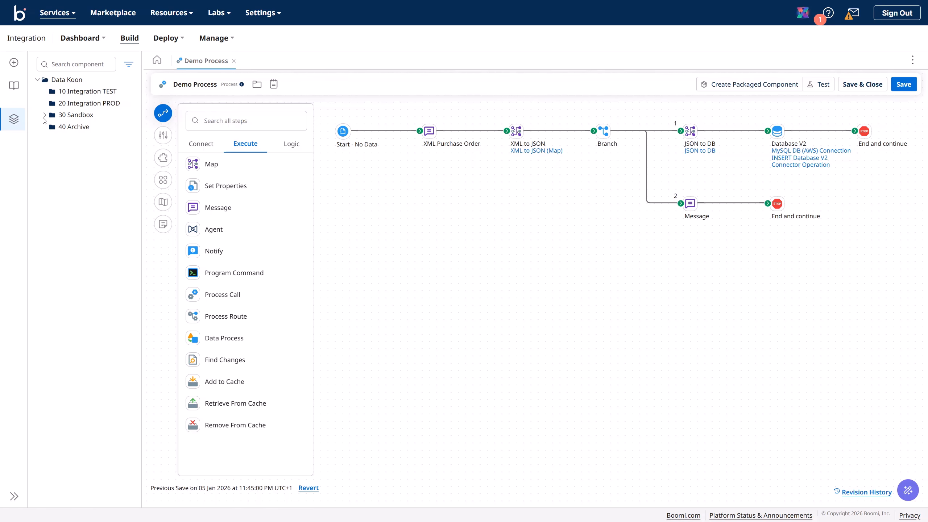
Step: Expand 30 Sandbox, browse Custom Libraries and JSON Profiles, and widen the component tree panel
click(45, 117)
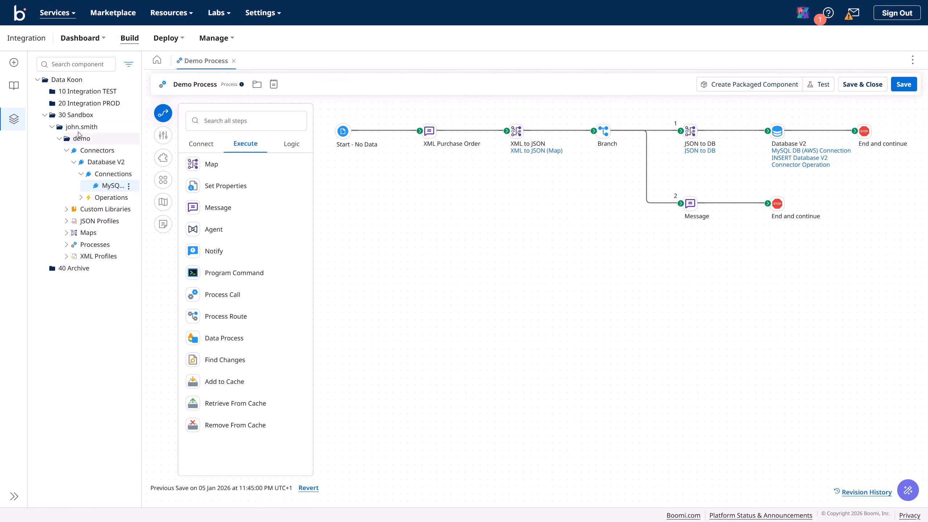
click(73, 152)
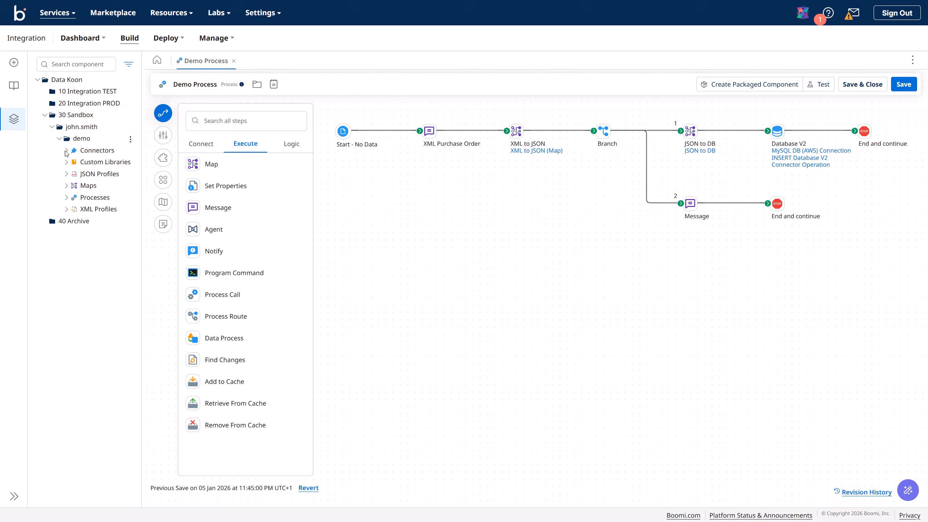
click(92, 164)
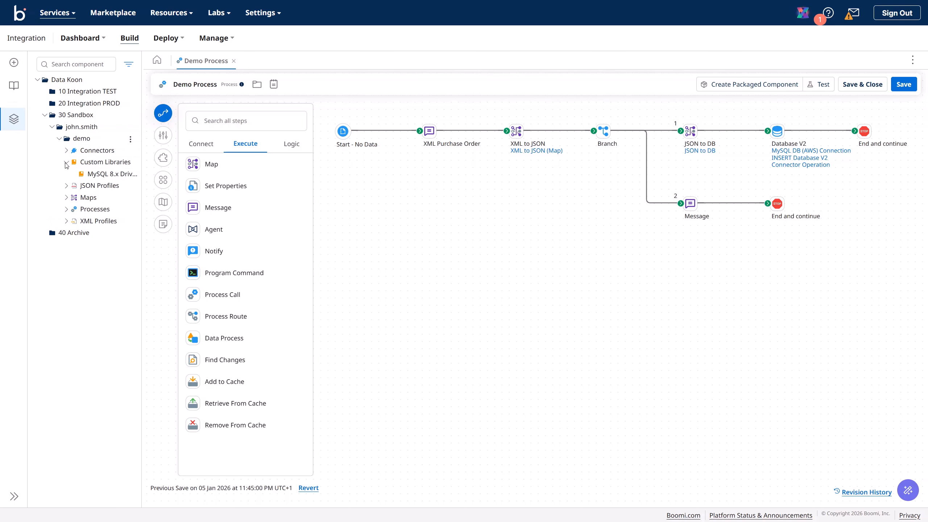
click(66, 164)
click(91, 174)
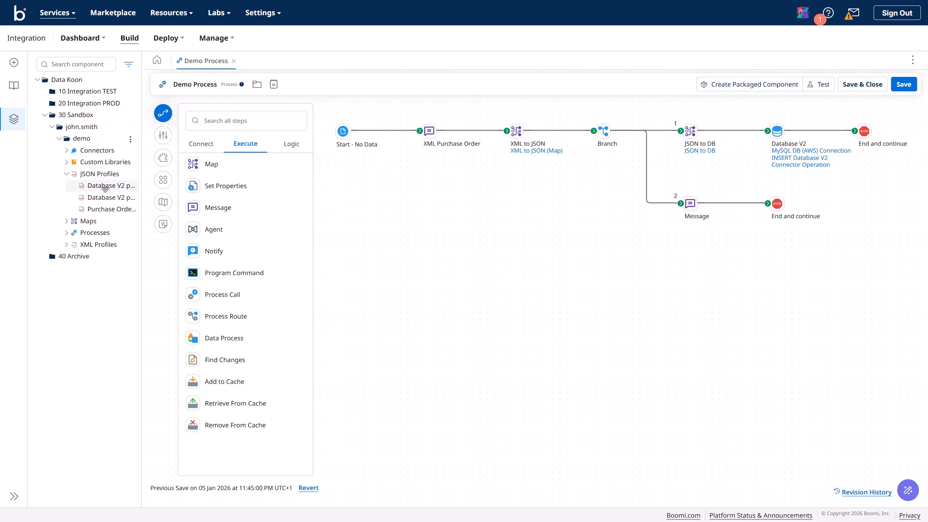
drag(142, 187, 261, 187)
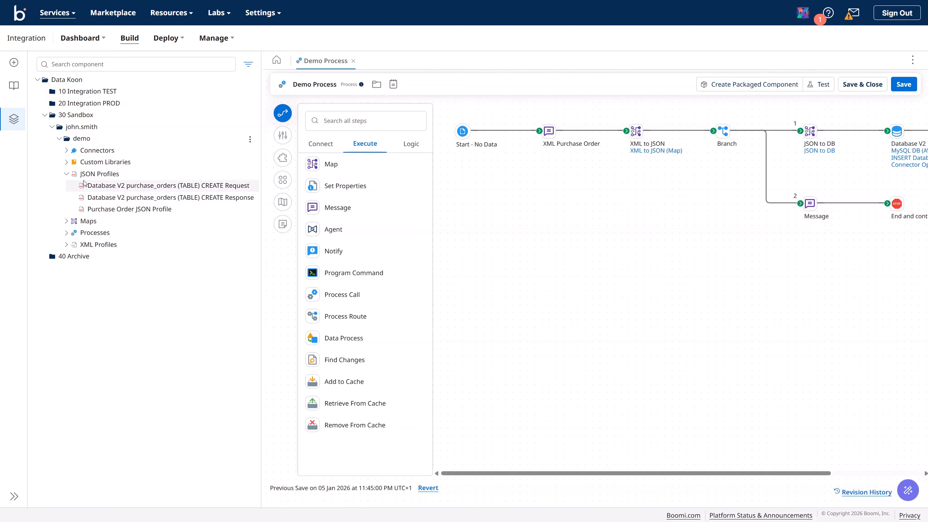
Step: Browse the demo folder's Maps, Processes and XML Profiles, then collapse them
click(66, 174)
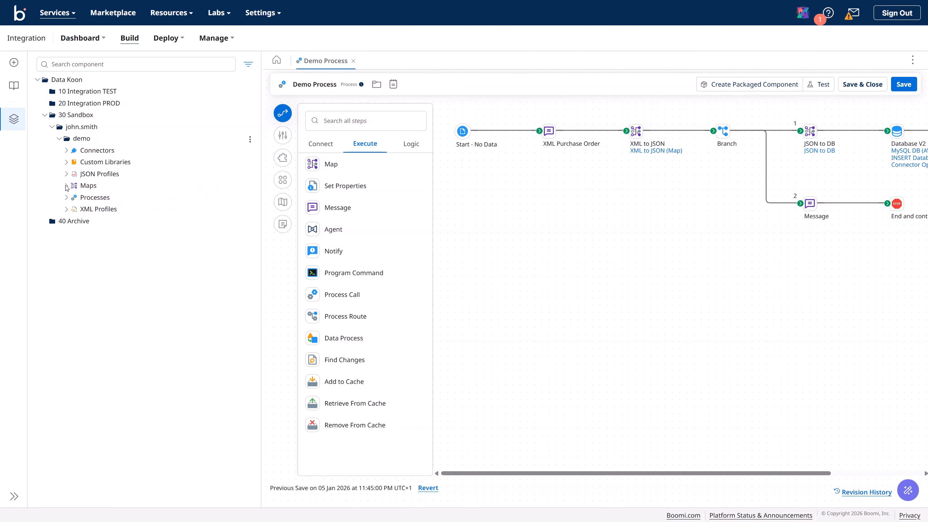
click(66, 186)
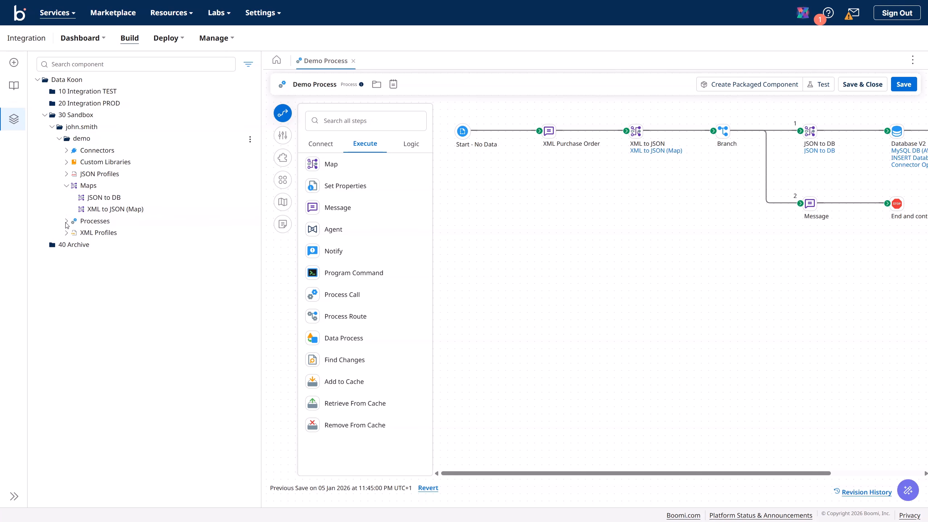
click(66, 222)
click(66, 245)
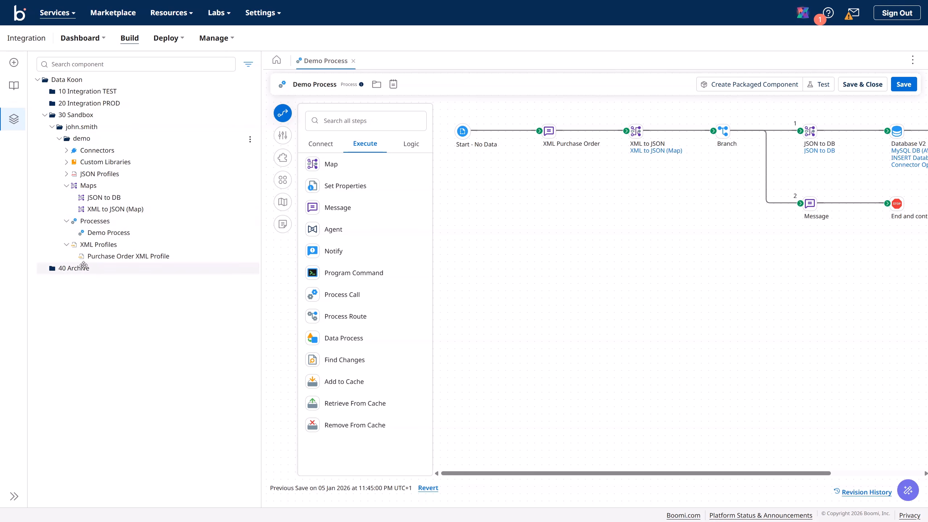
click(67, 244)
click(67, 221)
click(66, 186)
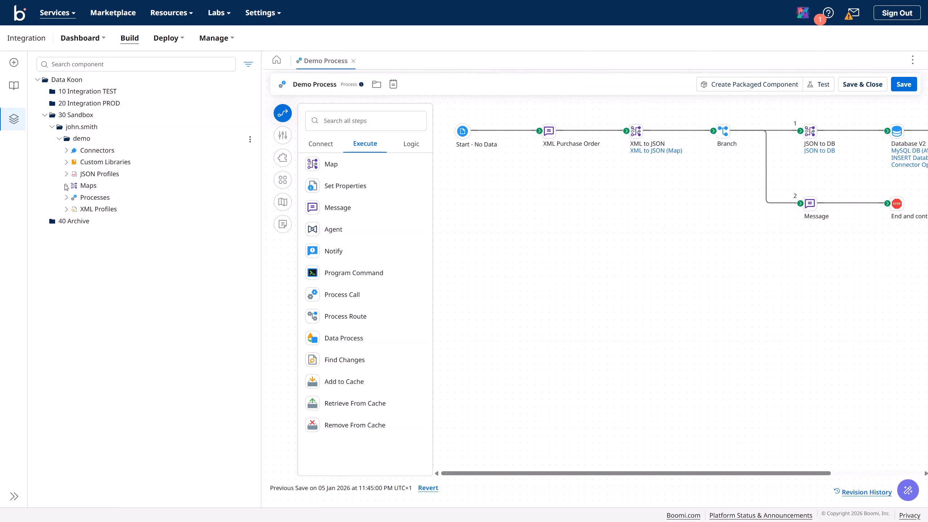
Step: Inspect the MySQL DB (AWS) Connection, INSERT operation and MySQL 8.x Driver, then collapse 30 Sandbox
click(65, 151)
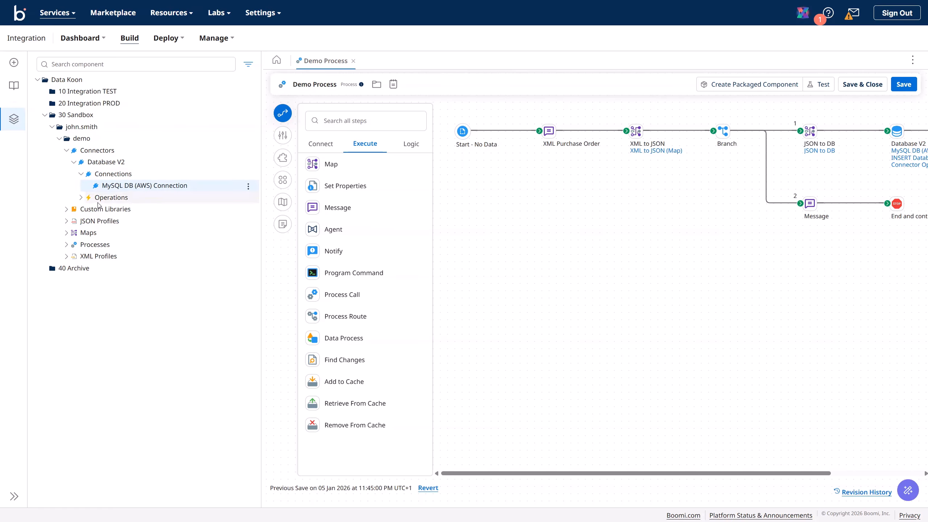
click(81, 198)
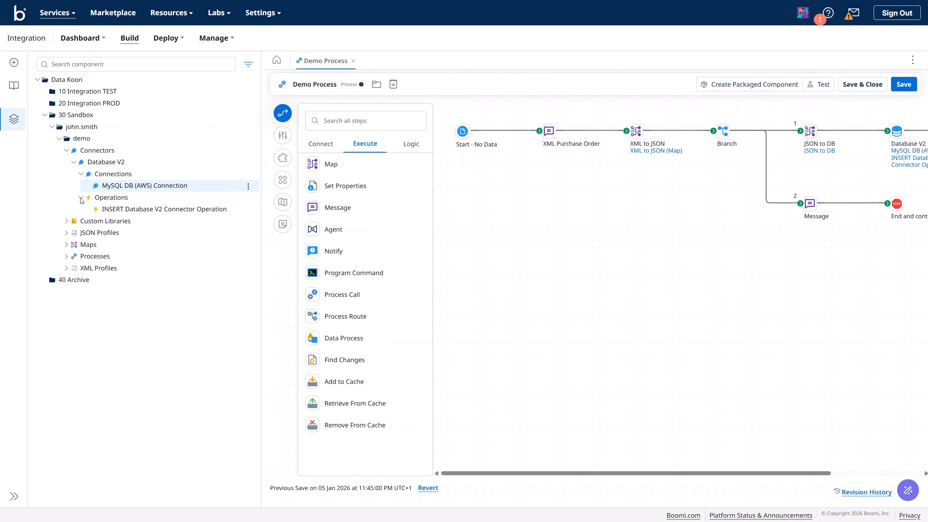
click(81, 199)
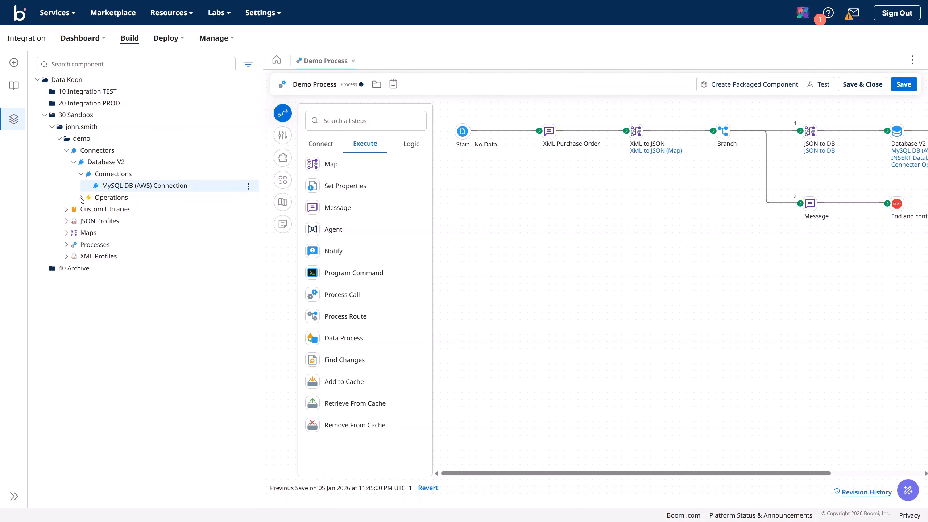
click(66, 209)
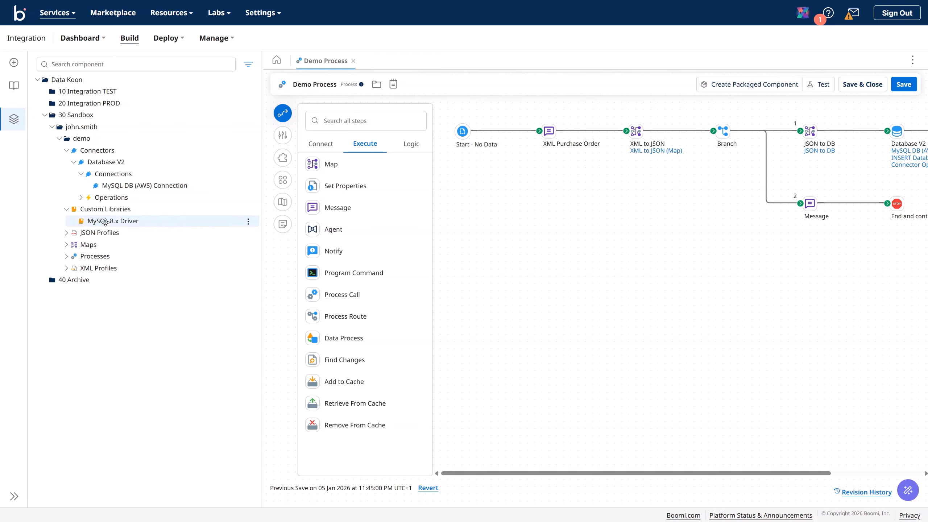
click(66, 210)
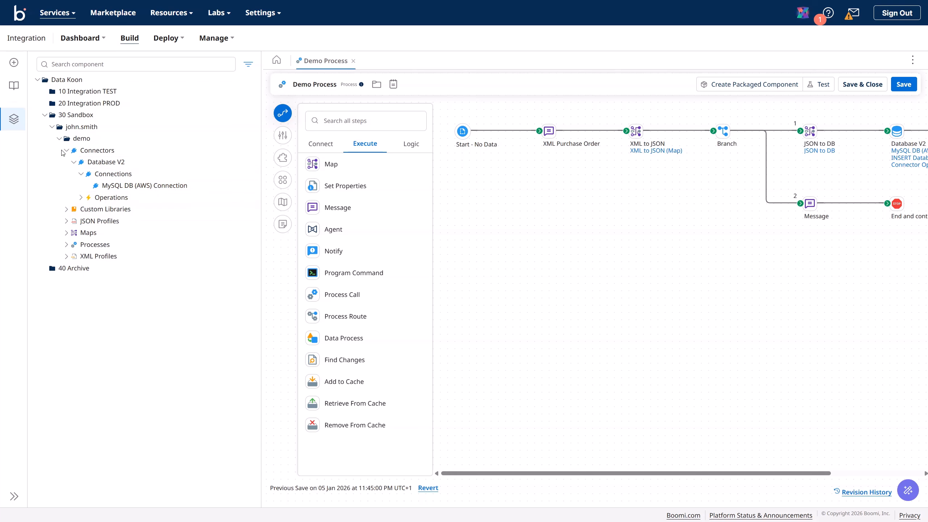
click(44, 116)
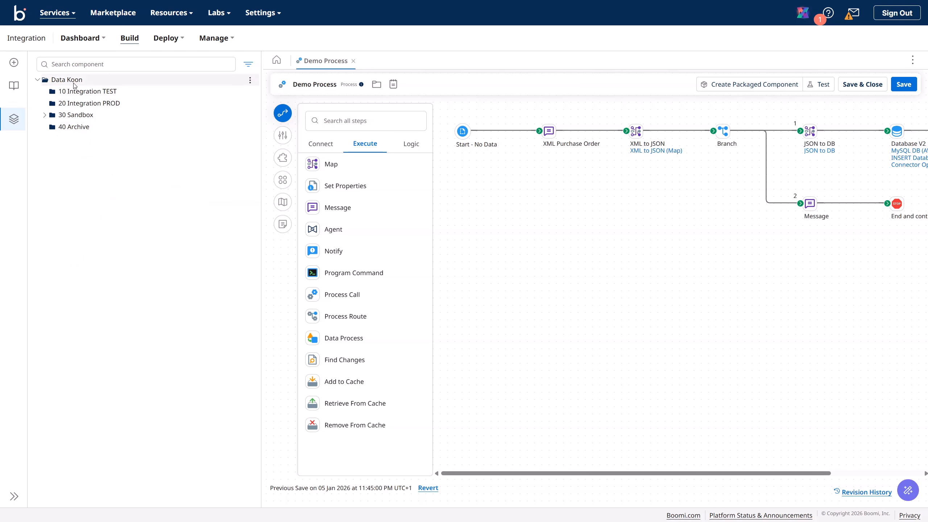
Step: Add a folder named '00 Shared Components' under Data Koon
click(250, 80)
click(259, 90)
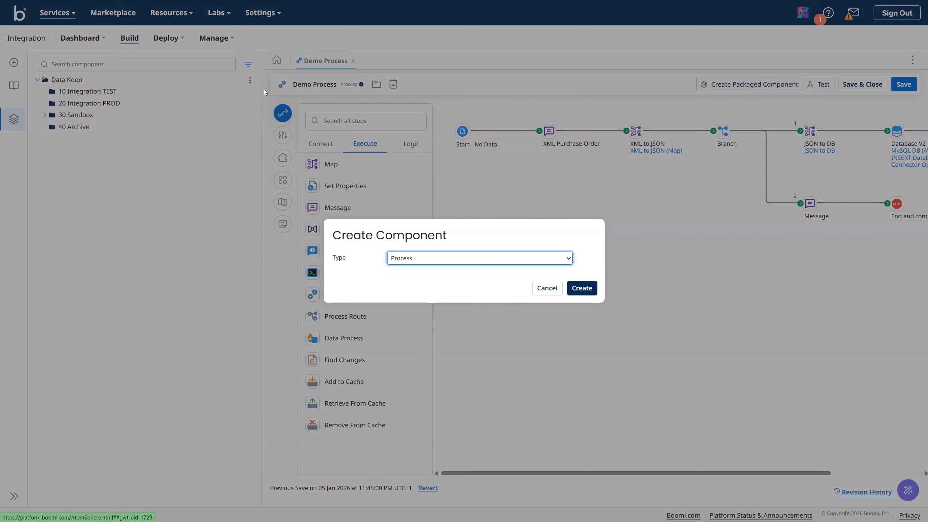
click(547, 288)
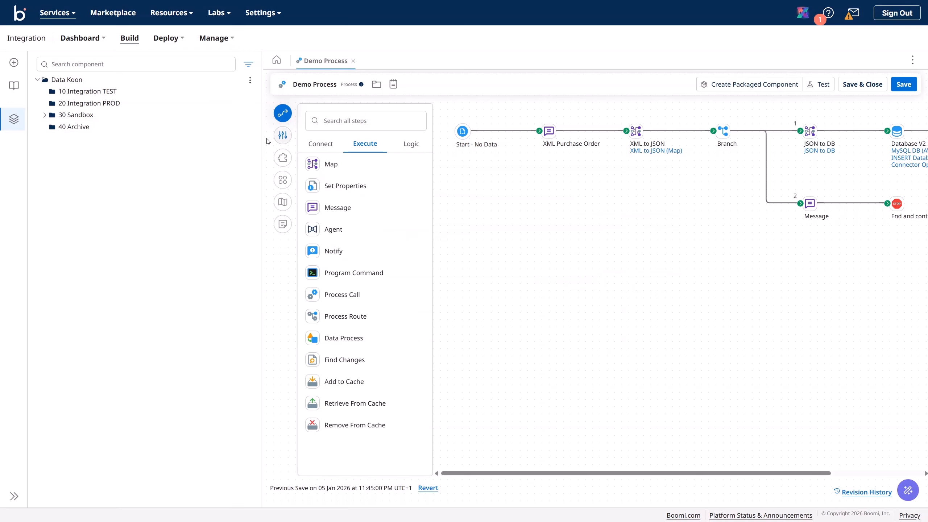
click(250, 81)
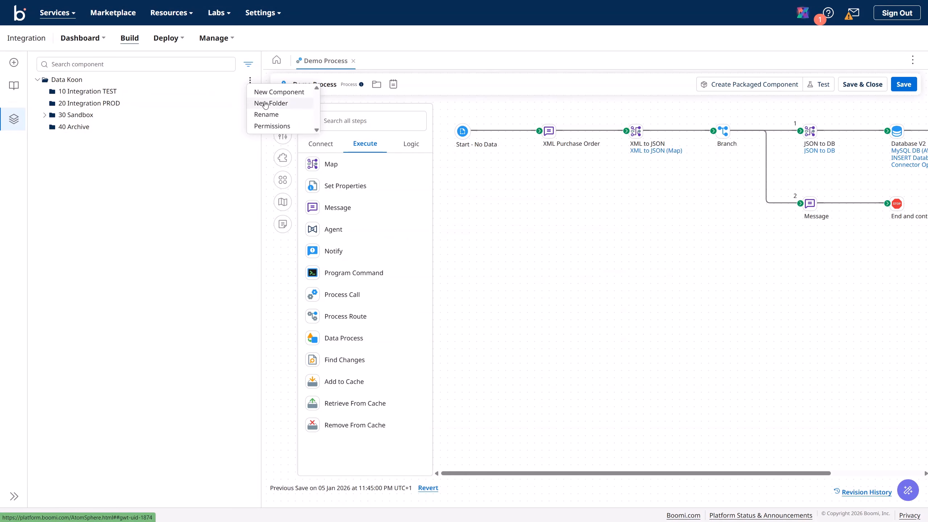
click(262, 101)
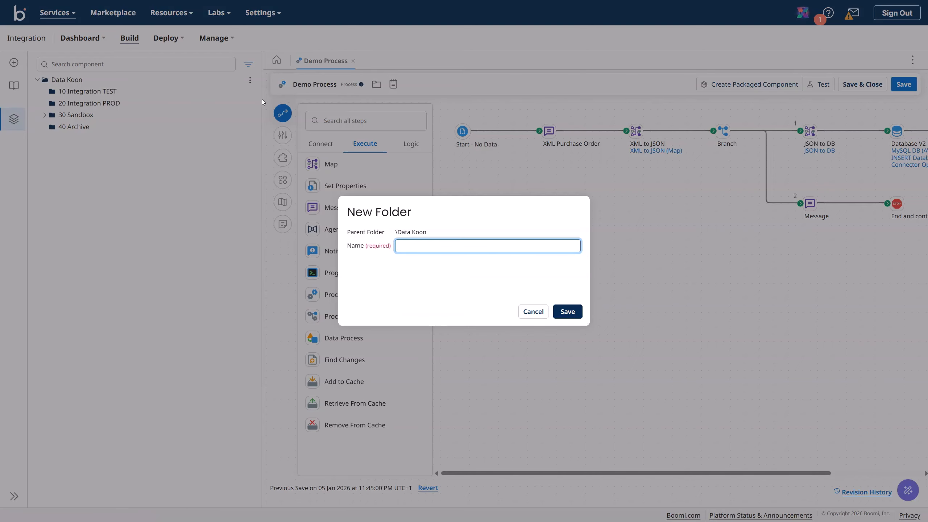
text(00 Shared Components)
key(Return)
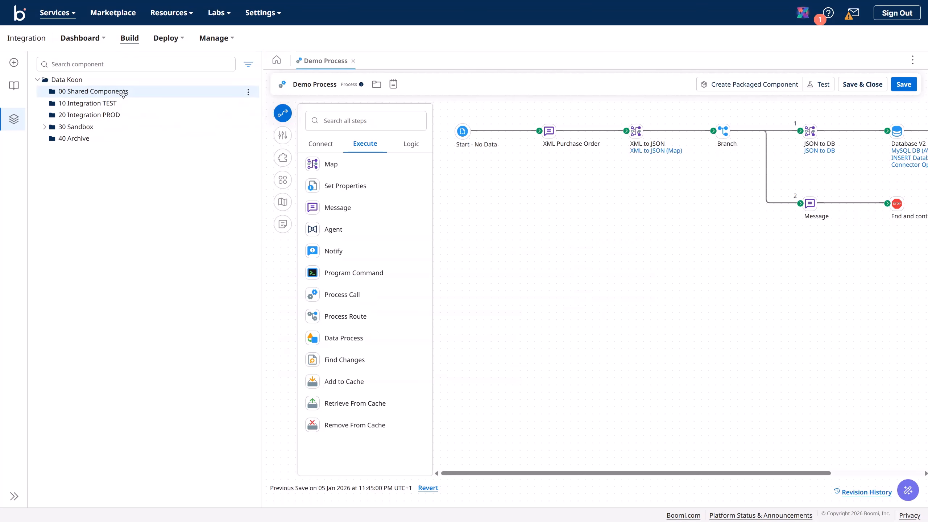
drag(125, 93, 171, 198)
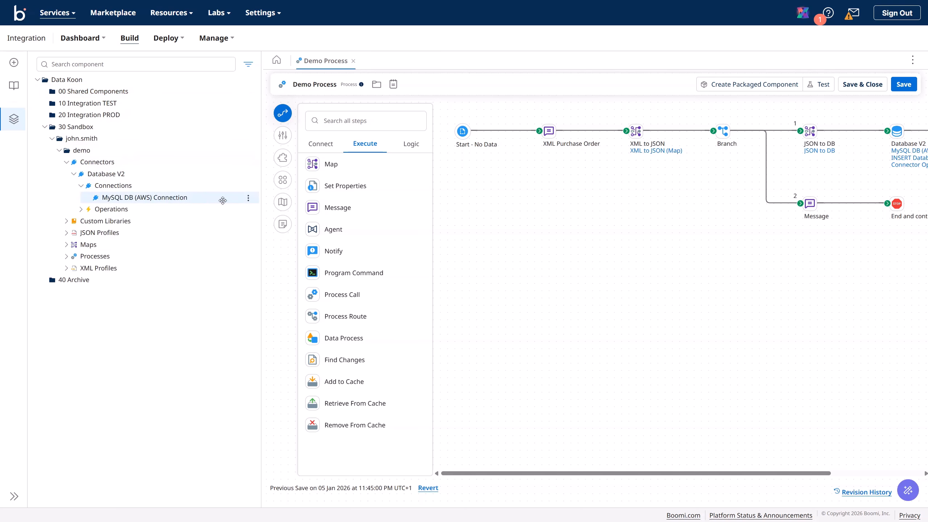
Step: Move the MySQL DB (AWS) Connection into 00 Shared Components and save it
click(249, 198)
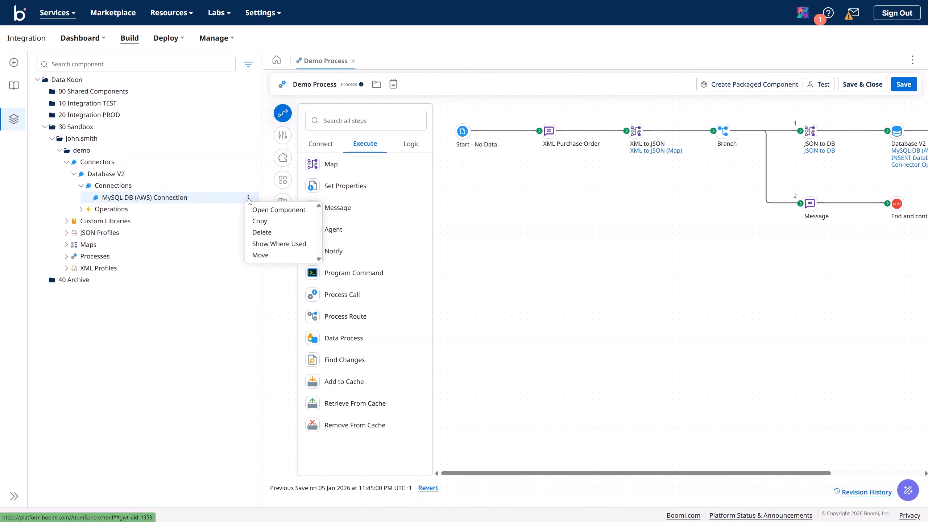
click(260, 256)
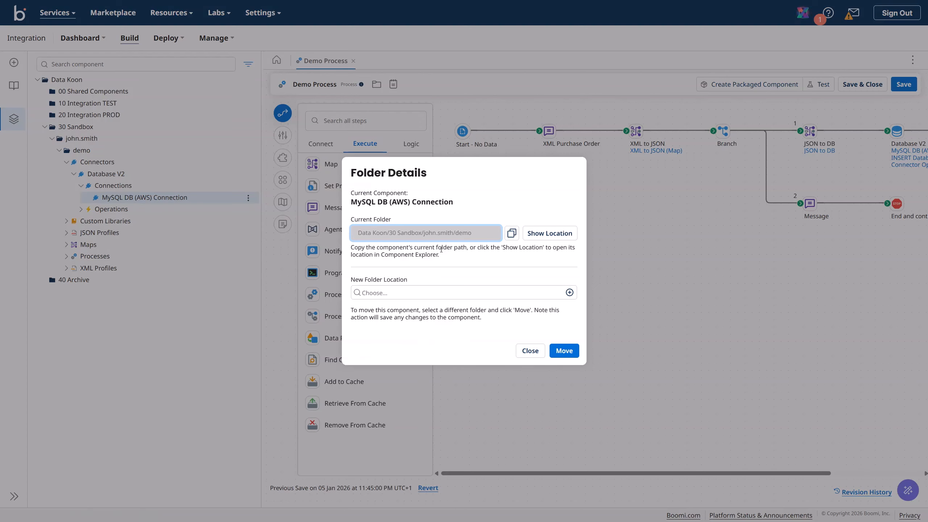
click(446, 293)
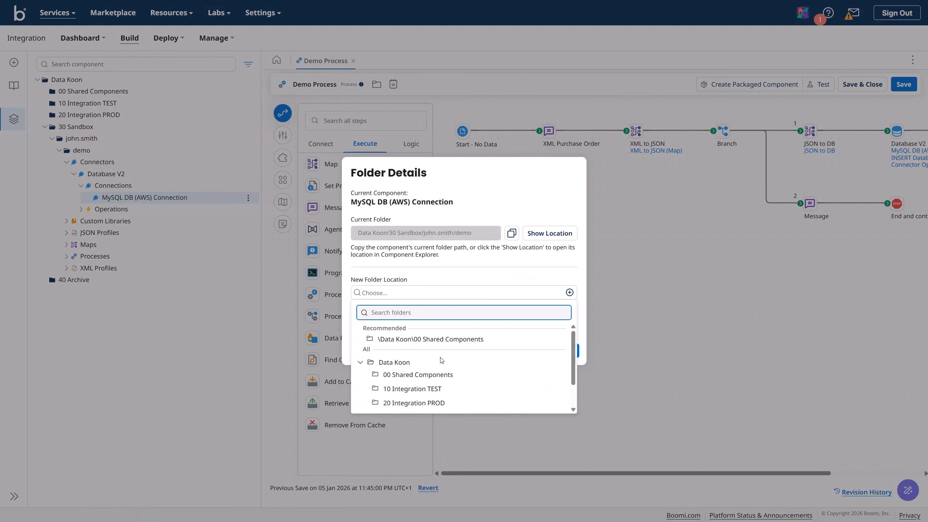
click(414, 340)
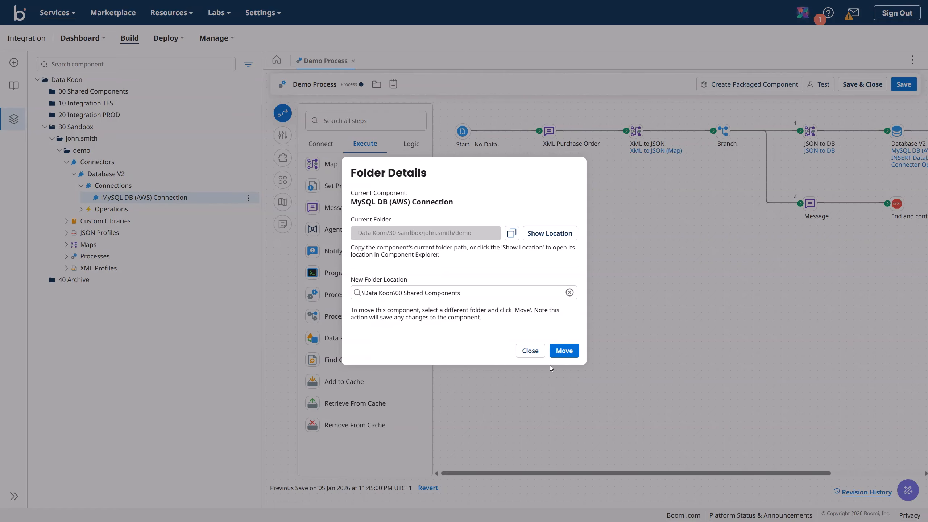
click(566, 352)
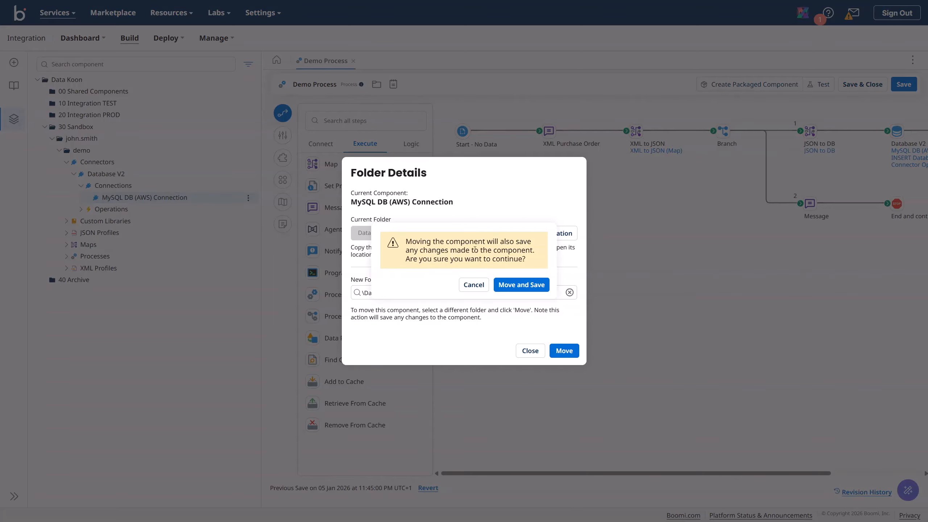
click(511, 287)
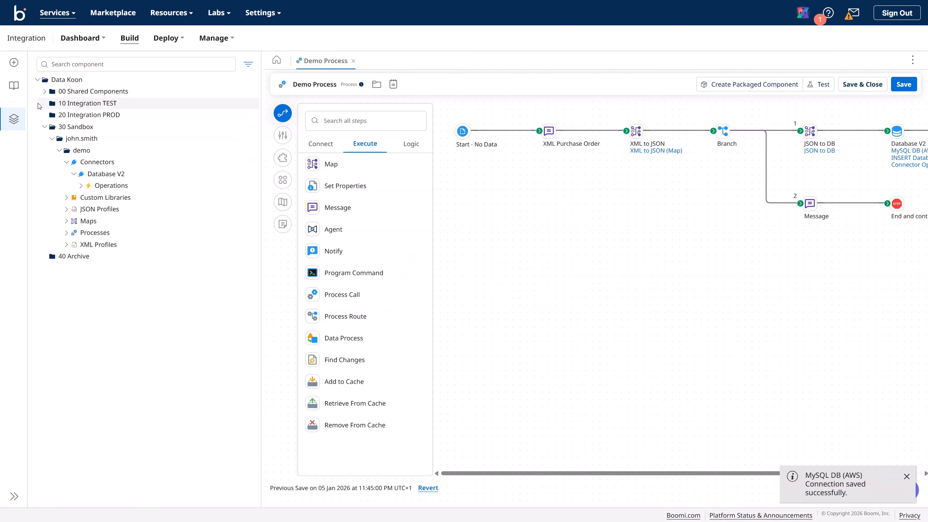
Step: Verify the connection under 00 Shared Components, then reveal MySQL 8.x Driver in 30 Sandbox
click(45, 127)
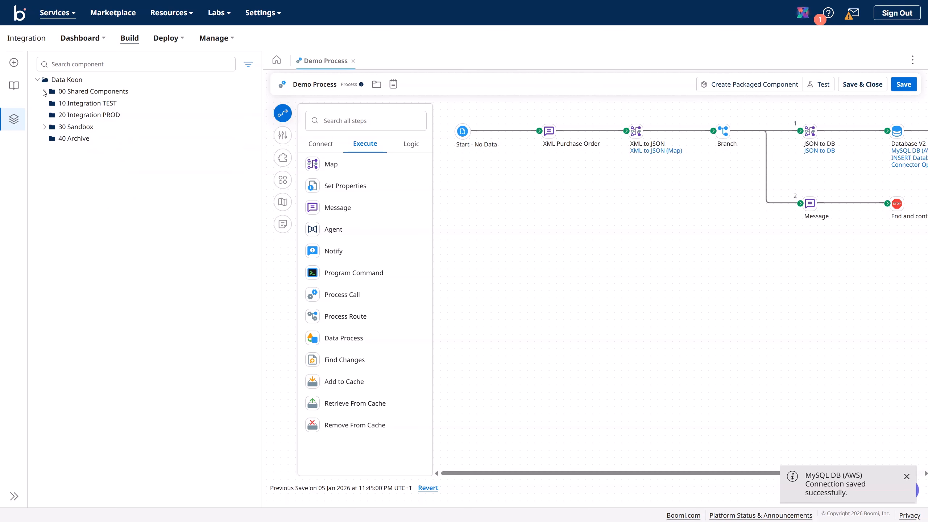
click(44, 91)
click(52, 103)
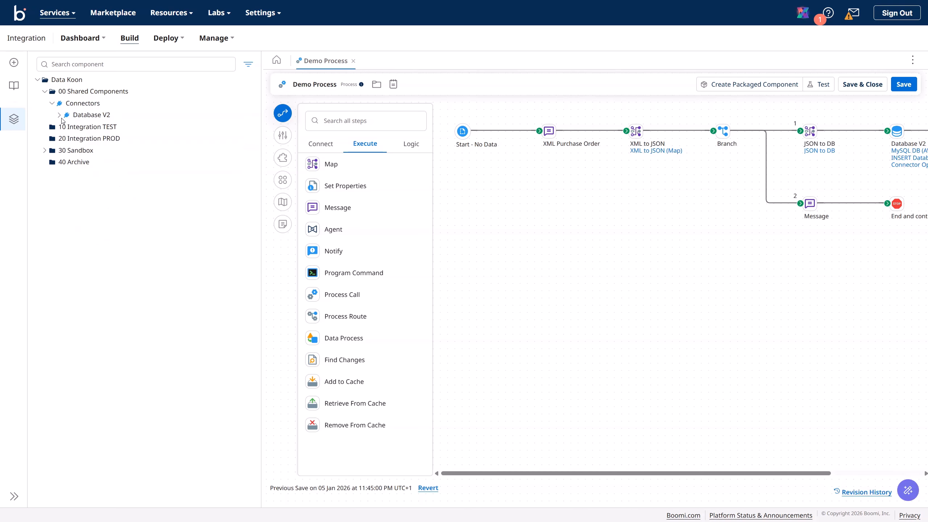
click(59, 116)
click(66, 127)
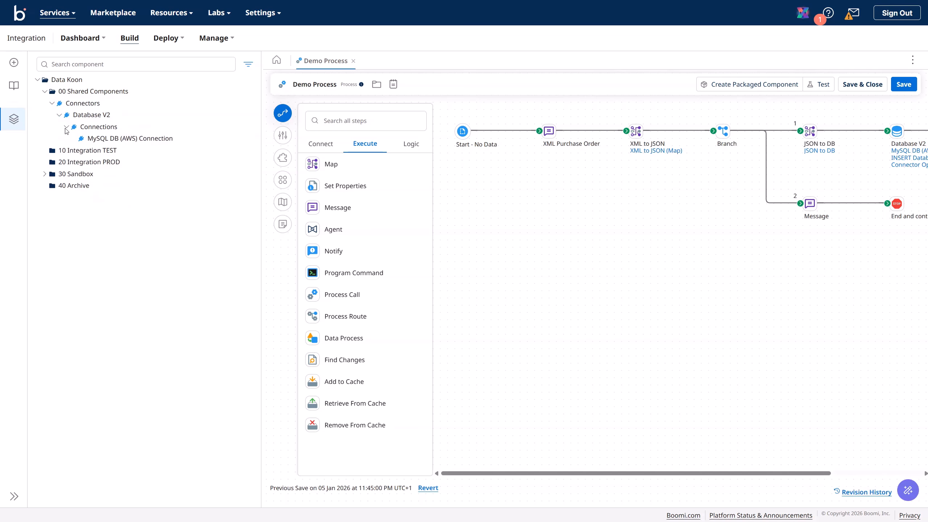
click(45, 92)
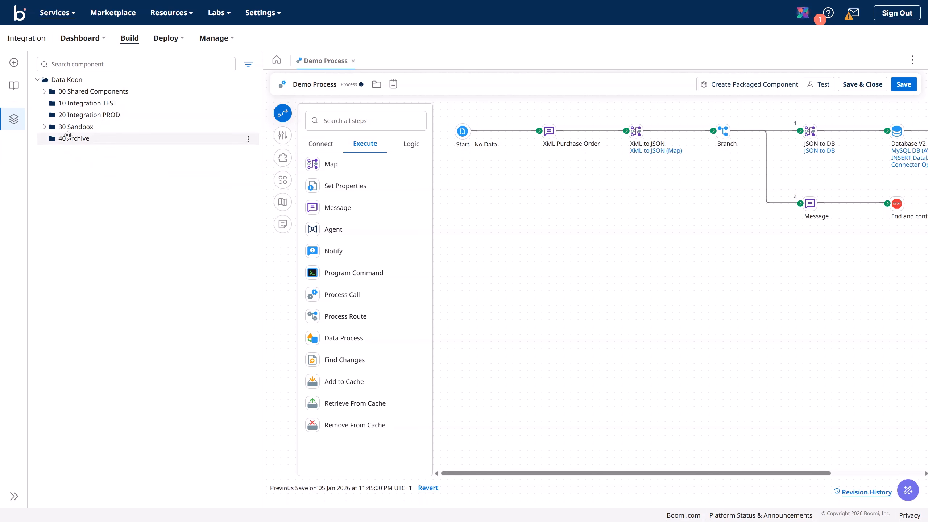
click(47, 127)
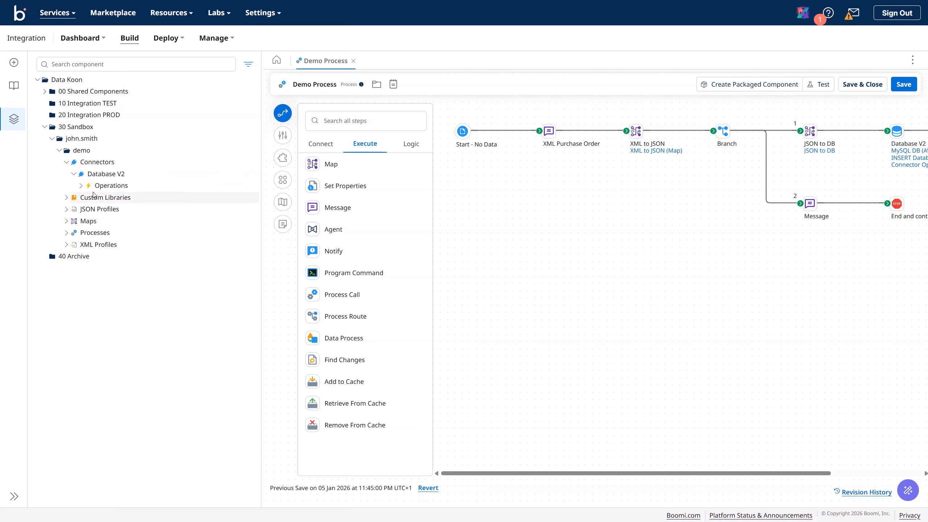
click(78, 199)
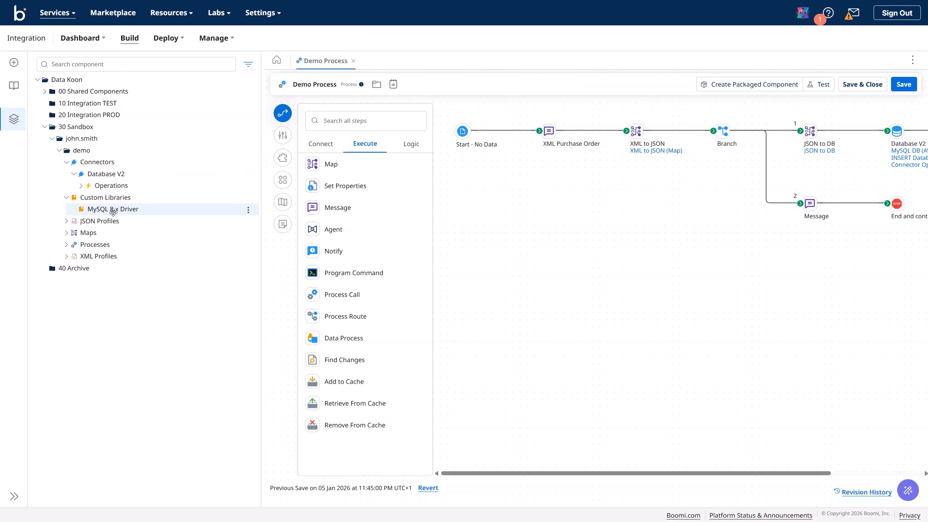
Step: Move the MySQL 8.x Driver to \Data Koon\00 Shared Components and save it
click(248, 210)
click(260, 267)
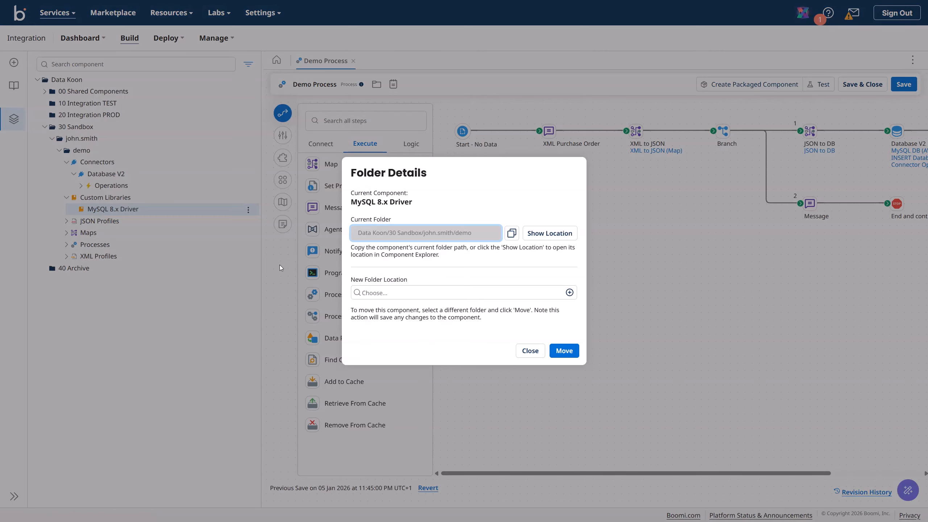
click(398, 293)
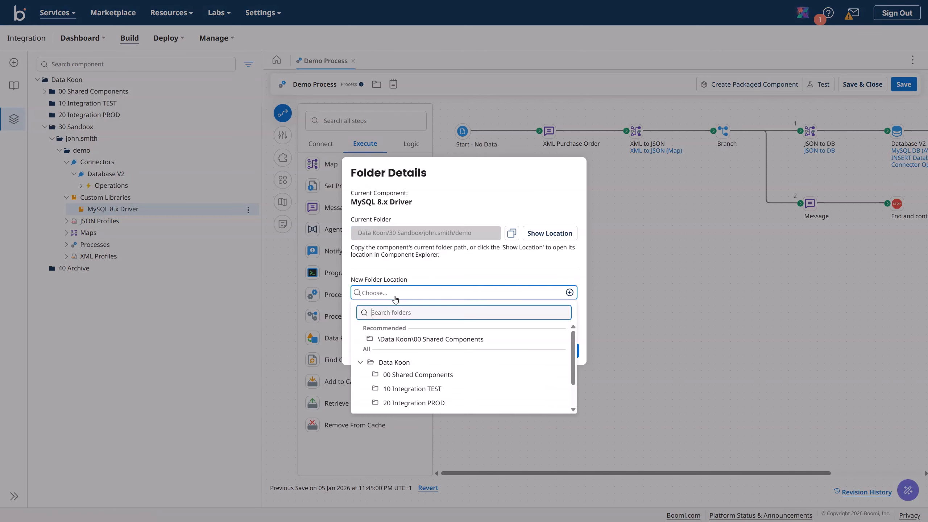
click(403, 340)
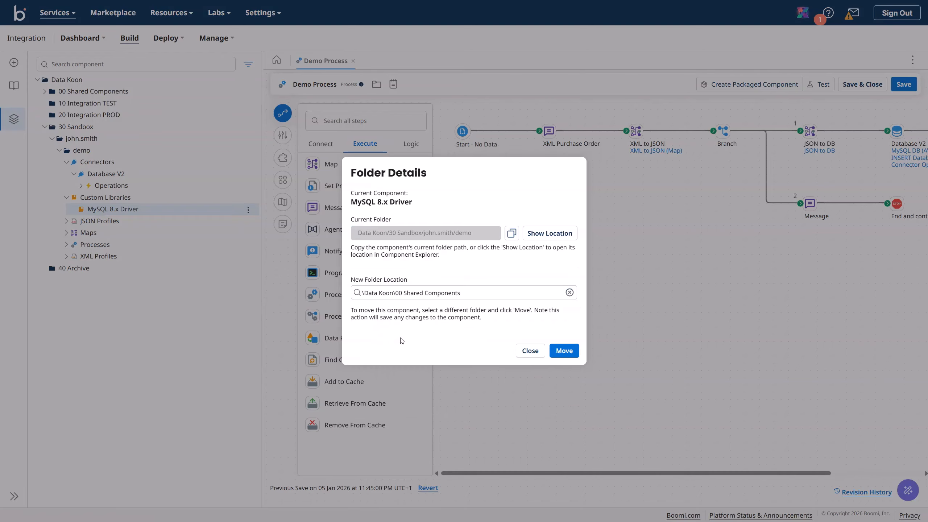
click(565, 350)
click(519, 285)
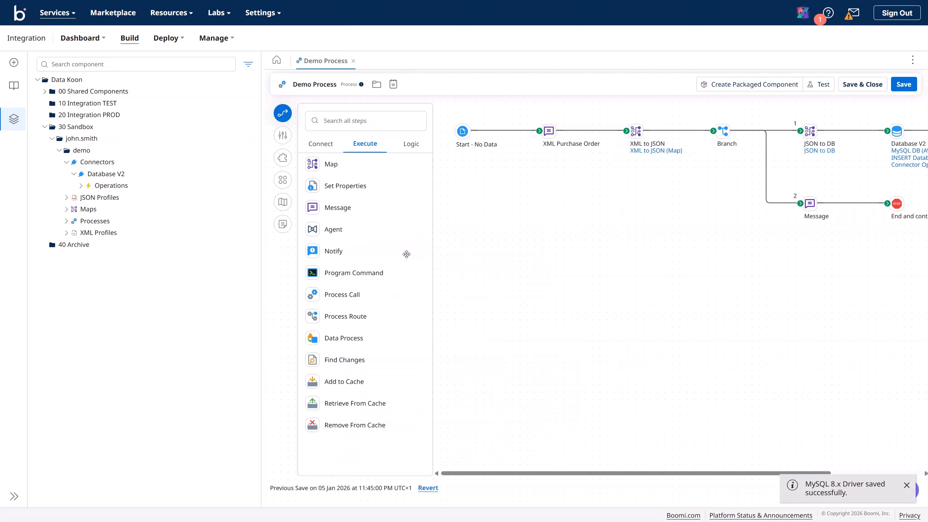
Step: Check the driver under 00 Shared Components > Custom Libraries and narrow the tree panel
click(44, 127)
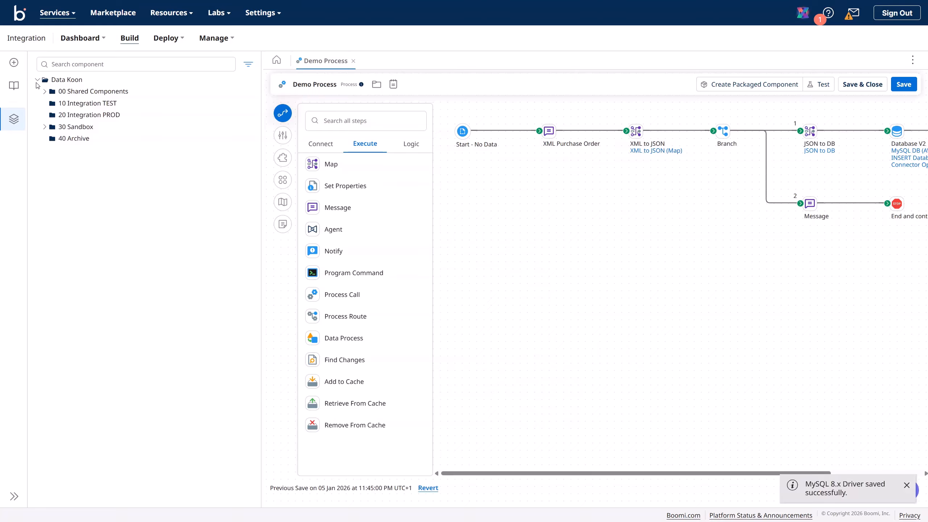
click(45, 92)
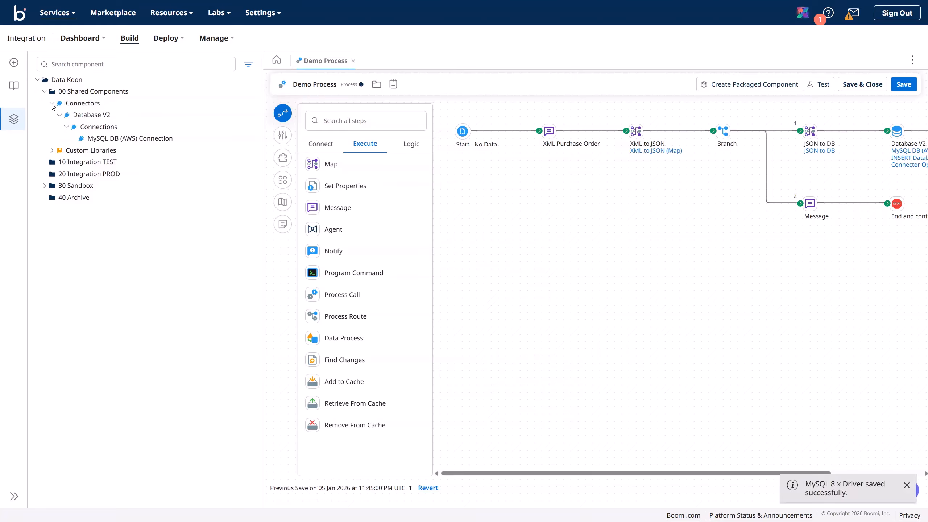
click(51, 103)
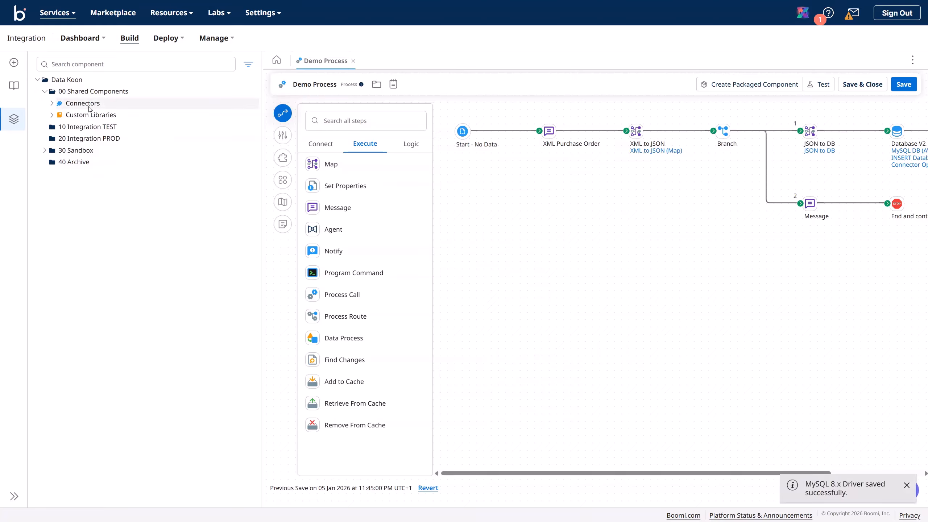
click(69, 115)
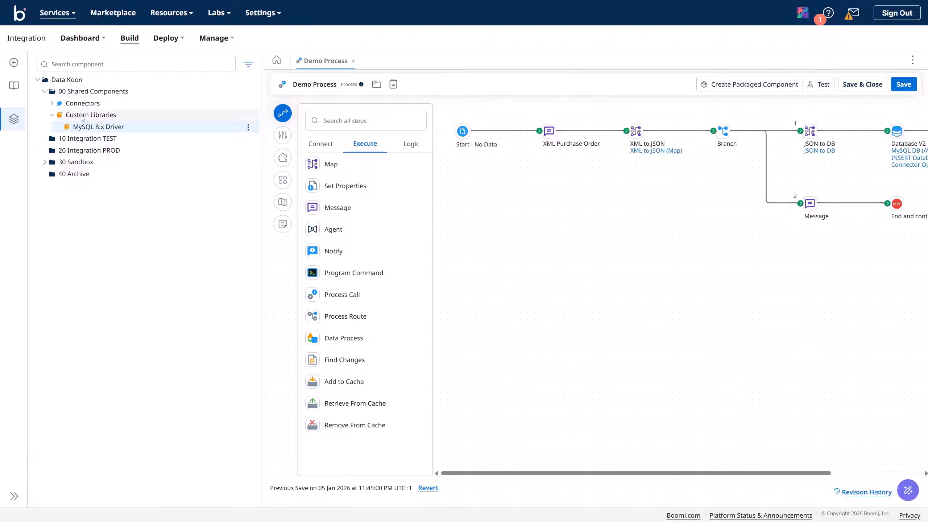
click(52, 103)
click(52, 103)
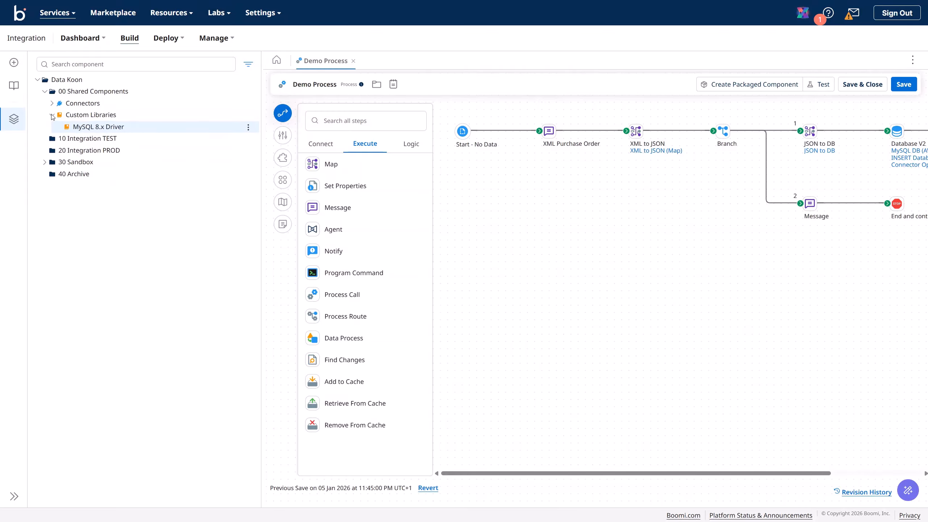
click(52, 116)
click(45, 91)
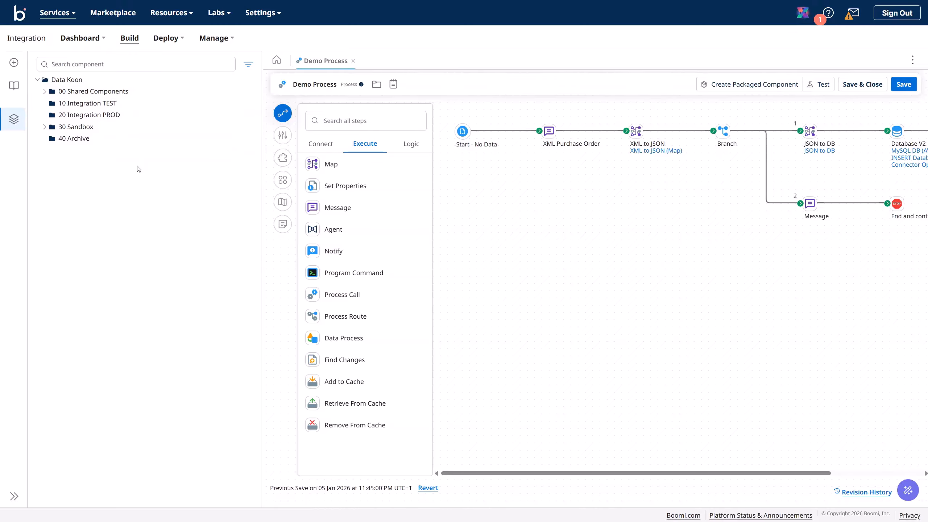
drag(261, 117, 137, 119)
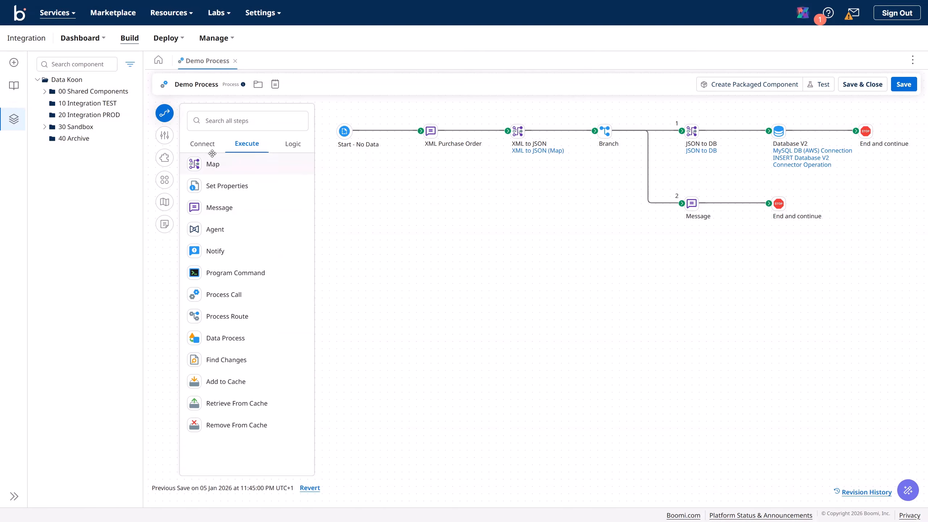
Step: Drag a Database V2 connector from the Connect palette onto the Demo Process canvas
click(205, 145)
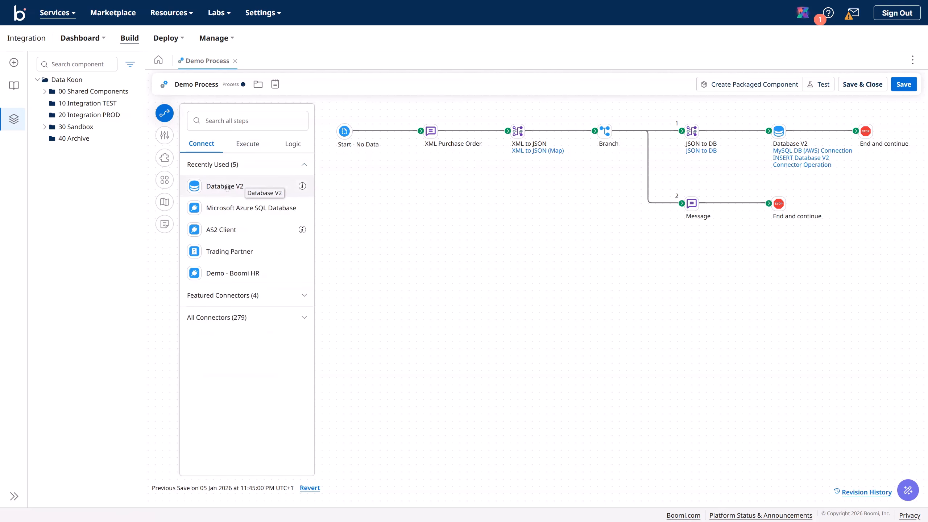
drag(225, 187, 423, 246)
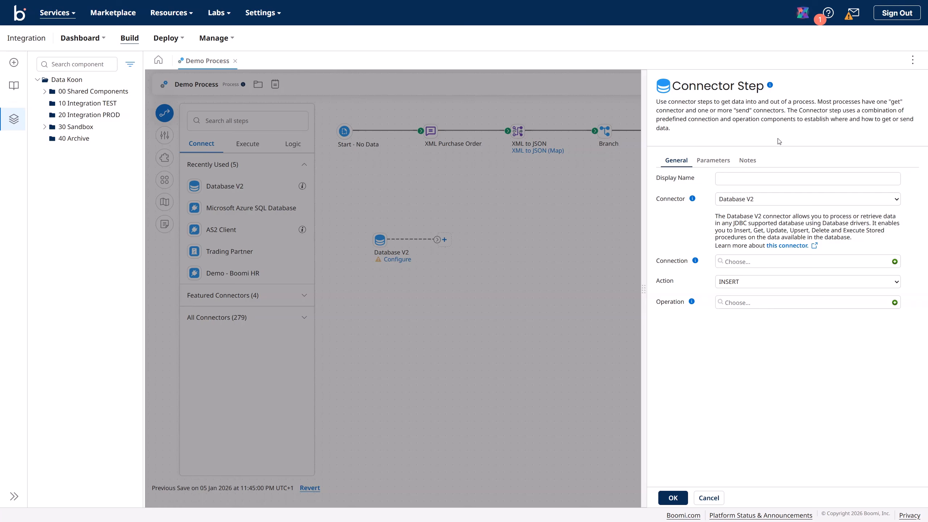
Step: Set the connector step's Display Name to MariaDB (AWS) and create a new connection
click(774, 183)
click(729, 177)
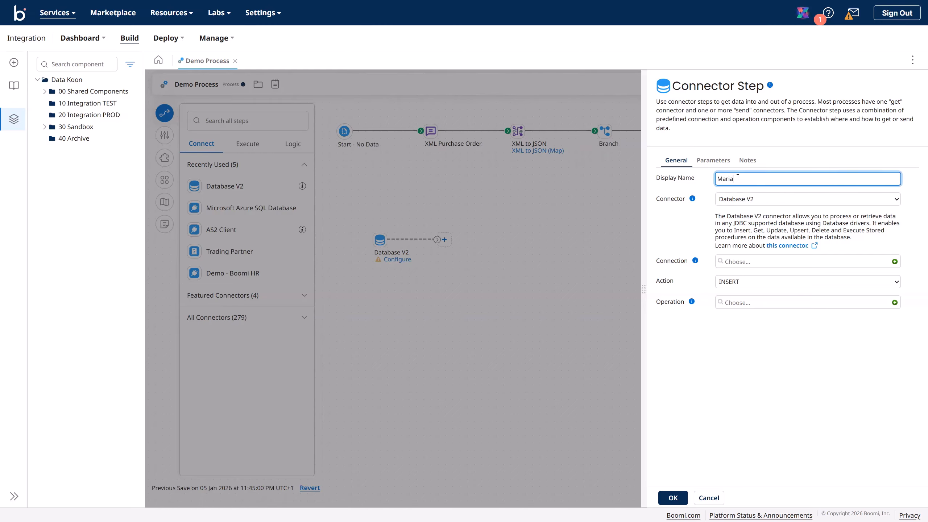
text(MariaDB (AWS)
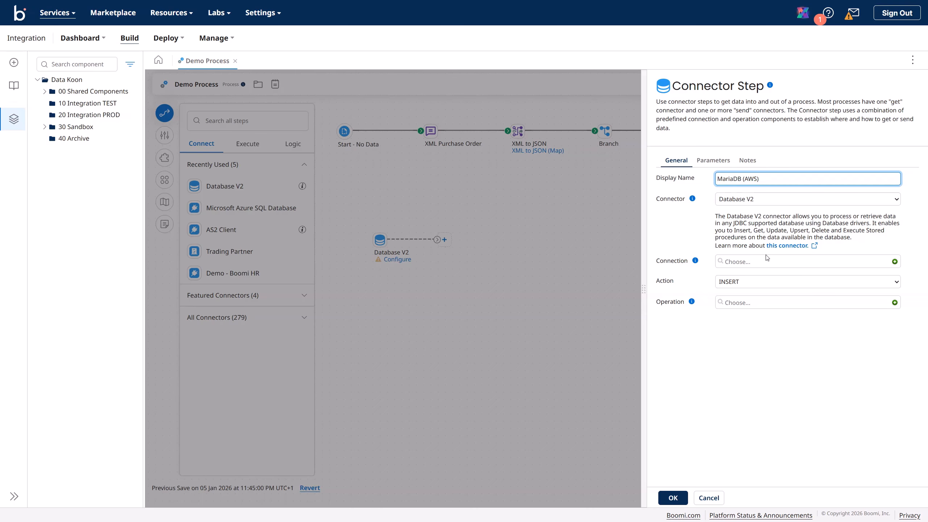
click(895, 262)
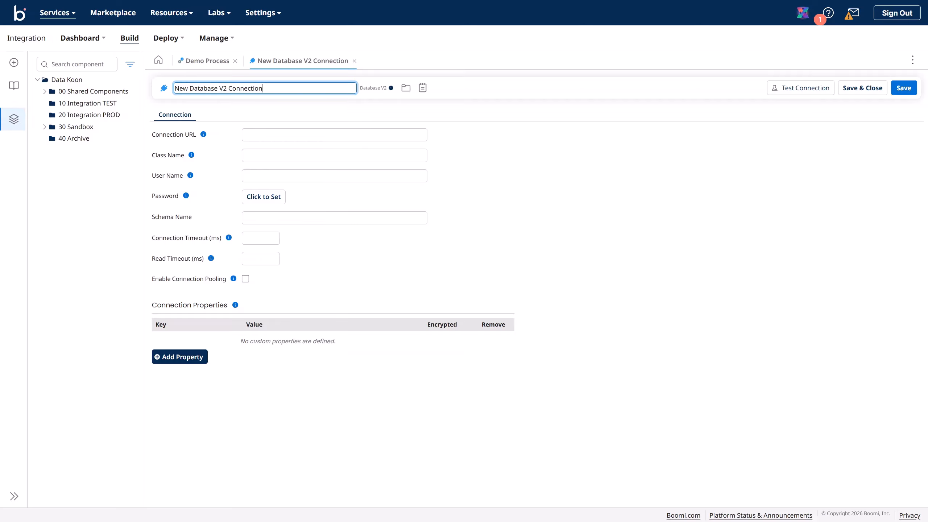
Step: Rename the new connection to 'MariaDB (AWS) Connection' and save it
key(Return)
click(255, 136)
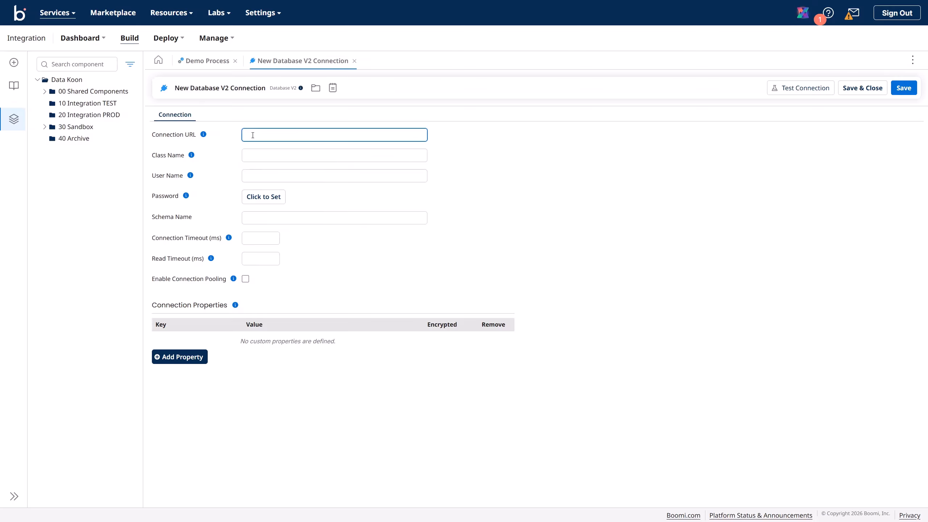
click(222, 90)
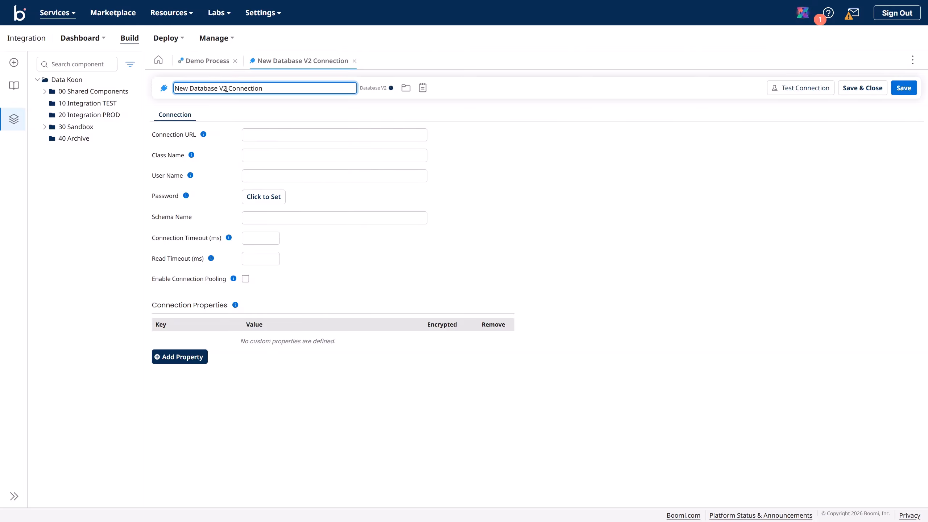
drag(227, 90, 156, 92)
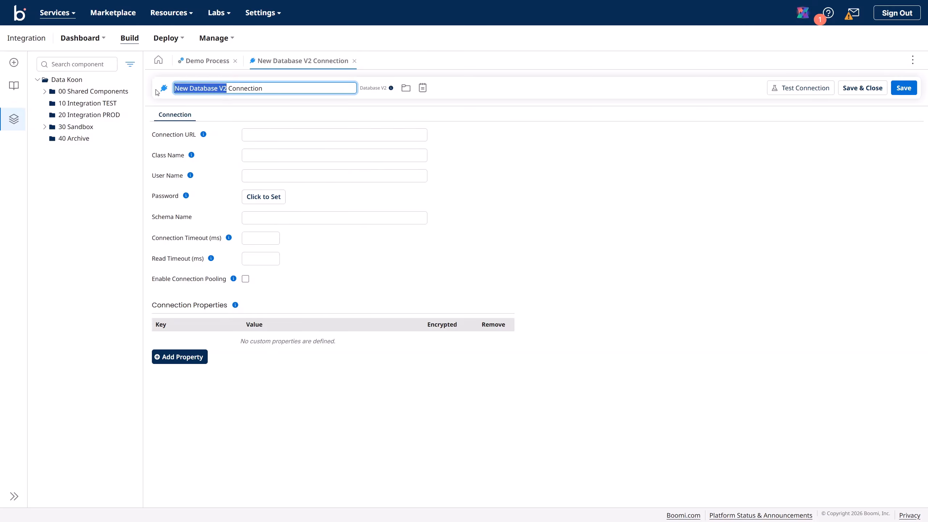
text(MariaDB (AWS))
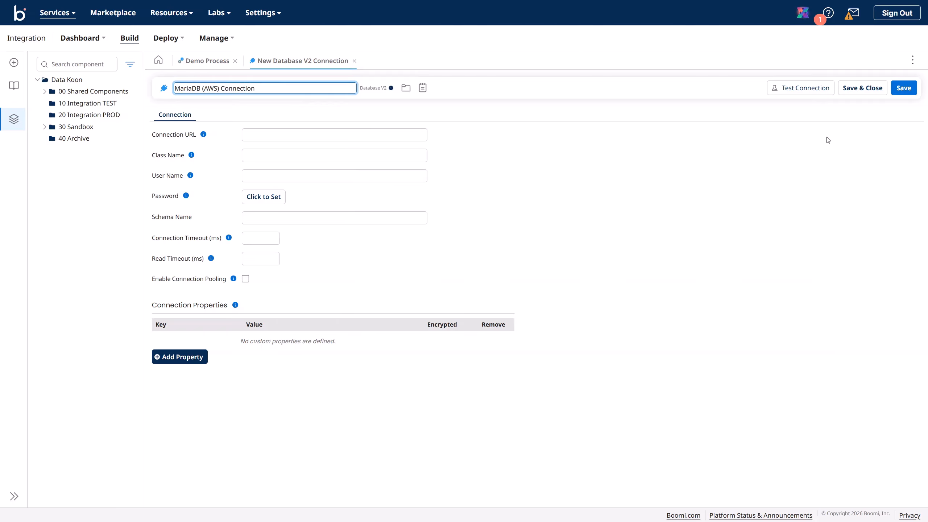
click(900, 89)
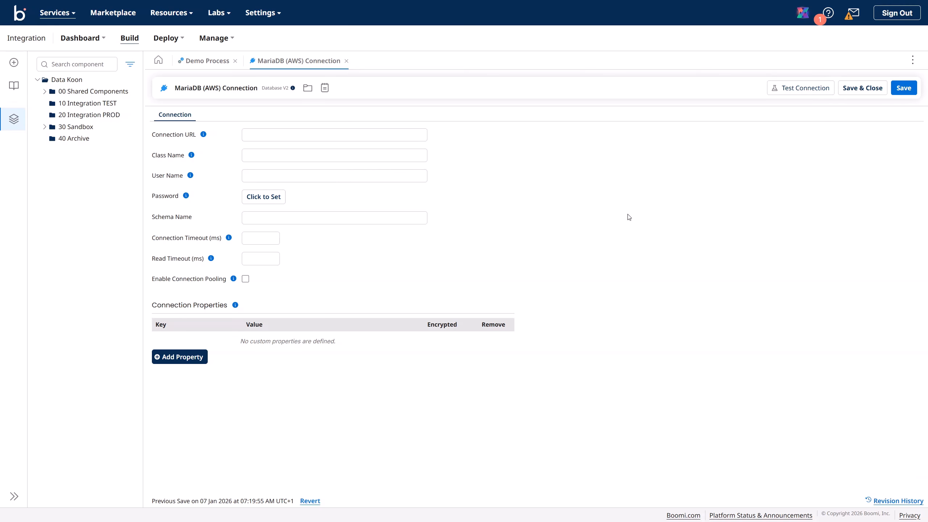
click(276, 134)
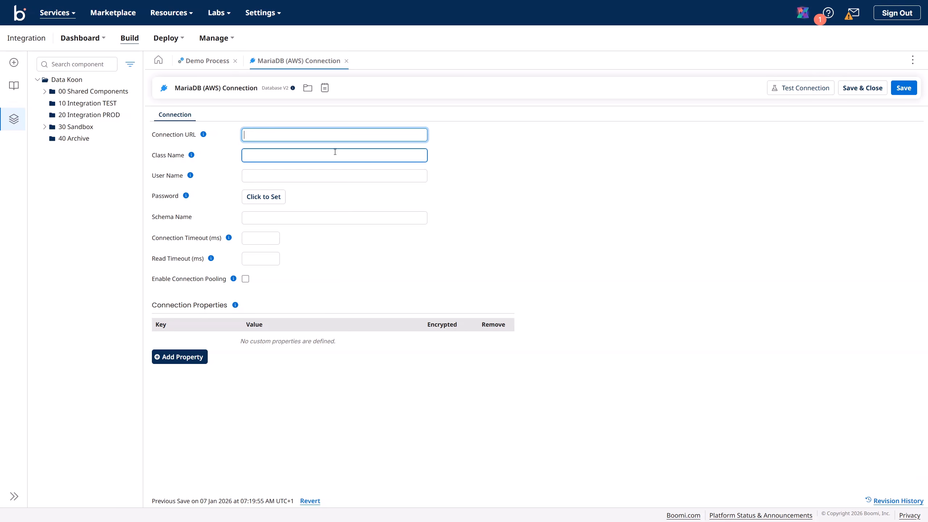
click(272, 136)
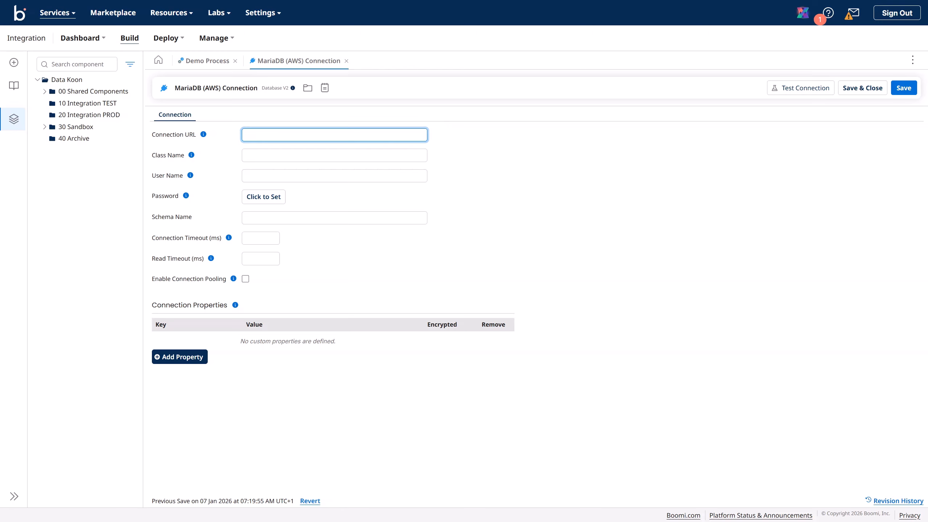
click(308, 345)
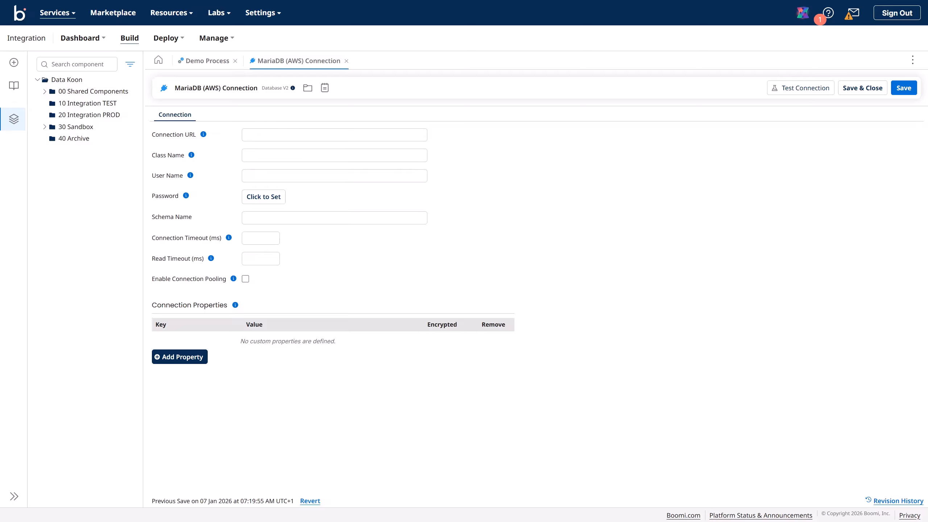
Step: Paste the MariaDB RDS JDBC URL and the org.mariadb.jdbc.Driver class name
click(309, 134)
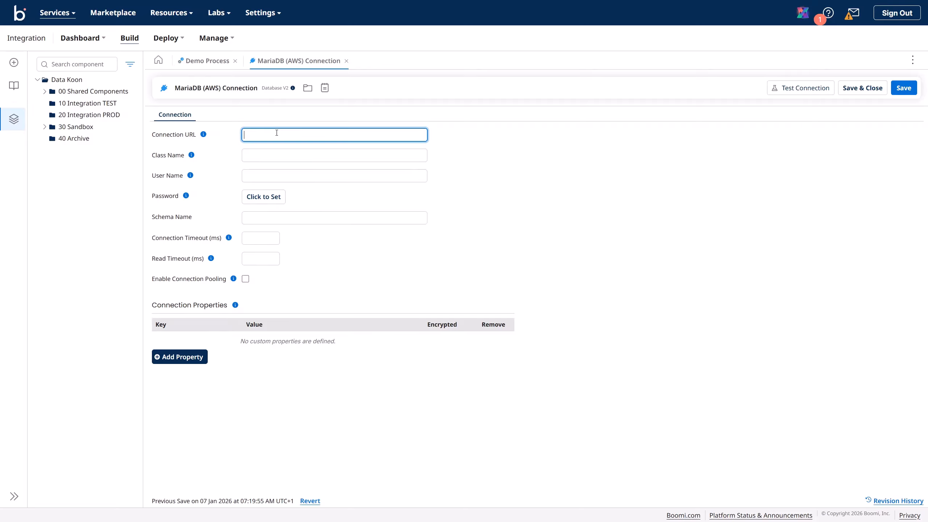
key(ctrl+v)
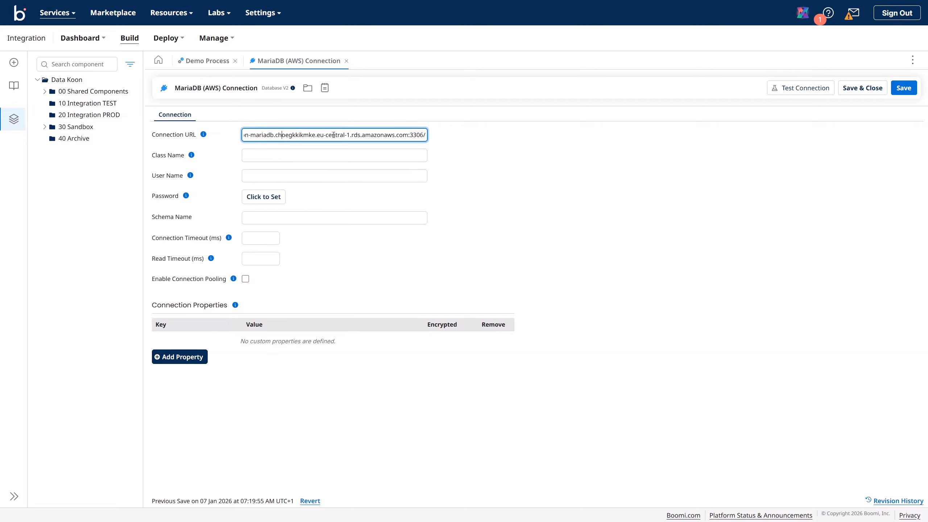
key(Left)
key(Left)
key(Left)
key(Left)
key(Left)
key(Left)
key(Left)
key(Left)
key(Left)
key(Left)
key(Left)
key(Left)
key(Left)
key(Left)
key(Left)
key(Left)
key(Left)
key(Left)
key(Left)
key(Left)
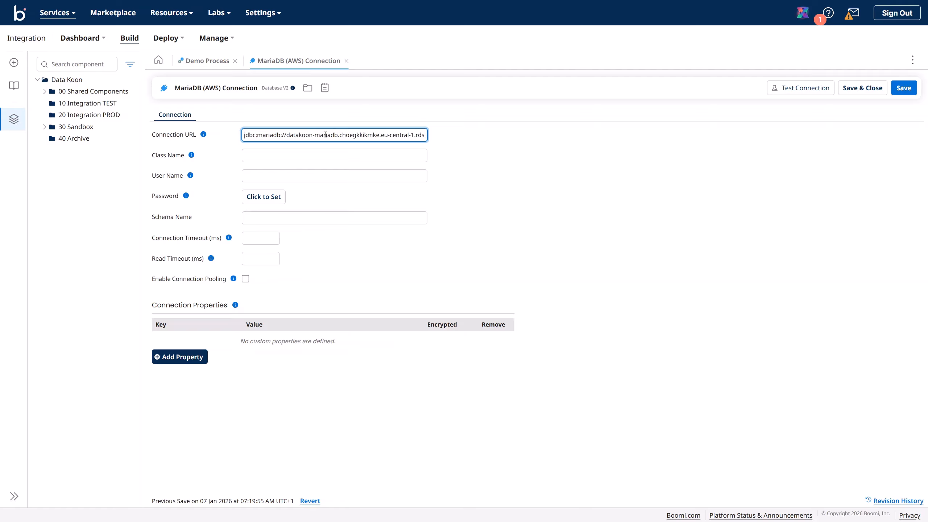
click(257, 153)
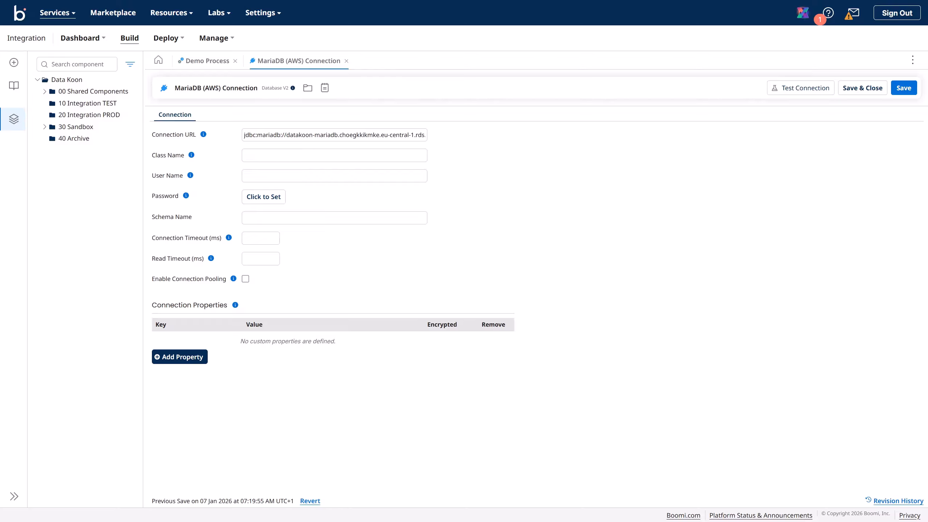
click(270, 155)
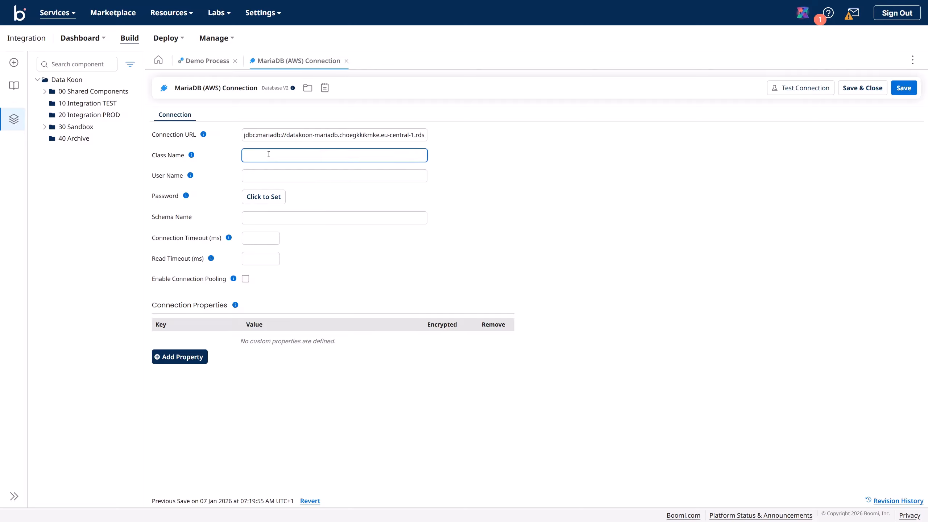
text(org.mariadb.jdbc.Driver)
Step: Enter the database user name and set the connection password
click(261, 177)
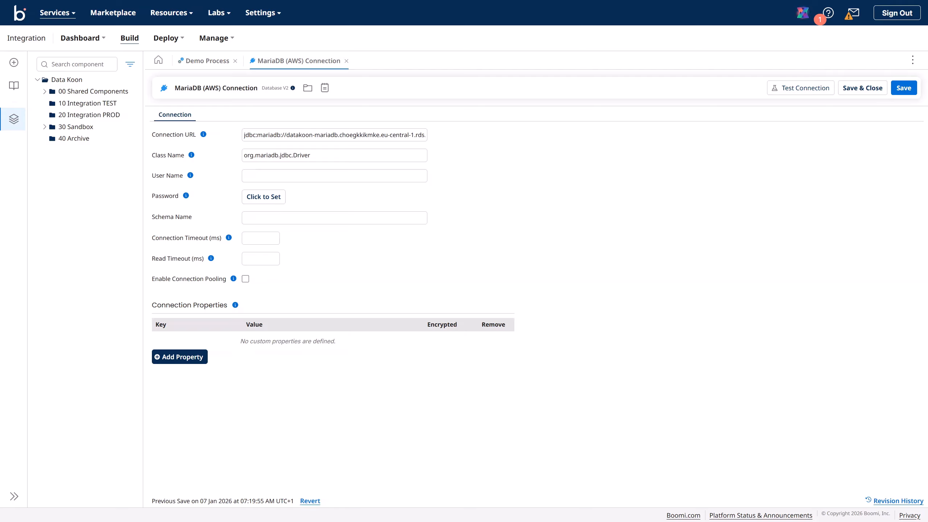
click(346, 215)
click(266, 176)
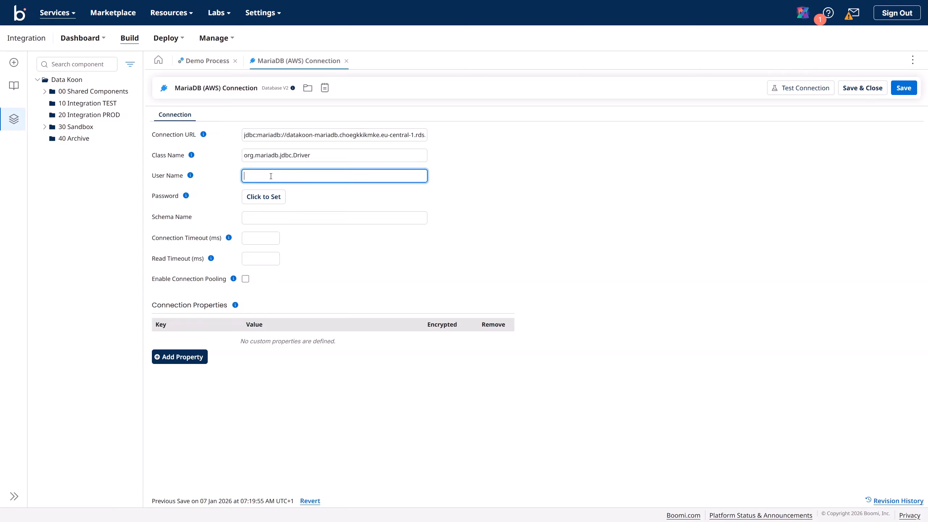
text(datakoon_admin)
click(272, 200)
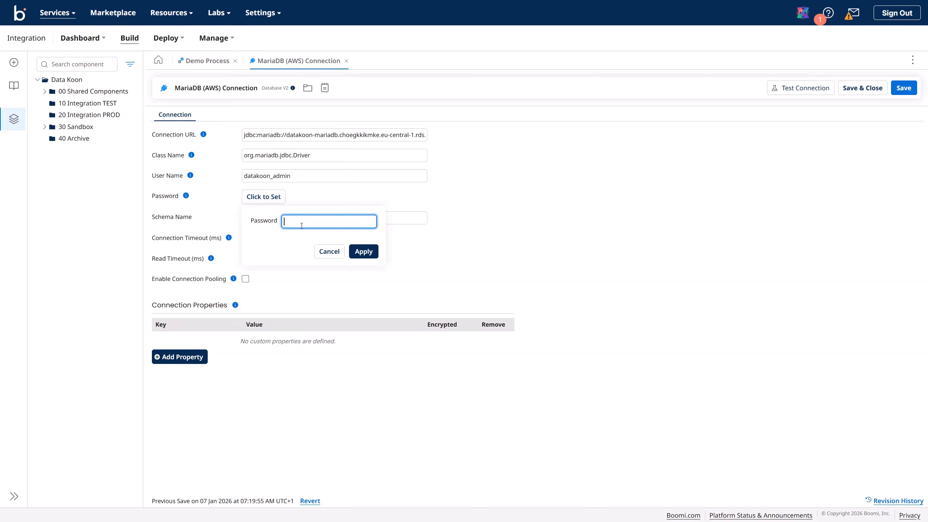
text(•••••••••••)
click(372, 254)
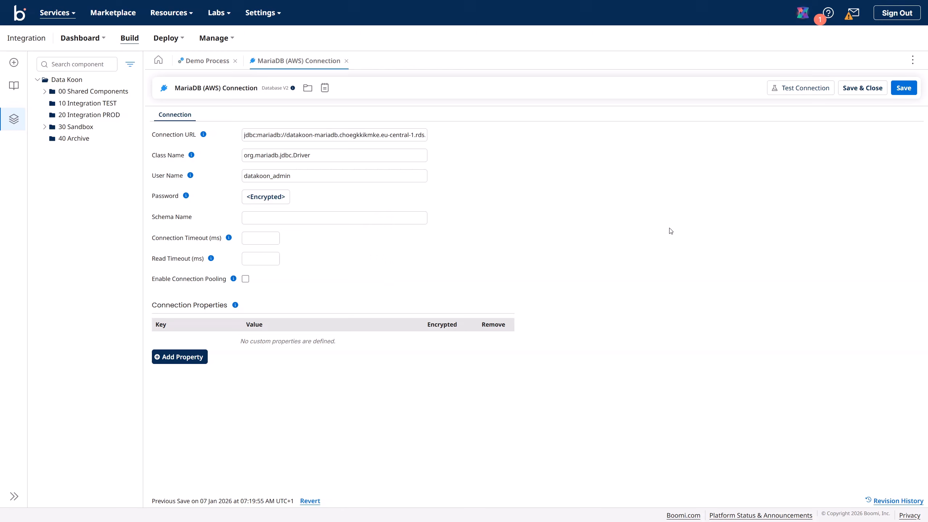
Step: Save and test the connection on the Data Koon TEST runtime; it fails loading the class
click(904, 90)
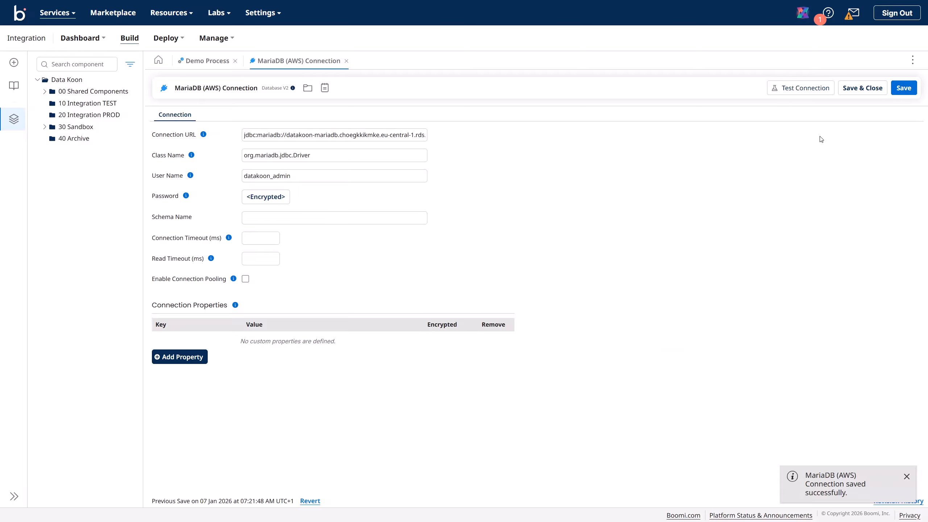
click(808, 89)
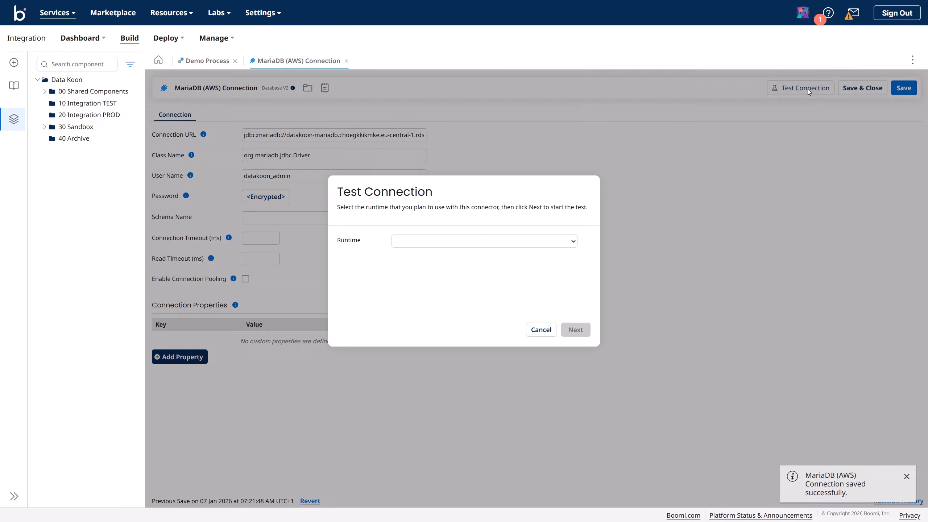
click(537, 245)
click(461, 287)
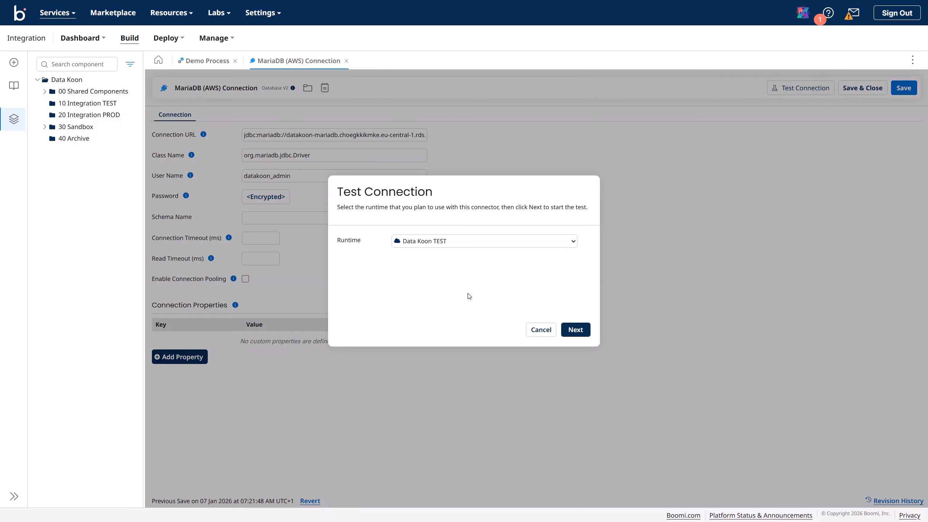
click(575, 334)
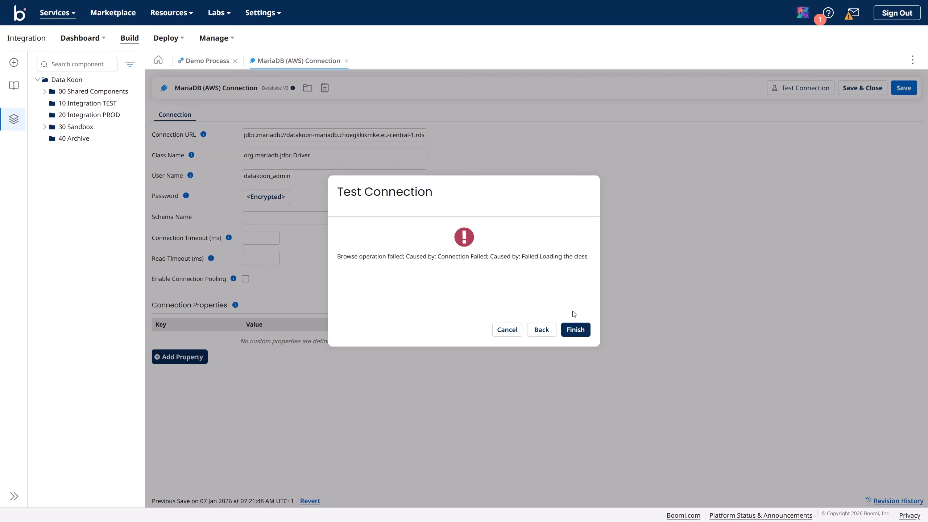
click(576, 331)
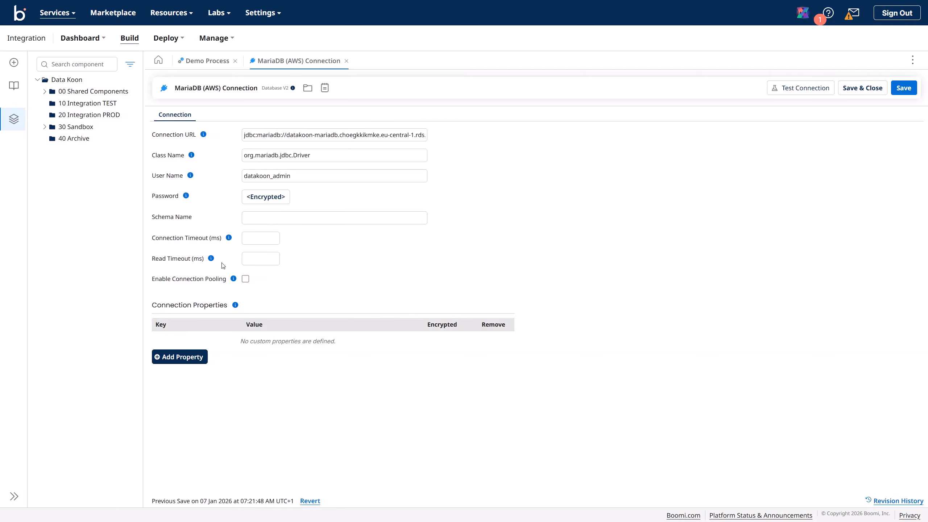
Step: Set Schema Name to datakoon, save, and rerun the still-failing test on Data Koon TEST
click(247, 217)
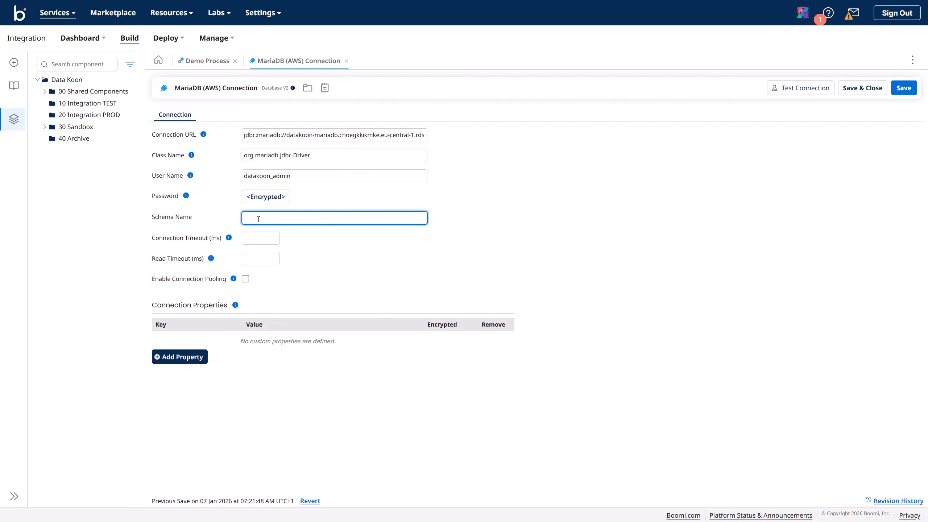
text(datakoon)
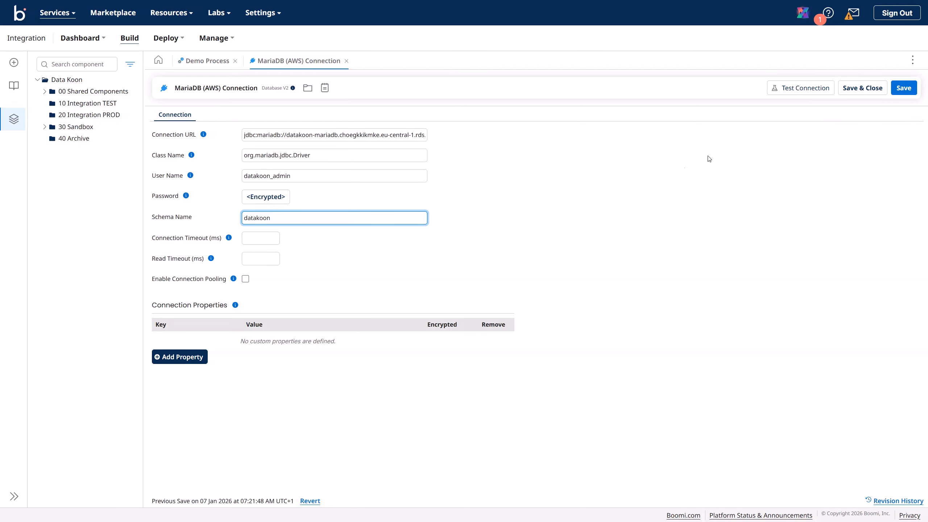
click(909, 91)
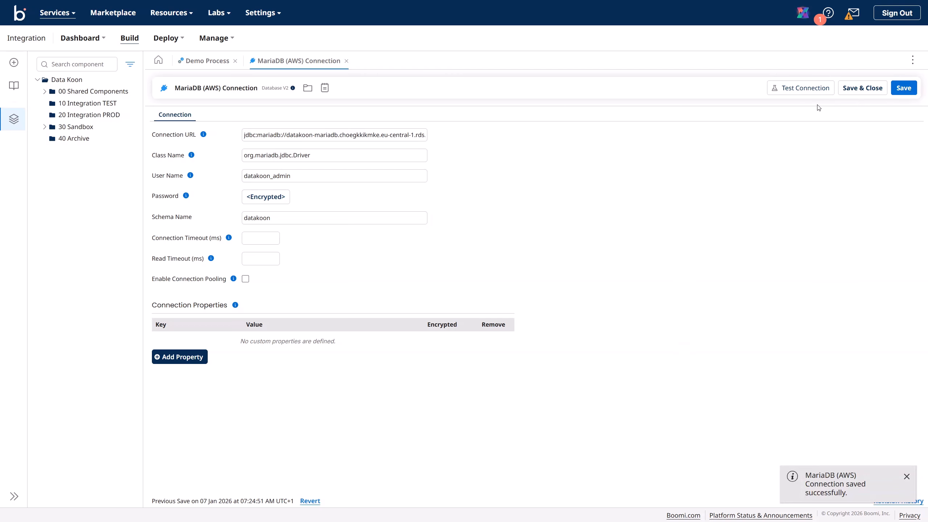
click(800, 91)
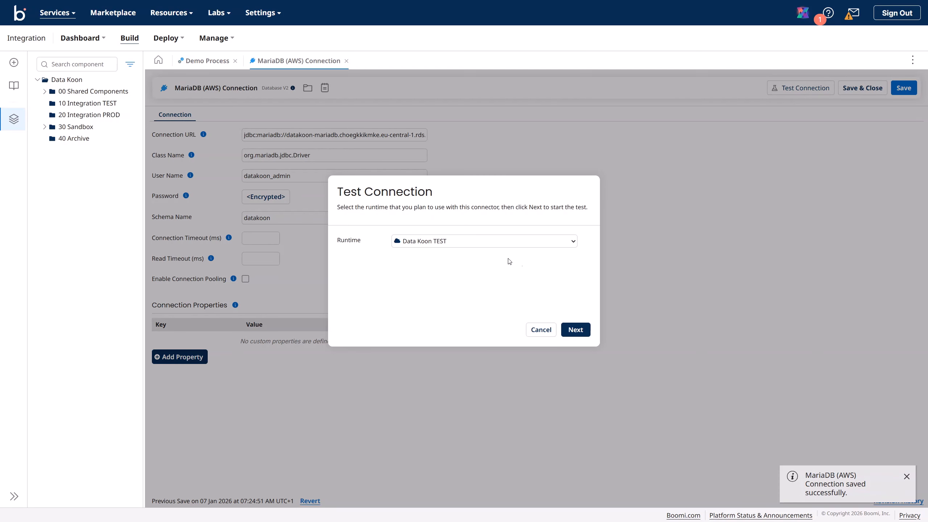
click(575, 330)
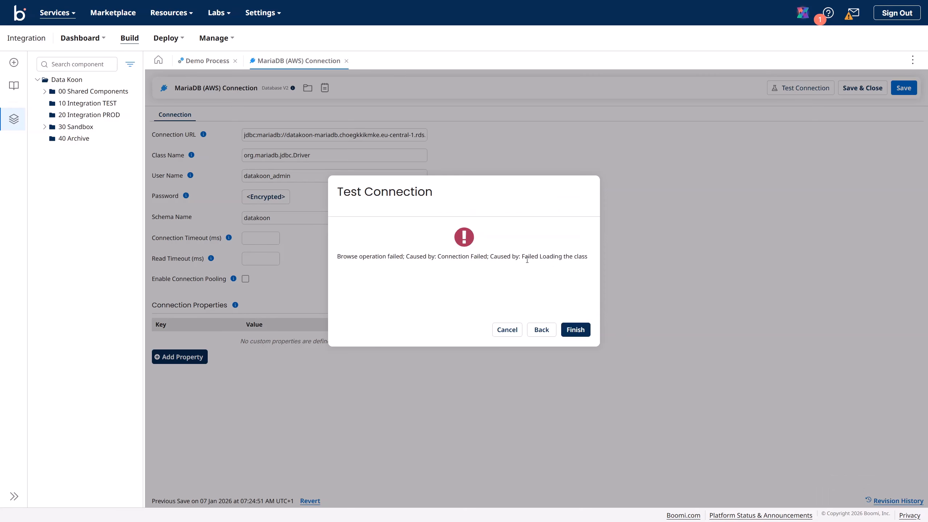
click(576, 329)
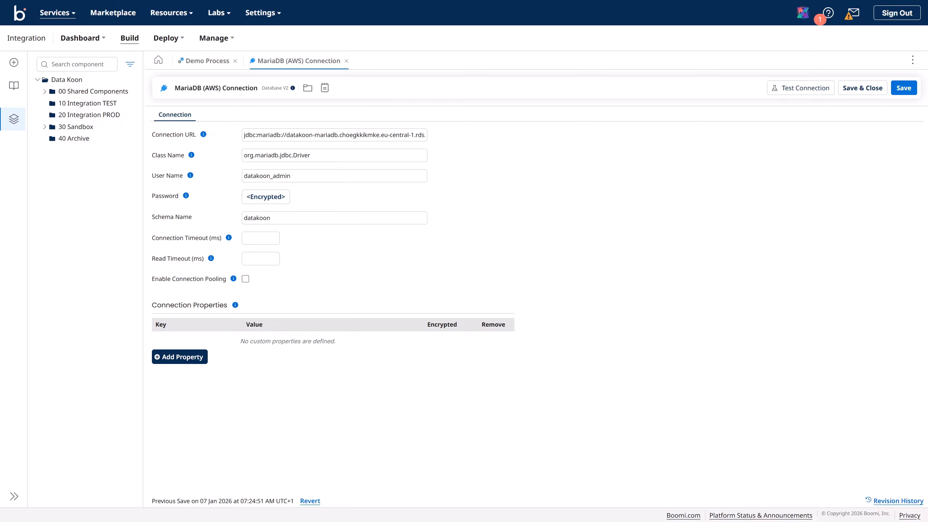
Step: Open the MariaDB (AWS) connection's driver libraries and download the MariaDB driver files
drag(927, 86, 332, 69)
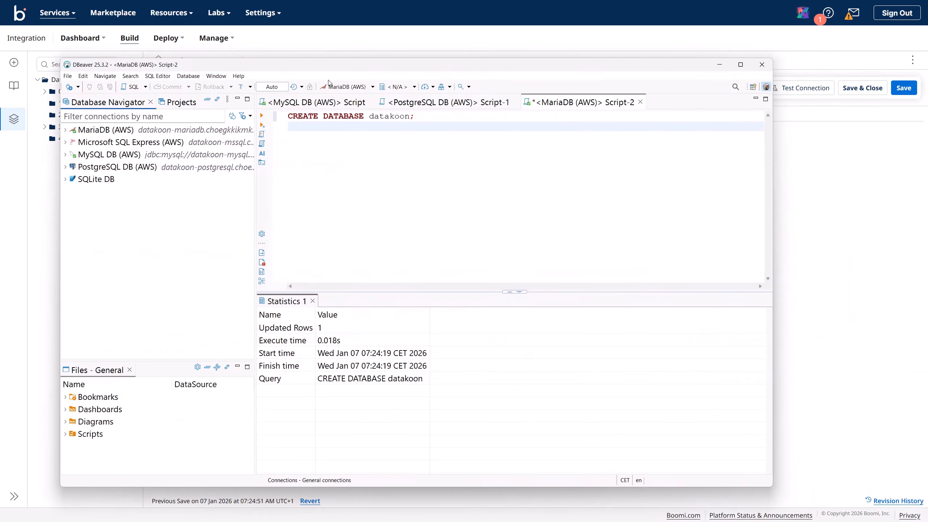
click(112, 133)
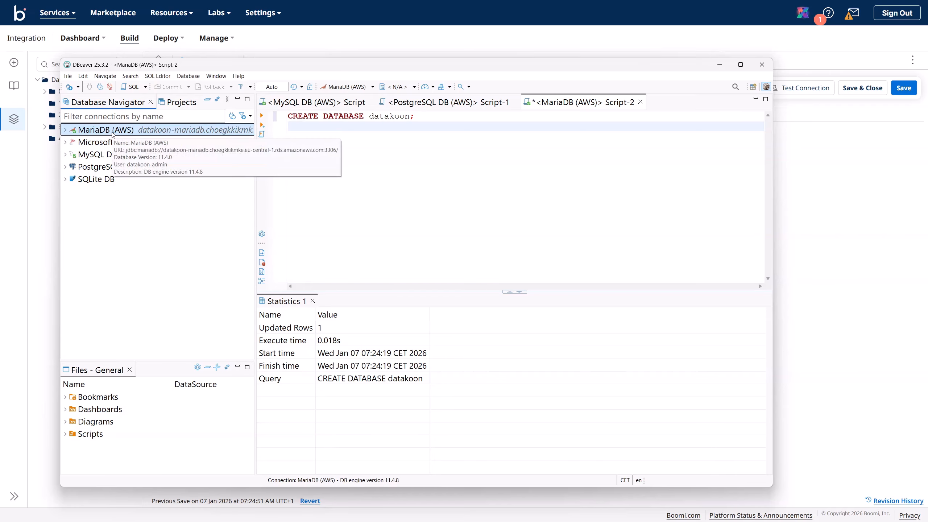
right_click(112, 134)
click(141, 162)
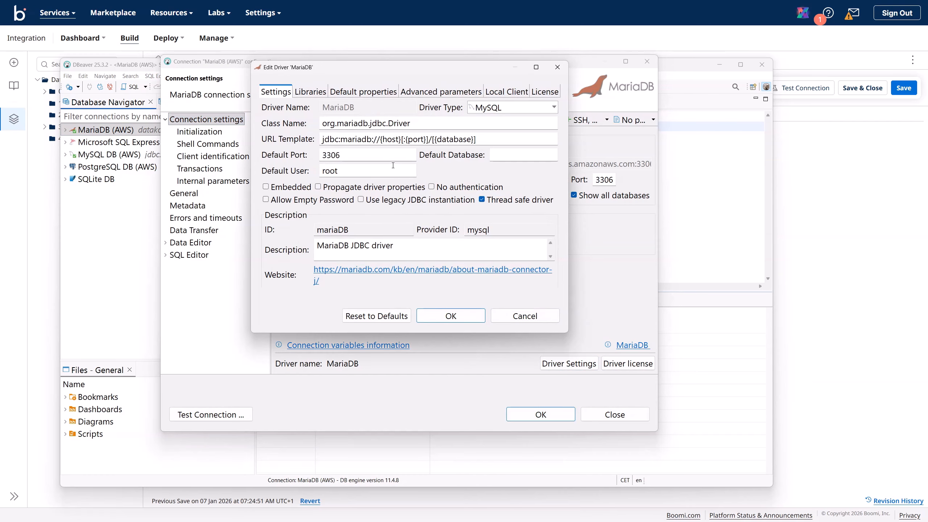
click(313, 94)
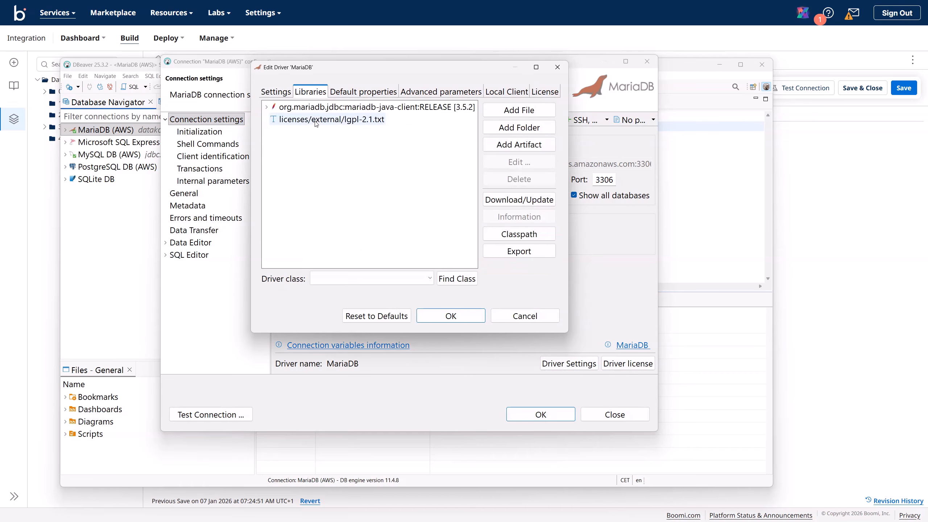
click(266, 107)
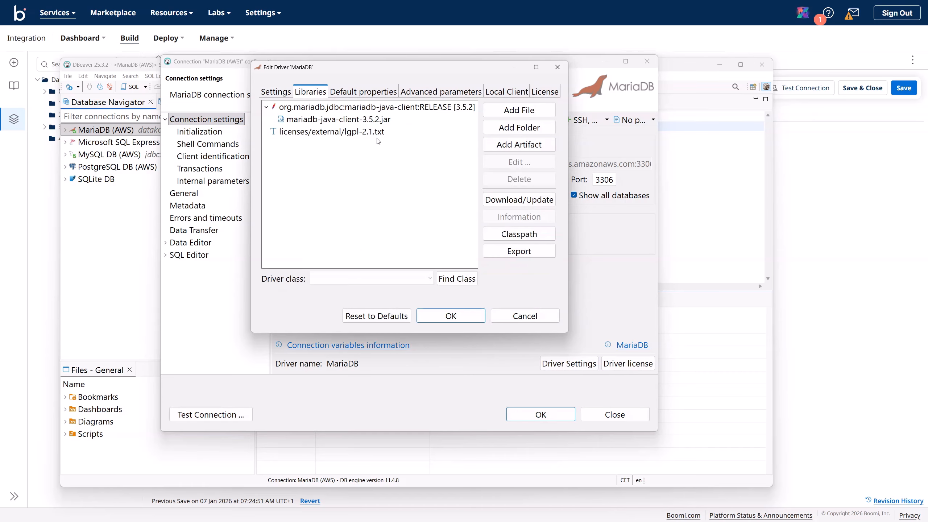
click(351, 120)
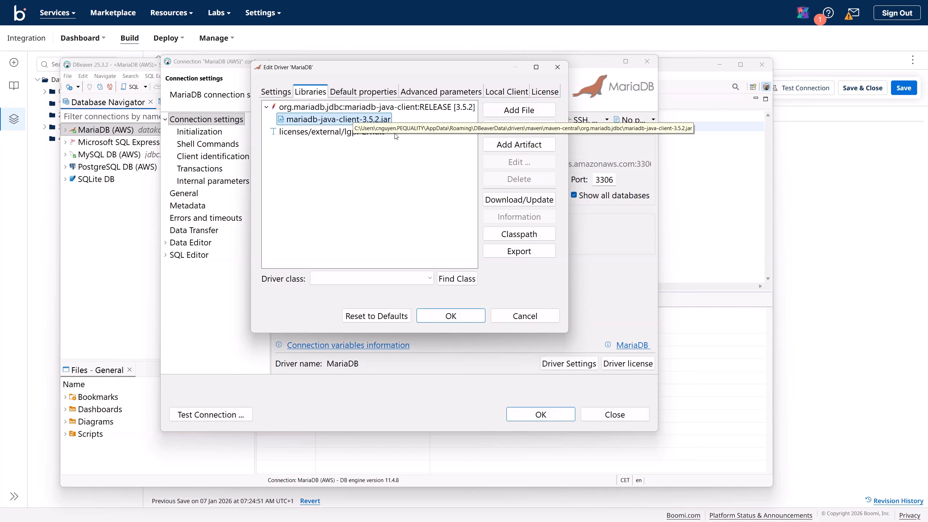
click(496, 203)
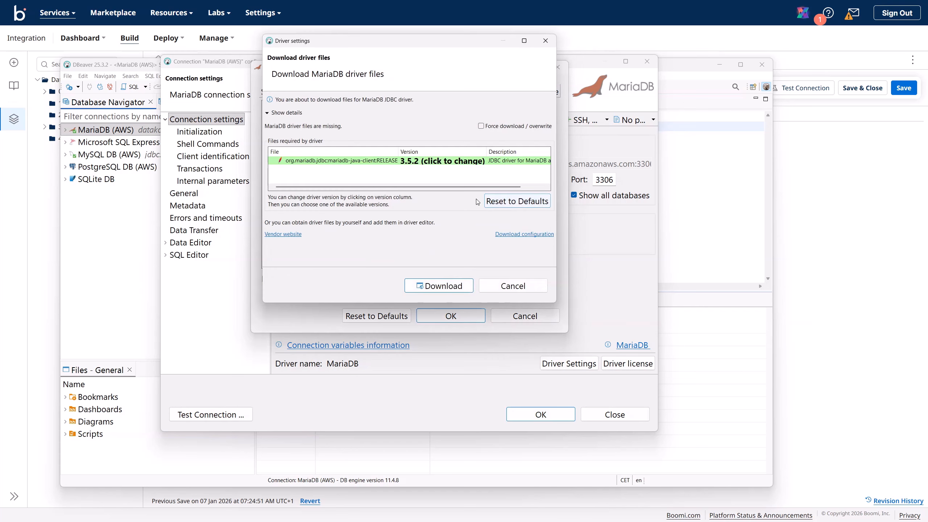
click(465, 284)
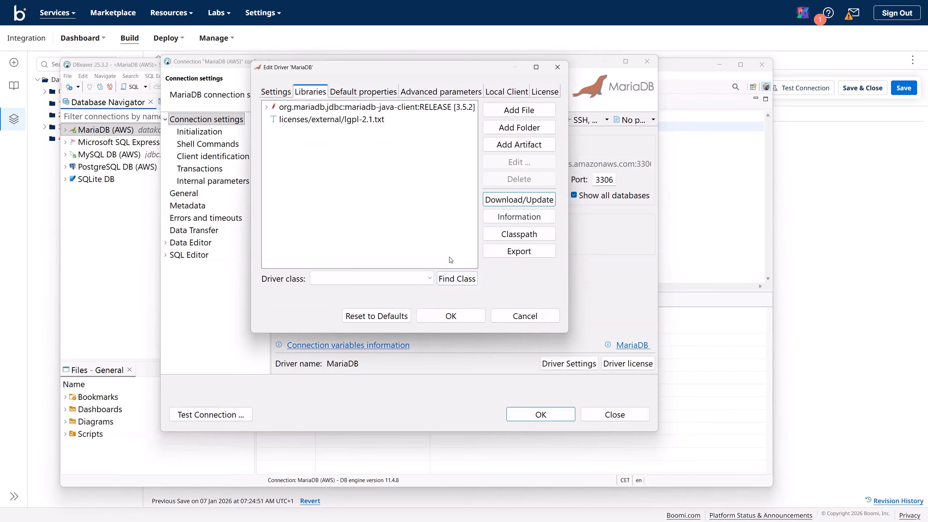
click(266, 108)
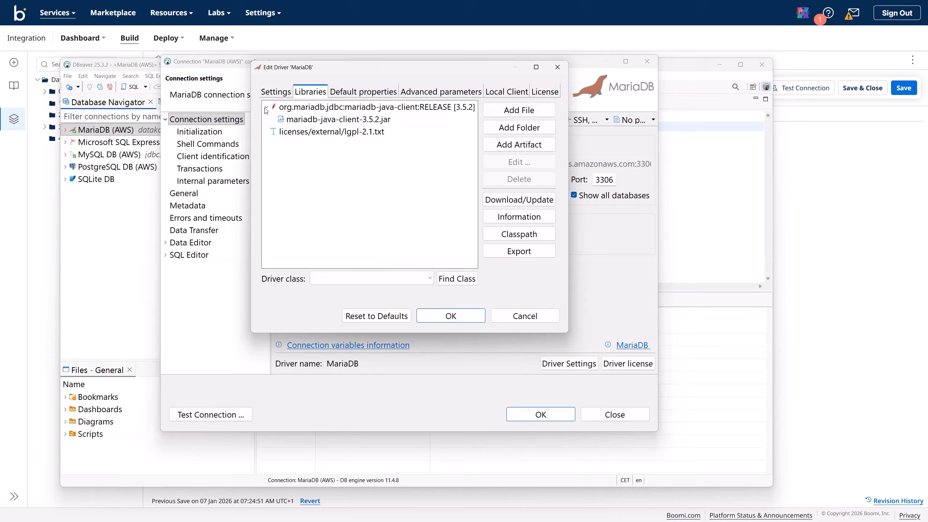
click(309, 120)
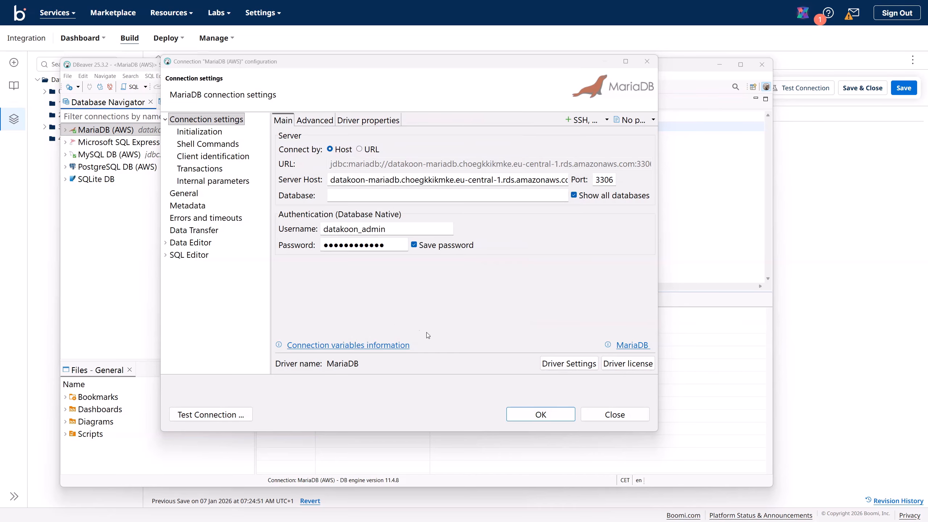
Step: Export mariadb-java-client-3.5.2.jar from Driver Settings to C:\Install\mariadb and confirm
click(569, 363)
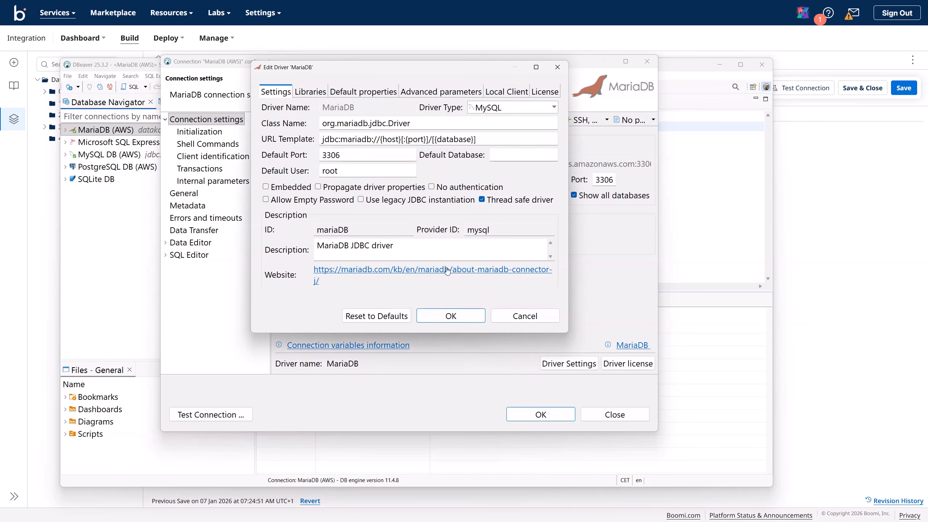
click(310, 92)
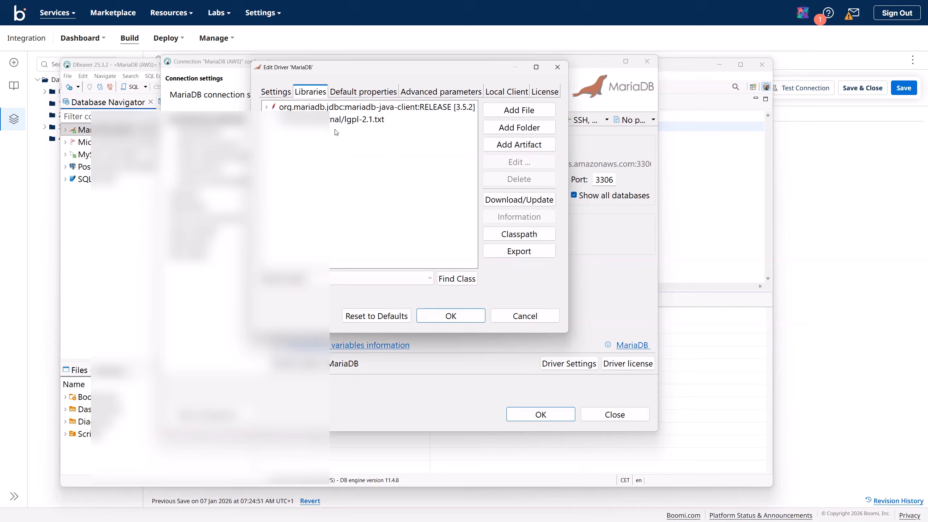
click(267, 107)
click(352, 121)
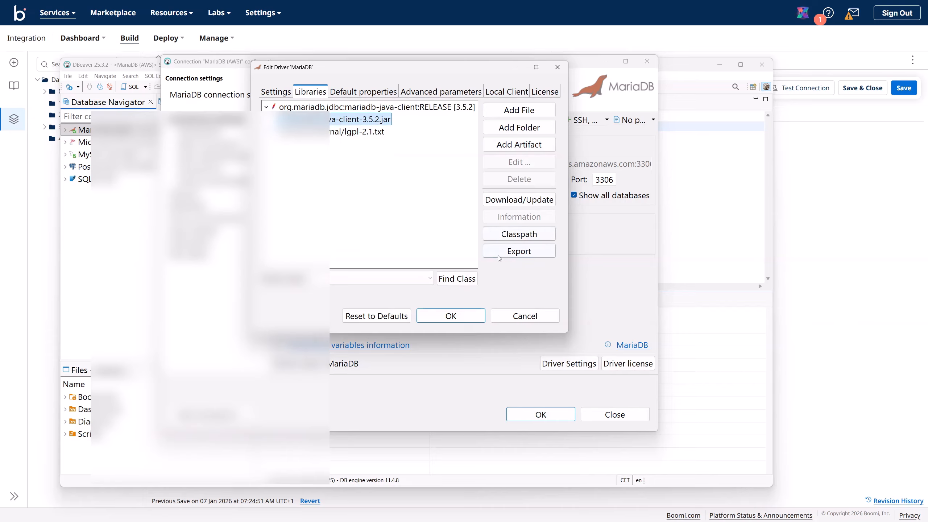
click(530, 255)
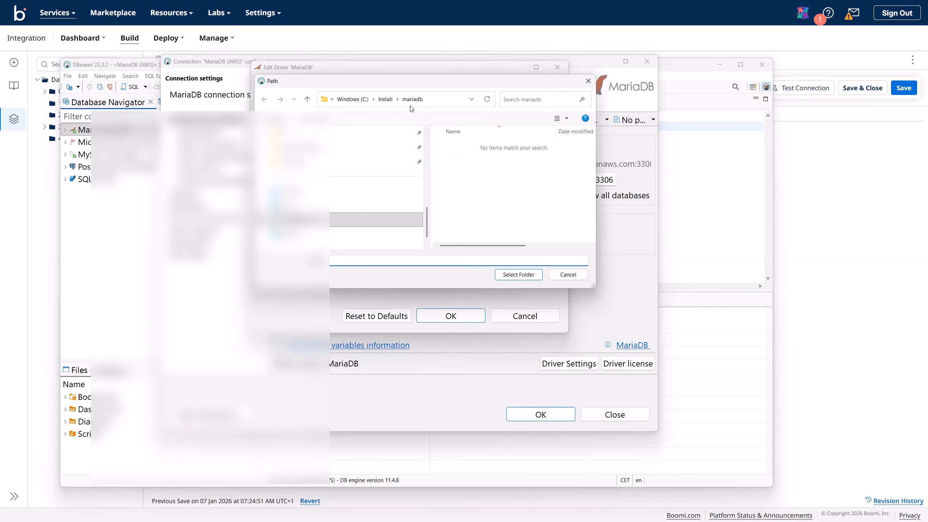
click(518, 275)
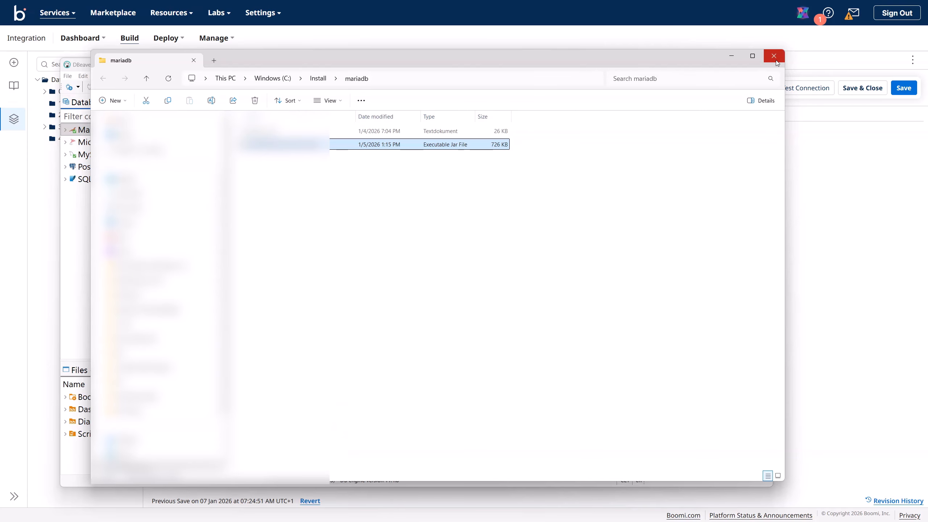
drag(665, 67, 0, 132)
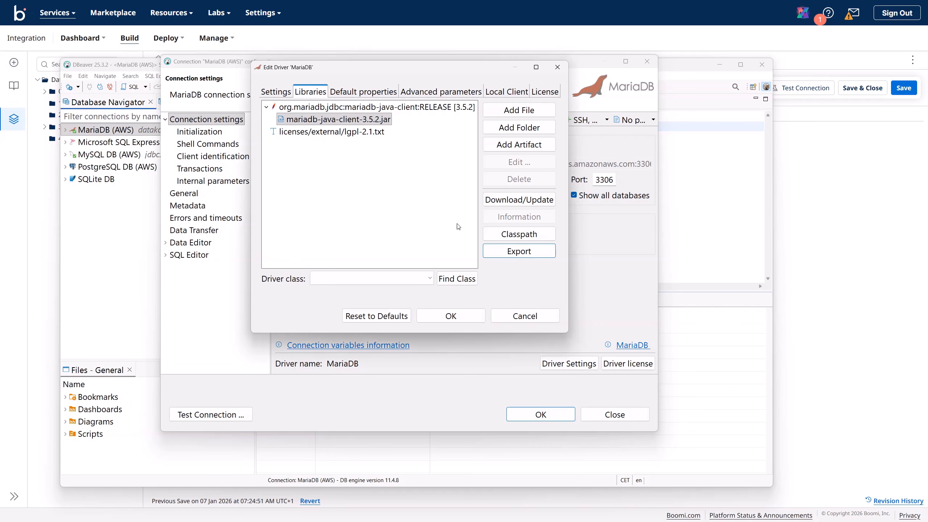
click(452, 321)
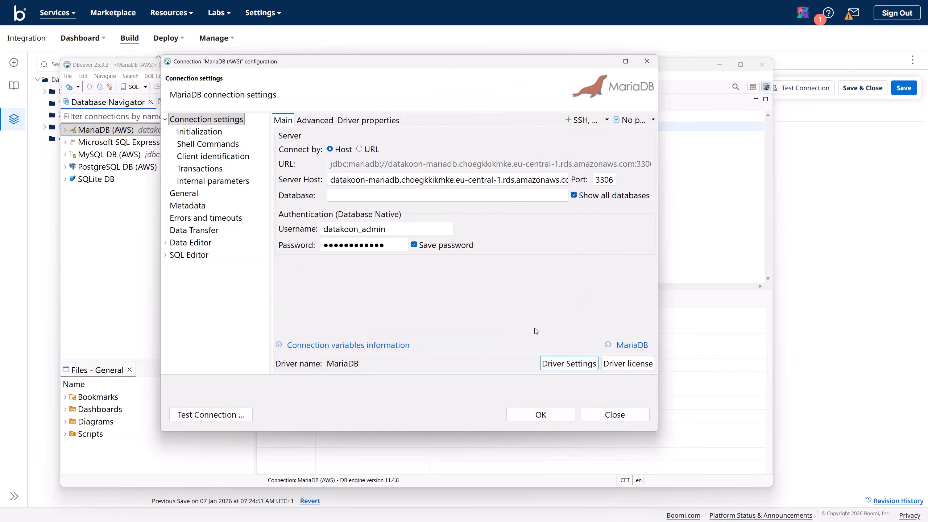
Step: Save the MariaDB (AWS) connection, then upload mariadb-java-client-3.5.2.jar to Account Libraries
click(541, 415)
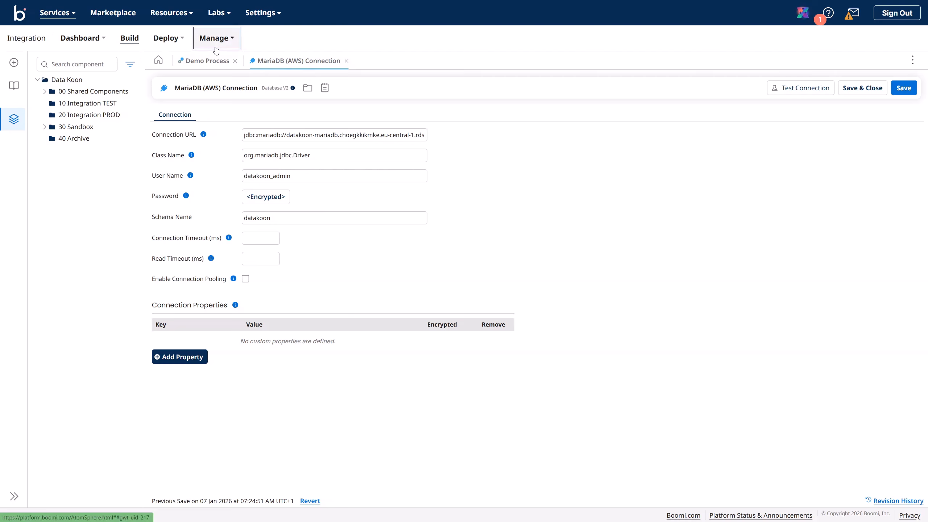
click(904, 89)
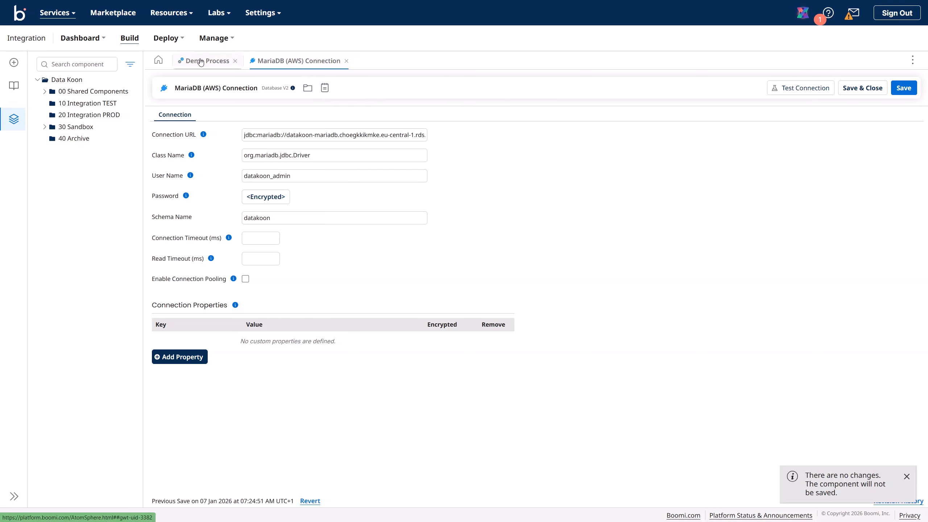
click(263, 13)
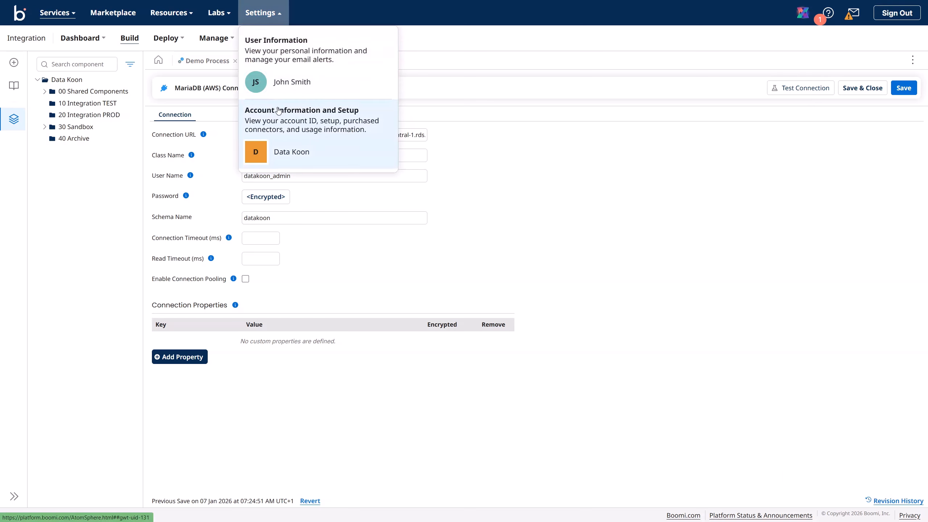
click(263, 139)
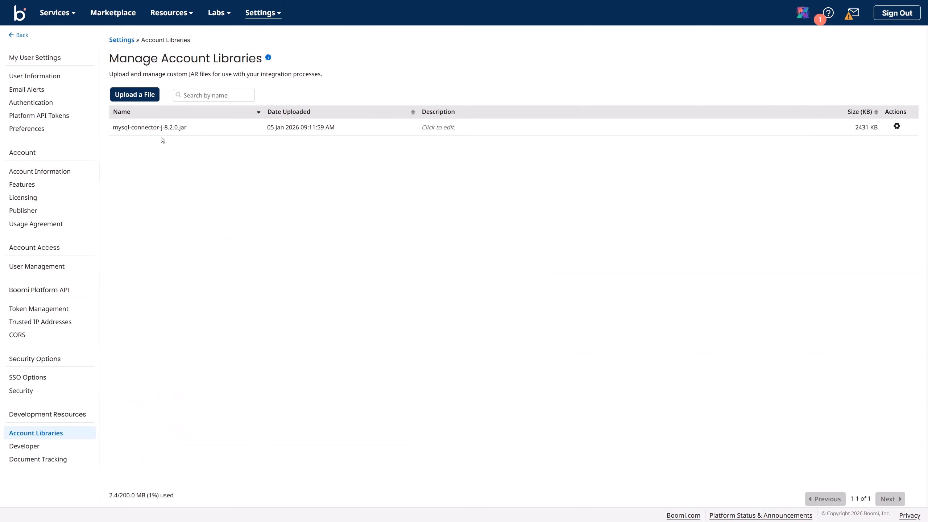
click(146, 97)
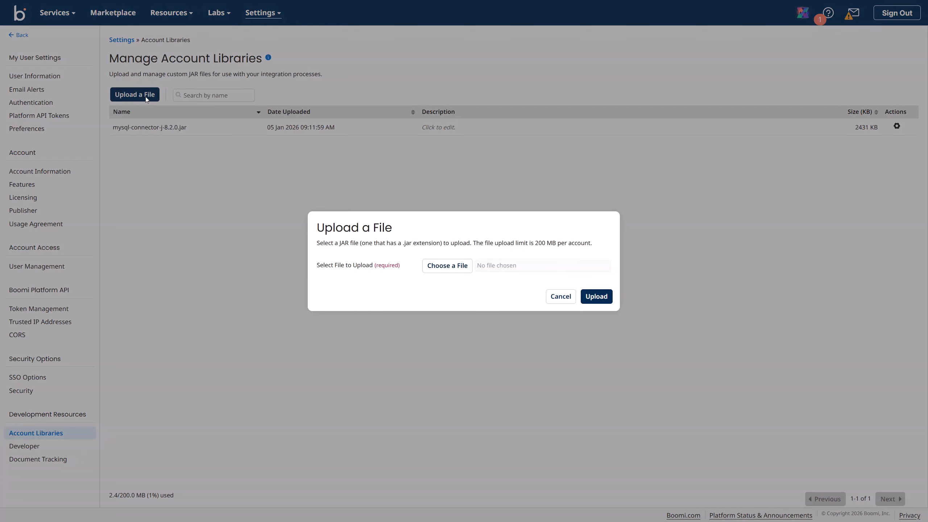
click(596, 296)
click(447, 265)
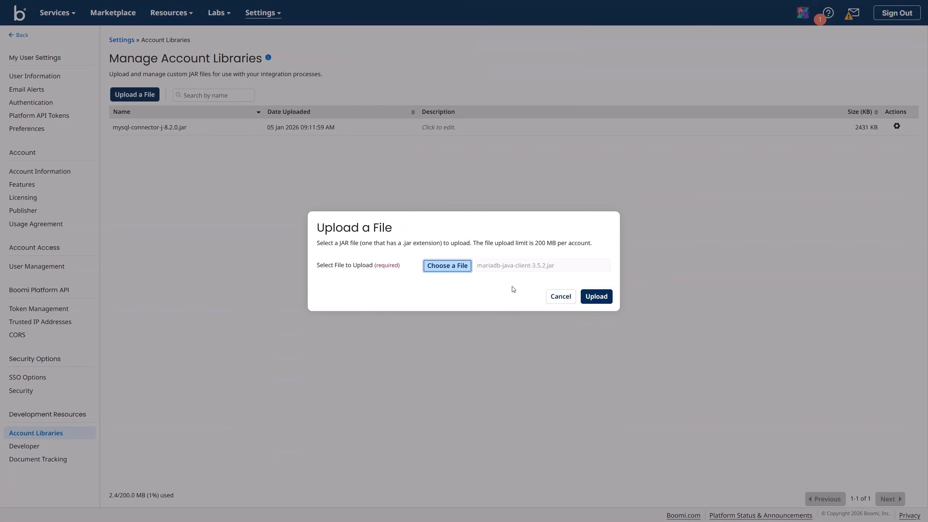
click(594, 298)
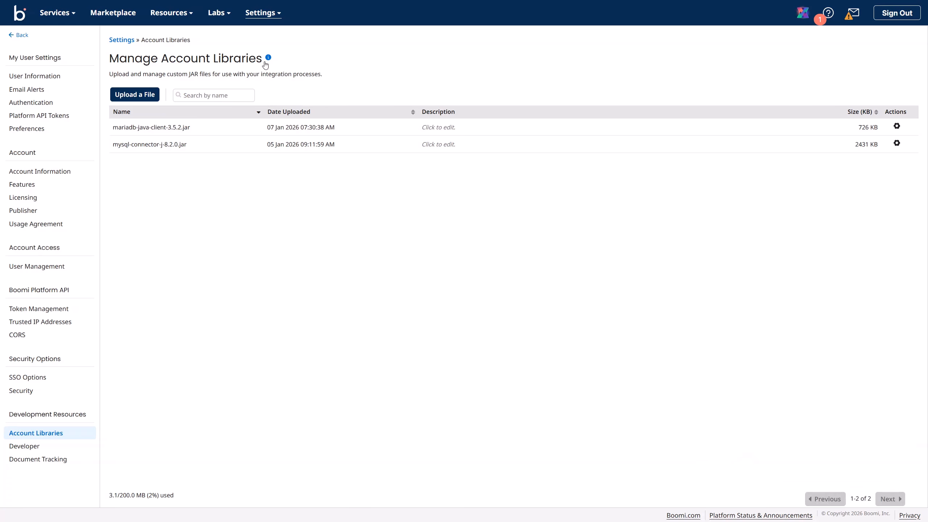
click(55, 13)
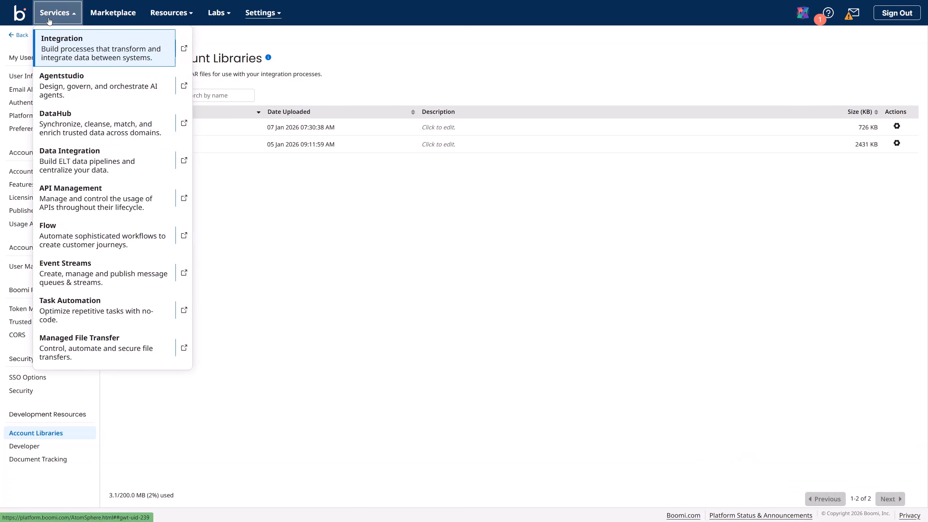
Step: Go back to Integration, expand 00 Shared Components and Custom Libraries, and switch to Demo Process
click(56, 44)
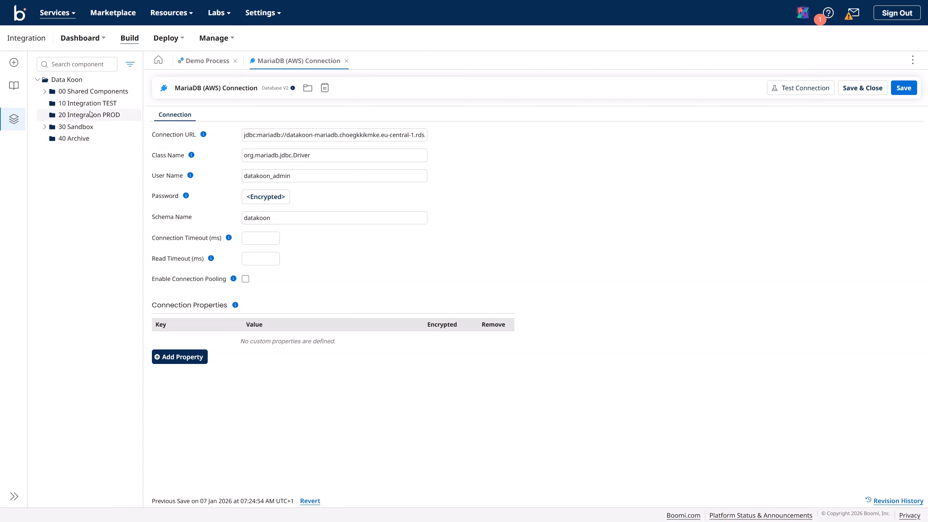
click(45, 92)
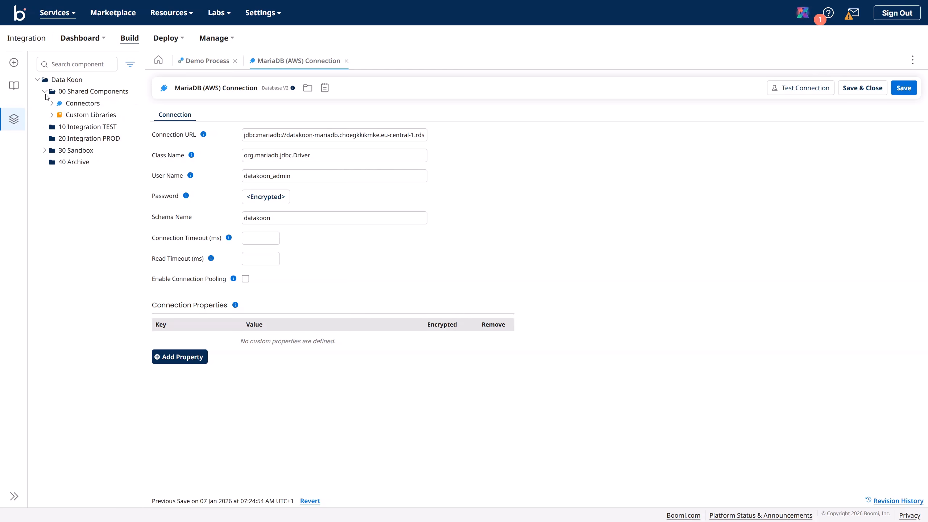
click(54, 116)
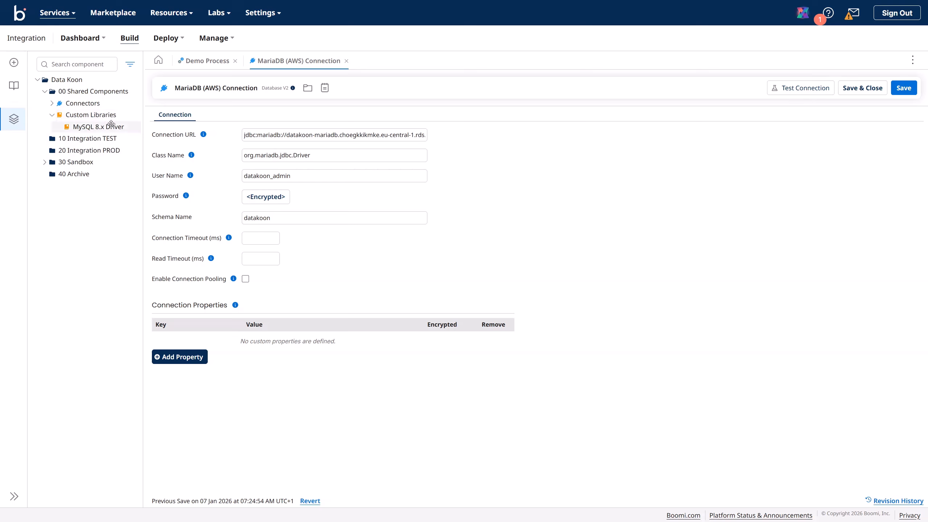
click(155, 135)
click(158, 125)
click(208, 62)
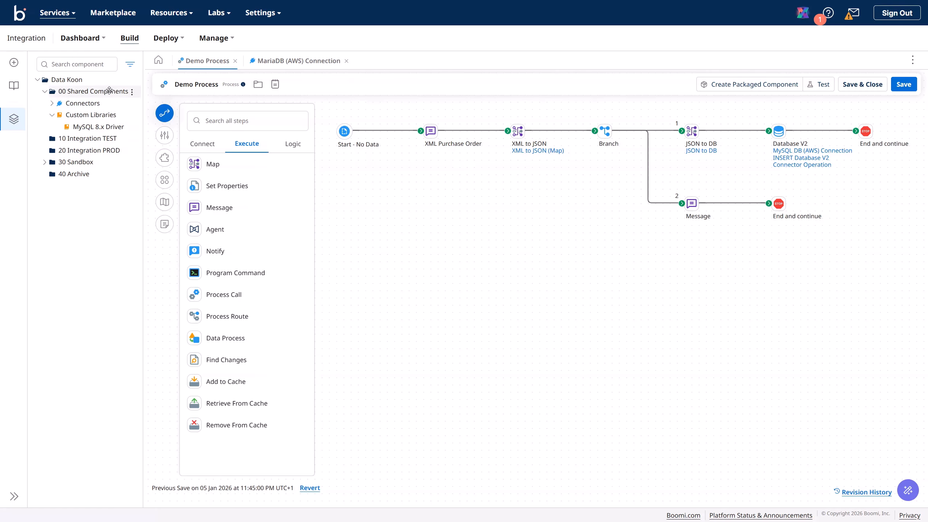
Step: Create a new Custom Library component in 00 Shared Components named 'mariaDB'
click(132, 91)
click(161, 104)
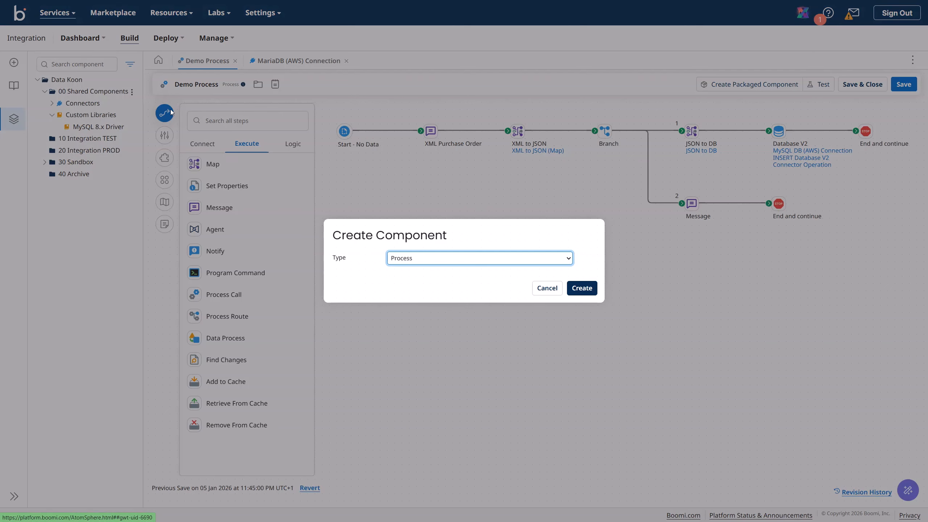
click(534, 261)
text(custom)
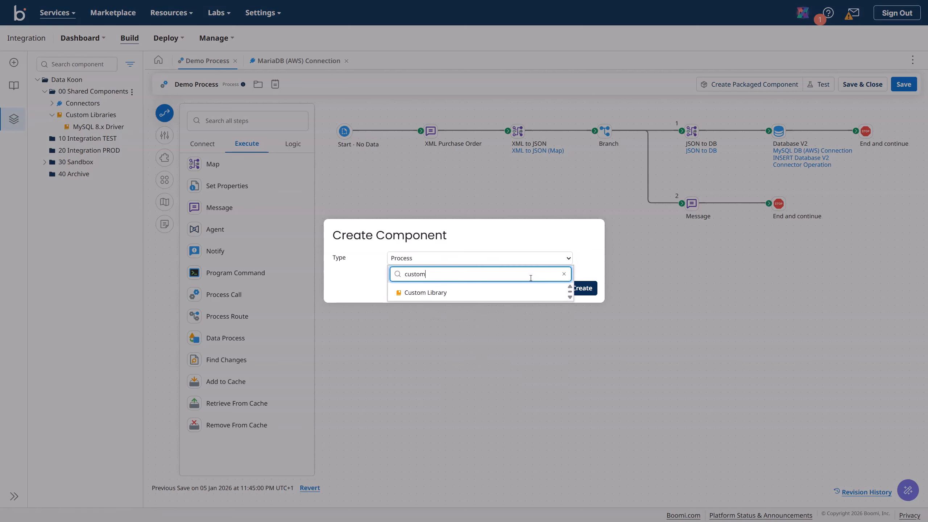
click(440, 294)
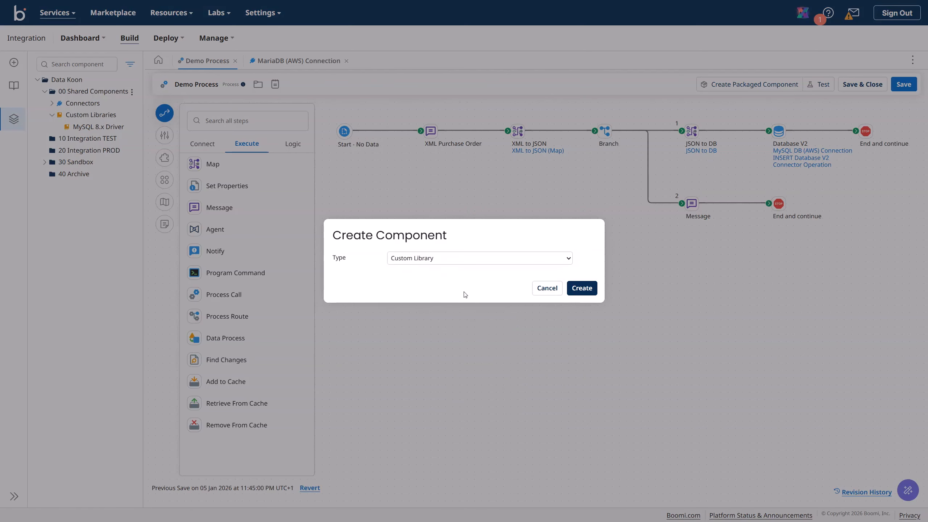
click(581, 289)
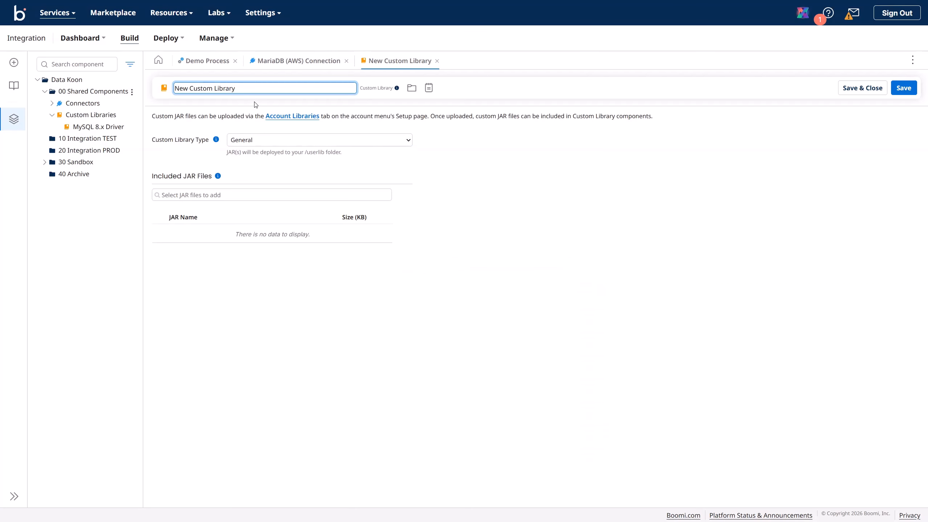
click(242, 90)
key(Return)
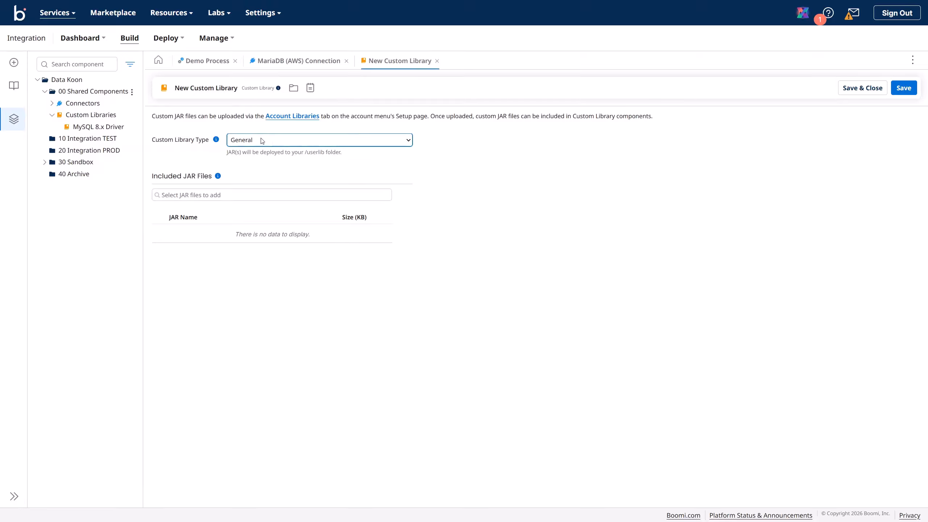
click(217, 88)
click(110, 63)
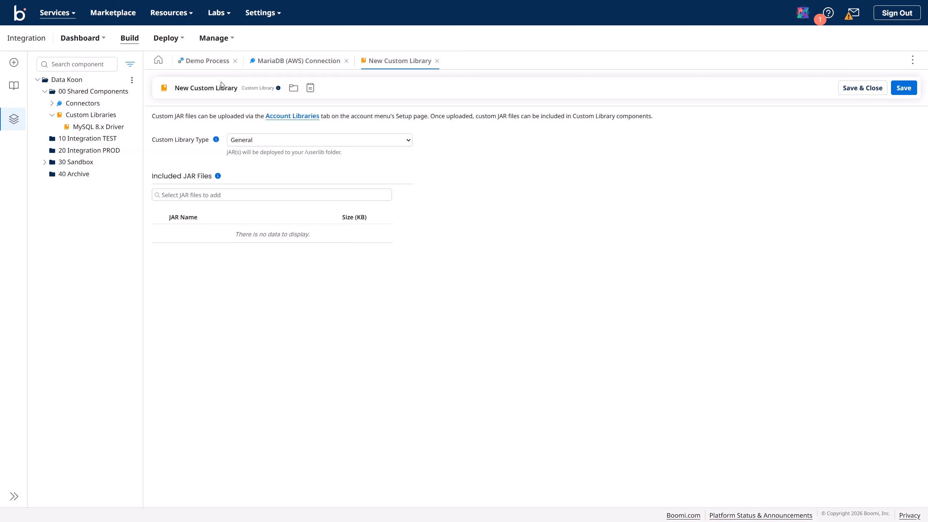
triple_click(212, 88)
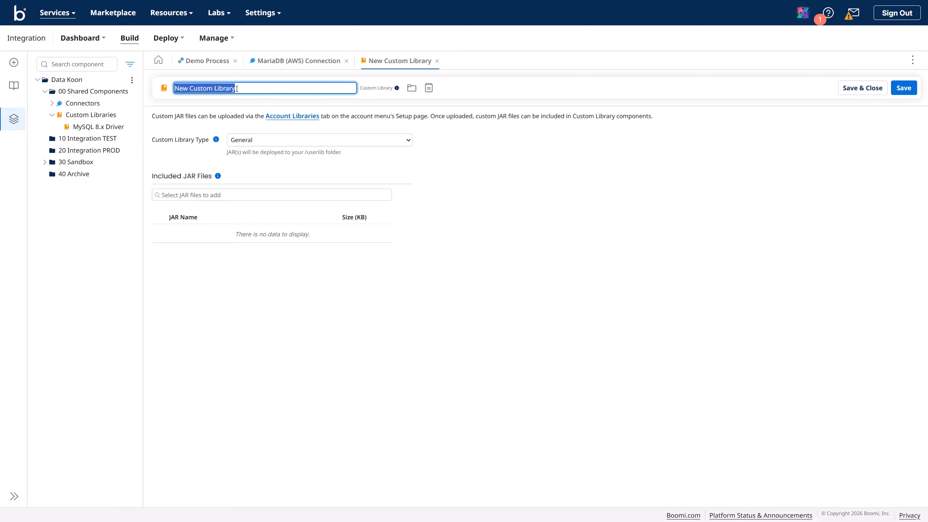
text(ma)
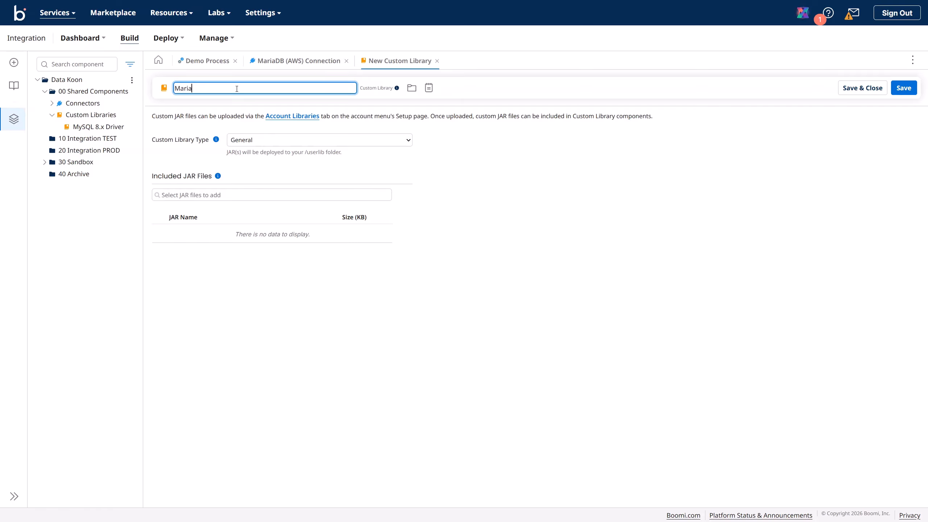
text(riaDB Driver)
Step: Set the library type to Connector for Database V2, add mariadb-java-client-3.5.2.jar, and save
click(265, 144)
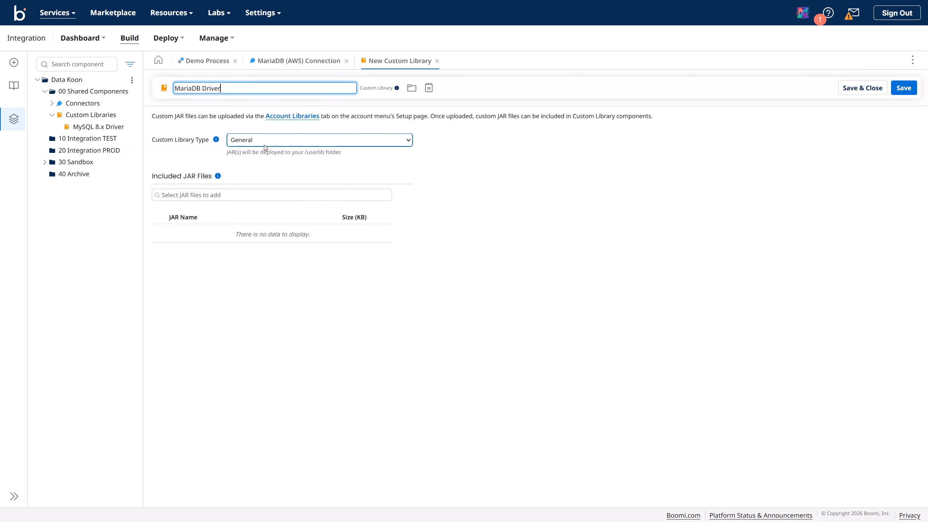
click(262, 175)
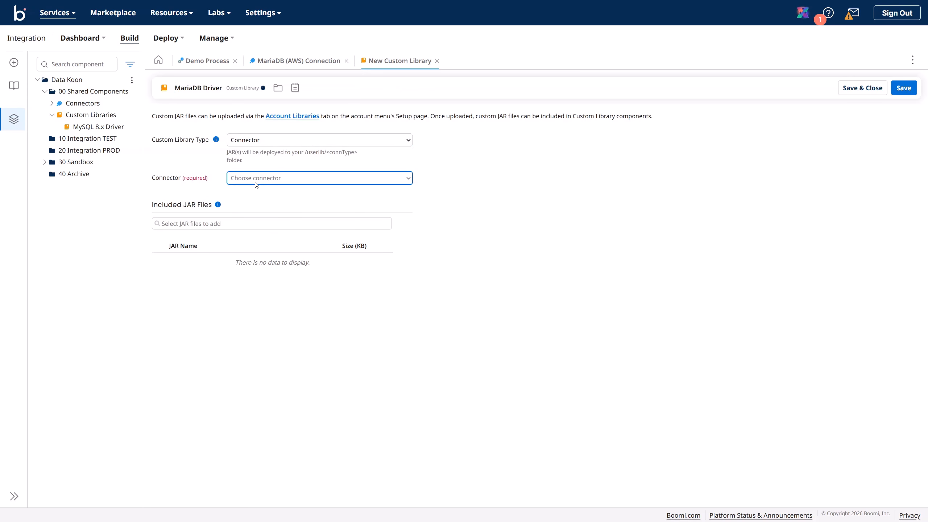
click(256, 185)
click(271, 266)
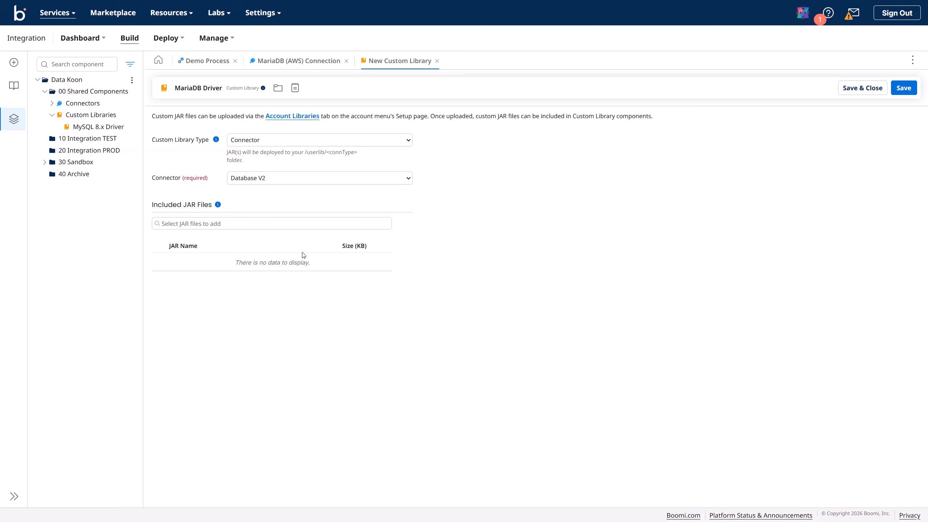
click(195, 224)
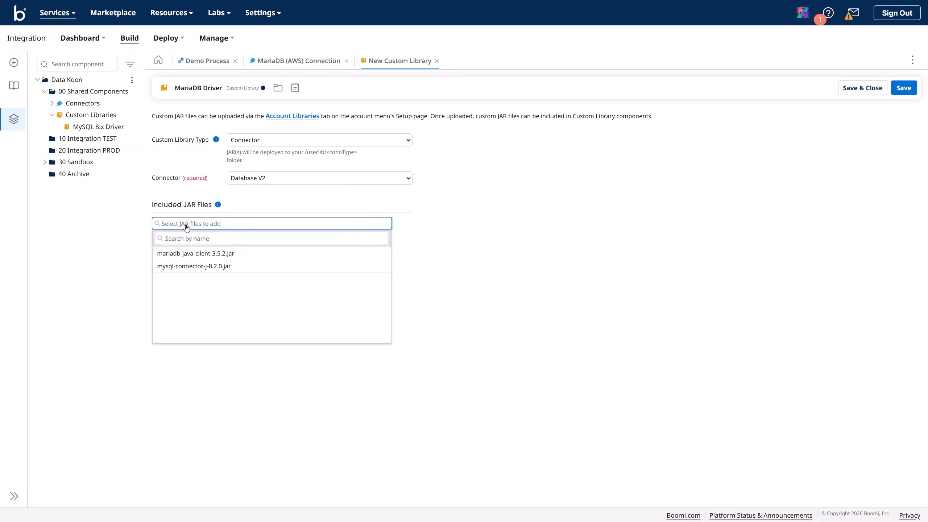
click(212, 257)
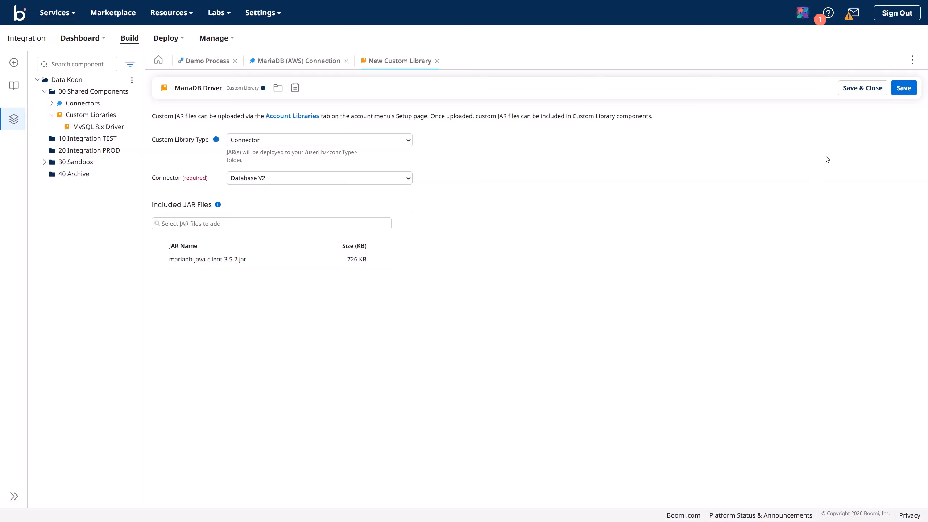
click(903, 90)
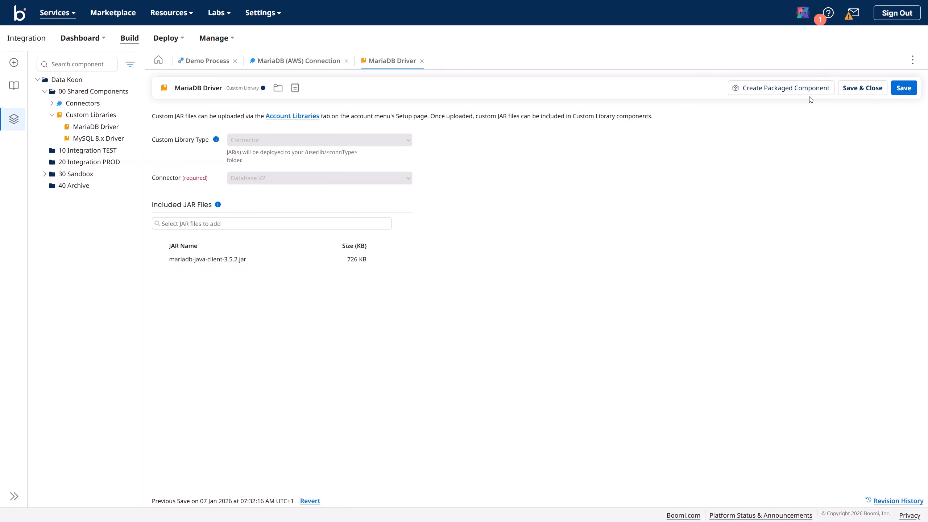
Step: Package the MariaDB Driver as version MariaDB Driver V.1.0, with the version as notes
click(801, 92)
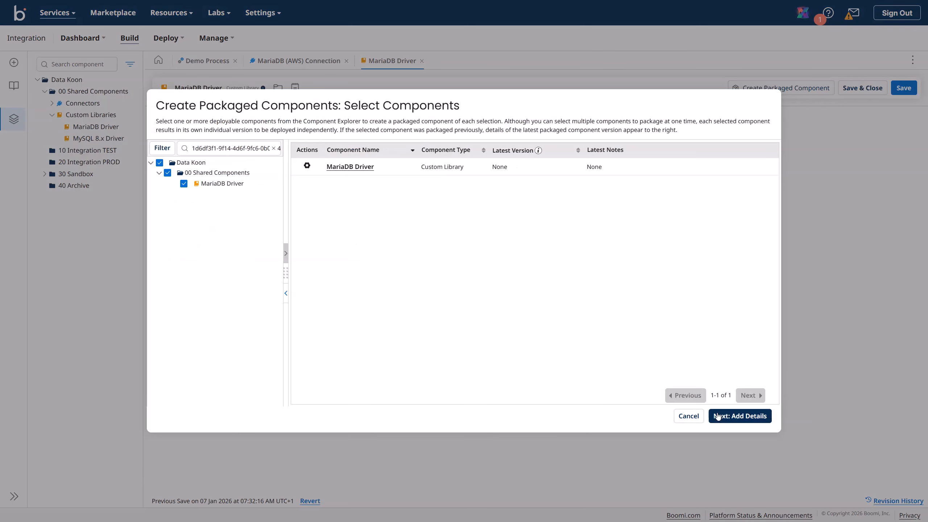
click(726, 422)
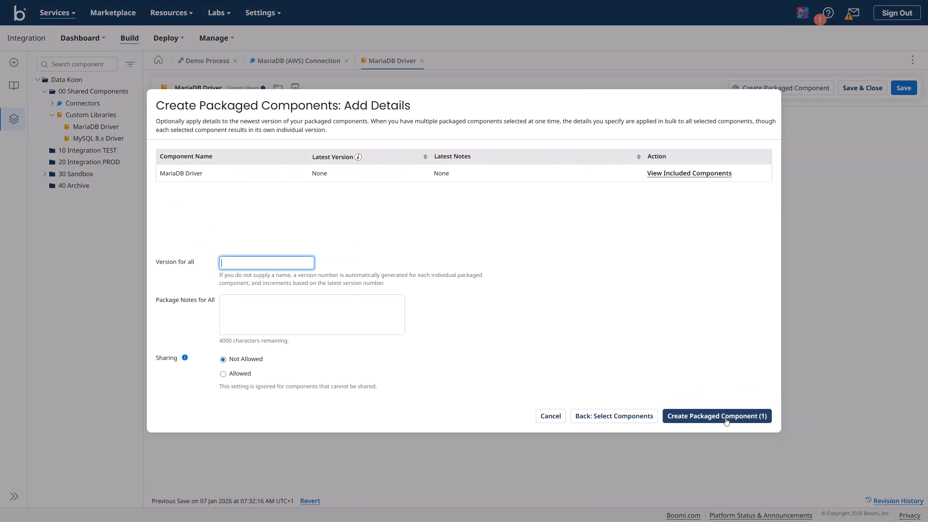
click(249, 259)
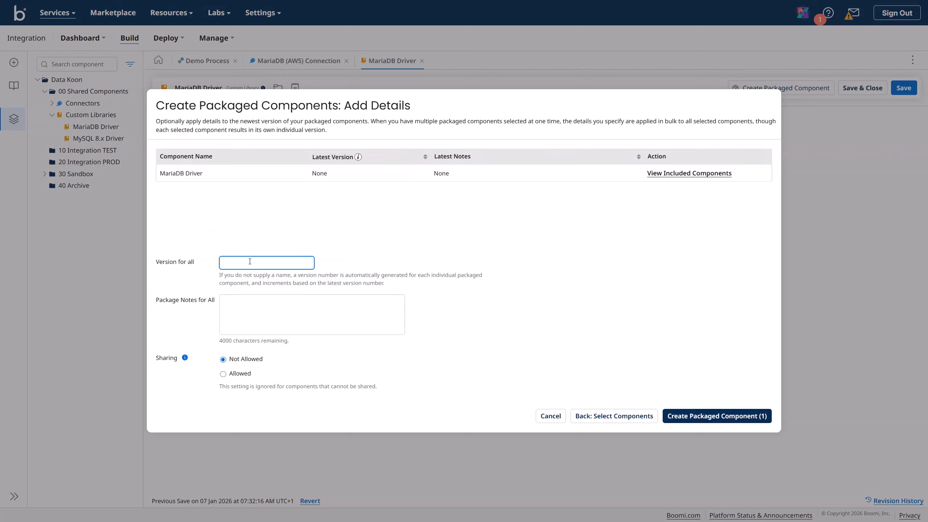
text(MariaDB Driv)
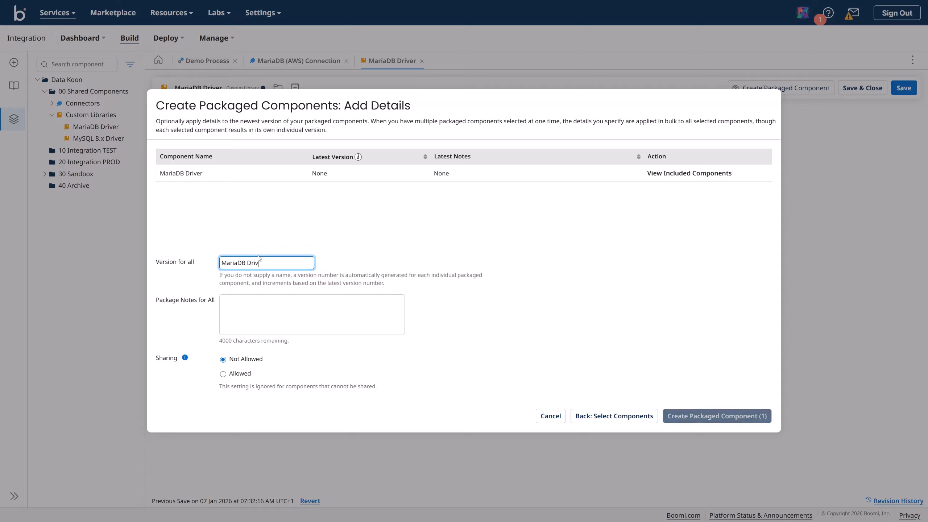
text(er V)
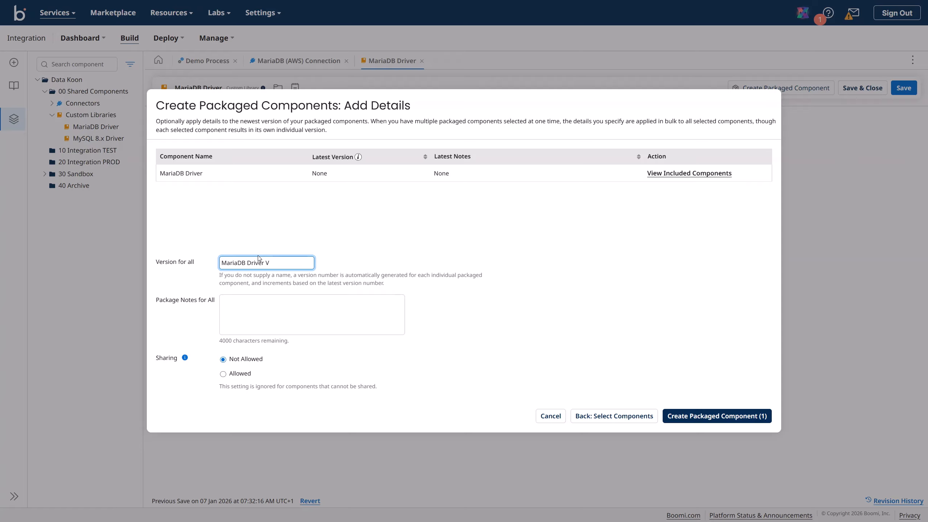
text(1.0)
drag(292, 263, 211, 265)
key(ctrl+c)
click(248, 306)
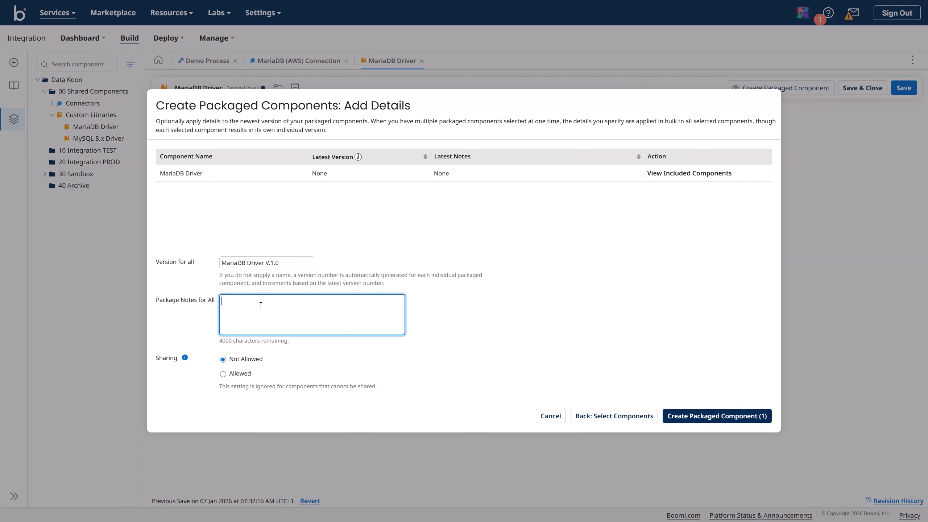
key(ctrl+v)
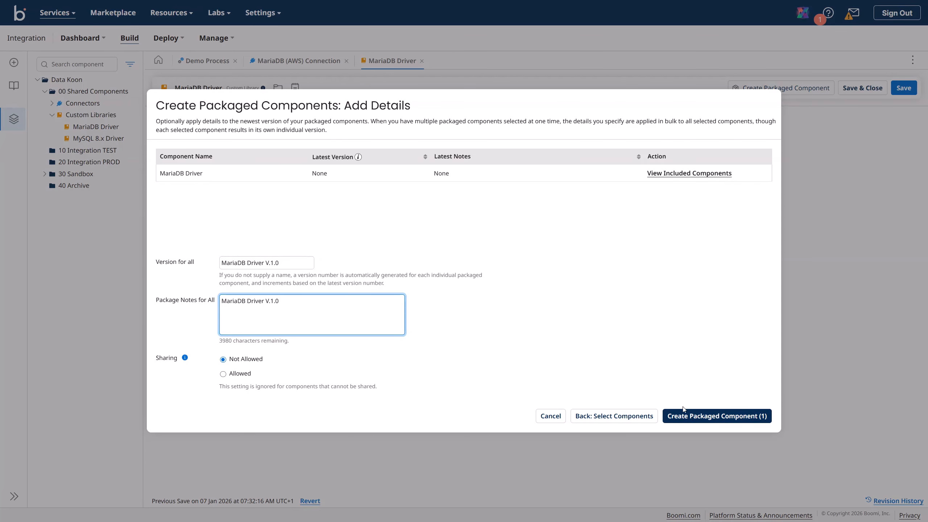
click(699, 421)
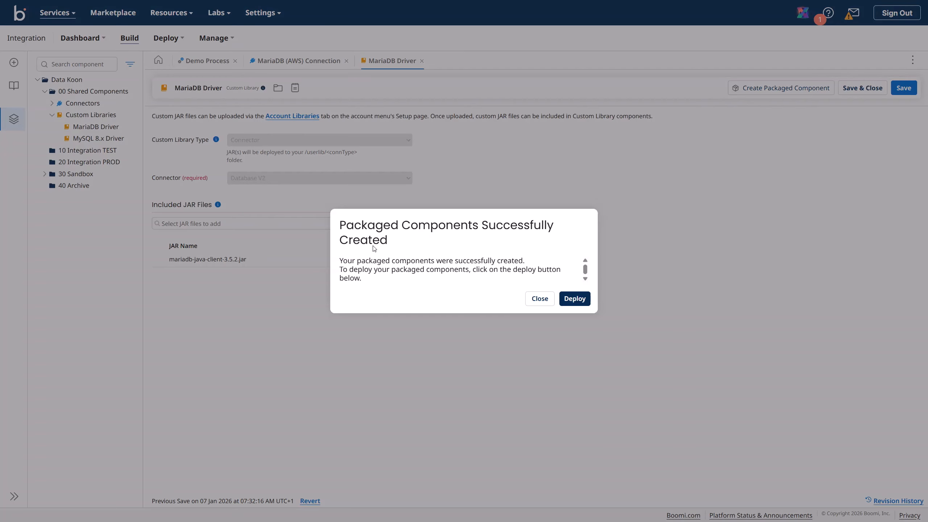
Step: Deploy the package to 10 TEST with the version as deployment note, then view deployments
click(579, 307)
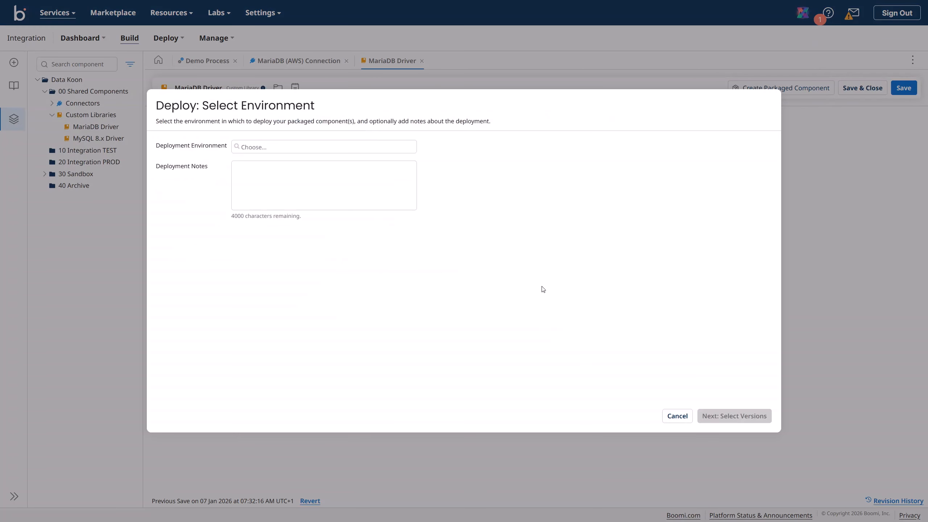
click(303, 149)
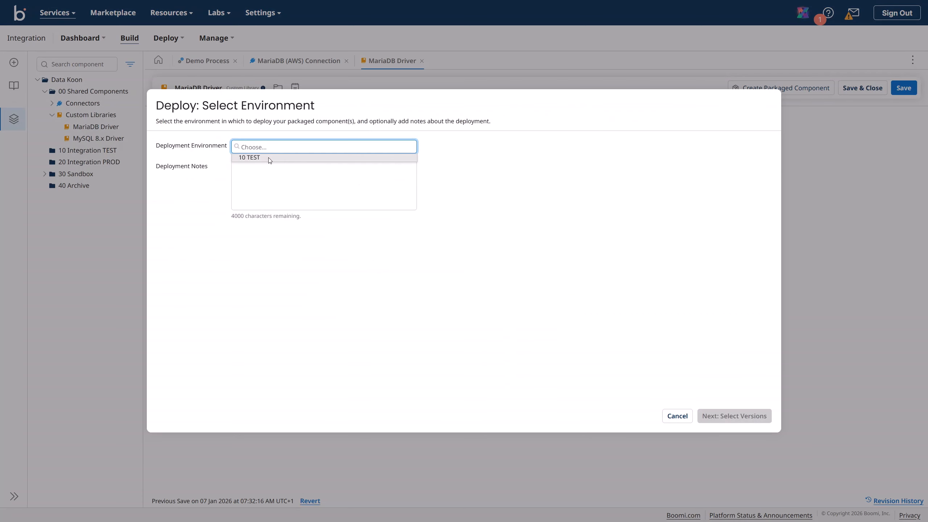
click(269, 159)
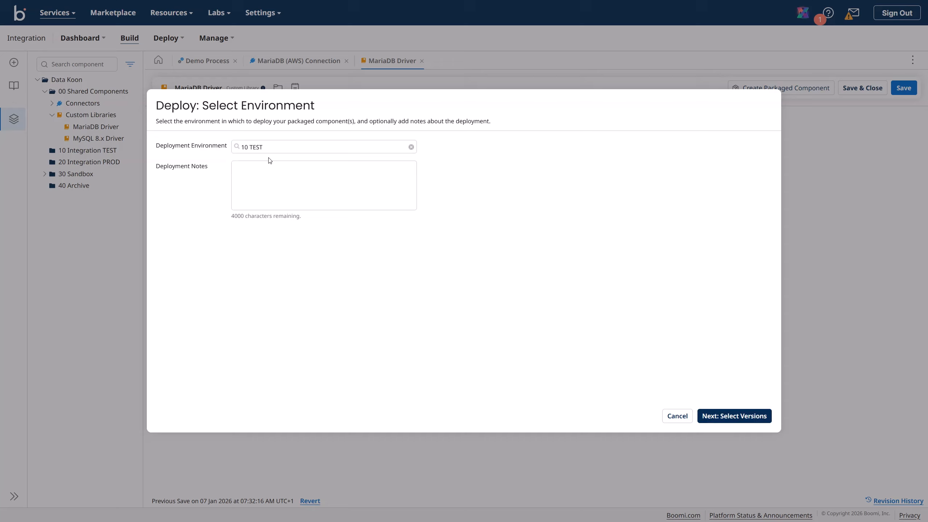
click(277, 174)
key(ctrl+v)
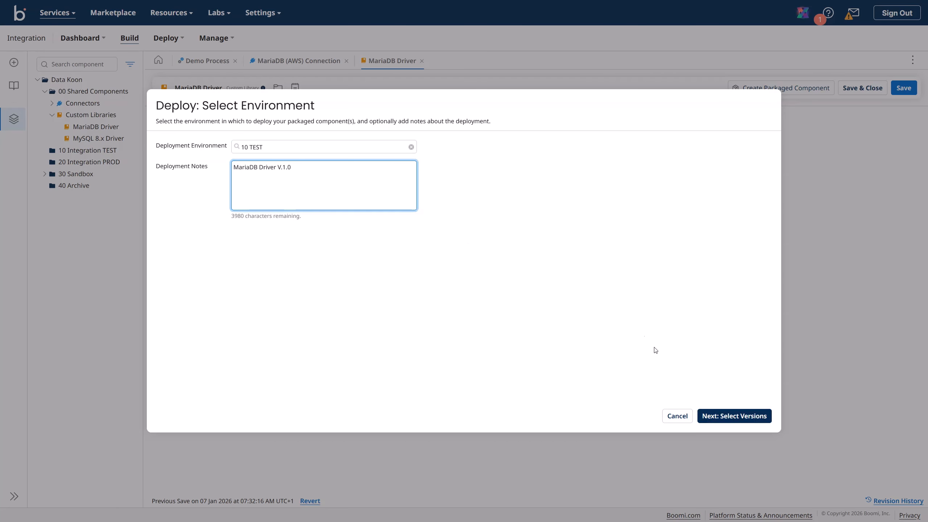
click(724, 416)
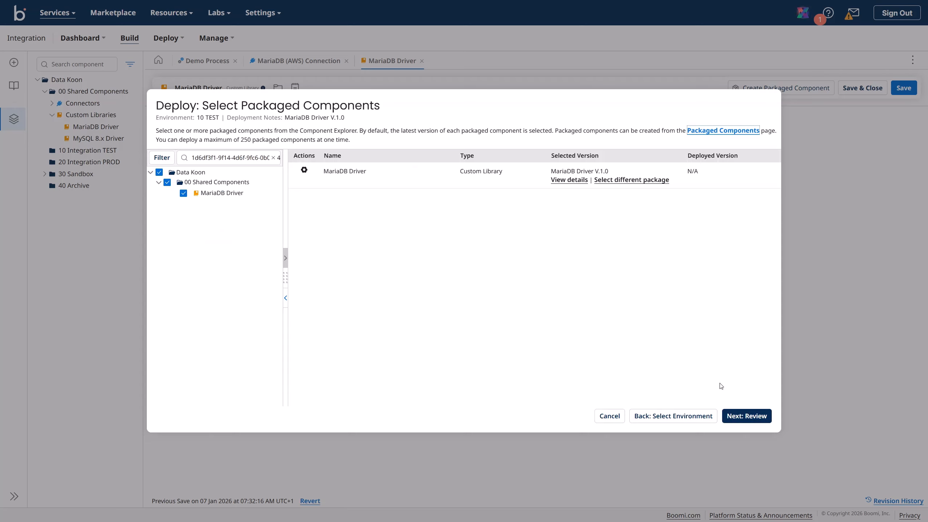
click(748, 416)
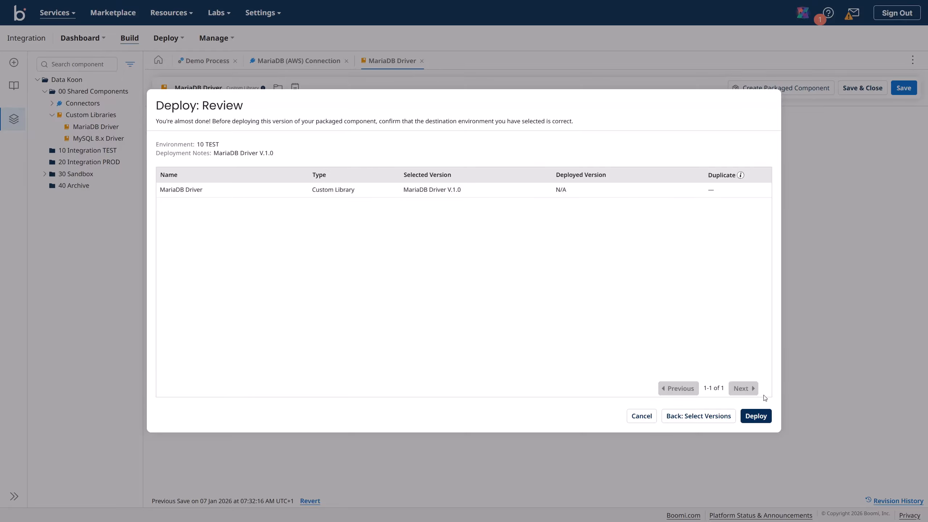
click(756, 417)
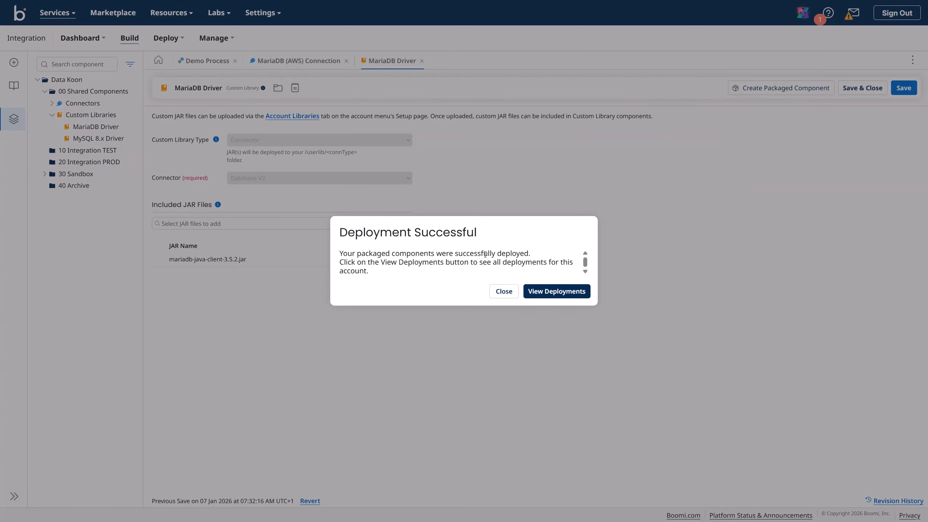
click(557, 291)
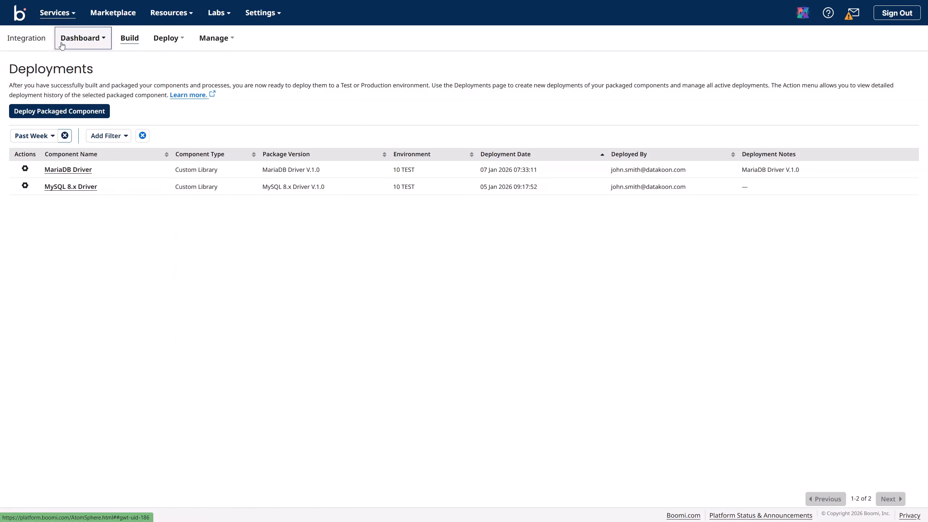
Step: Return to Build, open Demo Process with the palette hidden, and show the MariaDB (AWS) Connection
click(129, 38)
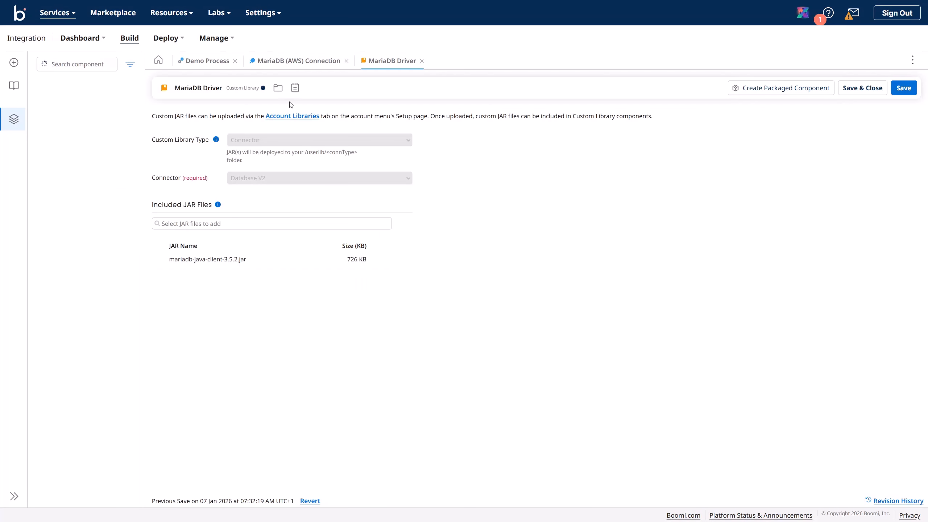
click(212, 63)
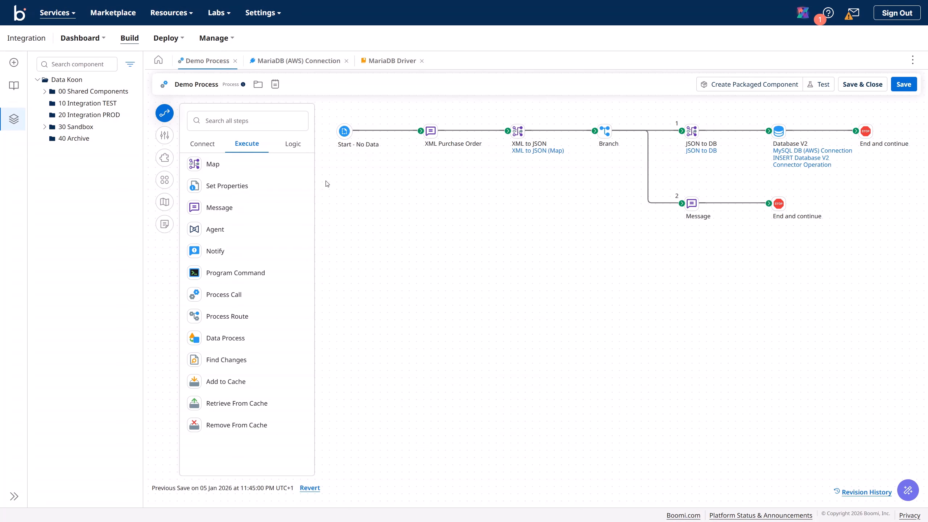
click(165, 114)
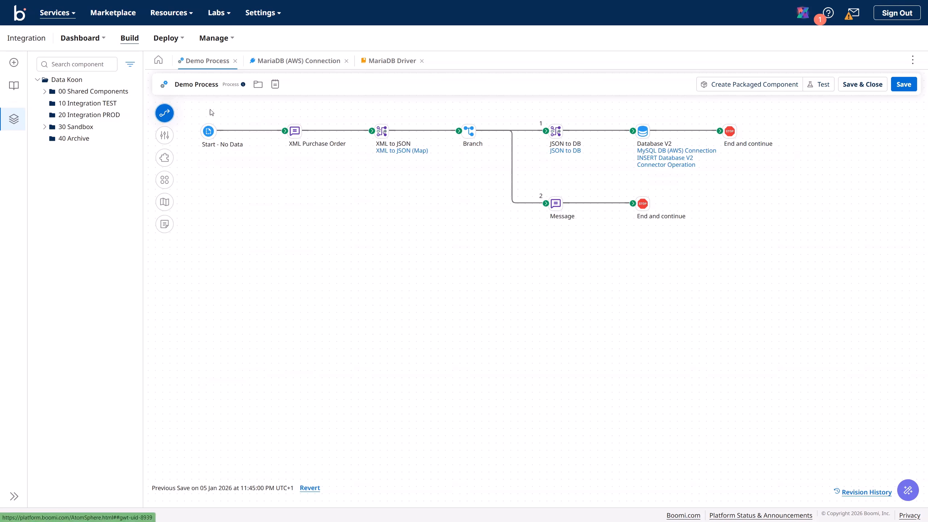
click(288, 66)
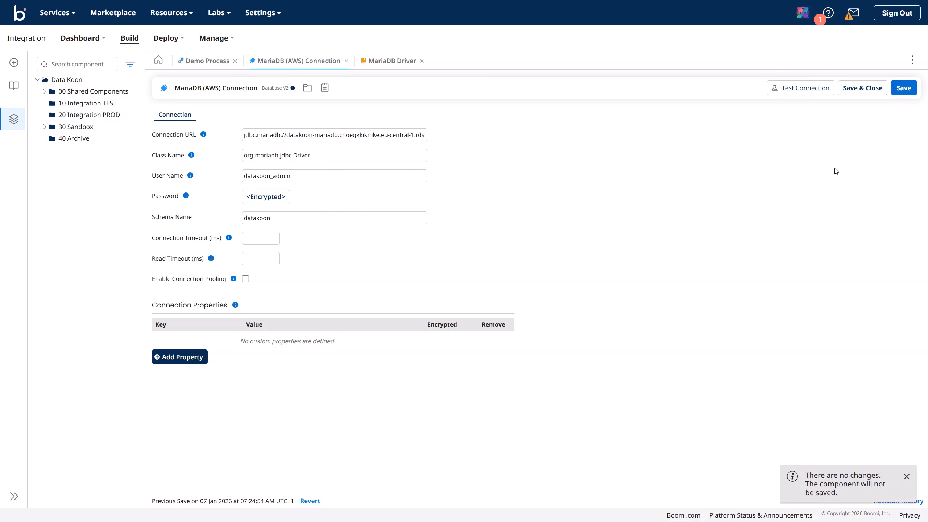
Step: Test the MariaDB (AWS) Connection on Data Koon TEST; it fails loading the driver class
click(906, 91)
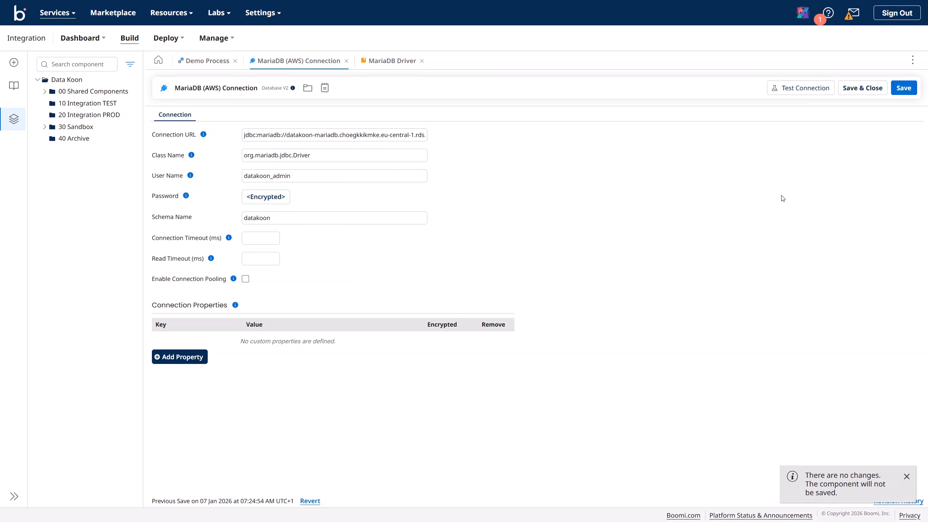
click(804, 88)
click(519, 246)
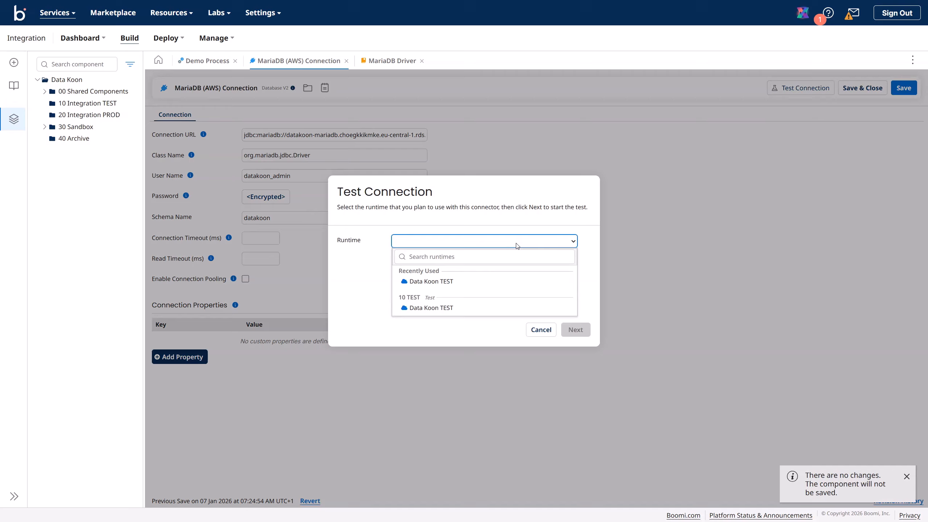
click(453, 282)
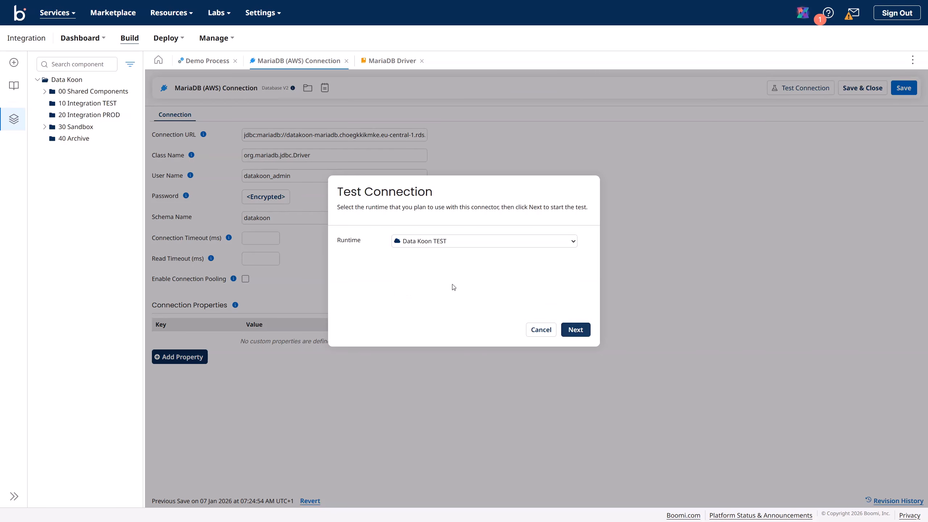
click(573, 329)
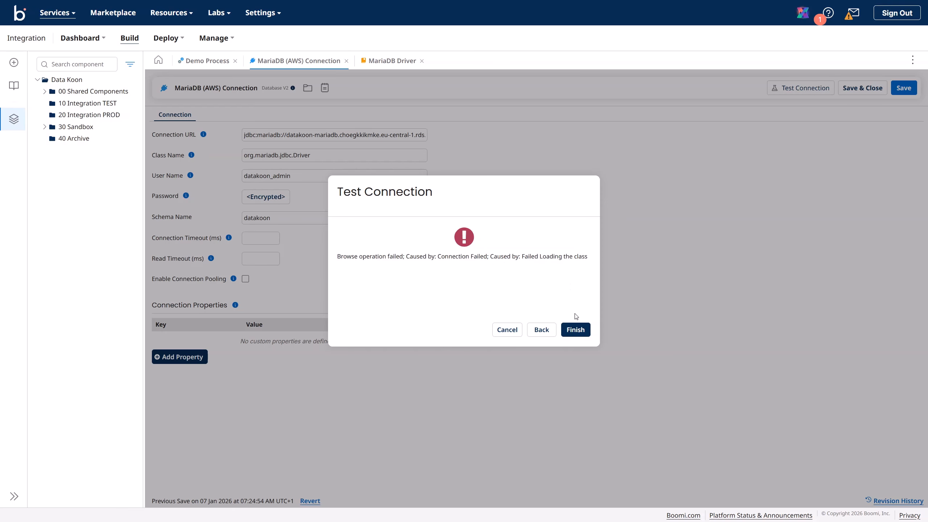
click(576, 330)
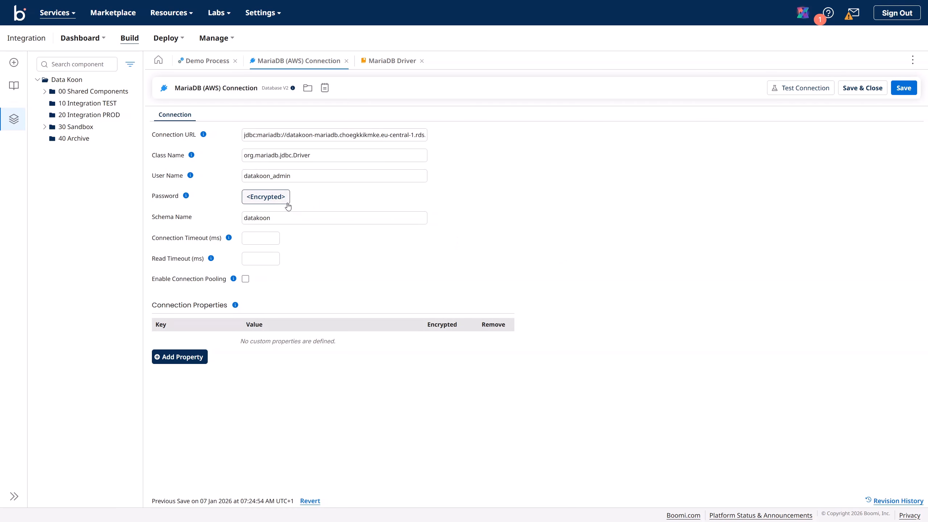
Step: Change the connection URL to jdbc:mysql, set class name com.mysql.jdbc.Driver, and save
click(279, 155)
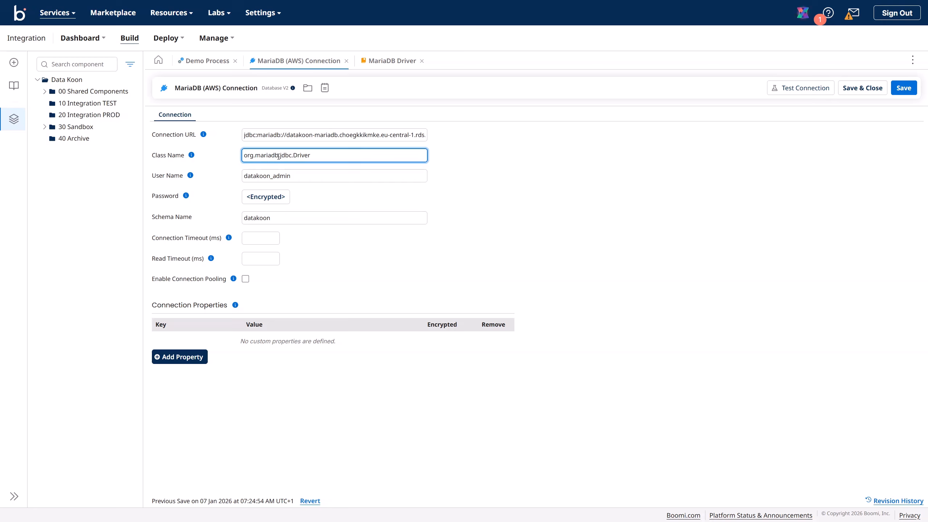
drag(278, 156, 259, 159)
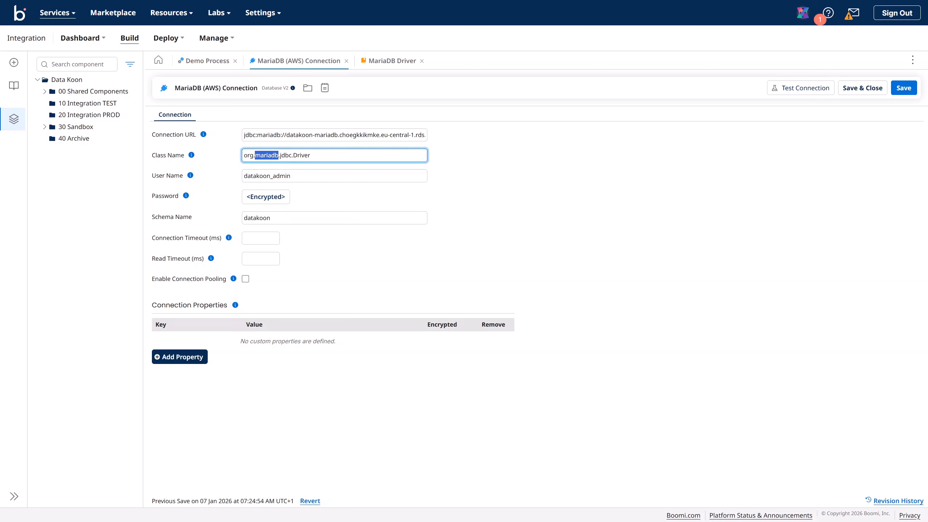
click(258, 136)
click(280, 135)
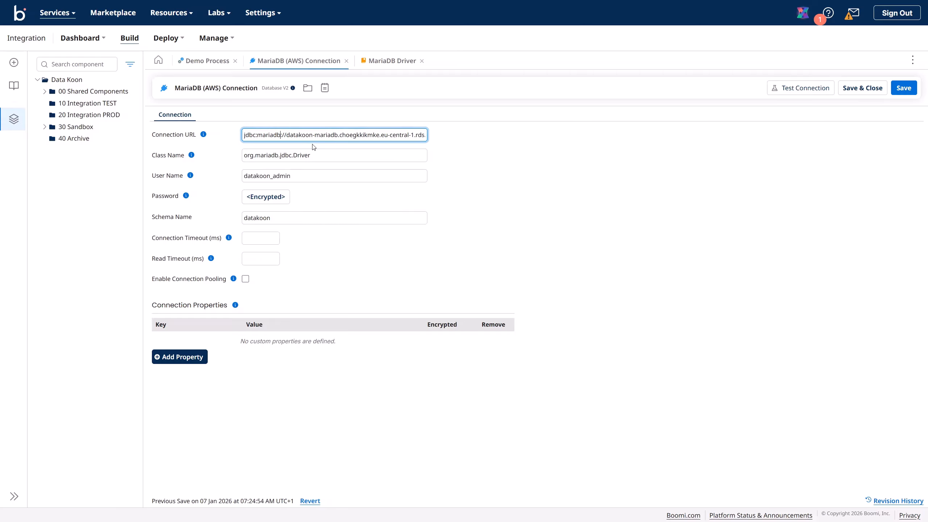
key(BackSpace)
key(BackSpace)
key(BackSpace)
key(BackSpace)
key(BackSpace)
key(BackSpace)
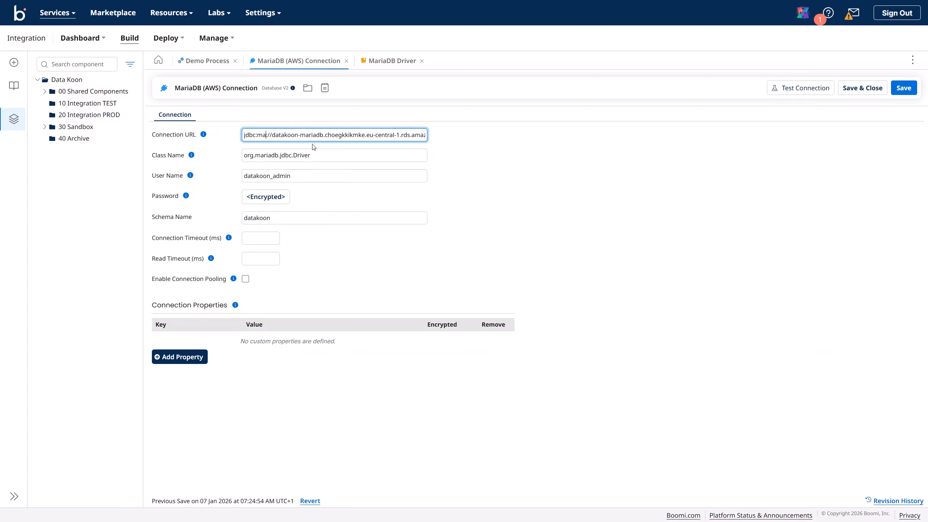
text(ysql)
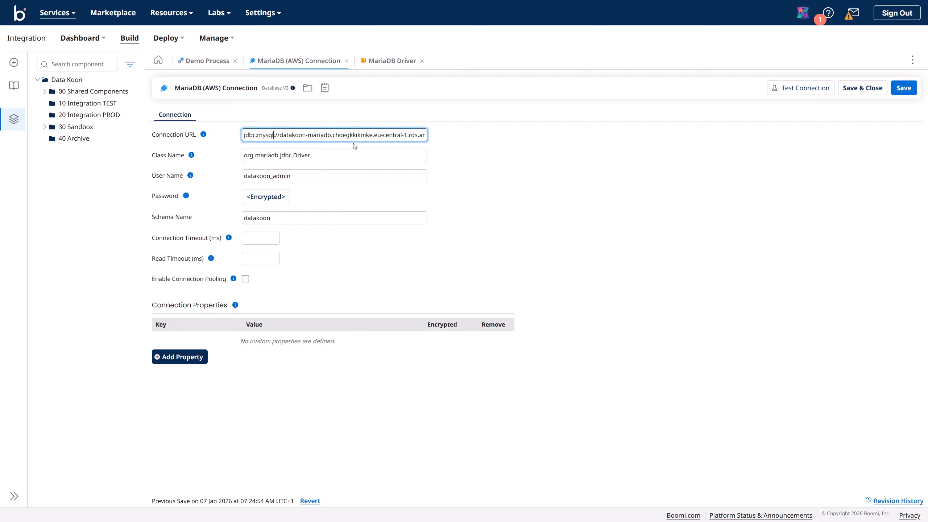
drag(311, 155, 244, 157)
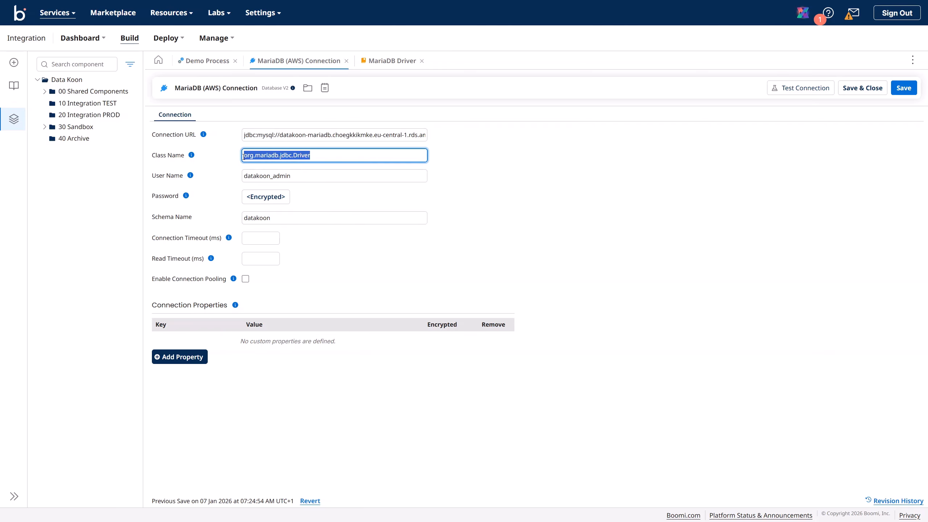
text(com.mysql.jdbc.Driver)
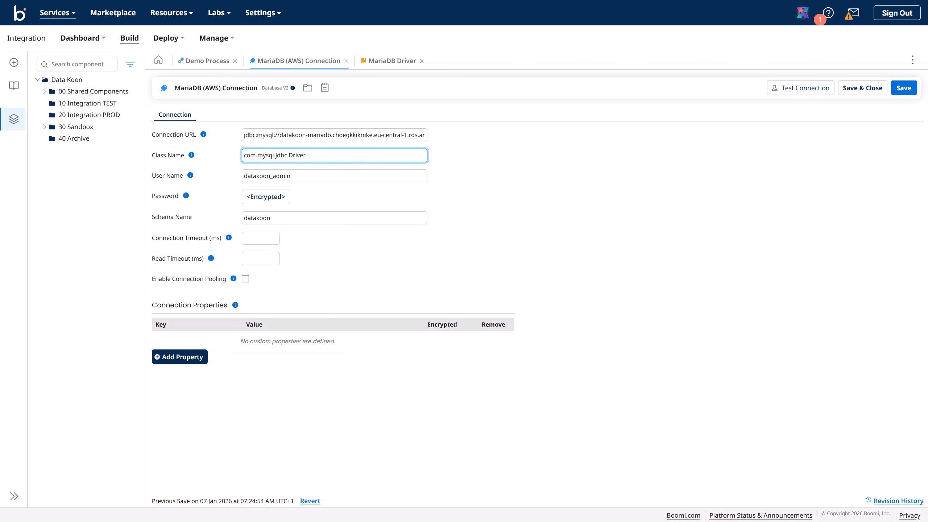
click(900, 89)
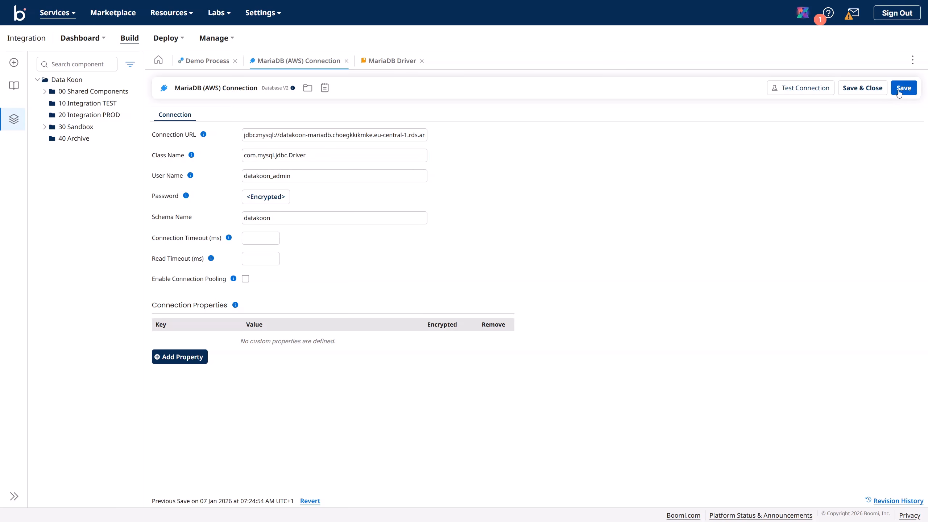
Step: Test the MariaDB (AWS) Connection on the Data Koon TEST runtime and see it succeed
click(801, 91)
click(524, 249)
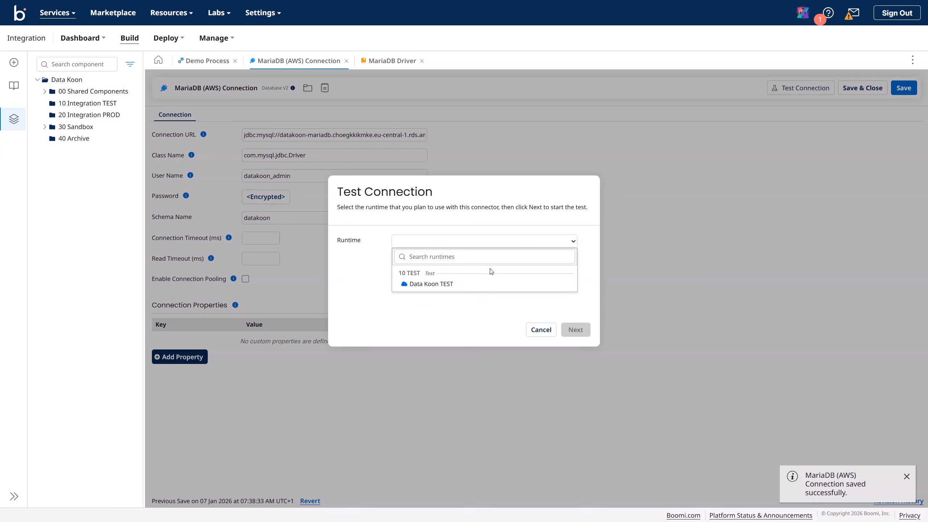
click(481, 289)
click(574, 330)
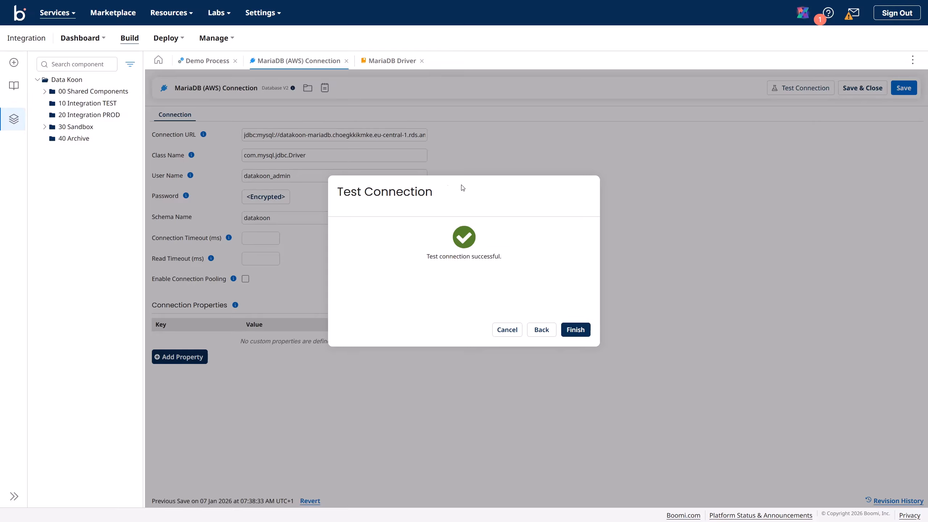
click(576, 332)
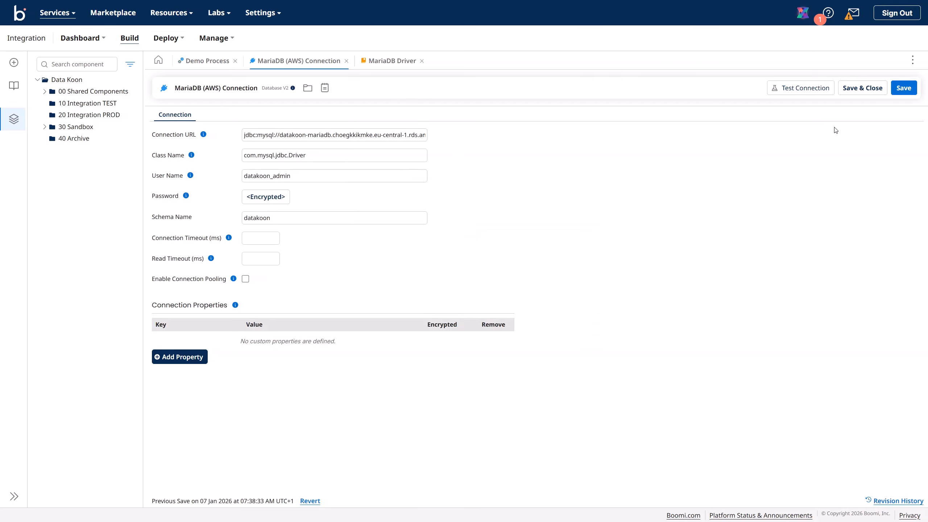
Step: Close the MariaDB Driver tab, move and save the connection into 00 Shared Components, then close it
click(900, 93)
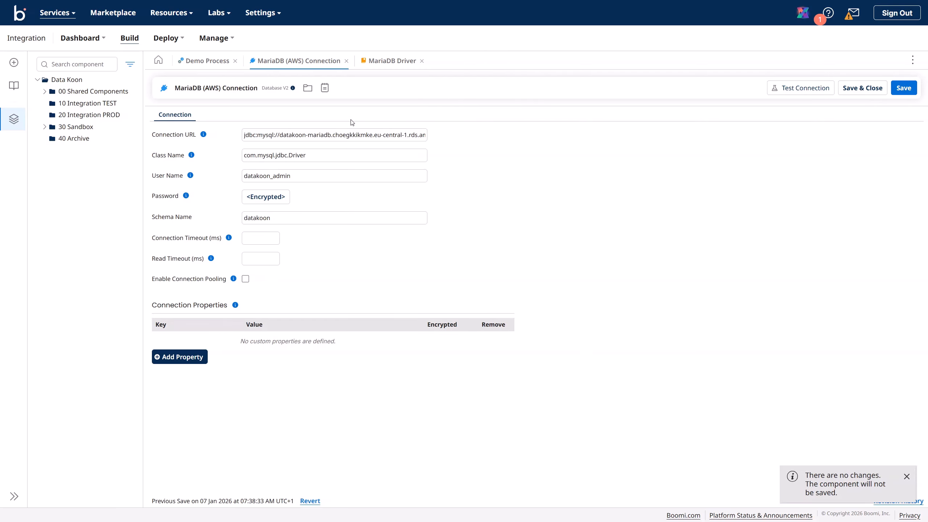
click(422, 61)
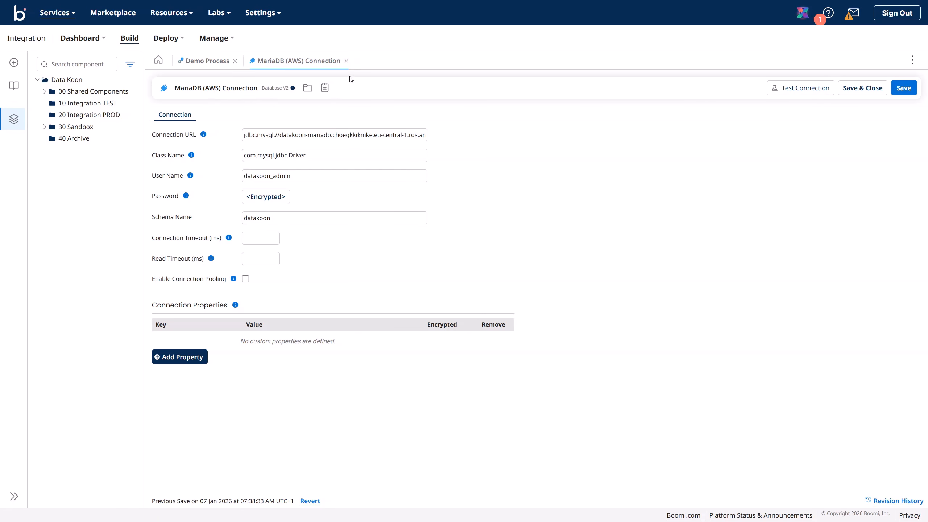
click(308, 89)
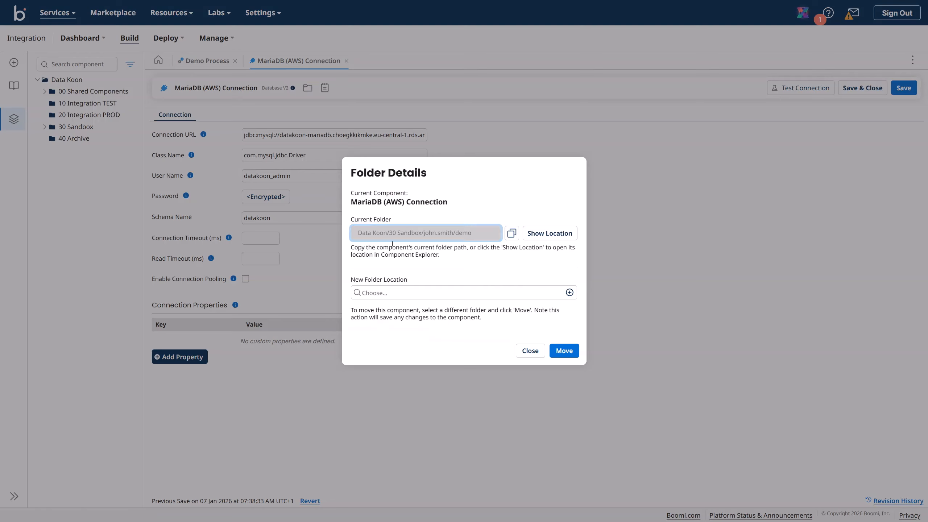
click(382, 299)
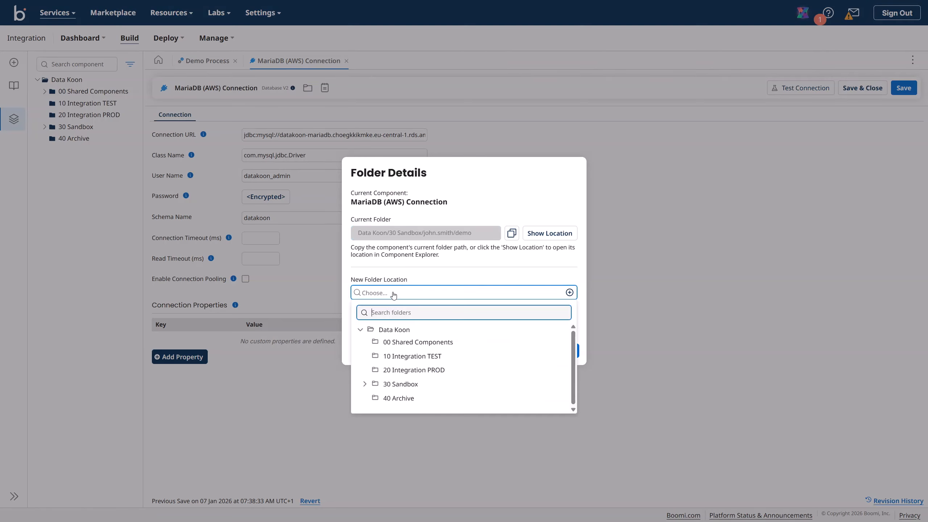
click(414, 343)
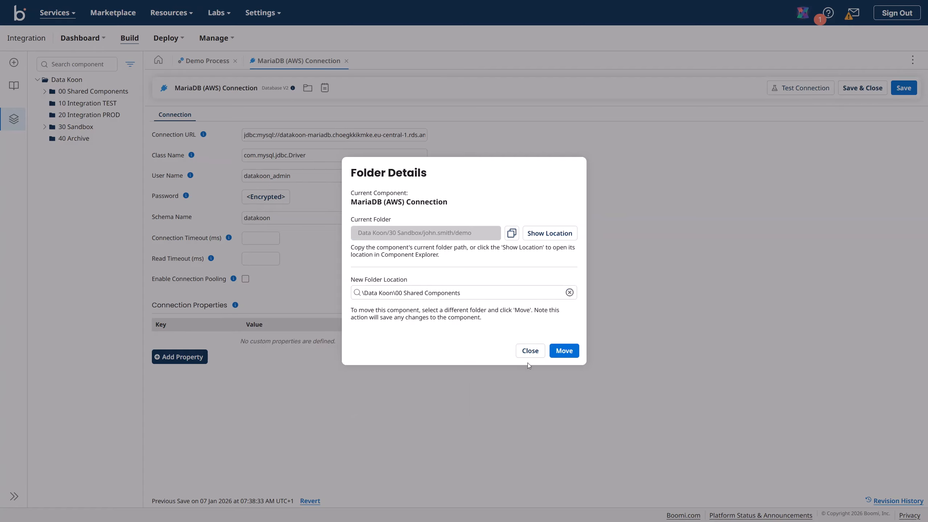
click(564, 351)
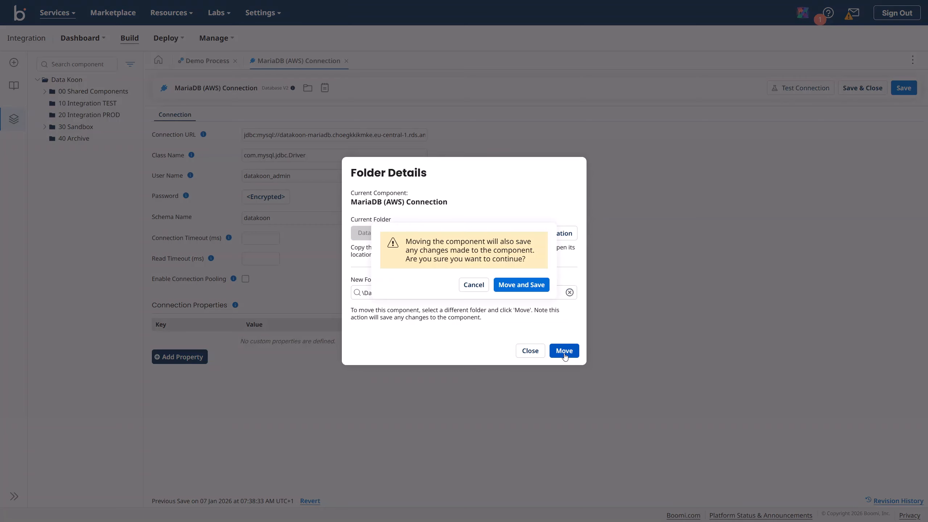
click(521, 288)
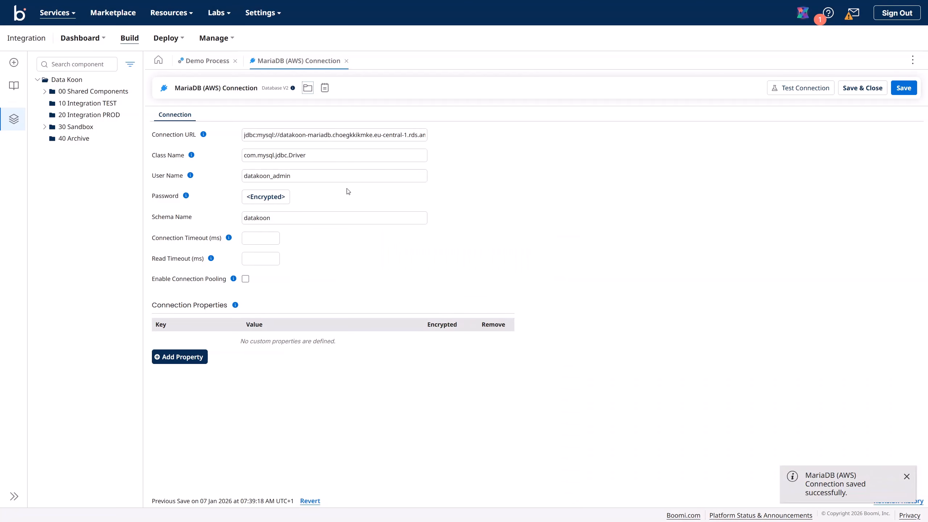
click(346, 61)
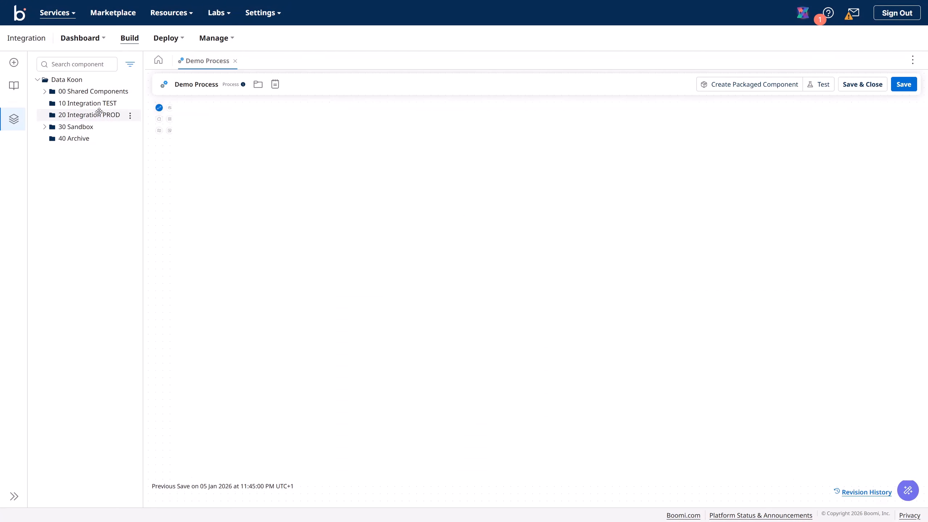
Step: Expand 00 Shared Components > Connectors > Database V2 > Connections to show the MariaDB and MySQL connections
click(45, 91)
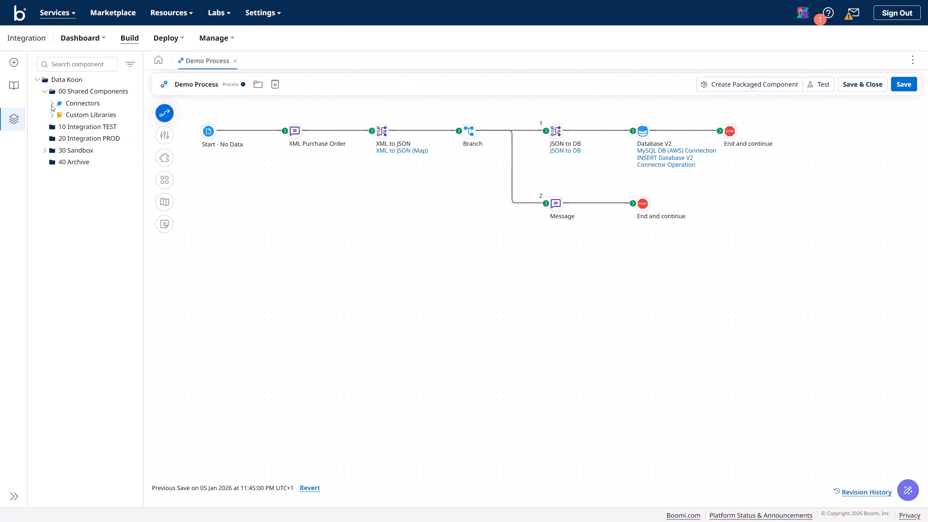
click(52, 103)
click(58, 116)
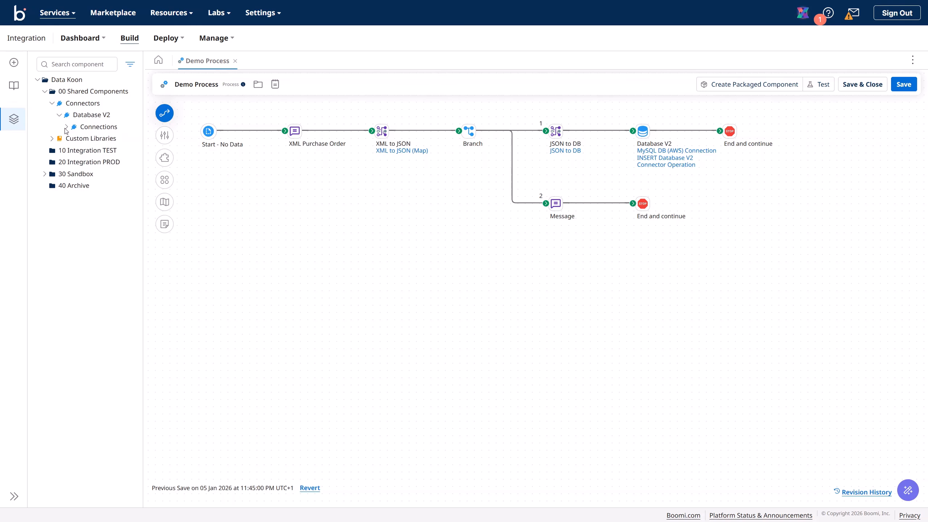
click(66, 127)
Step: Resize the component tree panel, save the Demo Process, and show the Connect steps palette
drag(142, 152, 198, 155)
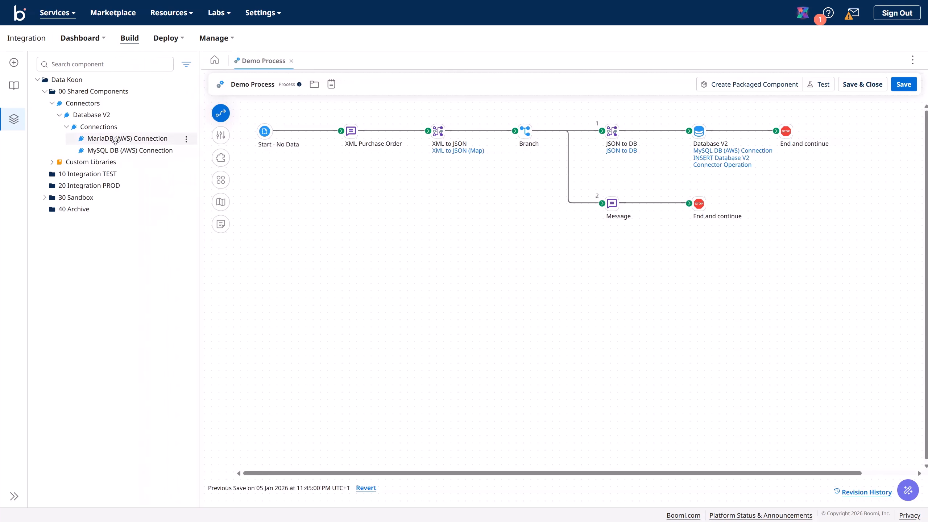
drag(199, 139, 146, 139)
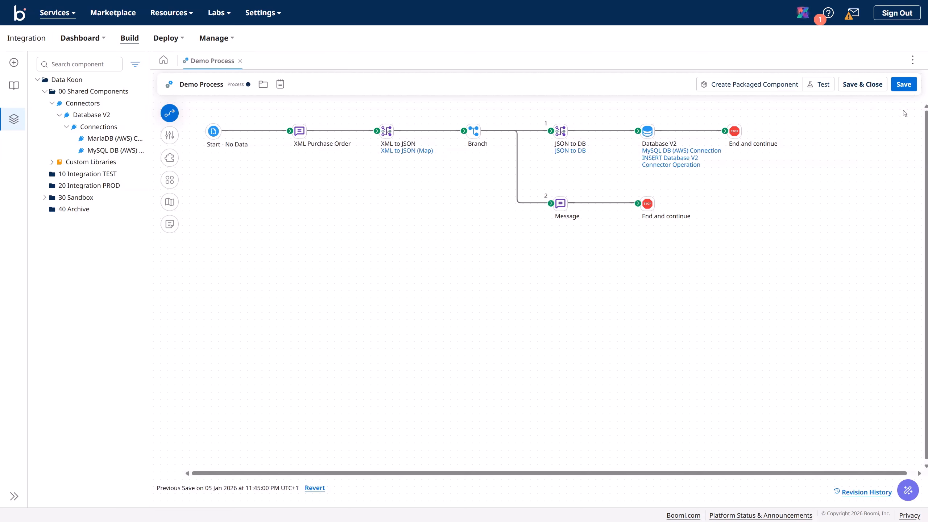
click(904, 84)
drag(148, 205, 186, 205)
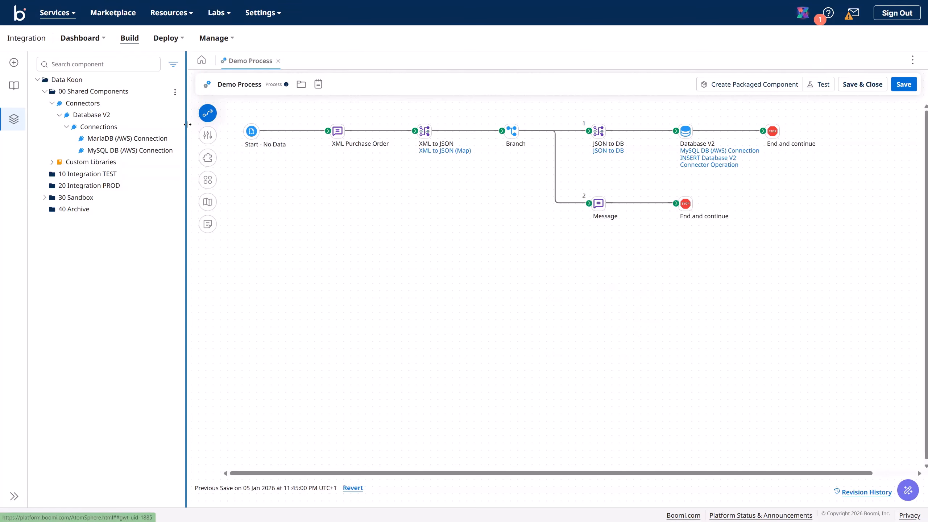
mouse_move(186, 124)
mouse_down()
mouse_move(150, 125)
mouse_move(200, 129)
mouse_up()
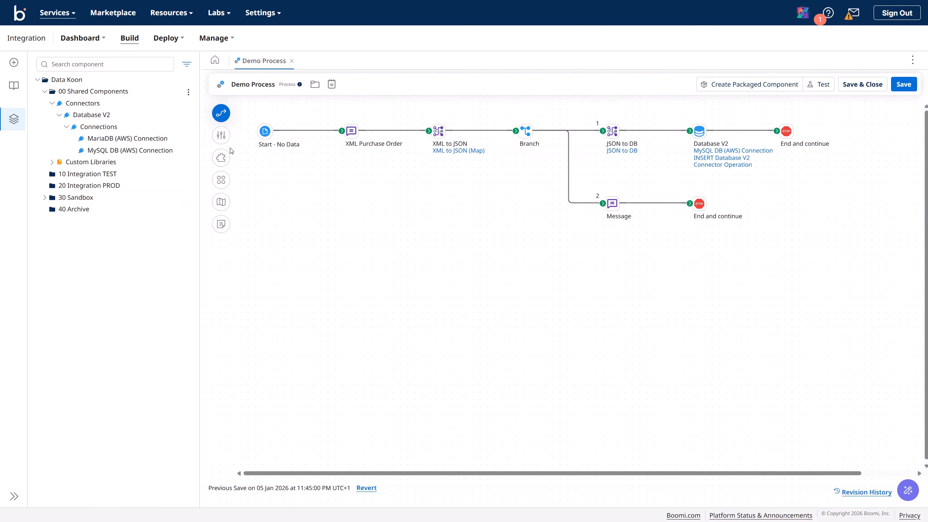
click(221, 113)
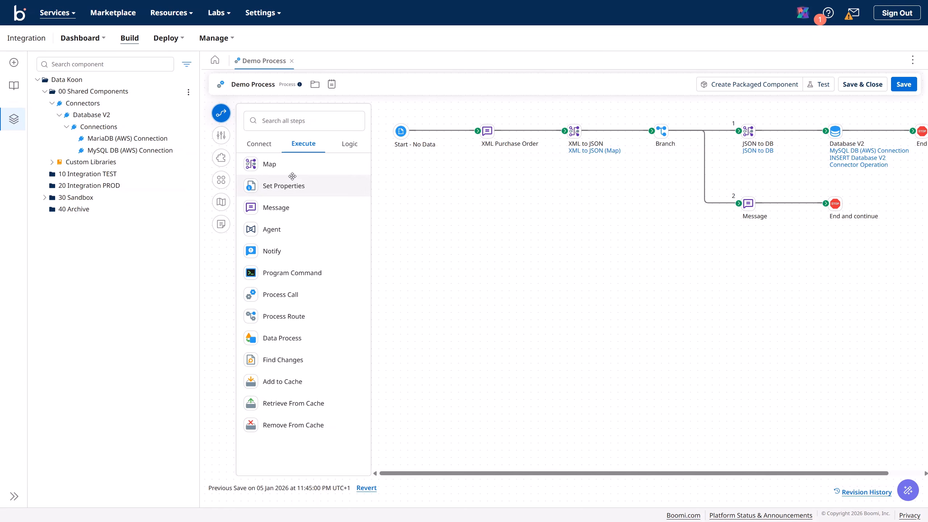
click(258, 143)
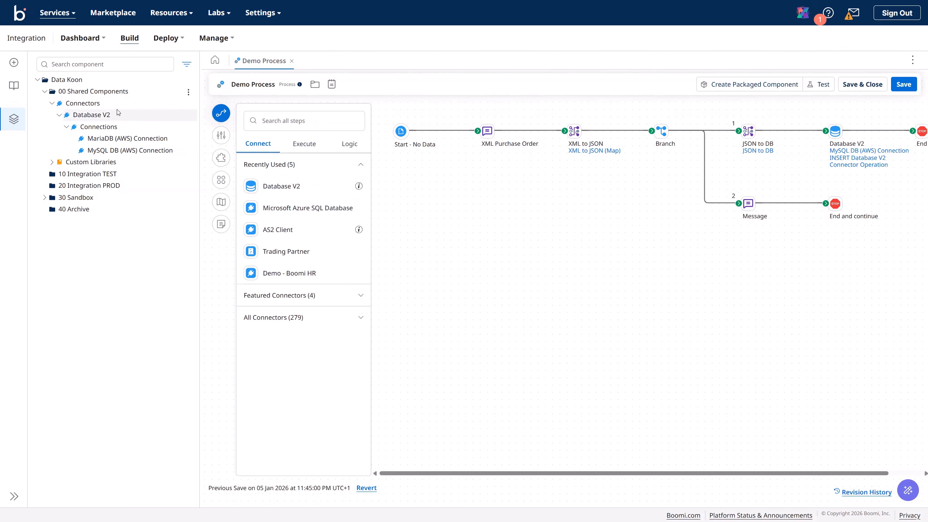
Step: Create a new Connection component using the Database V2 connector in 00 Shared Components
click(189, 94)
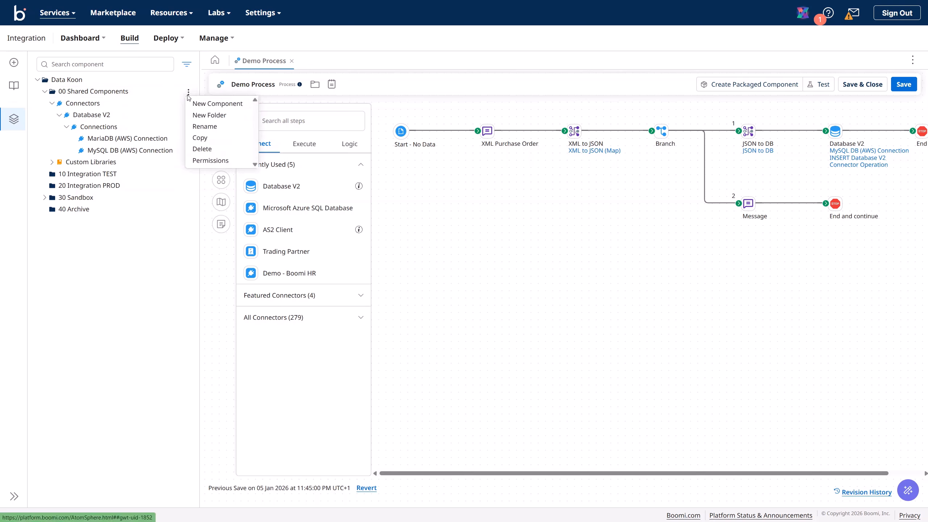
click(207, 100)
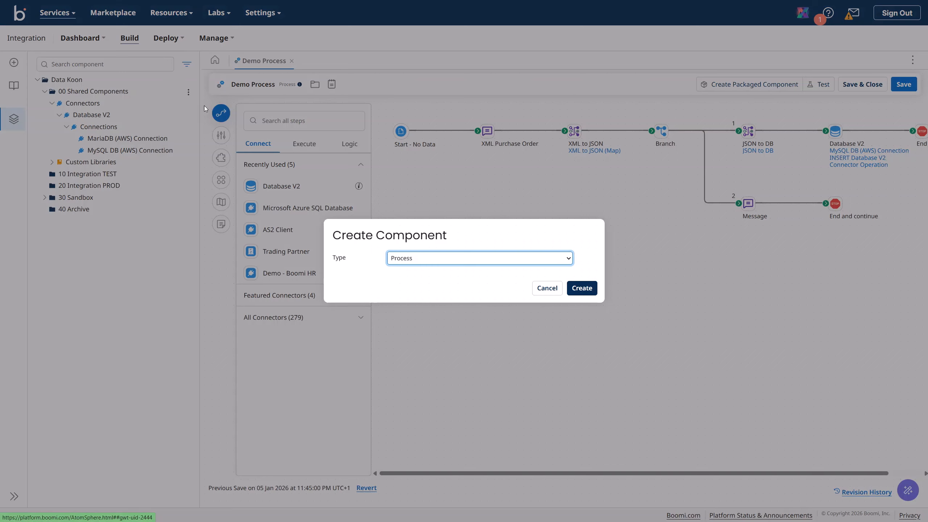
click(433, 259)
text(da)
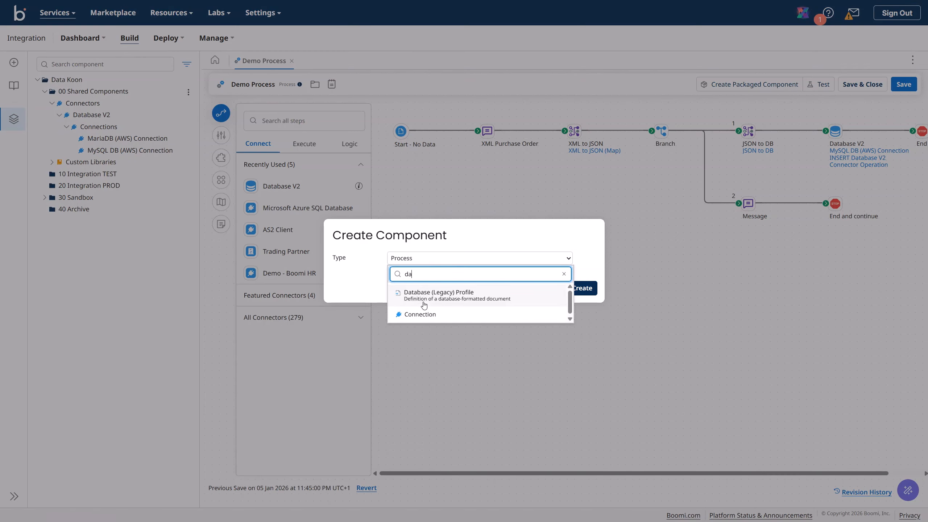
click(424, 319)
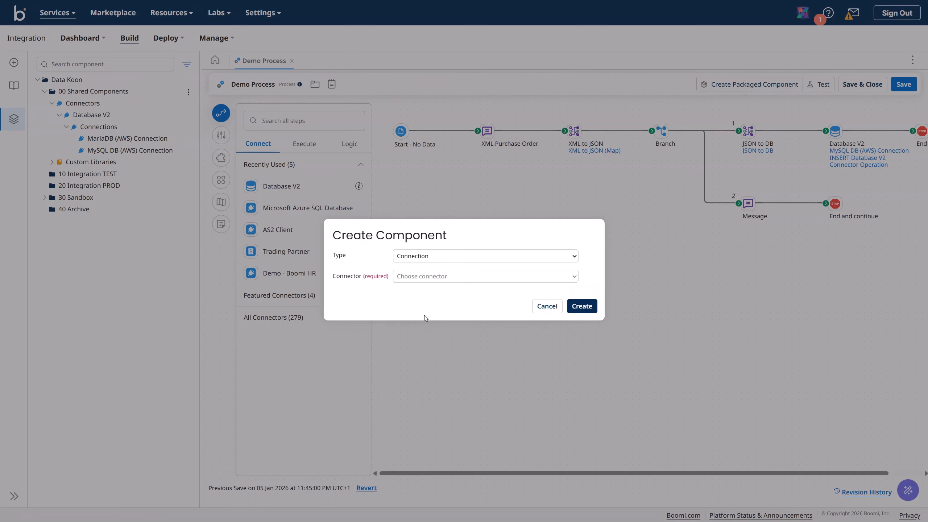
click(414, 277)
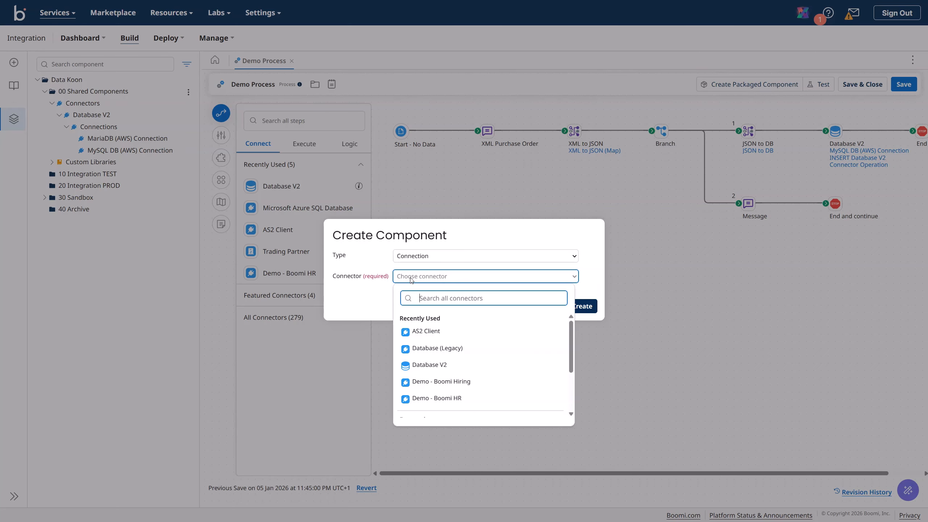
click(443, 365)
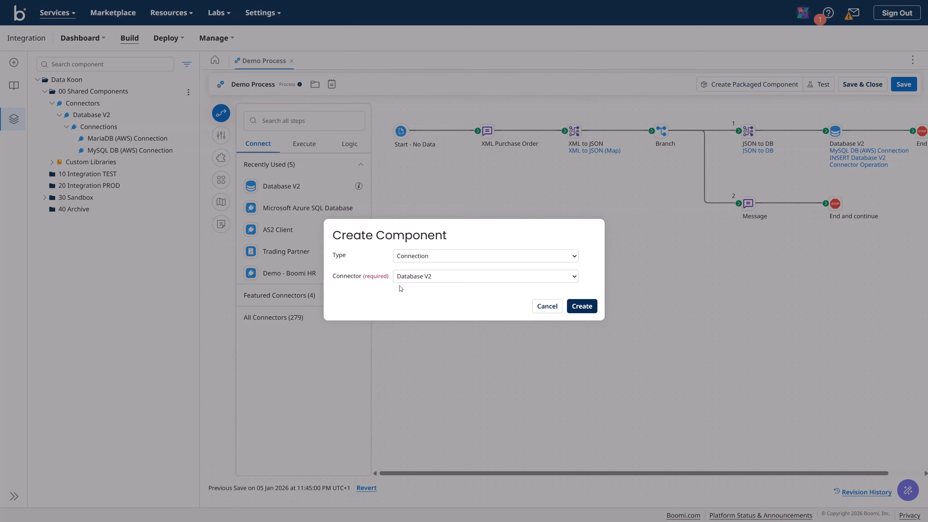
click(581, 306)
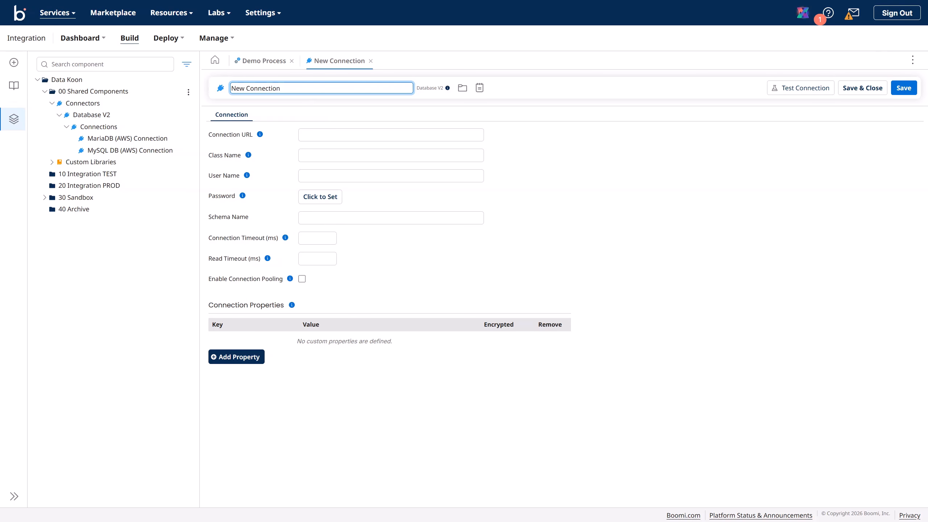
Step: Rename the new connection to 'PostgreSQL DB (AWS)'
key(Return)
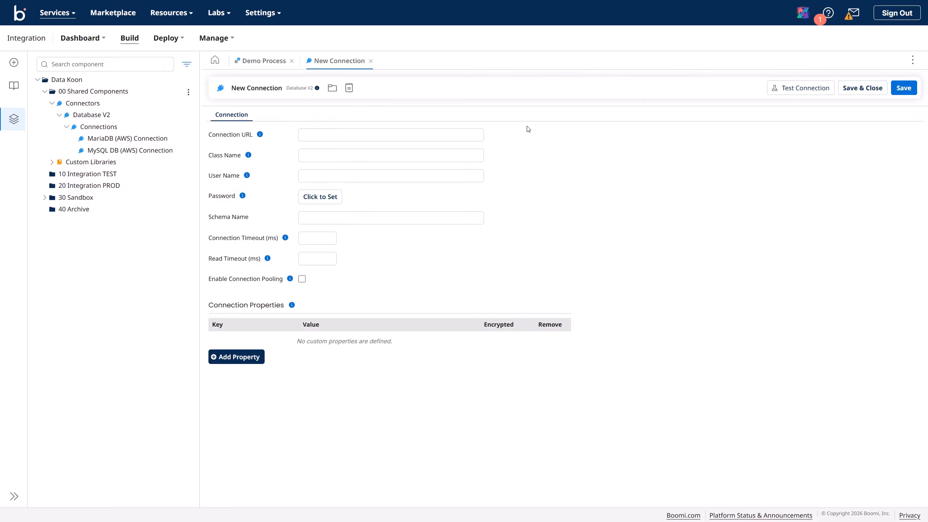
click(300, 139)
click(269, 89)
key(ctrl+a)
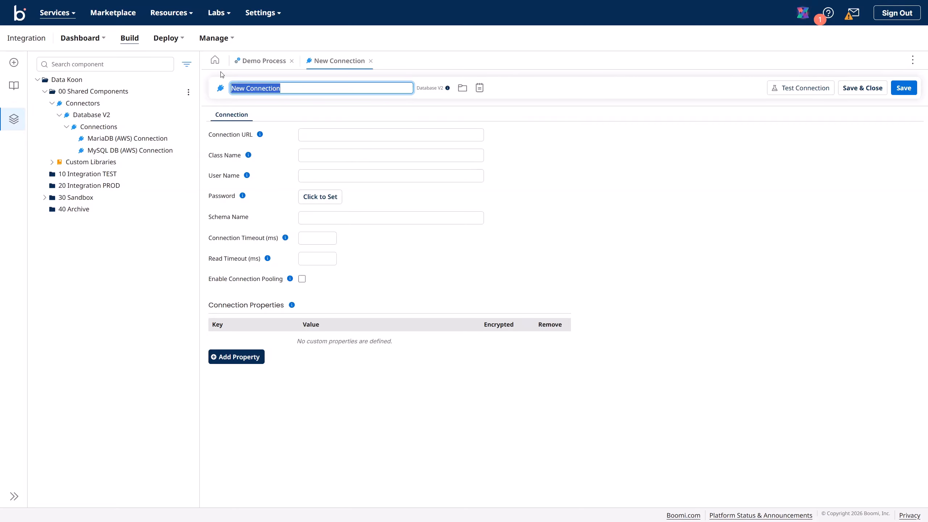
text(Post)
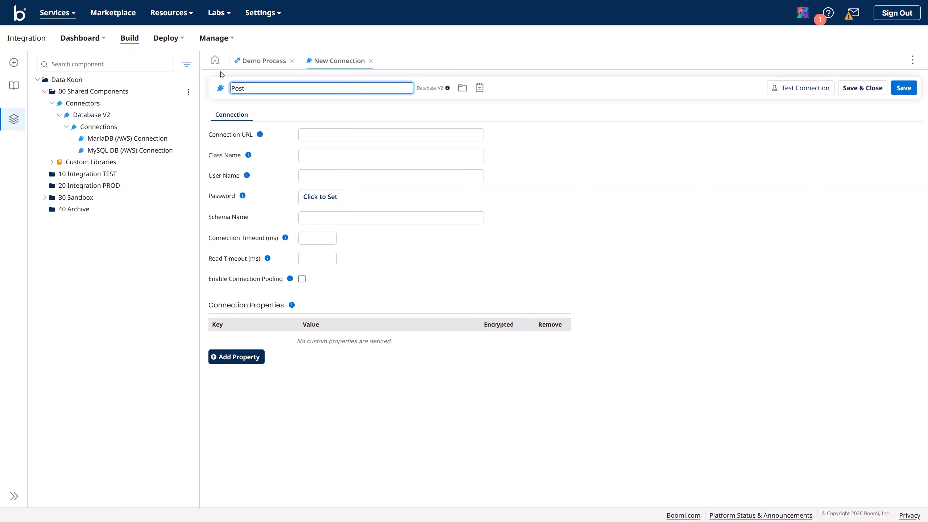
text(greSQL)
text(DB (AWS)
key(Return)
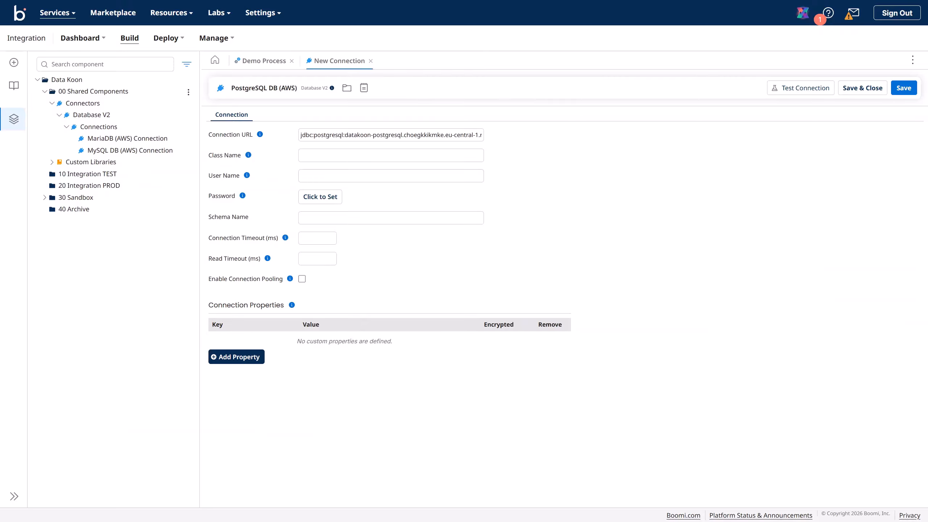
Step: Replace the Connection URL with the pasted AWS PostgreSQL JDBC URL
click(359, 135)
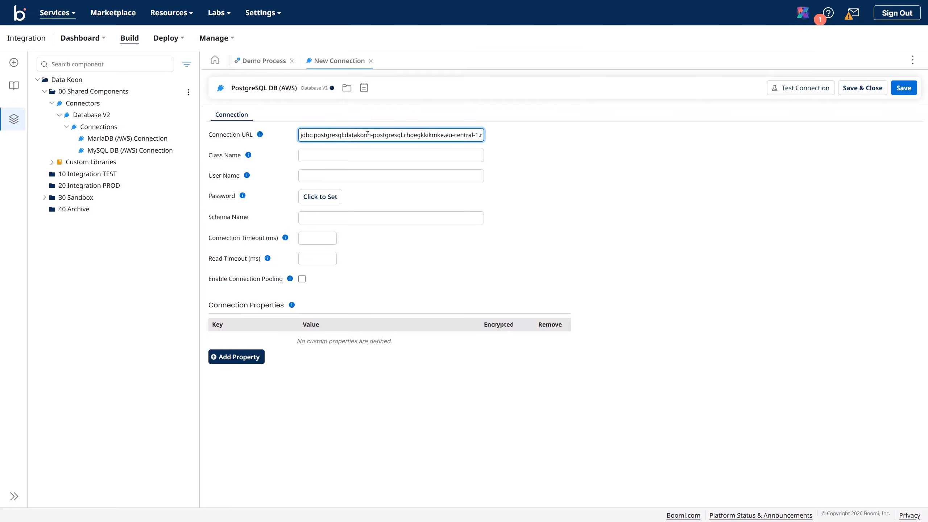
key(ctrl+a)
key(BackSpace)
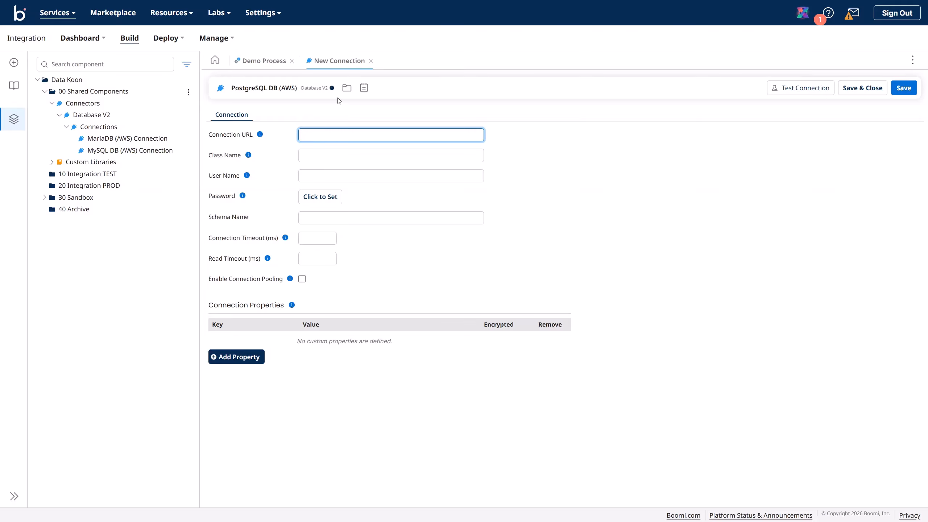
key(ctrl+v)
click(317, 155)
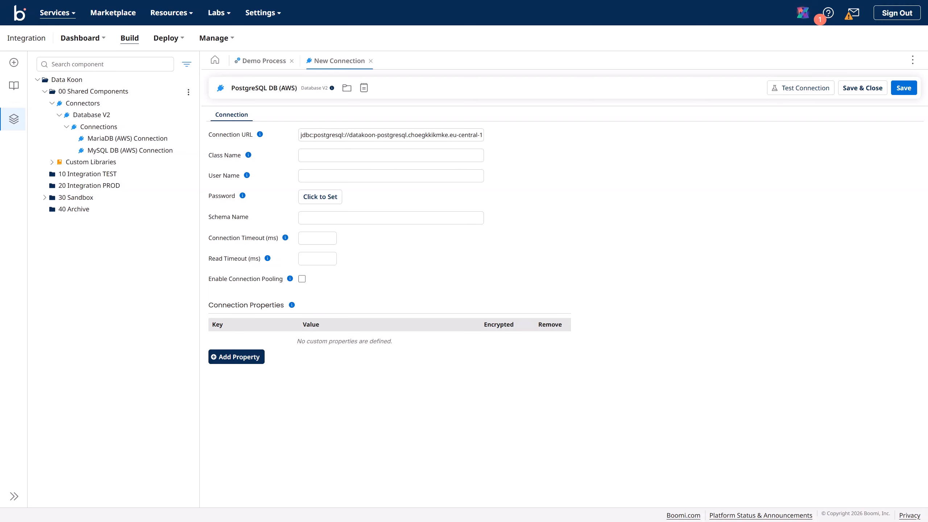
Step: Set class name org.postgresql.Driver, enter the admin user name, and set the database password
click(322, 158)
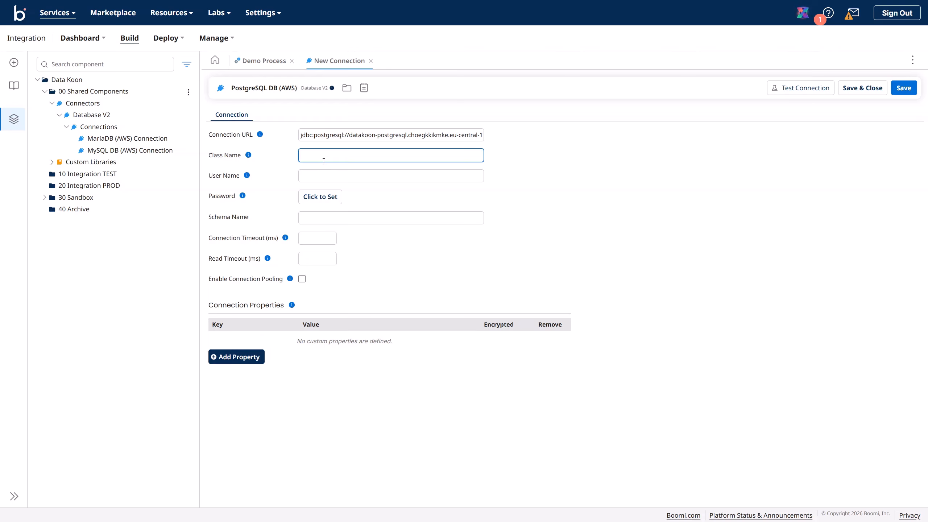
text(org.postgresql.Driver)
click(314, 175)
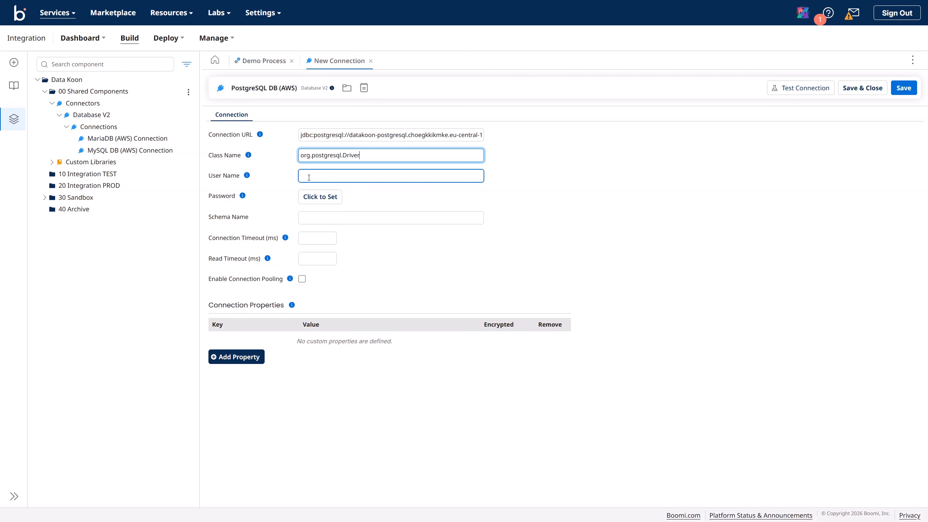
click(309, 178)
text(data)
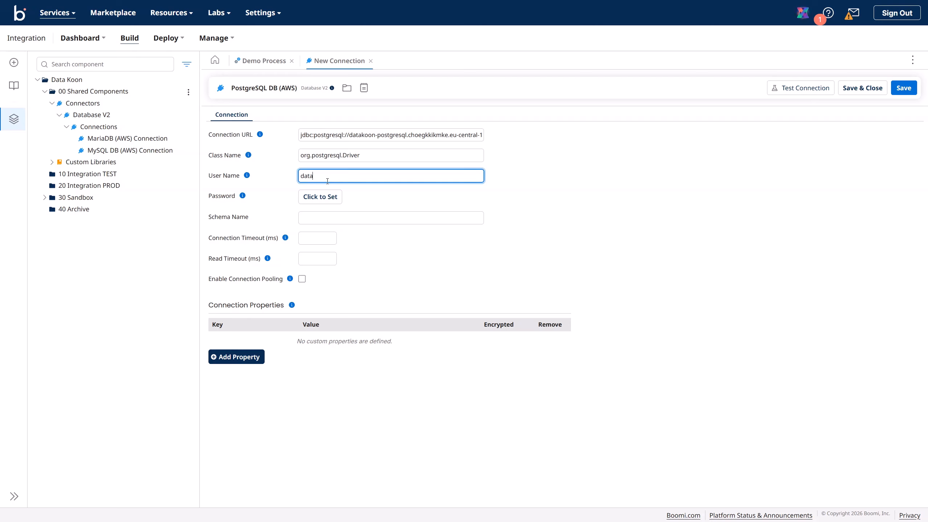
text(koon_admin)
click(331, 197)
click(366, 225)
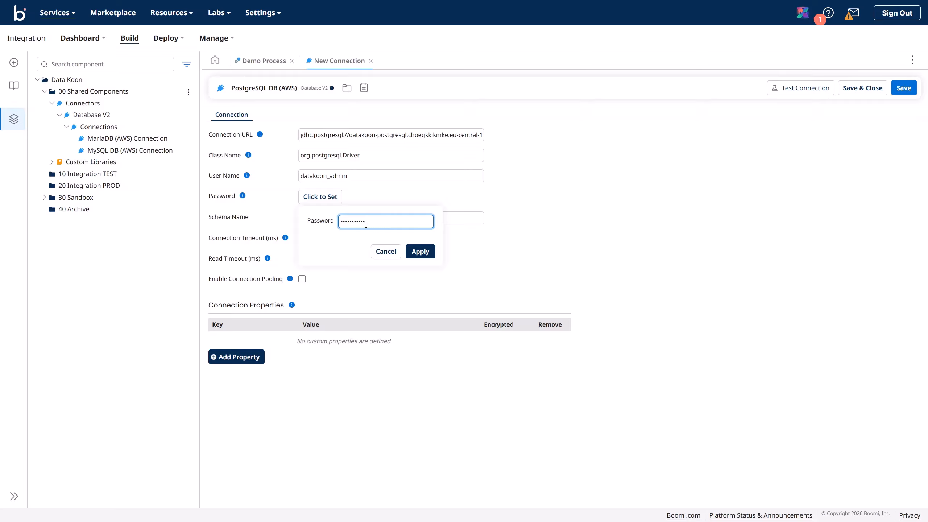
click(420, 252)
Step: Enter datakoon as the schema name and save the connection
click(325, 219)
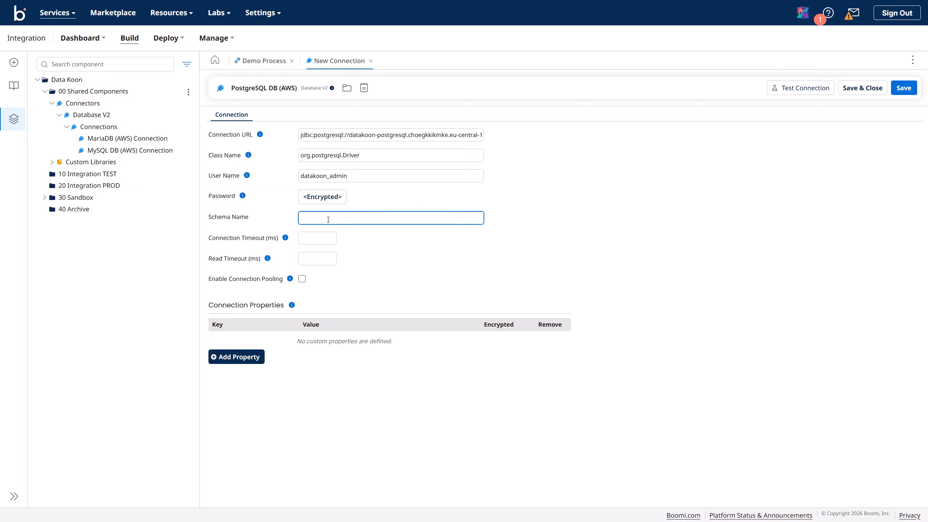
click(358, 232)
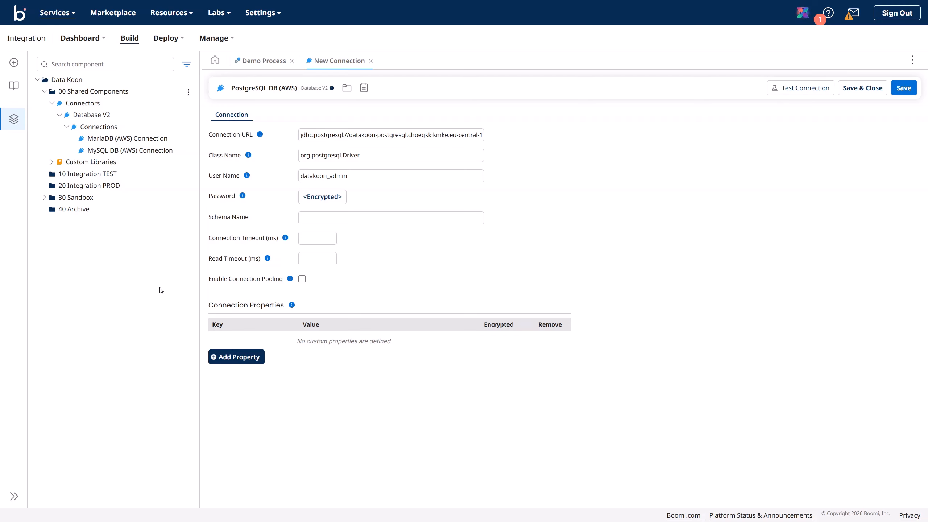
click(312, 217)
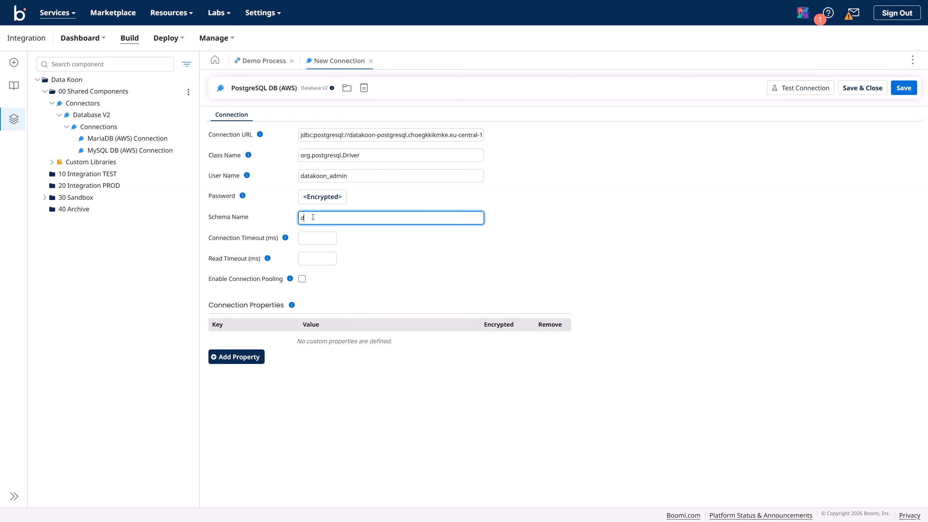
text(datakoon)
click(906, 90)
Step: Test the connection on the Data Koon TEST runtime; it fails to load the driver class
click(797, 88)
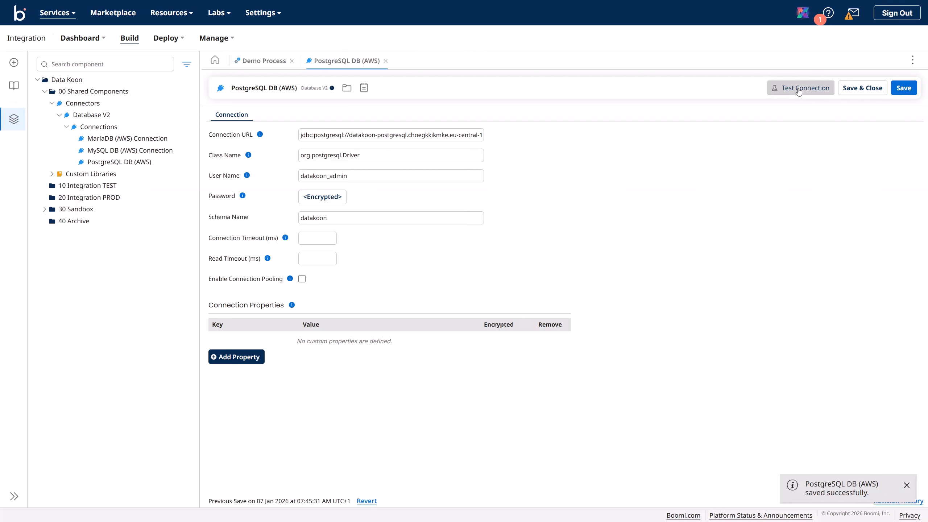
click(506, 247)
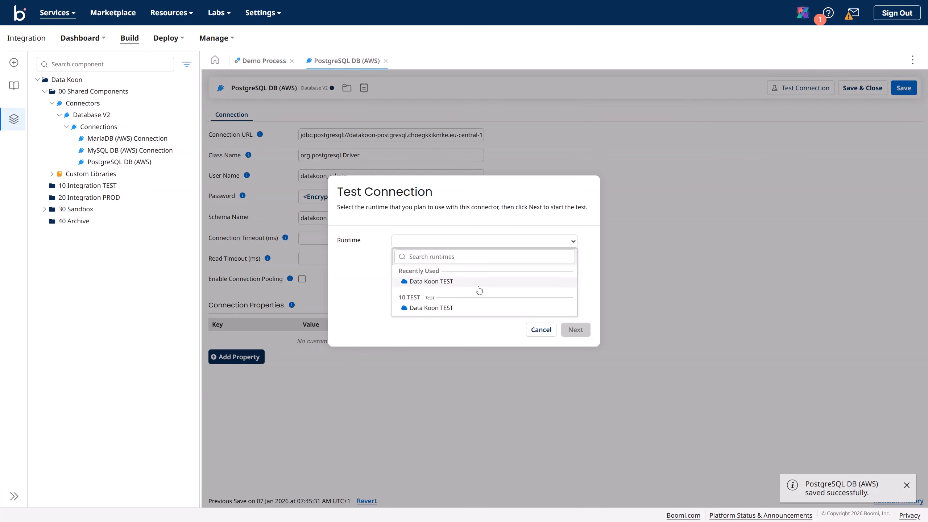
click(486, 306)
click(572, 333)
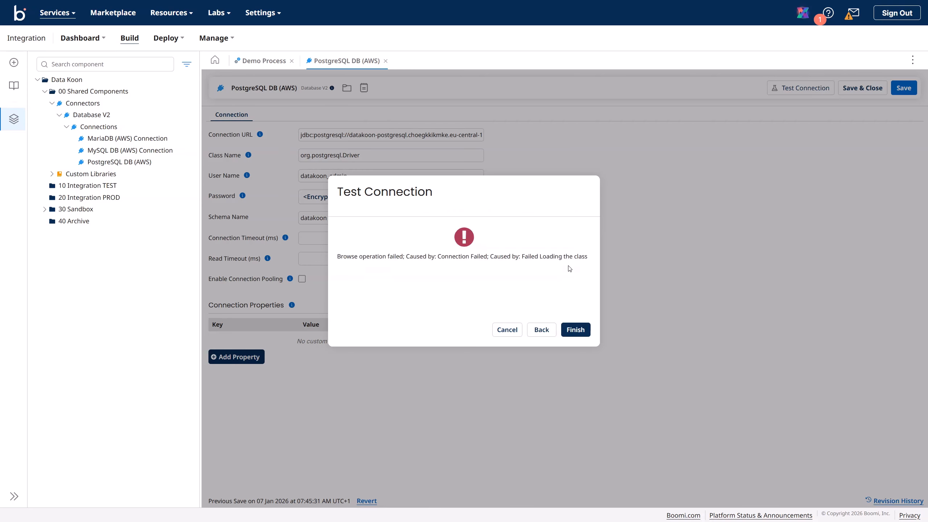
click(575, 334)
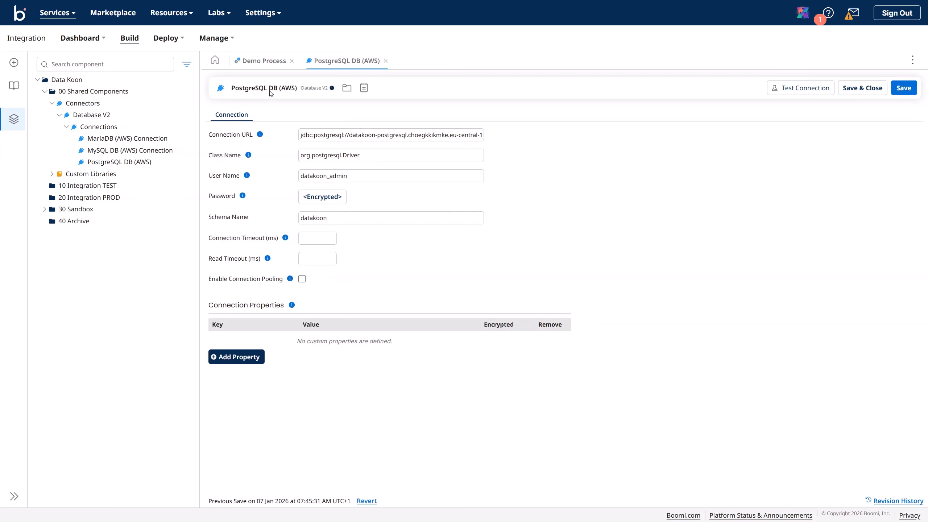
Step: Upload postgresql-42.7.2.jar to the account's Account Libraries in Settings
click(263, 14)
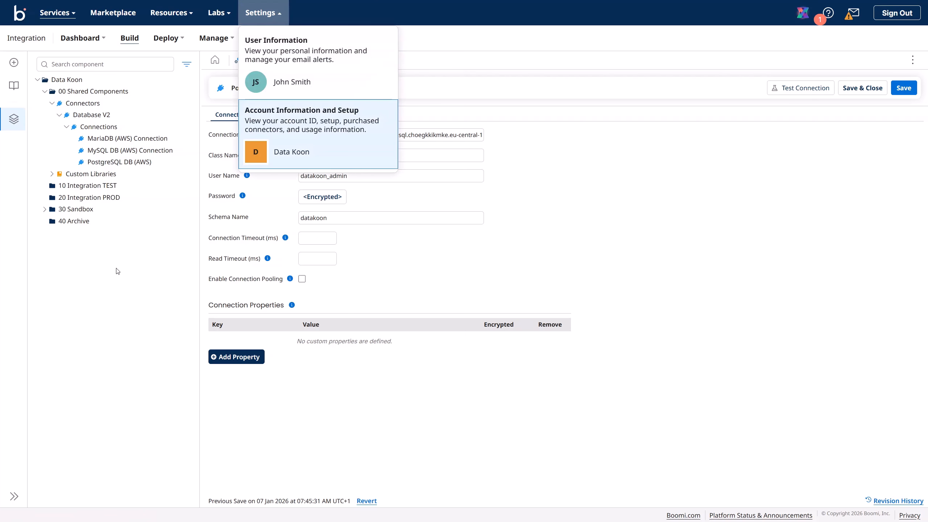
click(292, 148)
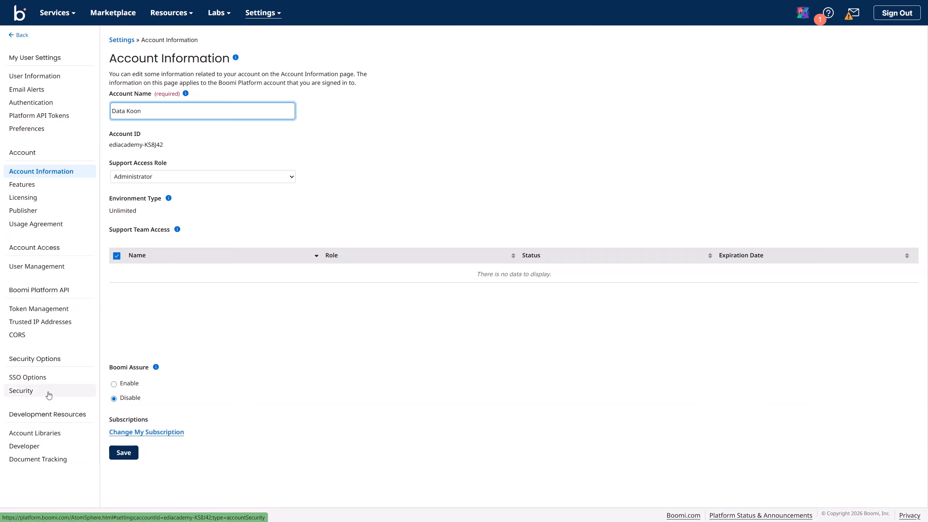
click(41, 434)
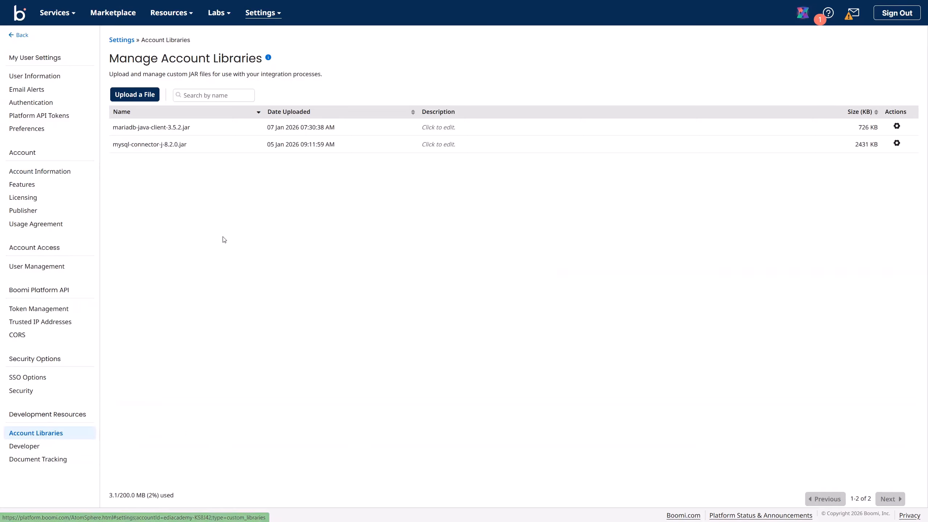
click(142, 102)
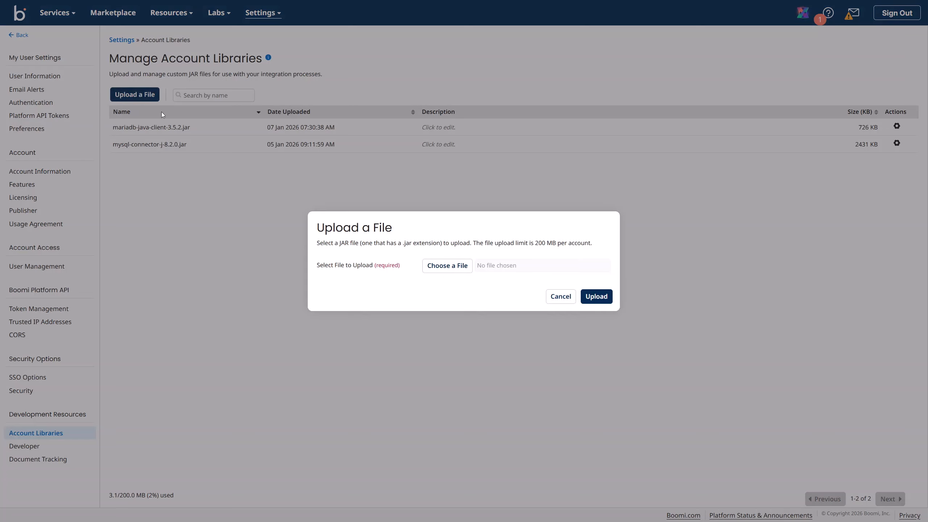
click(453, 270)
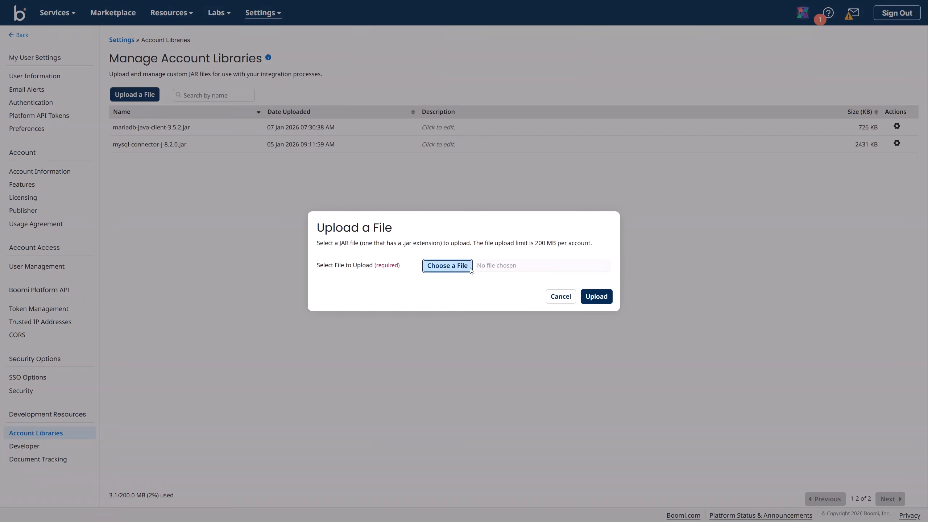
click(601, 302)
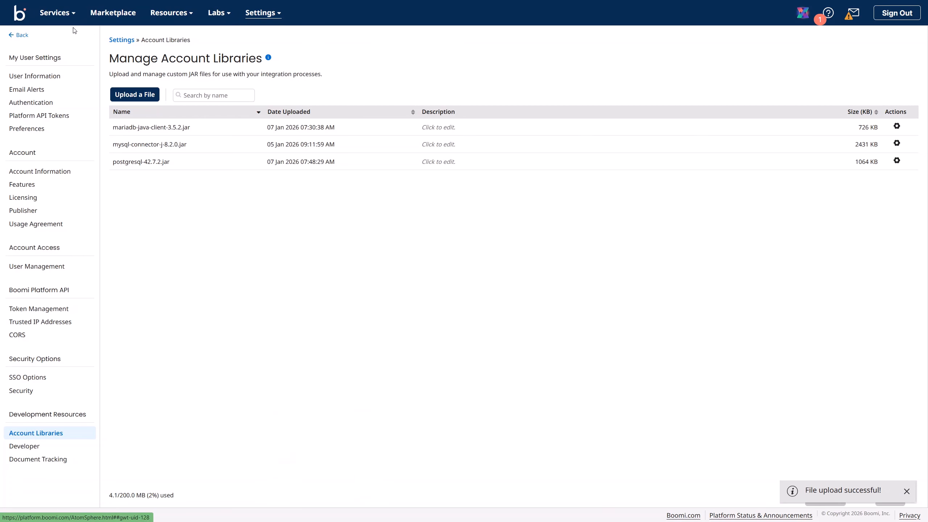
click(65, 21)
Step: In the Integration build area, create a new Custom Library component in 00 Shared Components
click(70, 46)
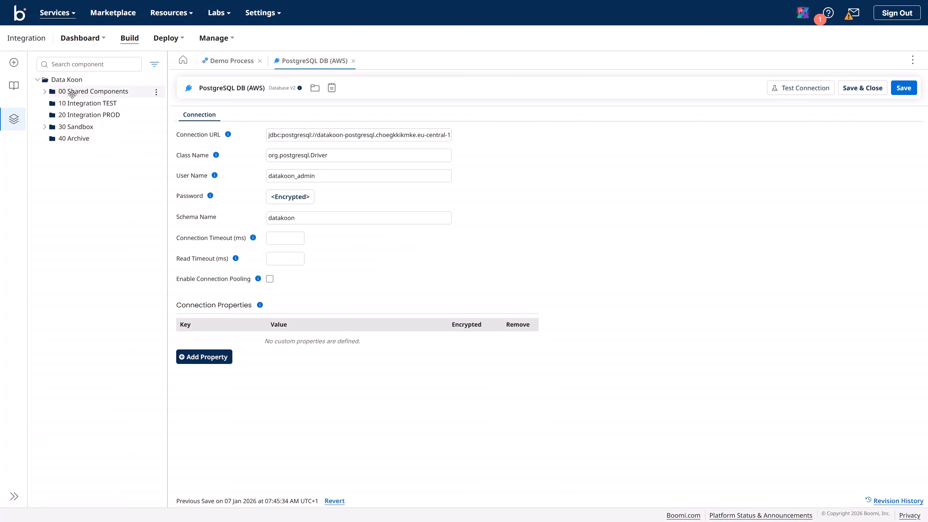
click(45, 93)
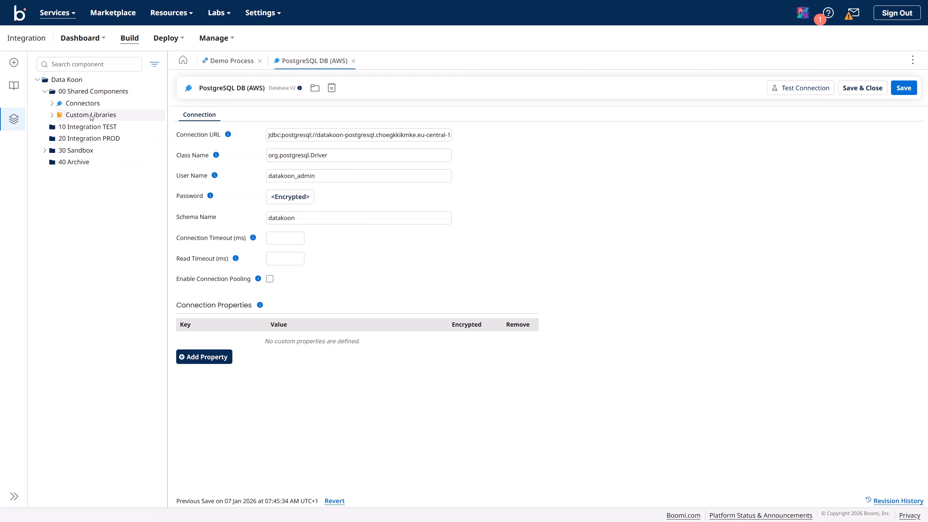
click(51, 115)
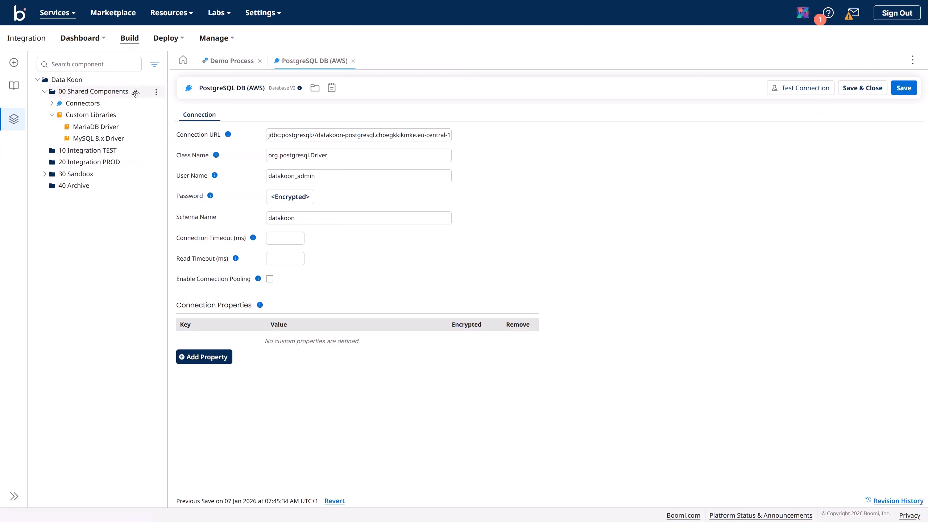
click(156, 92)
click(166, 104)
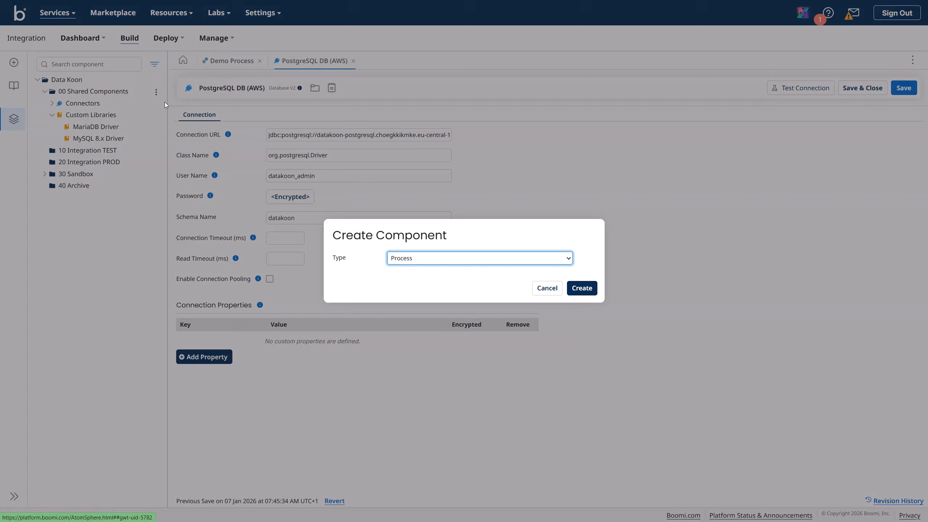
click(399, 260)
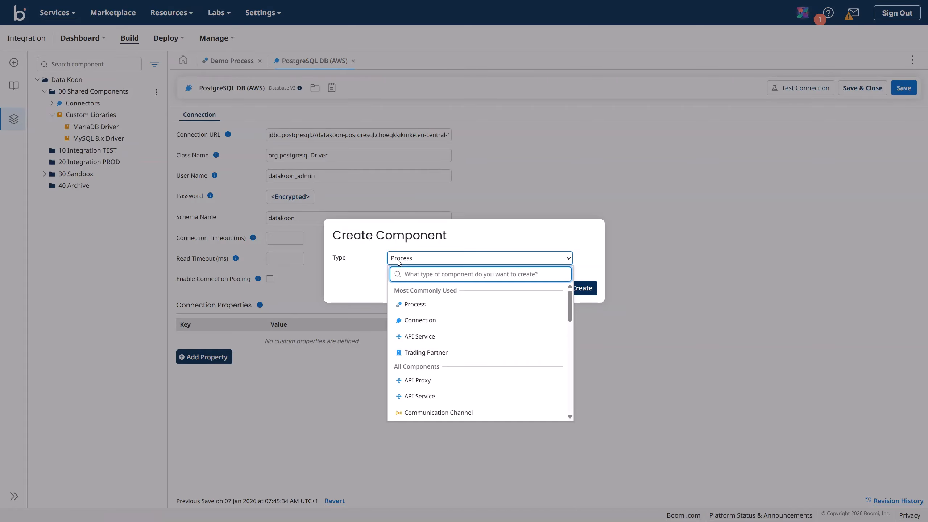
text(custom)
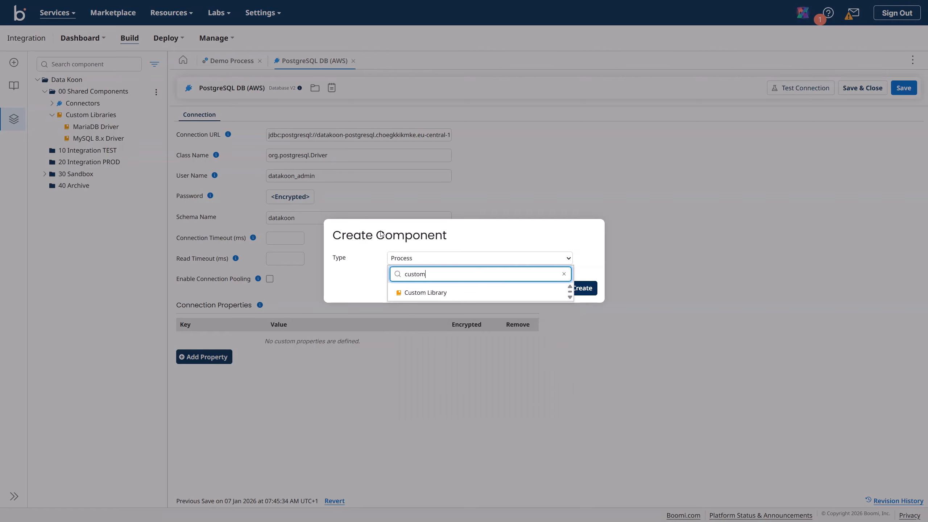
click(434, 295)
click(581, 292)
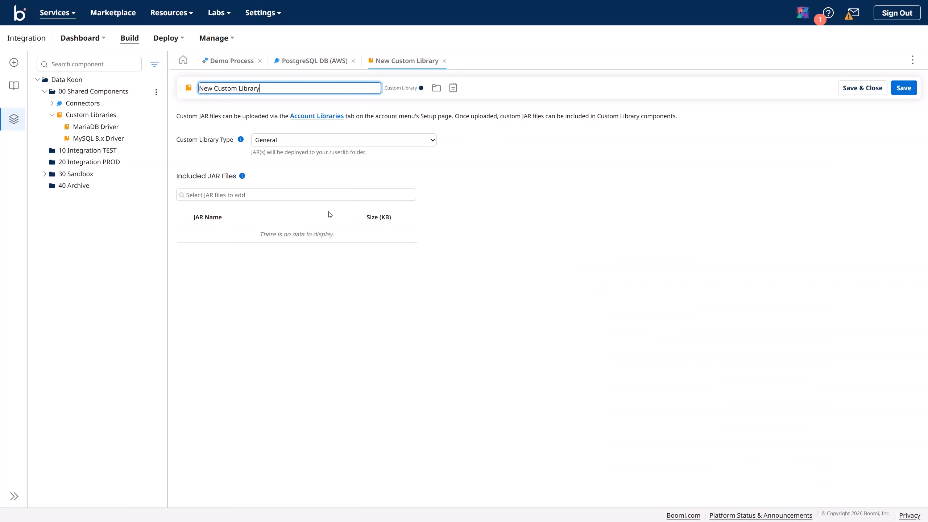
Step: Name the new library 'PostgreSQL Driver' and save it
drag(264, 90, 135, 80)
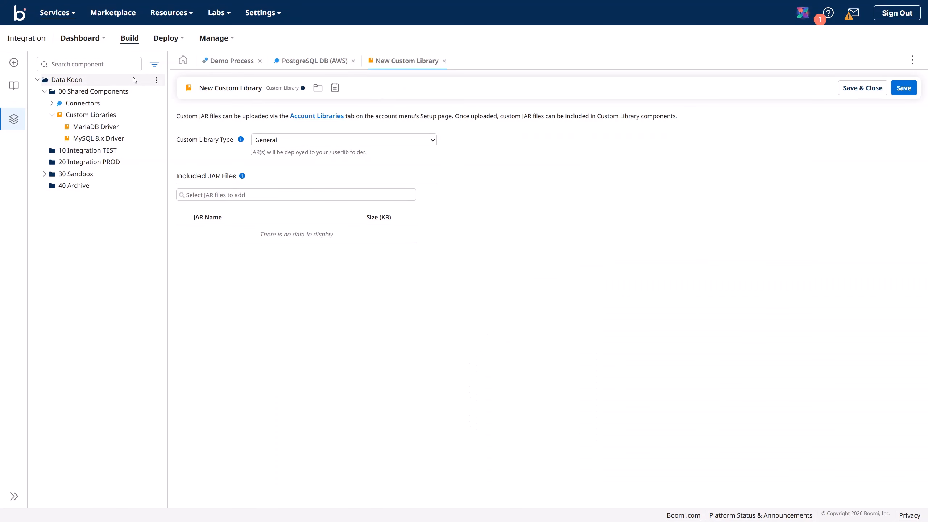
click(235, 89)
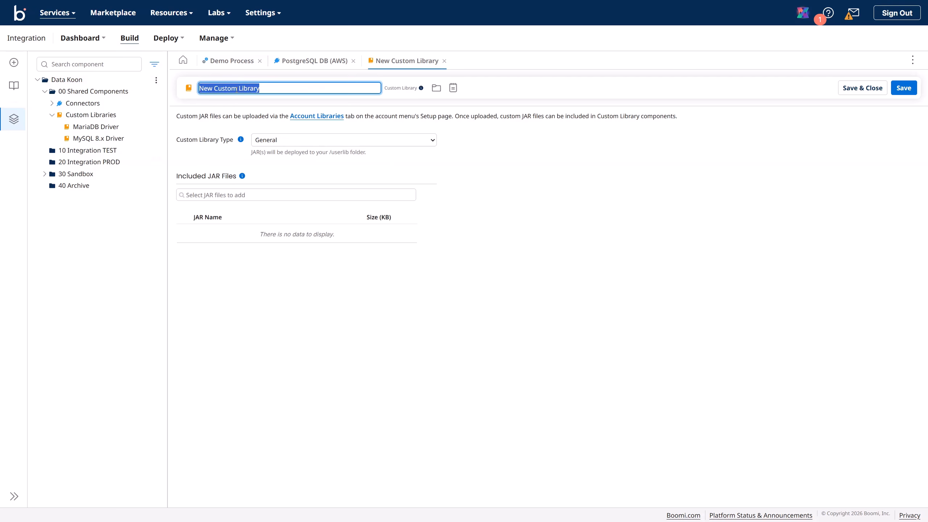
text(PostgreS)
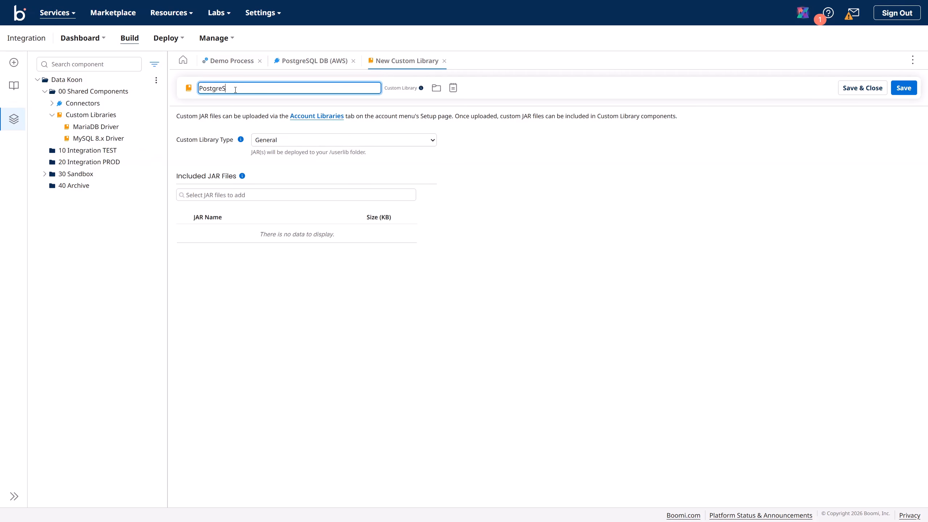
text(QL Driver)
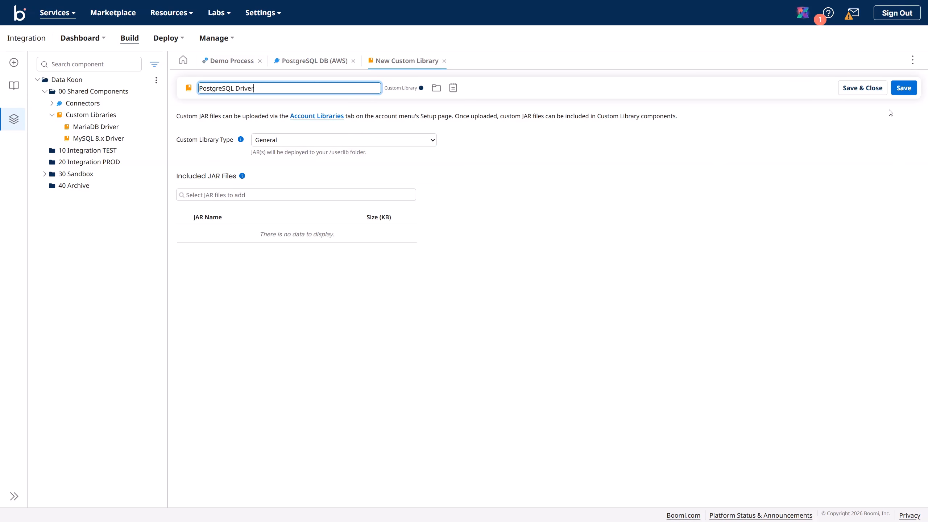
click(904, 88)
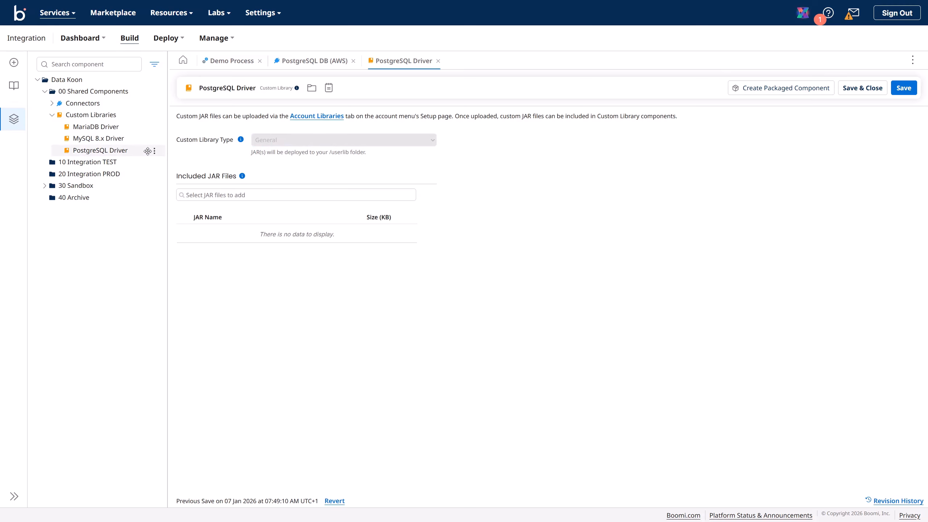
Step: Delete the PostgreSQL Driver library and close its editor tab
click(154, 151)
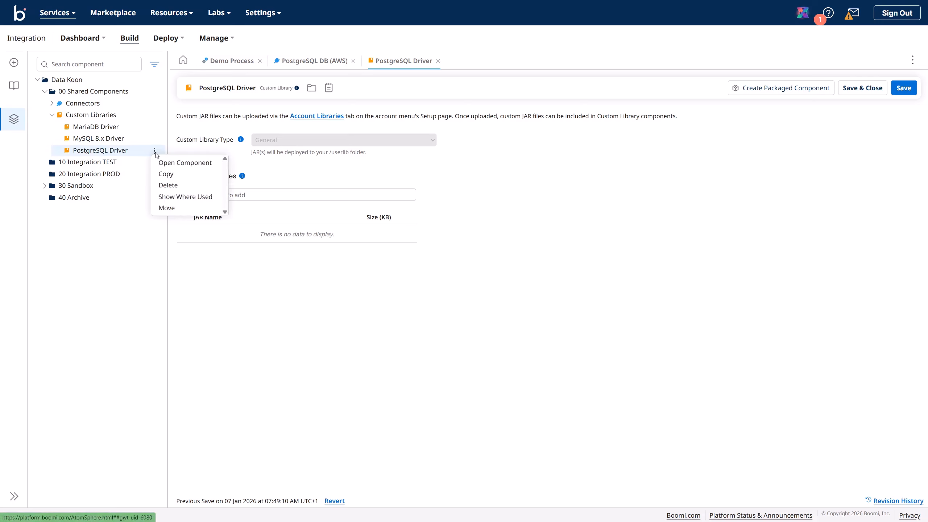
click(177, 186)
click(535, 310)
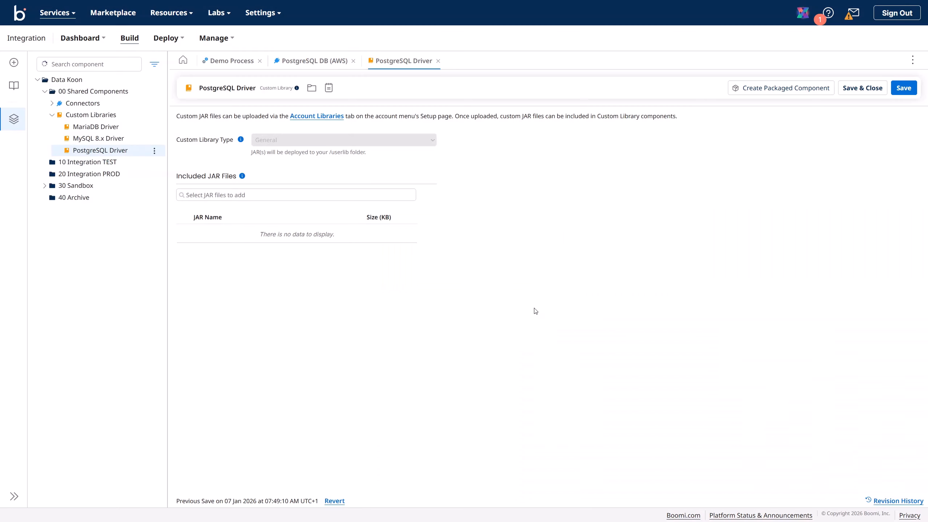
click(438, 60)
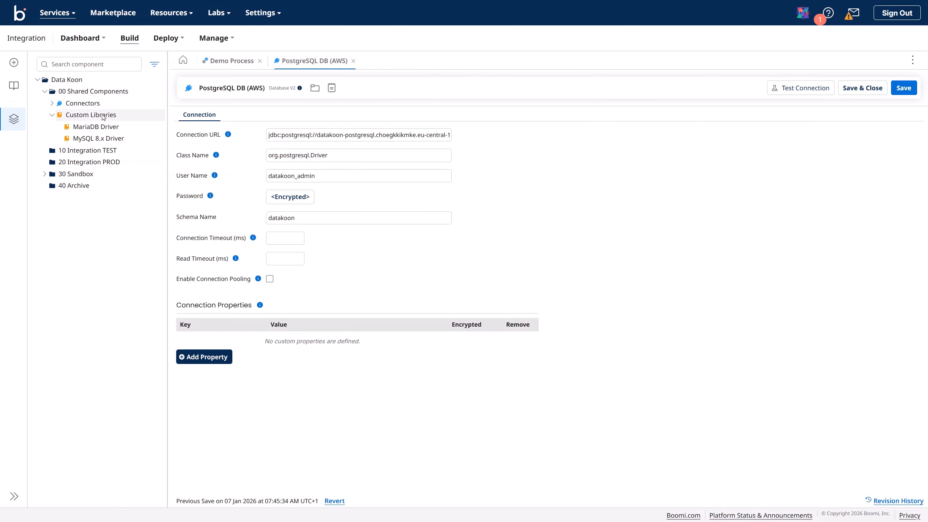
Step: Create another new Custom Library component in 00 Shared Components
click(156, 93)
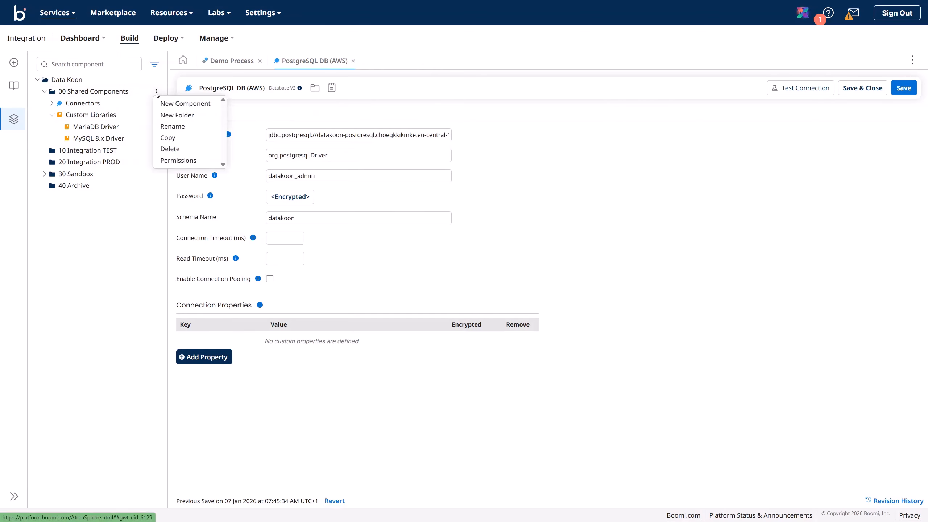
click(184, 104)
click(427, 259)
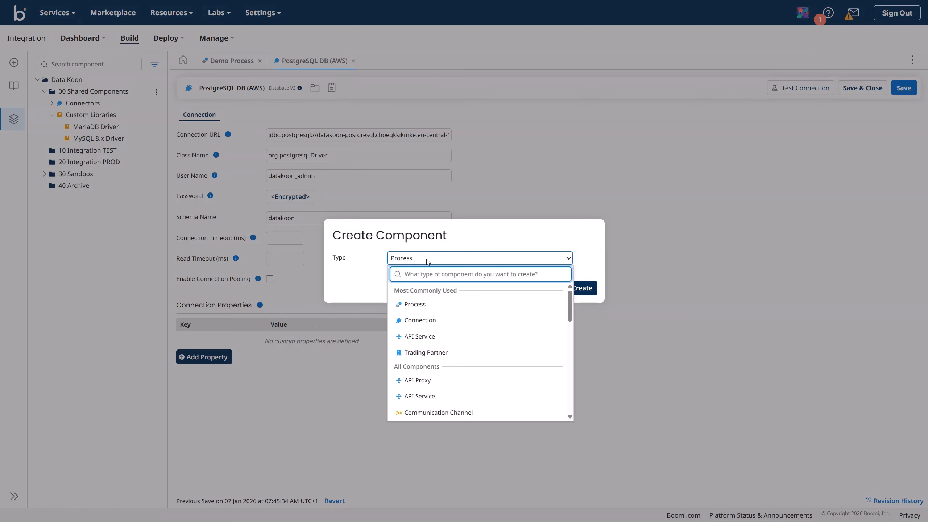
text(custo)
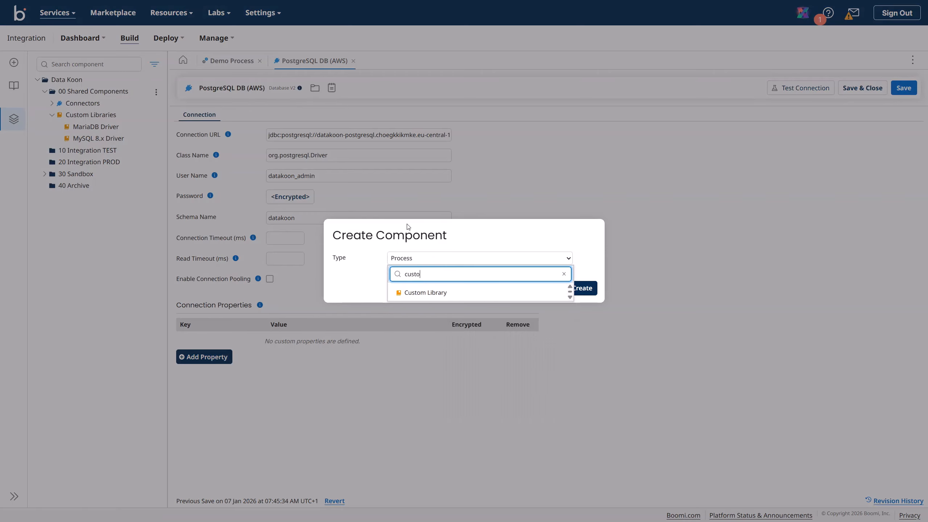
click(423, 294)
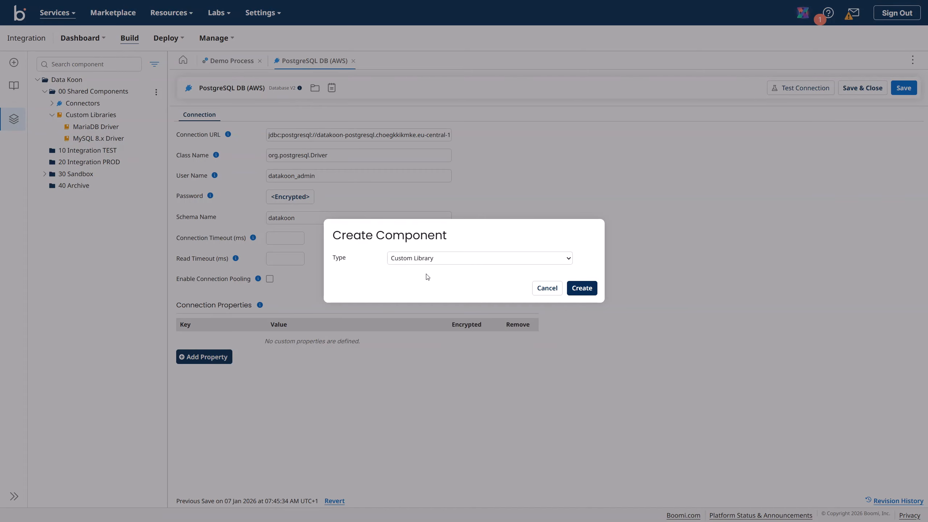
click(586, 289)
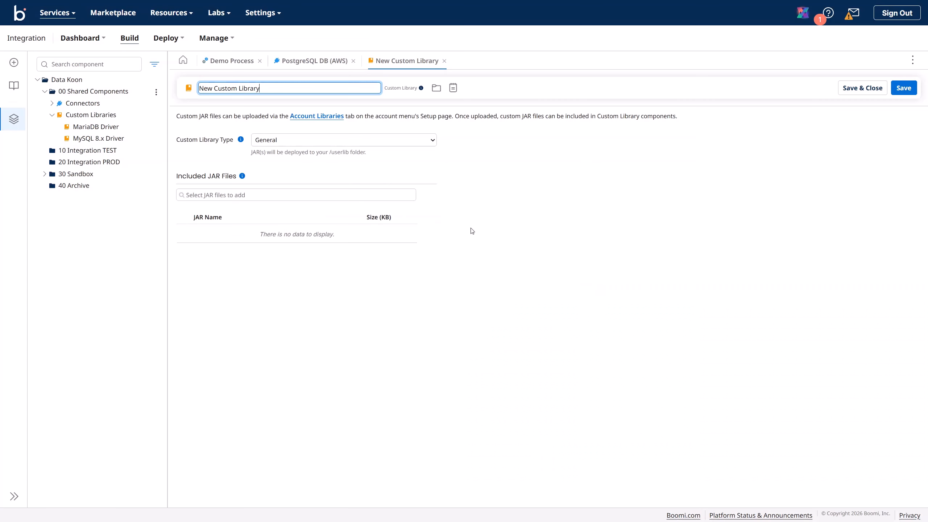
Step: Start naming it PostgreSQL and set the library type to Connector for Database V2
drag(270, 91, 160, 66)
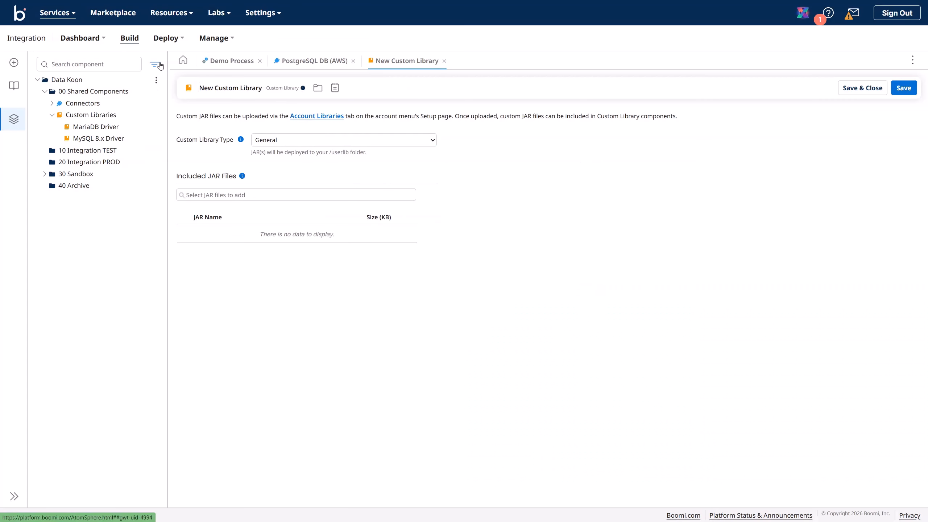
click(237, 89)
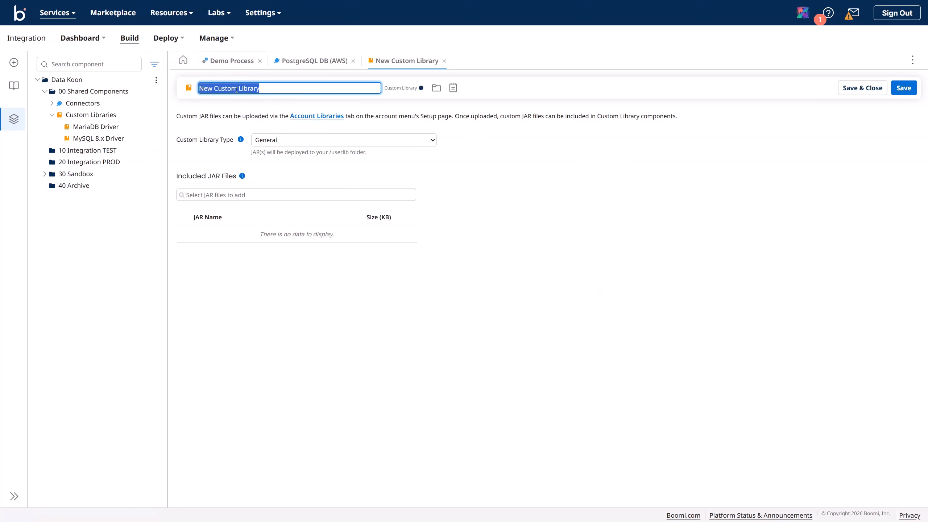
text(PostgreSQL)
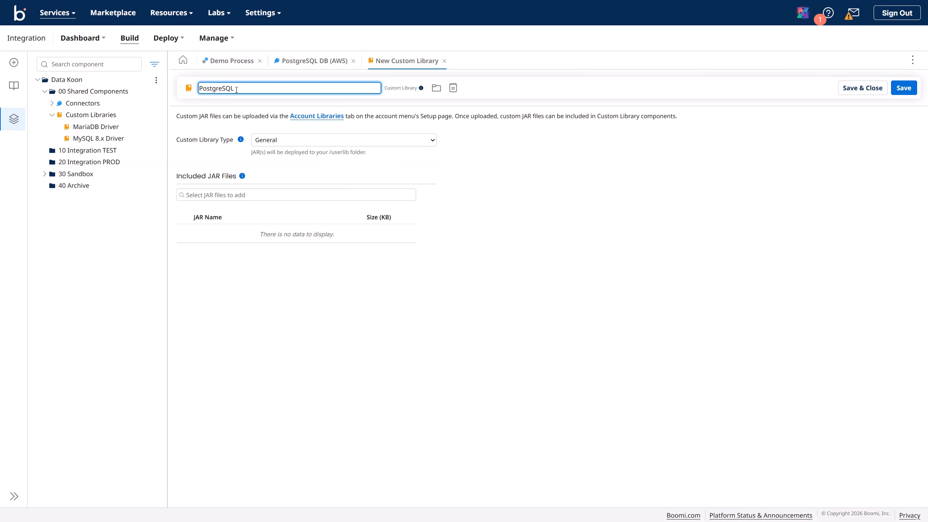
click(281, 142)
click(285, 177)
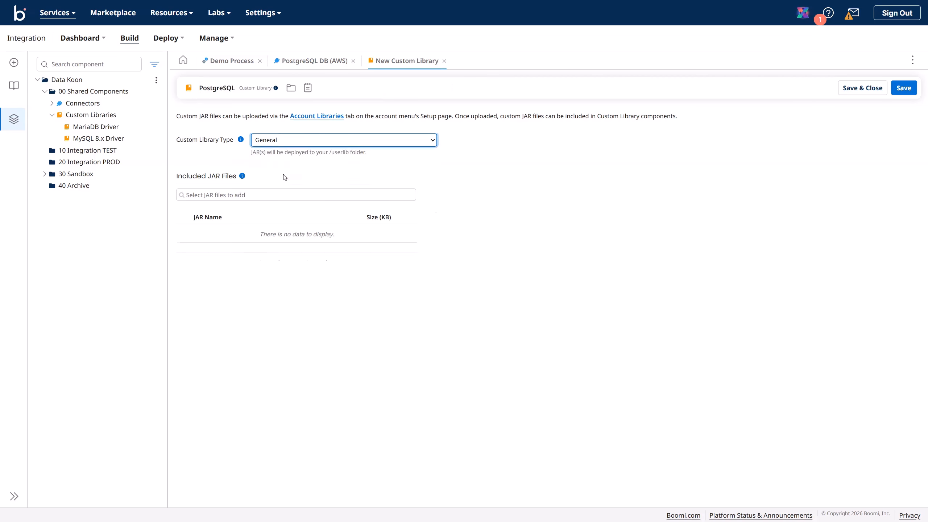
click(269, 179)
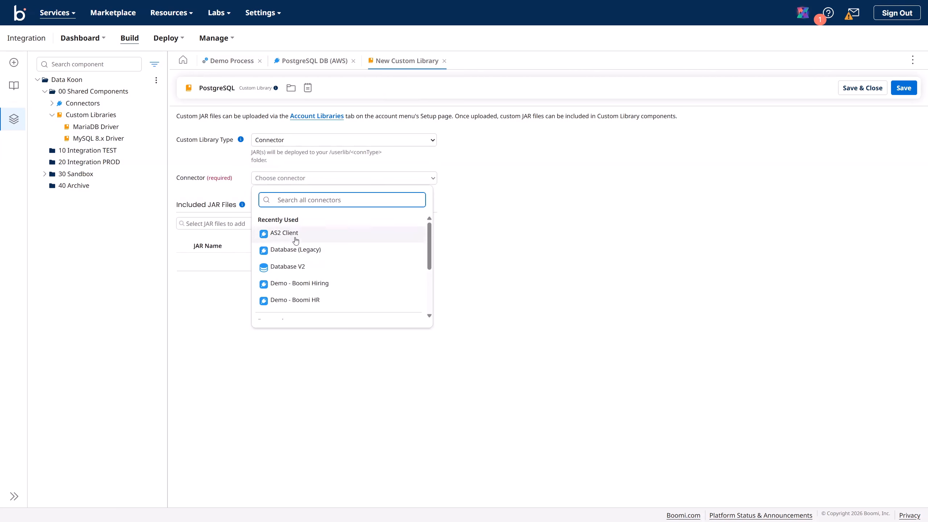
click(297, 267)
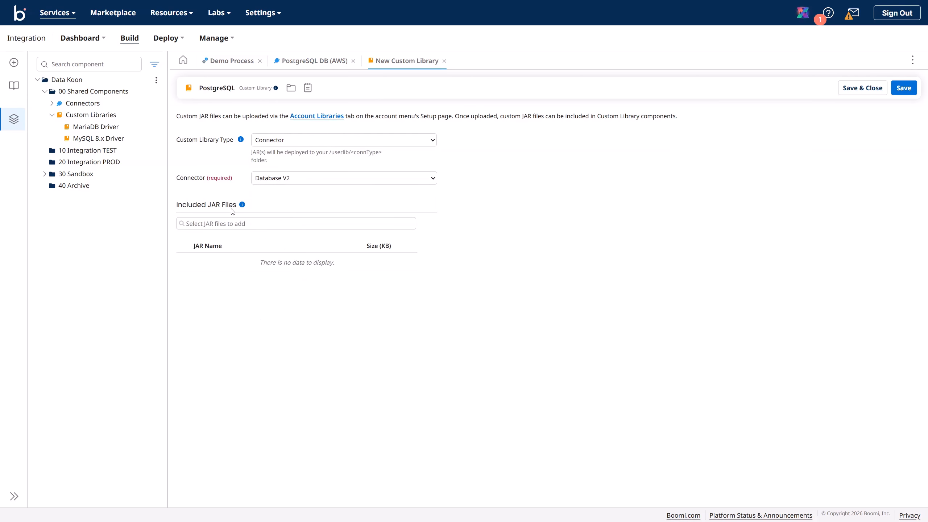
Step: Include postgresql-42.7.2.jar, complete the name 'PostgreSQL Driver', and save
click(236, 224)
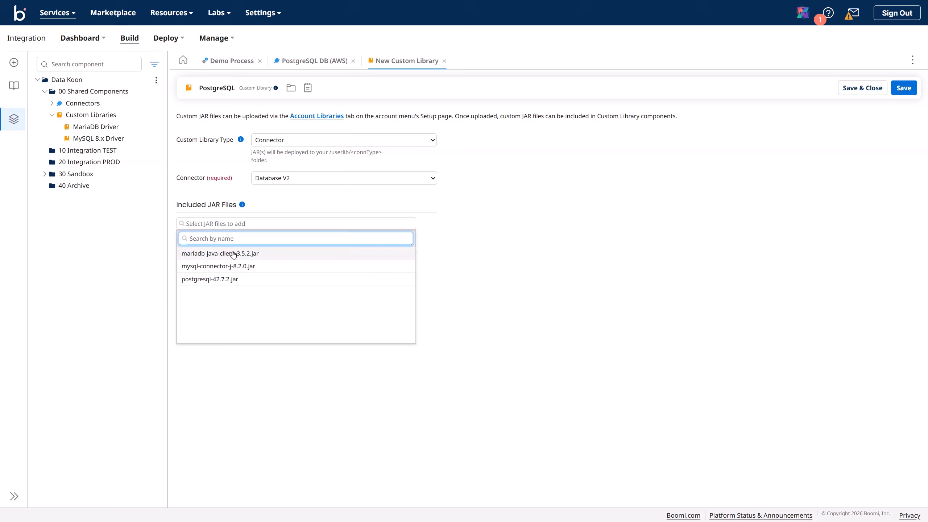
click(217, 280)
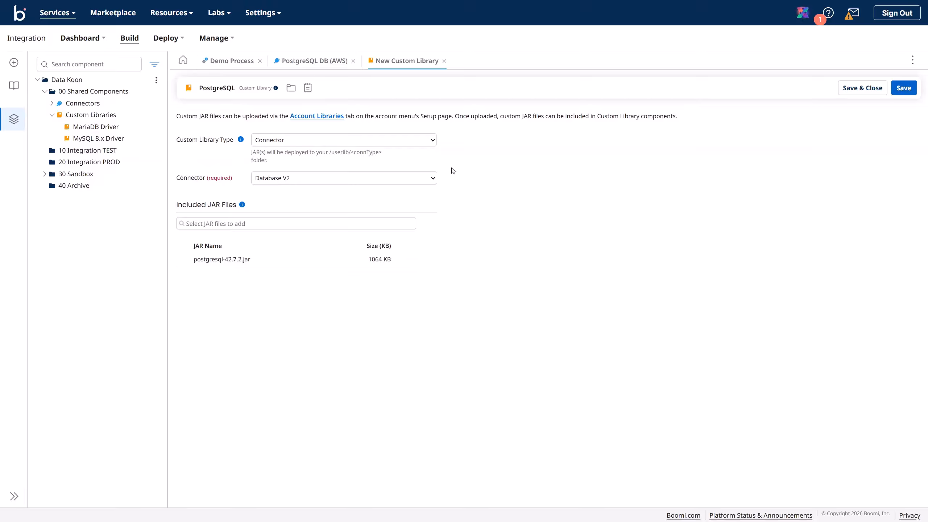
click(236, 88)
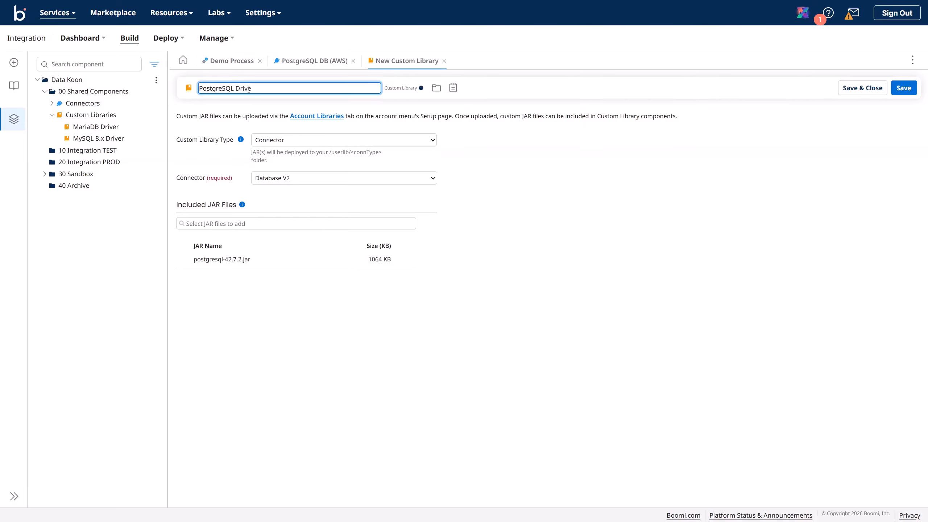
text(Driver)
key(ctrl+s)
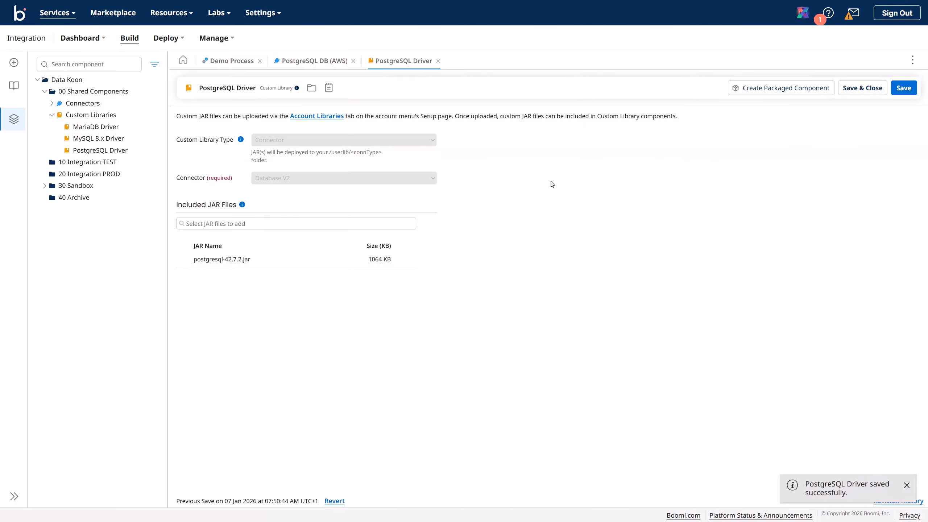
Step: Package the PostgreSQL Driver with version and notes 'PostgreSQL V.1.0'
click(763, 92)
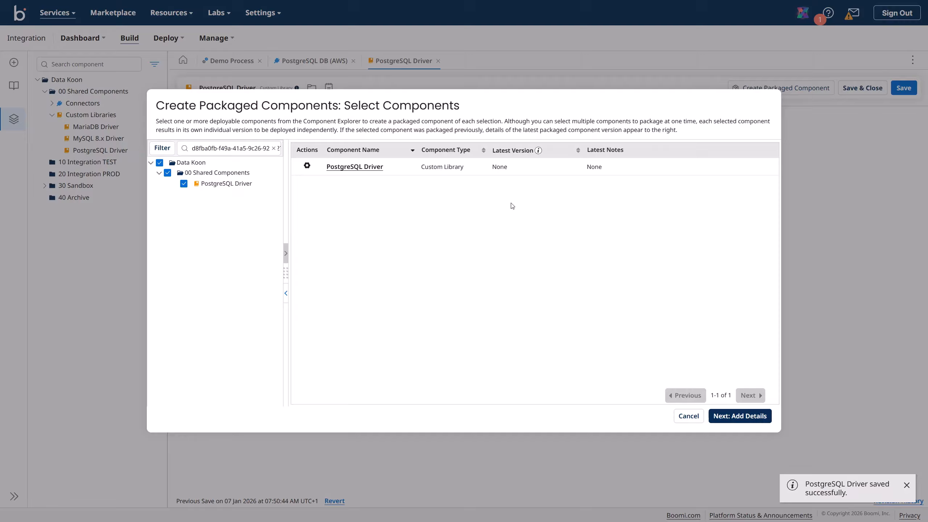
click(727, 420)
click(268, 265)
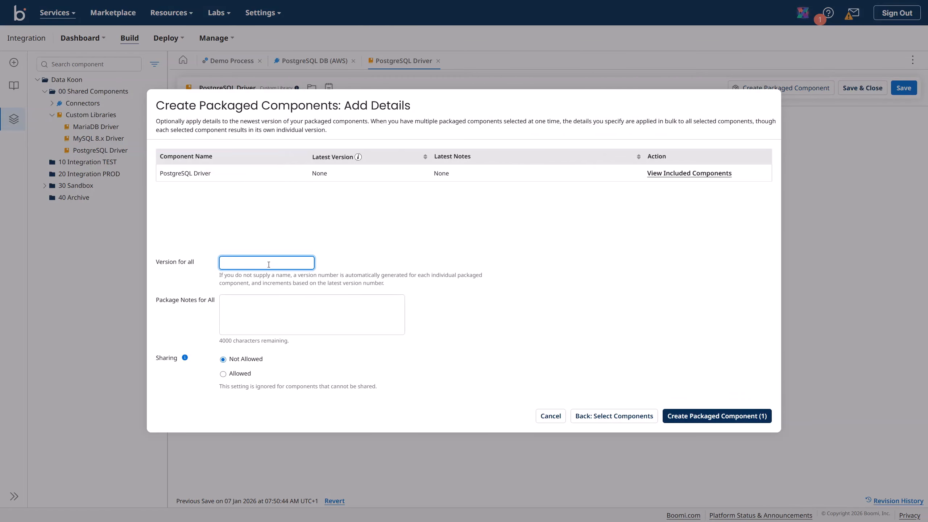
text(Post)
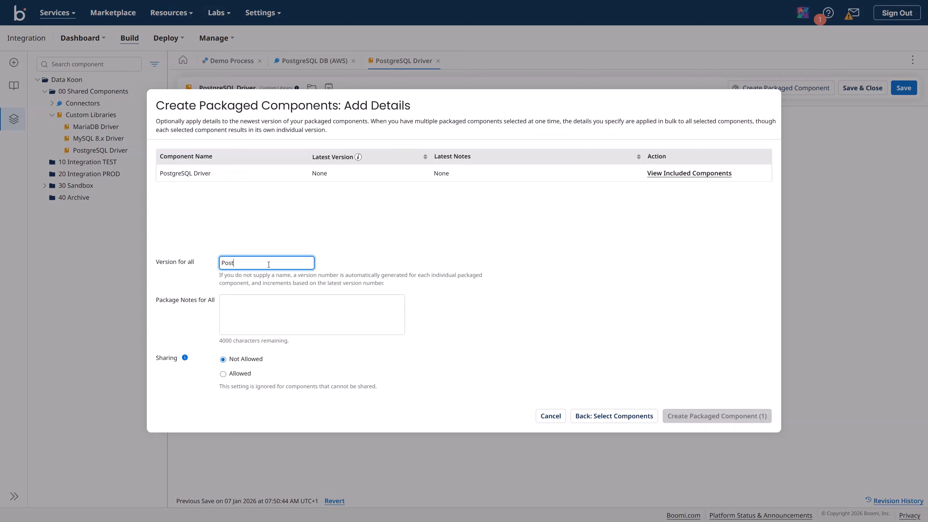
text(greSQL V)
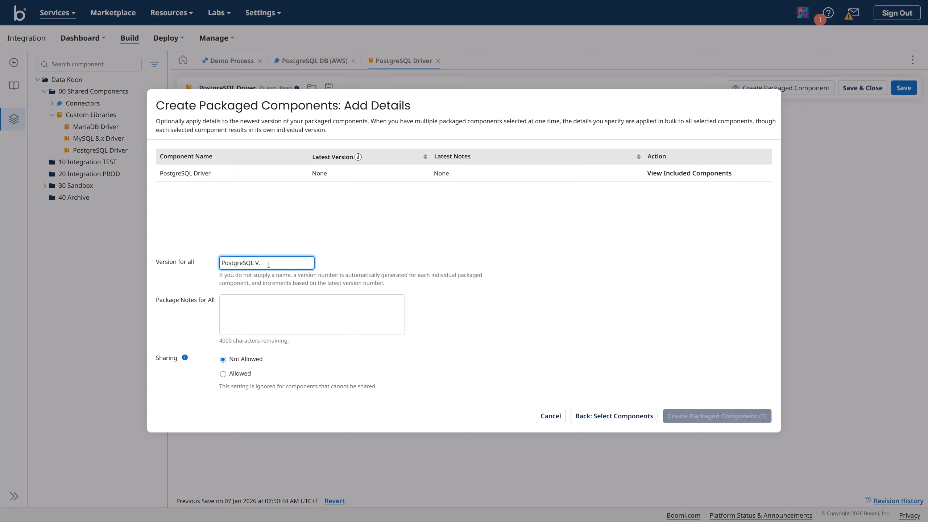
text(.1.0)
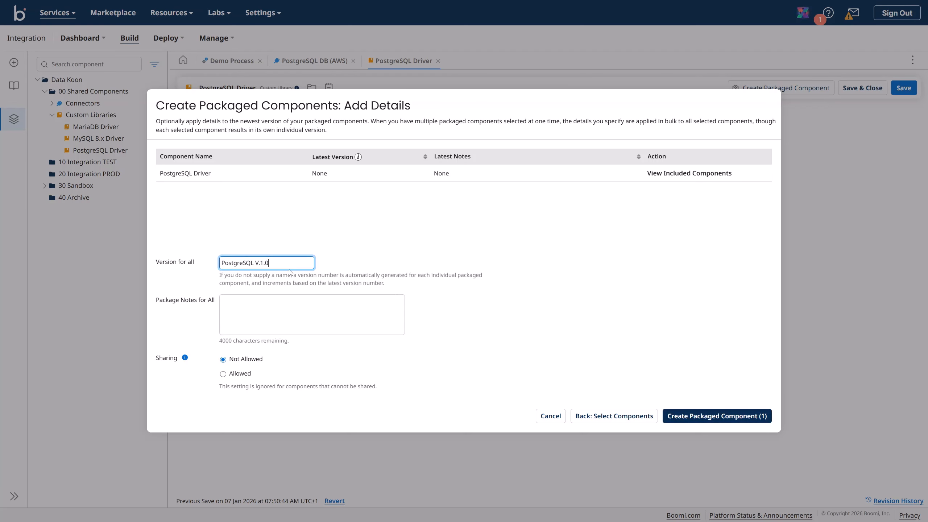
drag(268, 264, 177, 263)
key(ctrl+c)
click(238, 307)
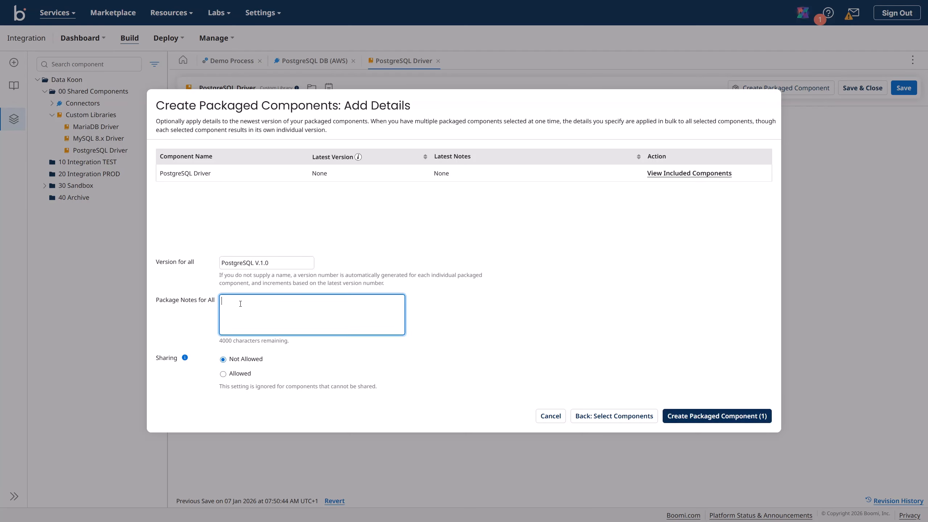
key(ctrl+v)
click(713, 418)
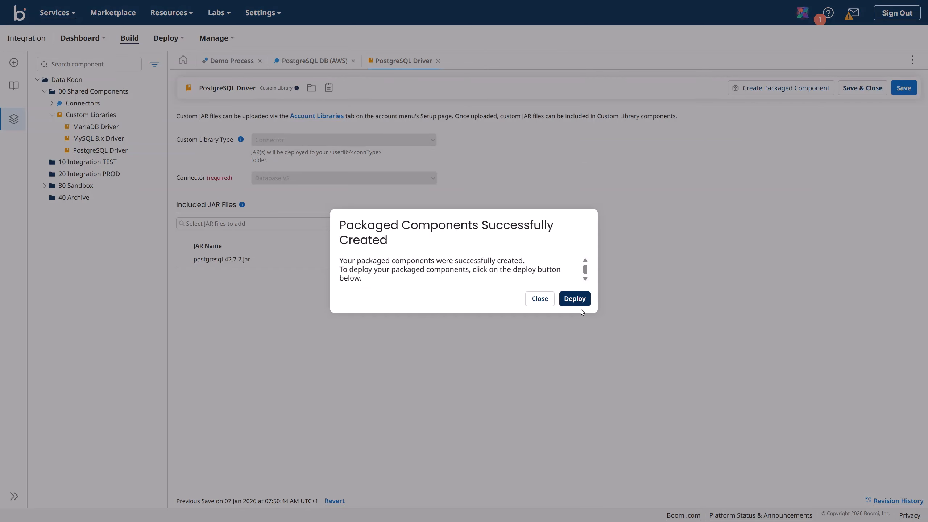
Step: Deploy the PostgreSQL V.1.0 package to the 10 TEST environment
click(584, 301)
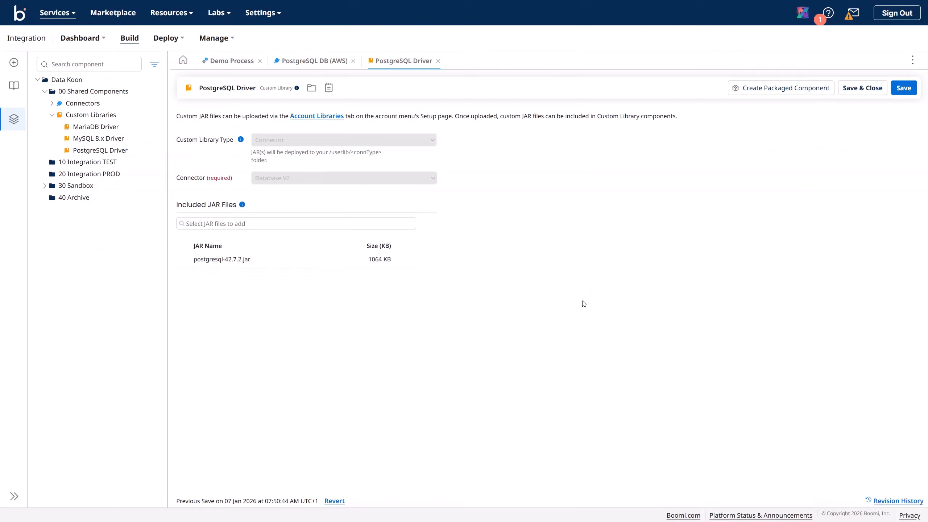
click(255, 148)
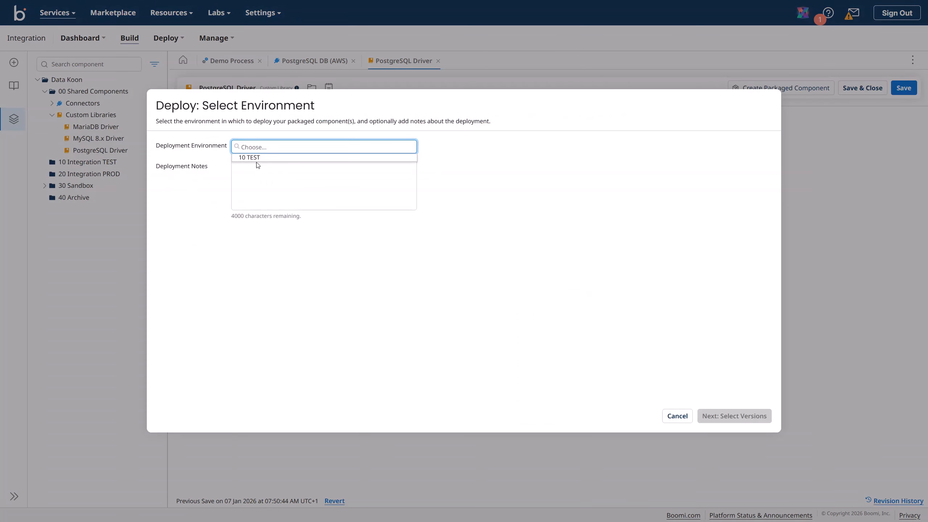
click(249, 158)
text(PostgreSQL V.1.0)
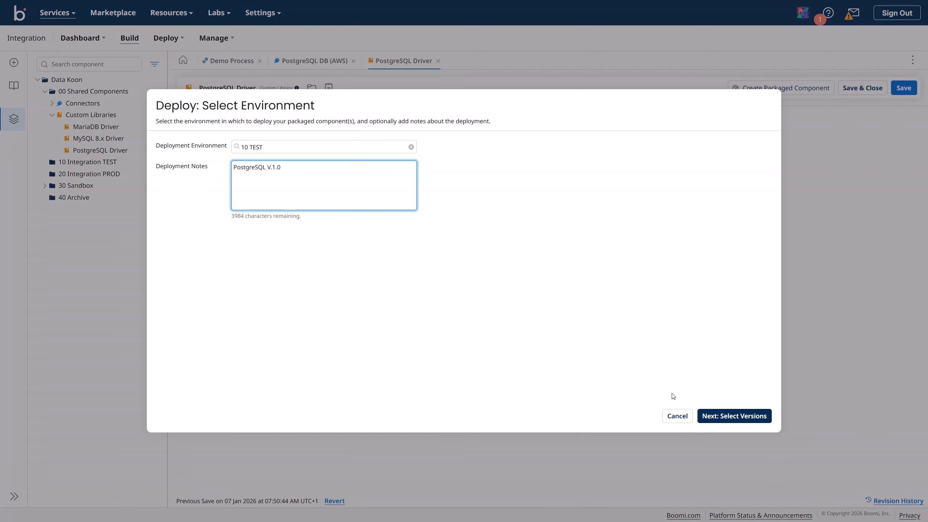
click(726, 417)
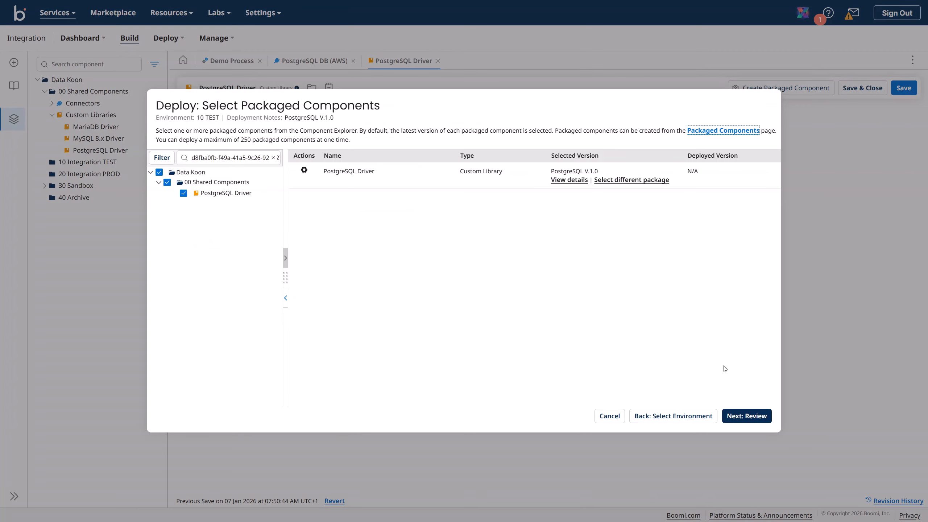
click(745, 422)
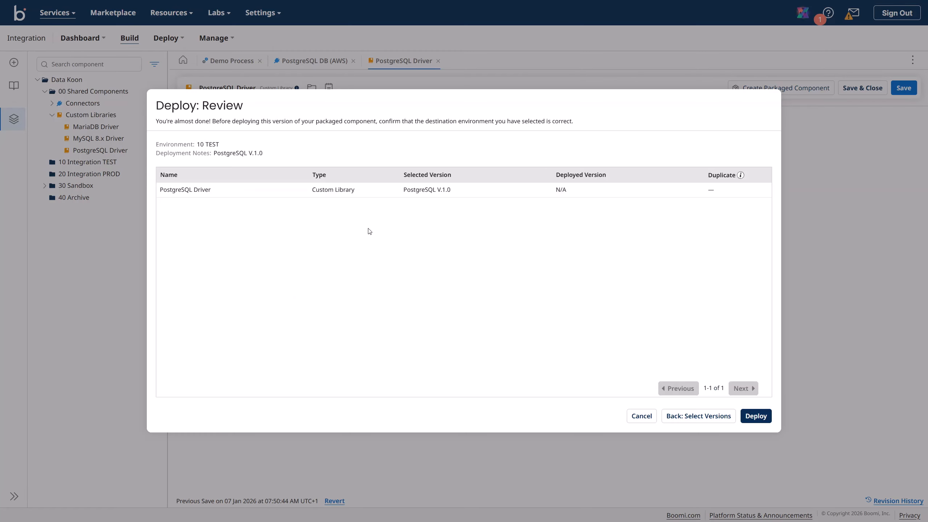
click(753, 417)
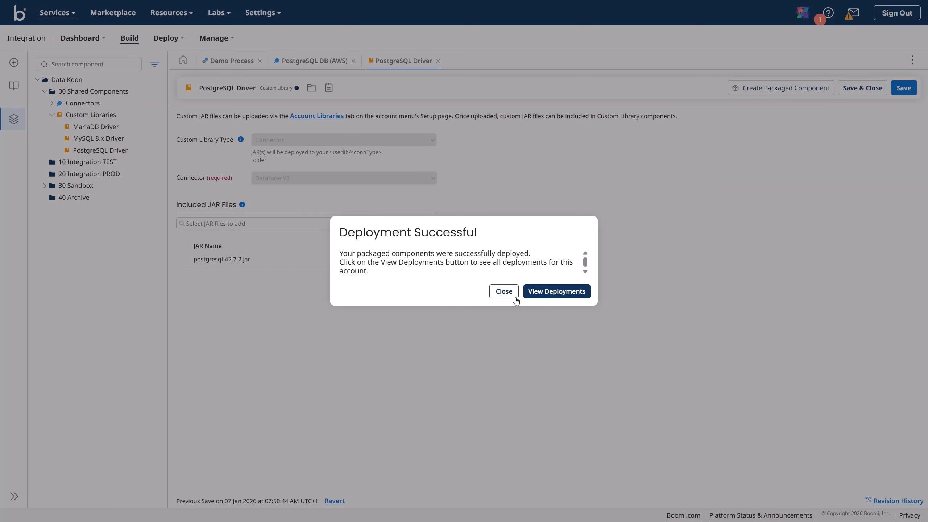
Step: Confirm the PostgreSQL Driver is listed in 10 TEST deployments, then reopen the PostgreSQL DB (AWS) connection
click(546, 298)
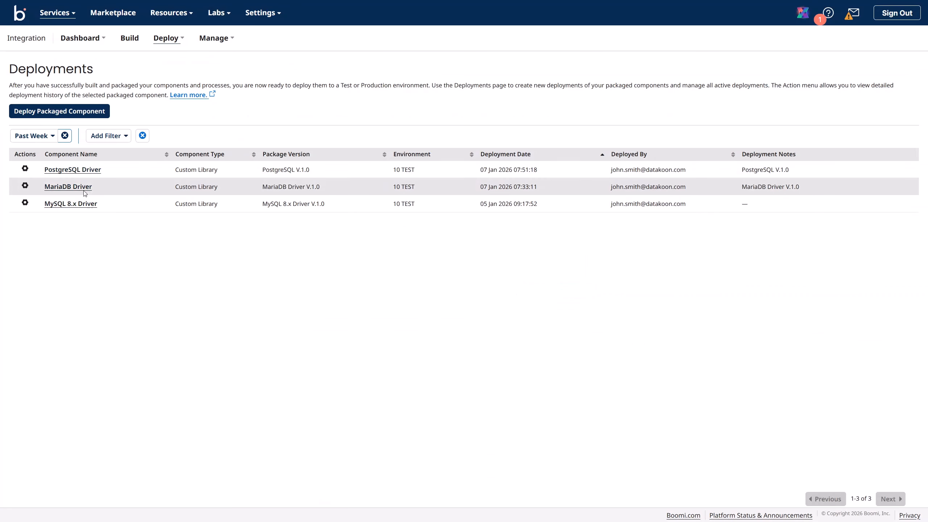
click(57, 18)
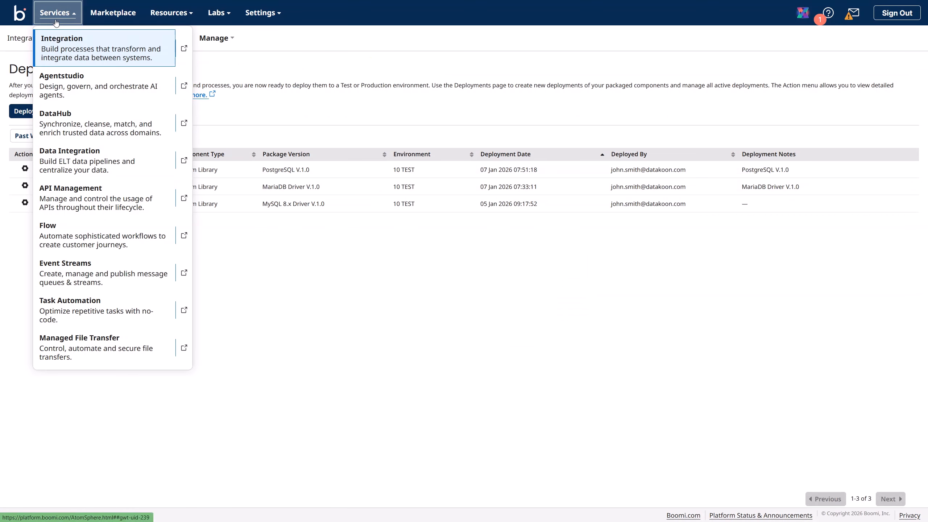
click(66, 48)
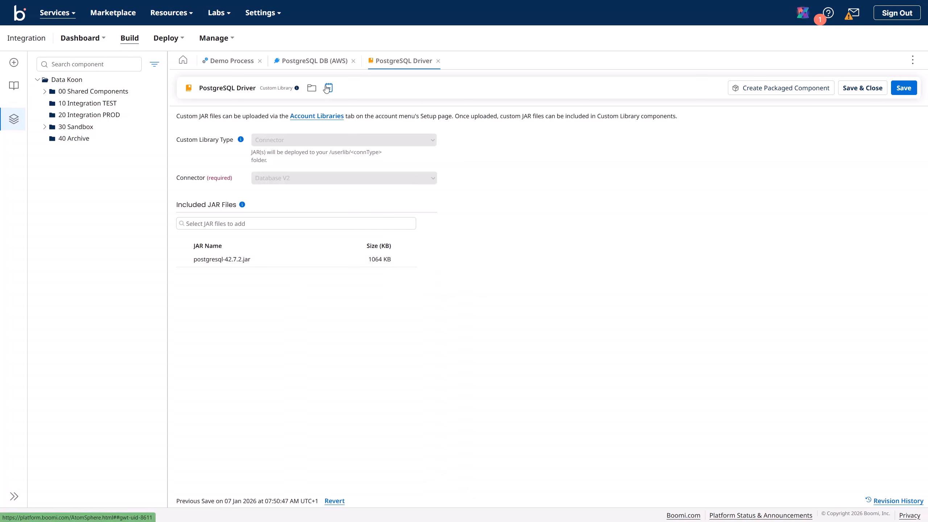
click(314, 62)
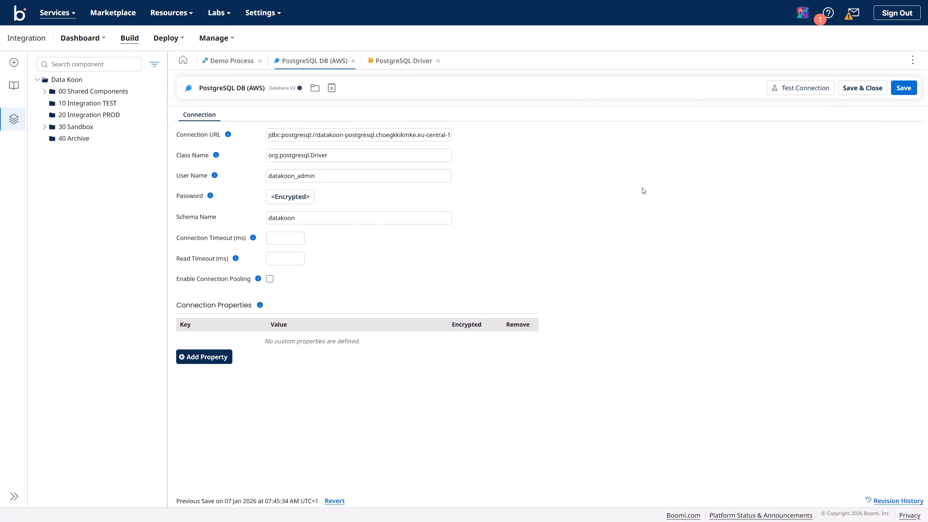
Step: Save the PostgreSQL DB (AWS) connection and test it on Data Koon TEST, dismissing the class-loading failure
click(907, 91)
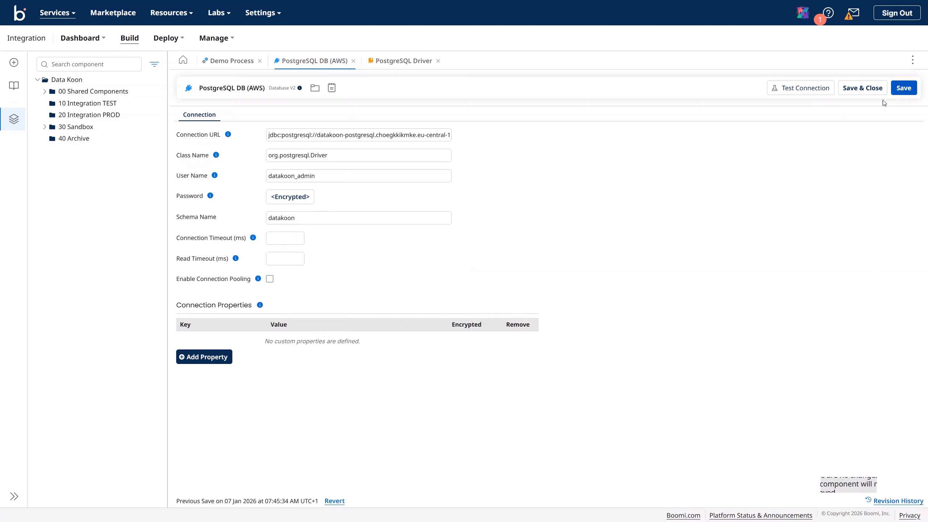
click(801, 91)
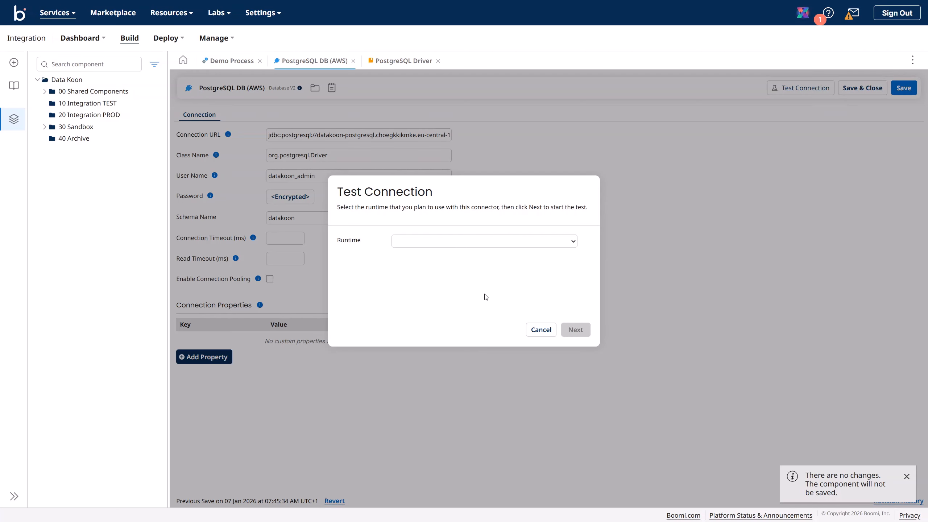
click(471, 243)
click(443, 282)
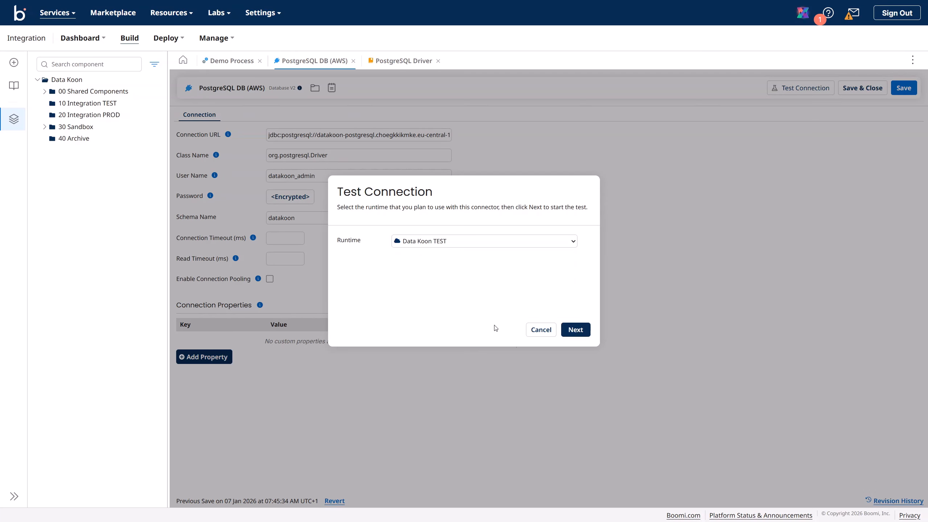
click(580, 335)
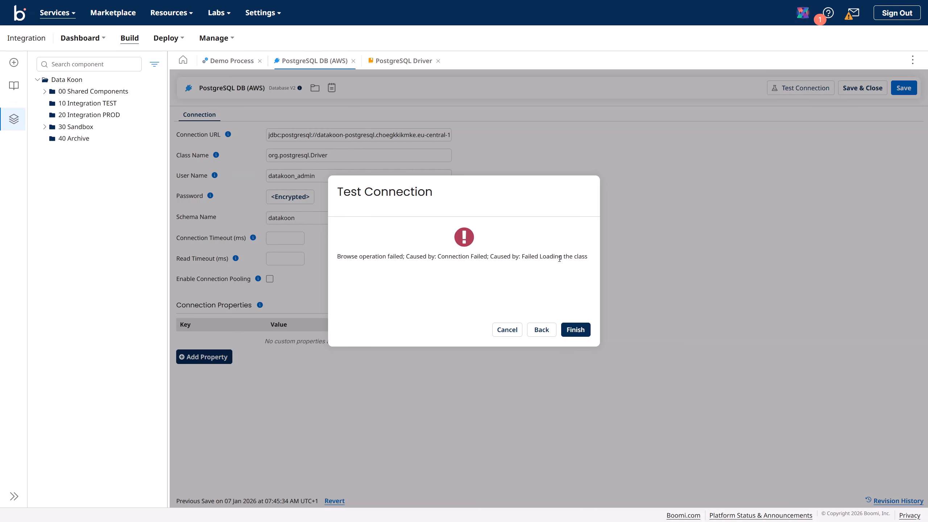
click(576, 330)
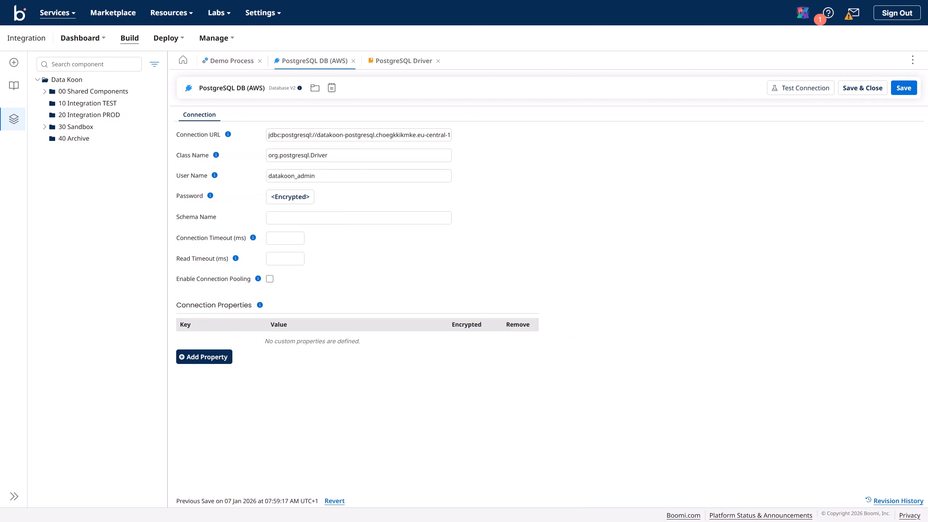
Step: Review the end of the Connection URL, save, and rerun the test on Data Koon TEST
click(440, 135)
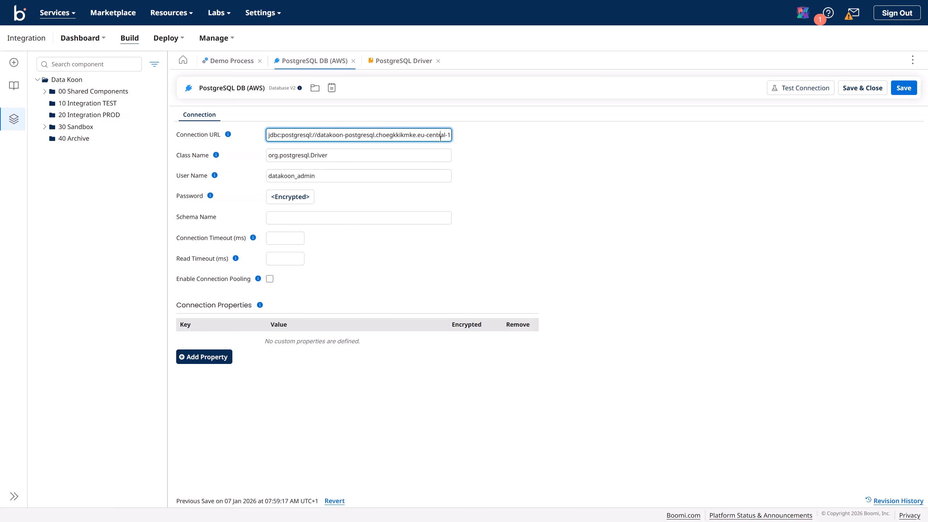
key(Right)
key(Right)
key(Right)
key(Right)
key(Right)
key(Right)
key(Right)
key(Right)
key(Right)
key(Right)
key(Right)
key(Right)
key(Right)
key(Right)
key(Right)
key(Right)
key(Right)
key(Right)
key(Right)
key(Right)
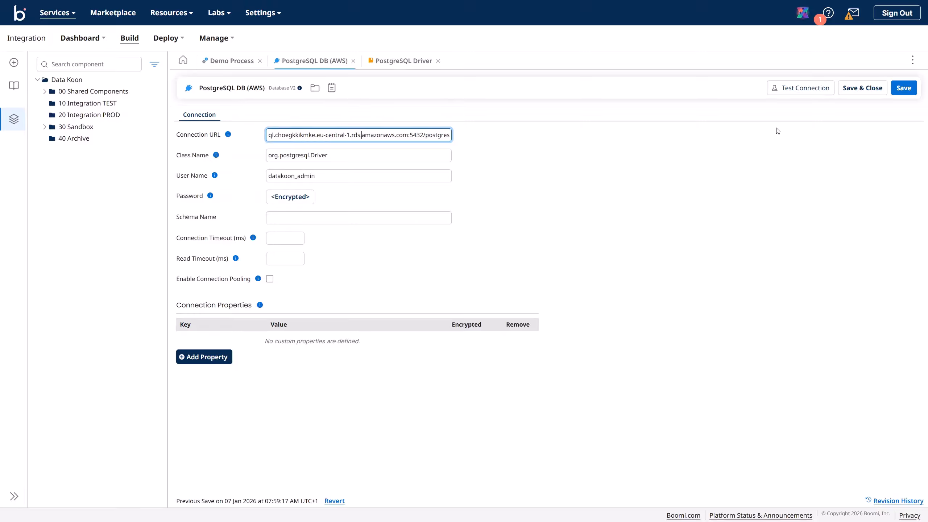
click(911, 92)
click(810, 88)
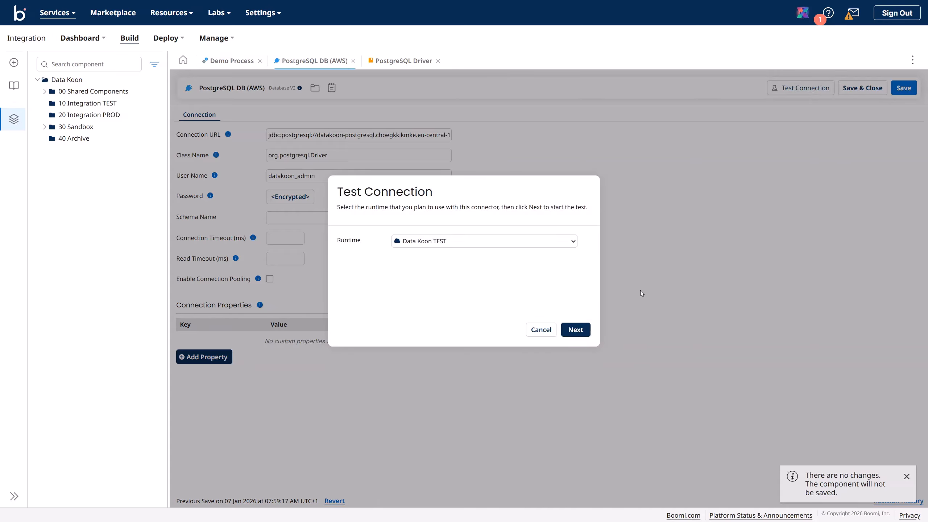
click(576, 331)
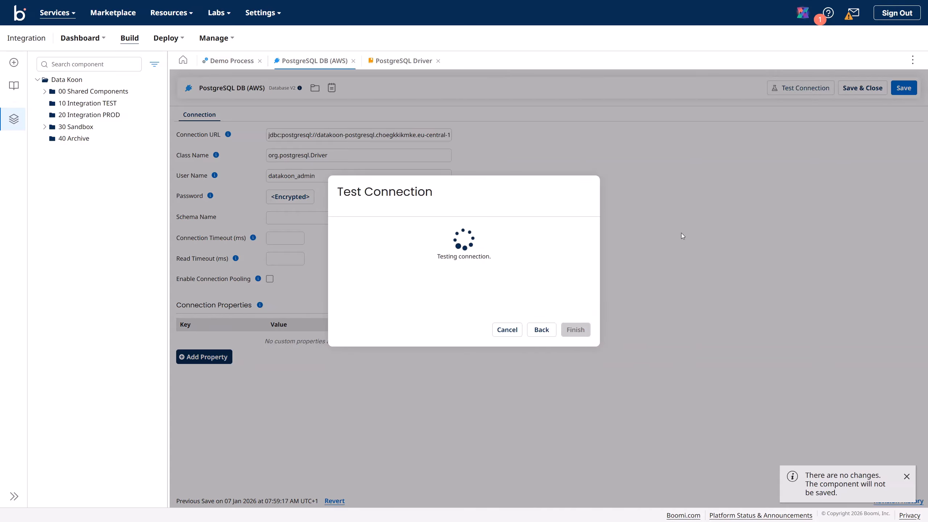
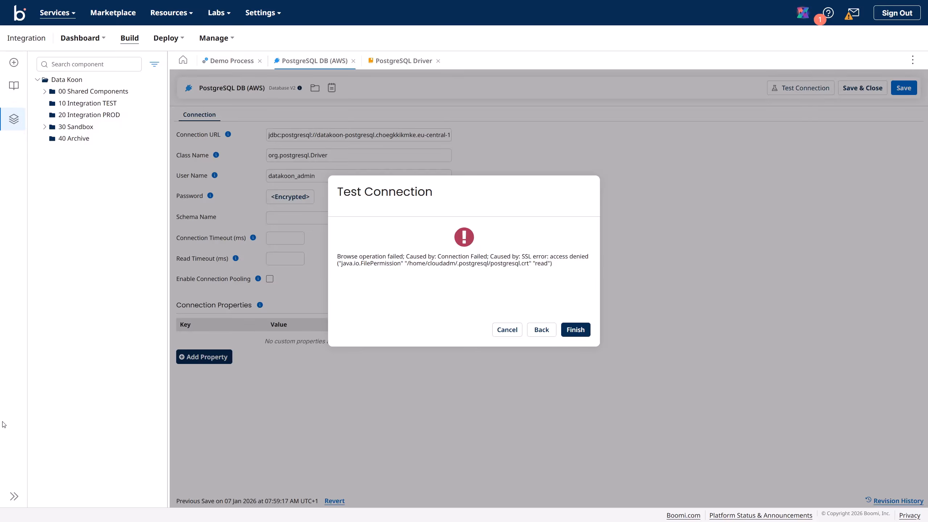
Step: Rerun the PostgreSQL DB (AWS) connection test on the Data Koon TEST runtime
key(Escape)
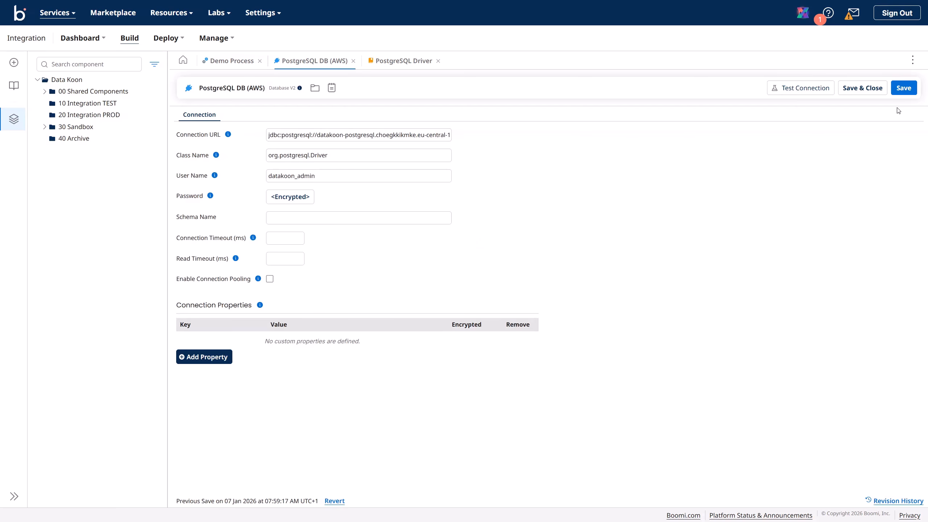
click(806, 88)
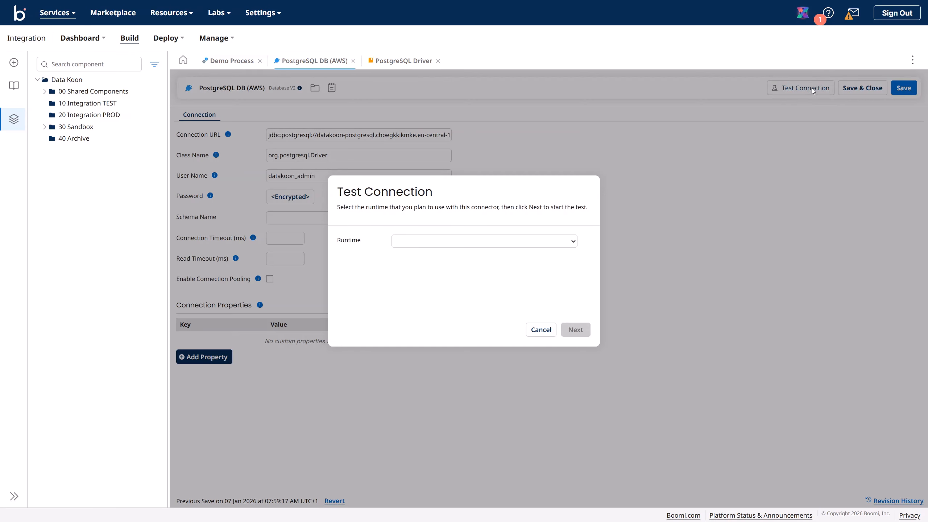
click(533, 243)
click(500, 285)
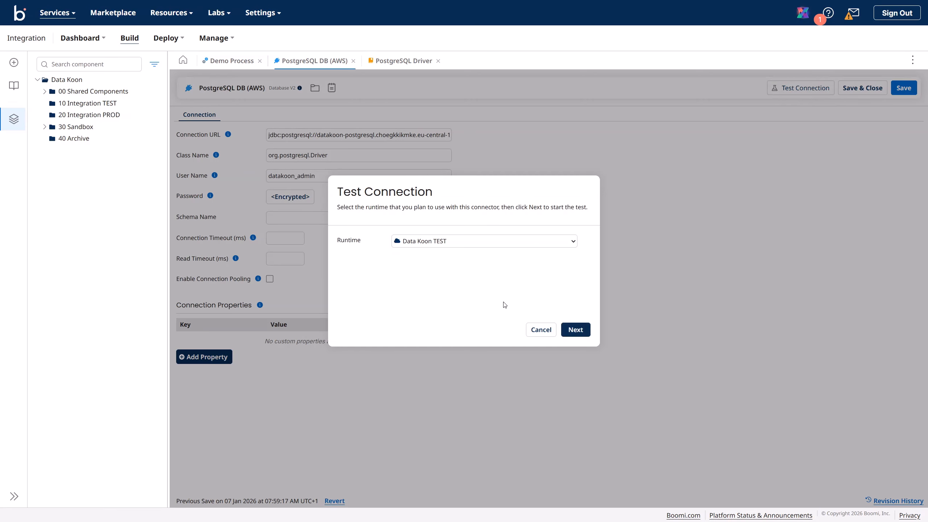
click(576, 330)
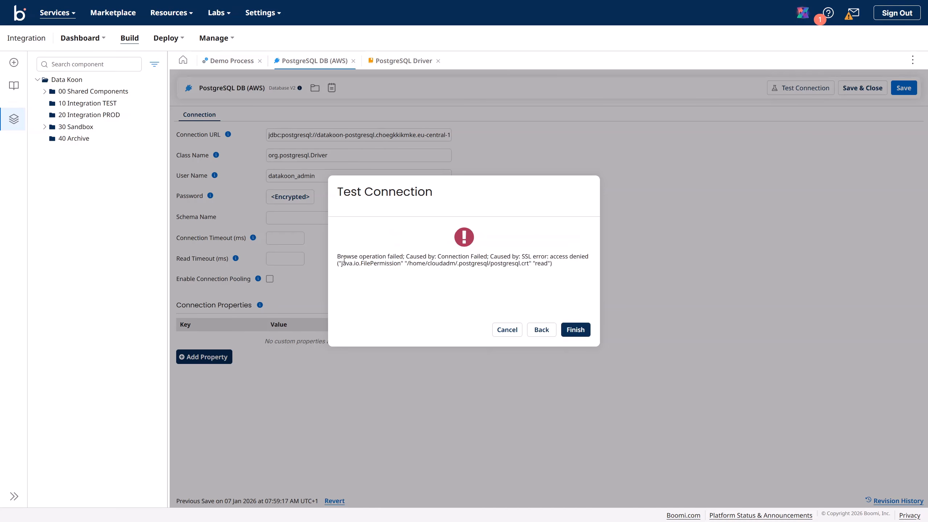
Step: Highlight the SSL access-denied error, close the result, and bring the Boomi article window forward
drag(339, 258, 556, 268)
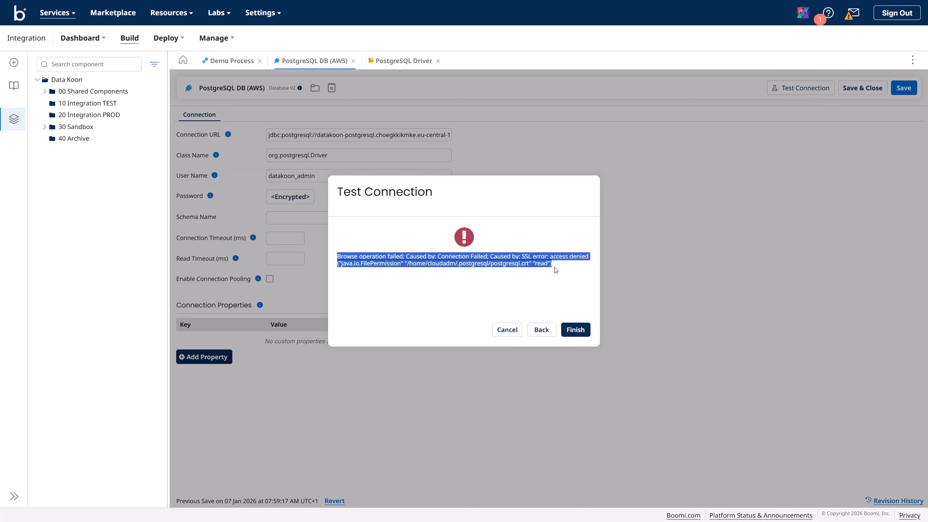
click(576, 330)
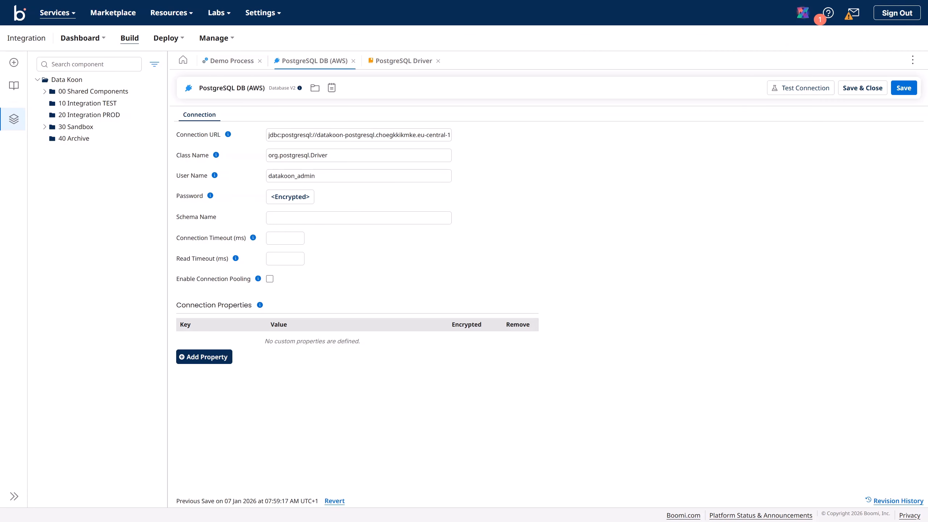
drag(927, 96, 468, 45)
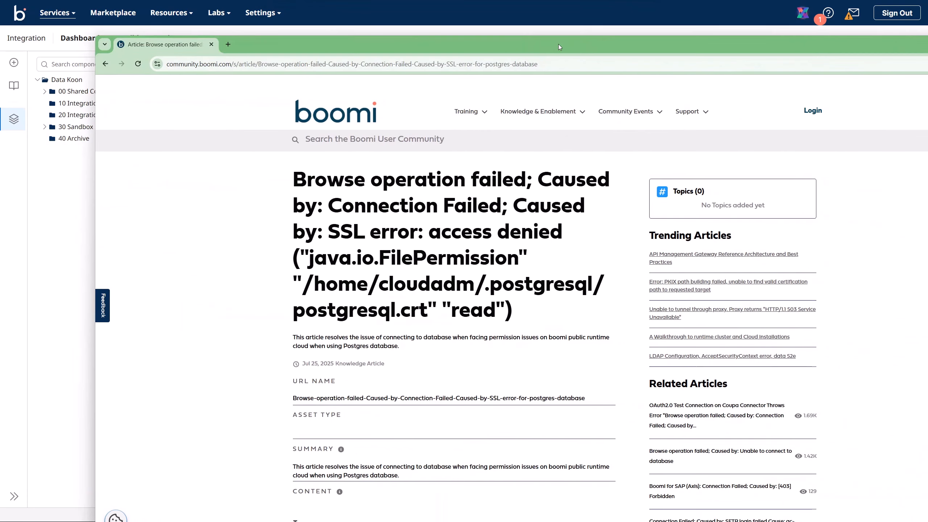
Step: Maximize the Community article and scroll to its Resolution: add sslmode=allow to the JDBC URL
double_click(558, 44)
scroll(403, 236, down, 3)
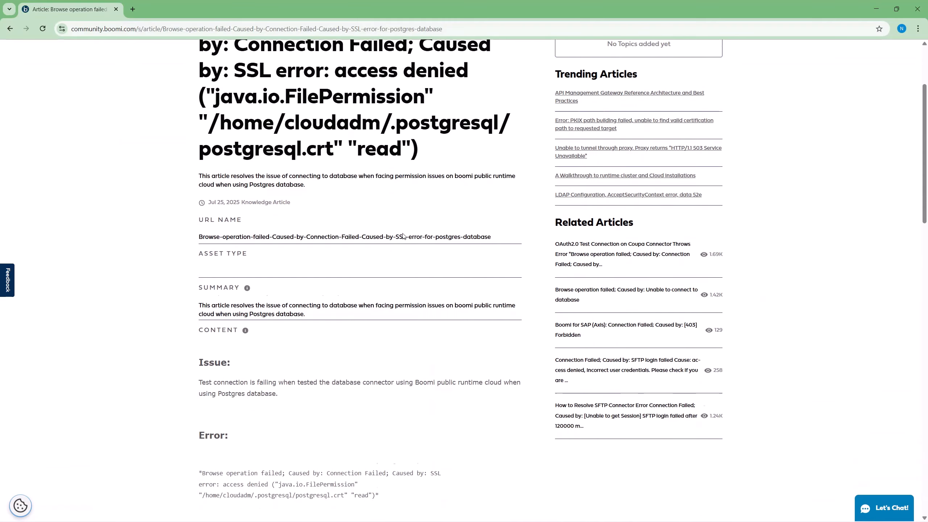
scroll(403, 236, down, 7)
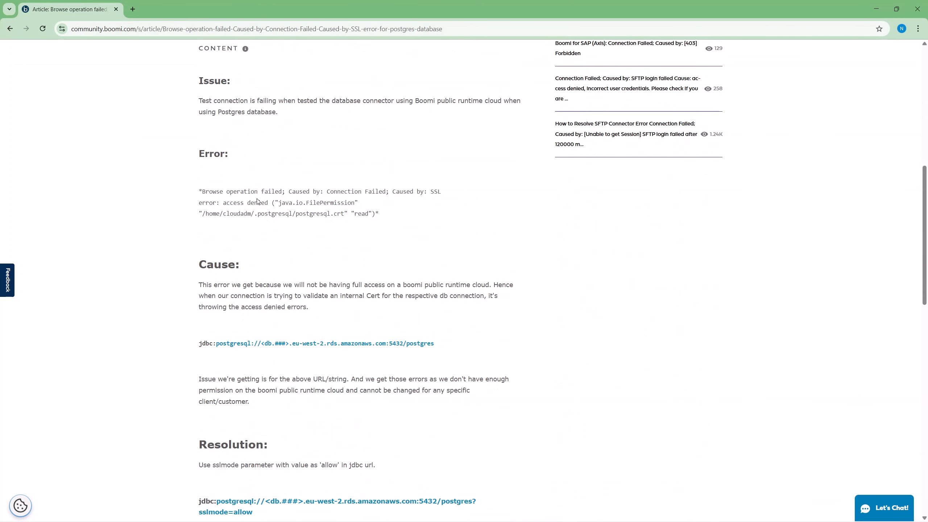
scroll(319, 224, down, 2)
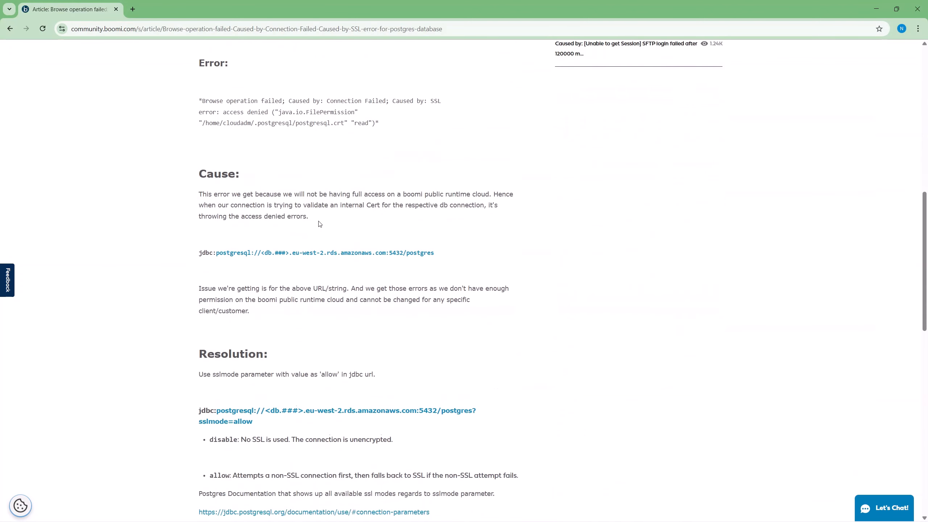
scroll(320, 224, down, 6)
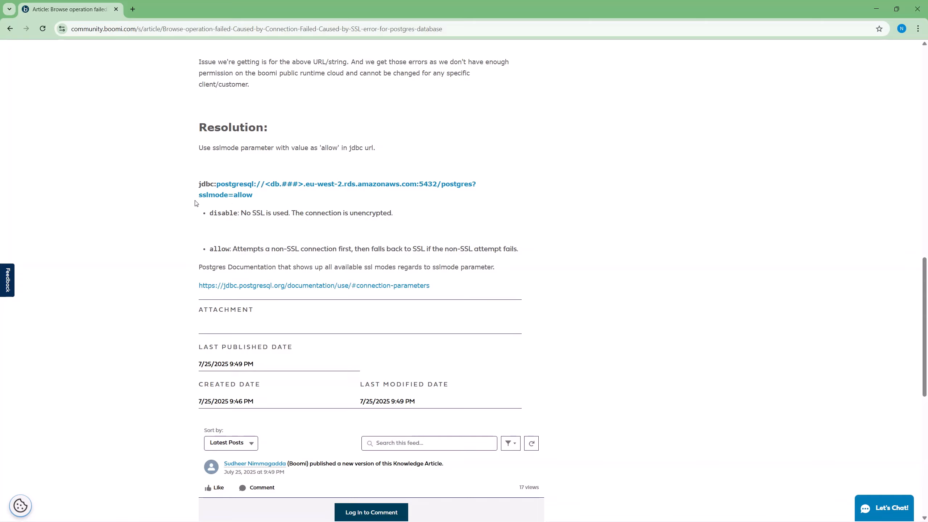
click(877, 13)
Step: Append ?sslmode=allow to the Connection URL, enter schema name datakoon, and save
click(449, 135)
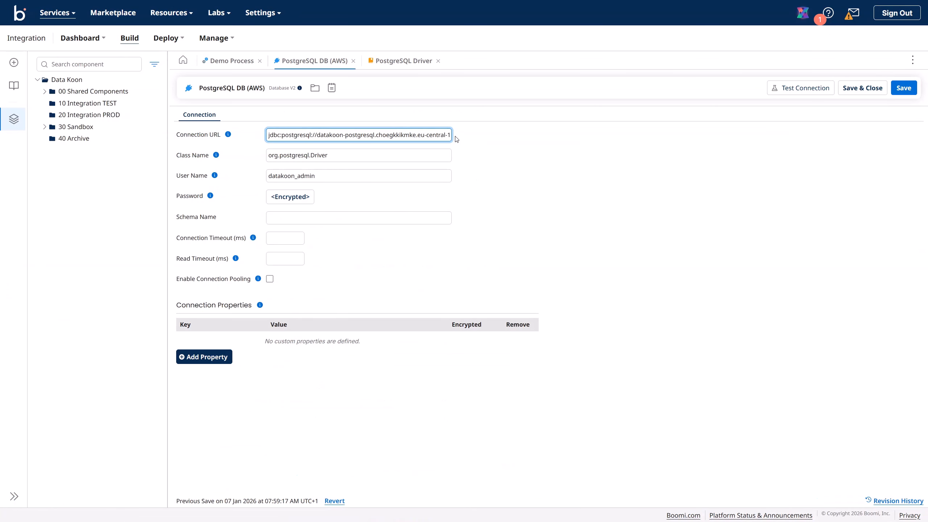
key(Right)
key(Right)
key(Right)
key(Right)
key(Right)
key(Right)
key(Right)
key(Right)
key(Right)
key(Right)
key(Right)
key(Right)
key(Right)
key(Right)
key(Right)
key(Right)
key(Right)
key(Right)
key(Right)
key(Right)
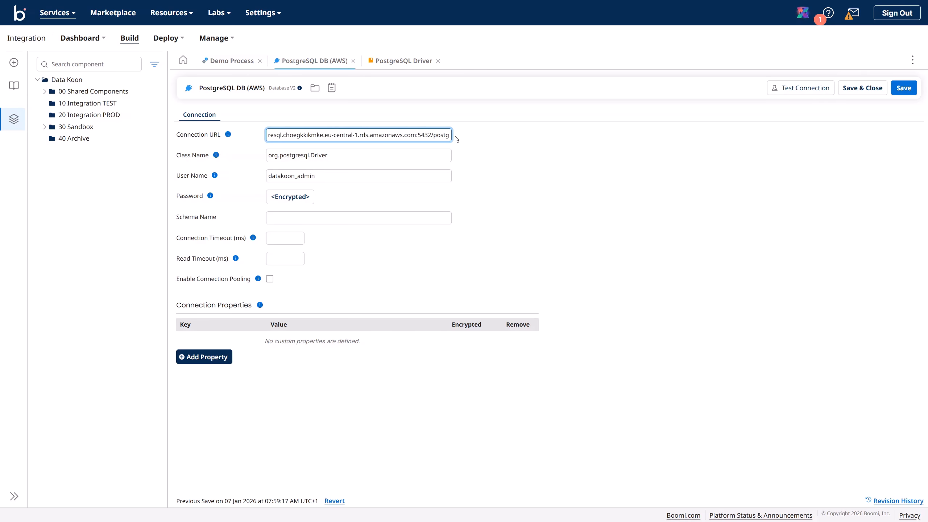
text(?)
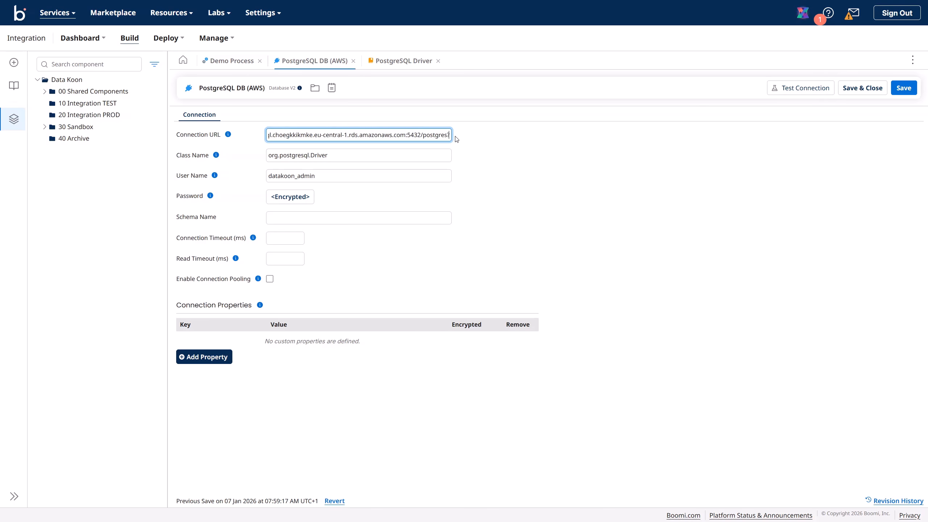
text(ss)
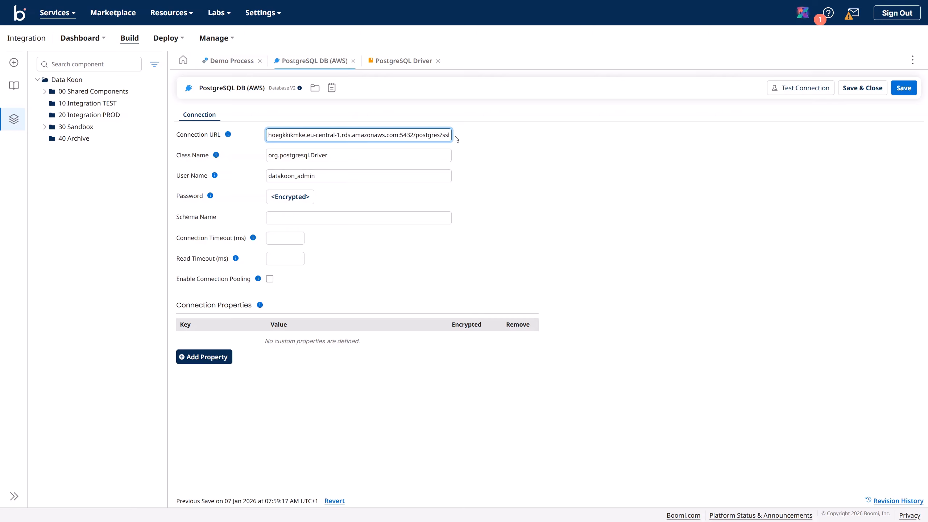
text(lmode=)
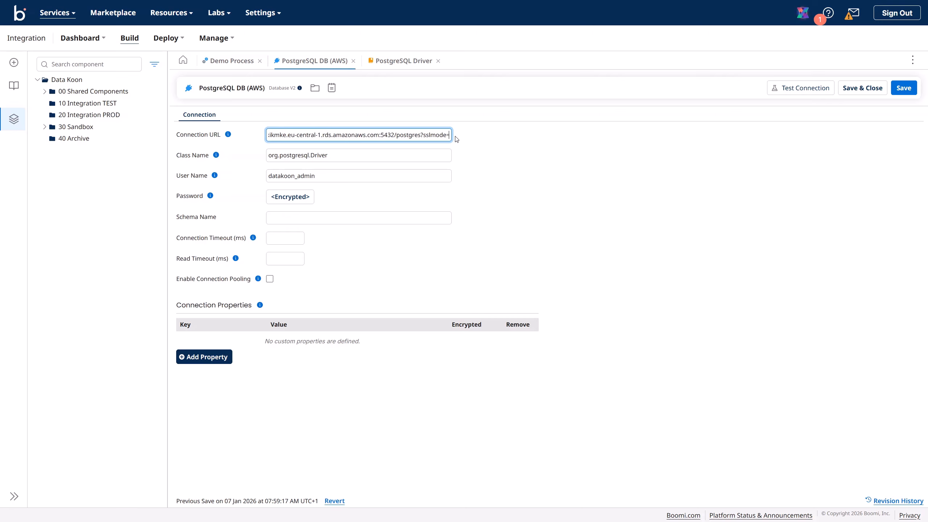
text(allow)
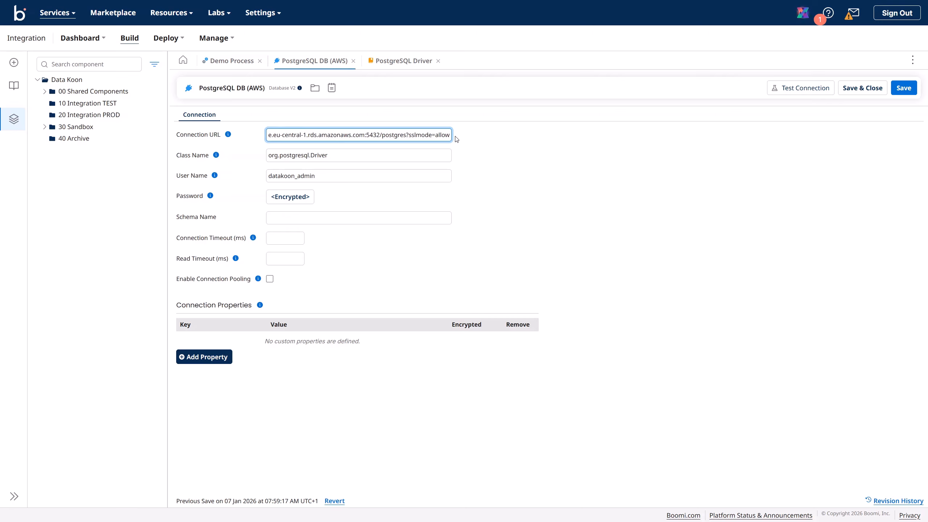
click(299, 215)
text(d)
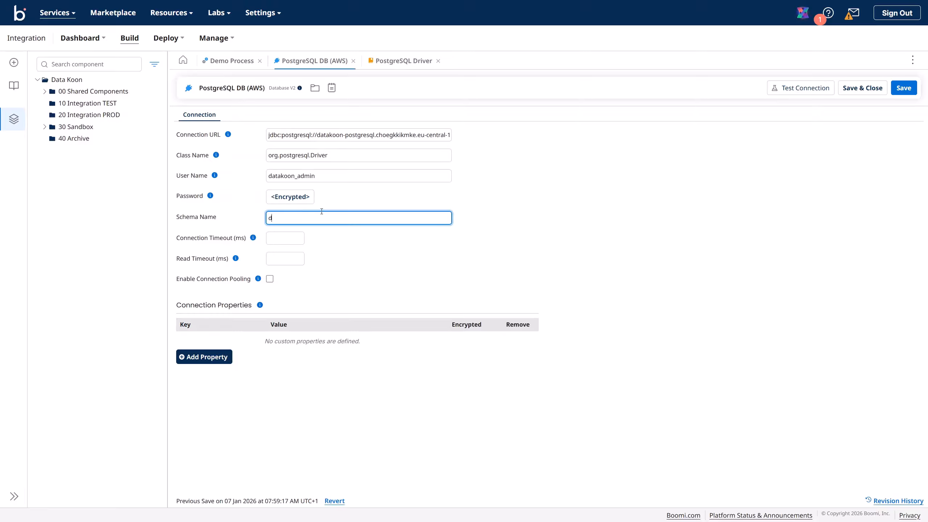
text(atakoon)
click(903, 89)
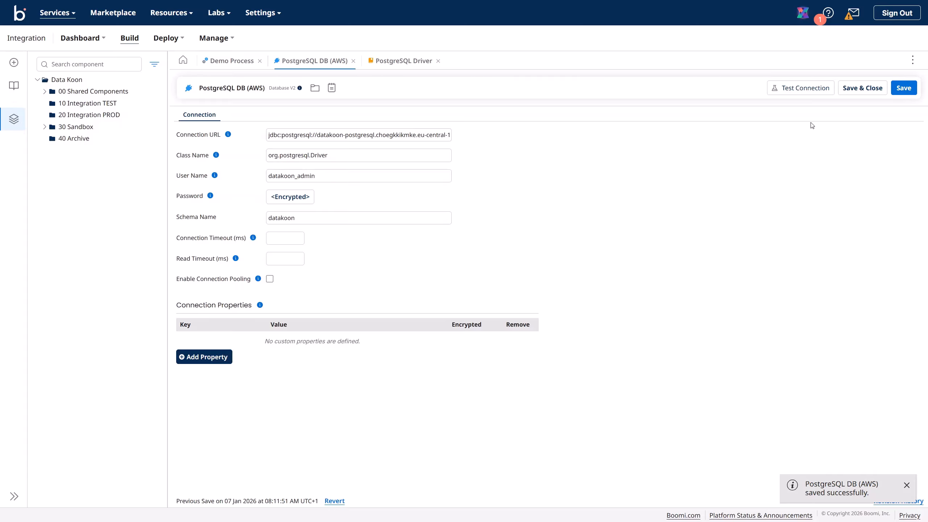
Step: Retest on Data Koon TEST, note the pg_hba.conf no-encryption error, and close it
click(802, 93)
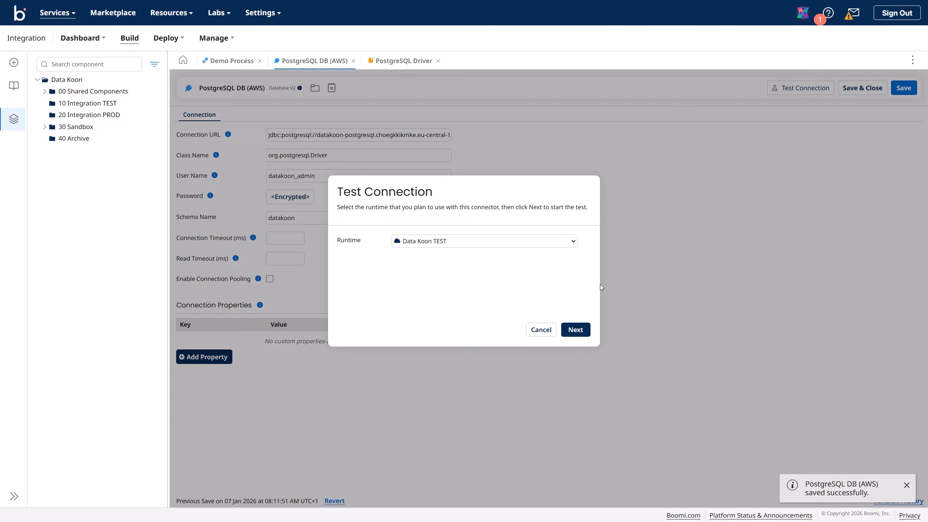
click(576, 329)
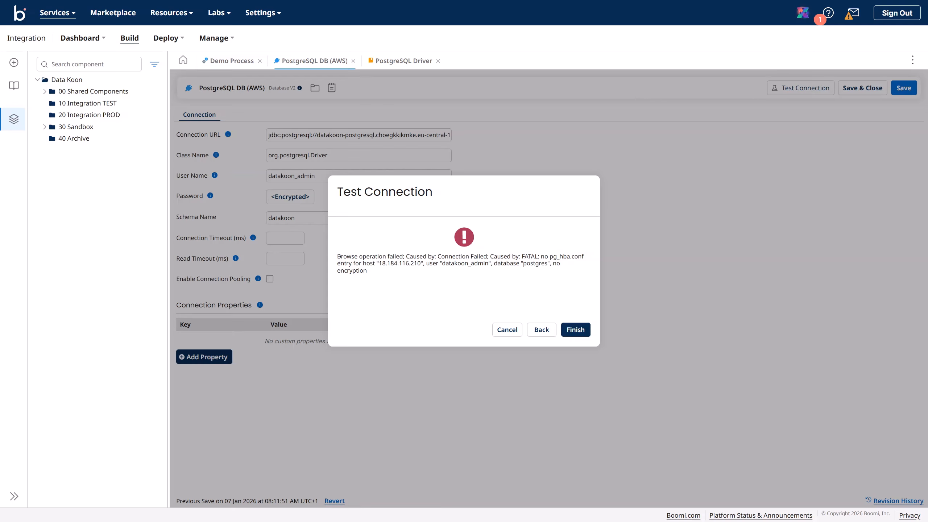
drag(337, 257, 371, 272)
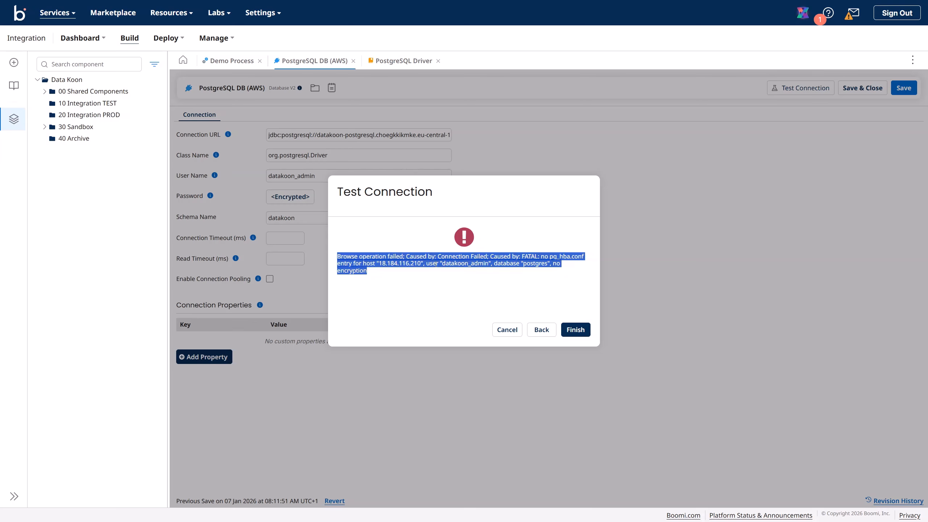
click(488, 265)
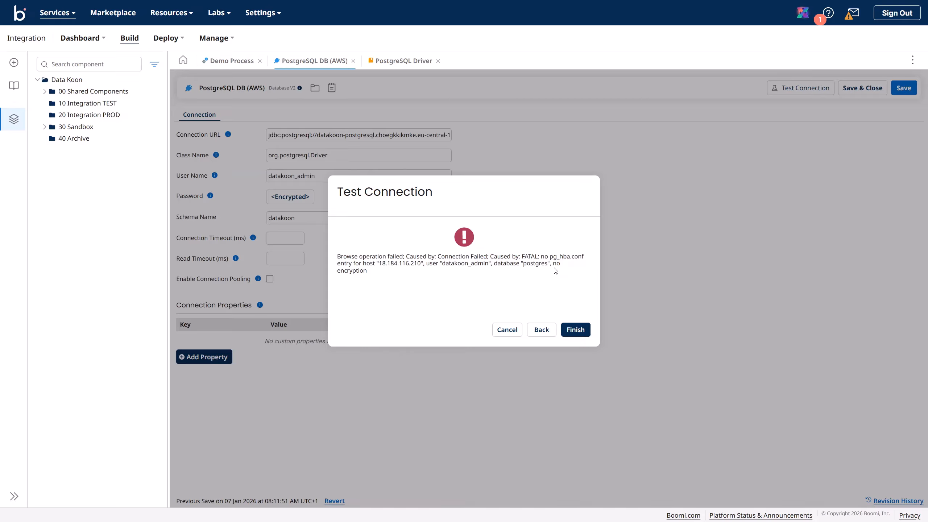
click(580, 333)
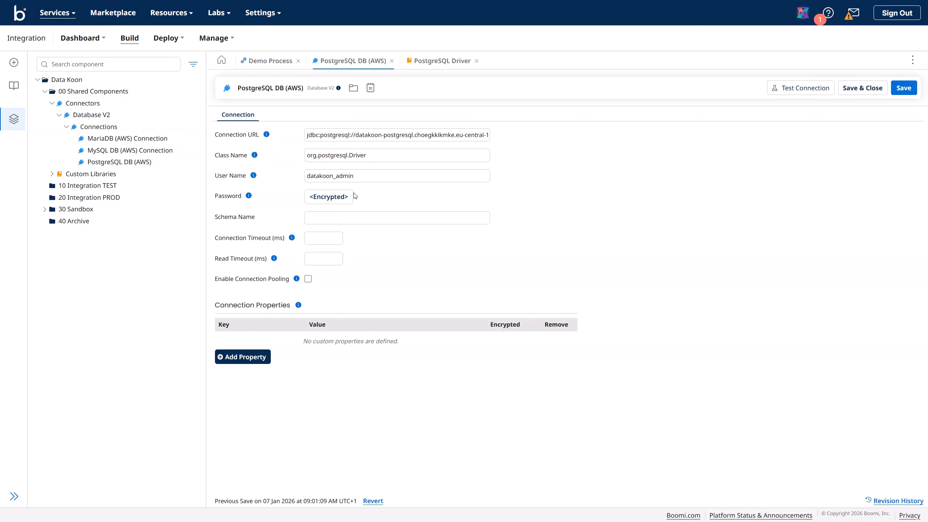
Step: Check the Connection URL ending and retest, getting the postgresql.crt SSL access-denied error
click(338, 135)
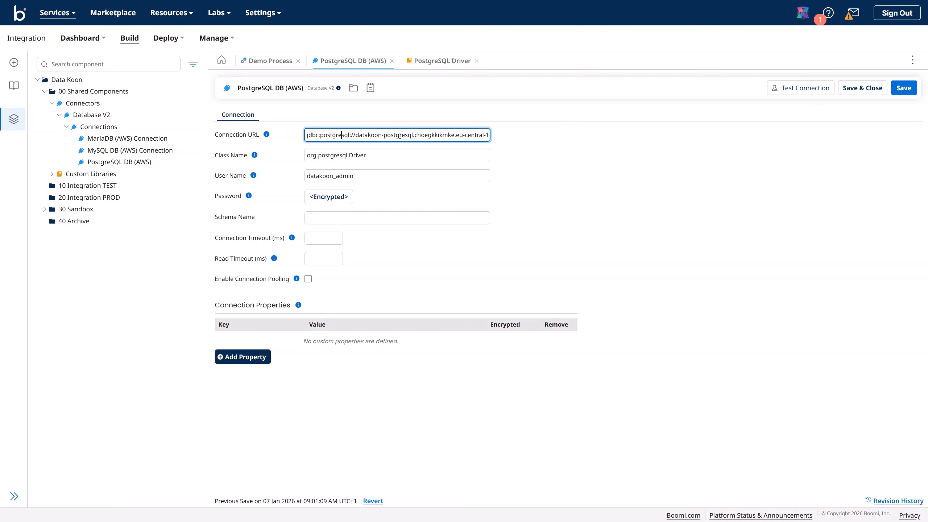
key(Right)
key(Right)
key(Right)
key(Right)
key(Right)
key(Right)
key(Right)
key(Right)
key(Right)
key(Right)
key(Right)
key(Right)
key(Right)
key(Right)
key(Right)
key(Right)
key(Right)
key(Right)
key(Right)
key(Right)
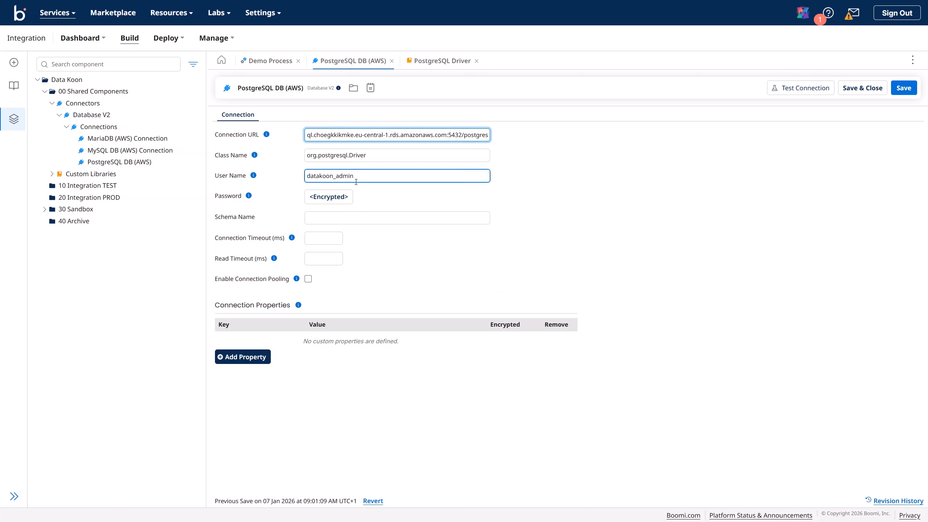
click(799, 92)
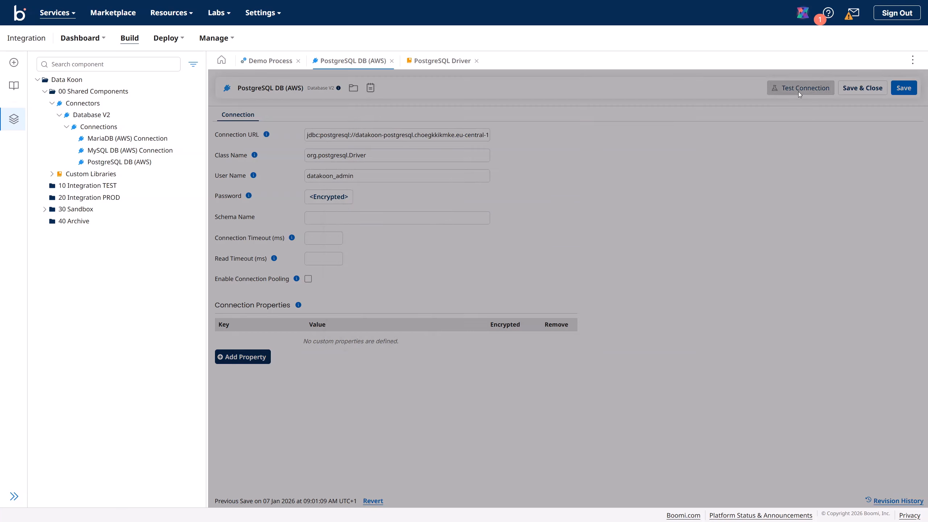
click(576, 331)
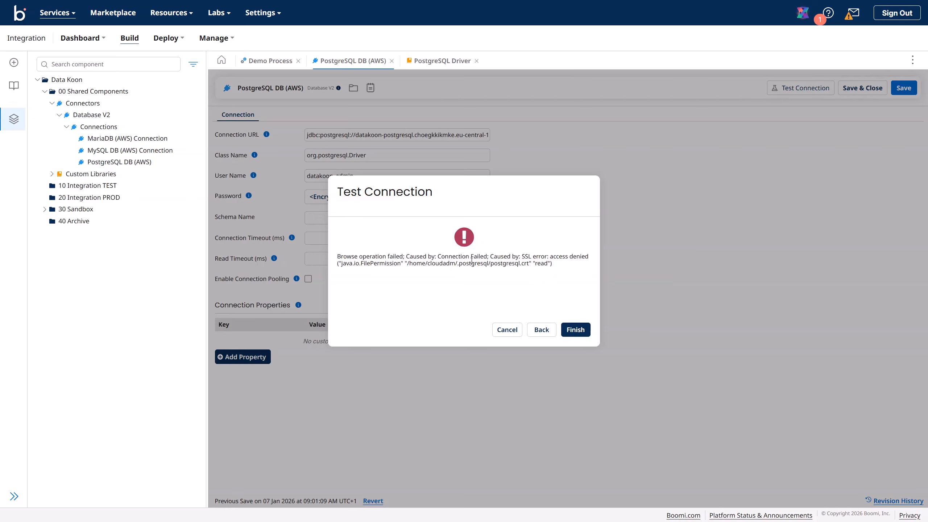
drag(338, 256, 560, 267)
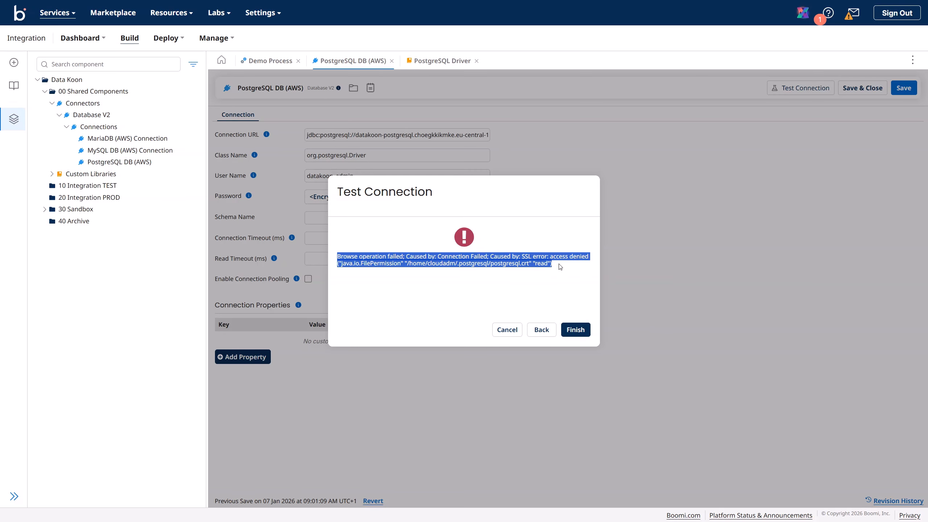
click(532, 289)
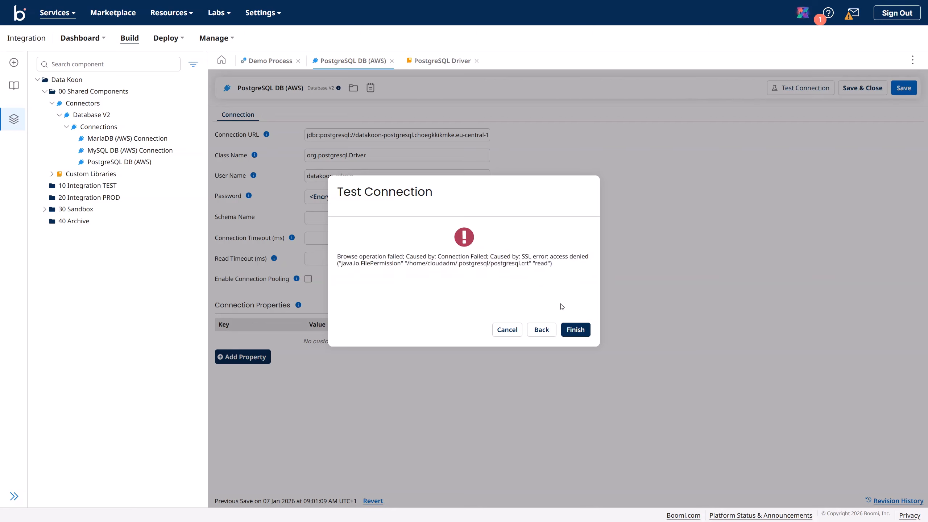
Step: Append ?sslmode=allow to the end of the PostgreSQL DB (AWS) Connection URL
click(575, 330)
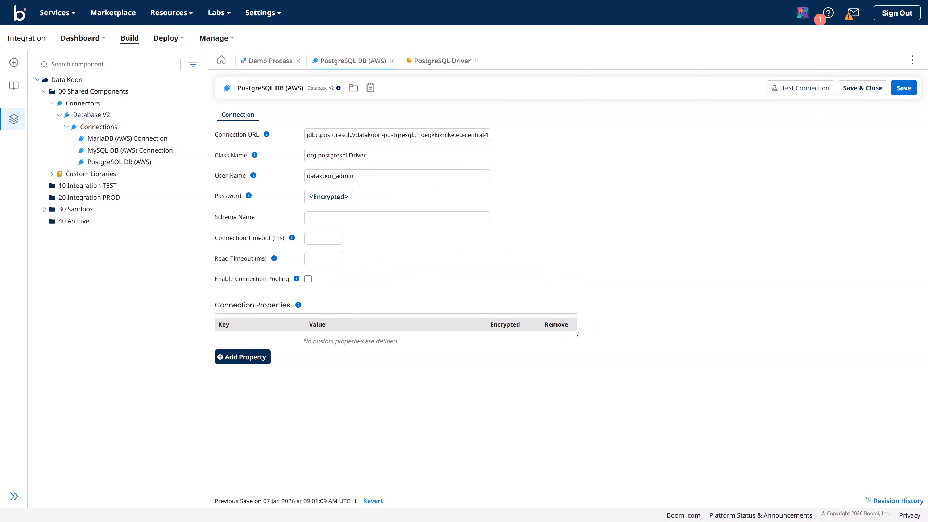
click(485, 136)
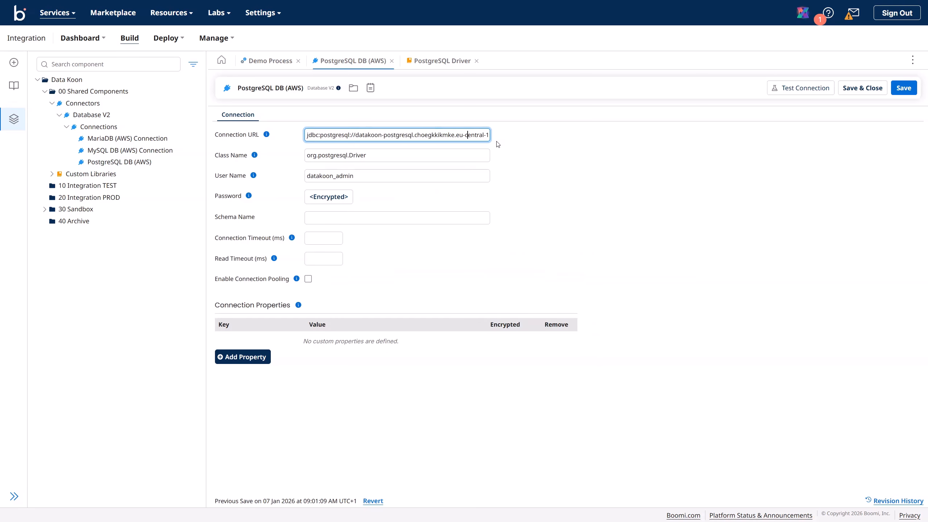
key(Right)
key(Right)
key(Right)
key(Right)
key(Right)
key(Right)
key(Right)
key(Right)
key(Right)
key(Right)
key(Right)
key(Right)
key(Right)
key(Right)
key(Right)
key(Right)
key(Right)
key(Right)
key(Right)
key(Right)
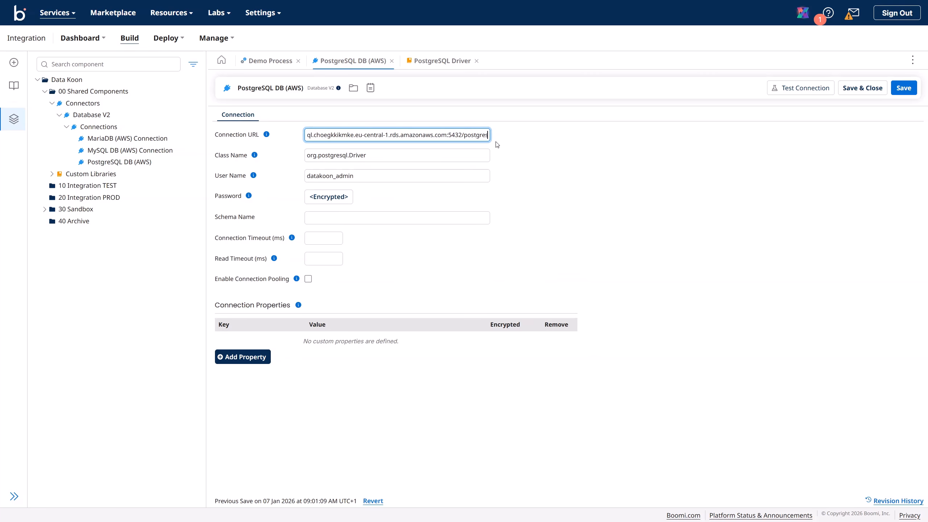
text(?)
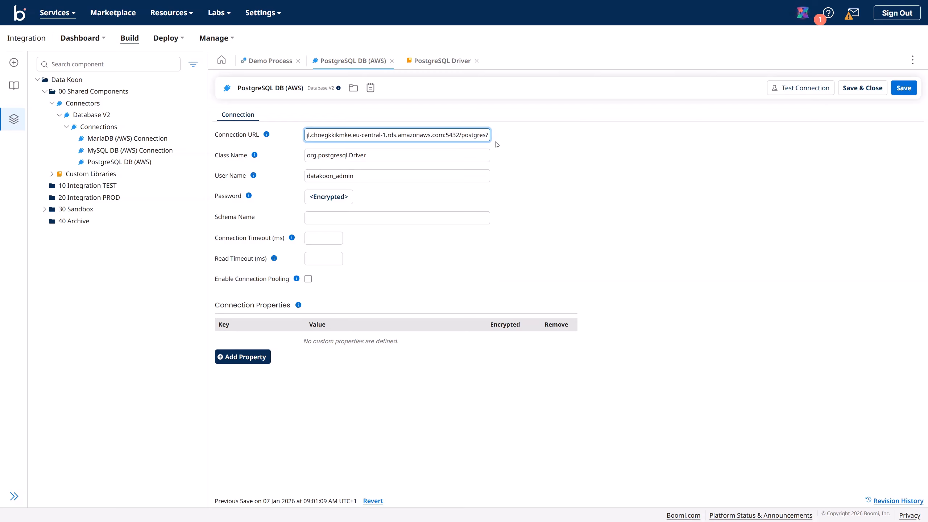
text(ssl)
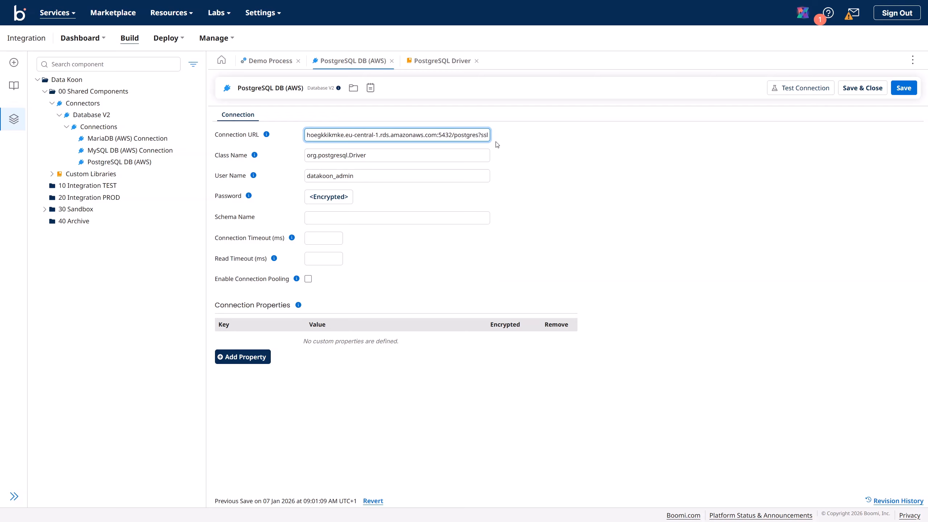
text(mode)
text(=)
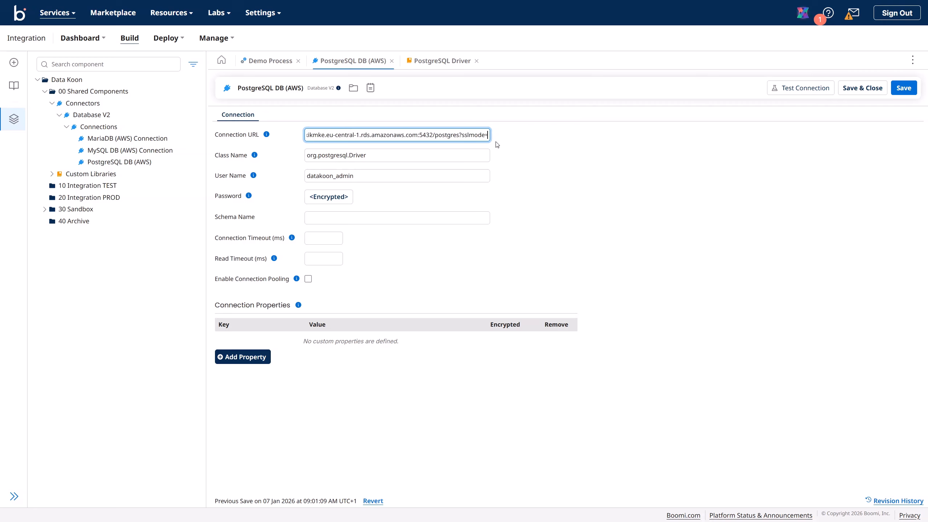
text(allow)
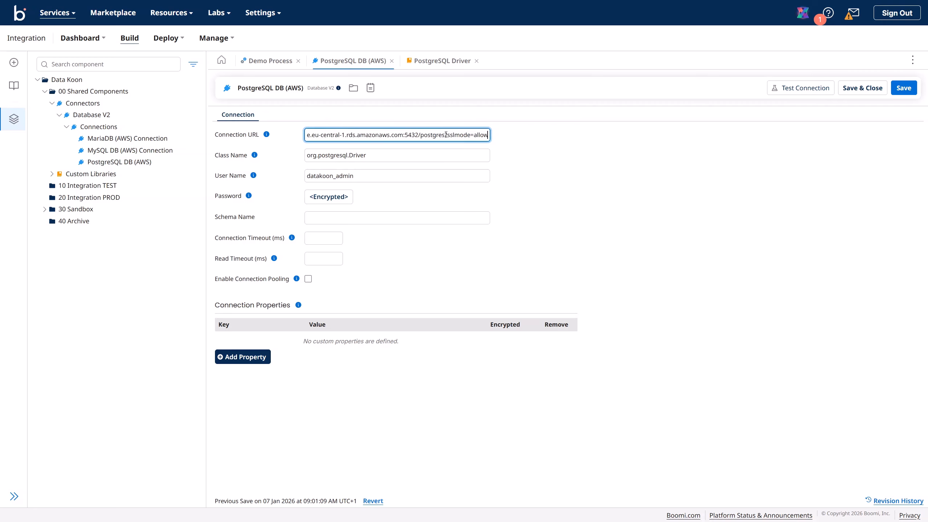
drag(448, 138, 497, 140)
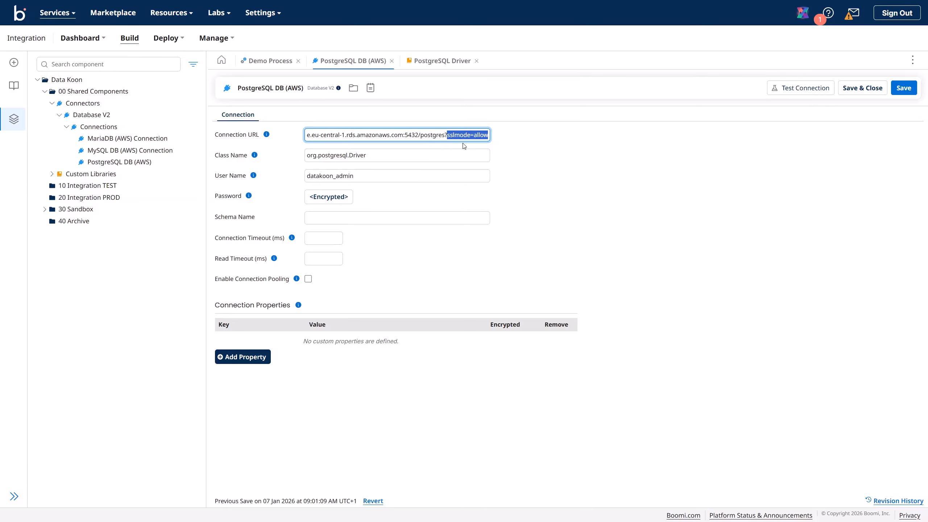
click(450, 135)
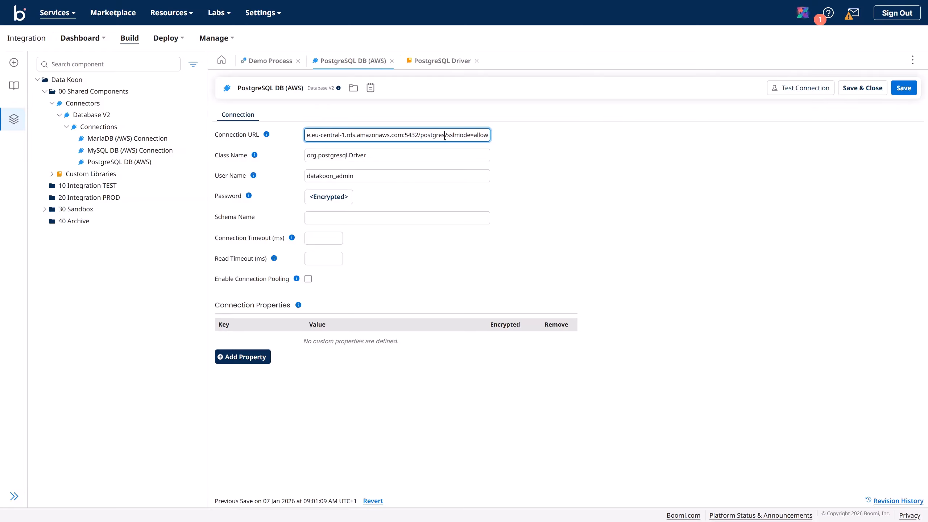
drag(444, 135, 493, 140)
click(627, 162)
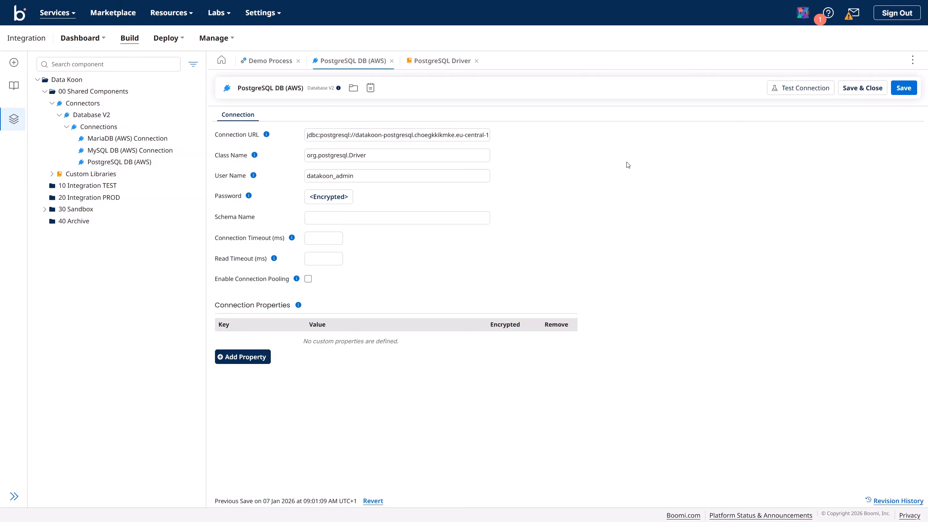
Step: Save, test successfully on Data Koon TEST, and close the PostgreSQL DB (AWS) and Driver tabs
click(908, 94)
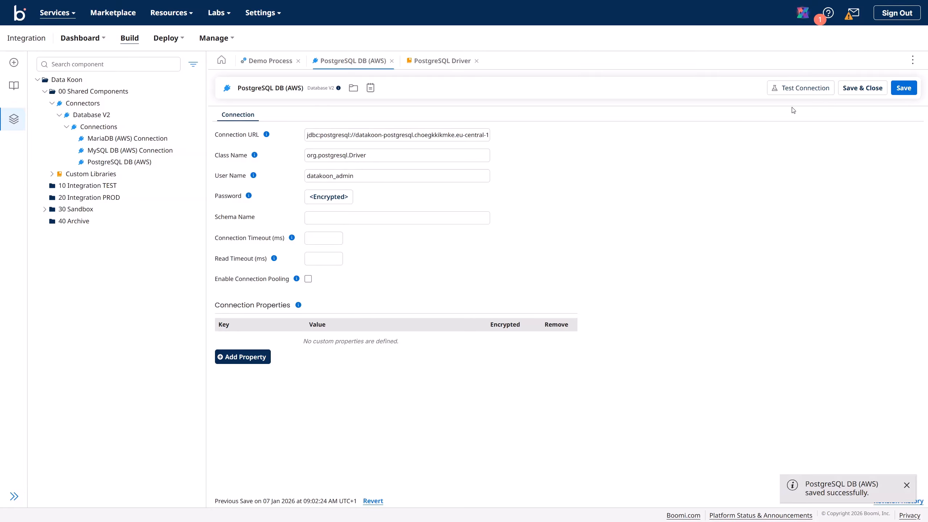
click(798, 89)
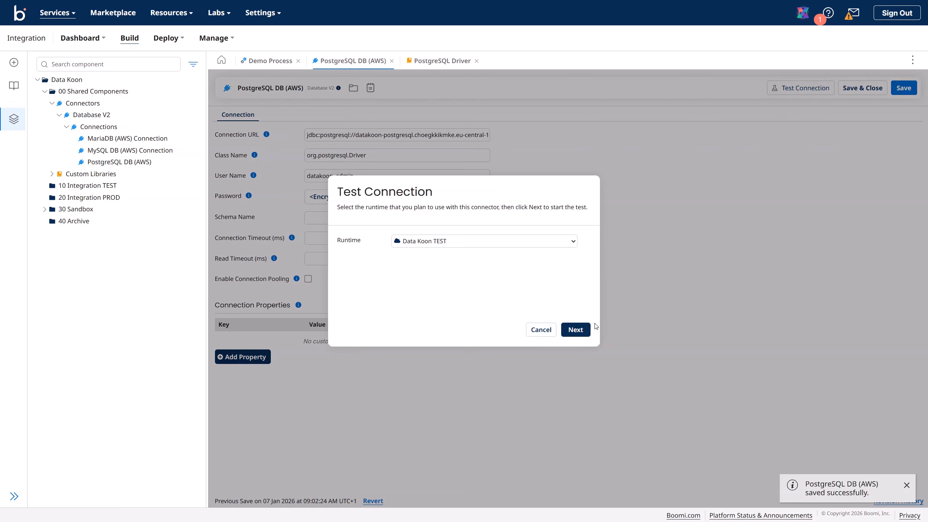
click(575, 329)
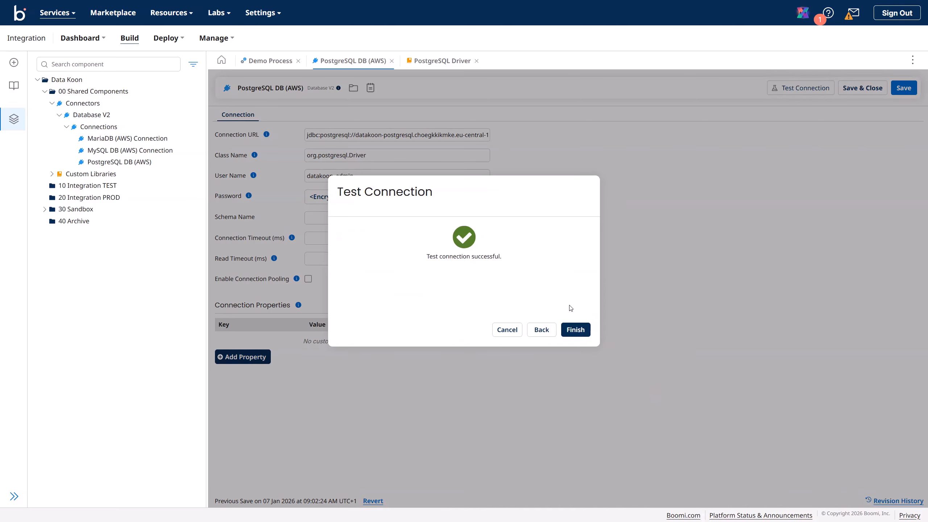
click(576, 331)
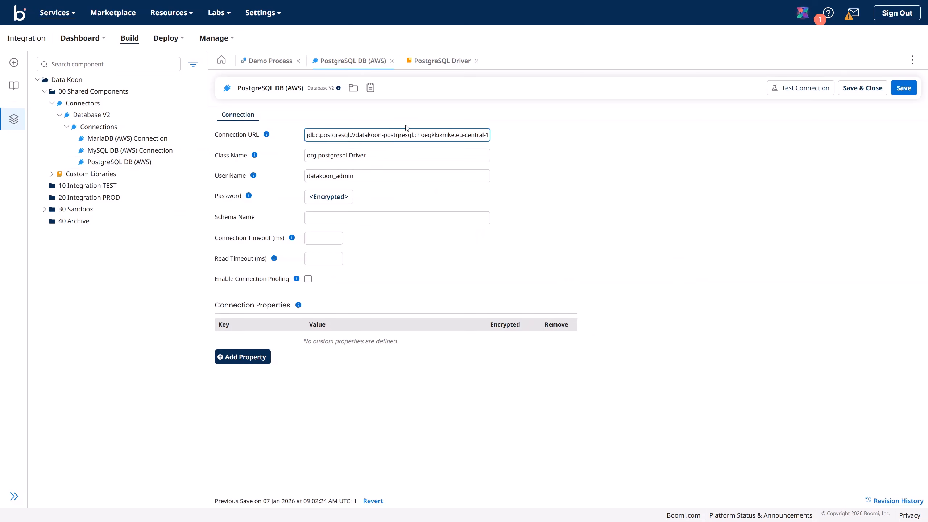
click(391, 61)
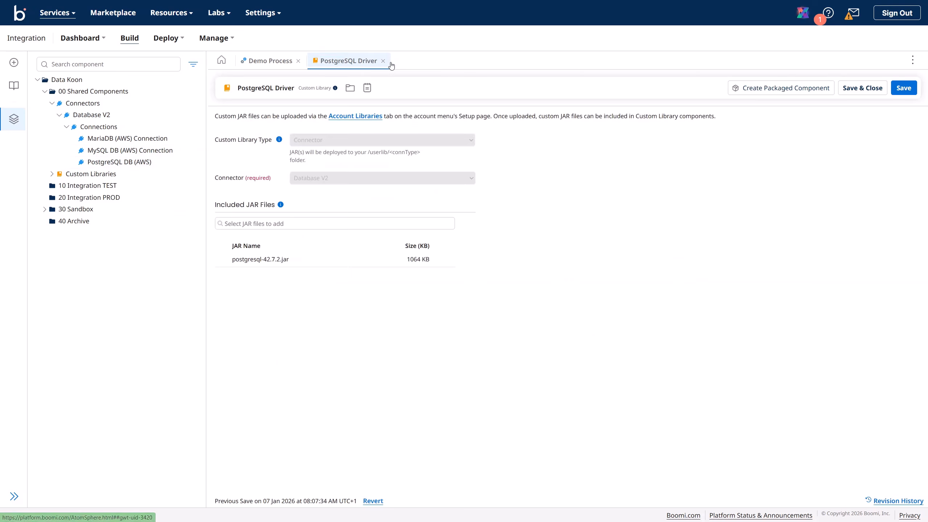
click(383, 61)
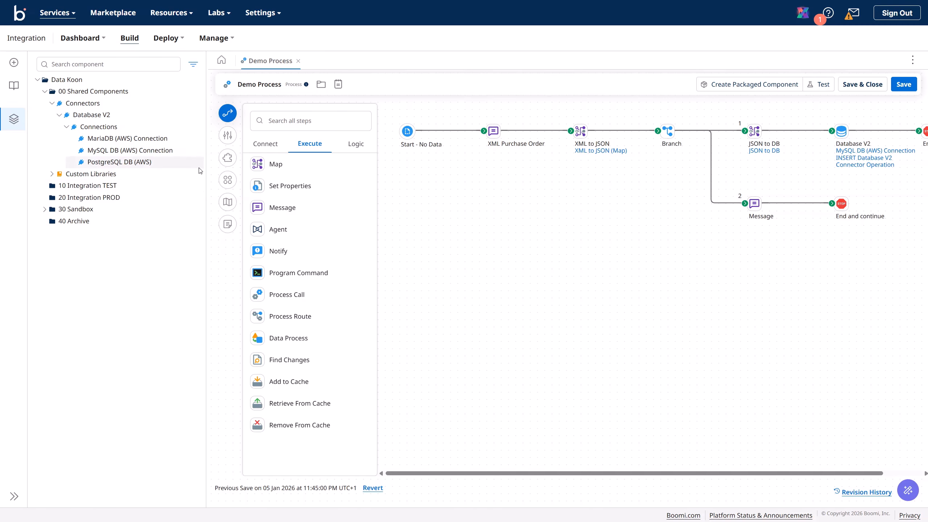
Step: Create a new Connection component with the Database V2 connector in 00 Shared Components
click(195, 92)
click(220, 101)
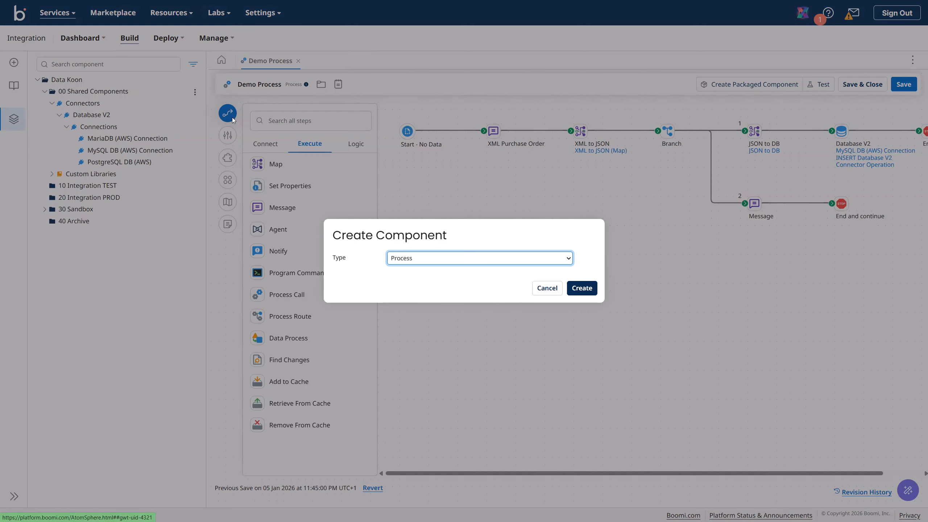
click(411, 260)
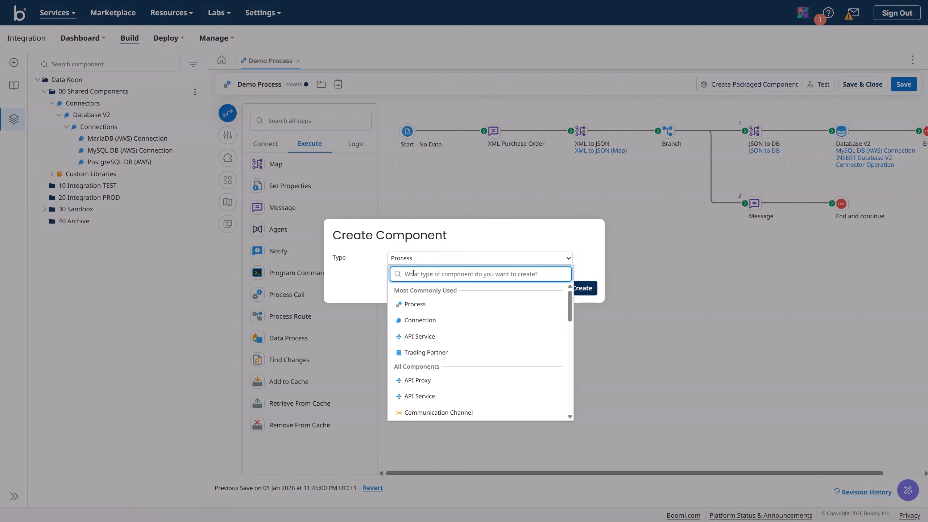
click(423, 328)
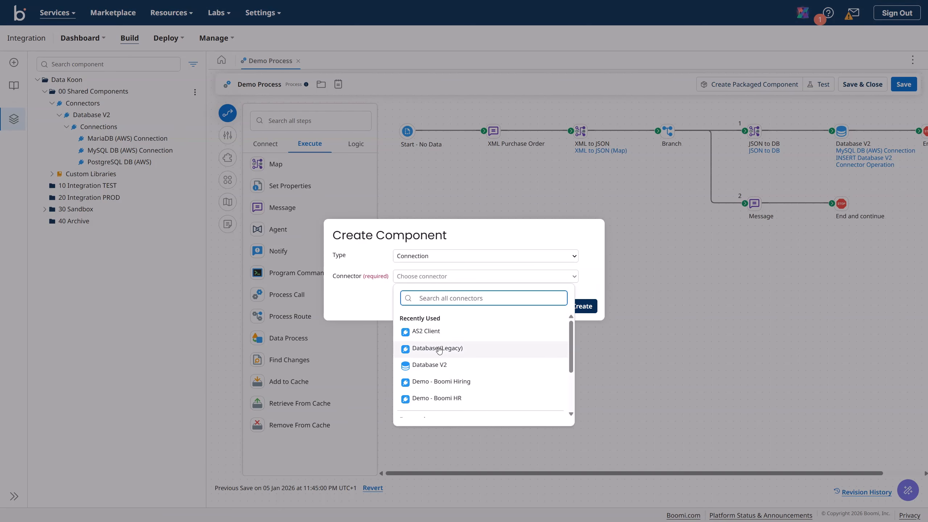
click(436, 363)
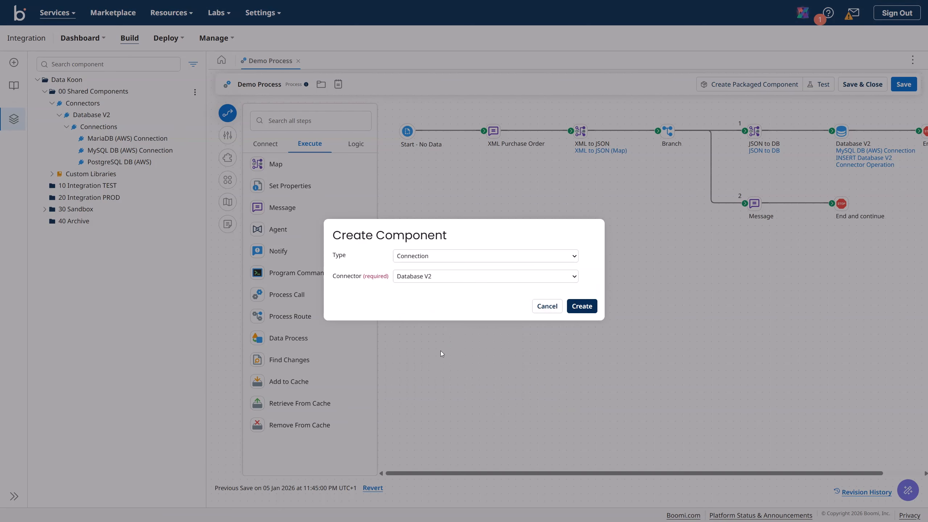
click(582, 306)
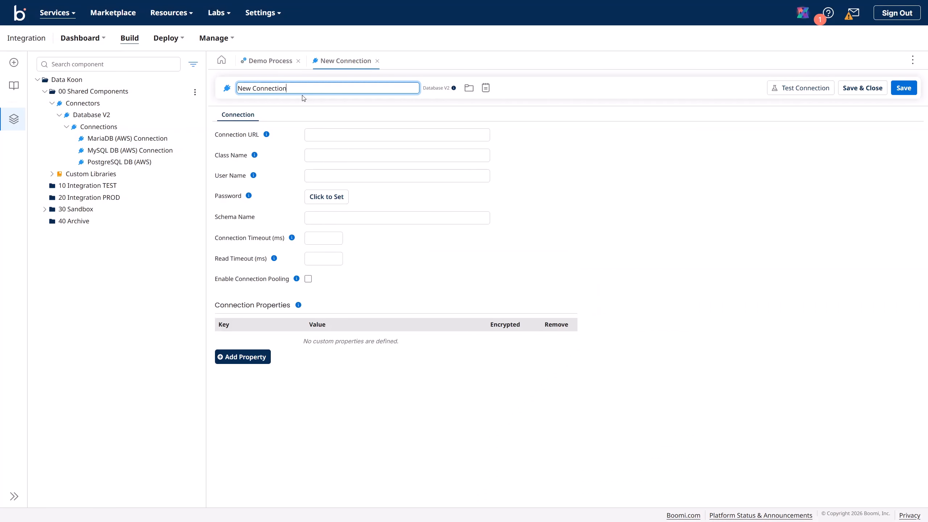
Step: Name the connection Microsoft SQL DB (AWS) and save it
text(Mic)
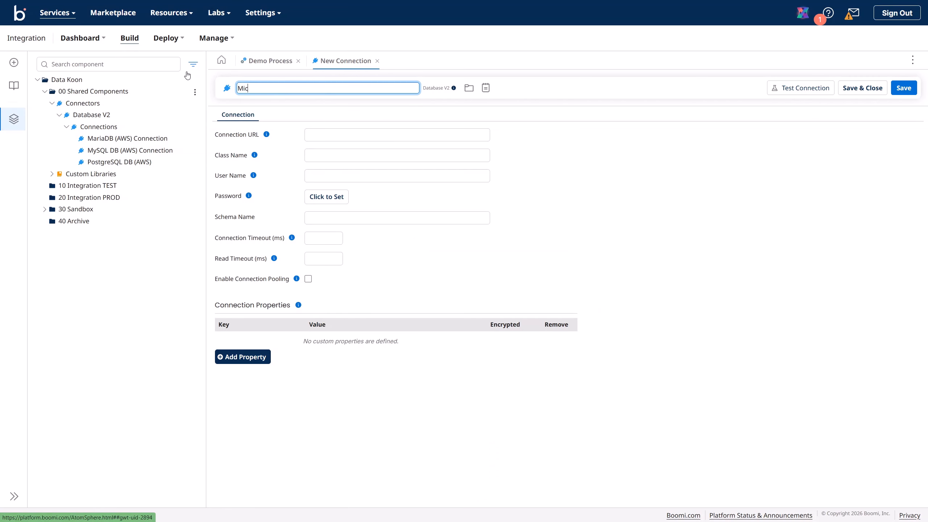
text(rosof)
text(t SQL )
text(Server)
key(BackSpace)
key(BackSpace)
key(BackSpace)
key(BackSpace)
key(BackSpace)
text(DB (AWS)
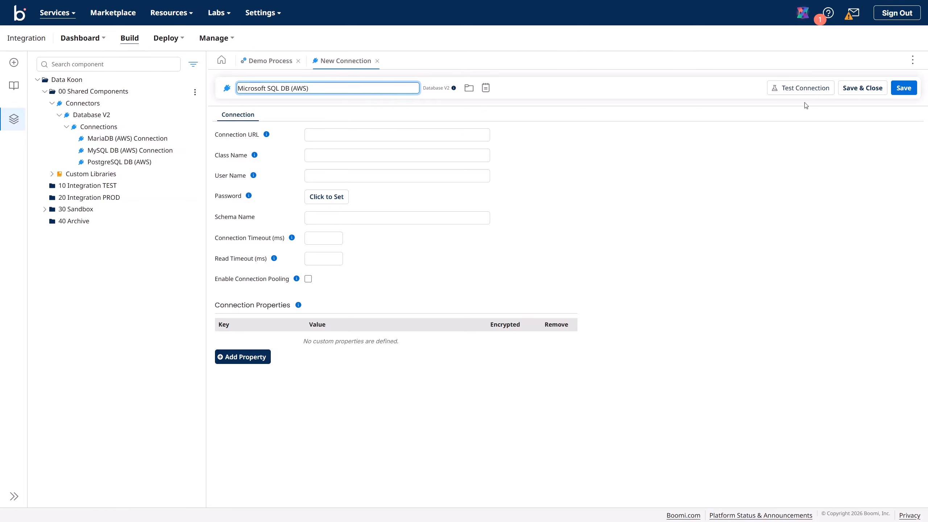
click(904, 91)
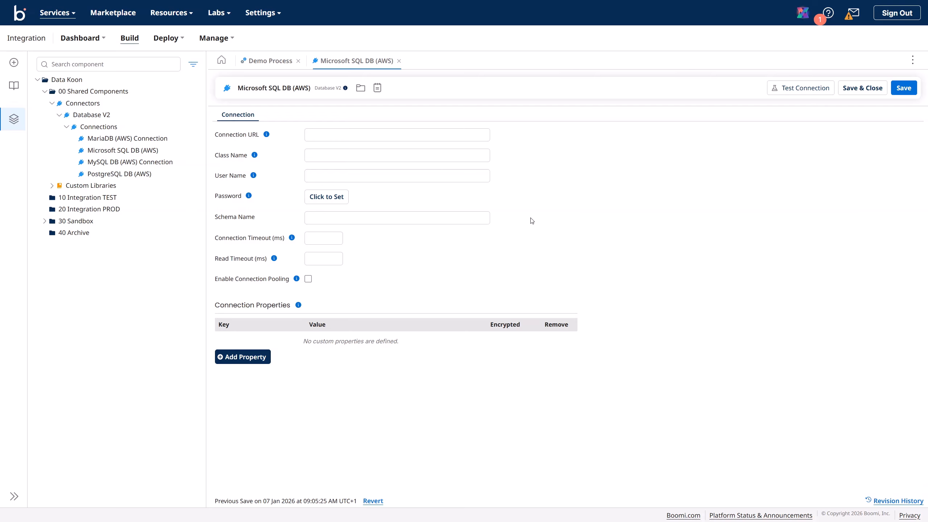
Step: Paste the jdbc:sqlserver URL and com.microsoft.sqlserver.jdbc.SQLServerDriver as the Class Name
click(387, 136)
key(ctrl+v)
click(349, 151)
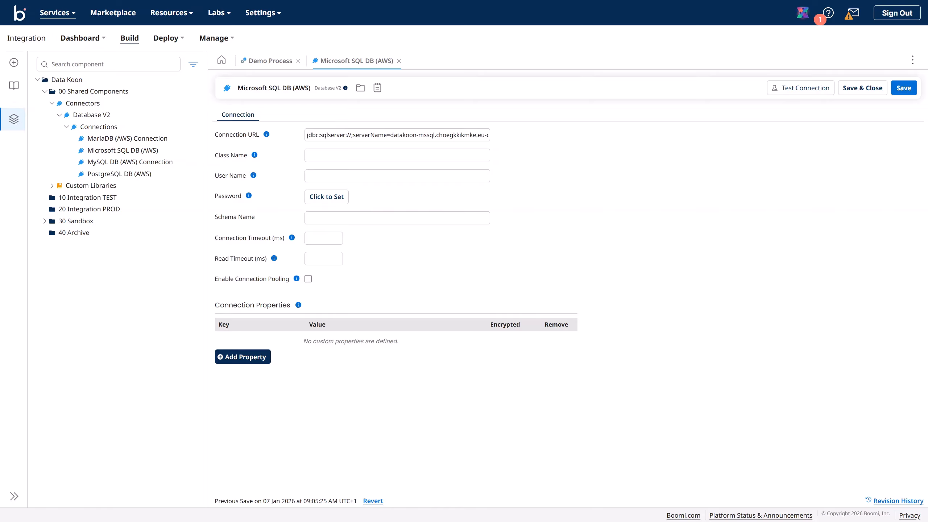
click(350, 157)
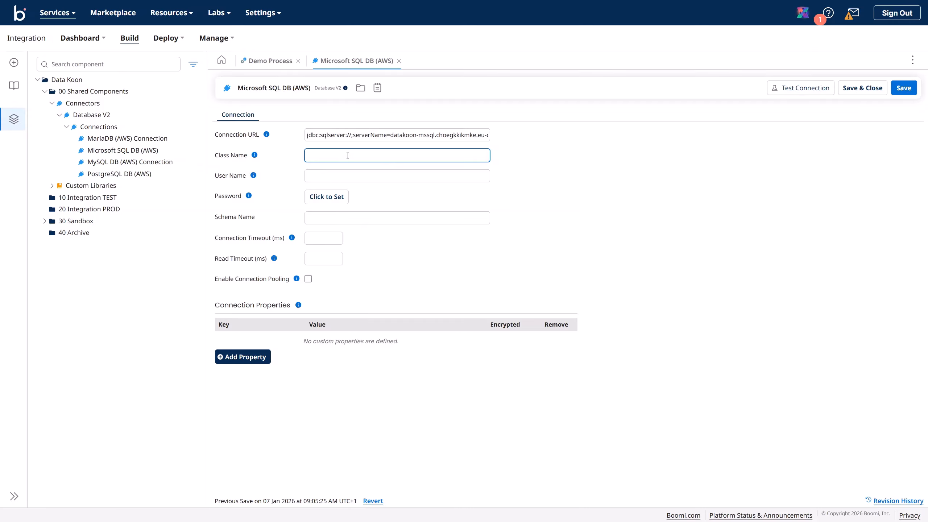
text(com.microsoft.sqlserver.jdbc.SQLServerDriver)
Step: Enter the database user name and password, then save the connection
click(340, 179)
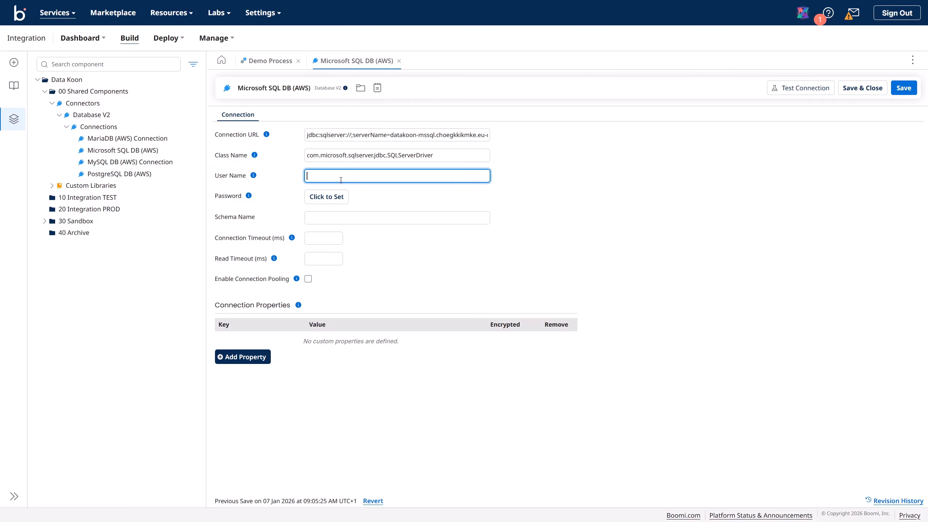
text(datakoon_admin)
click(327, 196)
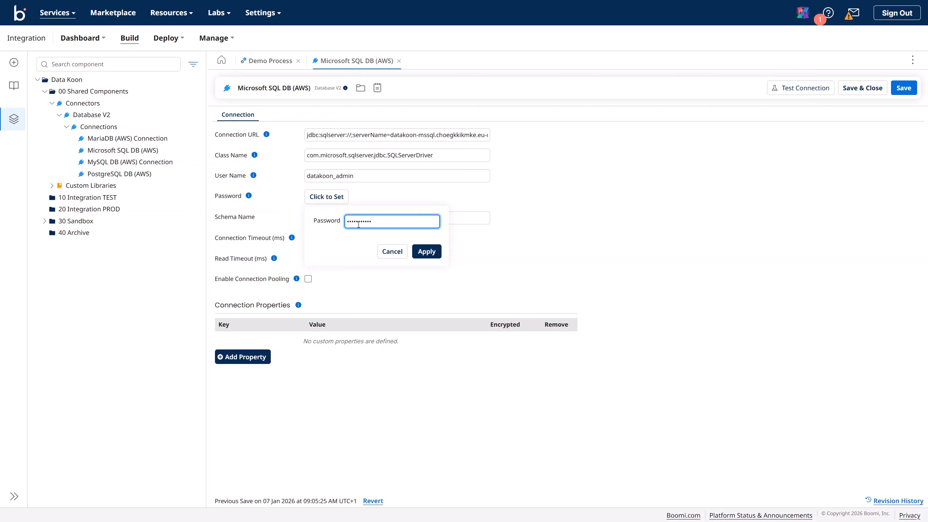
click(425, 251)
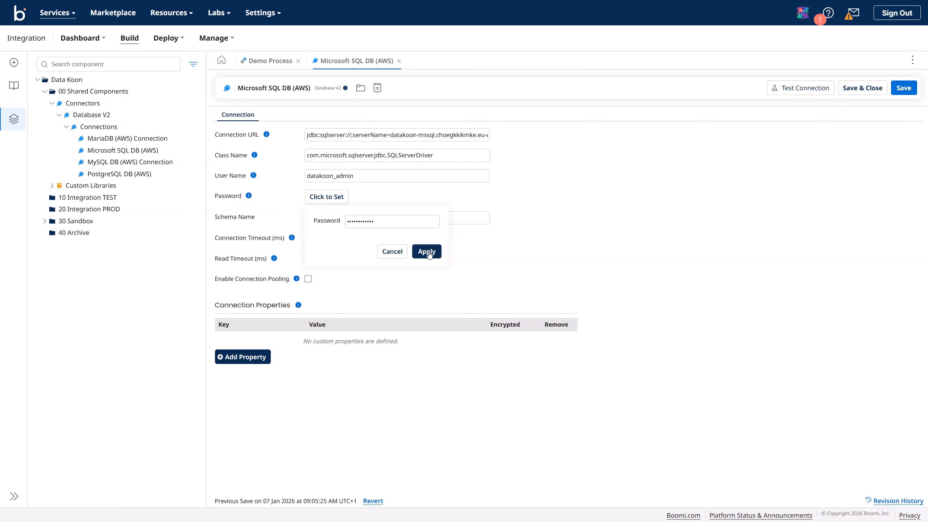
click(412, 224)
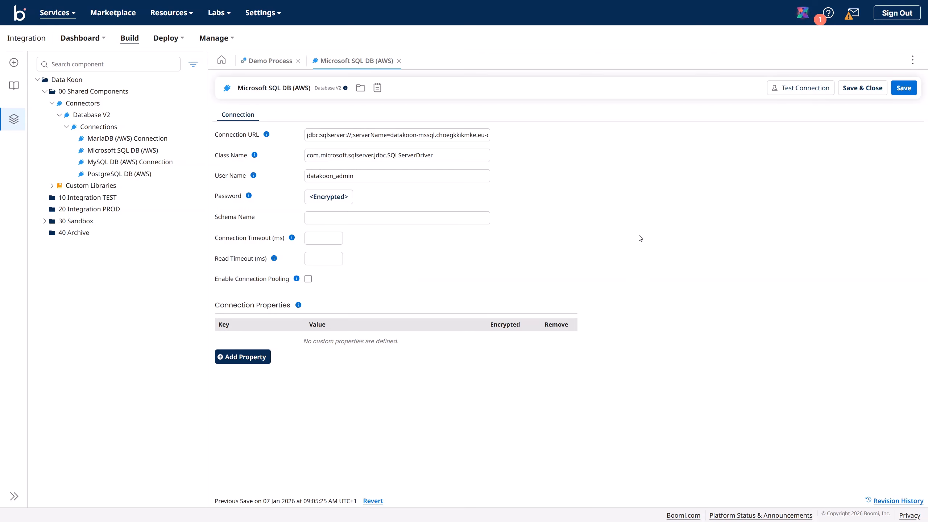
click(900, 93)
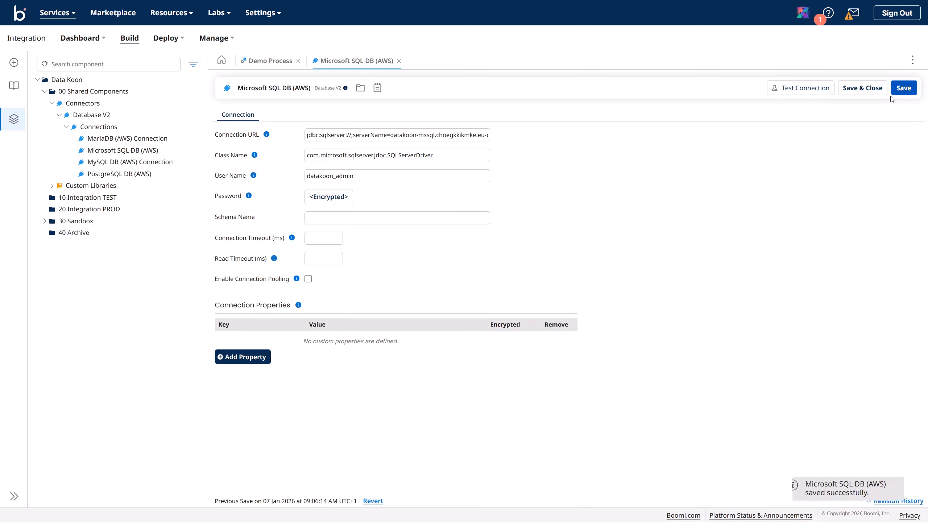
Step: Test Microsoft SQL DB (AWS) on Data Koon TEST, read the 'Failed Loading the class' error, and close it
click(805, 90)
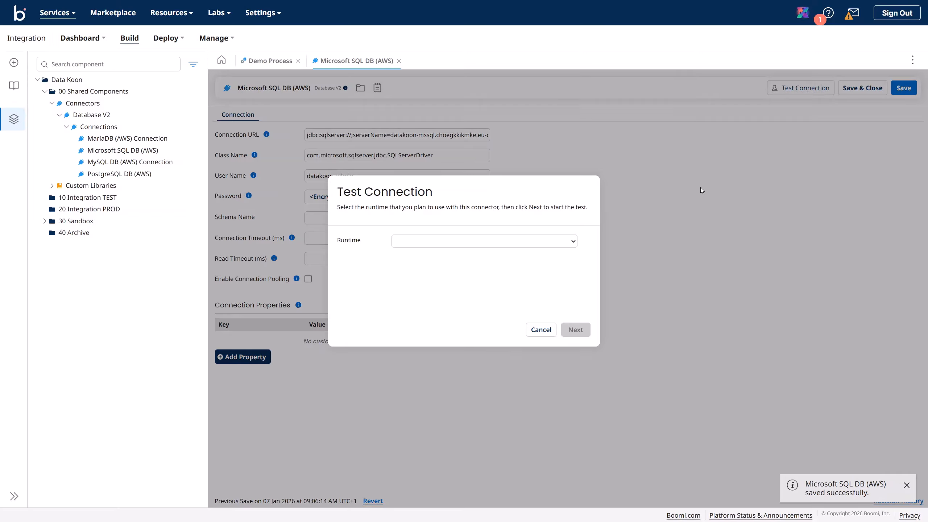
click(539, 243)
click(486, 282)
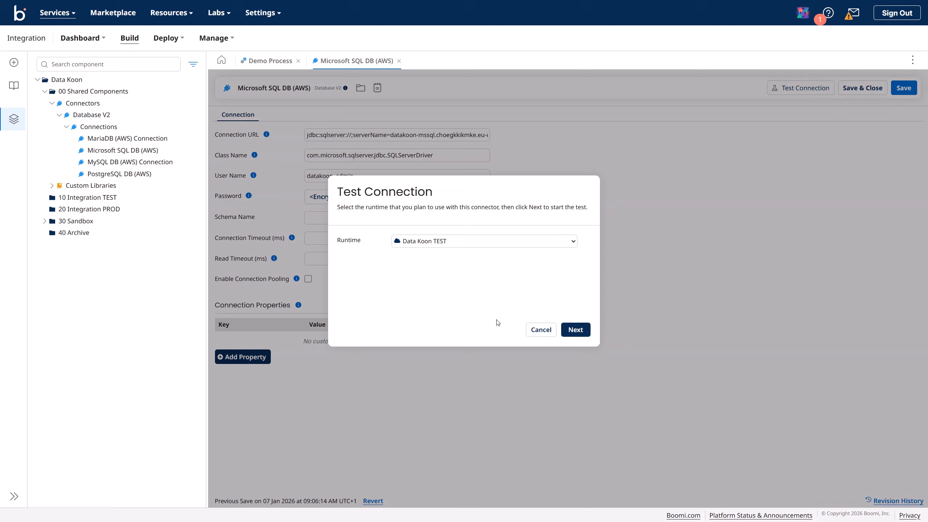
click(575, 330)
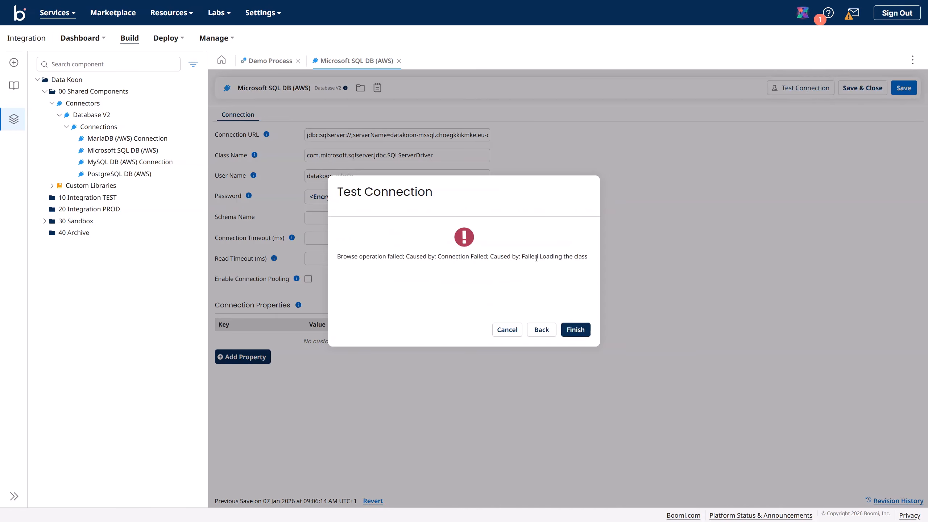
click(582, 330)
click(389, 221)
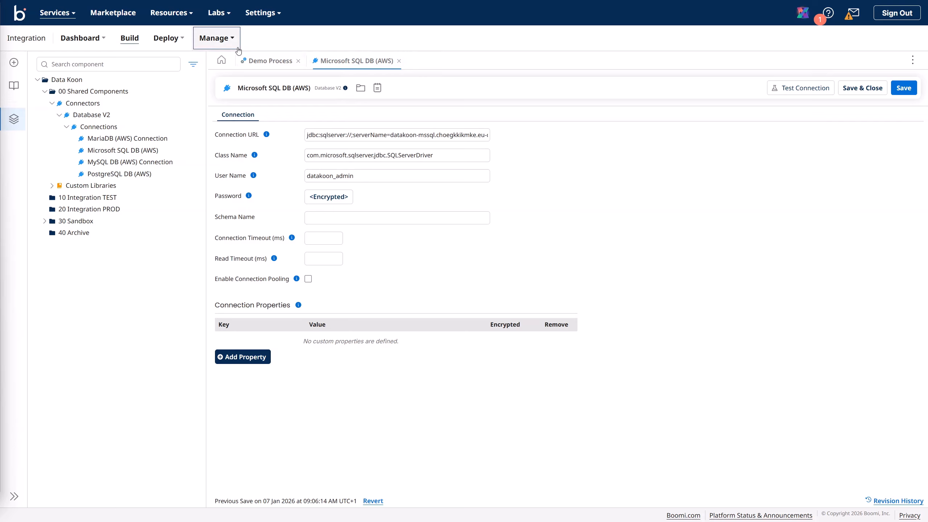
Step: Go to Account Libraries under Settings > Account Information and Setup
click(262, 12)
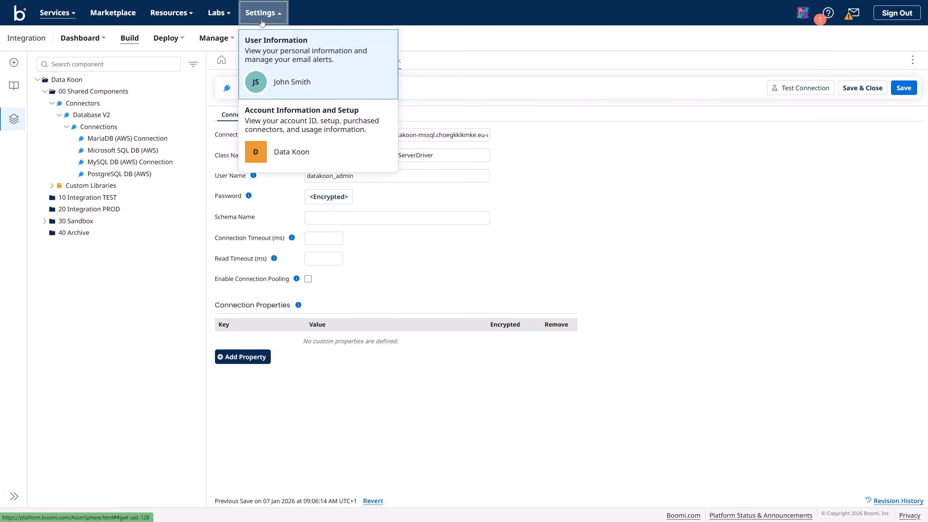
click(285, 124)
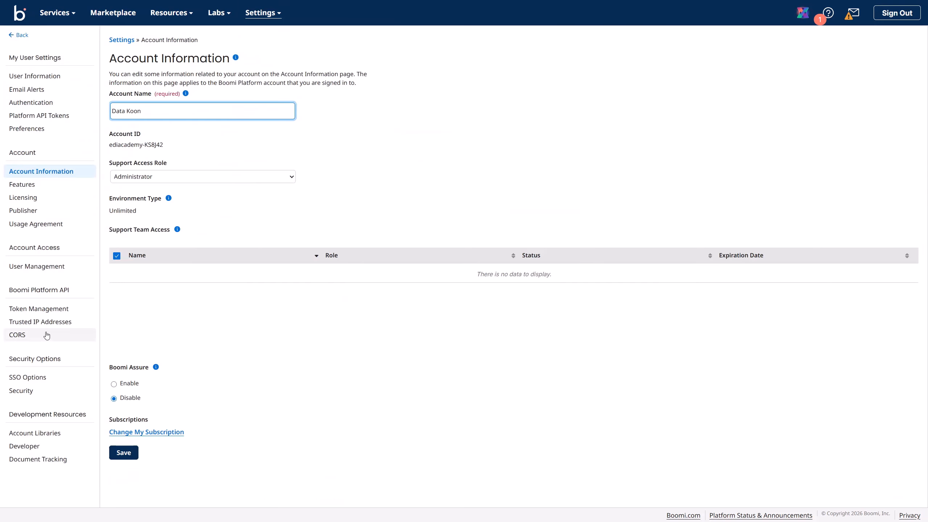
click(53, 433)
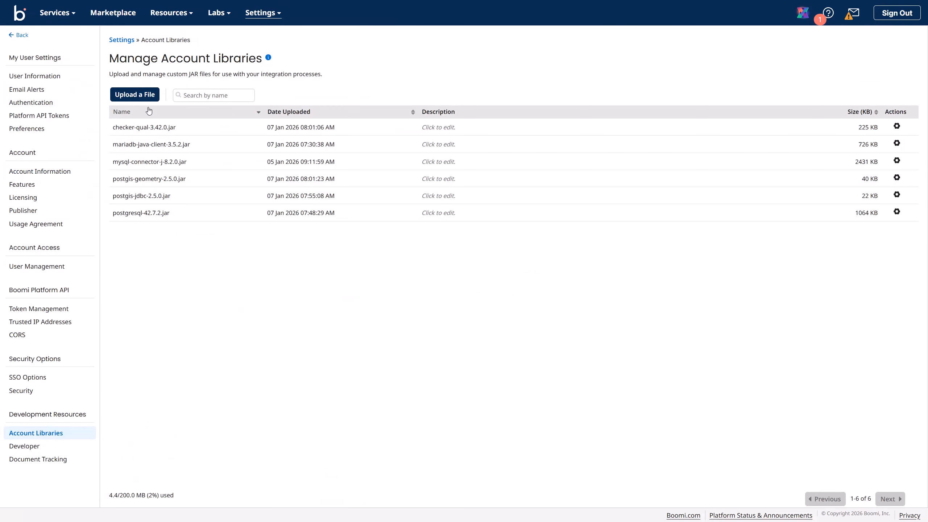
Step: Upload mssql-jdbc-13.2.1.jre11.jar from the Install\ms sql folder to Account Libraries
click(142, 95)
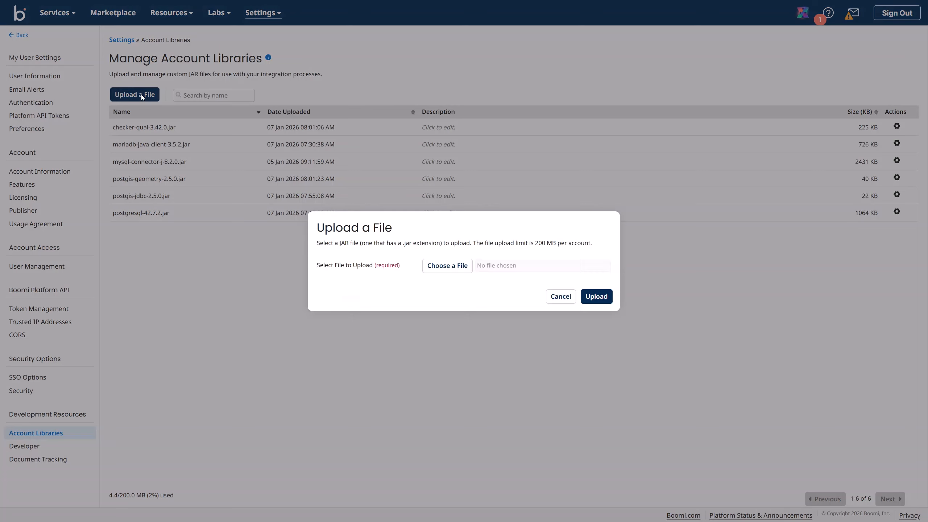
click(446, 263)
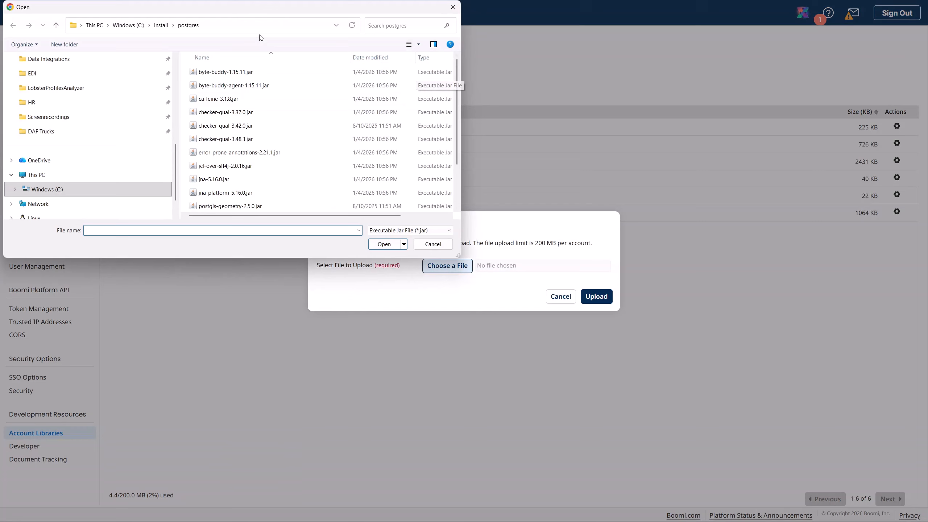
click(161, 25)
double_click(211, 126)
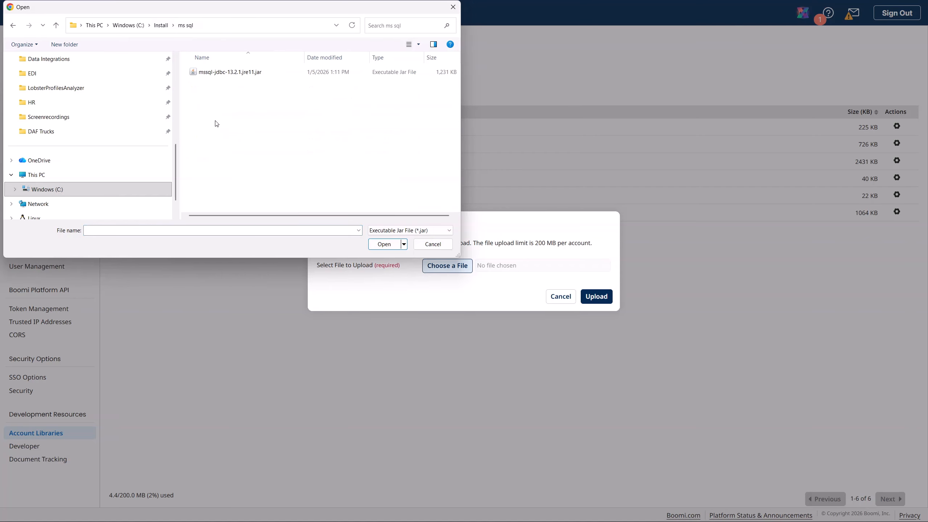
click(238, 73)
click(383, 245)
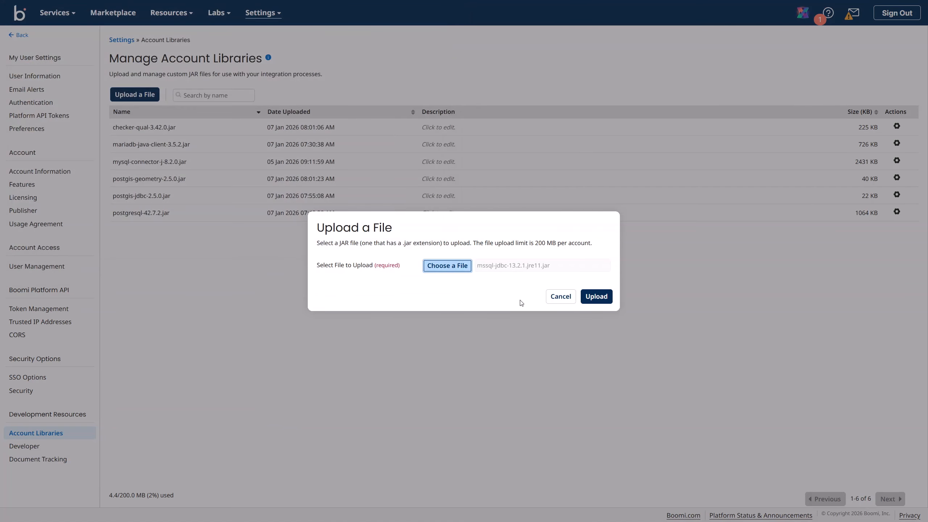
click(596, 297)
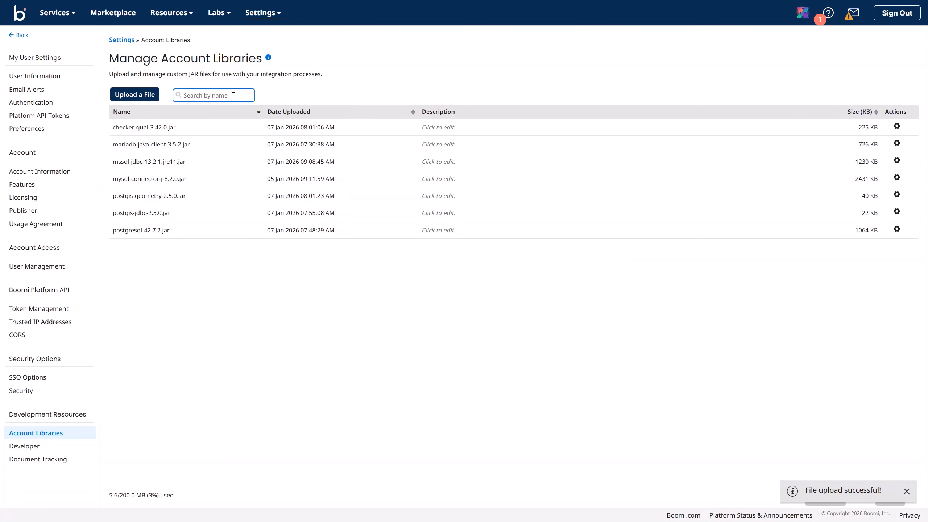
click(262, 21)
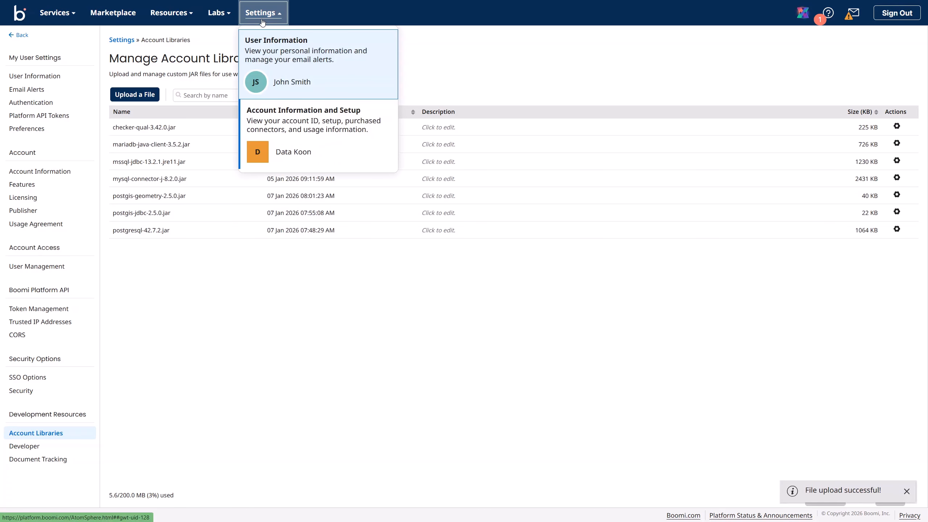
Step: Create a new Custom Library component in the 00 Shared Components folder
click(71, 15)
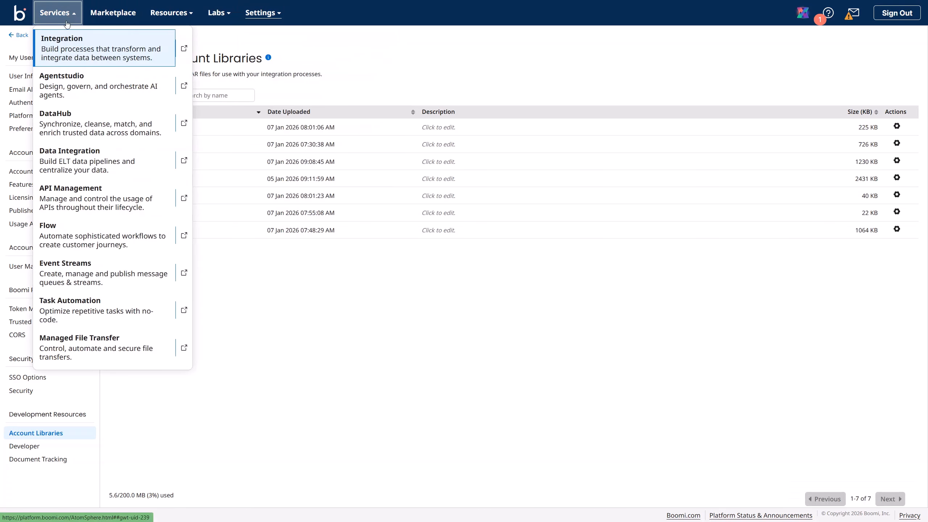
click(62, 37)
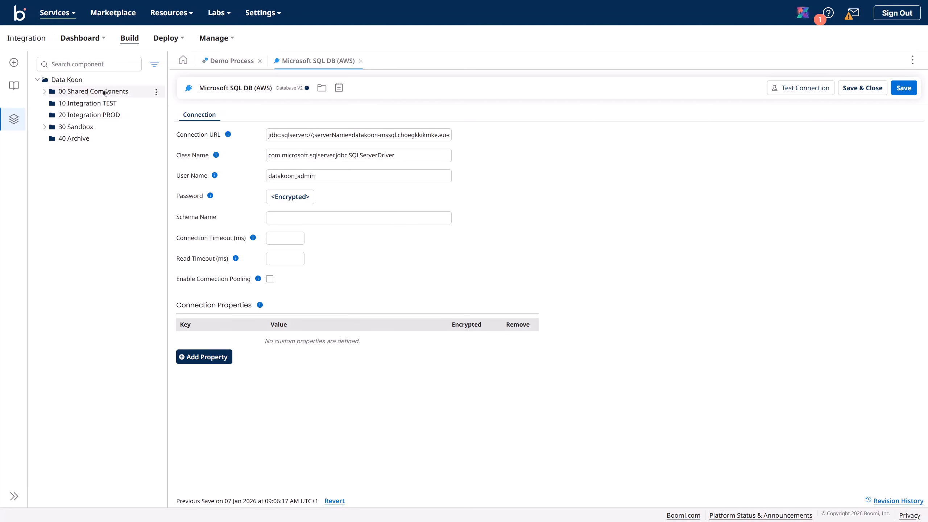
click(156, 92)
click(165, 105)
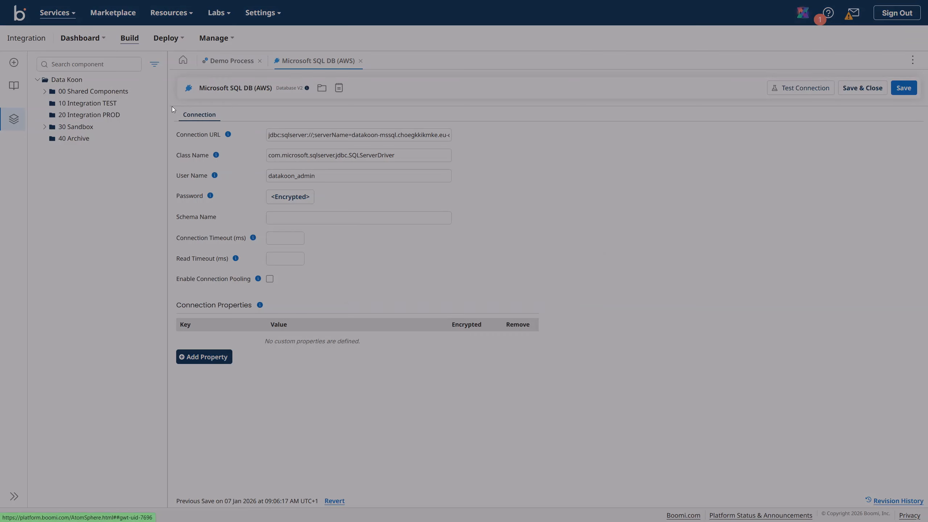
click(415, 258)
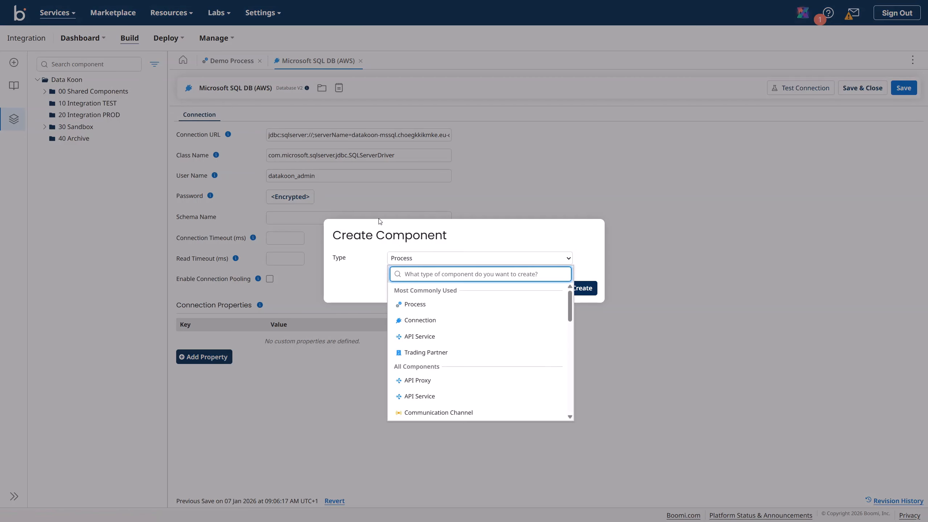
text(custom)
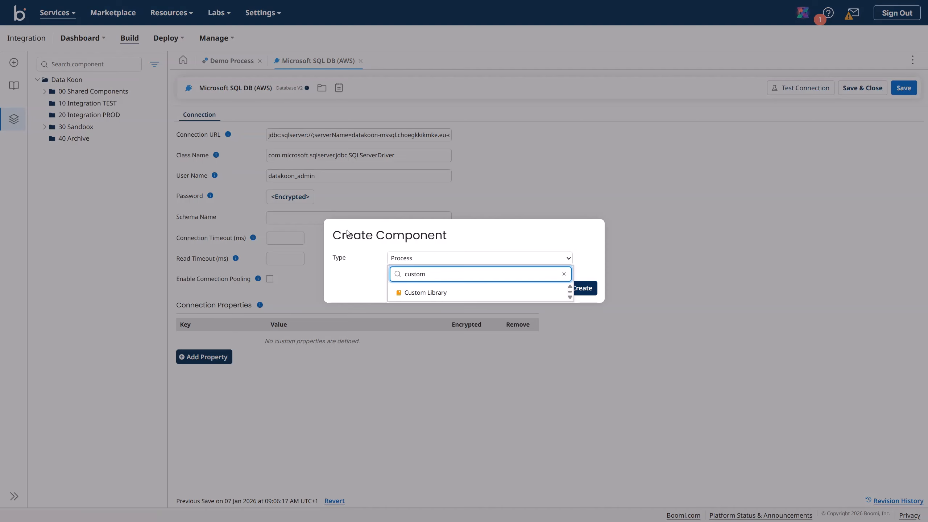
click(425, 293)
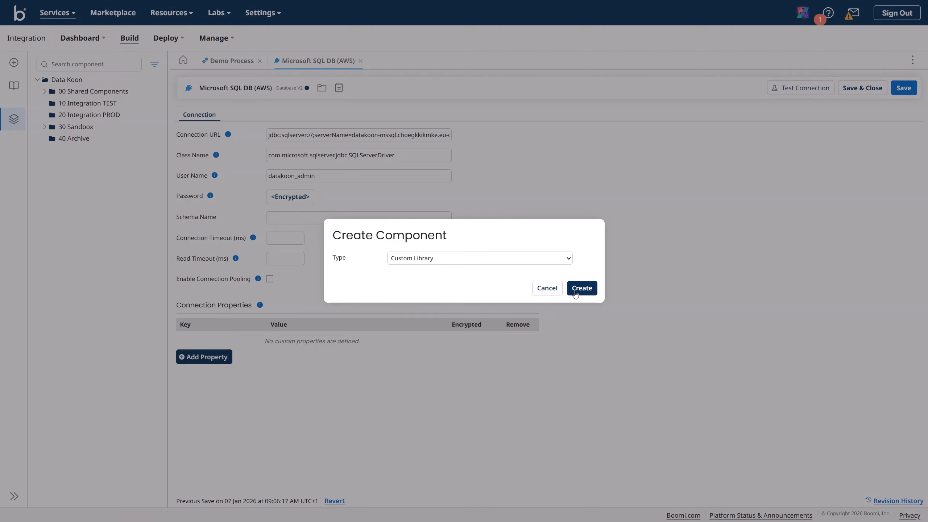
click(586, 295)
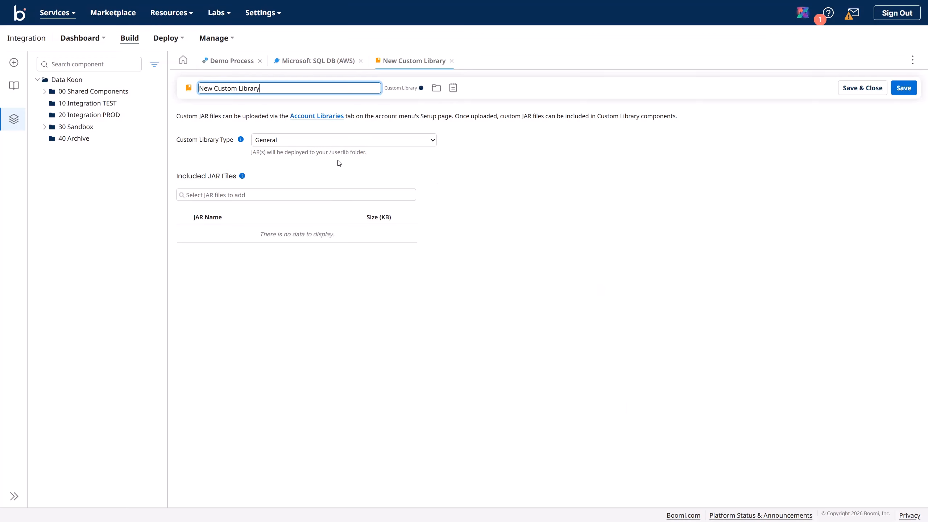
Step: Name the custom library 'Microsoft SQL DB (AWS) Driver'
click(268, 88)
drag(268, 87, 189, 88)
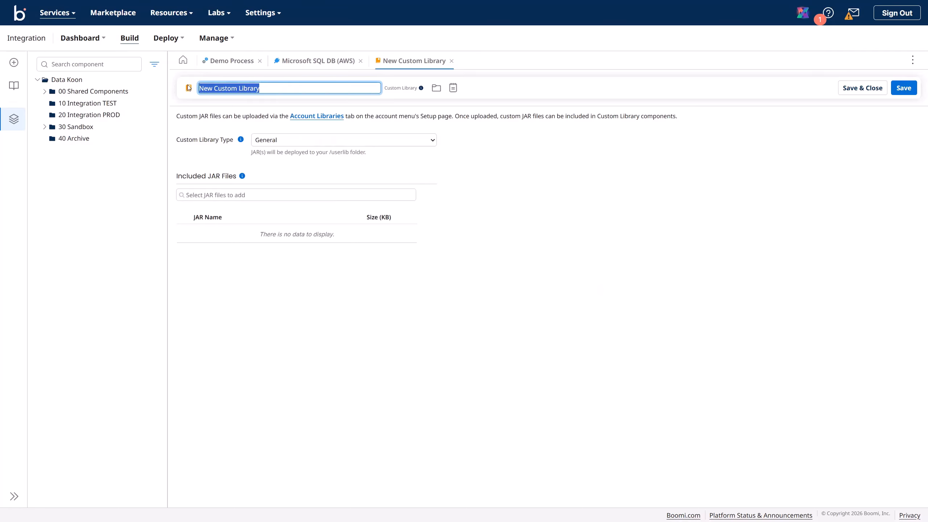
text(Microso)
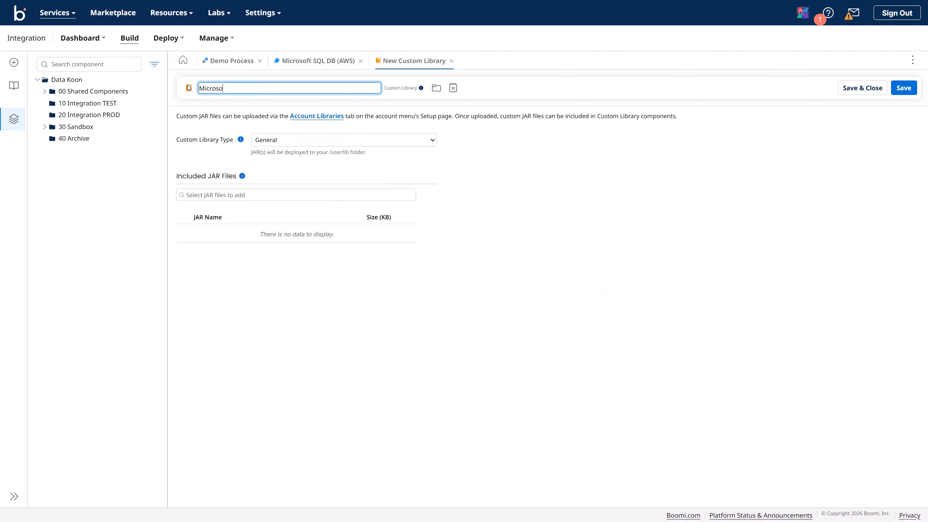
text(ft SQL DB (AWS) Driver)
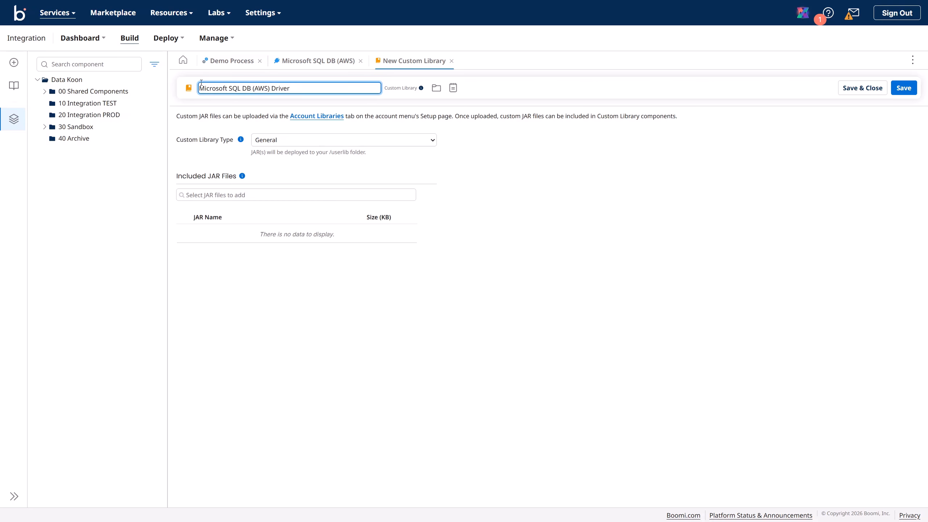
key(ctrl+a)
key(ctrl+c)
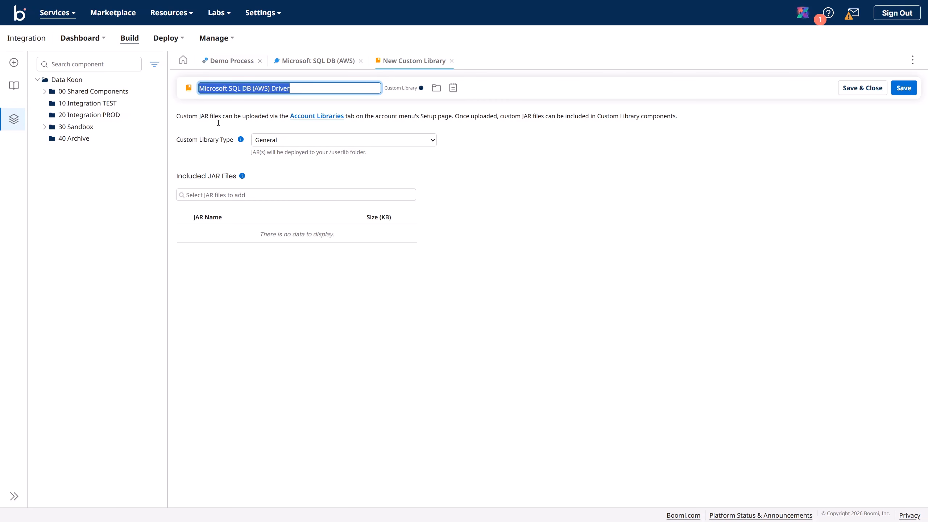
Step: Make it a Database V2 Connector library including mssql-jdbc-13.2.1.jre11.jar, and save
click(275, 141)
click(278, 175)
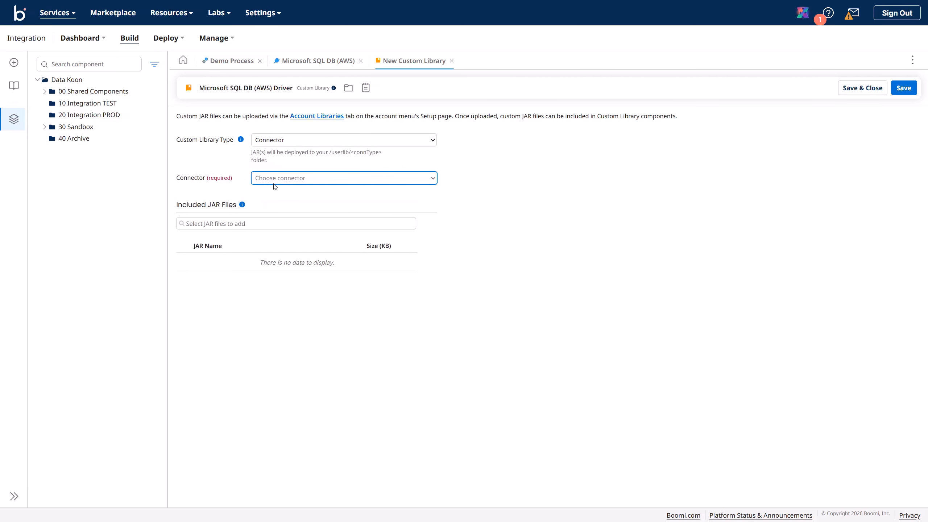
click(275, 180)
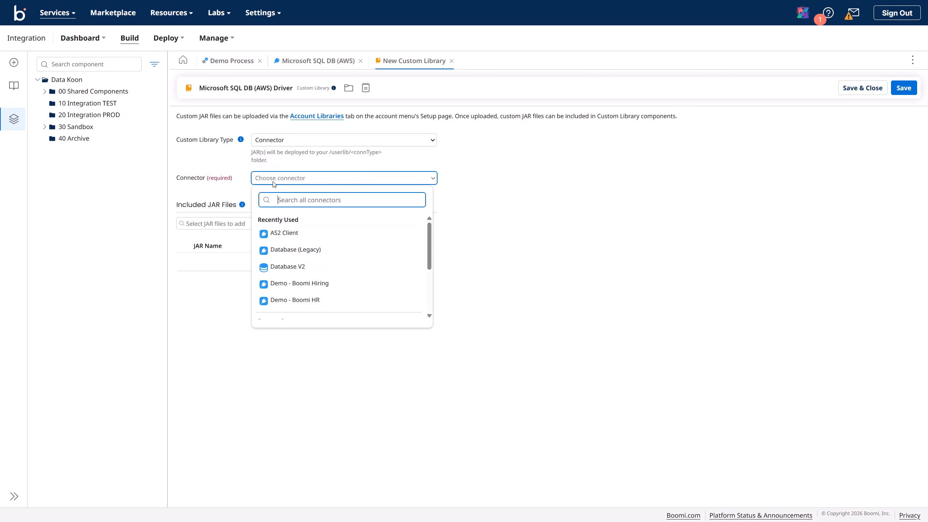
click(300, 266)
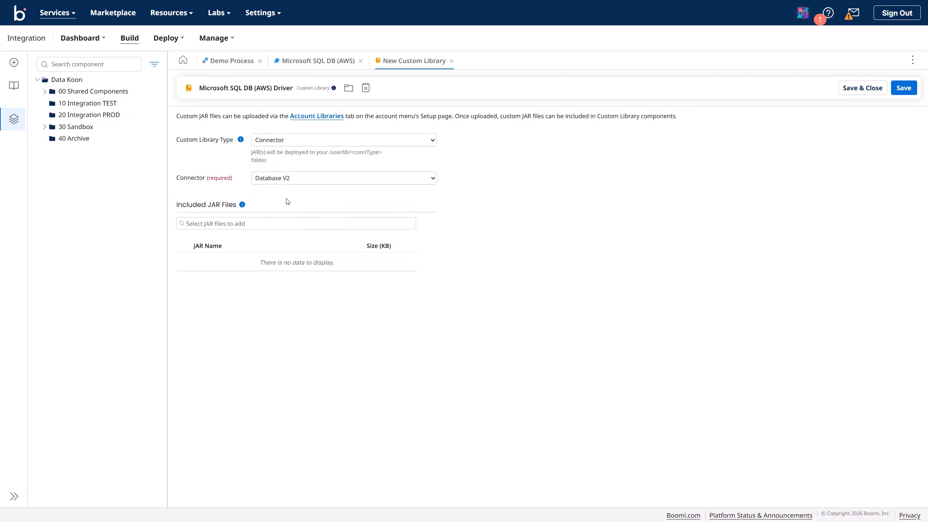
click(257, 226)
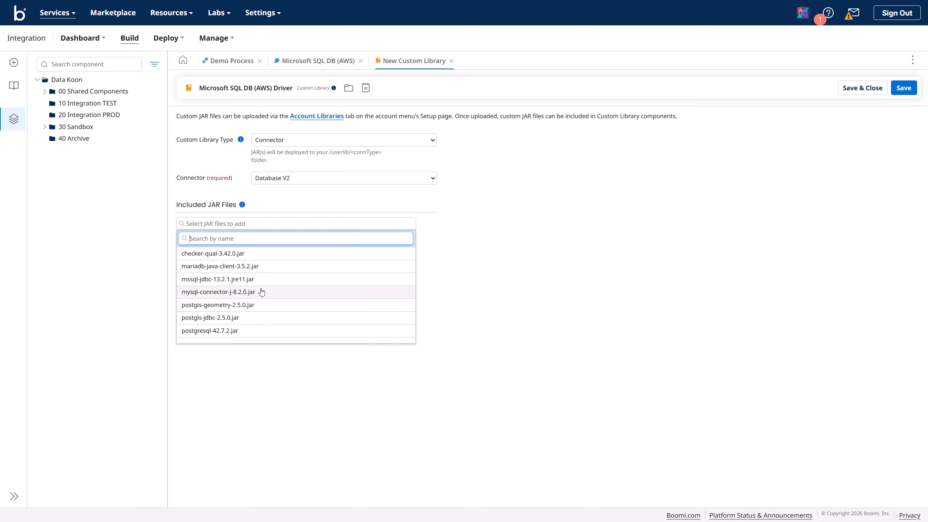
click(221, 280)
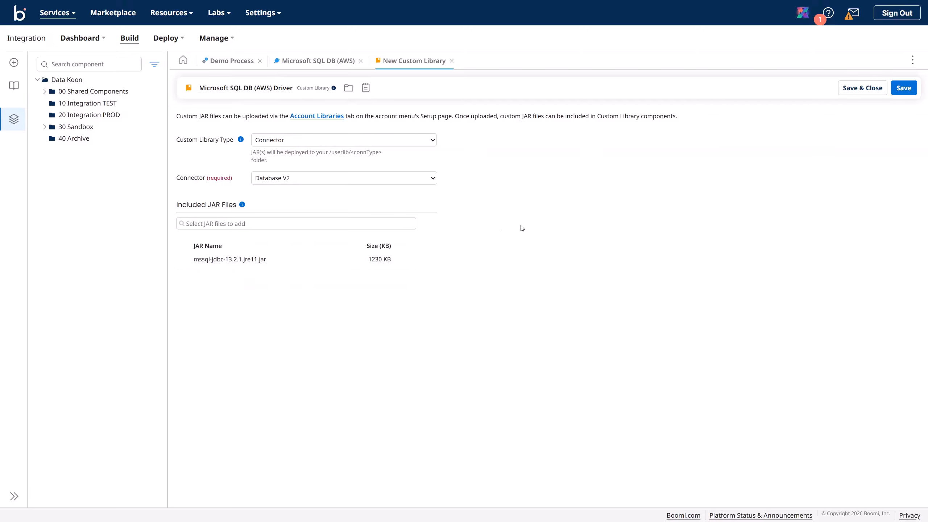
click(905, 88)
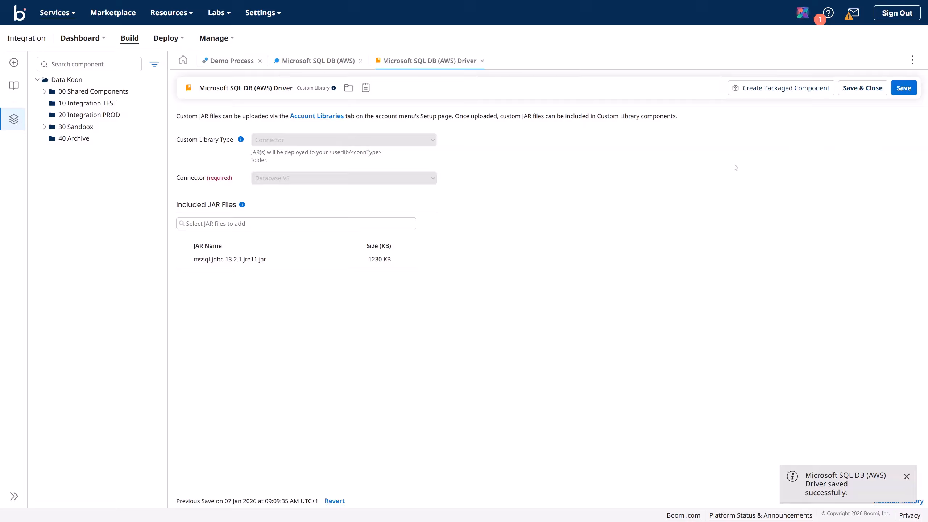
Step: Start packaging the driver library, pasting the same name into version and package notes
click(771, 94)
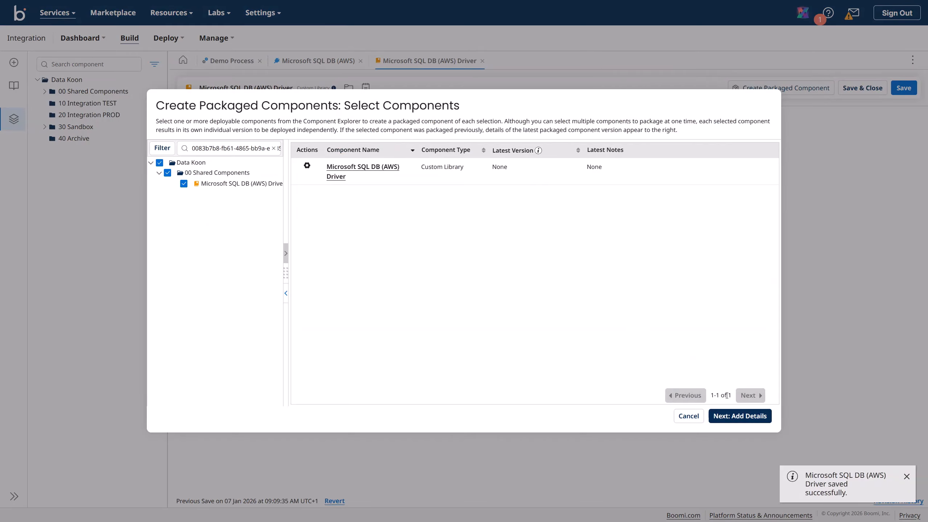
click(740, 416)
click(273, 266)
key(ctrl+v)
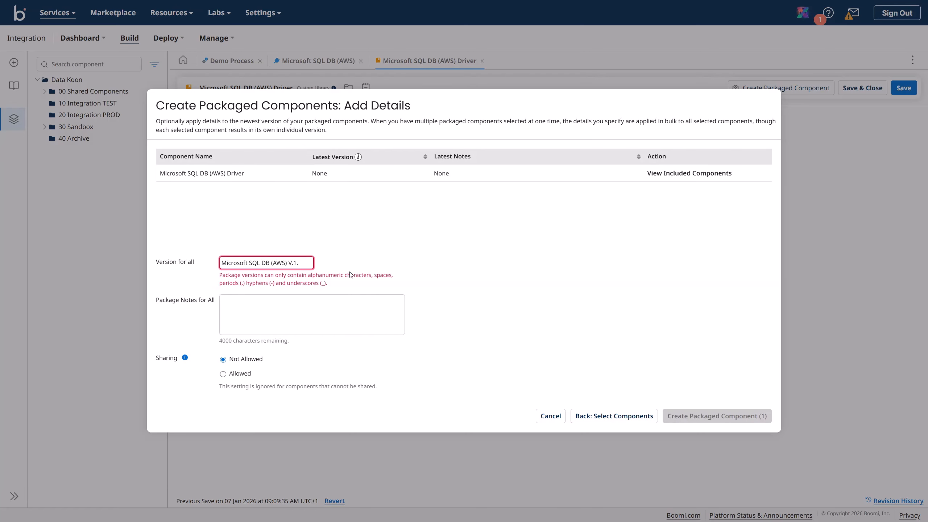
click(313, 264)
key(ctrl+a)
key(ctrl+c)
click(228, 307)
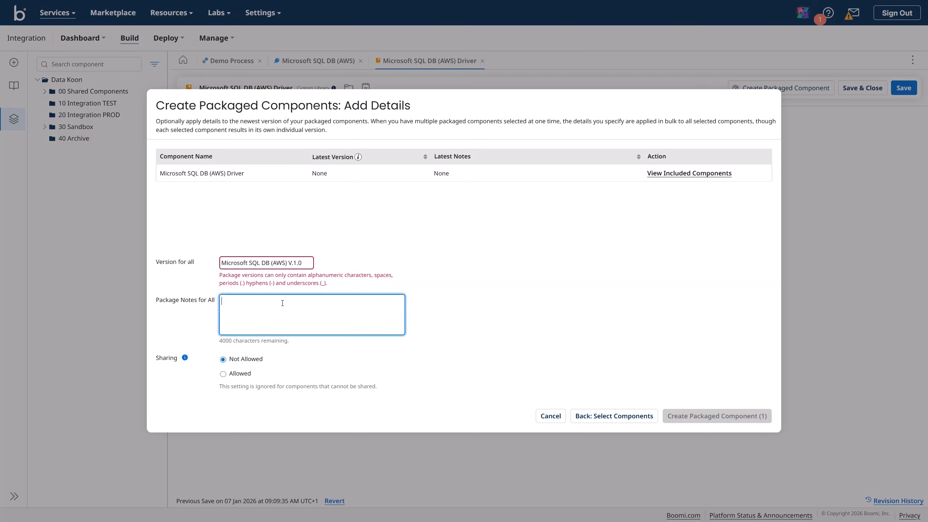
key(ctrl+v)
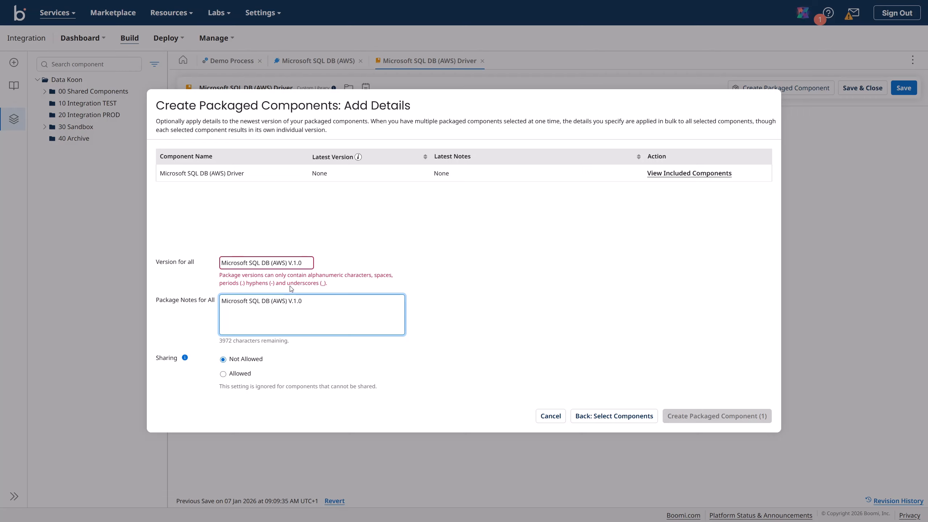
Step: Drop '(AWS)' for version Microsoft SQL DB V.1.0, match the notes, and create the package
click(303, 264)
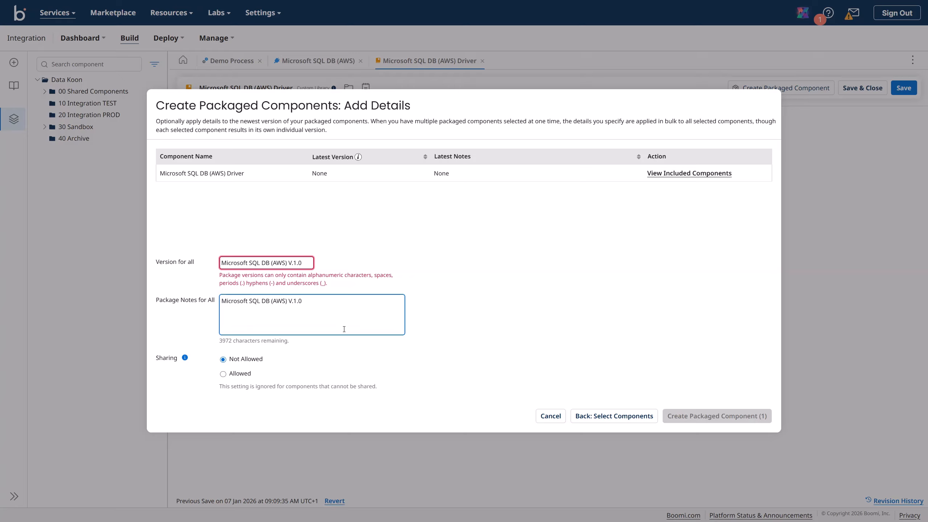
key(BackSpace)
key(BackSpace)
key(BackSpace)
key(BackSpace)
key(BackSpace)
key(BackSpace)
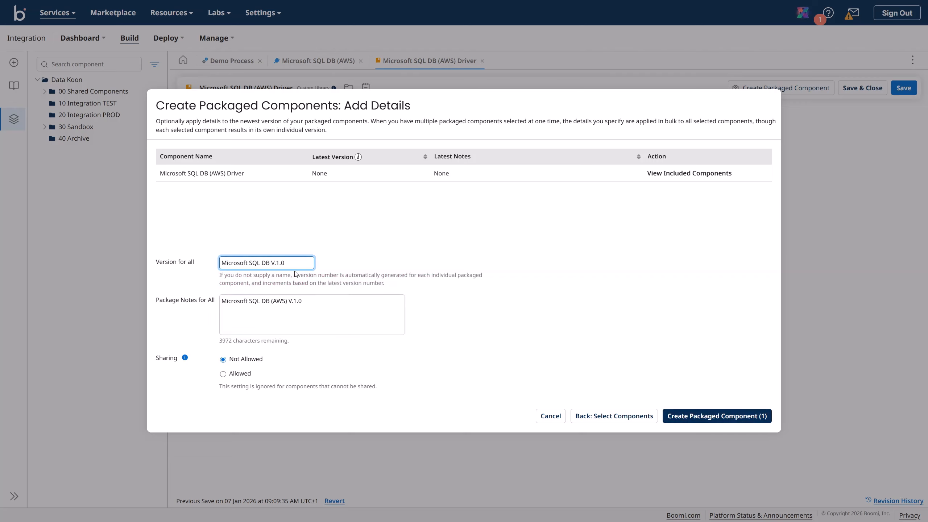
drag(289, 263, 219, 262)
key(ctrl+c)
click(286, 300)
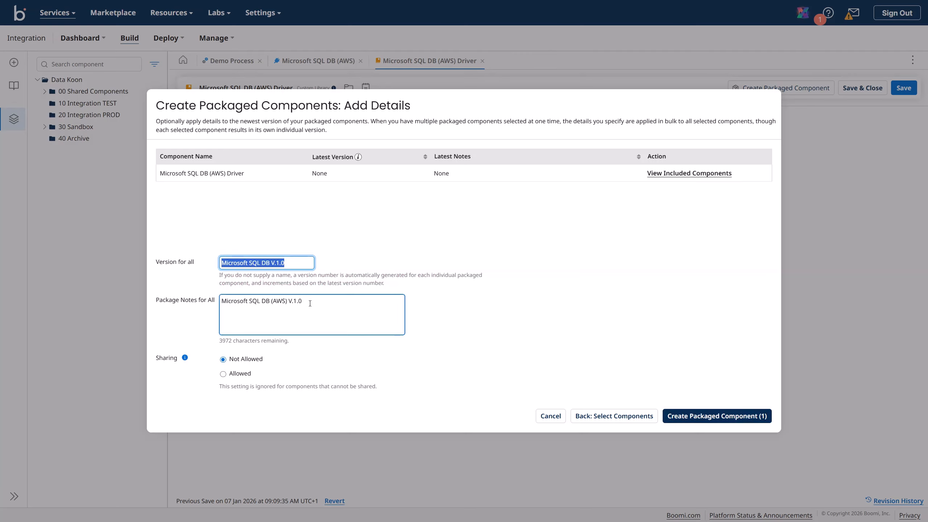
key(ctrl+a)
key(ctrl+v)
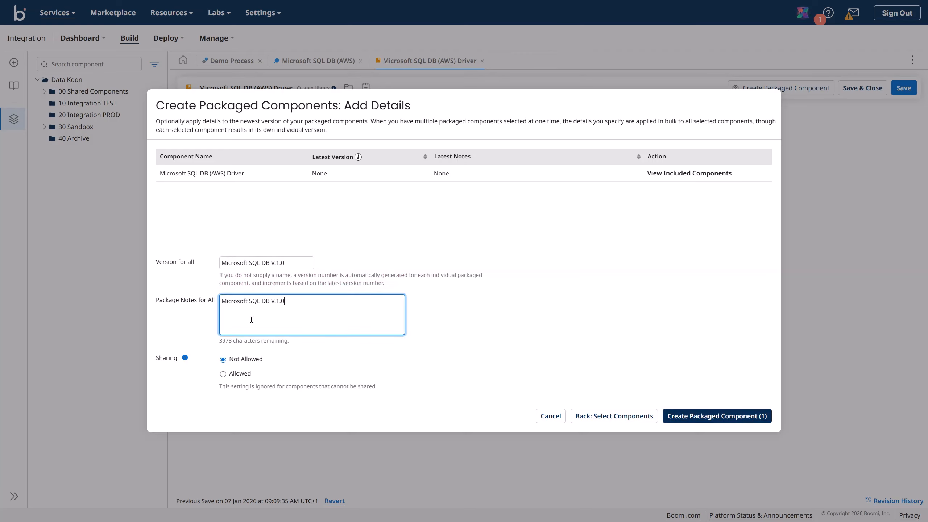
click(690, 418)
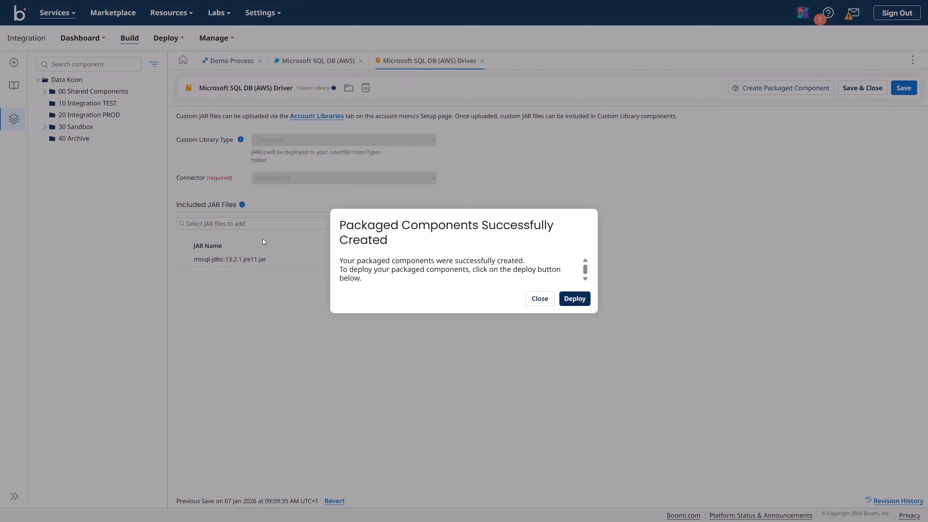
Step: Deploy the package to 10 TEST with deployment notes 'Microsoft SQL DB V.1.0'
click(573, 299)
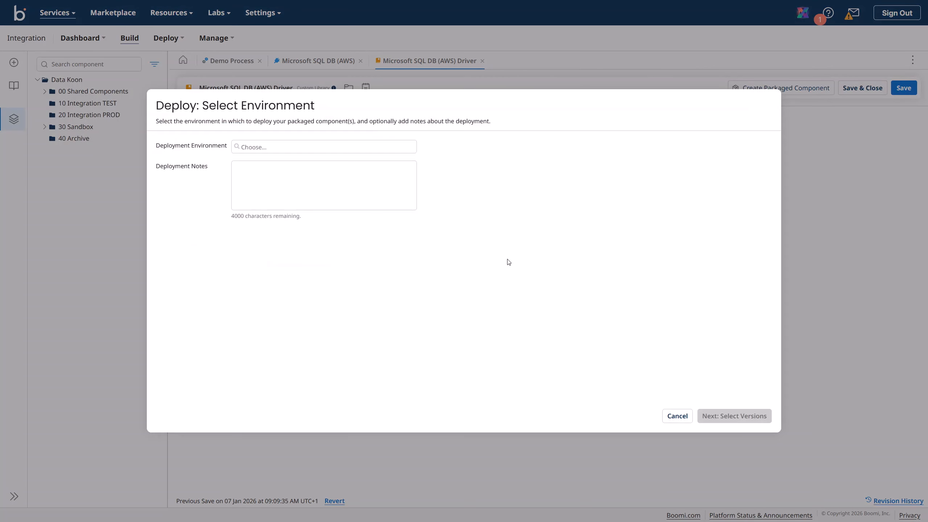
click(268, 148)
click(269, 158)
click(274, 172)
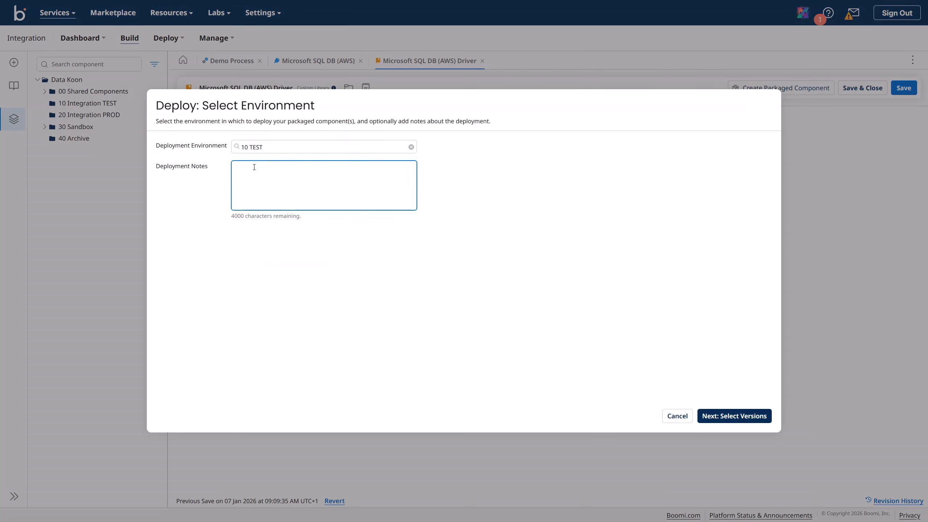
text(Microsoft SQL DB V.1.0)
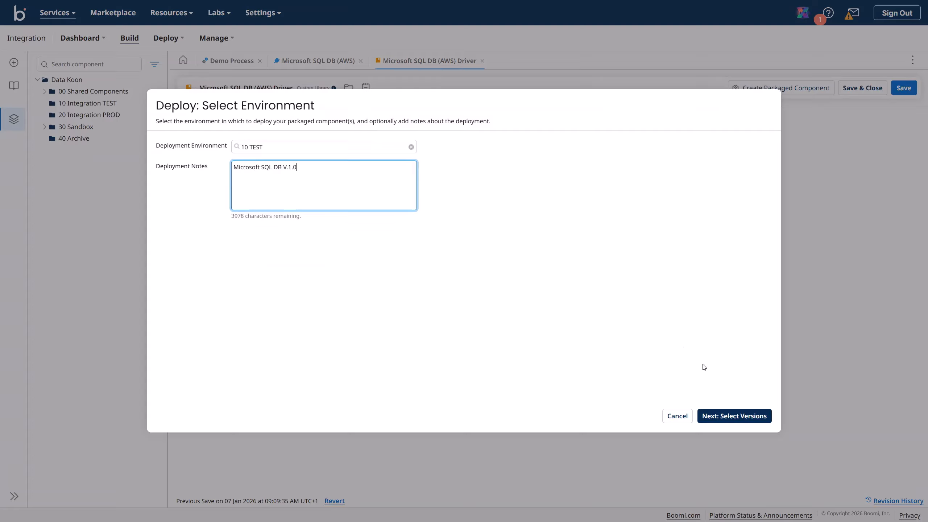
click(723, 414)
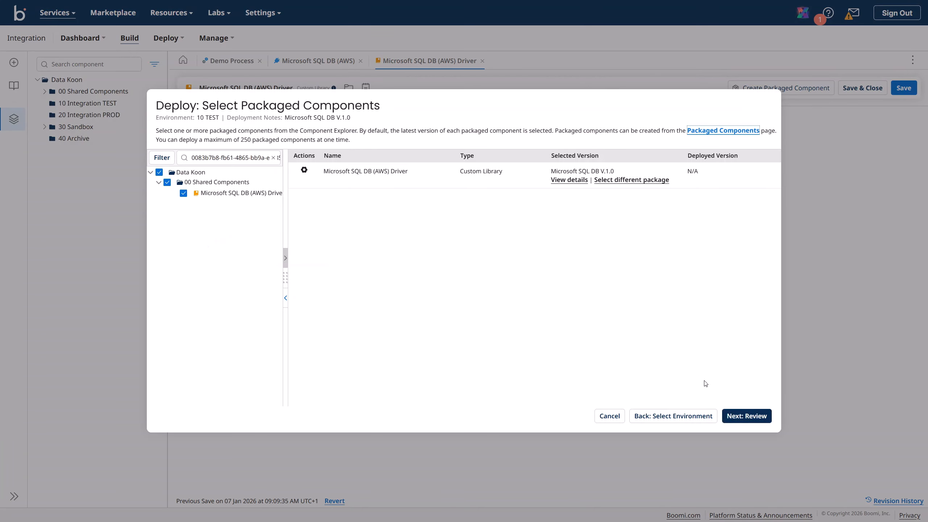
click(748, 417)
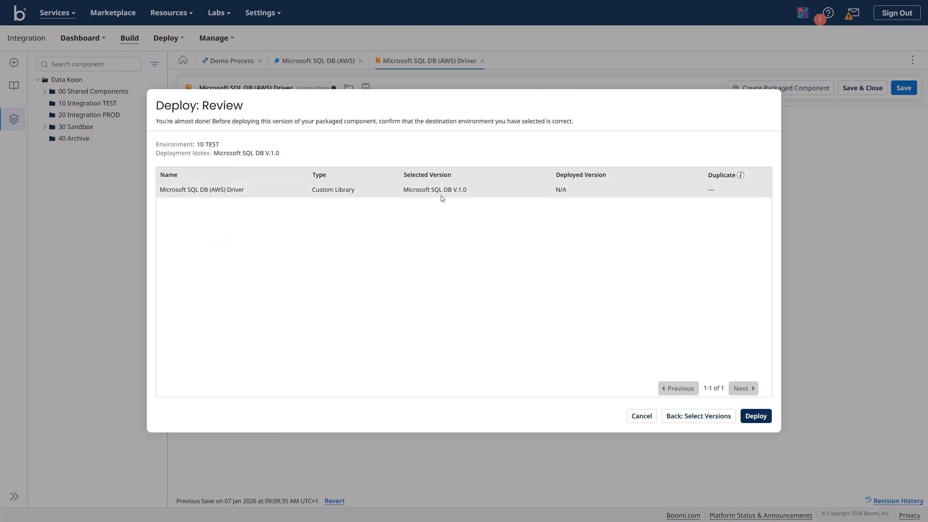
click(756, 417)
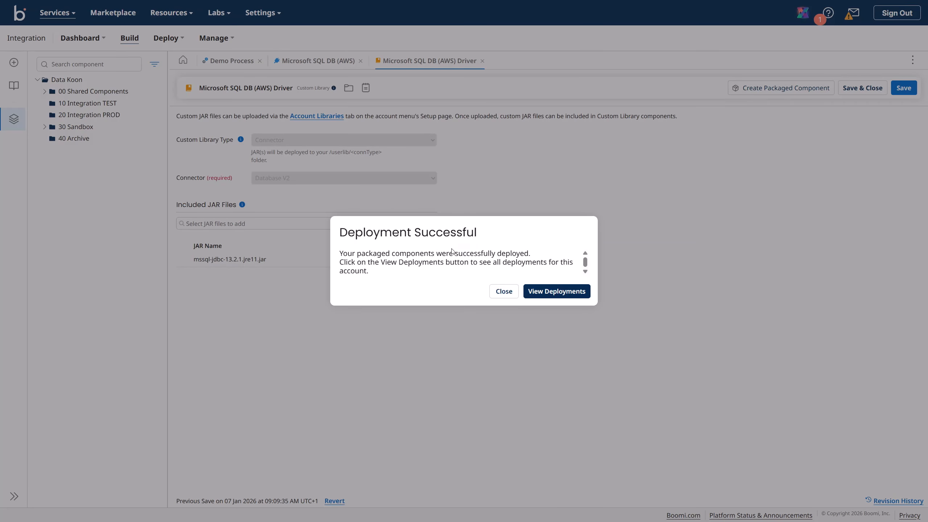
Step: Review the deployments list, then return to the Integration build area
click(535, 297)
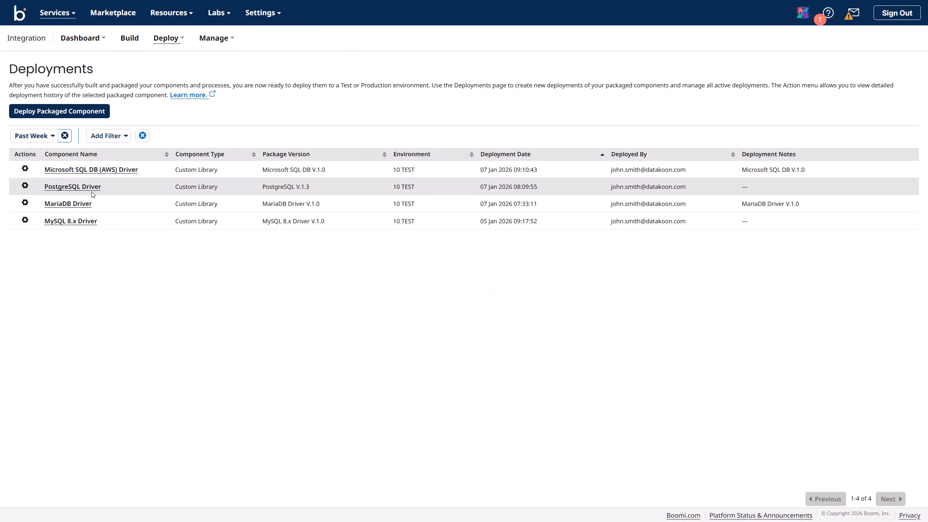
click(25, 169)
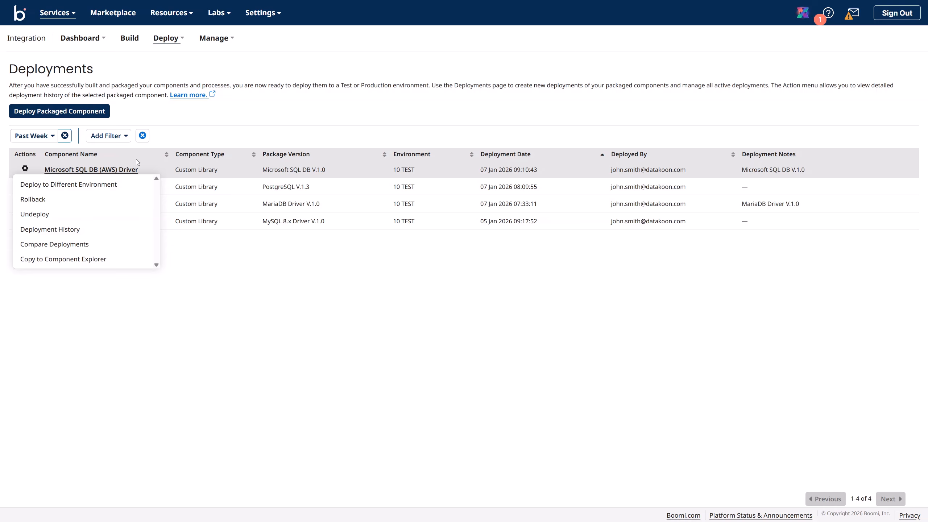
click(196, 135)
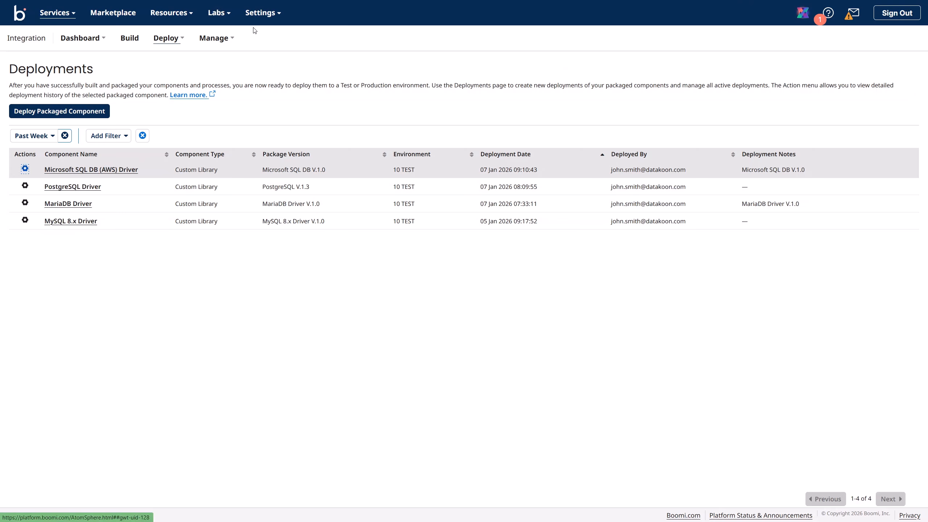
click(55, 13)
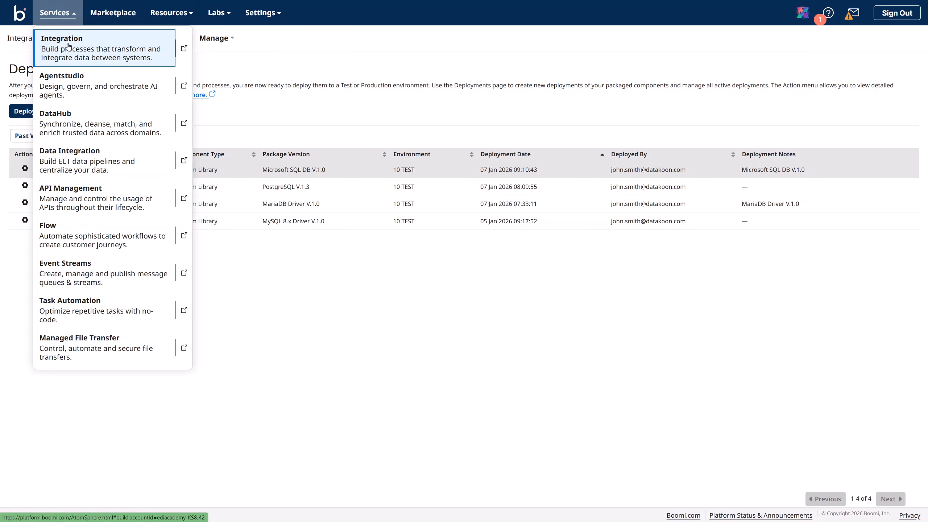
click(189, 51)
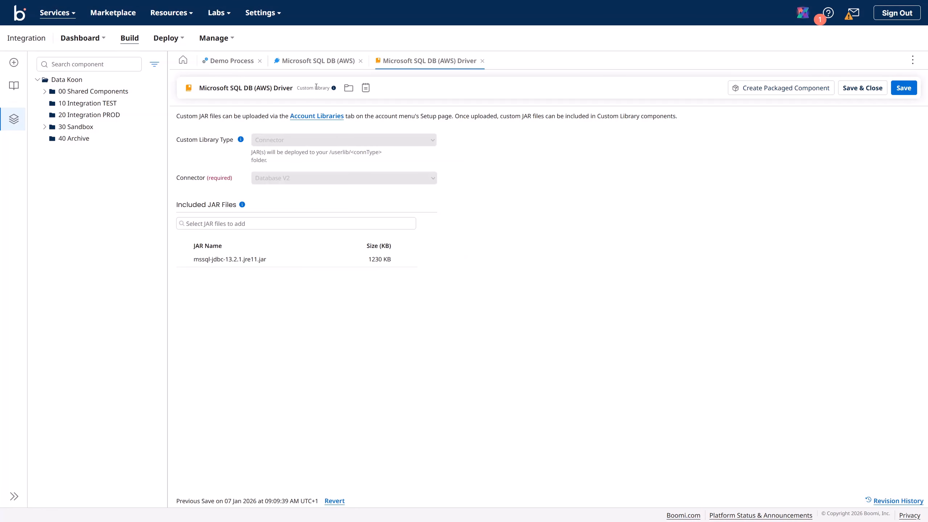
Step: Save the Microsoft SQL DB (AWS) connection, test it on Data Koon TEST, and dismiss the access-denied failure
click(319, 61)
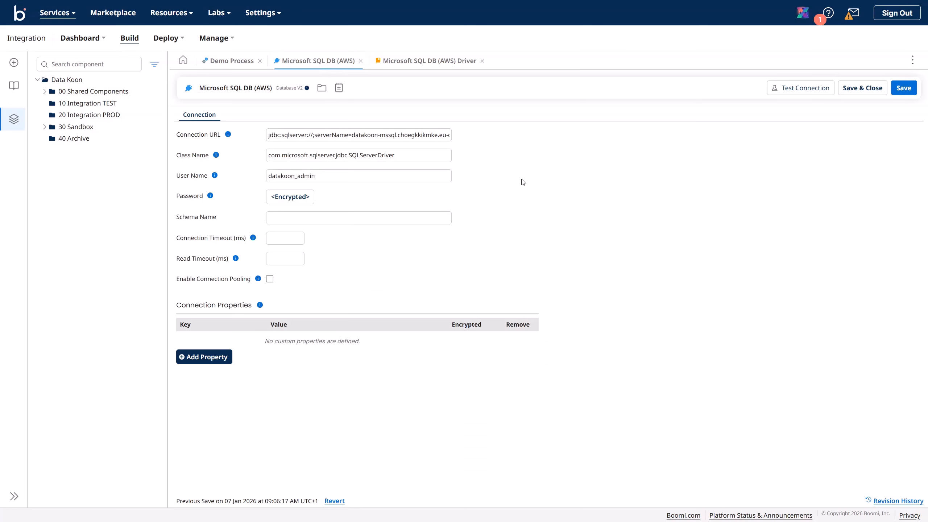
click(903, 90)
click(816, 92)
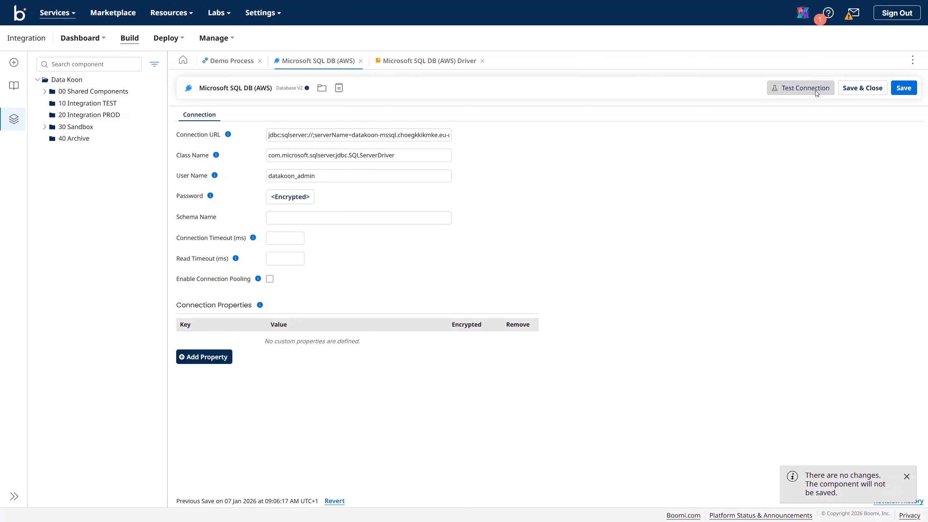
click(529, 241)
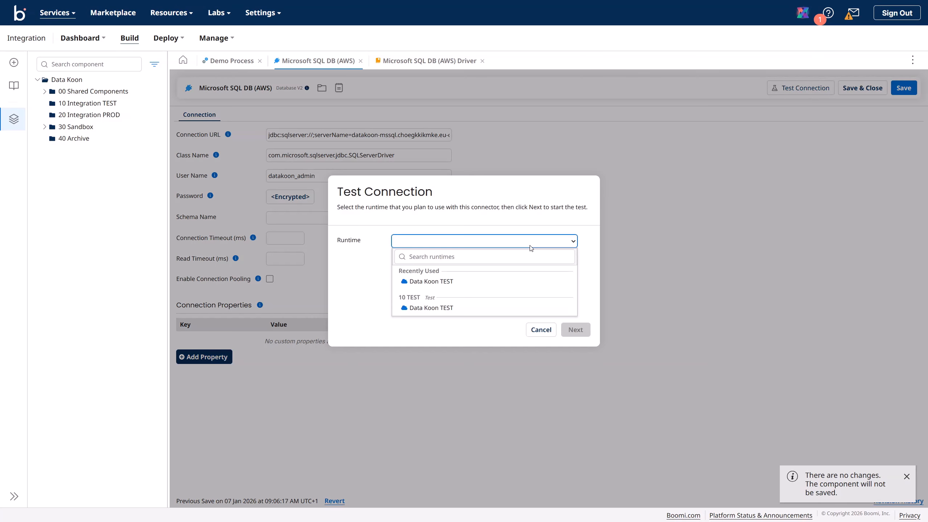
click(480, 281)
click(580, 335)
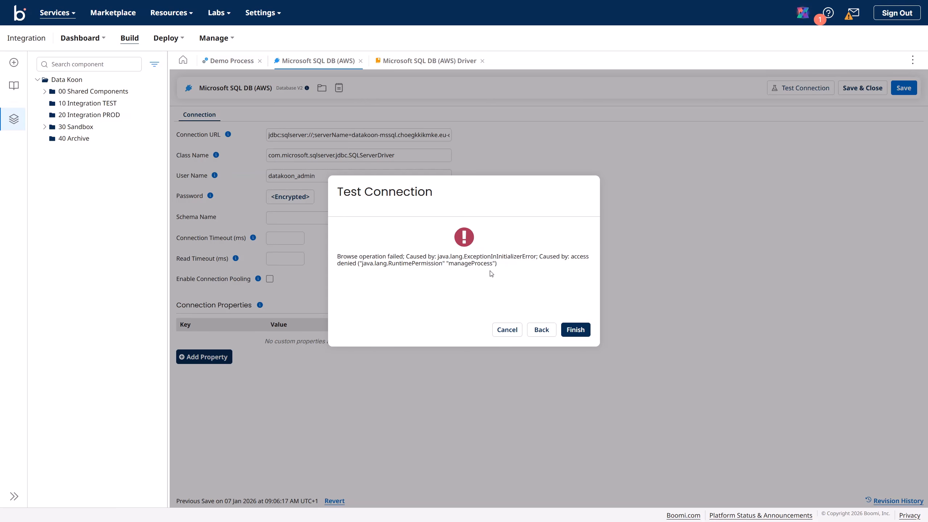
click(576, 330)
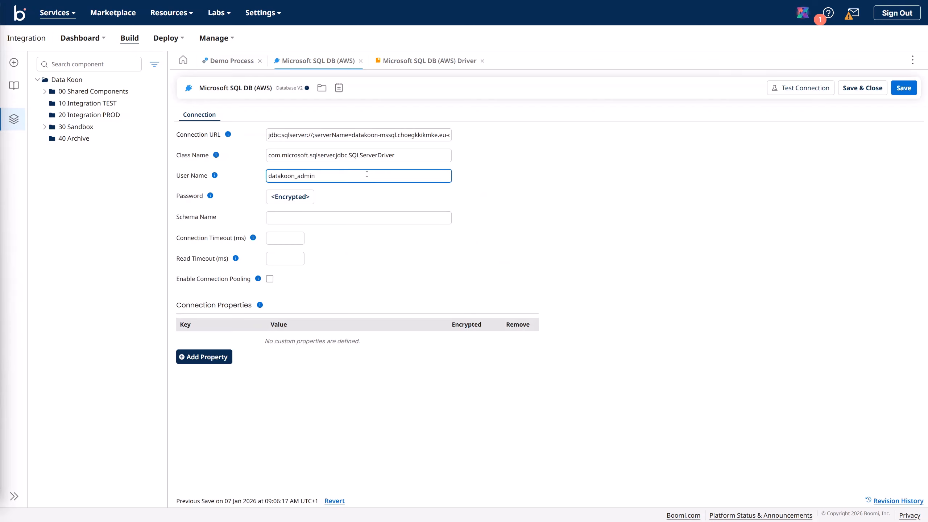
Step: Remove databaseName=master from the connection URL, set schema name 'datakoon', and save
click(372, 136)
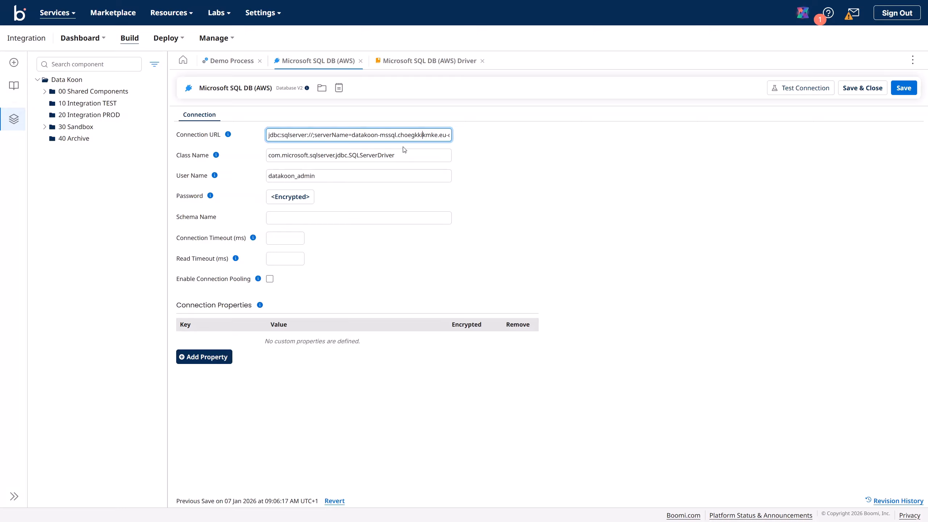
key(Right)
key(Right)
key(Right)
key(Right)
key(Right)
key(Right)
key(Right)
key(Right)
key(Right)
key(Right)
key(Right)
key(Right)
key(Right)
key(Right)
key(Right)
key(Right)
key(Right)
key(Right)
key(Right)
key(Right)
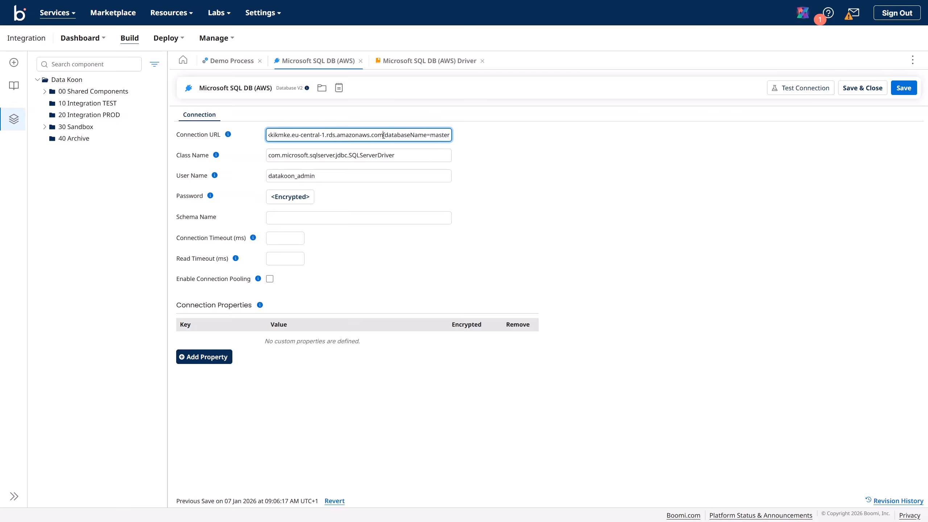
drag(383, 136, 467, 141)
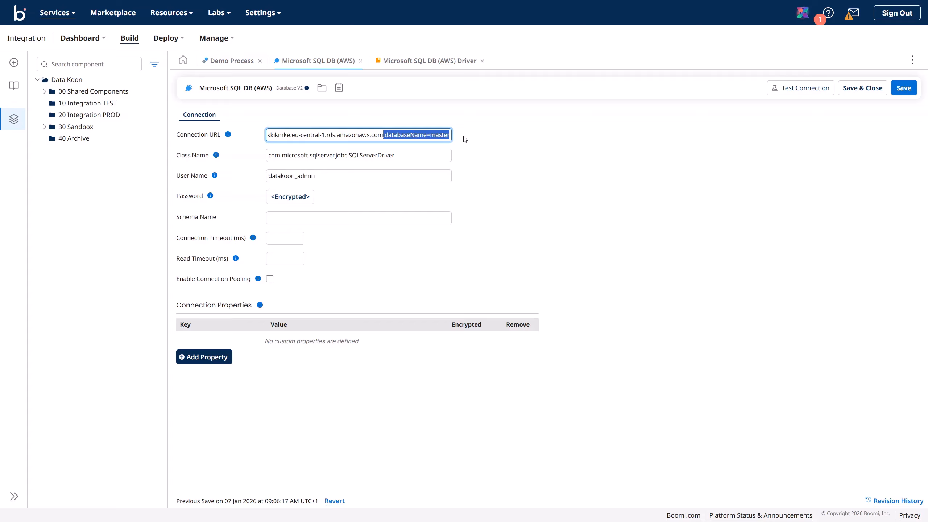
key(BackSpace)
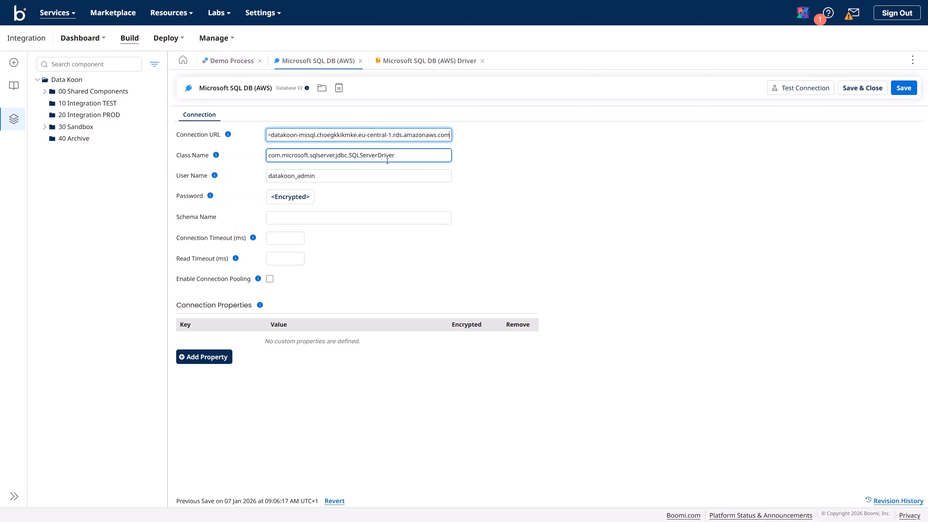
click(312, 219)
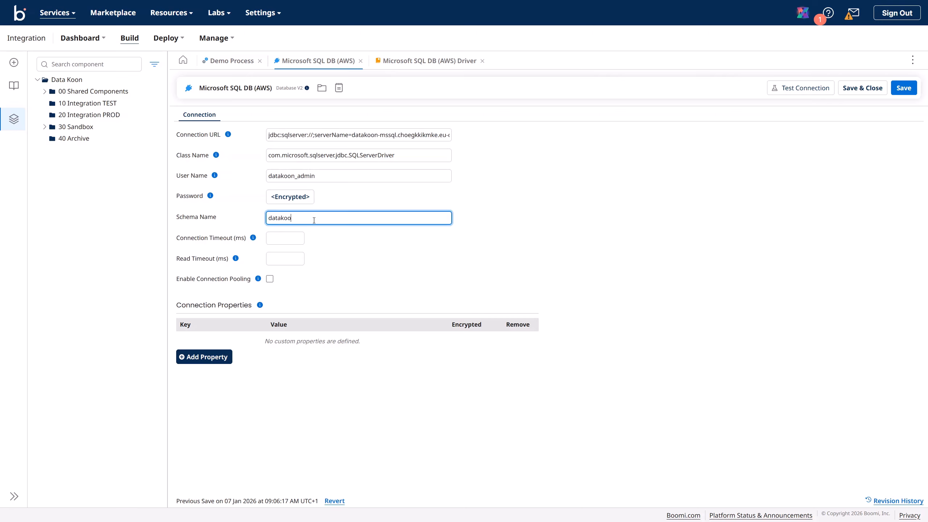
text(datakoon)
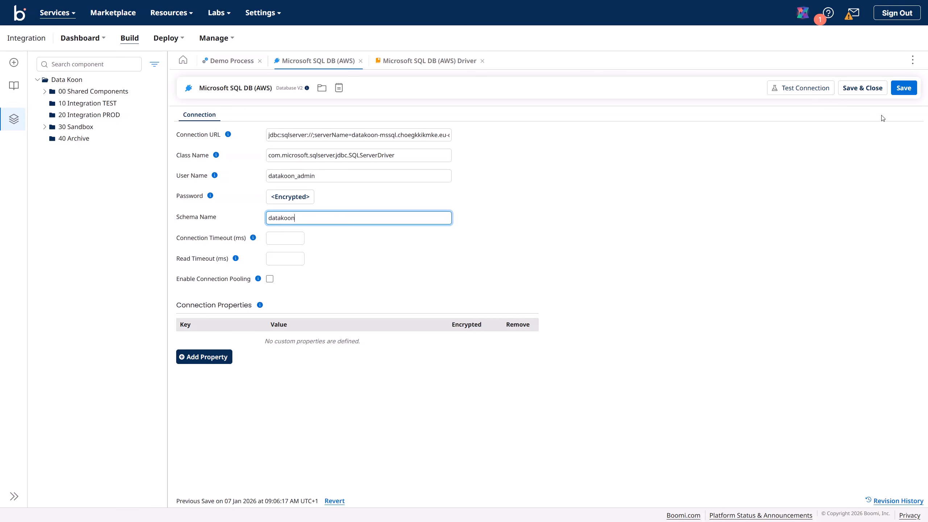
click(905, 89)
Step: Retest the connection and dismiss the 'Could not initialize class' error
click(792, 91)
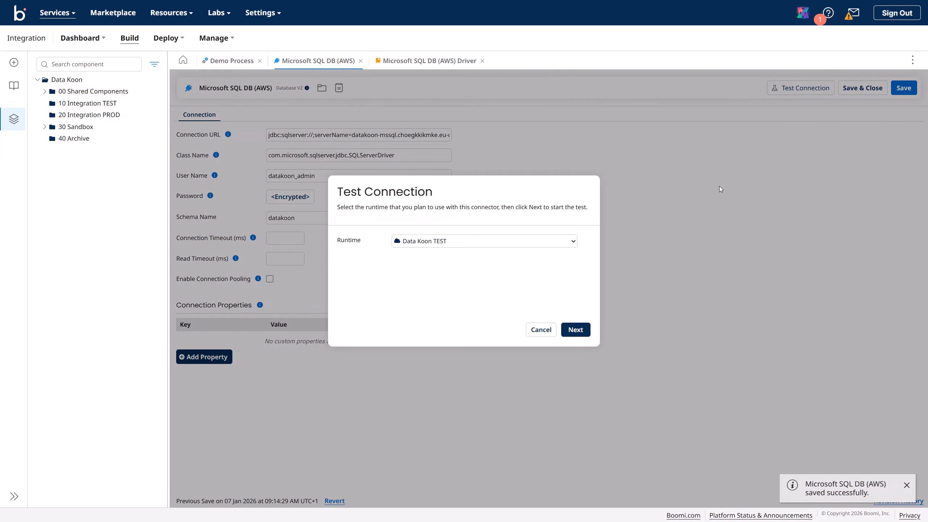
click(572, 334)
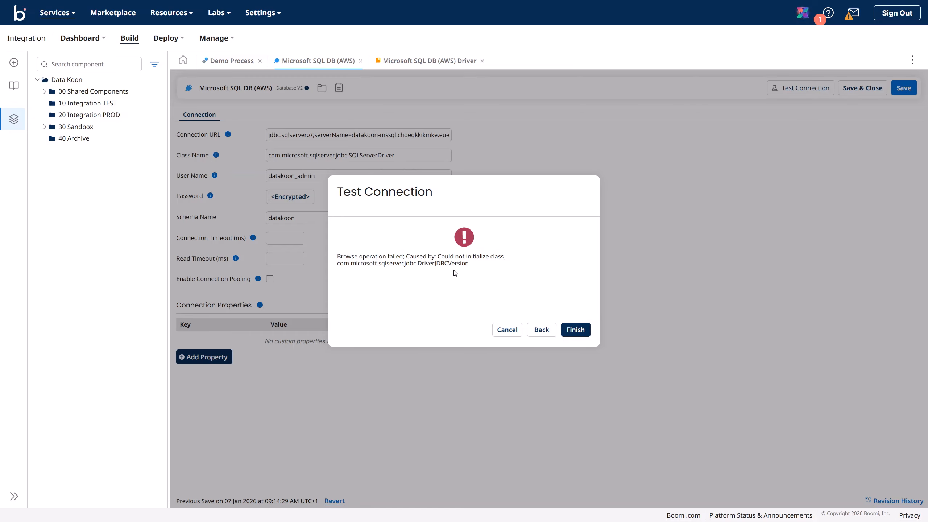
click(576, 330)
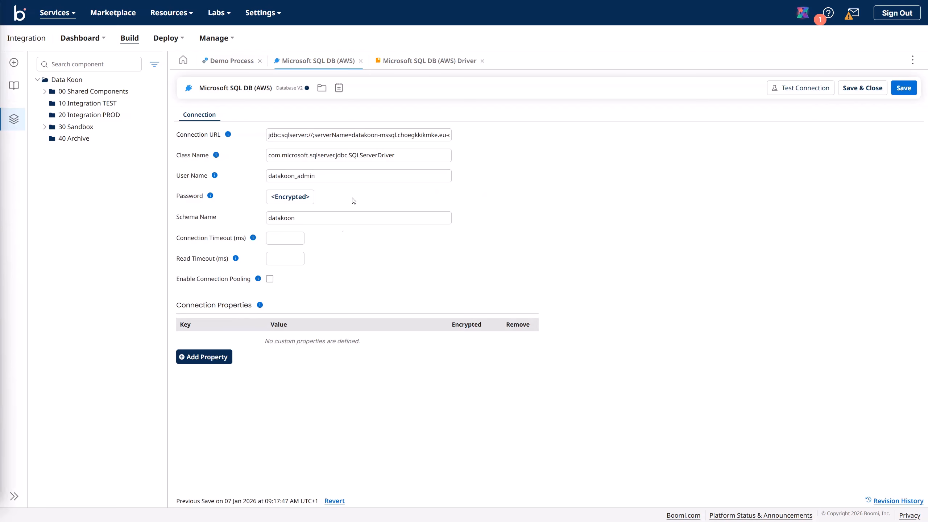
click(373, 135)
Step: Upload mssql-jdbc-12.10.2.jre11.jar to the account libraries
click(428, 62)
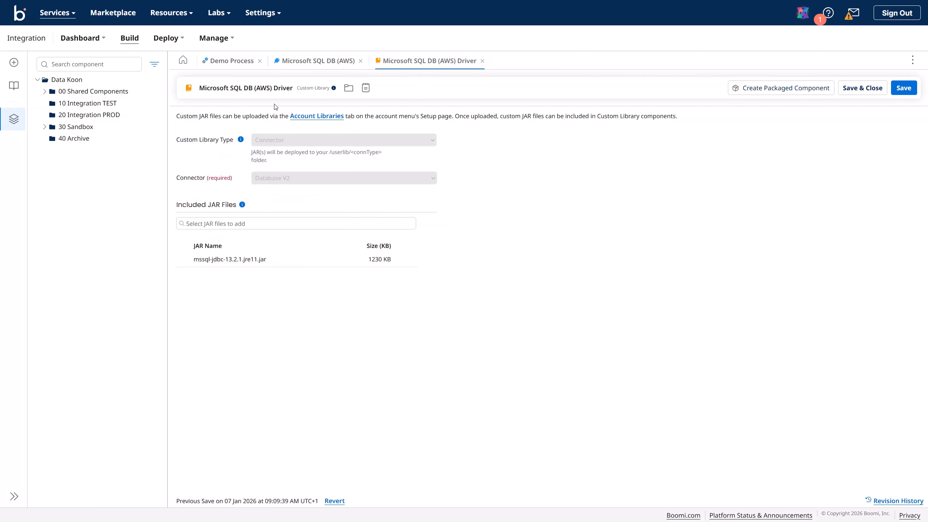
click(313, 116)
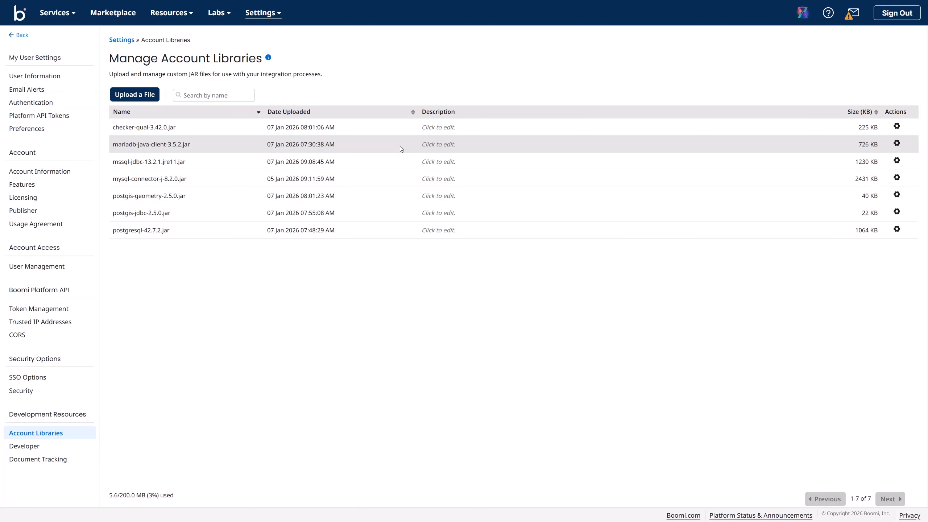
click(135, 94)
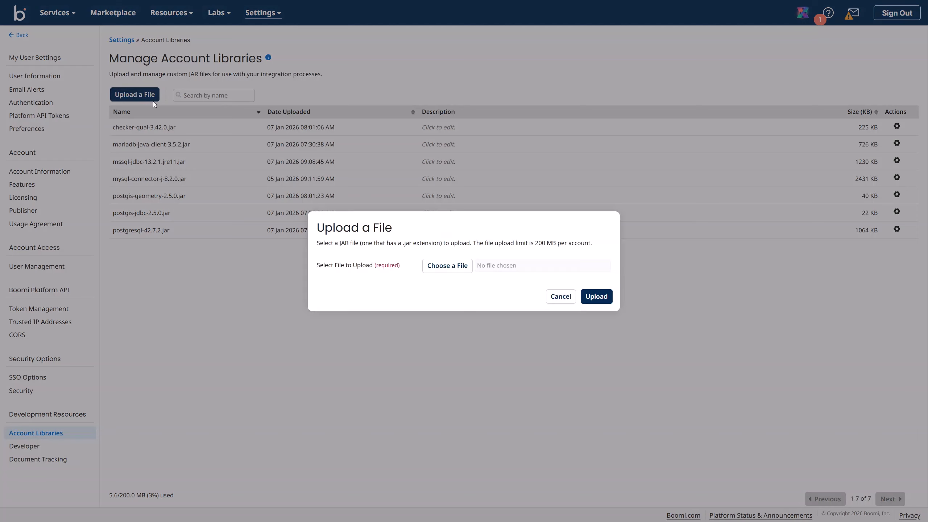
click(446, 266)
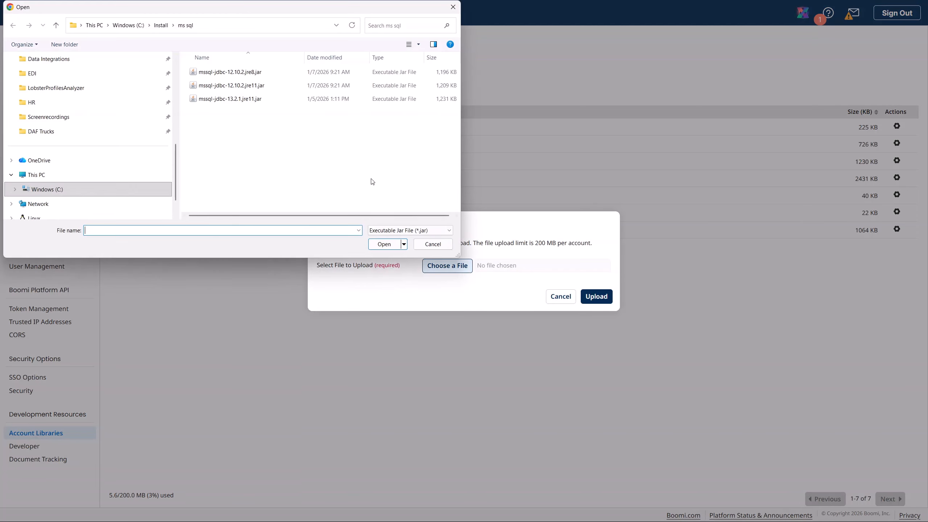
click(252, 88)
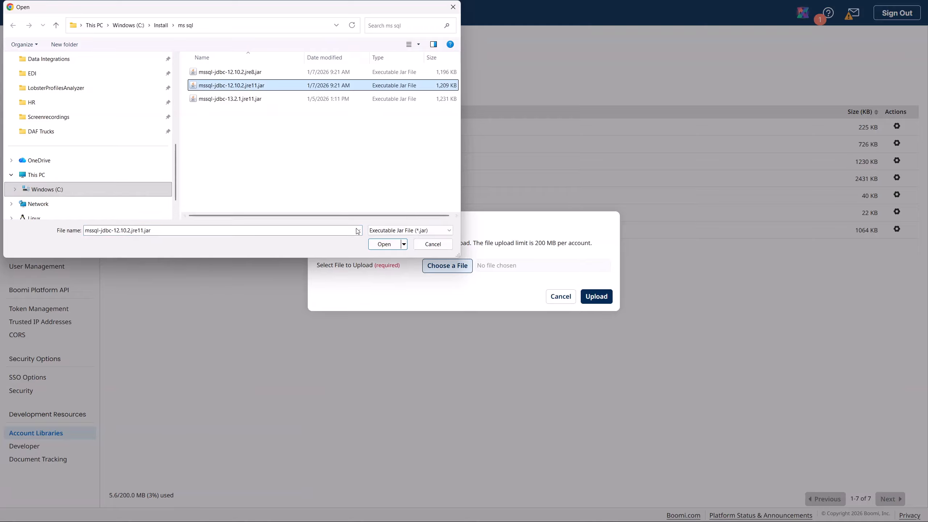
click(382, 244)
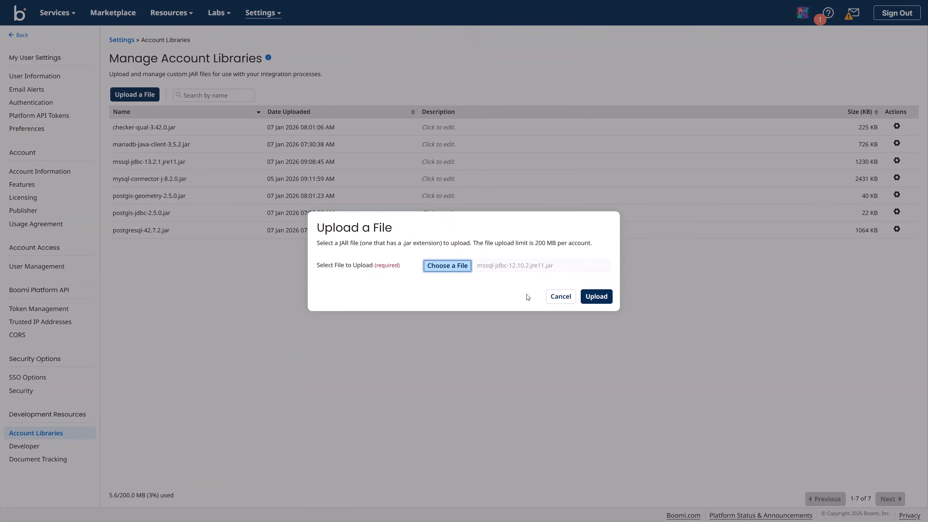
click(596, 296)
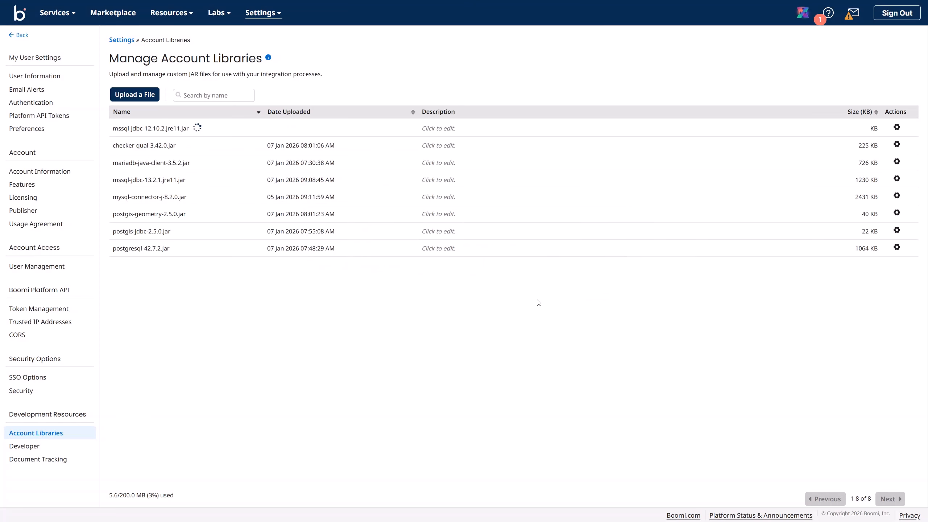
Step: Upload mssql-jdbc-12.10.2.jre8.jar to the account libraries
click(142, 95)
click(449, 270)
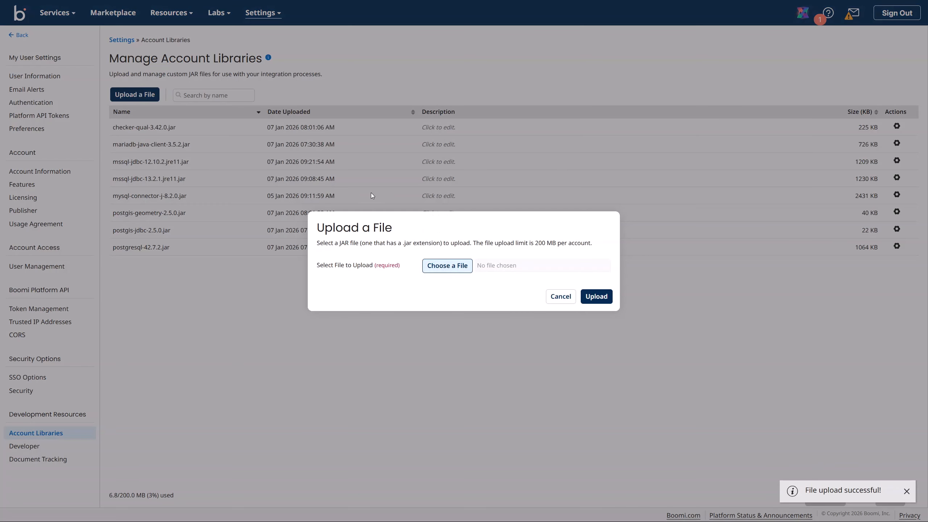
click(252, 76)
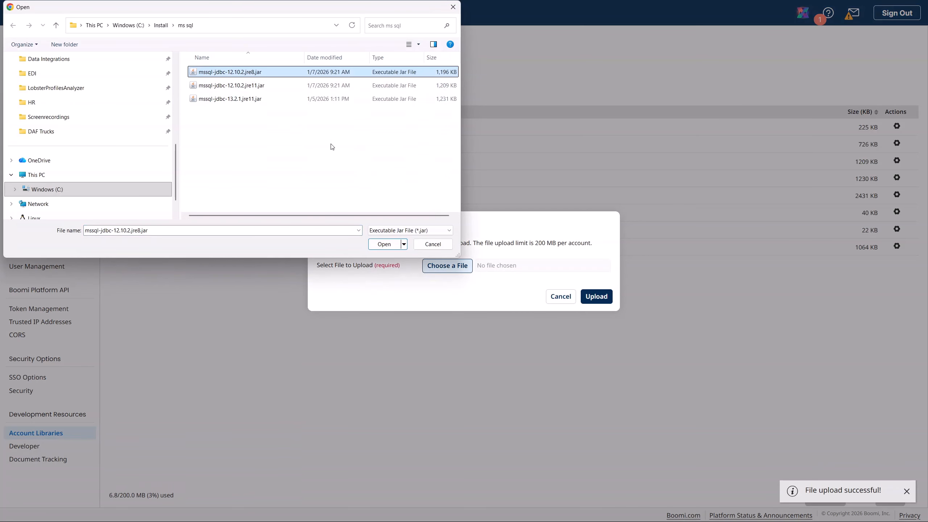
click(384, 244)
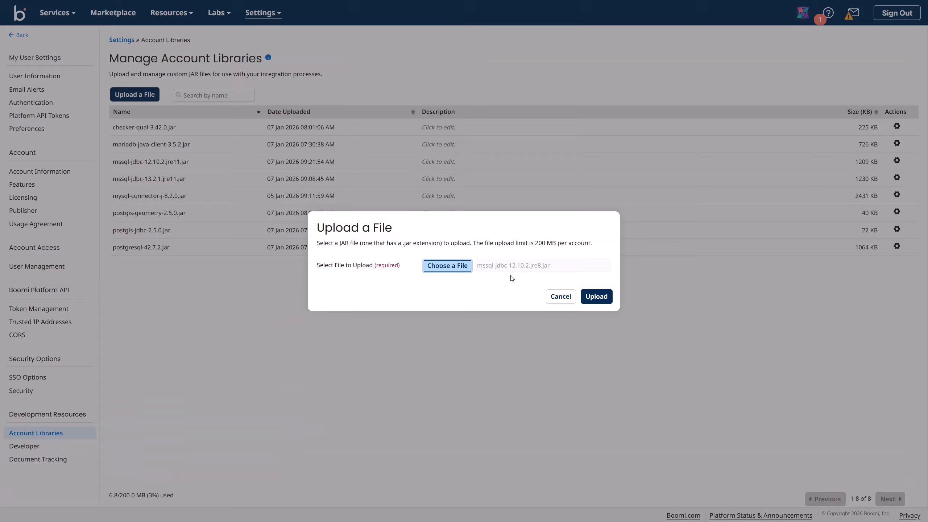
click(596, 297)
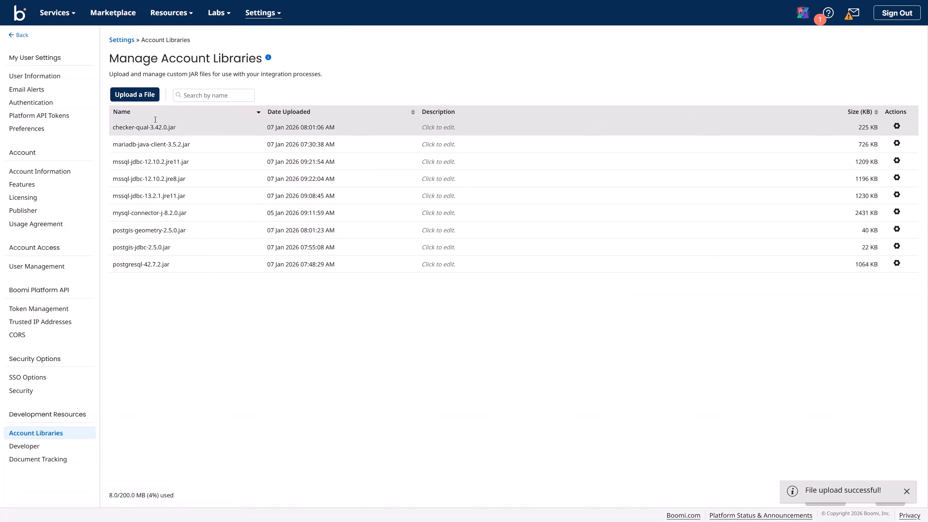
Step: Add mssql-jdbc-12.10.2.jre11.jar and mssql-jdbc-12.10.2.jre8.jar to the driver library and save it
click(55, 12)
click(56, 45)
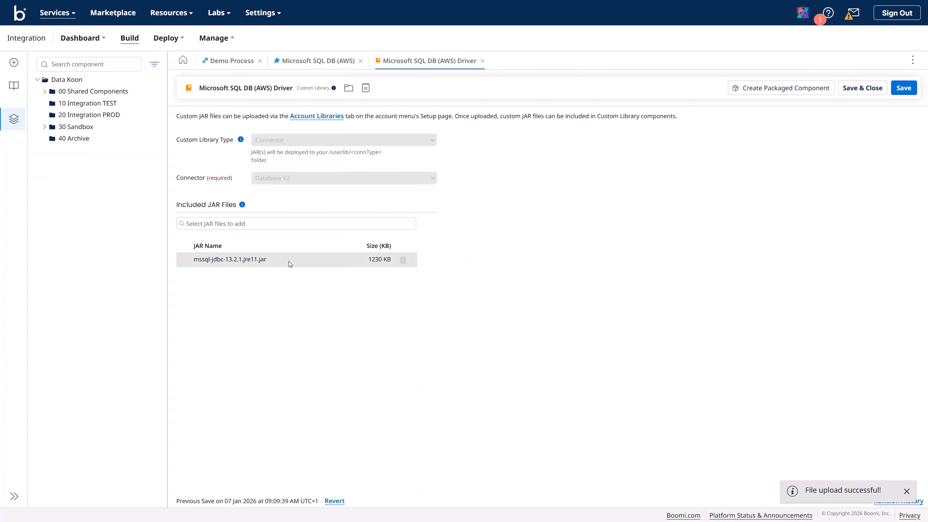
click(250, 227)
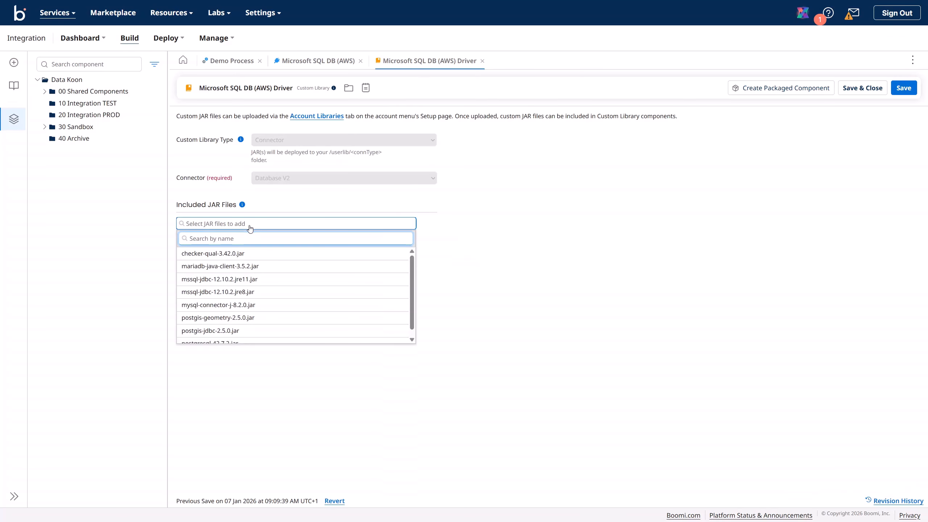
scroll(260, 292, down, 1)
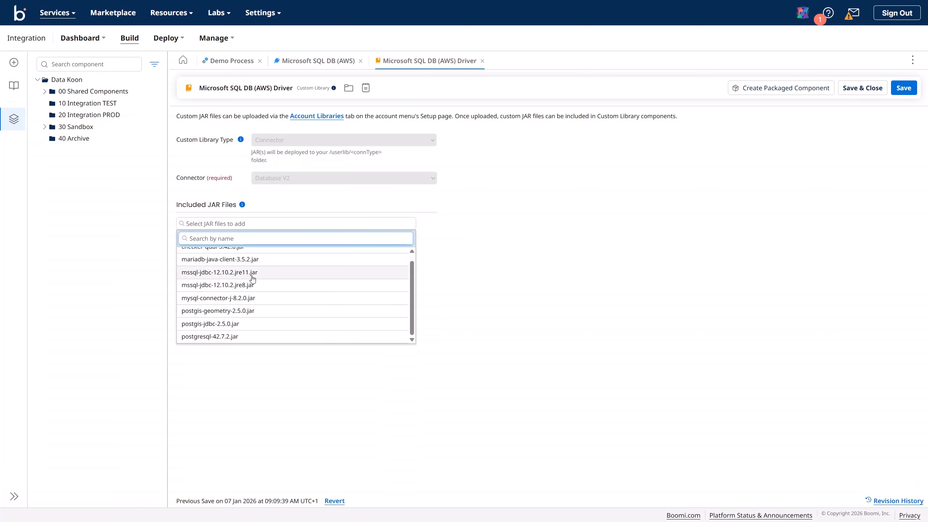
click(252, 277)
click(235, 224)
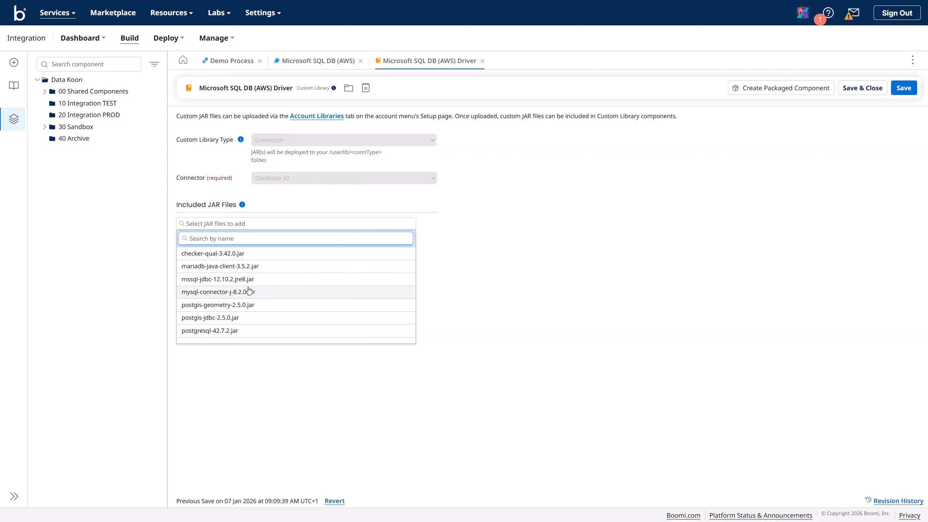
click(246, 278)
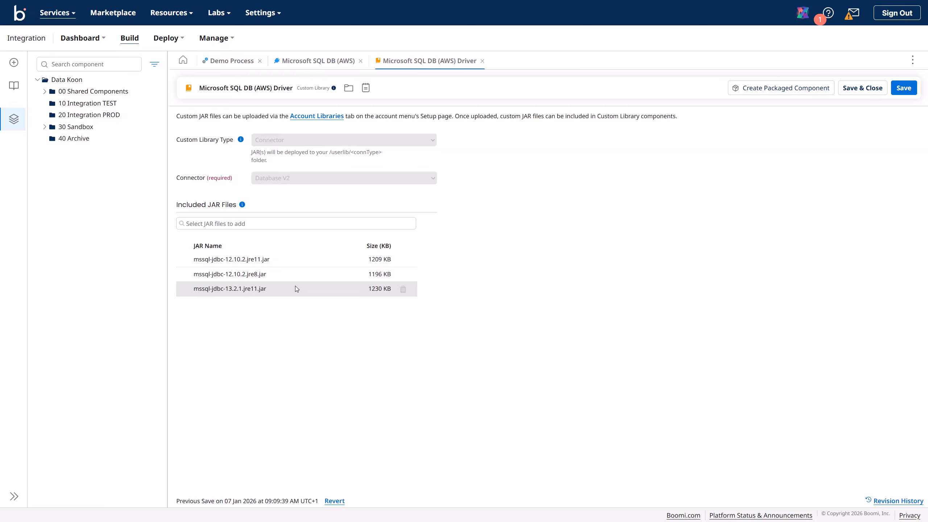
click(904, 88)
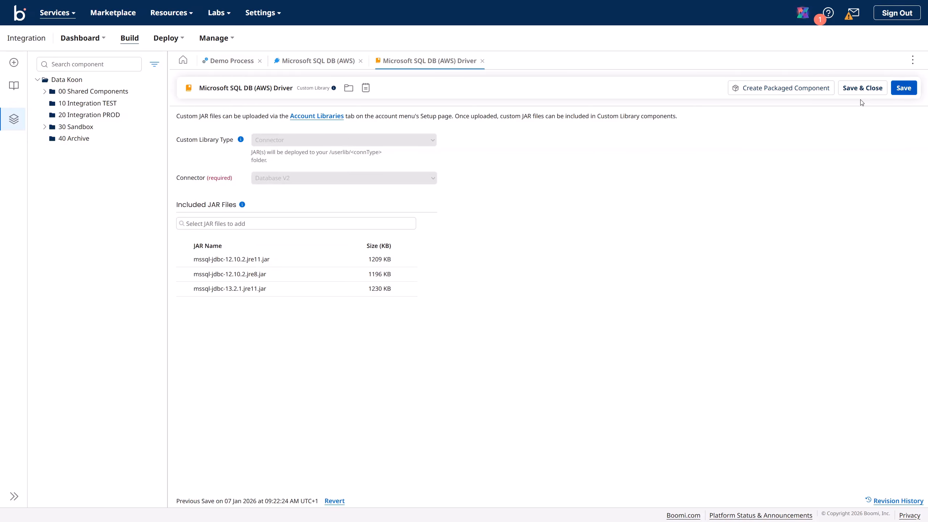
Step: Package the driver library as version Microsoft SQL DB V.1.1 with matching package notes
click(799, 89)
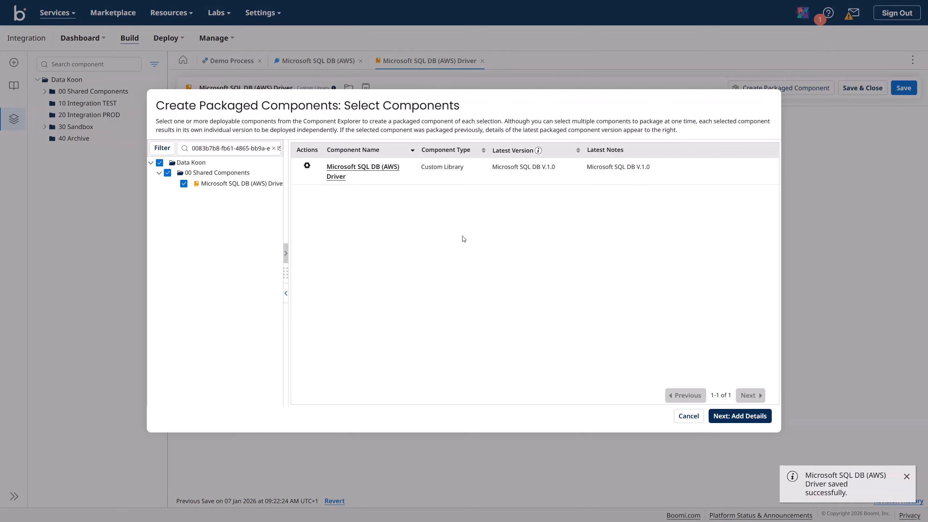
click(737, 417)
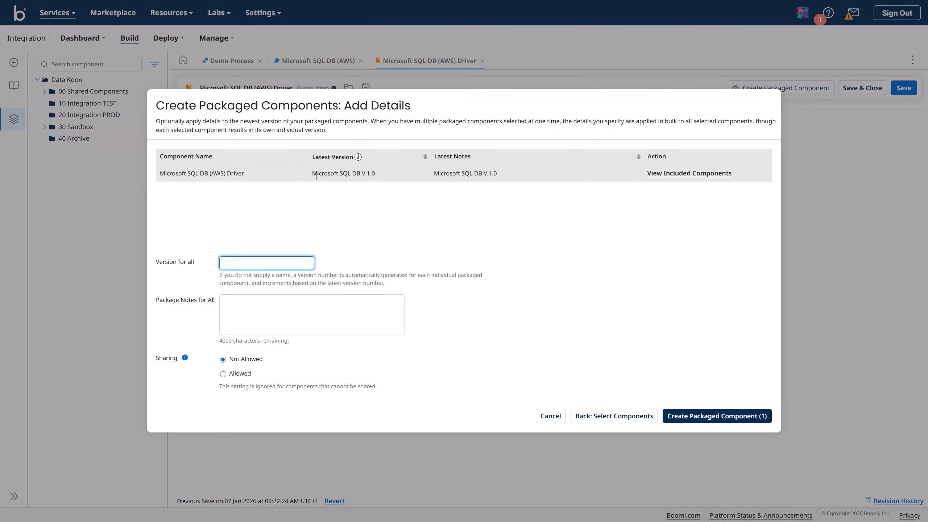
drag(313, 173, 377, 179)
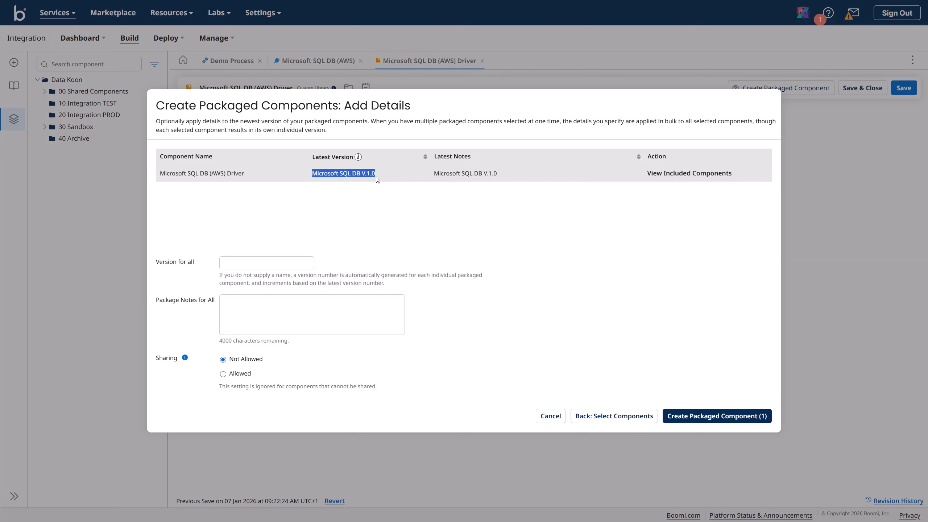
key(ctrl+c)
click(282, 262)
key(ctrl+v)
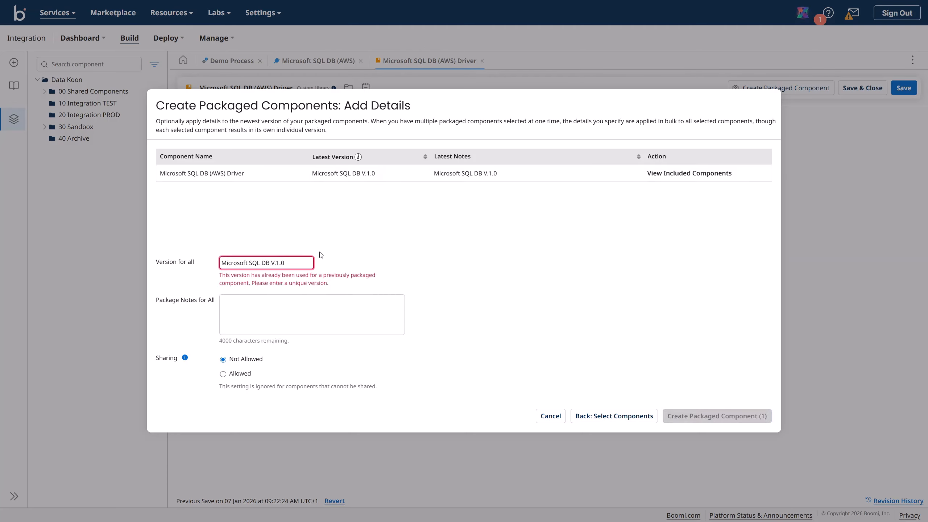
key(BackSpace)
text(1)
key(ctrl+a)
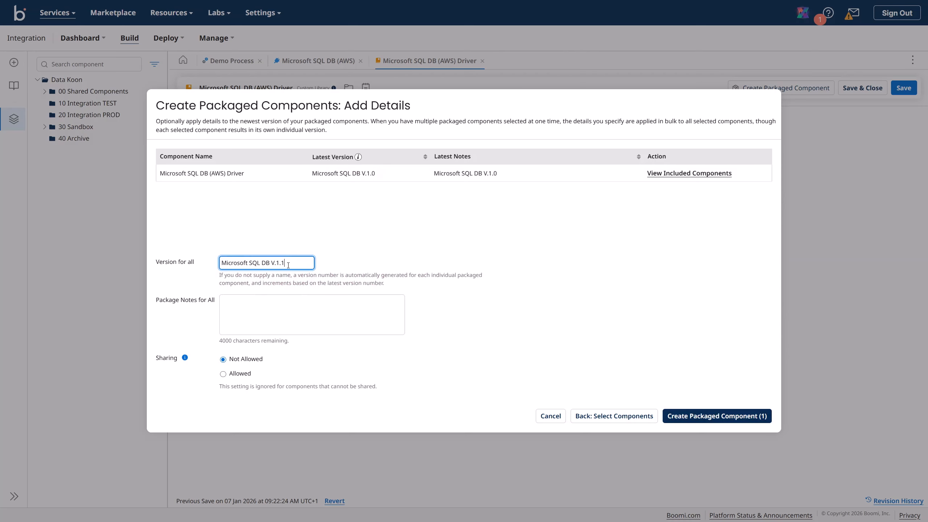
key(ctrl+c)
click(232, 307)
key(ctrl+v)
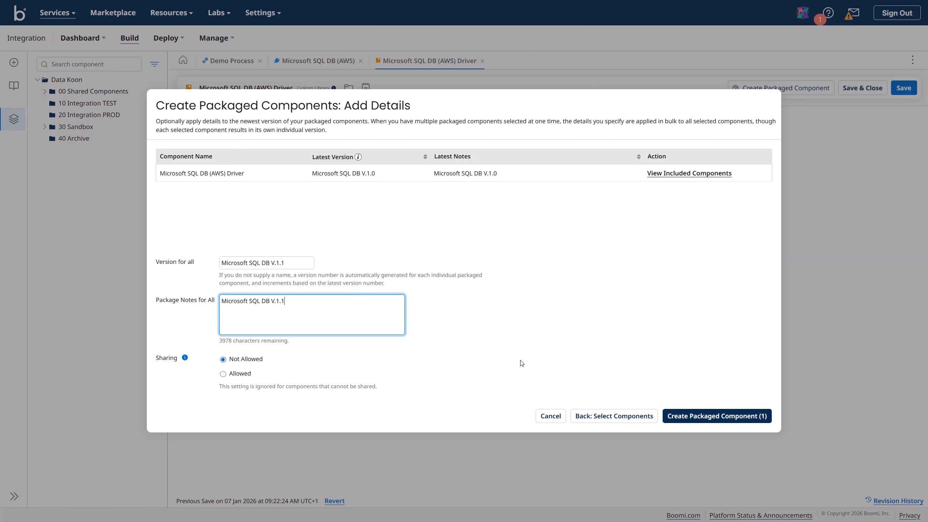
click(688, 416)
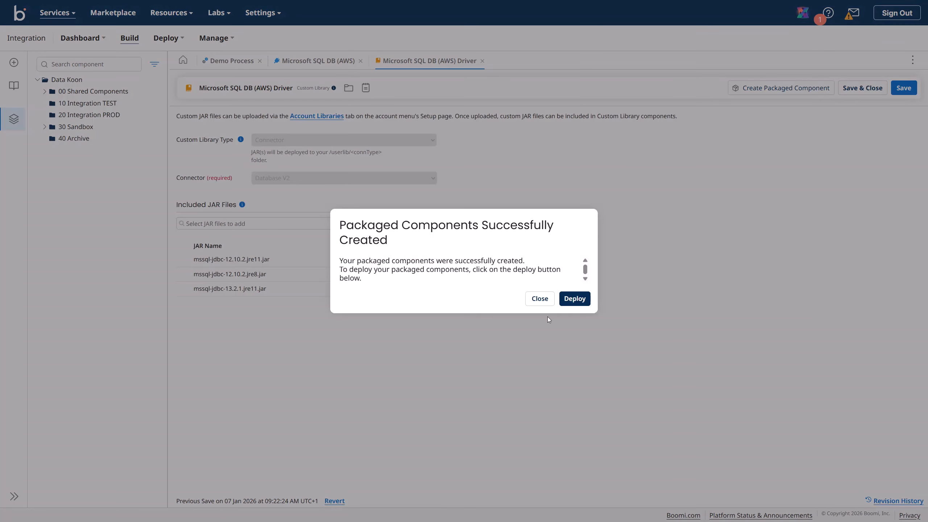
Step: Deploy V.1.1 to 10 TEST with matching notes, then return to the Build workspace
click(582, 300)
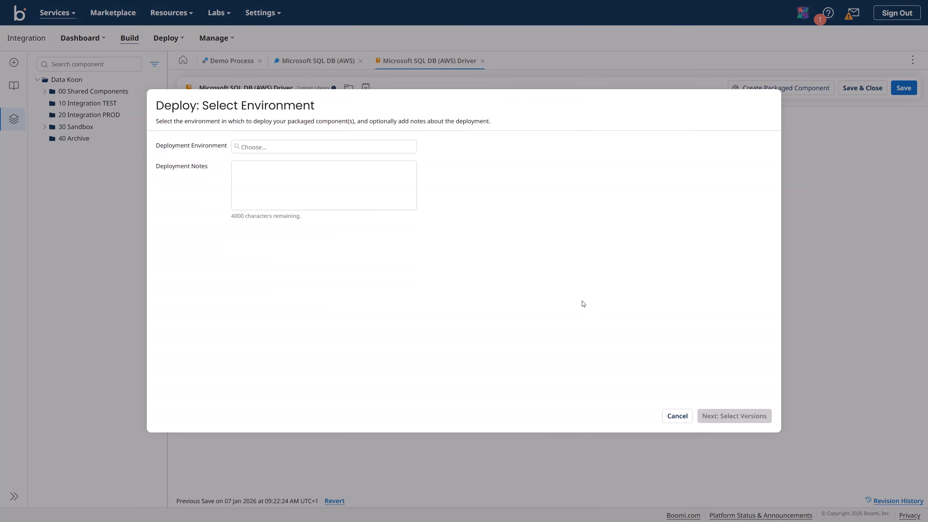
click(316, 154)
click(296, 158)
click(279, 166)
key(ctrl+v)
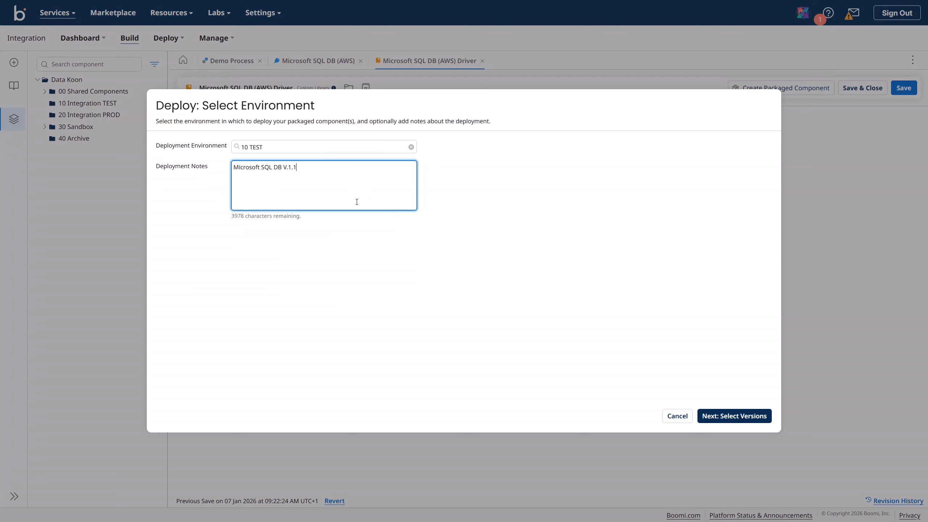
click(748, 416)
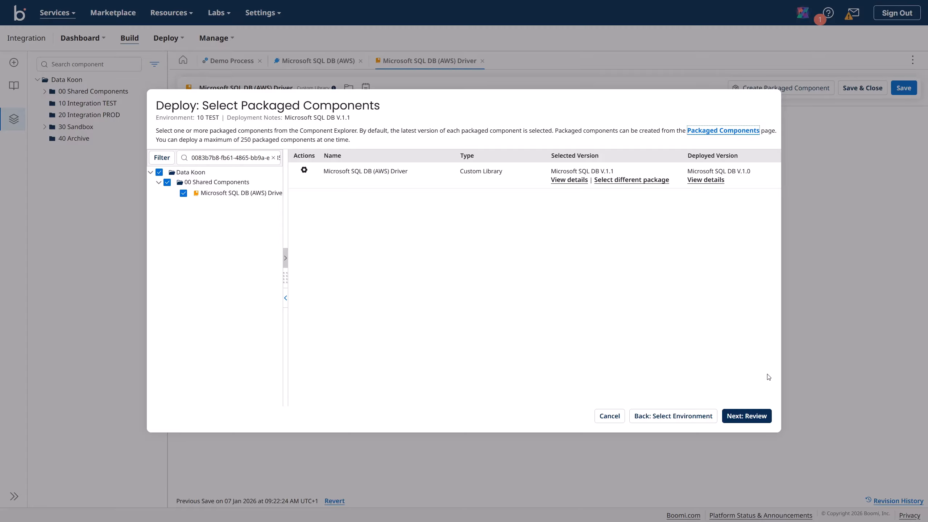
click(753, 417)
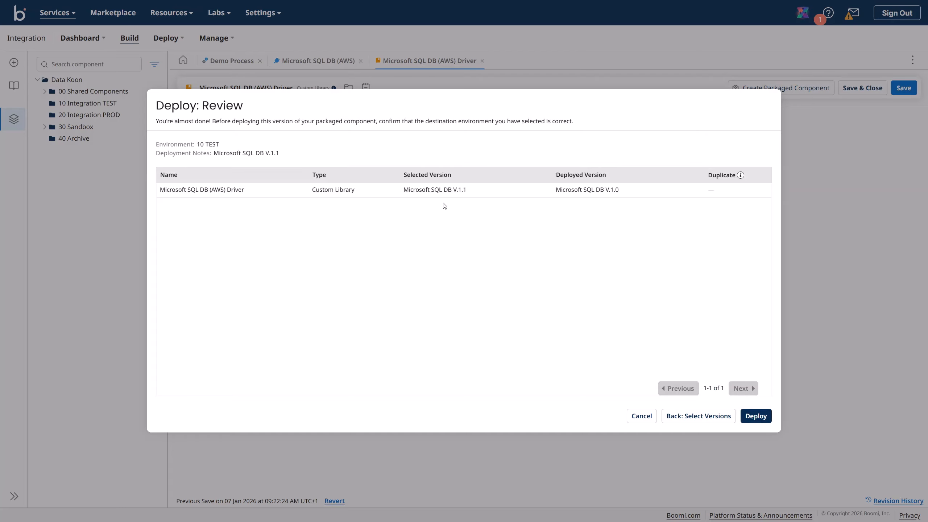
click(755, 418)
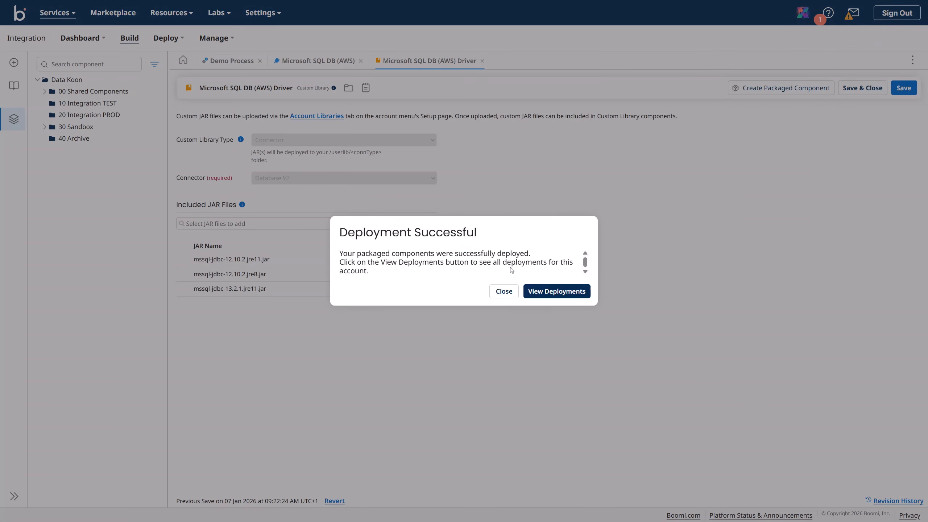
click(545, 292)
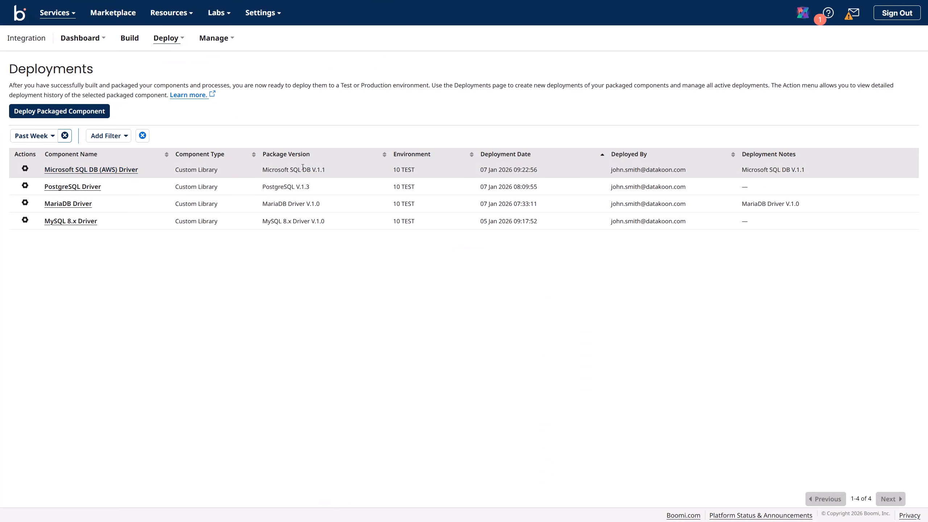
click(130, 38)
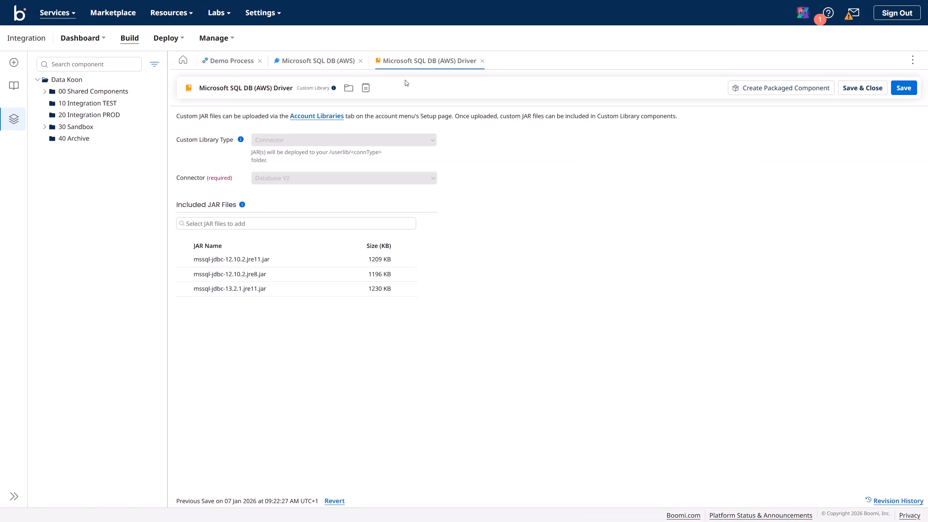
Step: Save and retest the Microsoft SQL DB (AWS) connection on Data Koon TEST, dismissing the initialization error
click(324, 62)
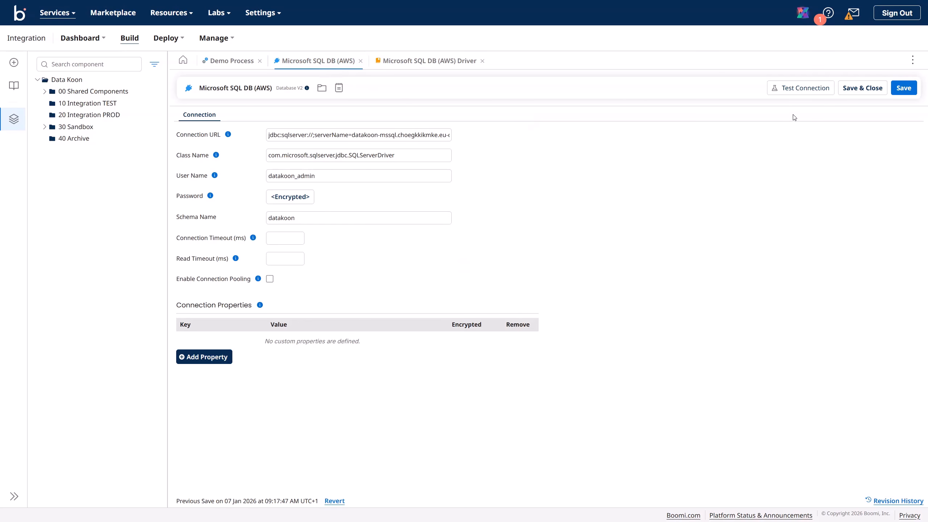
click(902, 88)
click(809, 92)
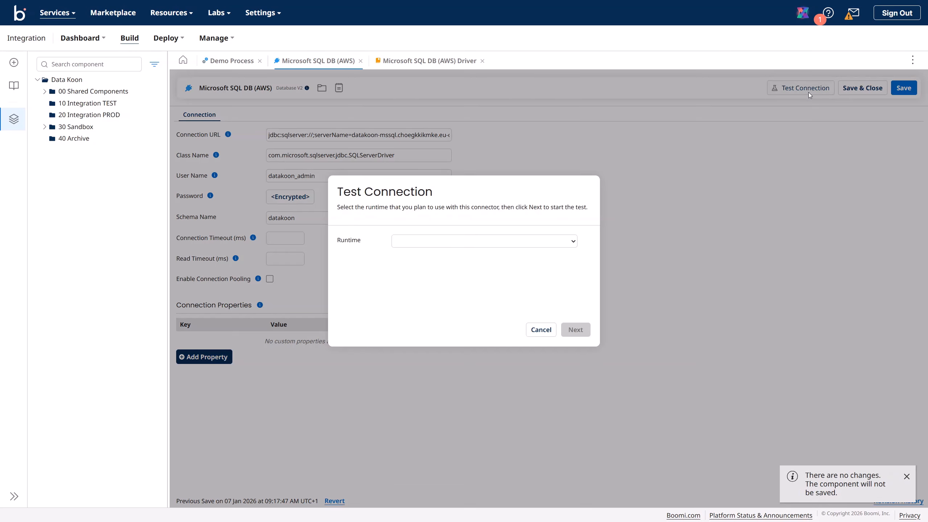
click(549, 244)
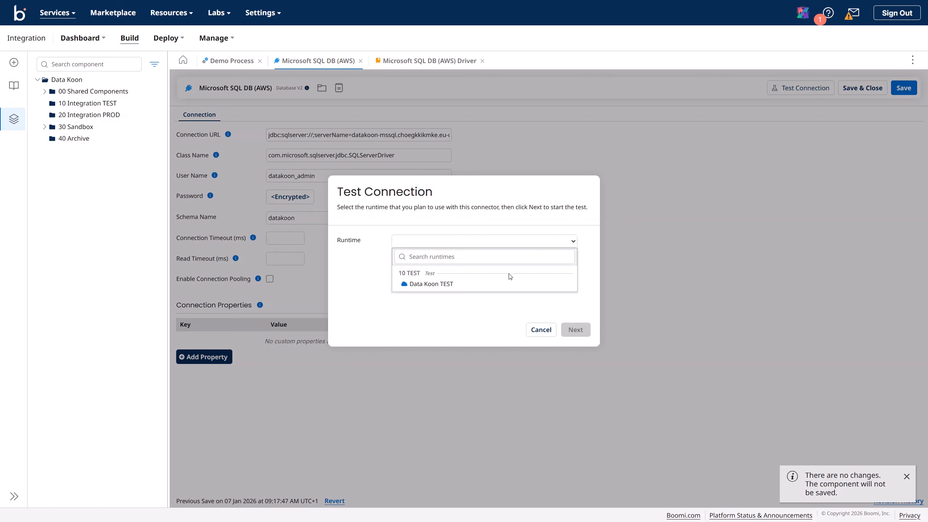
click(506, 287)
click(575, 329)
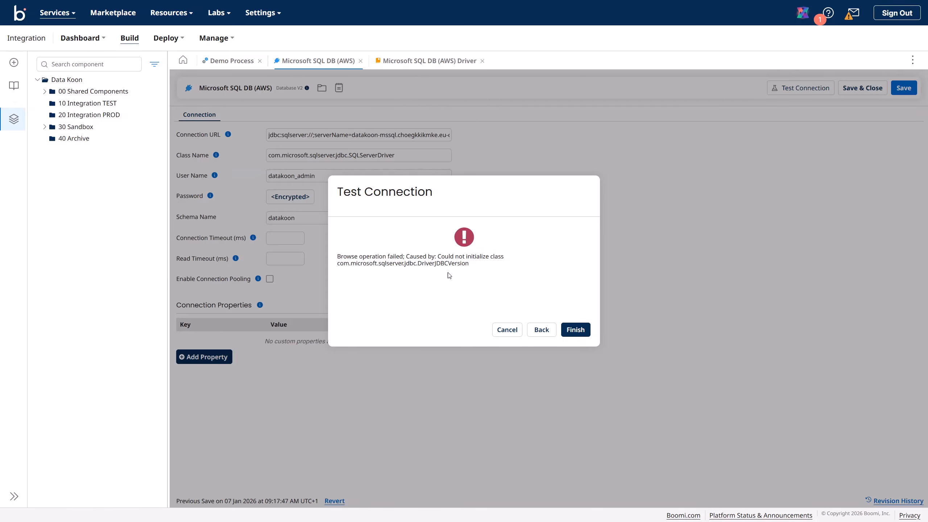
click(572, 328)
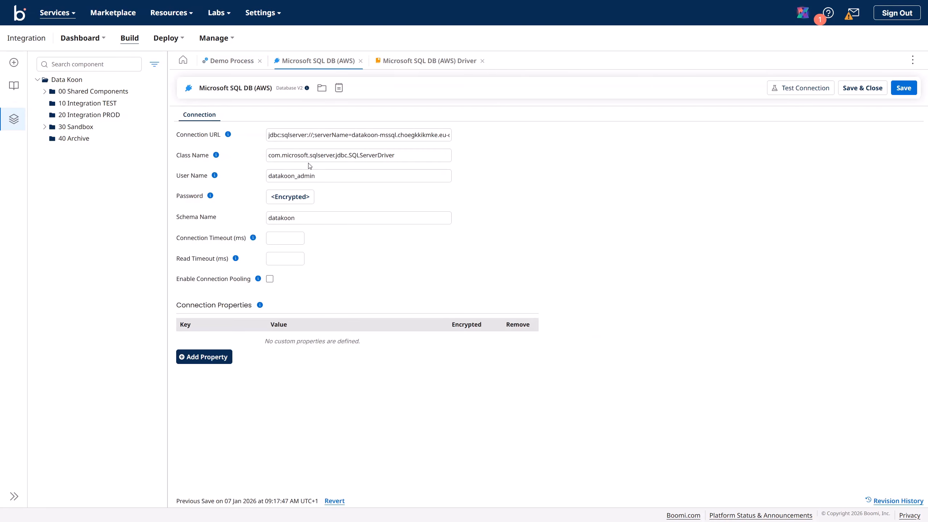
Step: Create a new Database (Legacy) connection component in 00 Shared Components
click(400, 155)
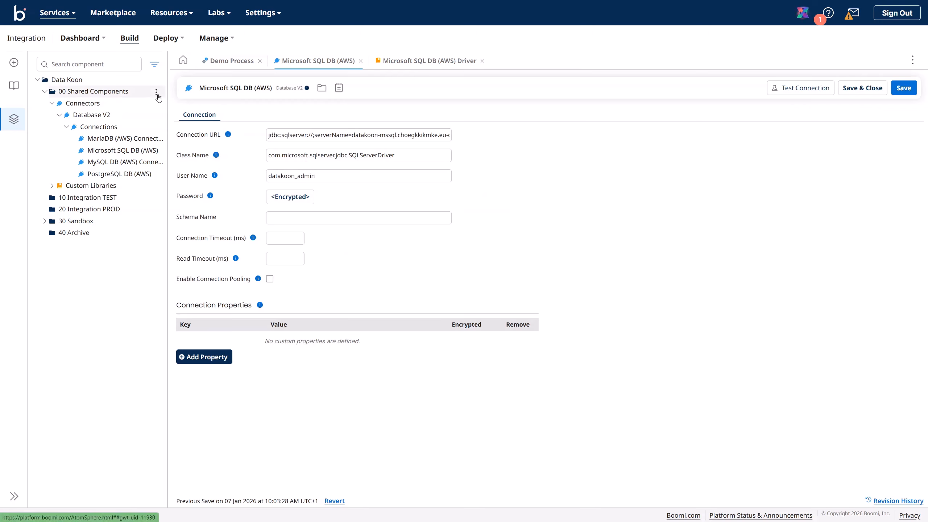
click(157, 94)
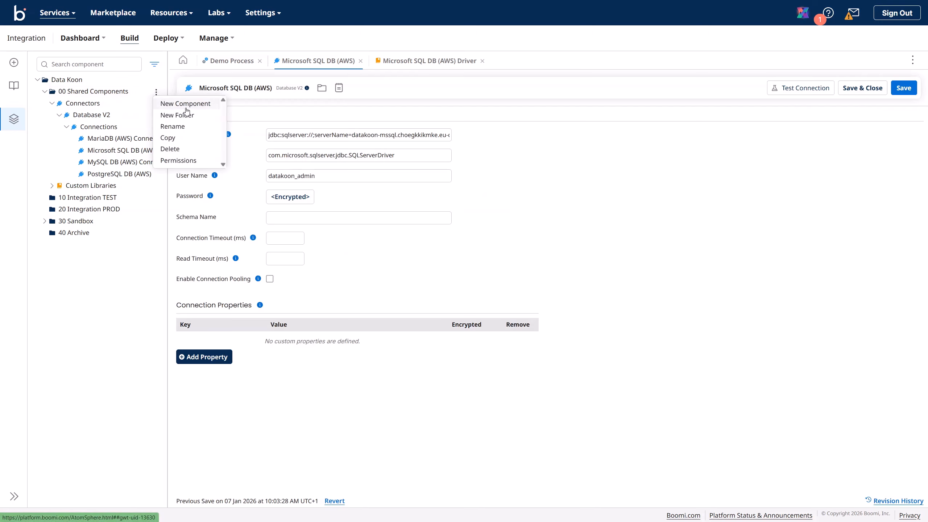
click(188, 105)
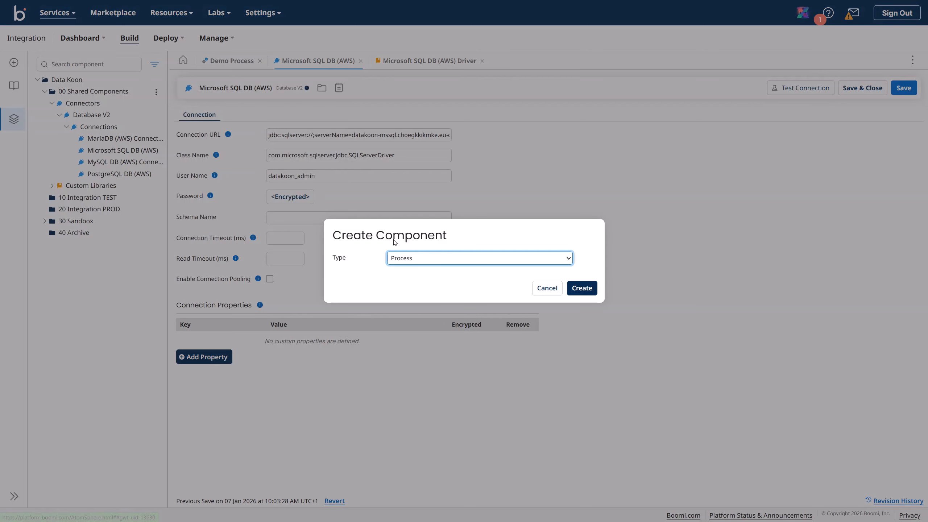
click(424, 262)
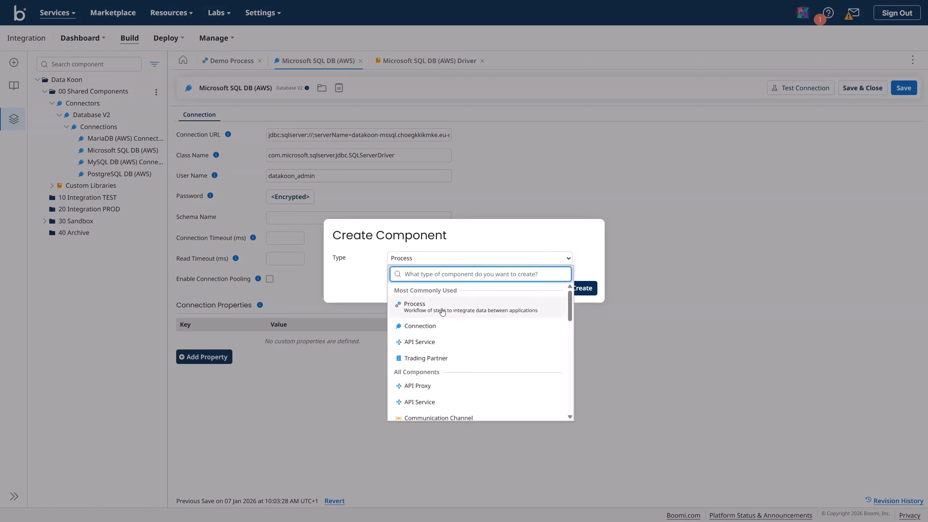
click(441, 334)
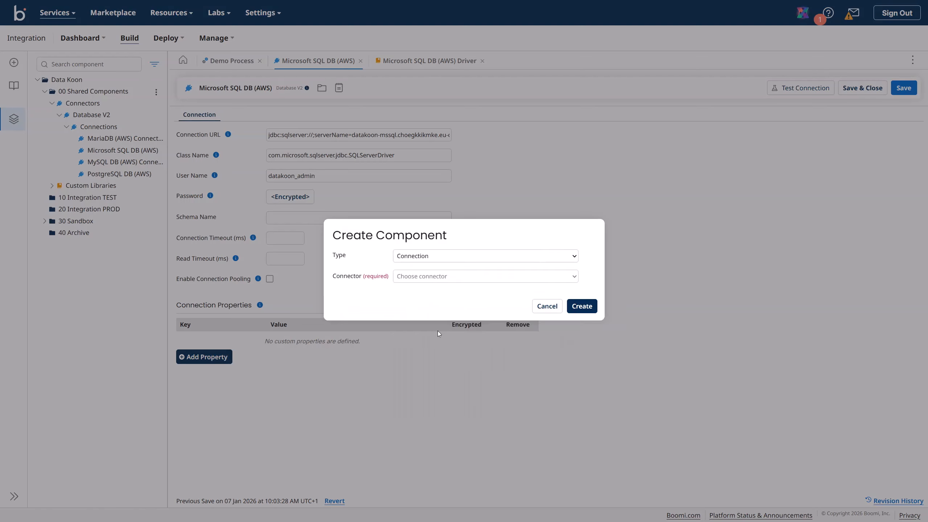
click(431, 277)
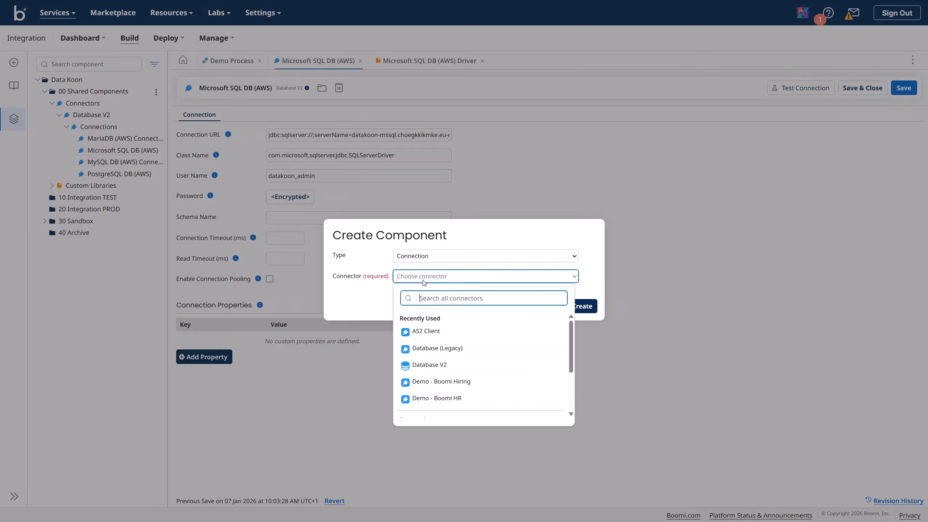
click(442, 350)
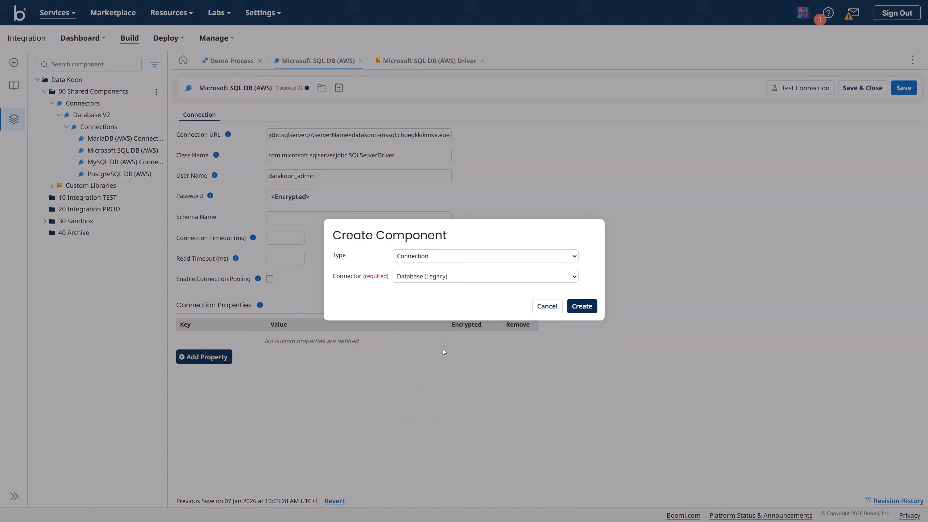
click(582, 306)
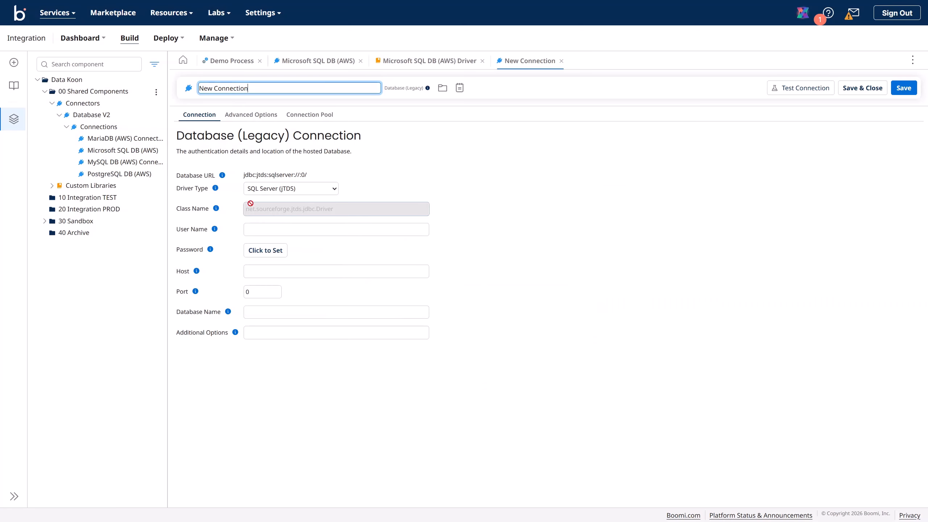
Step: Set driver type SQL Server (Microsoft), enter the user name, and store the password encrypted
click(319, 192)
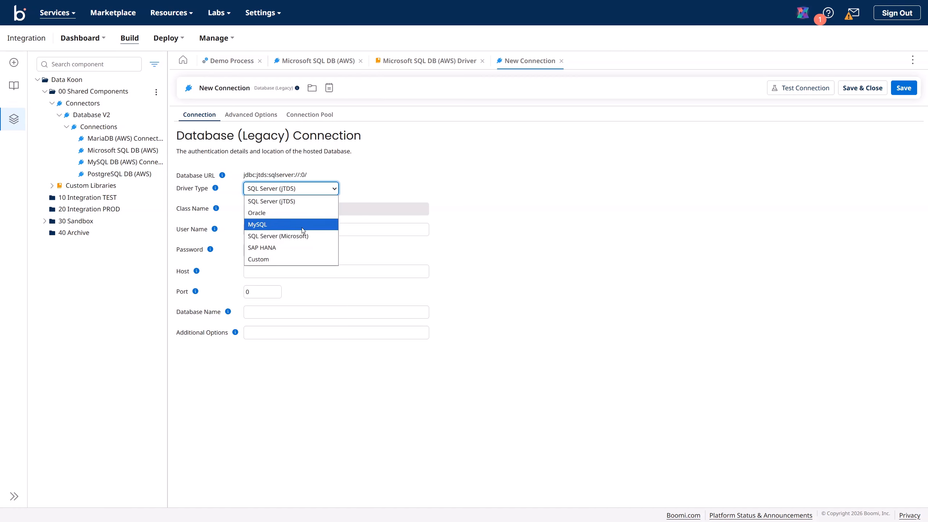
click(307, 237)
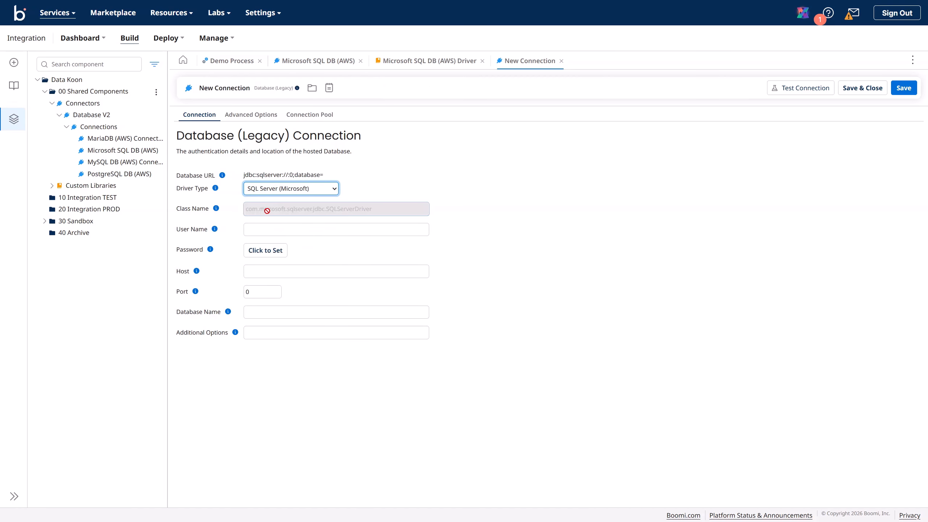
click(261, 228)
click(261, 229)
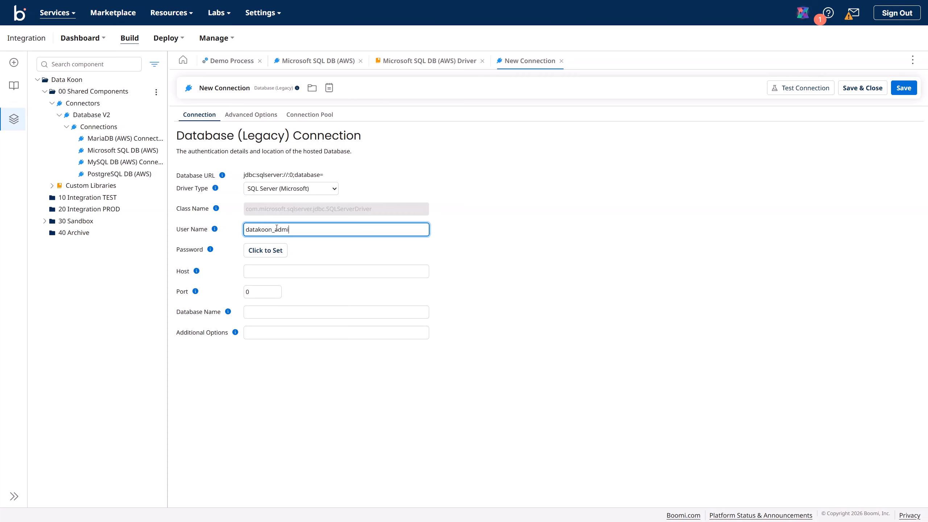
click(266, 251)
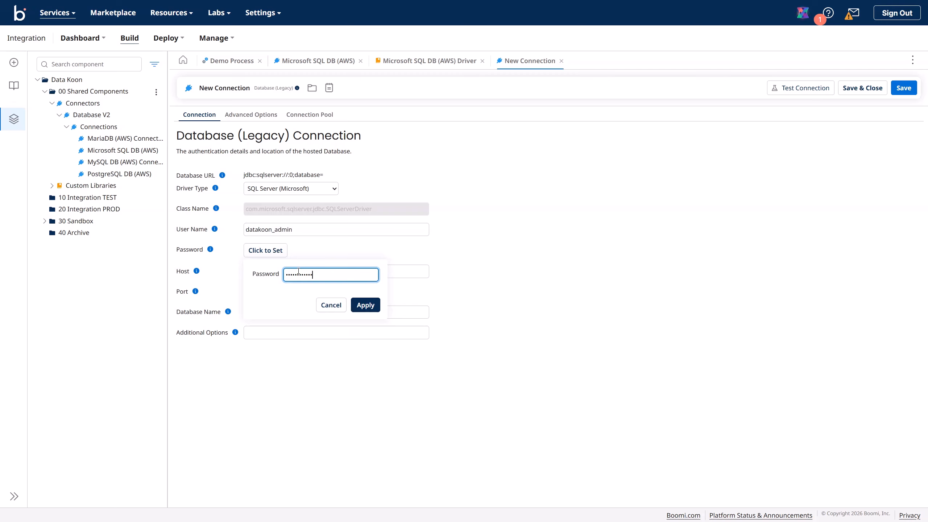
click(365, 305)
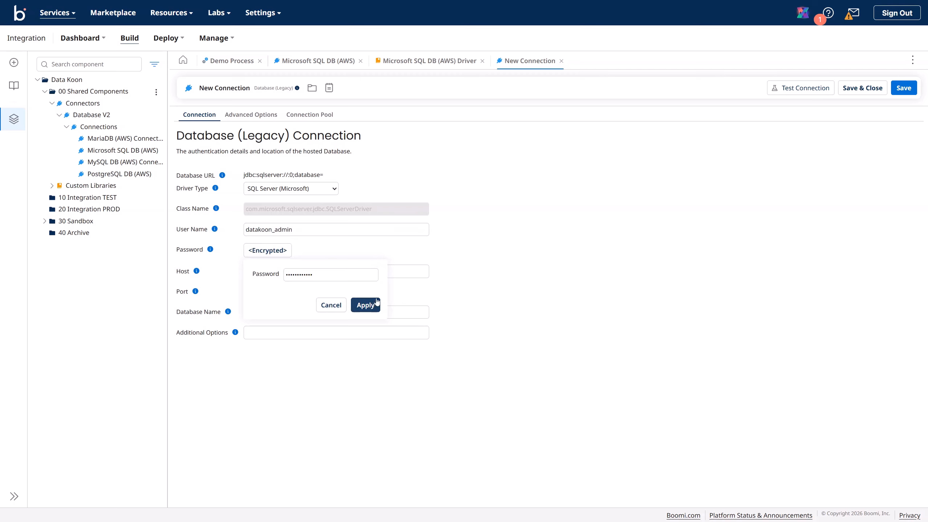
click(339, 275)
click(559, 271)
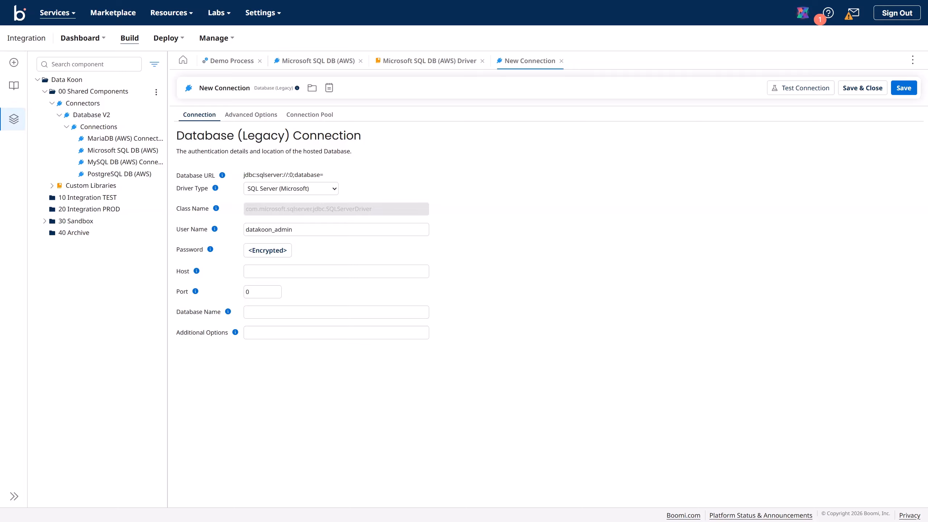
Step: Set port 1433, paste the RDS host, and enter database name datakoon
drag(272, 292, 224, 293)
text(1433)
click(277, 272)
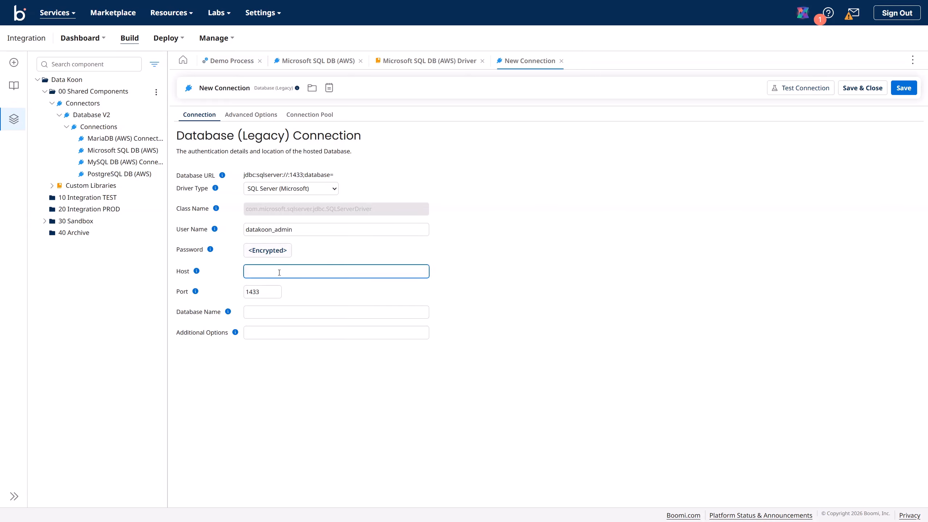
text(datakoon-mssql.choegkkikmke.eu-central-1.rds.amazonaws.com)
click(296, 316)
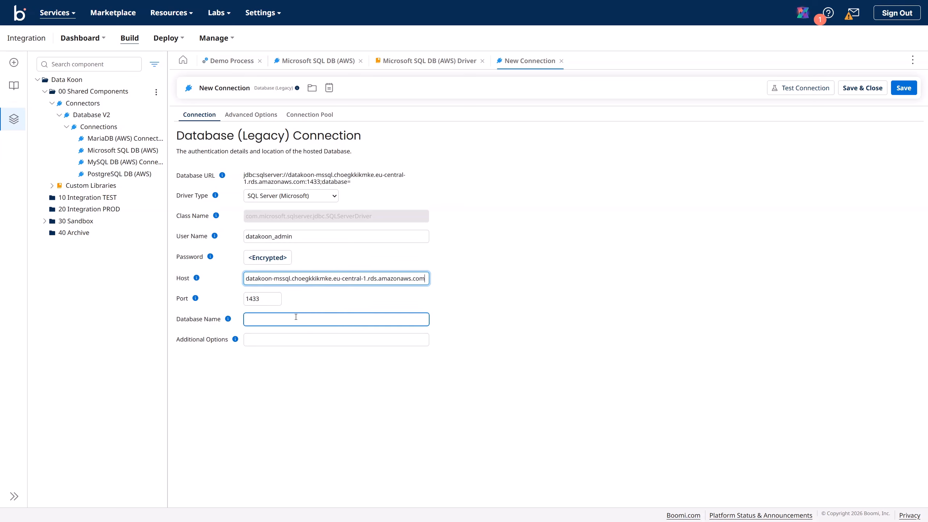
click(274, 321)
text(data)
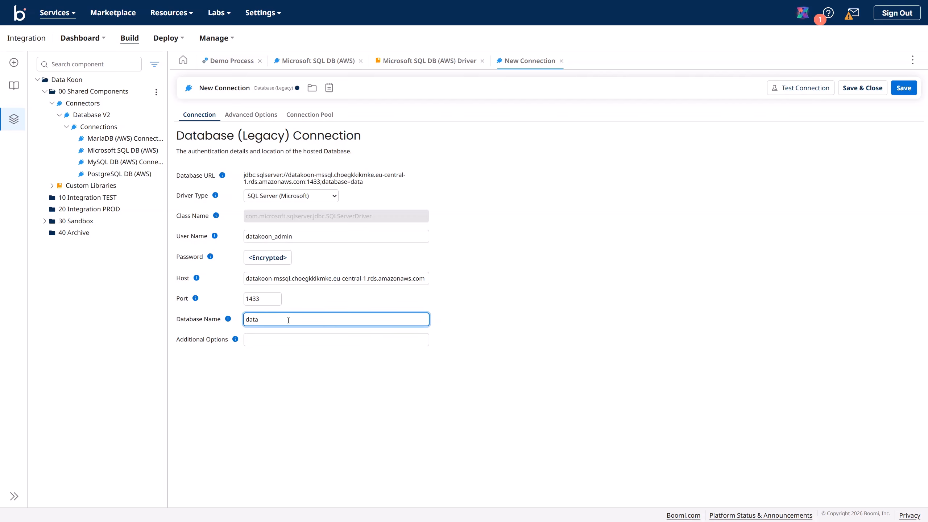
text(koon)
Step: Rename the legacy connection from New Connection to 'Micrsoft SQL DB Legacy (AWS)' and save it
click(217, 90)
drag(240, 90, 156, 80)
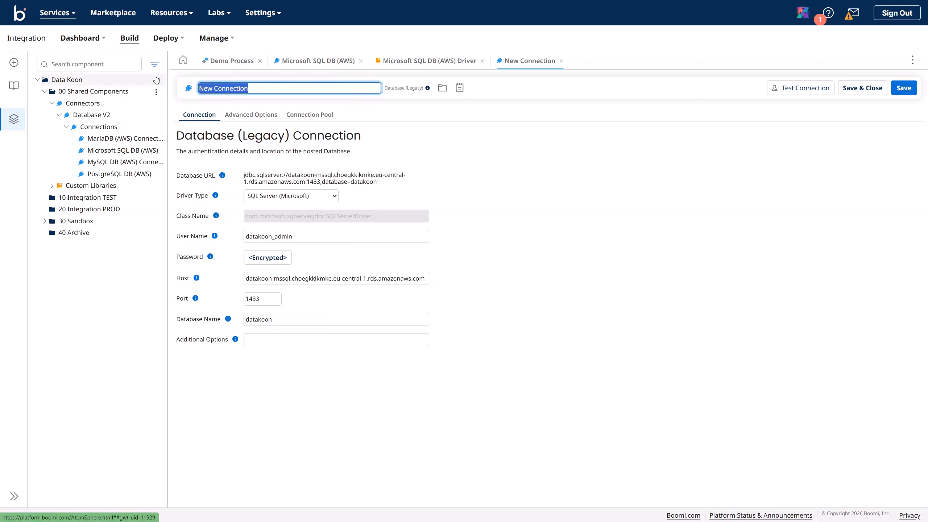
text(Micrsoft SQL DB (AWS)
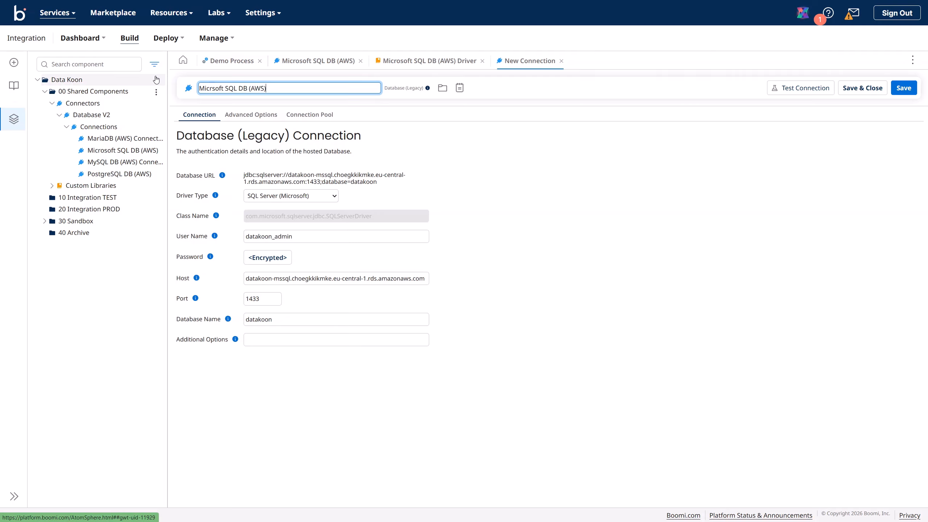
text(Legacy)
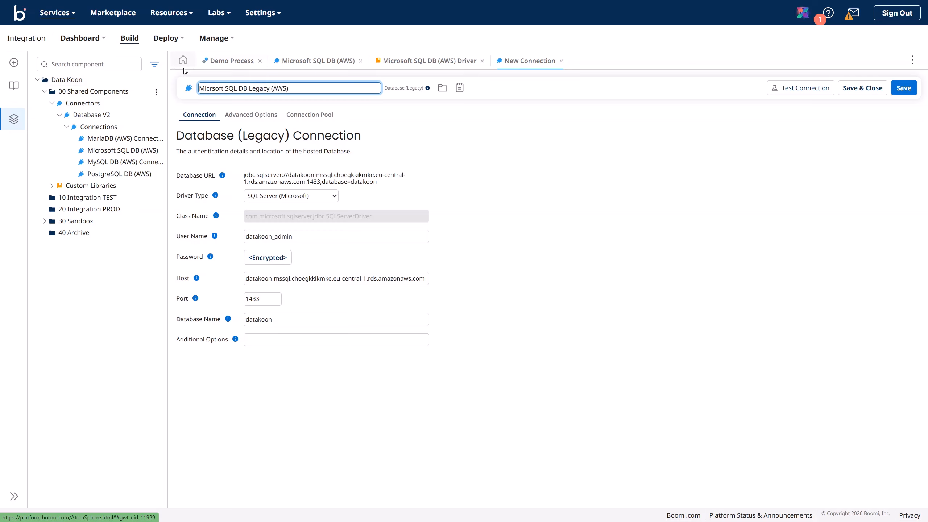
click(903, 88)
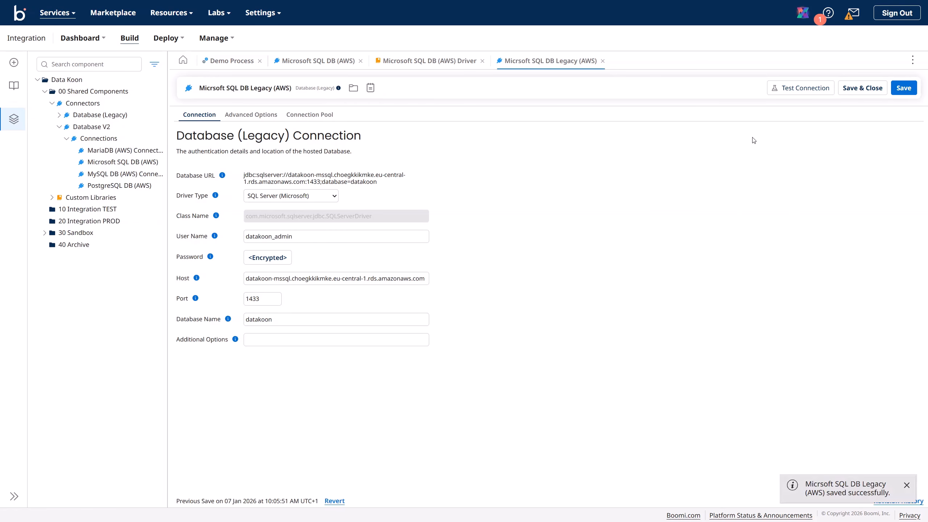
click(244, 117)
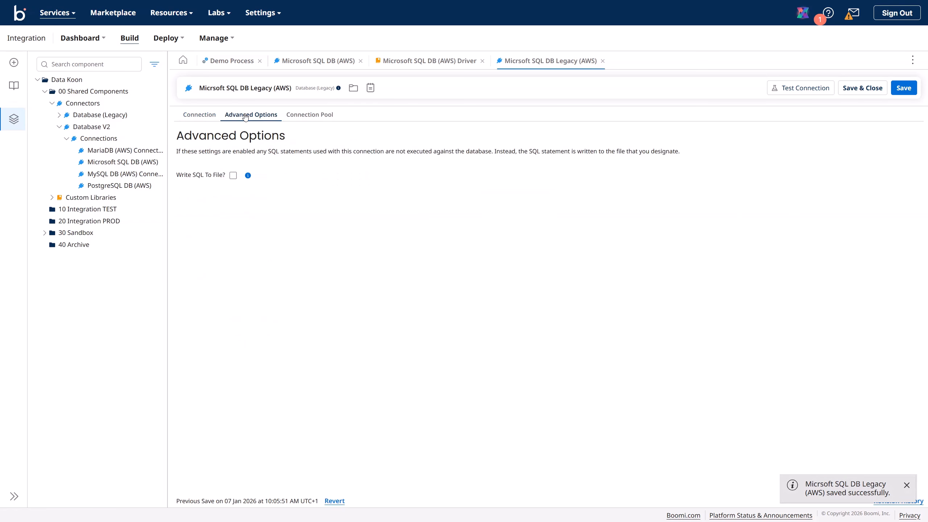
Step: Try the Custom and SQL Server (jTDS) driver types, then keep SQL Server (Microsoft) and save
click(197, 115)
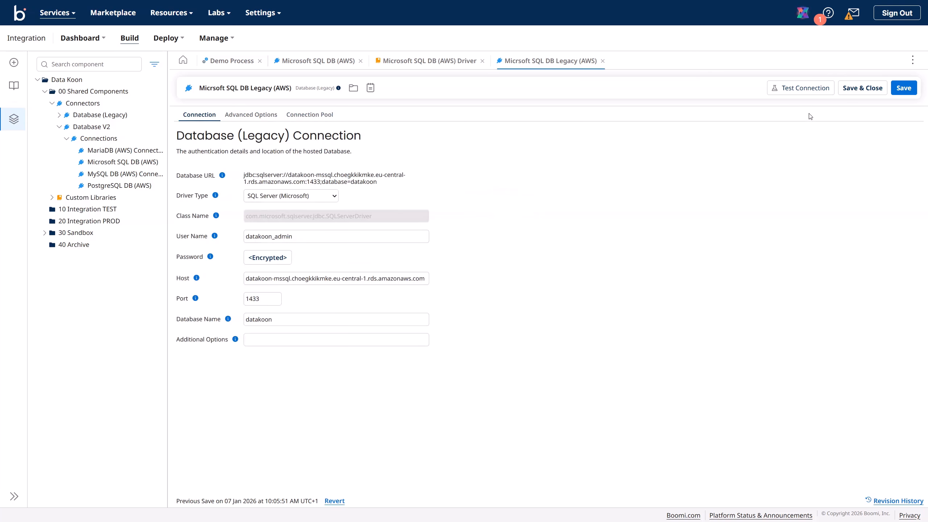
click(334, 196)
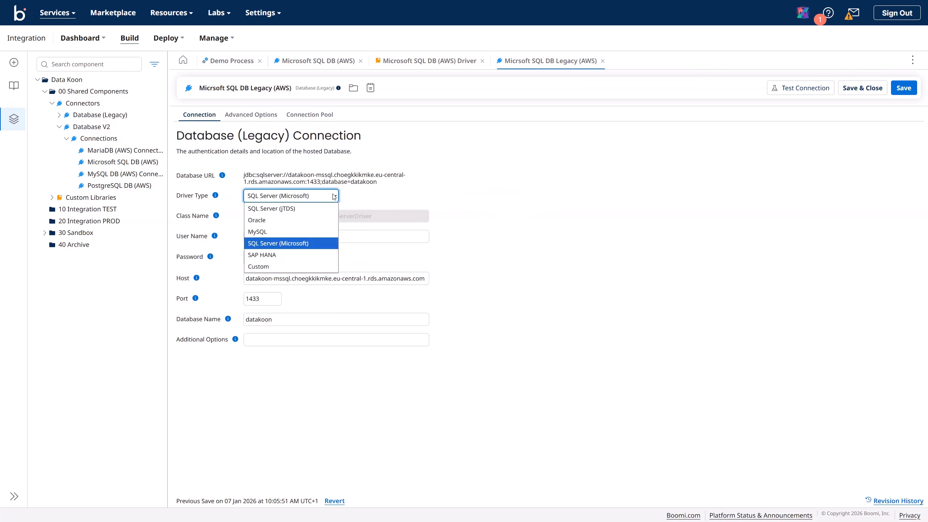
click(279, 263)
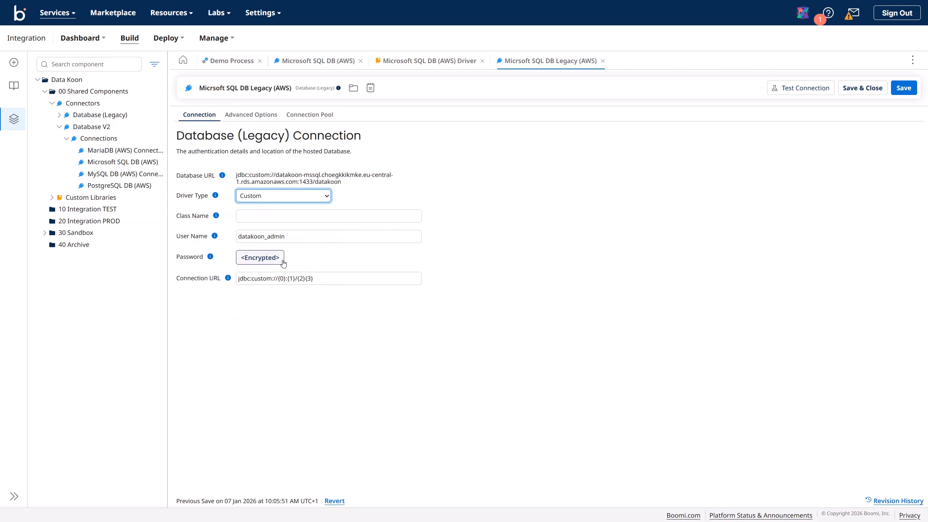
click(258, 216)
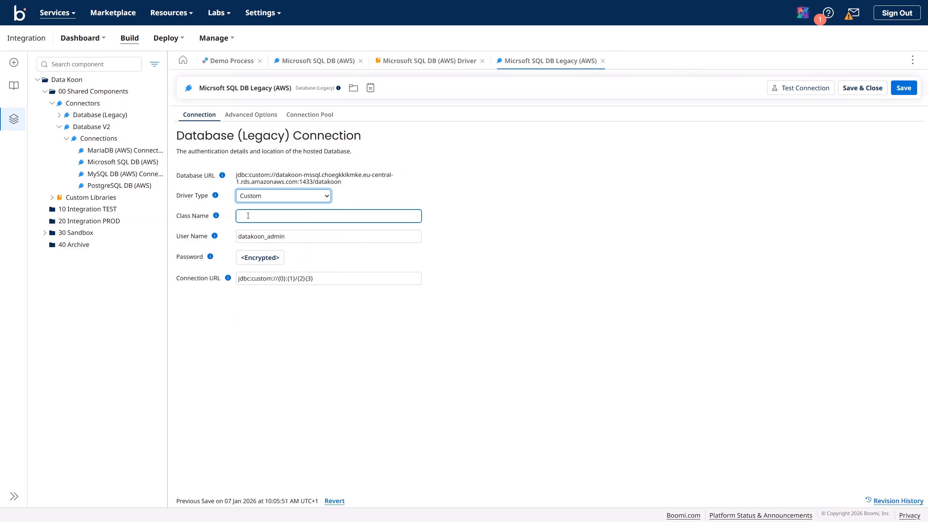
click(304, 202)
click(295, 209)
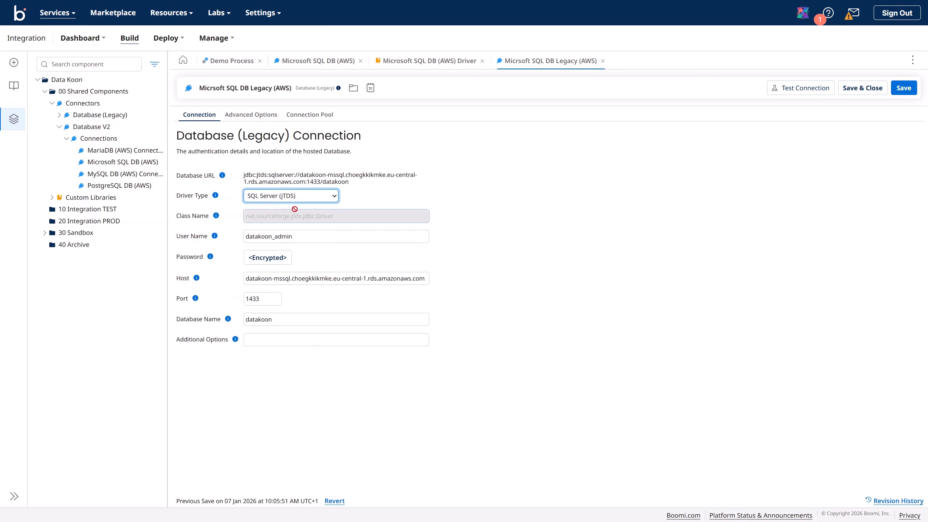
click(306, 198)
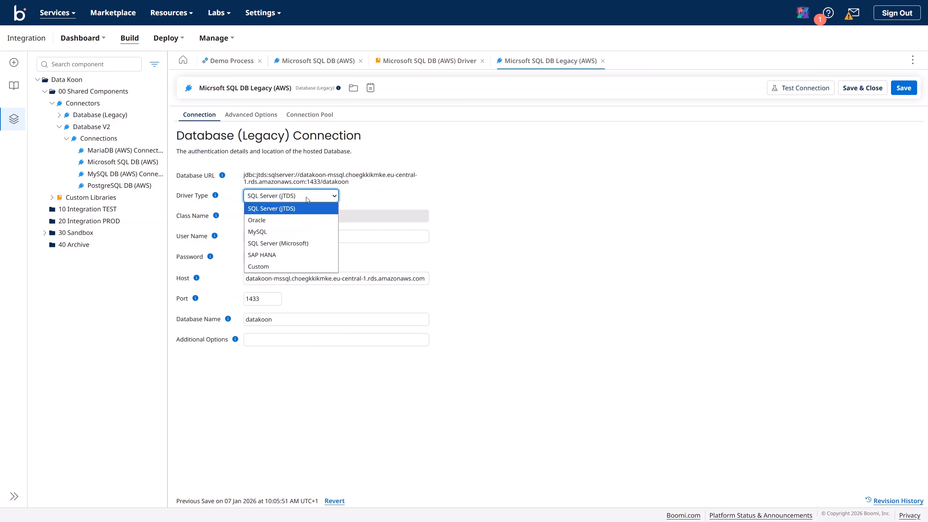
click(304, 244)
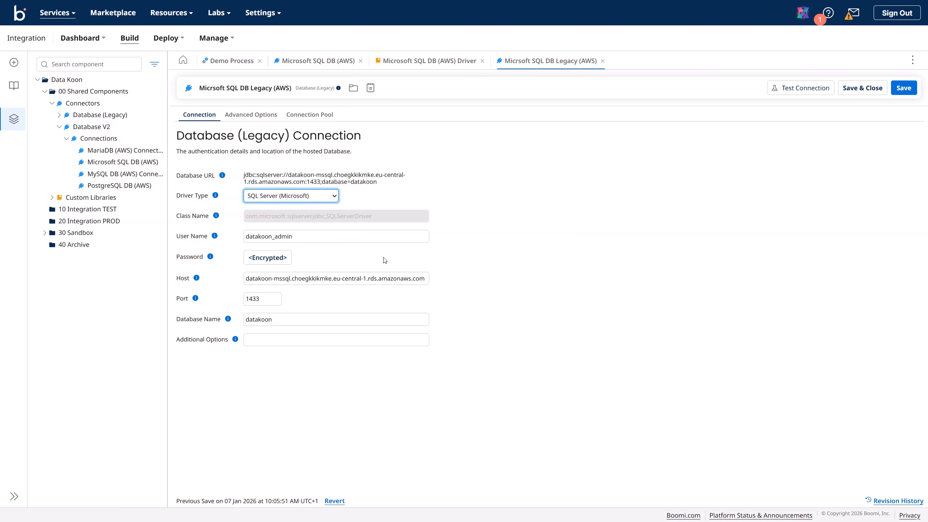
click(904, 93)
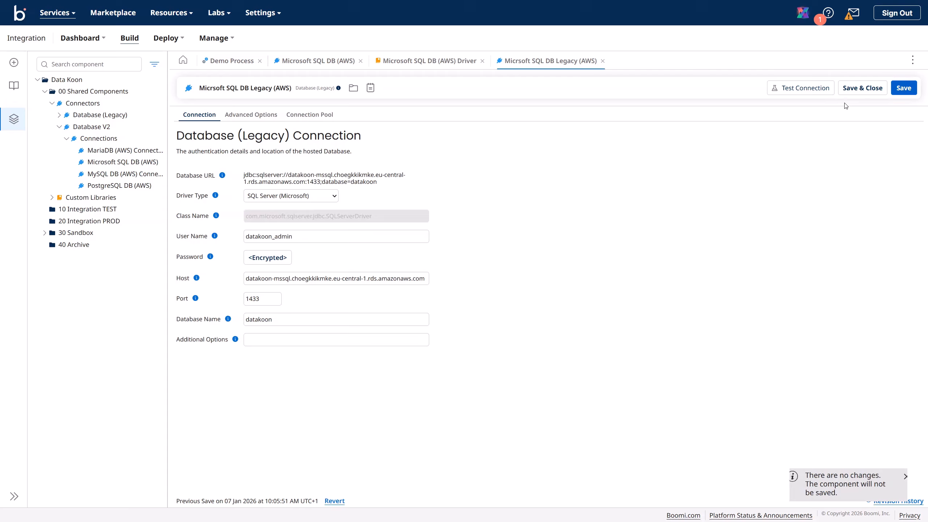
Step: Test the legacy connection on the Data Koon TEST runtime and close the successful result
click(804, 89)
click(504, 242)
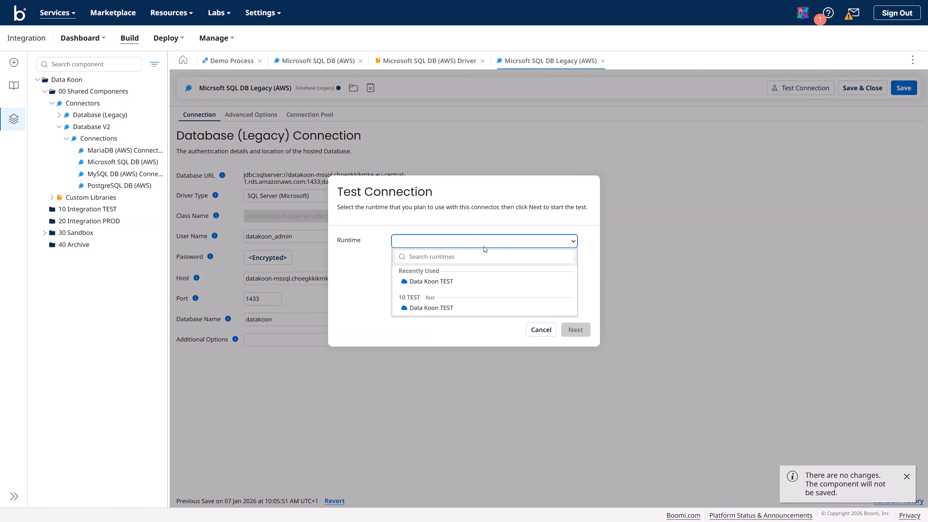
click(461, 283)
click(575, 330)
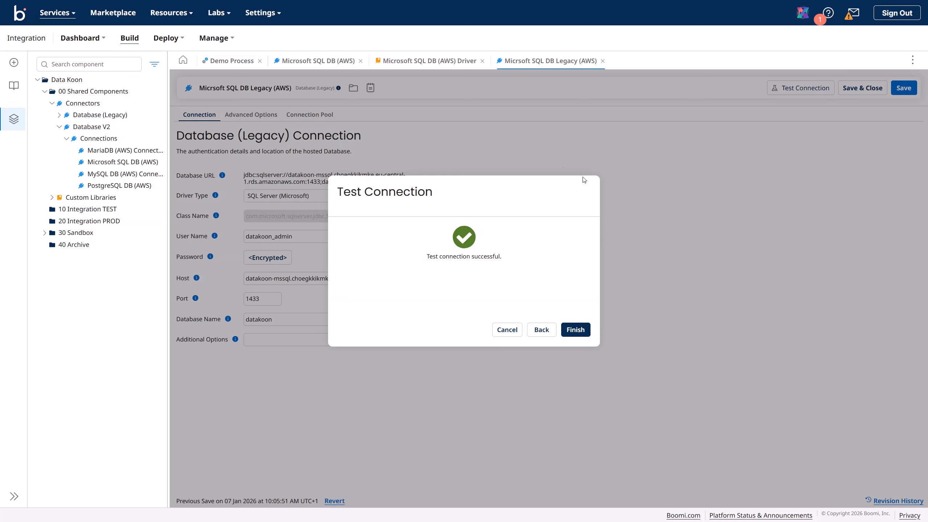
click(575, 330)
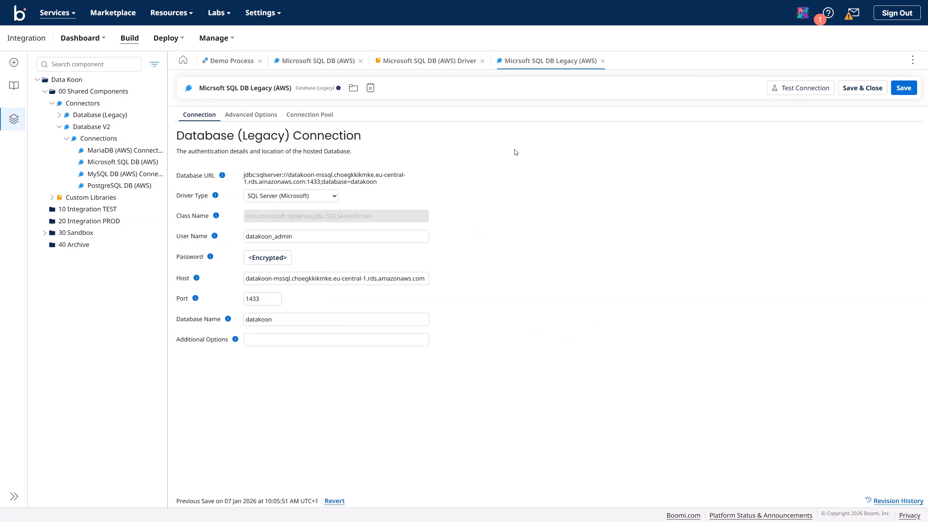
Step: Expand Database (Legacy) > Connections and close the Microsoft SQL DB (AWS) editor tab
drag(168, 135, 221, 133)
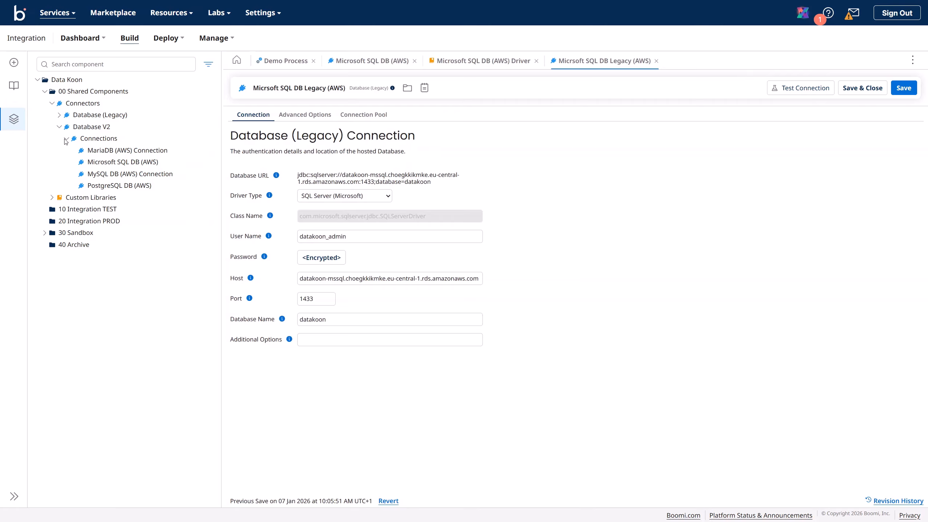
click(59, 115)
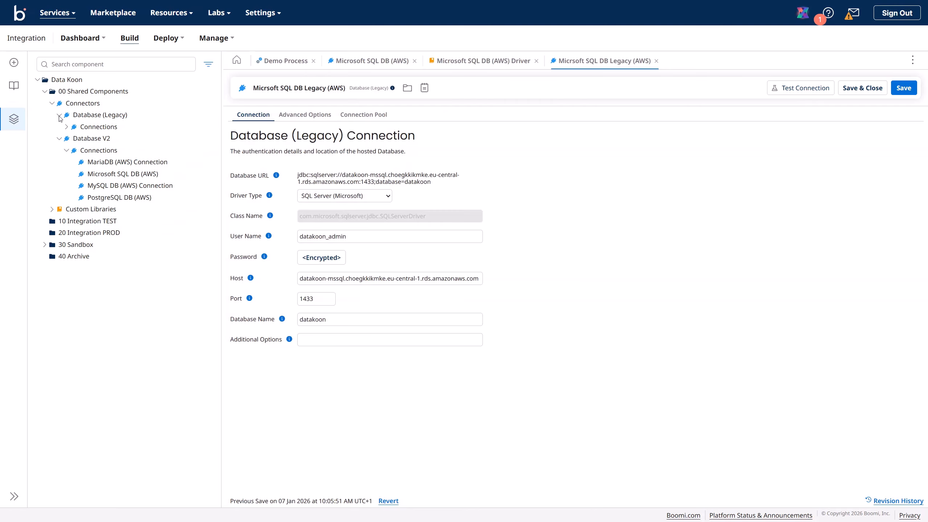
click(66, 127)
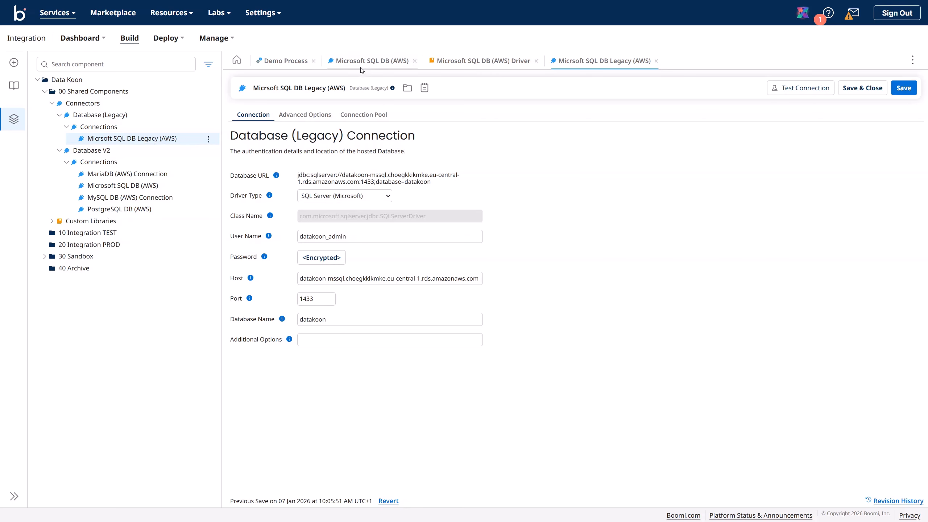
click(372, 63)
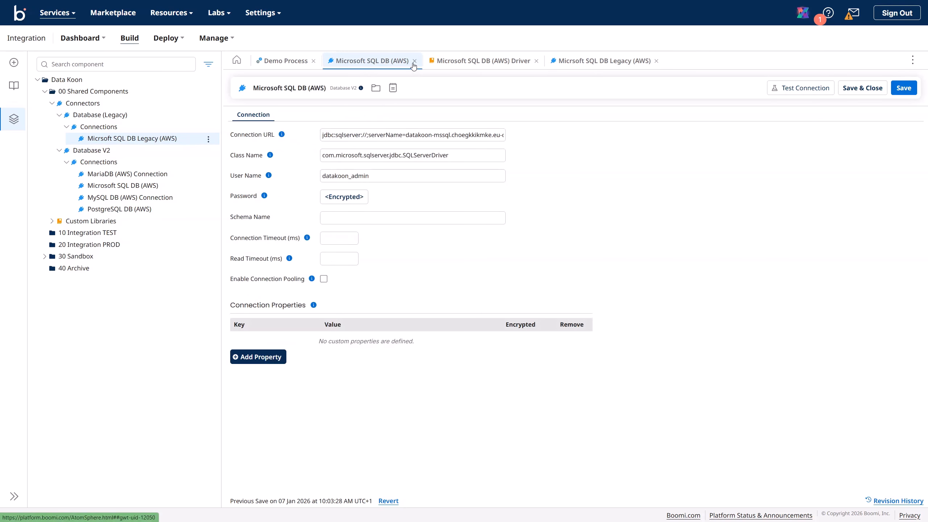
click(414, 61)
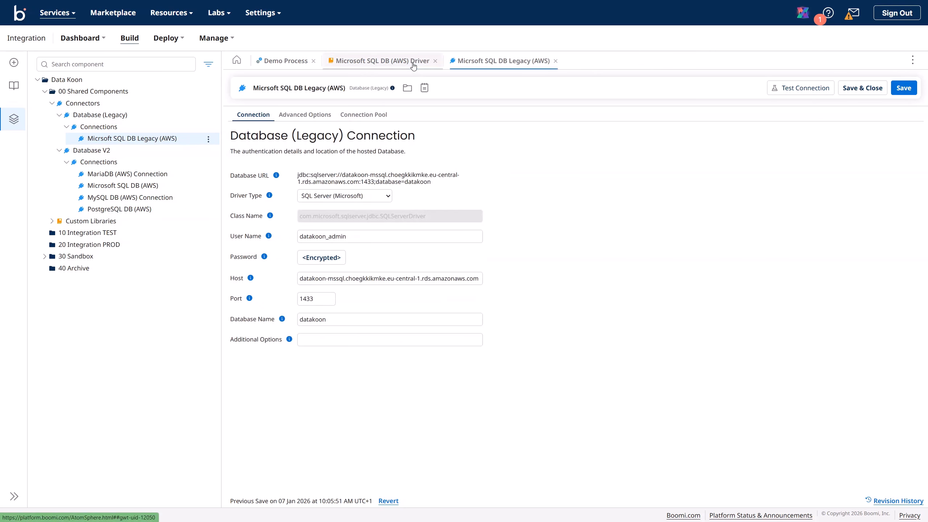
Step: Delete the Microsoft SQL DB (AWS) component from the component tree and confirm
click(136, 188)
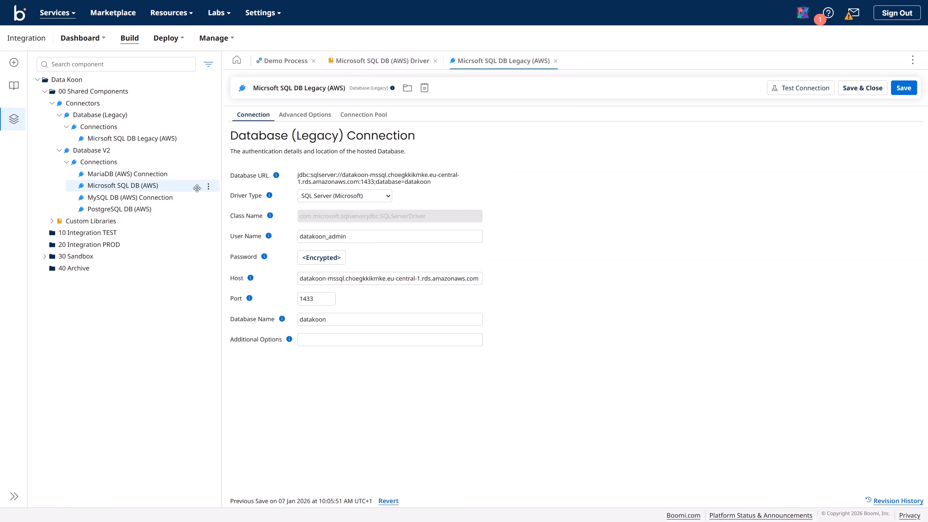
click(208, 186)
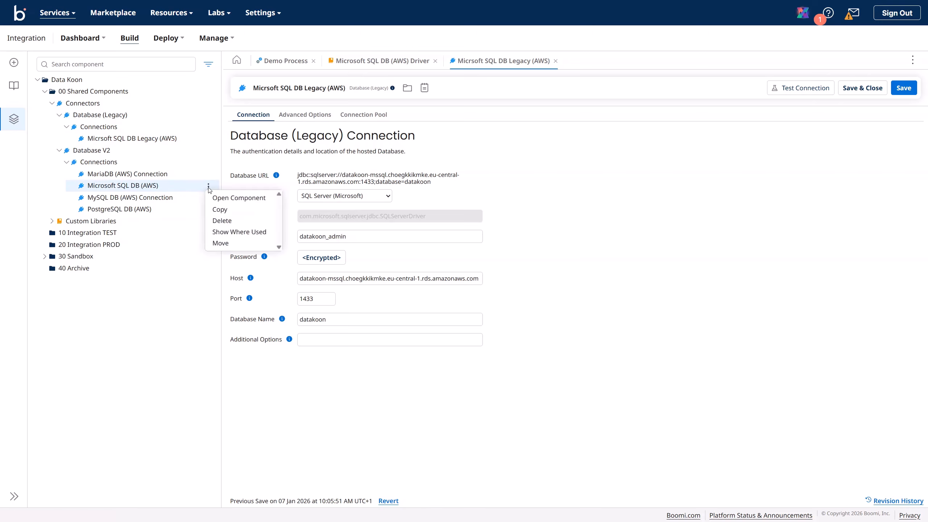
click(224, 224)
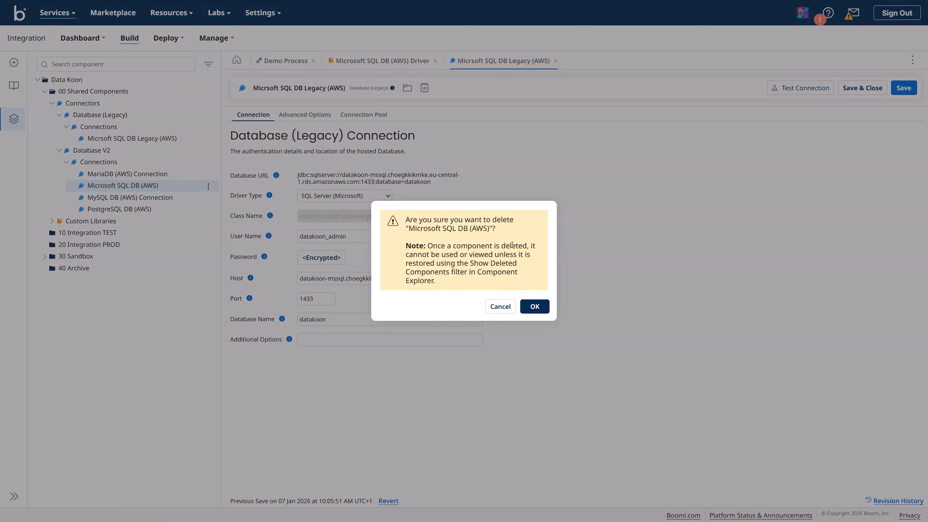
click(535, 307)
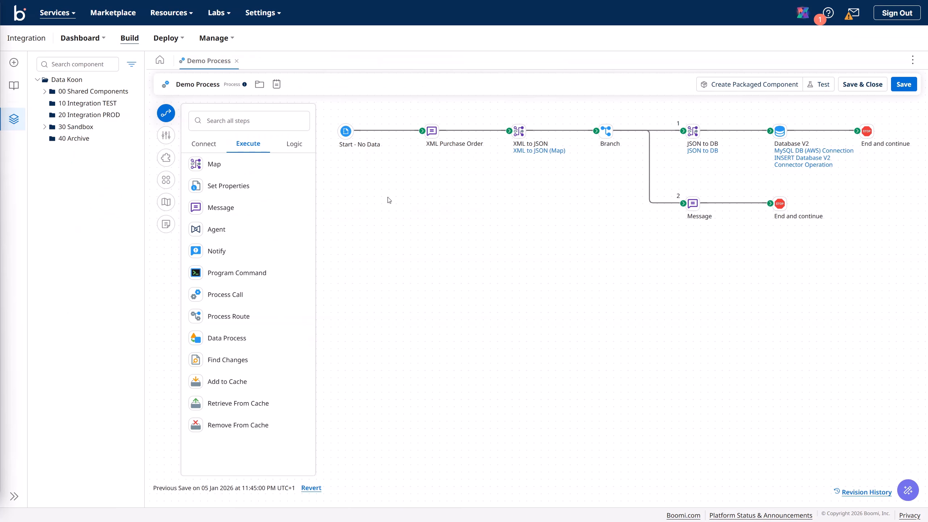
Step: Place a Microsoft Azure SQL Database step named 'Azure SQL DB' on Demo Process and start a new connection
click(205, 146)
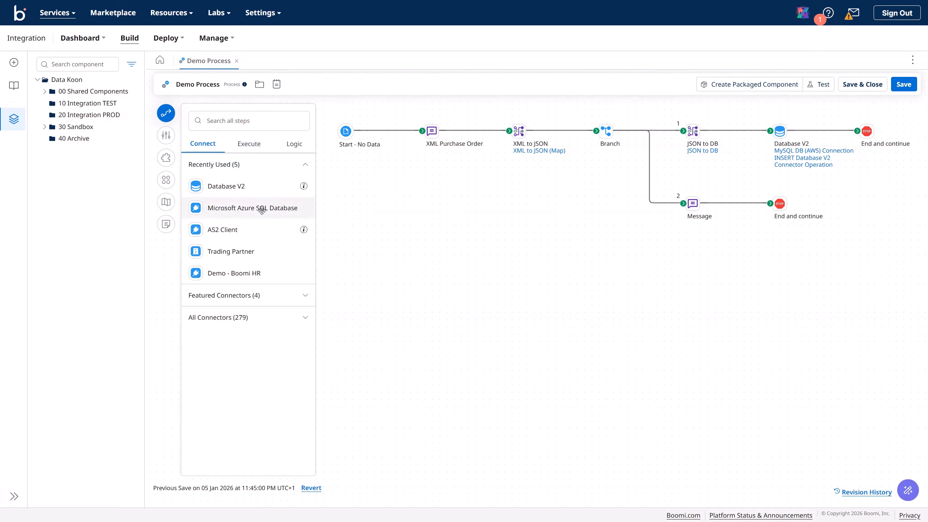
drag(262, 211, 390, 256)
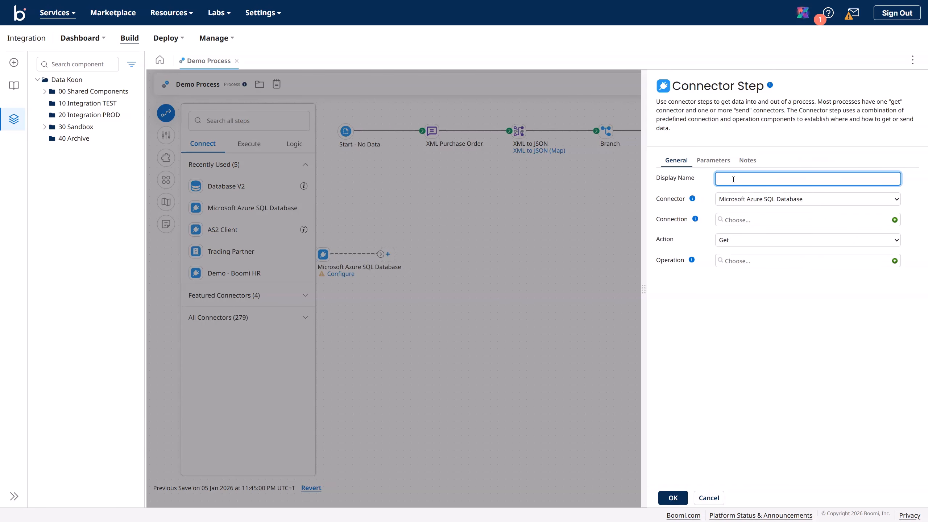
text(Azure SQL DB)
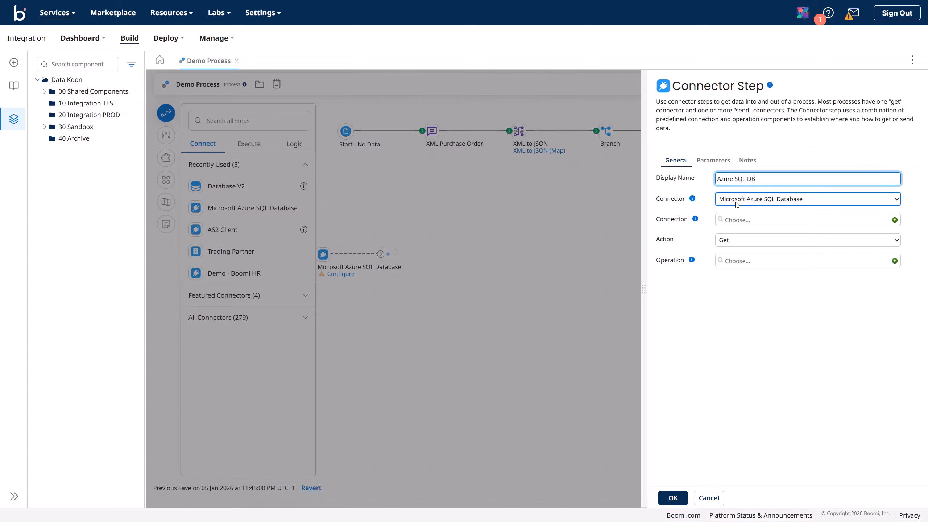
click(862, 224)
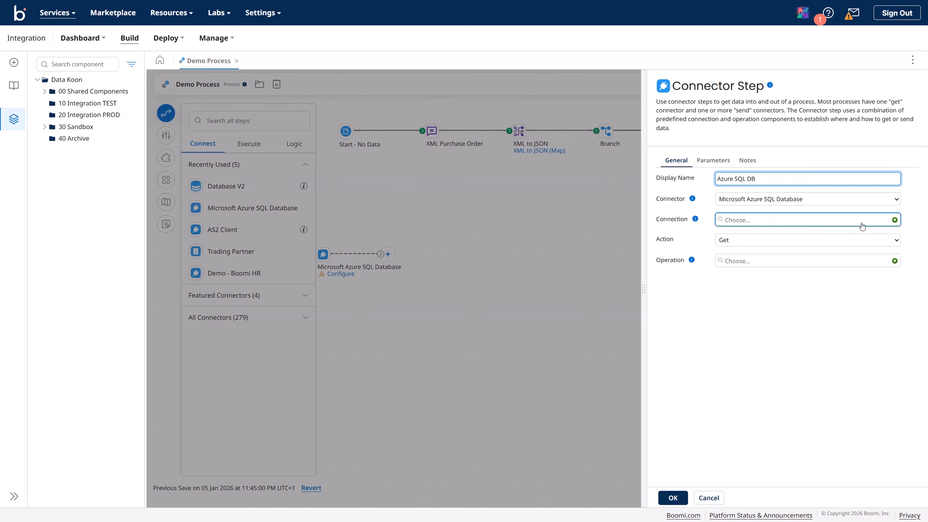
click(895, 220)
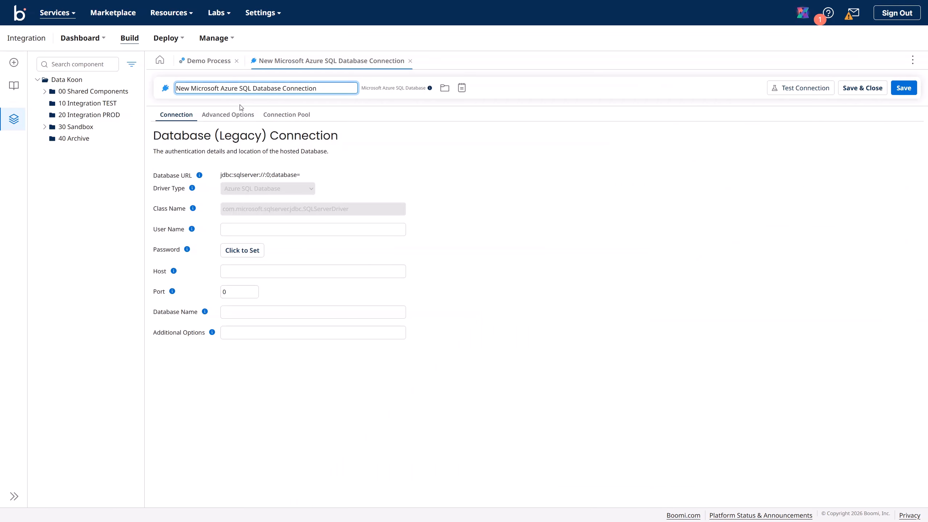
Step: Rename it 'Microsoft Azure SQL Database Connection' and enter the database user name and password
double_click(190, 89)
key(BackSpace)
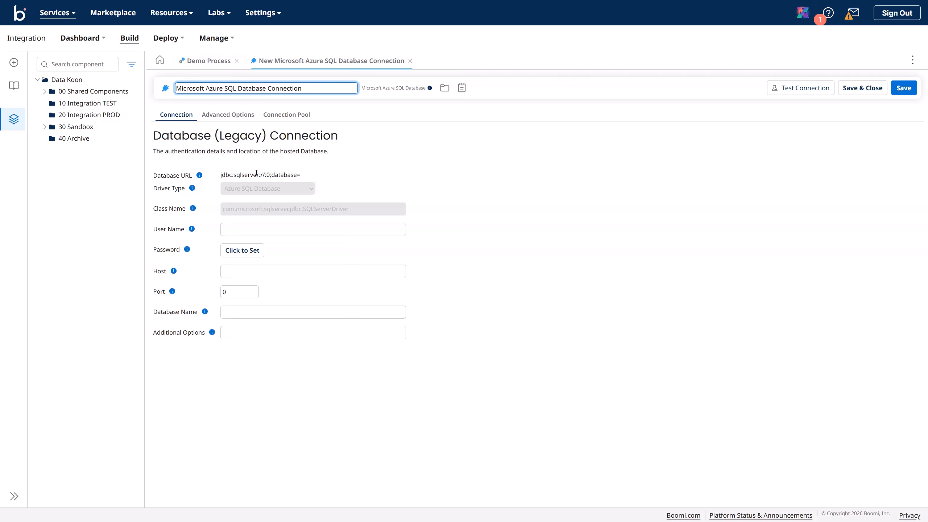
click(262, 230)
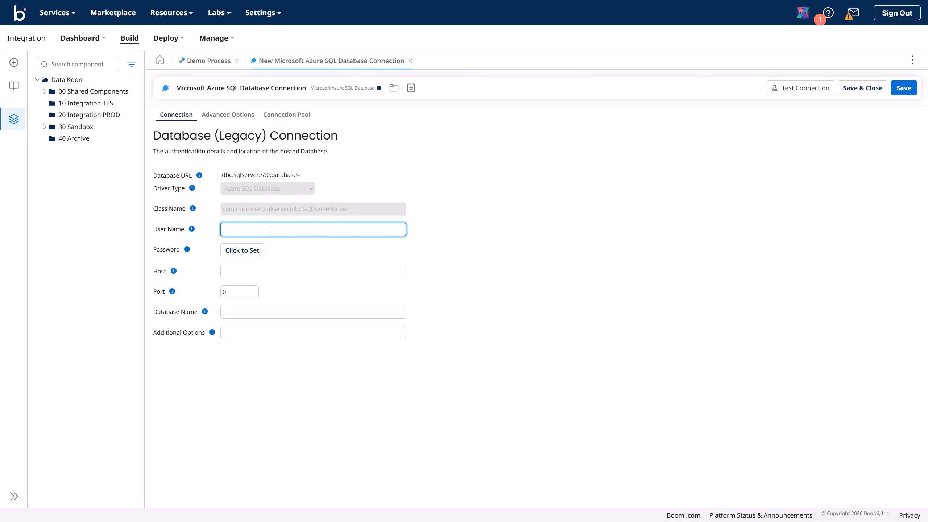
text(dato)
text(oo)
text(n-admin)
click(243, 251)
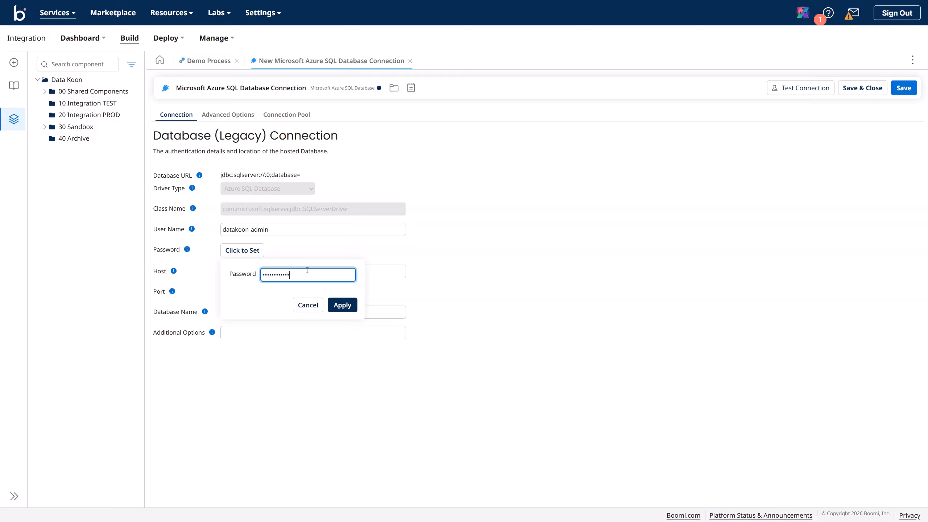
click(342, 305)
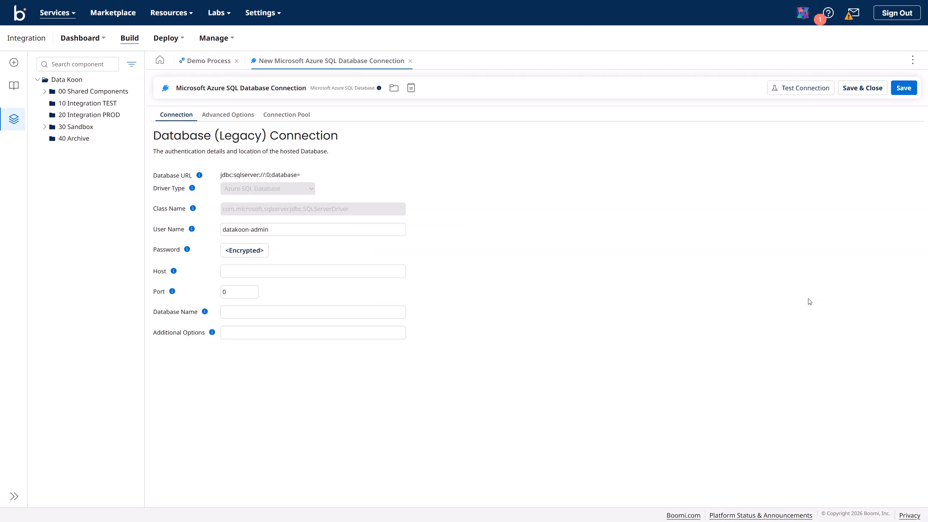
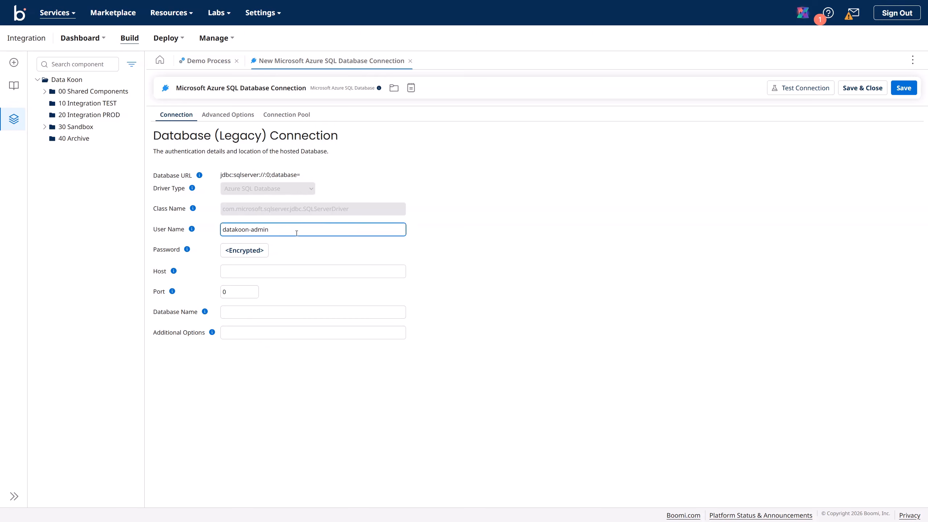
Step: Paste host datakoon.database.windows.net, enter port 1433 and database datakoon, then save the connection
click(246, 272)
text(datakoon.database.windows.net)
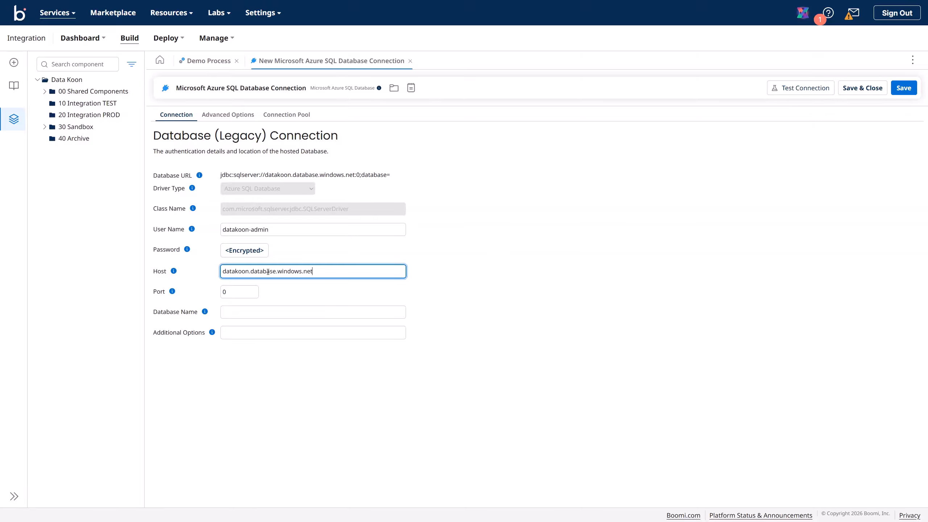
key(Tab)
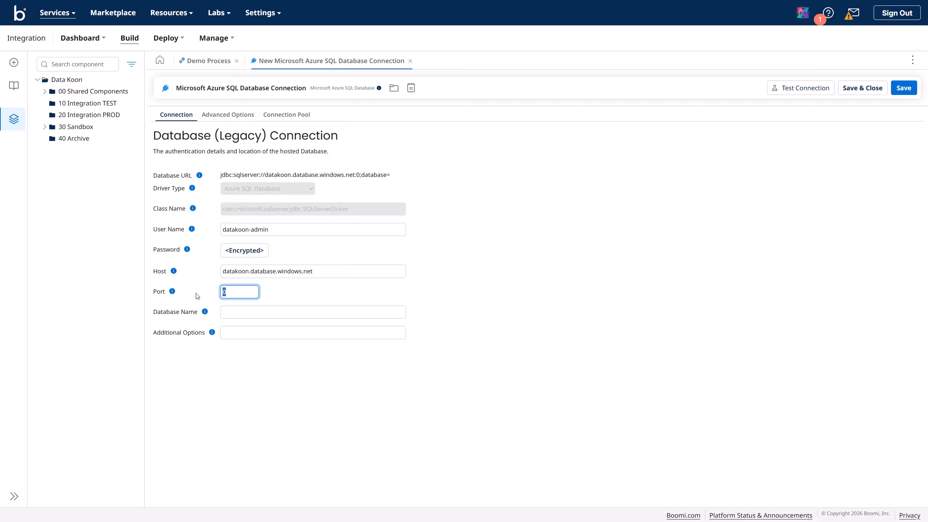
text(1433)
click(268, 309)
text(data)
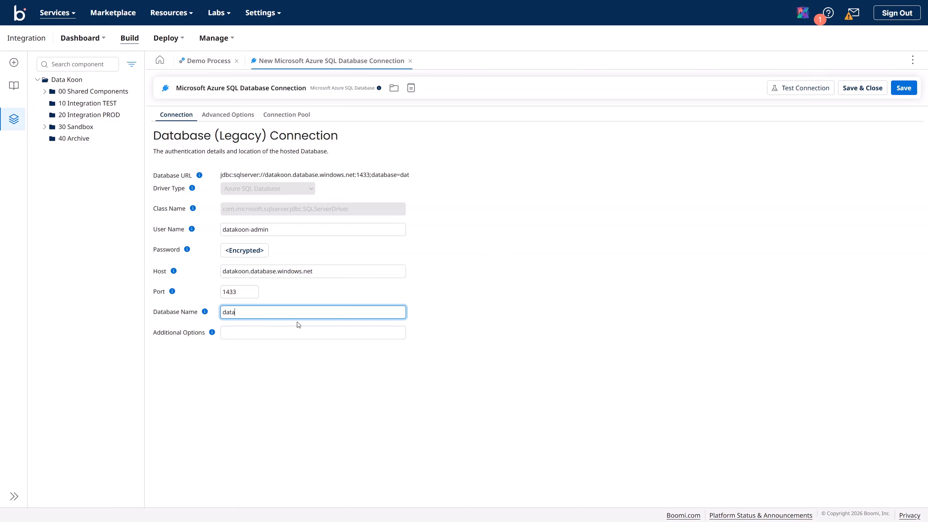
text(koon)
click(903, 92)
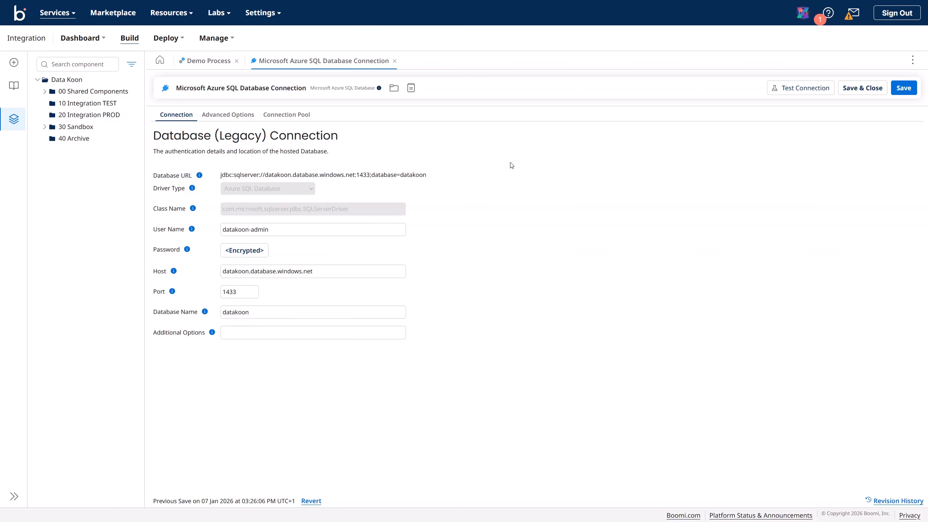
Step: Test the connection on the Data Koon TEST runtime, which fails on a firewall-blocked client IP
click(813, 92)
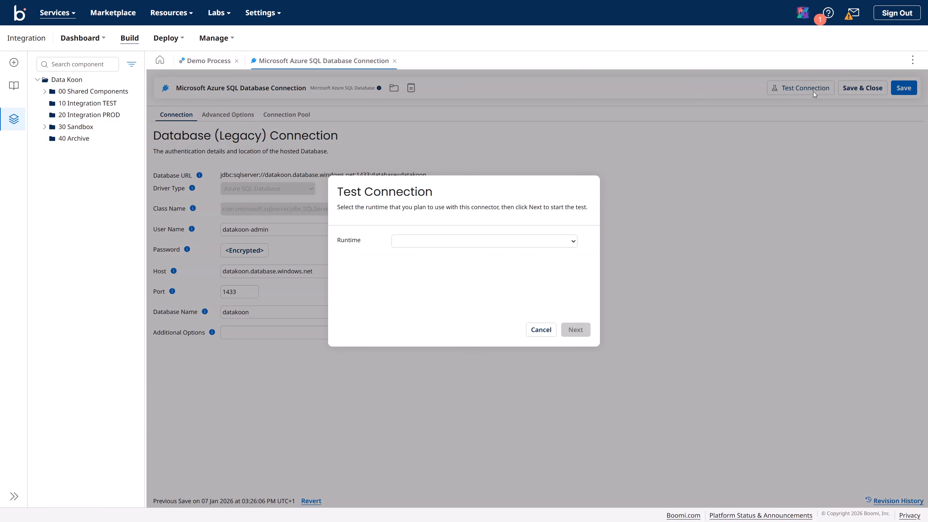
click(475, 244)
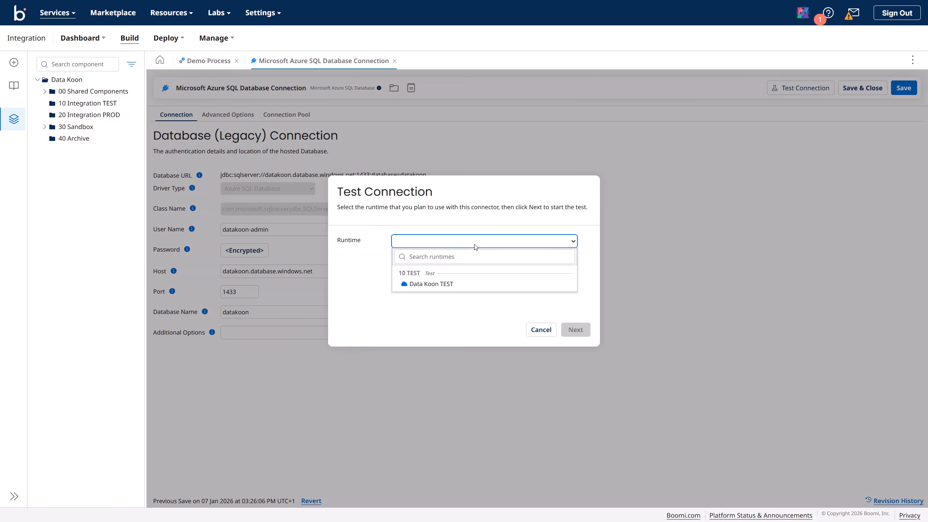
click(443, 284)
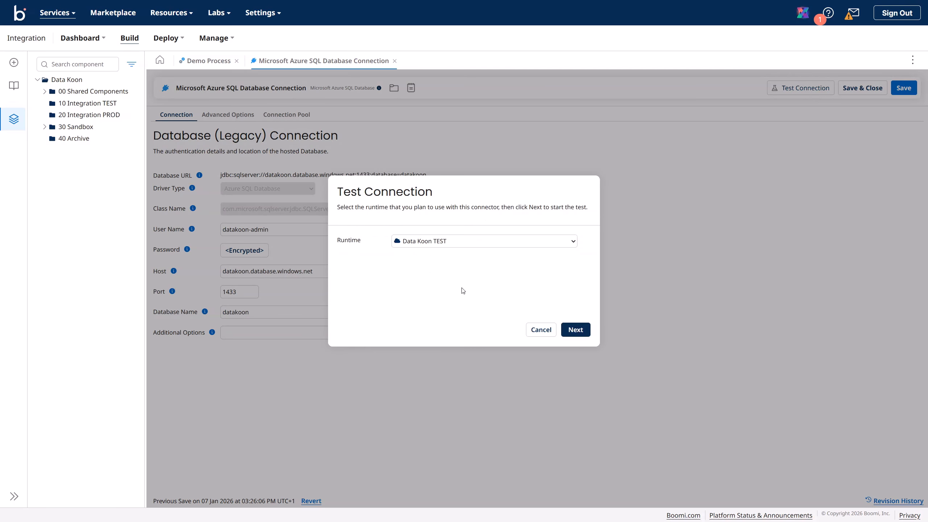
click(578, 331)
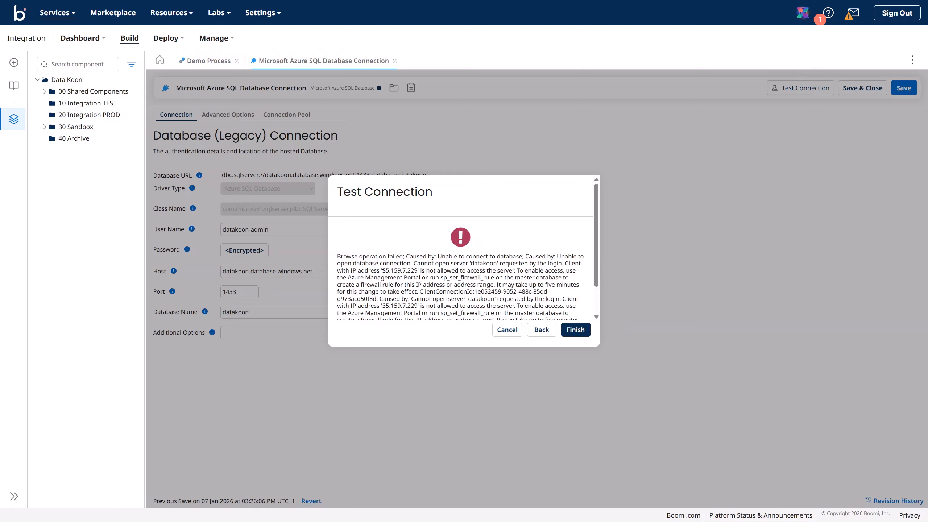
drag(382, 271, 417, 274)
click(576, 330)
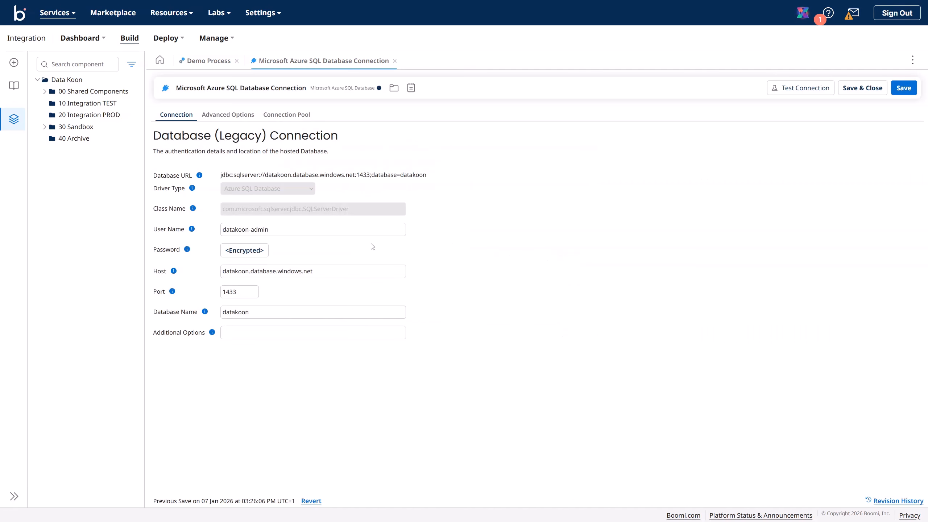
Step: Exit full screen and rerun the connection test until it succeeds
key(F11)
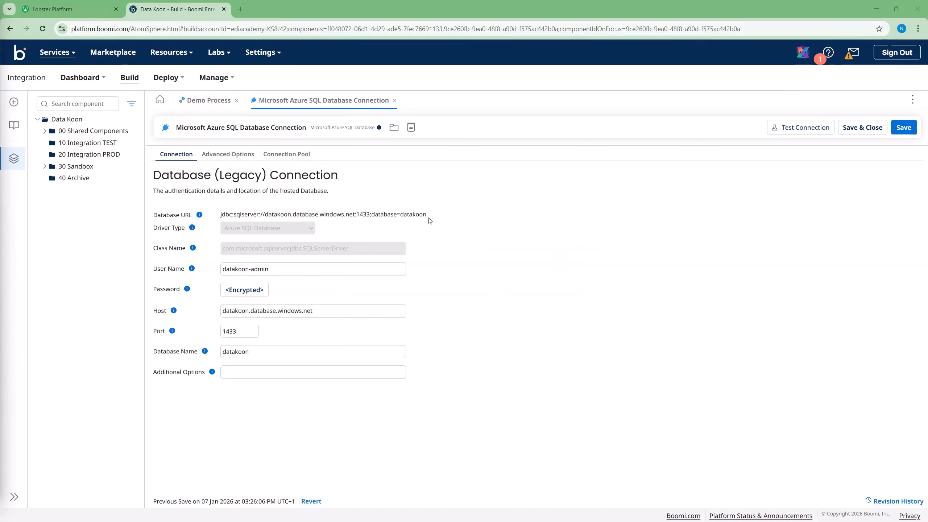
click(800, 128)
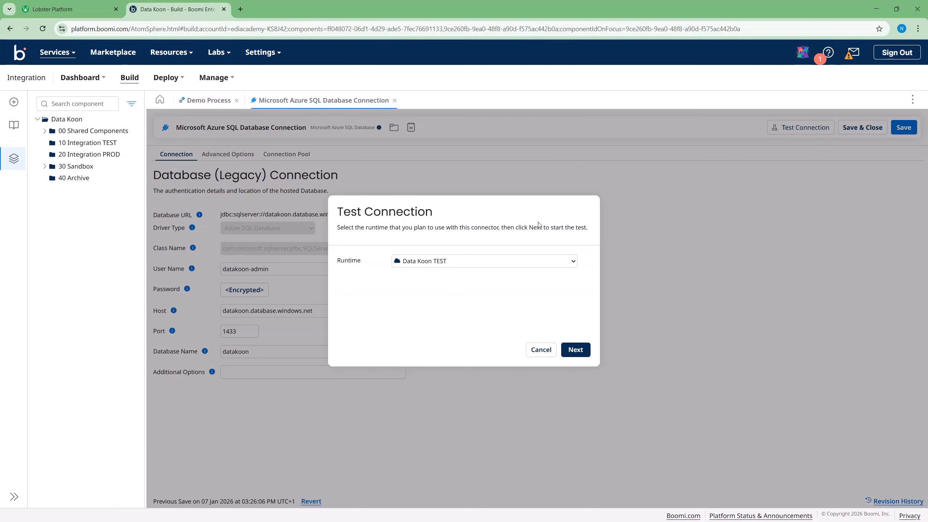
click(581, 350)
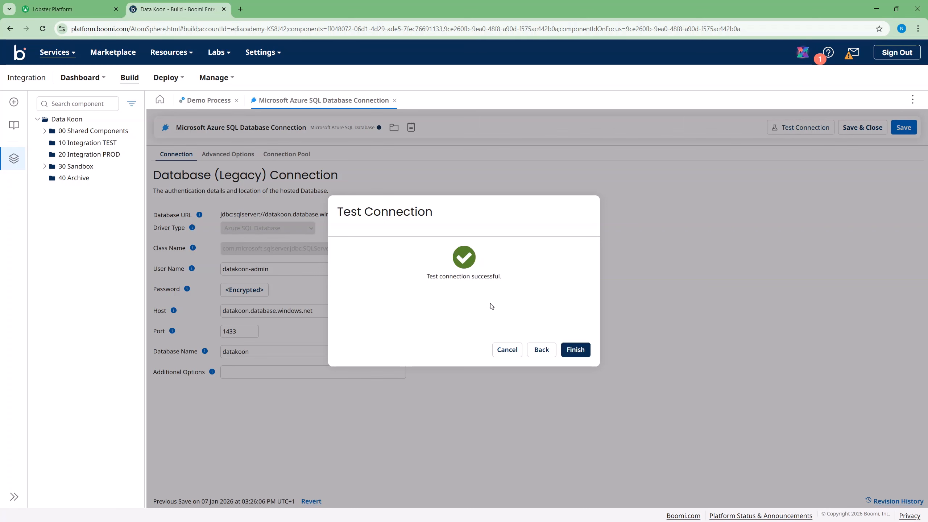
click(575, 350)
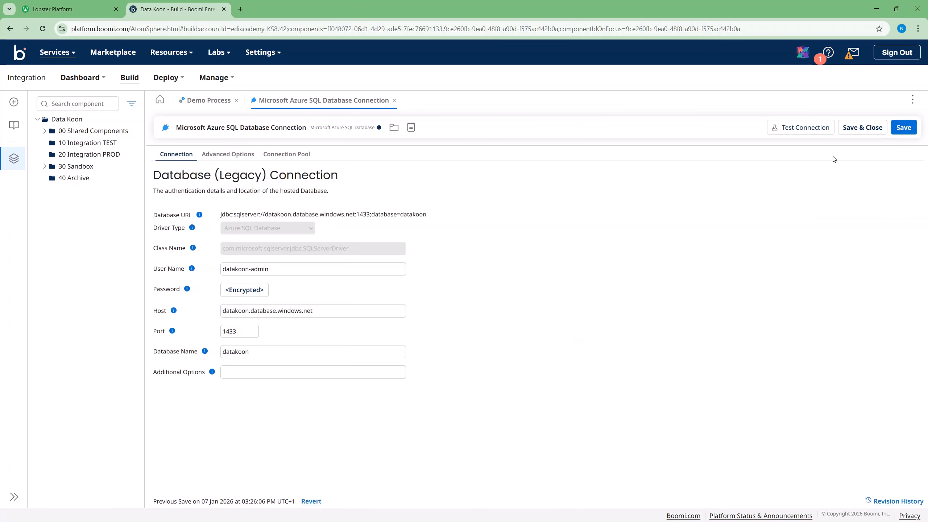
Step: Close the connection, detach Database V2, and wire Azure SQL DB between JSON to DB and End
click(856, 133)
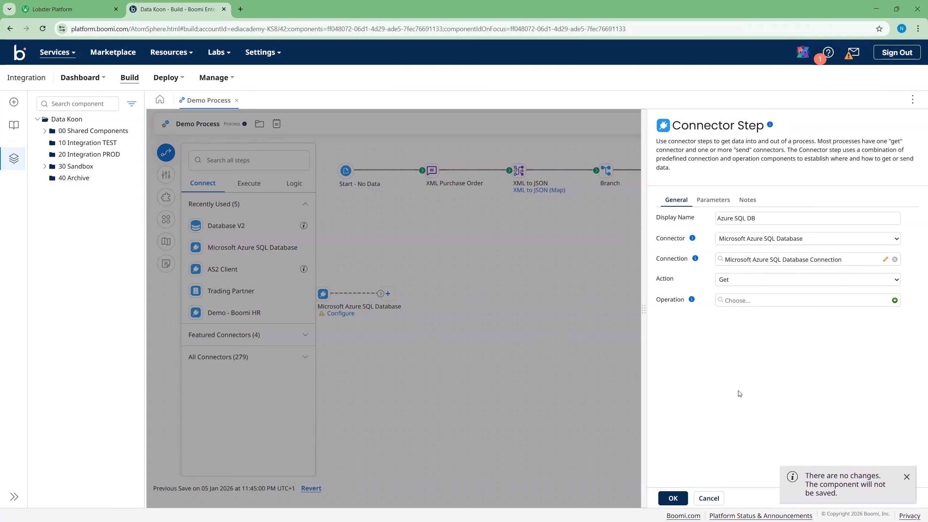
click(673, 497)
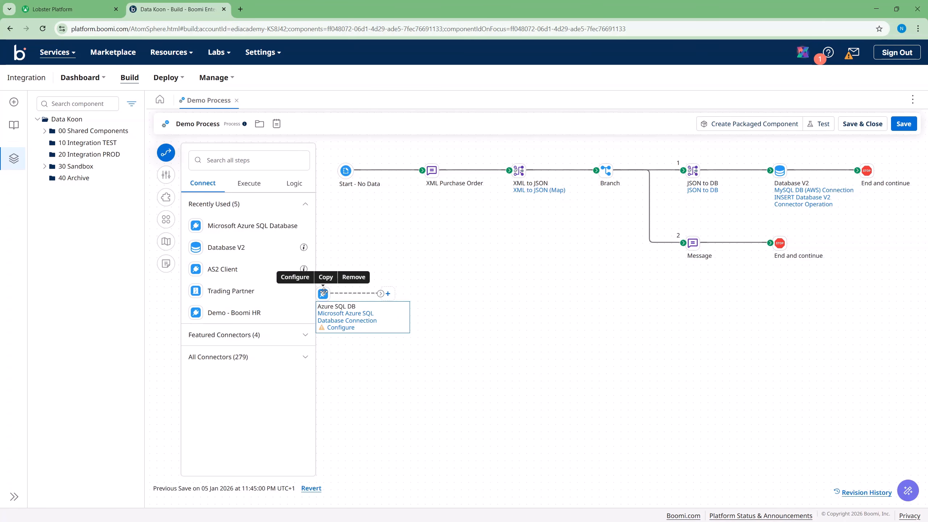
drag(326, 294, 487, 266)
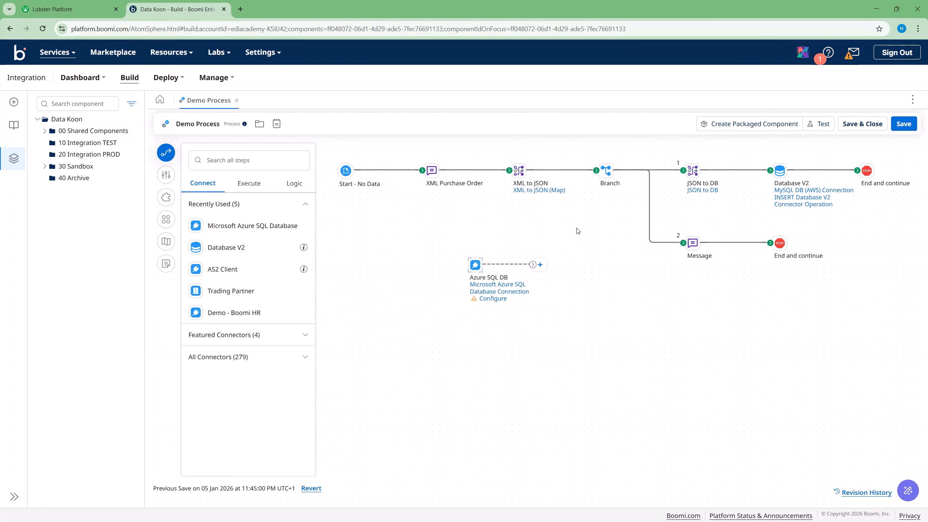
click(740, 171)
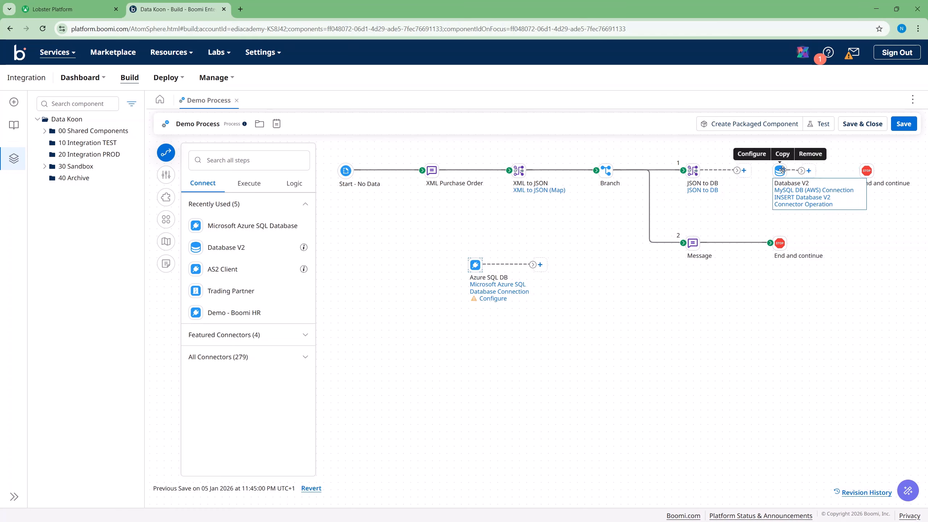
drag(780, 171, 585, 332)
drag(475, 264, 772, 171)
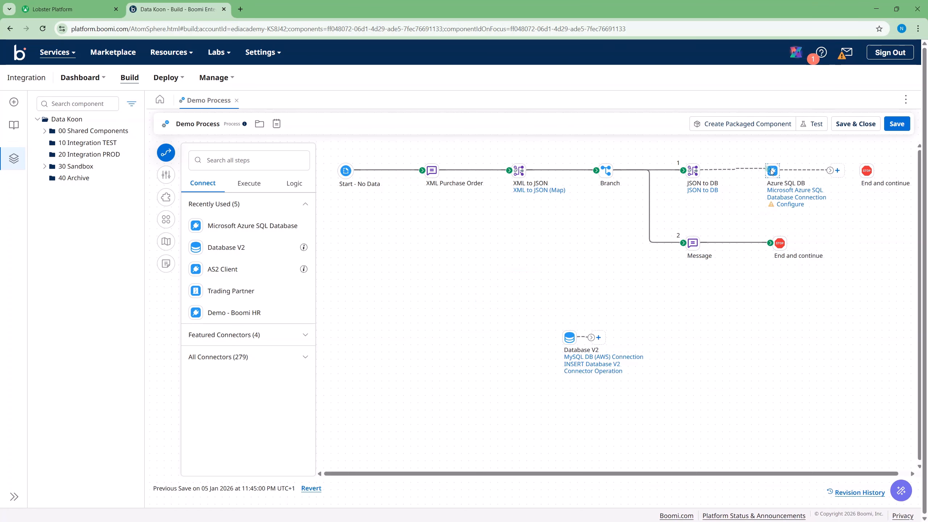
drag(829, 172, 866, 171)
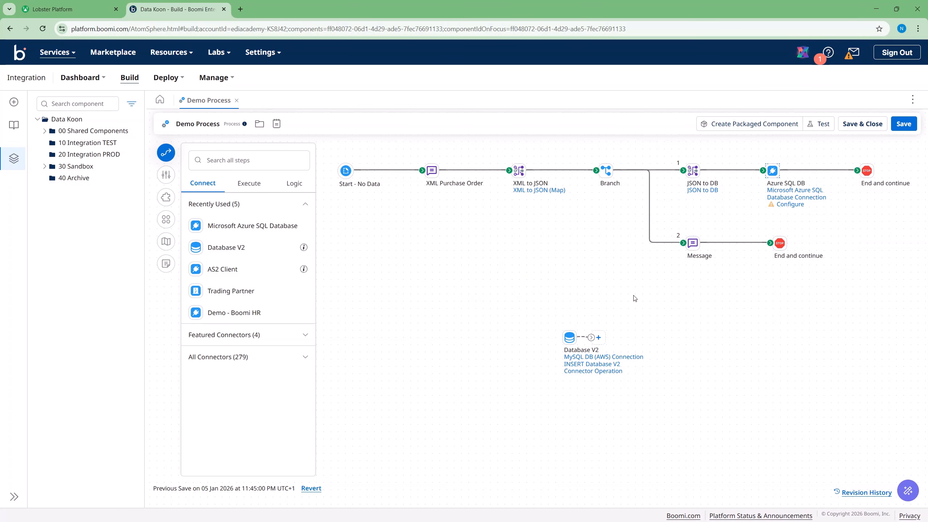
drag(570, 339, 362, 320)
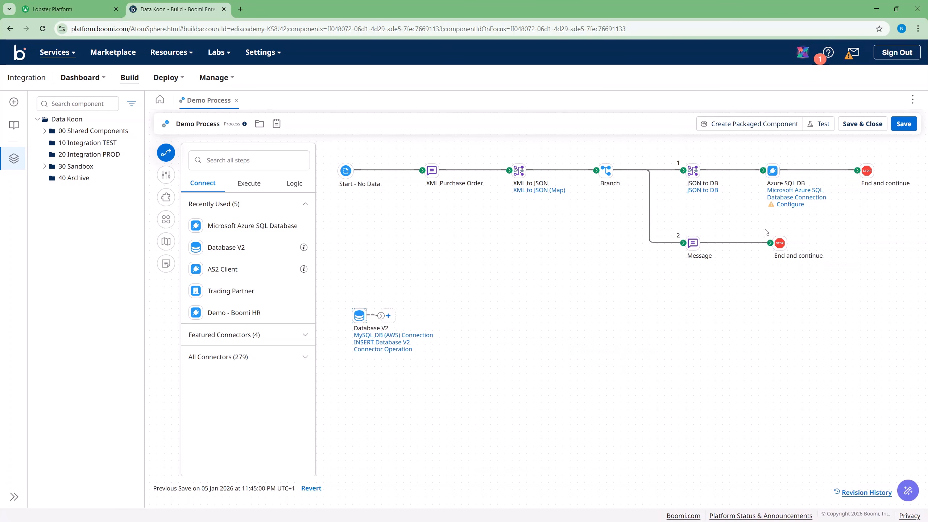
Step: Change the Azure SQL DB step's action from Get to Send
click(790, 204)
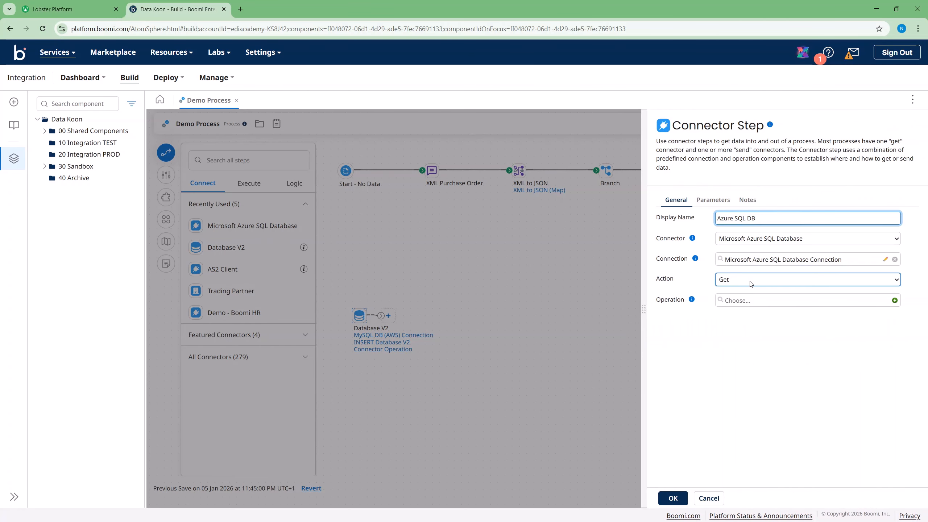
click(746, 281)
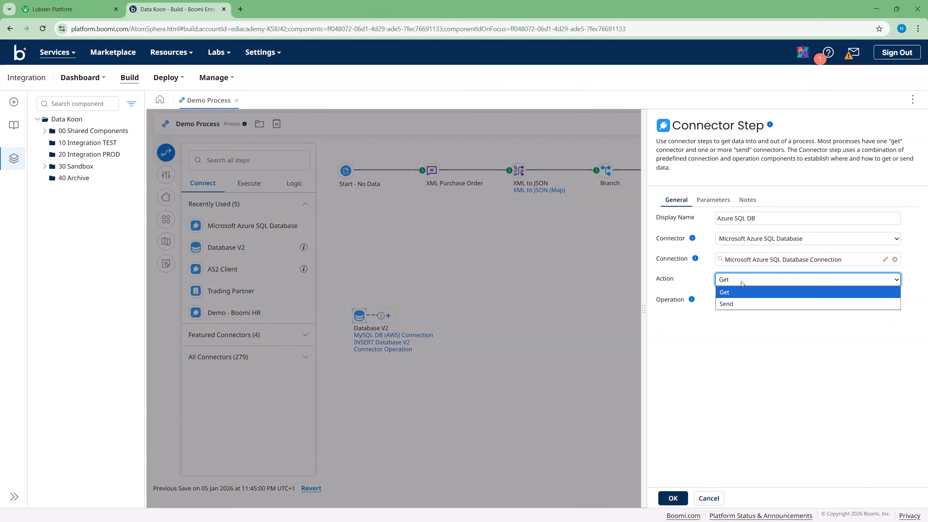
click(741, 280)
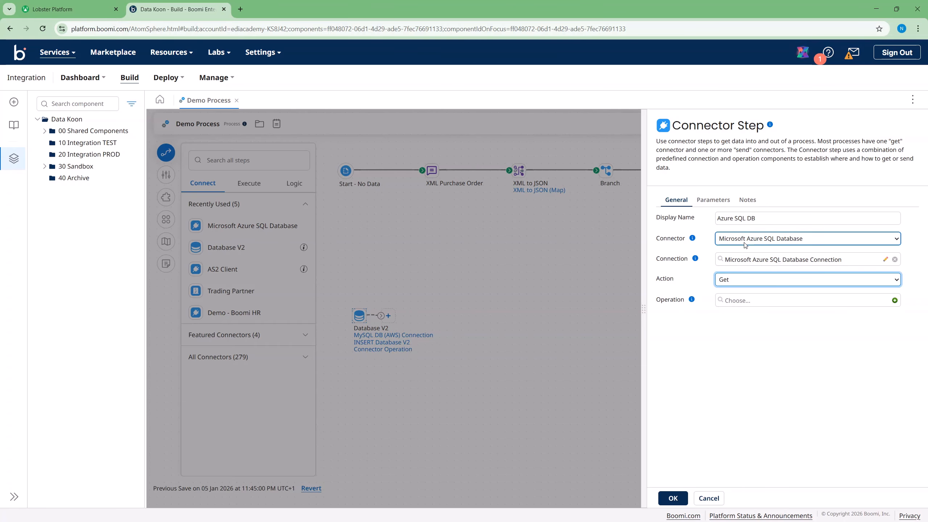
click(727, 280)
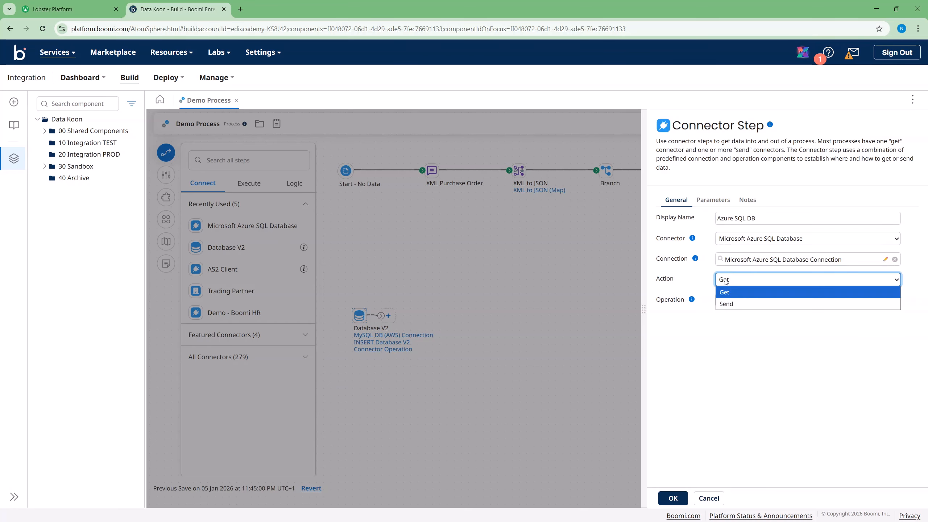
click(730, 303)
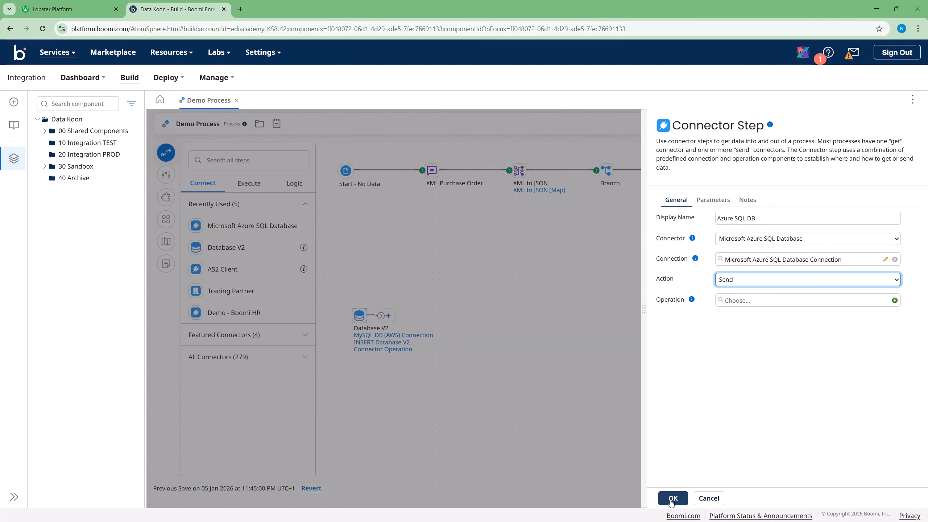
Step: Create a new operation named 'Send Microsoft Azure SQL Database Connector Operation'
click(894, 301)
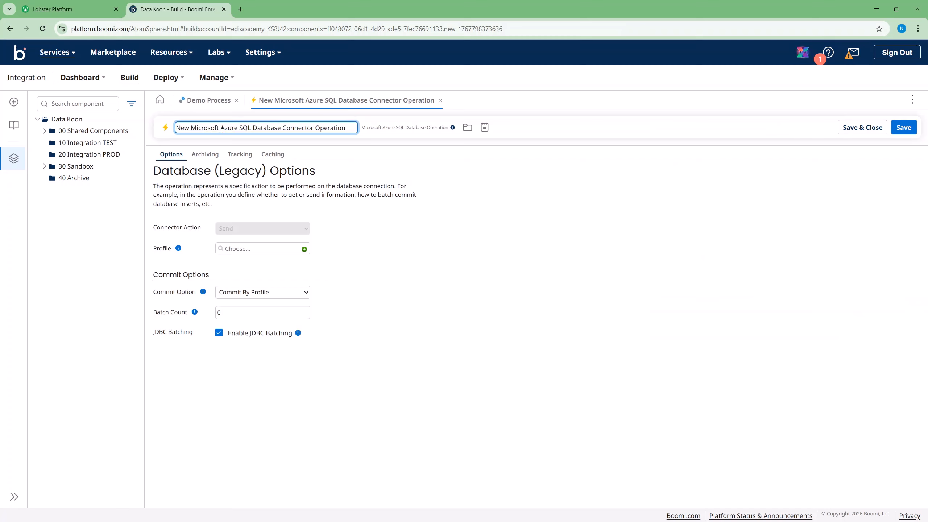
key(Delete)
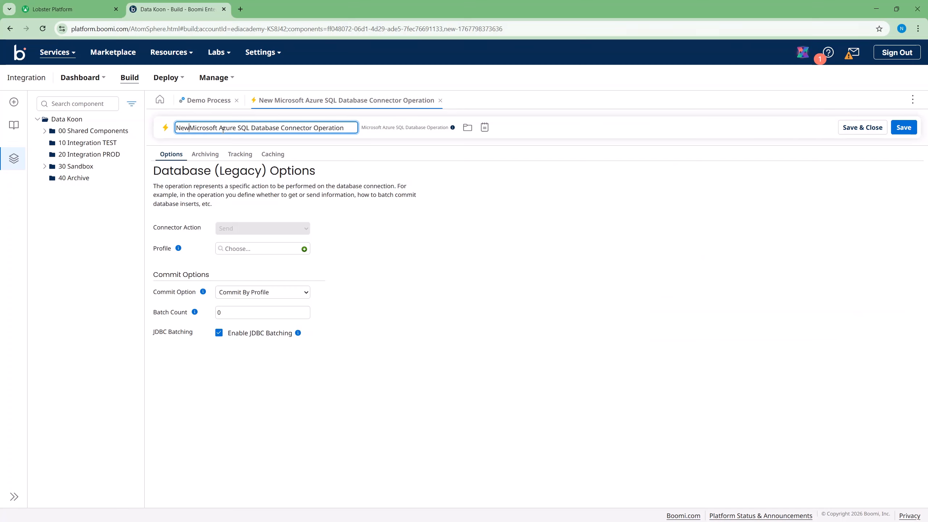
key(BackSpace)
key(BackSpace)
key(BackSpace)
text(Send)
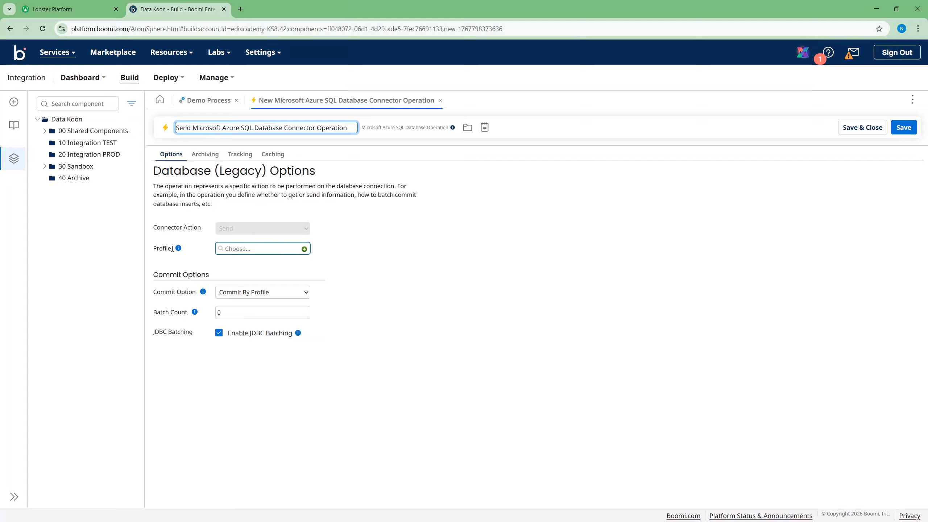
Step: Start a new Database (Legacy) Profile for the operation
click(285, 253)
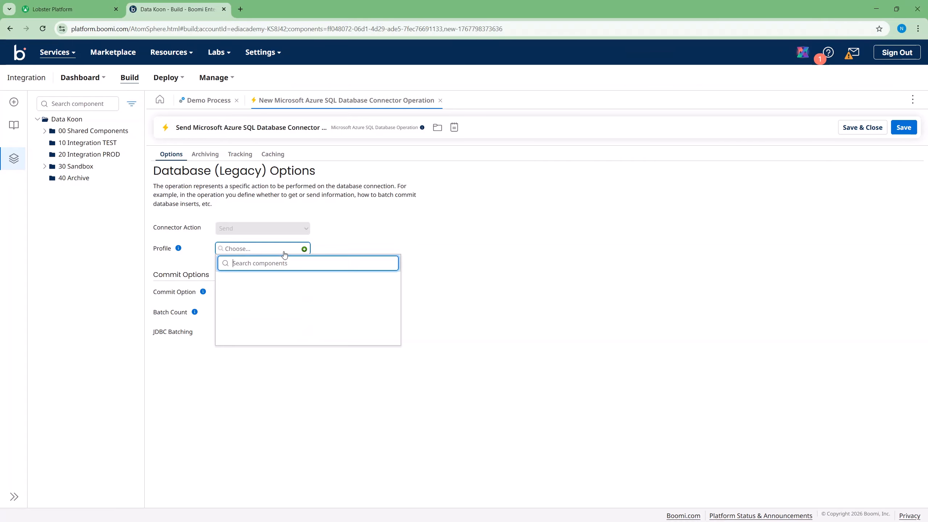
click(327, 240)
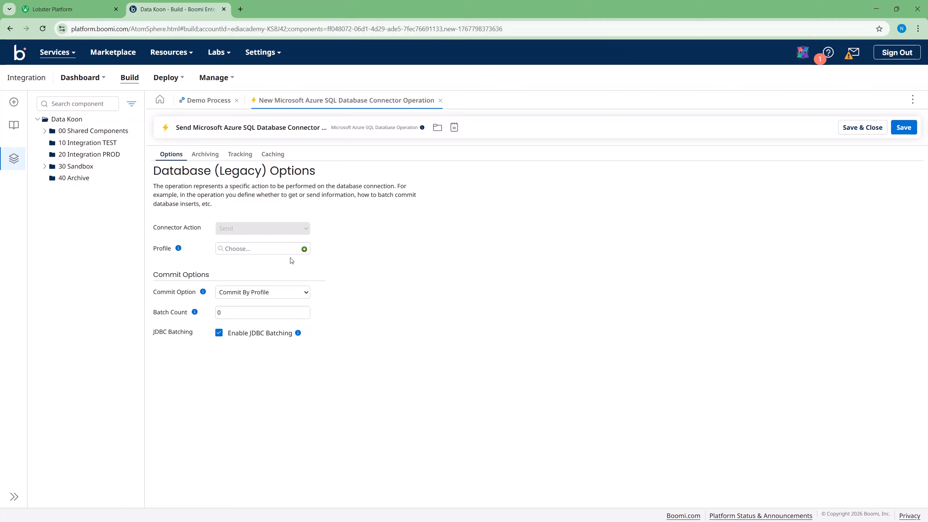
click(304, 250)
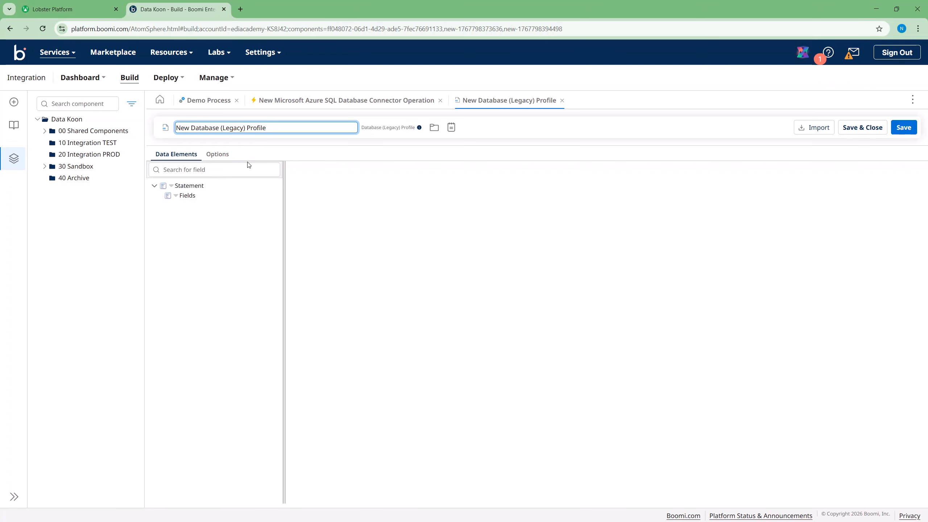
Step: Go full screen and rename the profile to 'Microsoft Azure DB Profile'
click(246, 172)
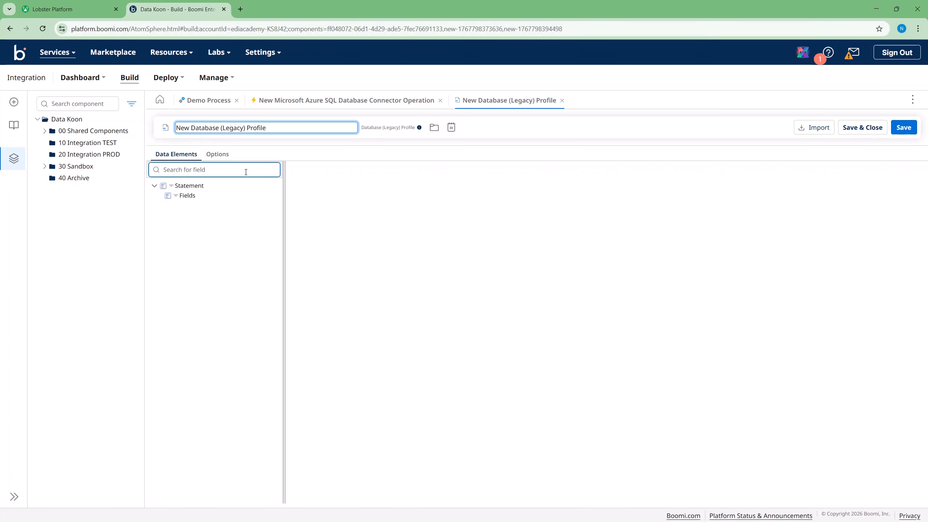
click(176, 197)
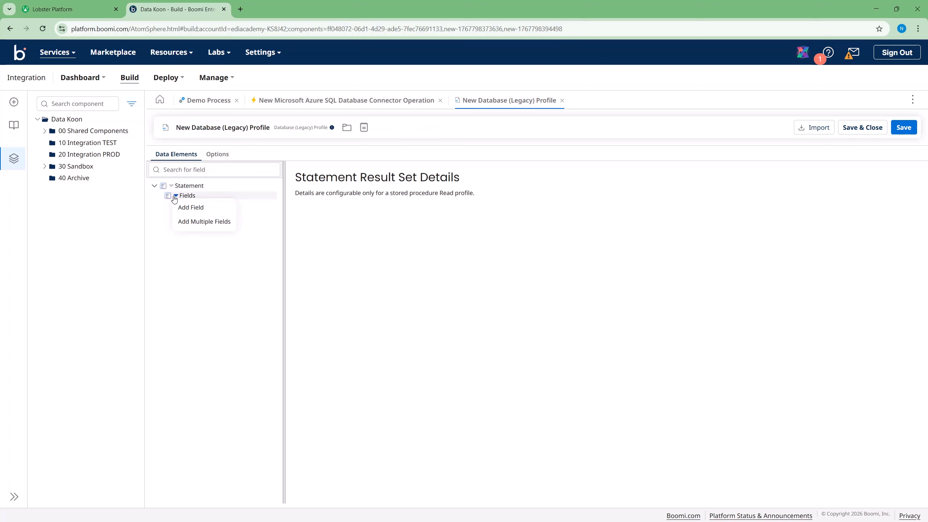
click(313, 218)
key(F11)
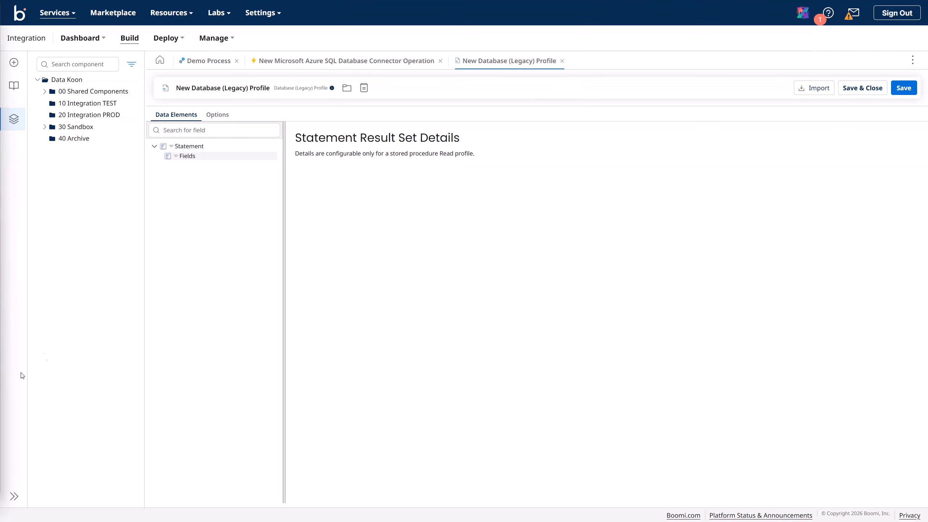
click(194, 90)
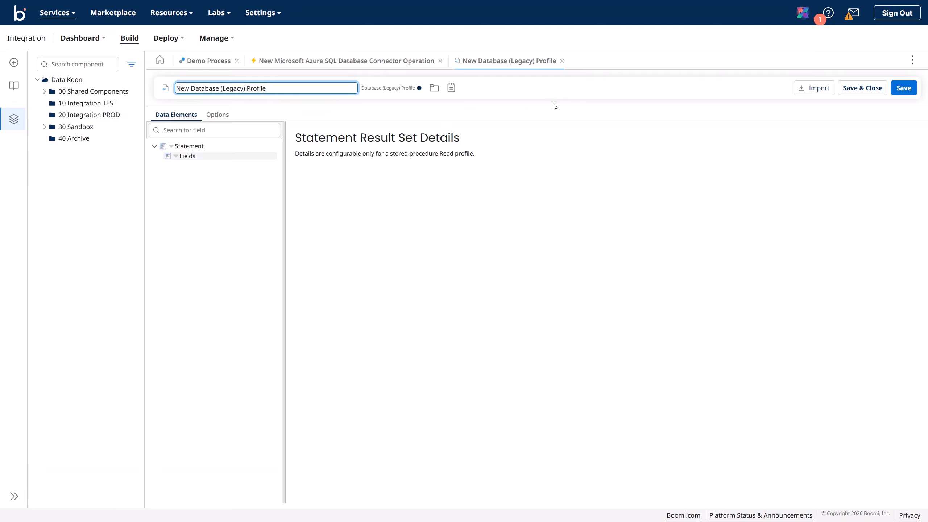
triple_click(278, 88)
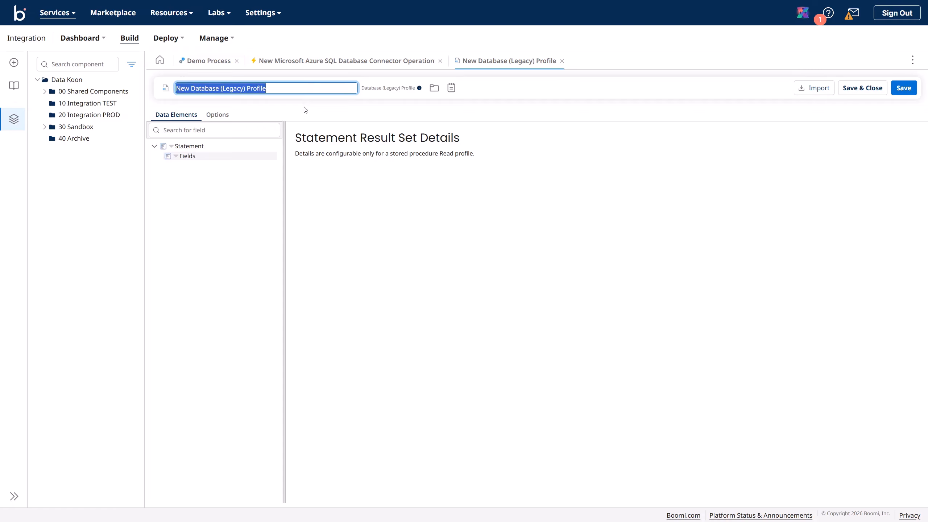
text(Microsoft Azure DB)
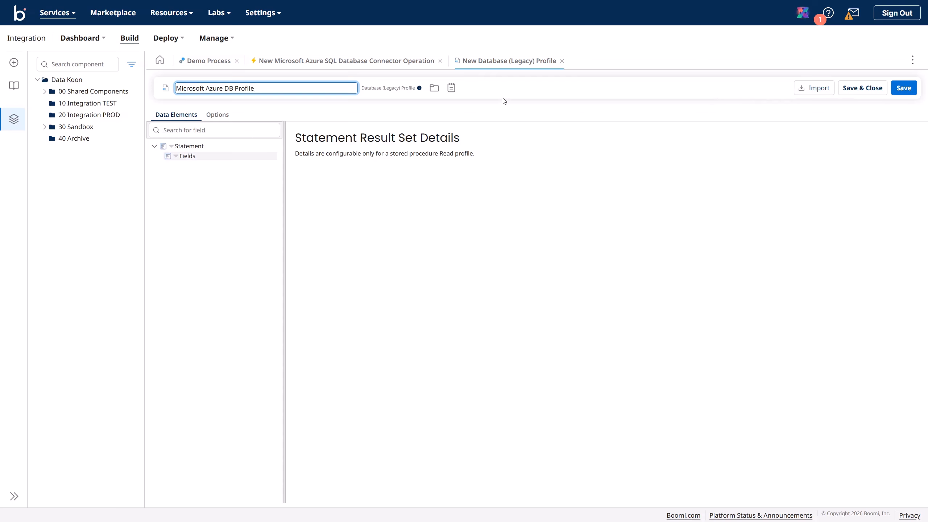
Step: Try execution type Read in the profile Options, then set it back to Write
click(227, 118)
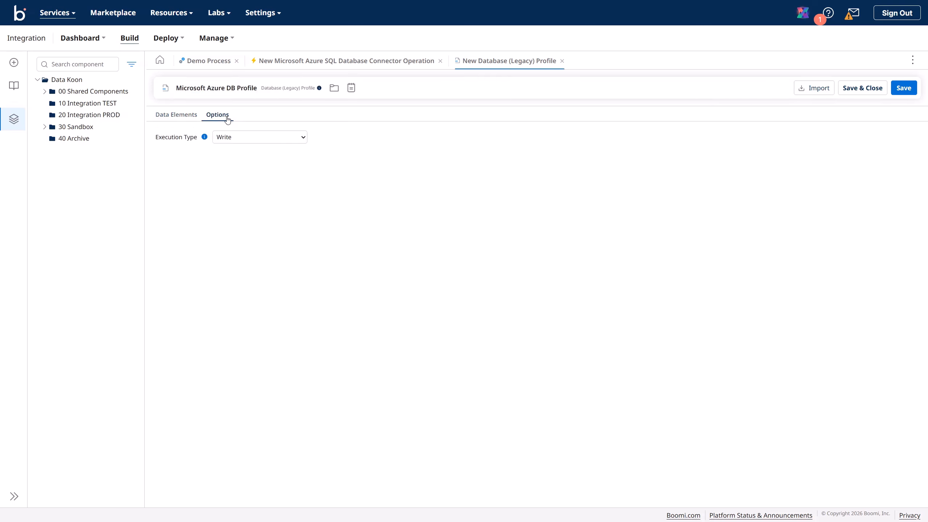
click(232, 140)
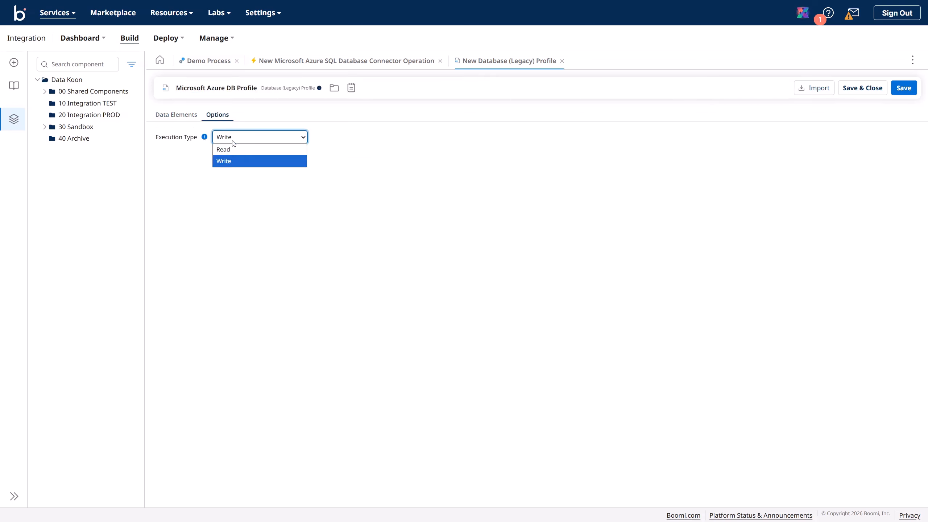
click(252, 133)
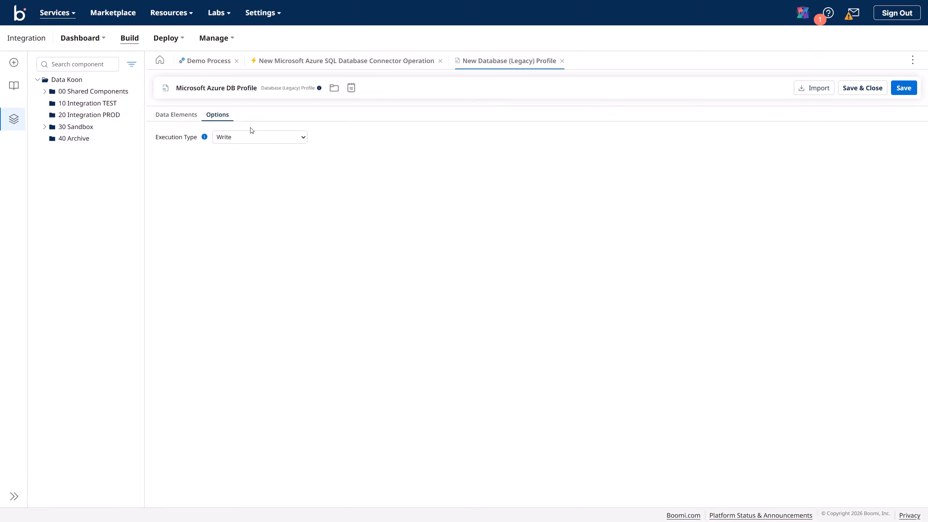
click(244, 142)
click(234, 149)
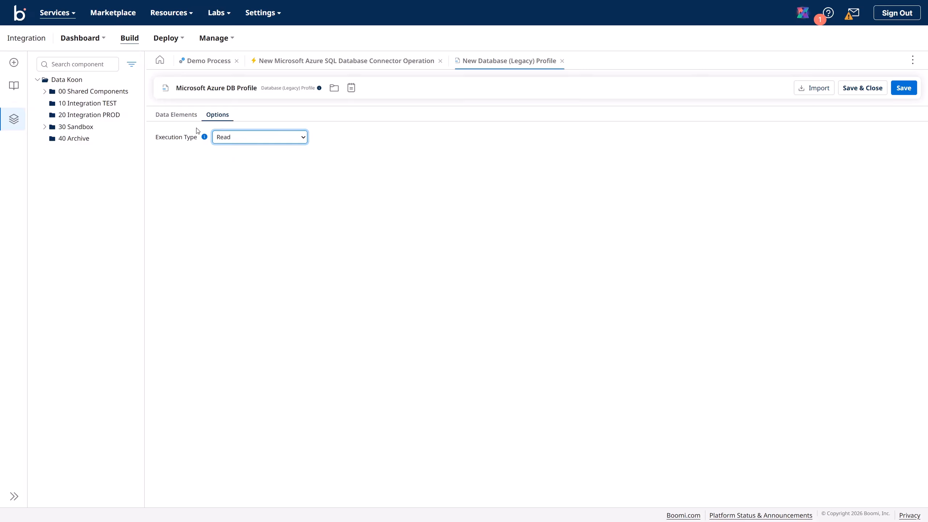
click(189, 120)
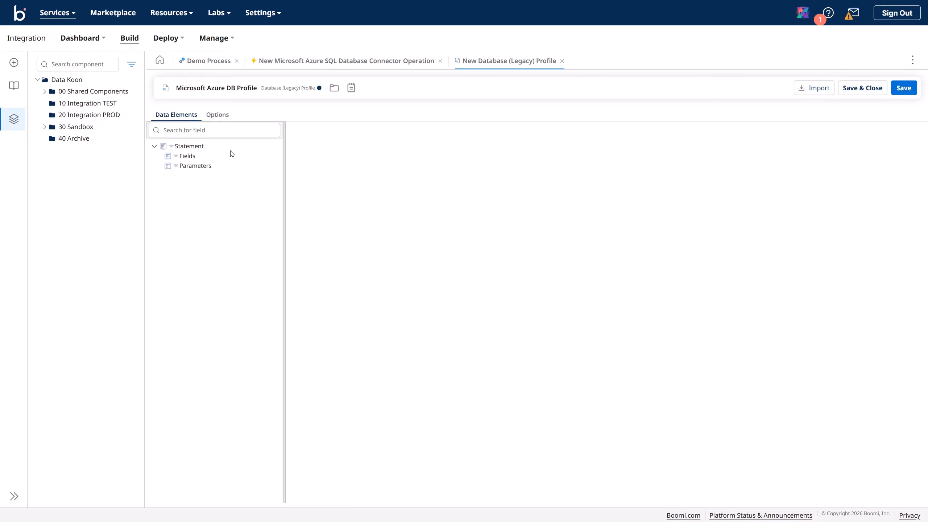
click(176, 157)
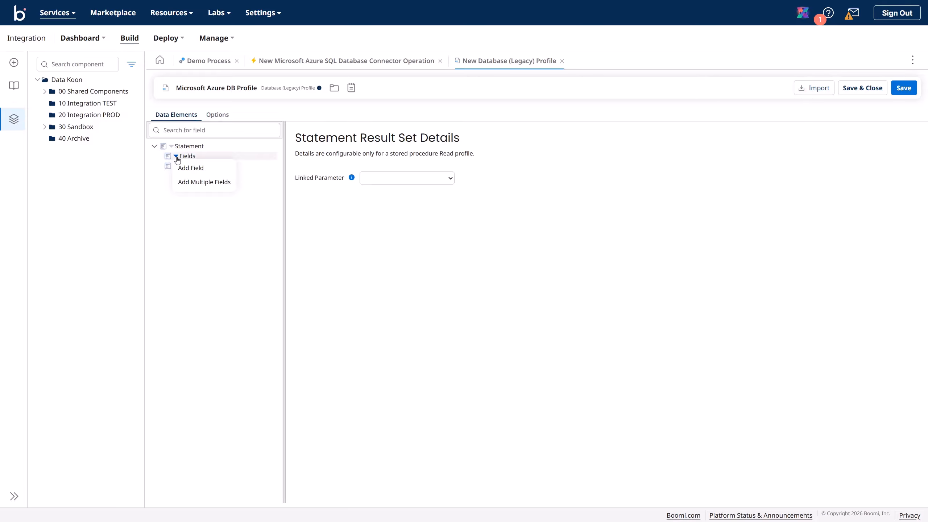
click(181, 166)
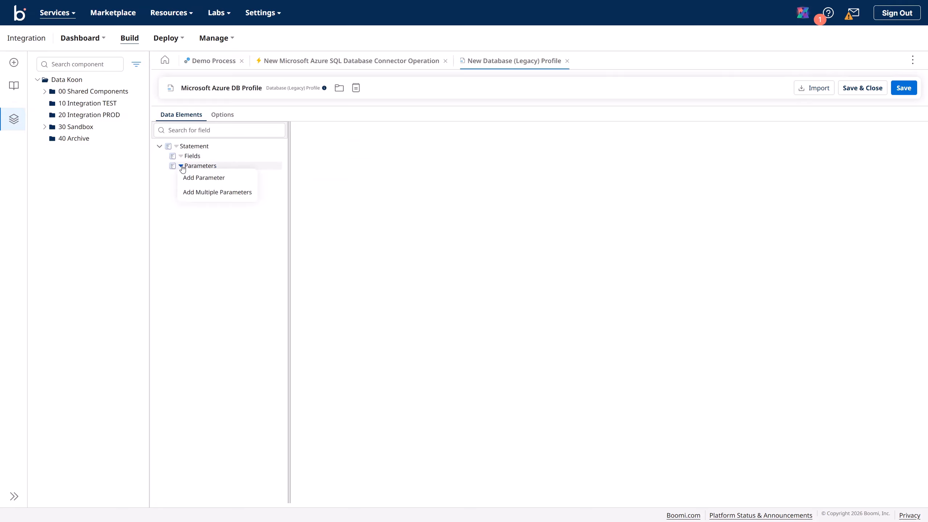
click(223, 115)
click(236, 138)
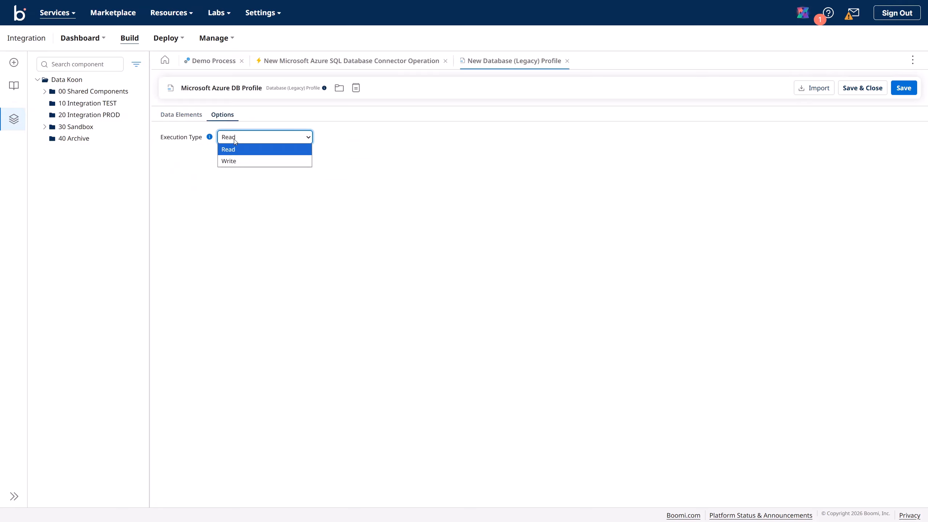
click(234, 162)
click(193, 117)
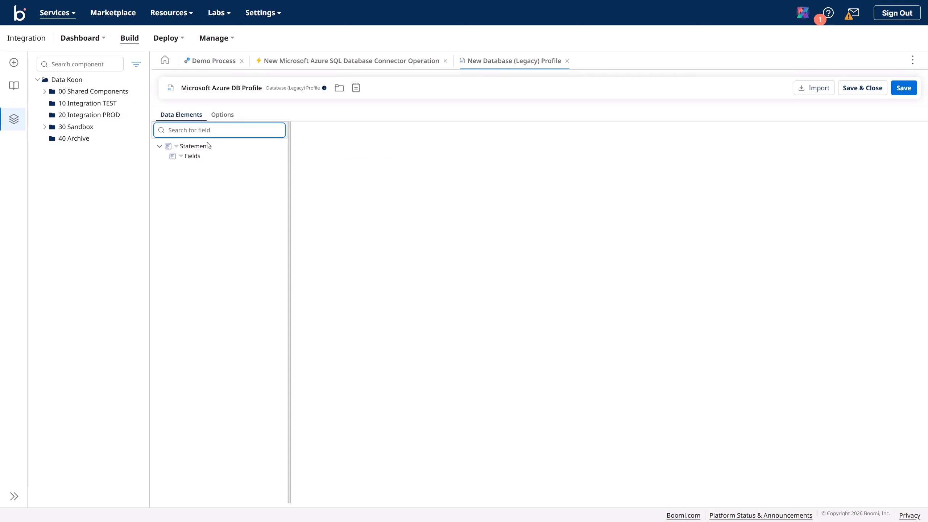
click(181, 157)
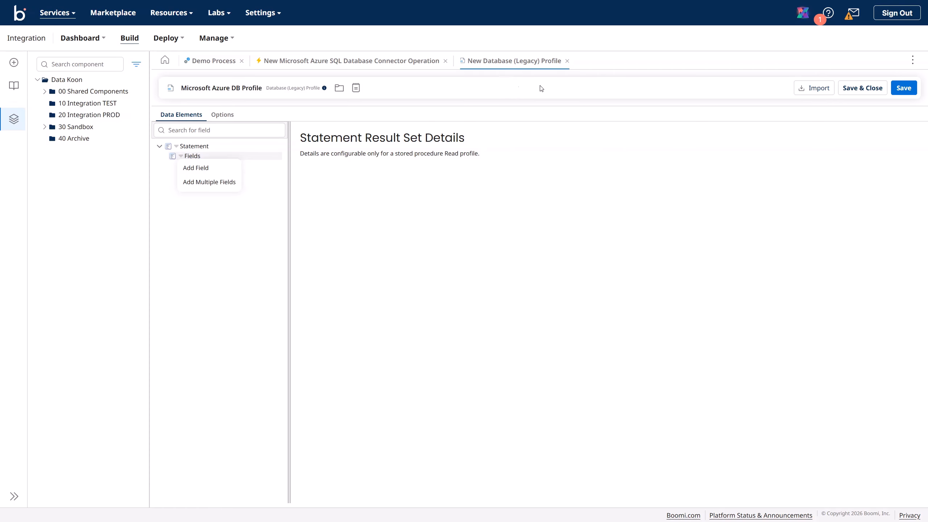
Step: Add six new fields to the profile's Statement Fields
click(180, 156)
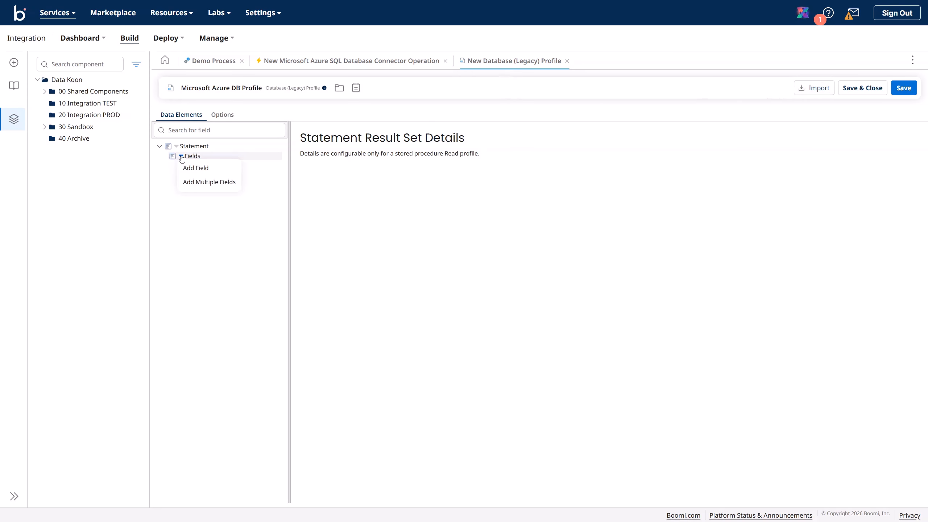
click(198, 182)
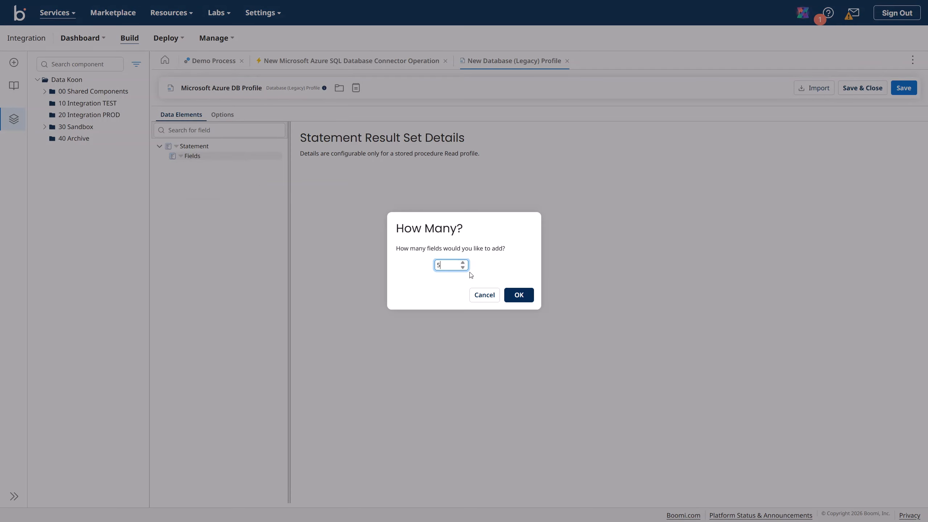
click(463, 262)
click(518, 295)
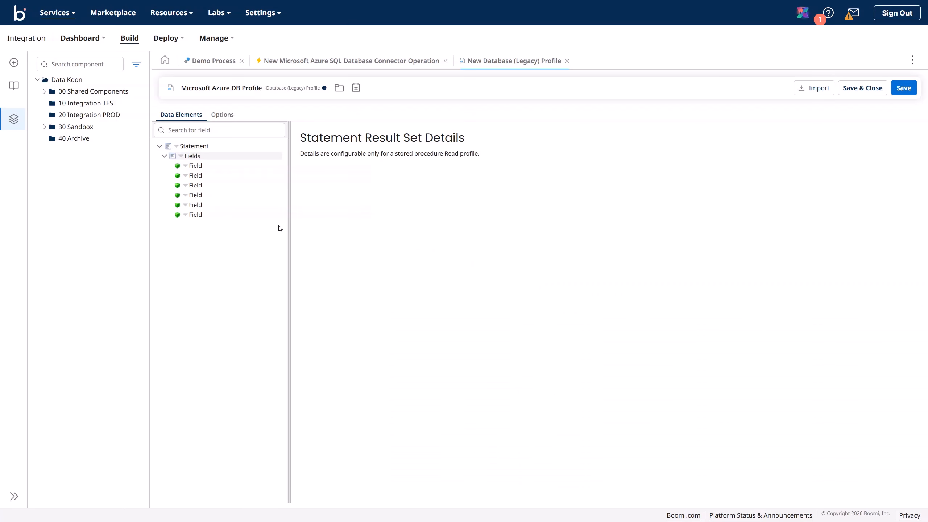
Step: Name the first three fields buyer_id, currency and description
click(193, 166)
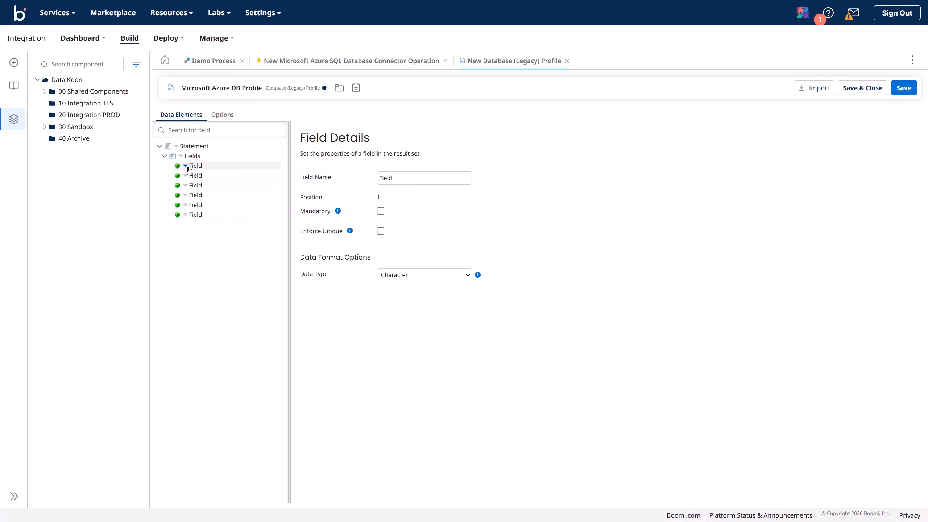
click(186, 166)
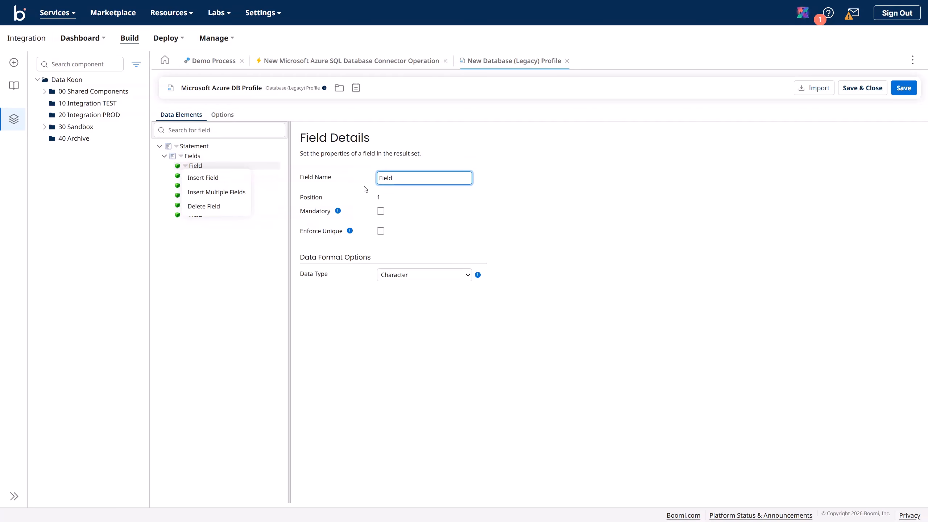
click(351, 179)
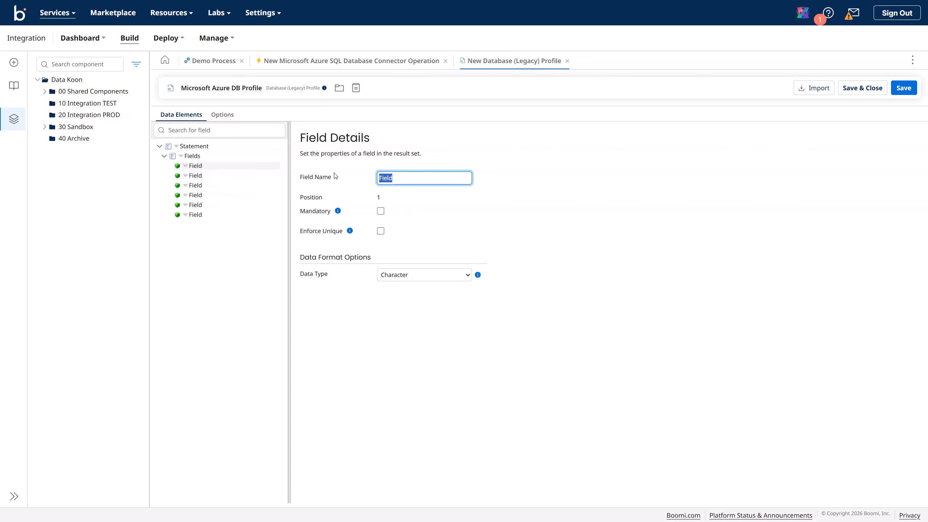
text(buyer_id)
click(196, 175)
drag(397, 178, 356, 177)
text(currency)
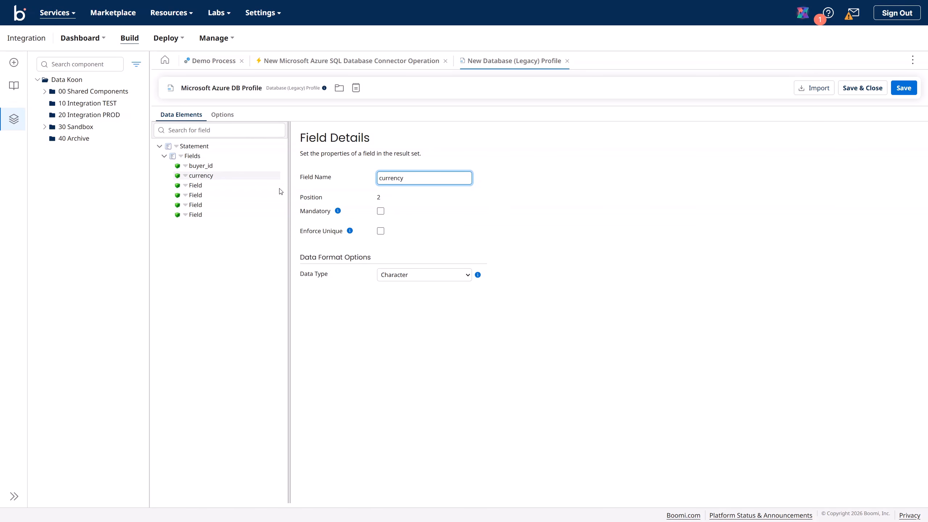
click(199, 185)
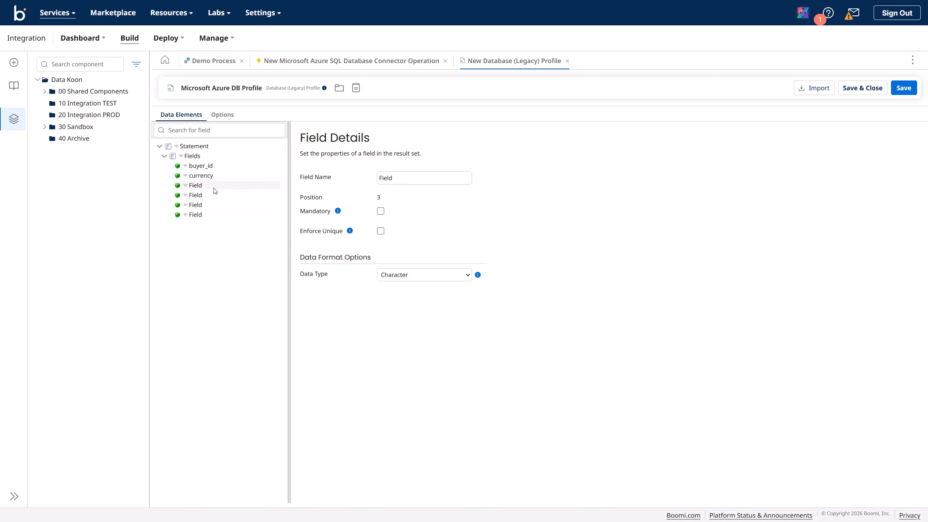
click(400, 180)
drag(400, 179, 338, 181)
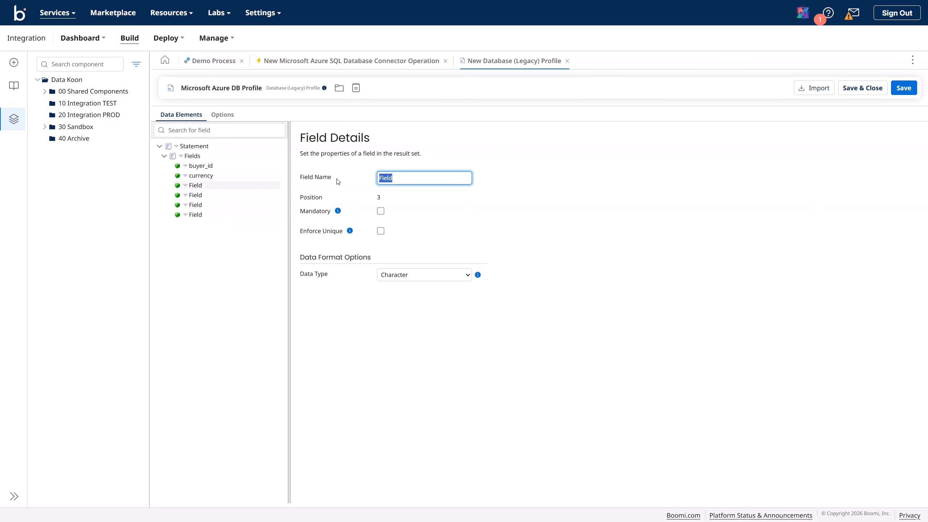
text(description)
Step: Name the remaining fields purchase_order_date, quantity and unit_of_measure
click(195, 195)
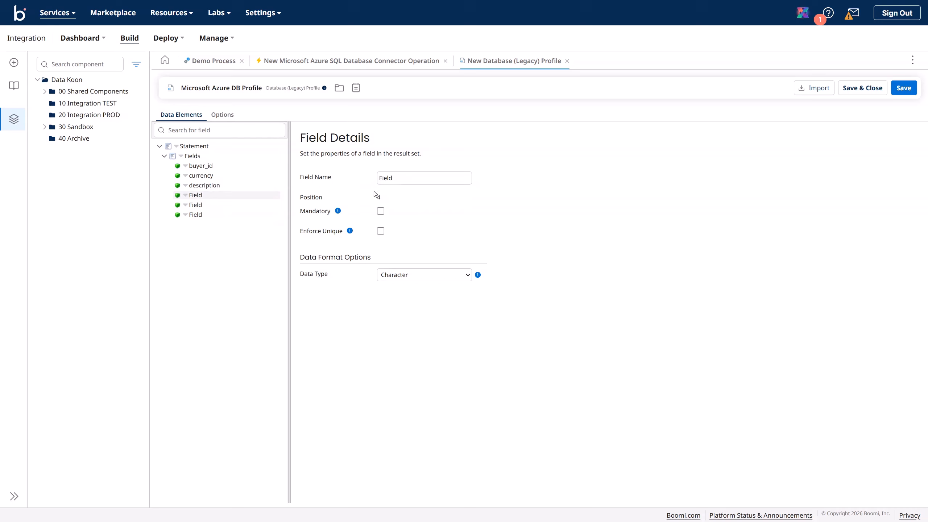
click(395, 180)
drag(394, 180, 344, 181)
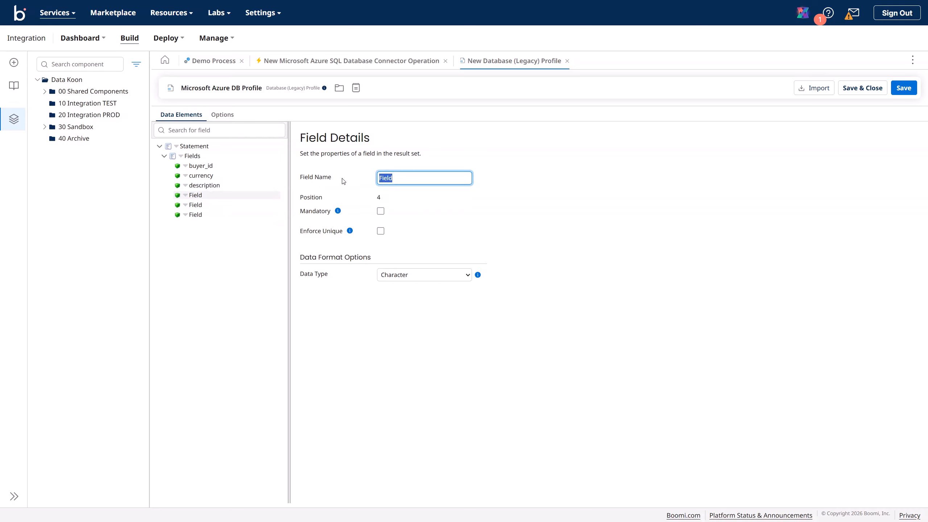
text(purchase_order_date)
click(197, 205)
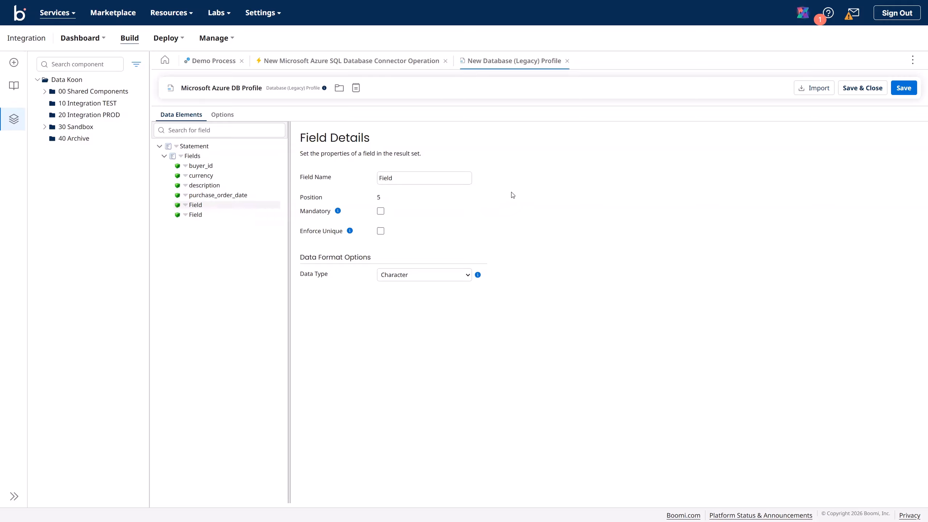
drag(420, 178, 343, 185)
text(quantity)
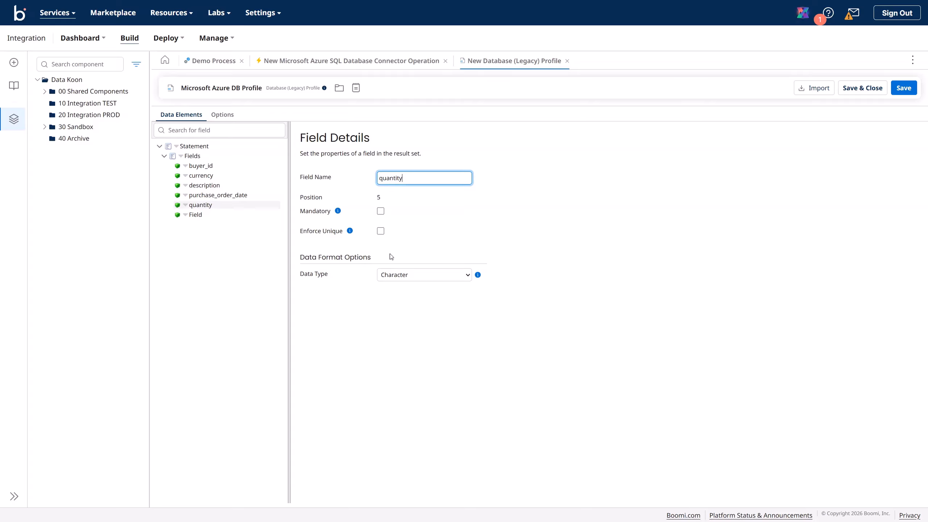
click(198, 215)
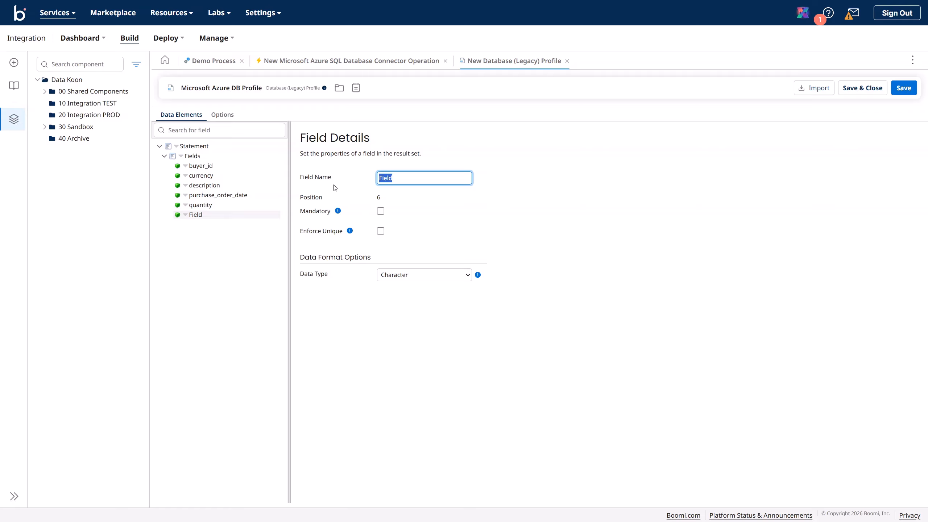
text(unit_of_measure)
Step: Review buyer_id, currency, description and purchase_order_date, keeping them as Character
click(205, 165)
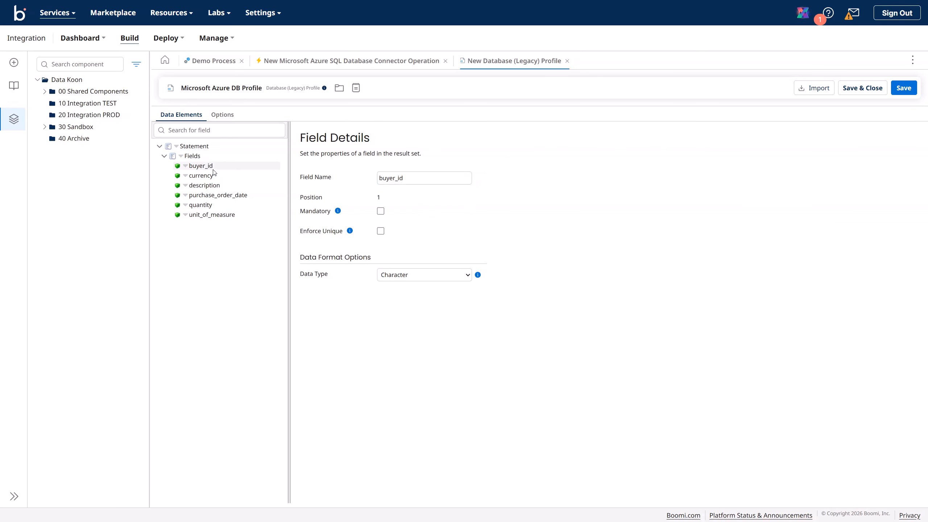
click(405, 275)
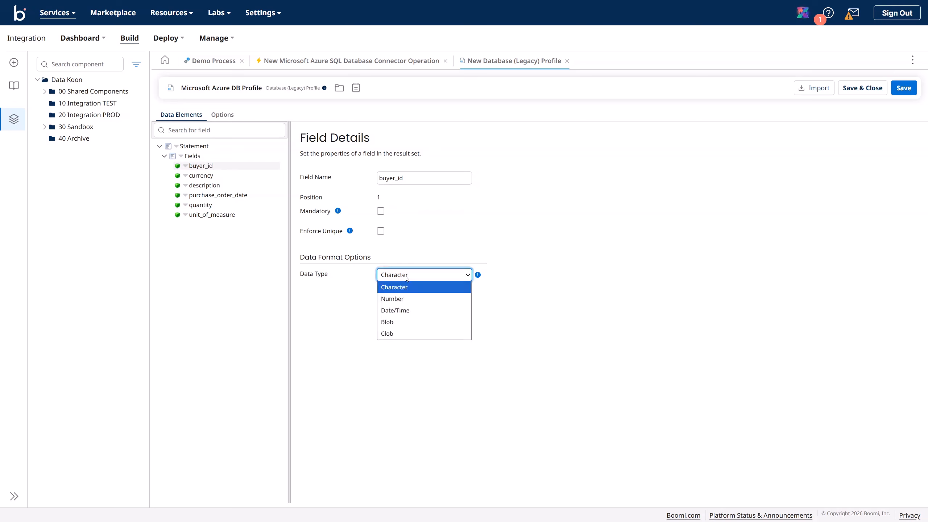
click(407, 299)
click(200, 175)
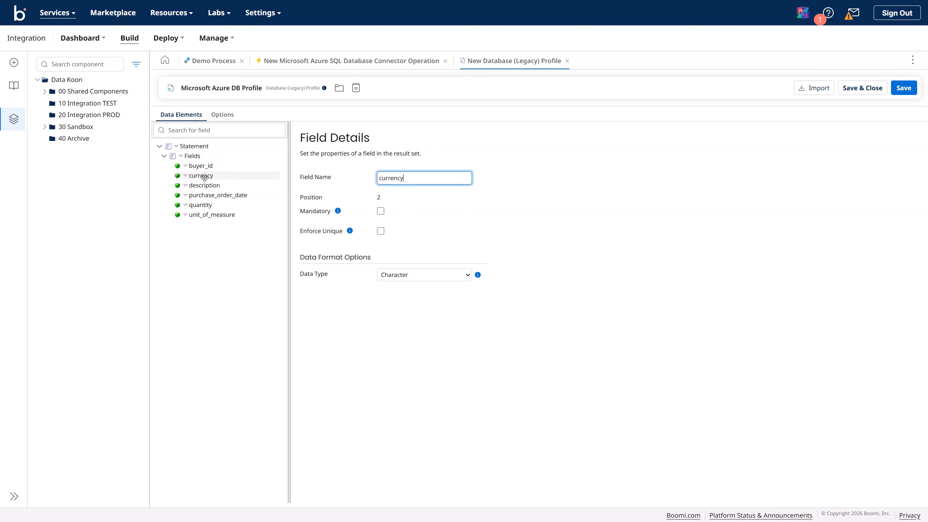
click(409, 275)
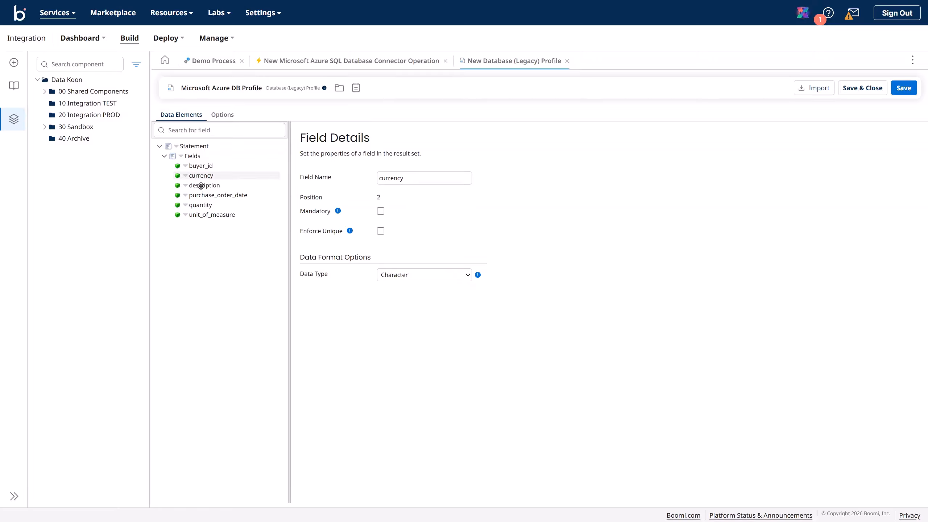
click(201, 186)
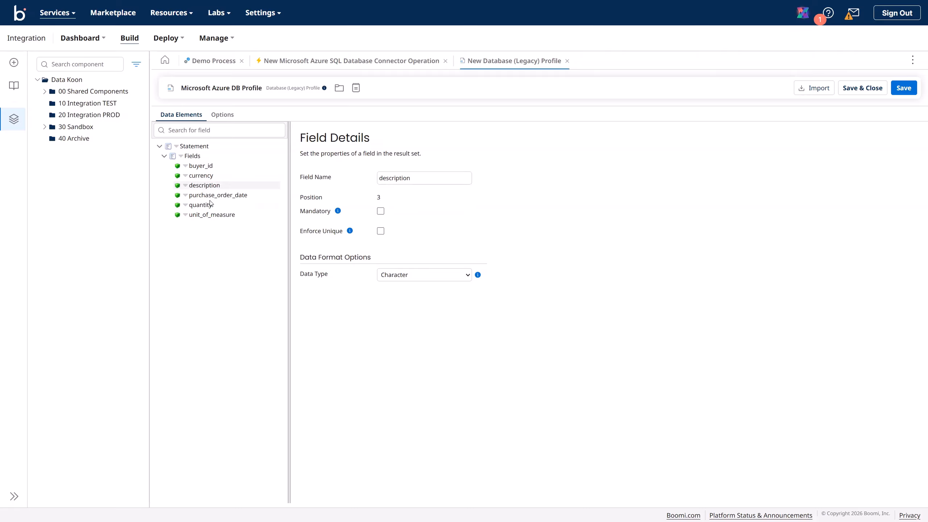
click(211, 196)
click(402, 274)
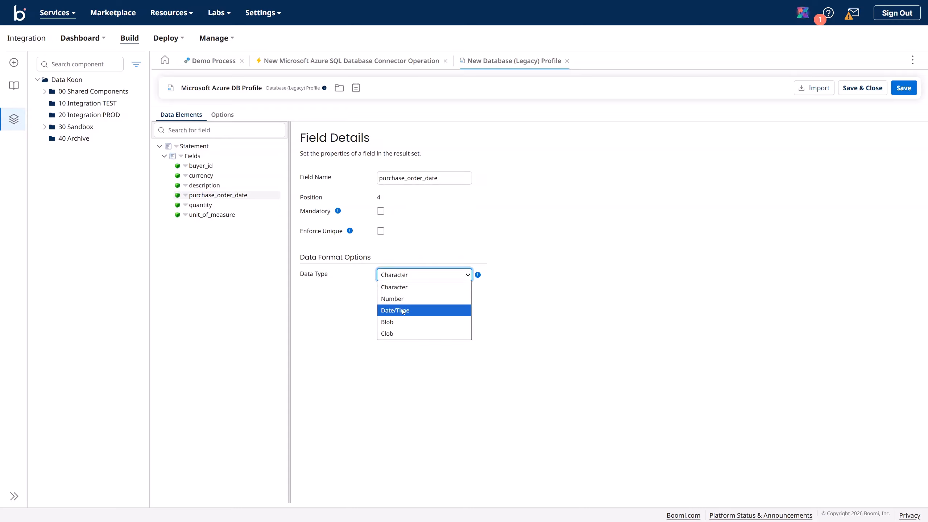
click(395, 287)
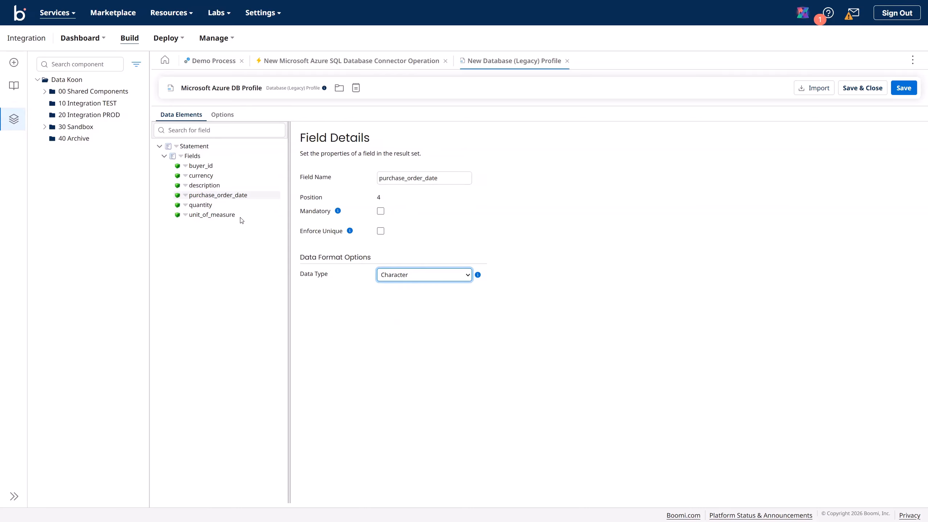
Step: Make quantity a Number field and save the profile
click(202, 206)
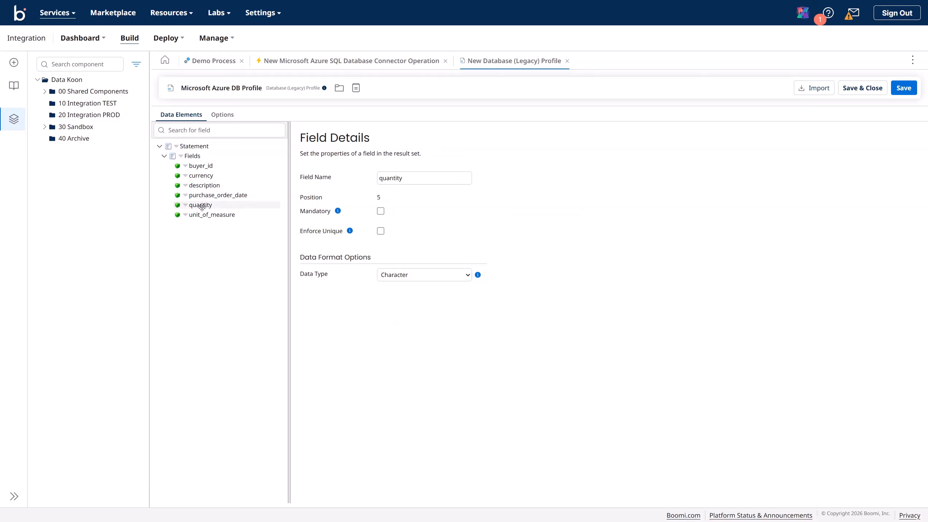
click(393, 281)
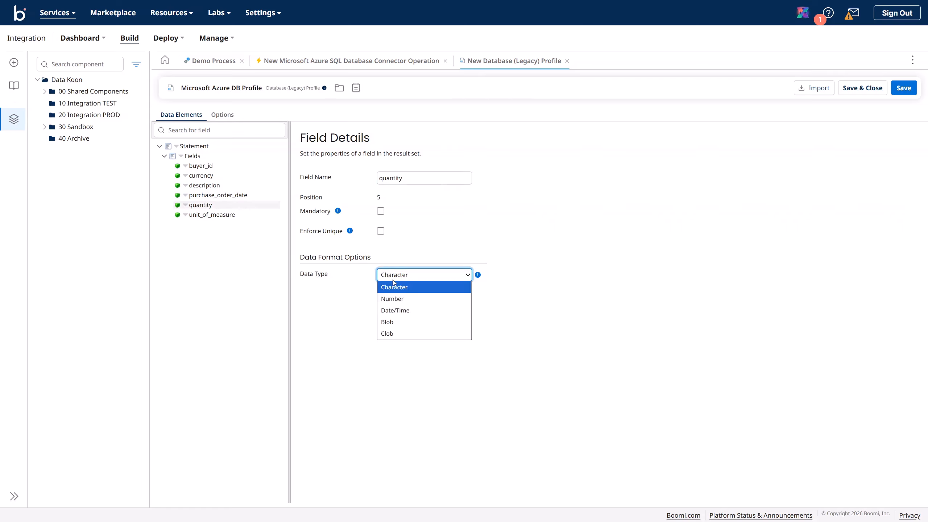
click(392, 298)
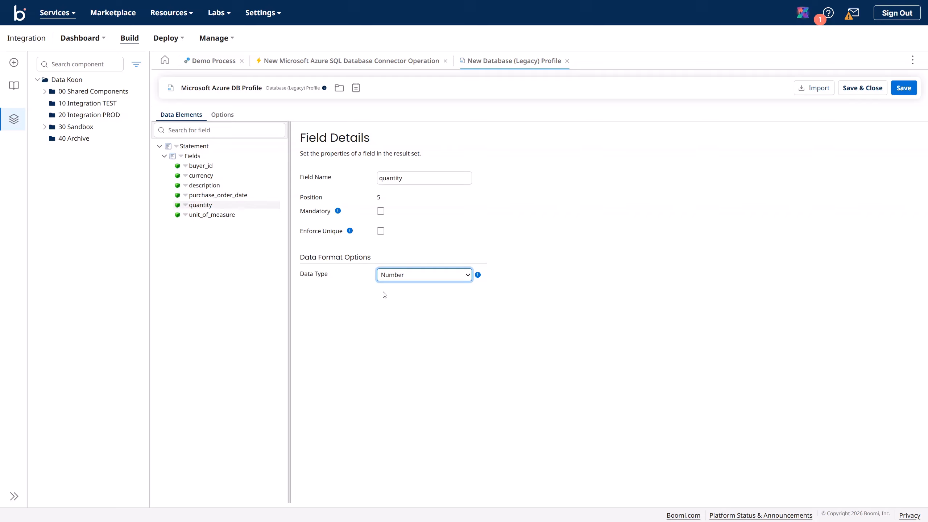
click(202, 214)
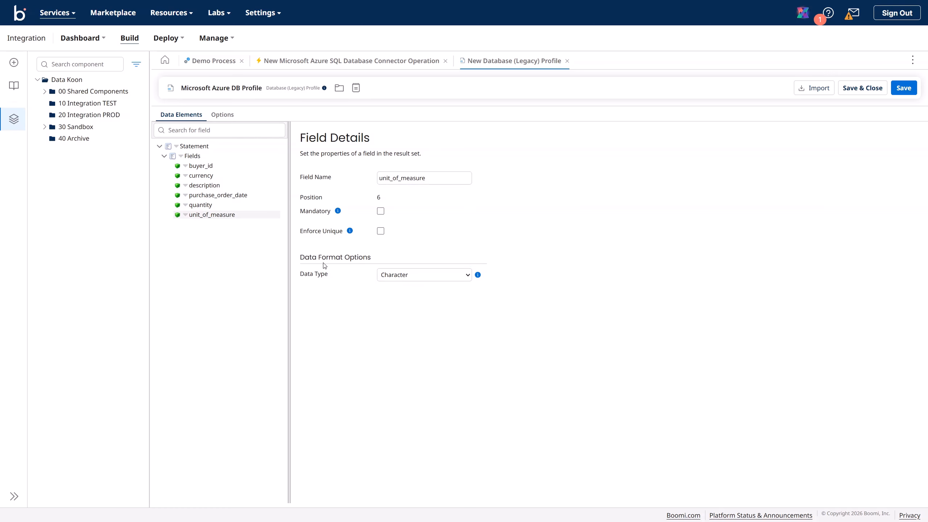
click(905, 87)
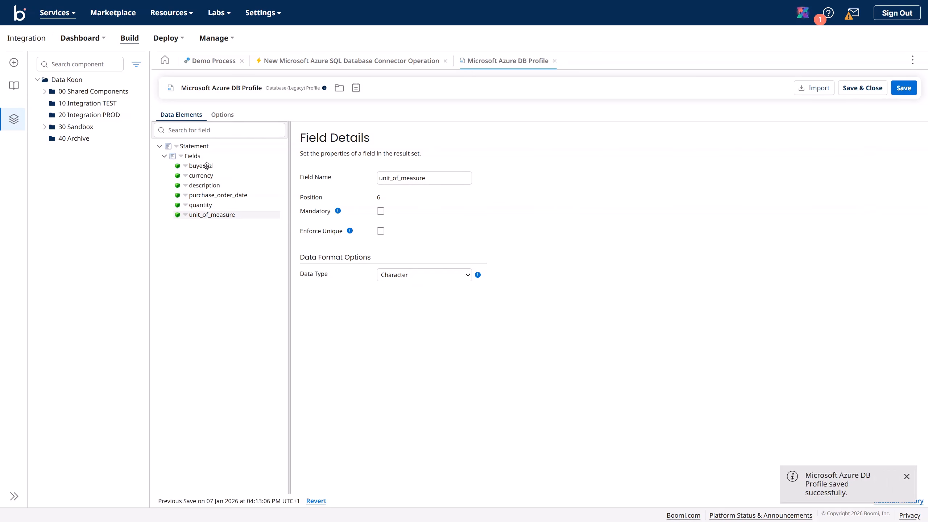
Step: Keep the Standard Insert / Update / Delete statement type and resave the profile
right_click(175, 148)
click(186, 158)
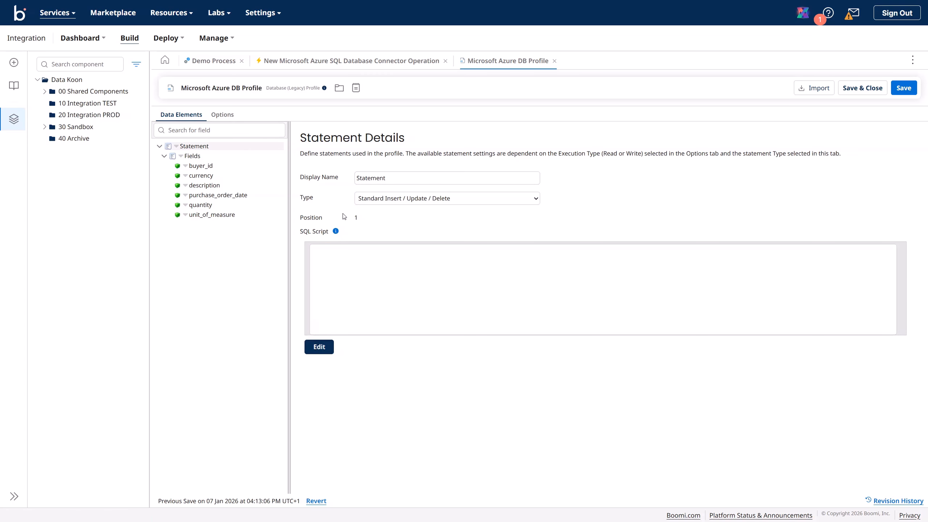
click(381, 200)
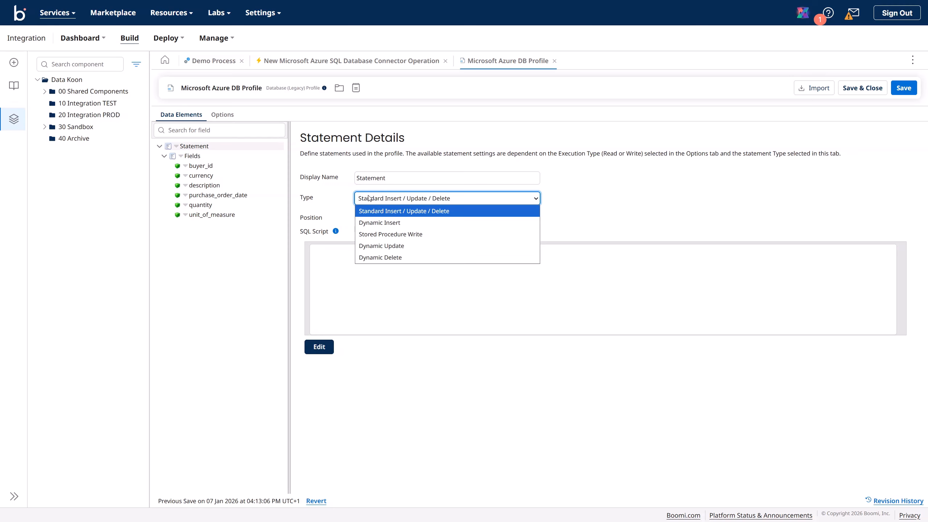
click(341, 198)
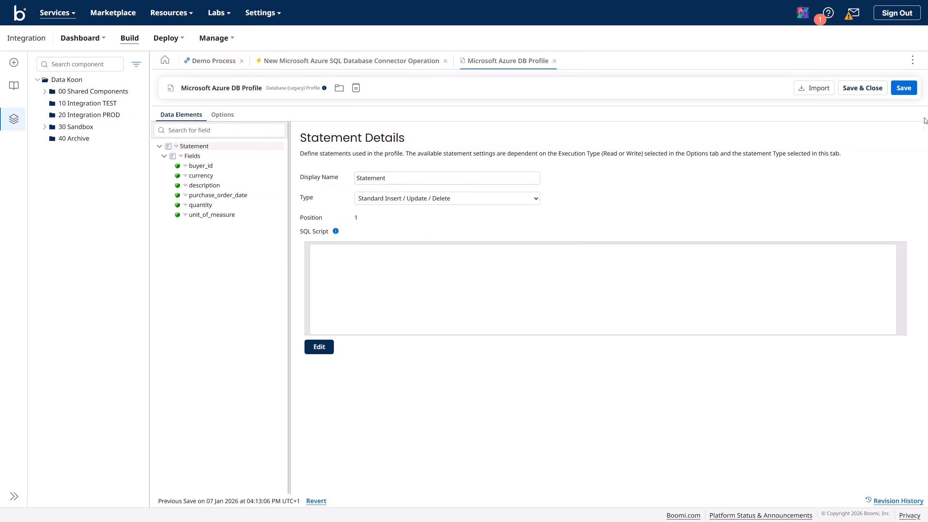
click(904, 90)
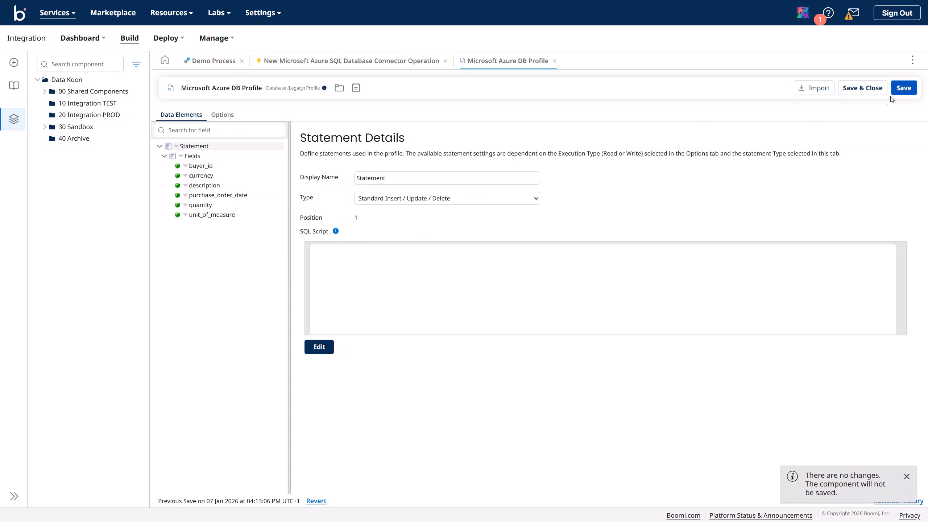
Step: Keep commit by profile, save the Send connector operation, and return to Demo Process
click(398, 69)
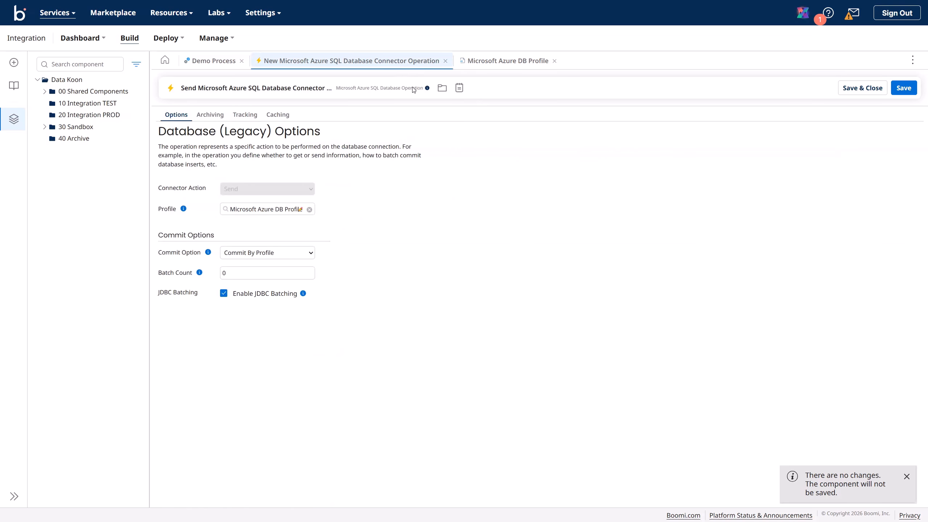
click(264, 256)
click(264, 256)
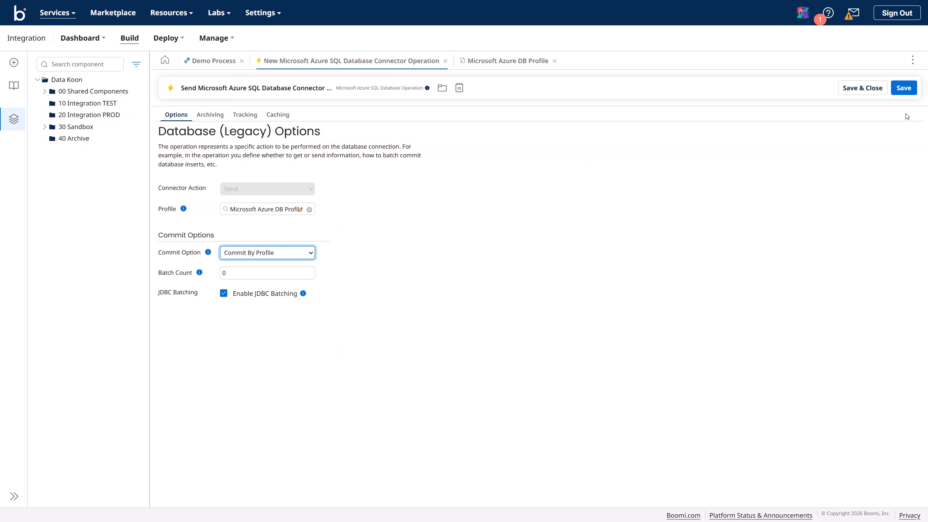
click(906, 89)
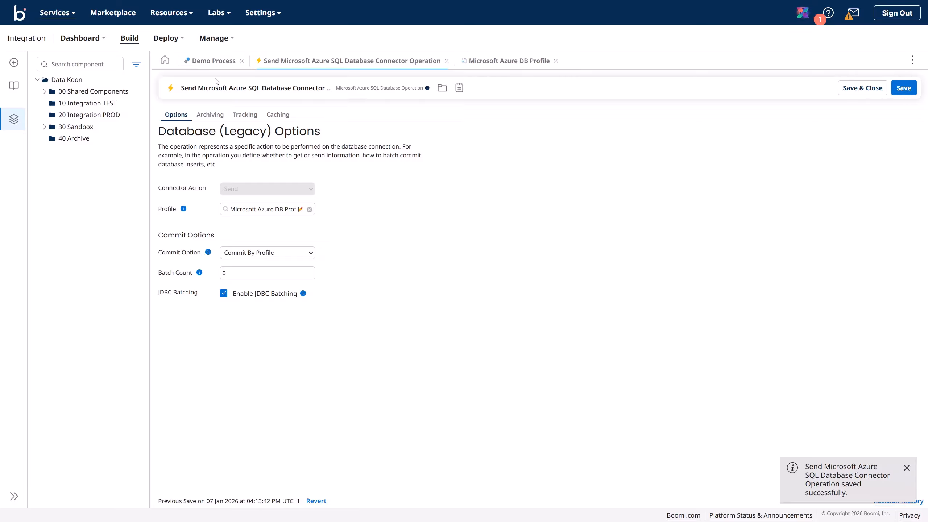
click(215, 61)
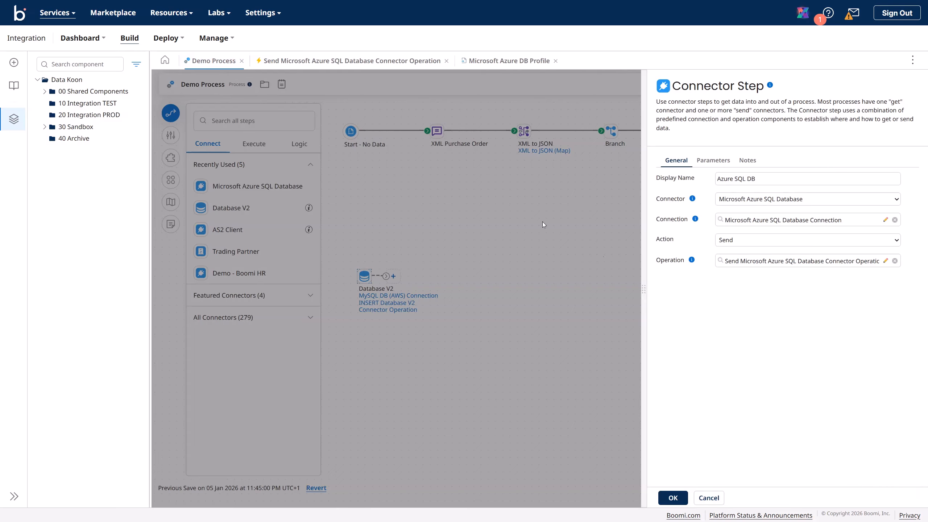
Step: Confirm the step, save Demo Process, and test-run it on Data Koon TEST, dismissing the error
click(673, 498)
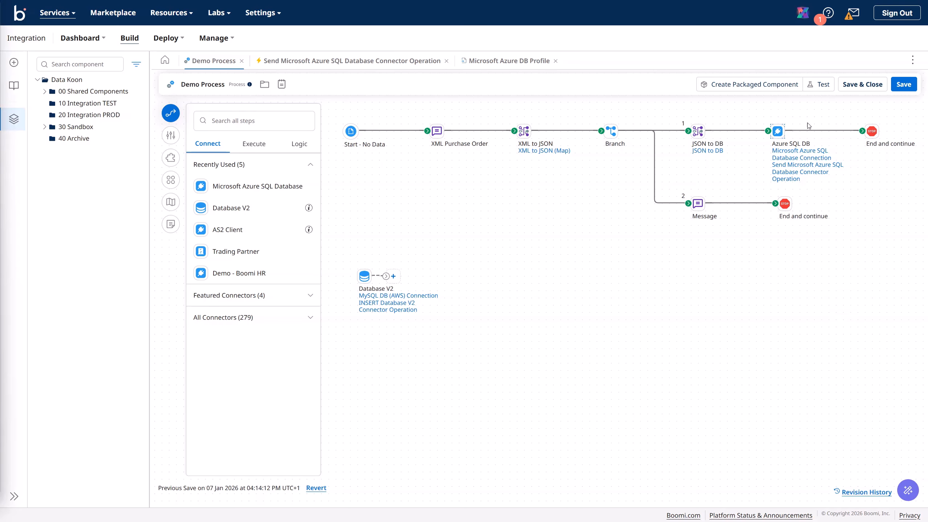
click(897, 87)
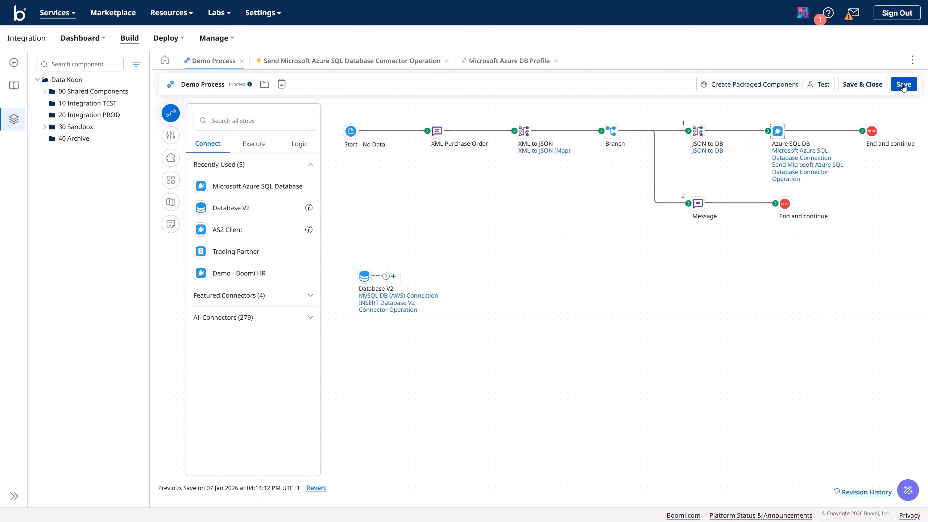
click(826, 85)
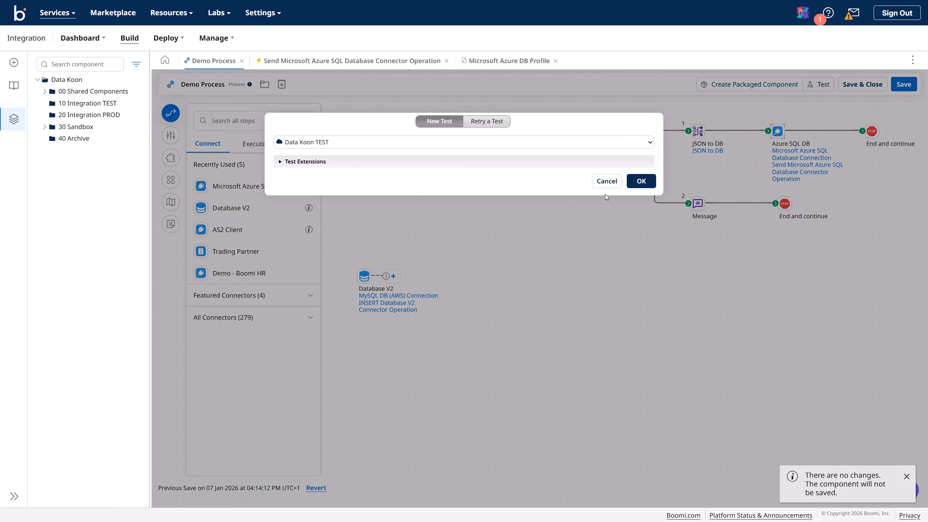
click(641, 182)
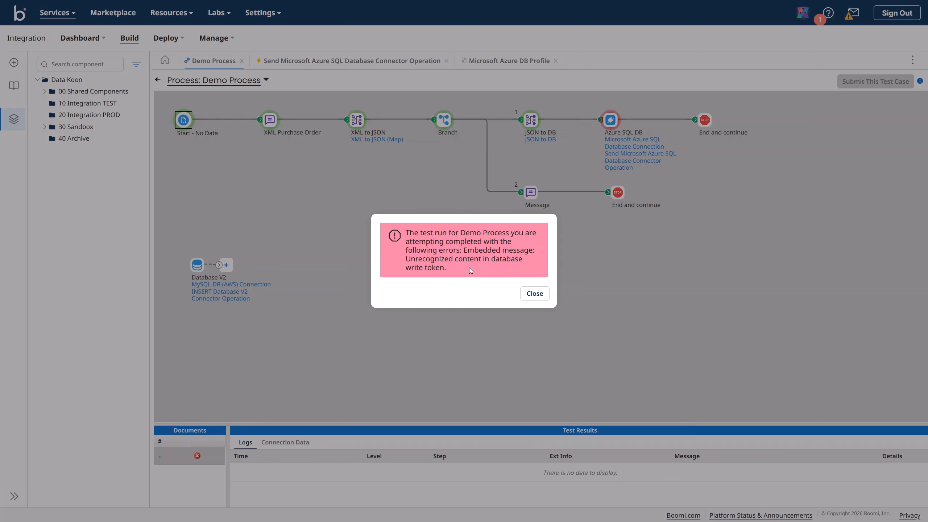
click(533, 293)
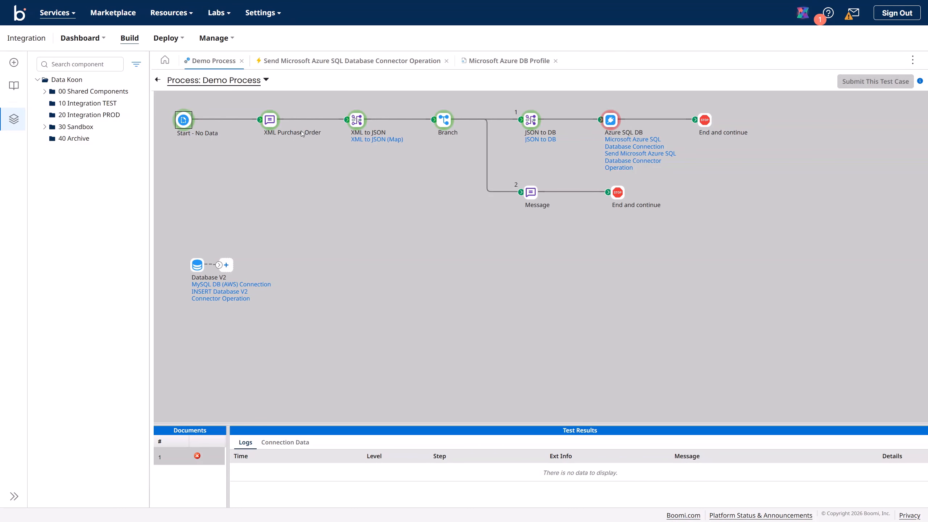
Step: Leave test mode and inspect the JSON to DB map, then return to the canvas
click(158, 80)
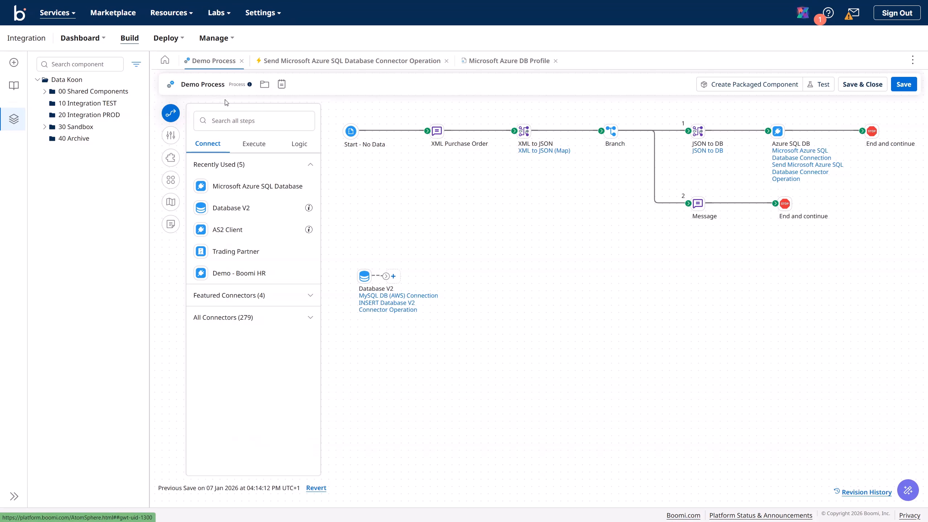
click(698, 132)
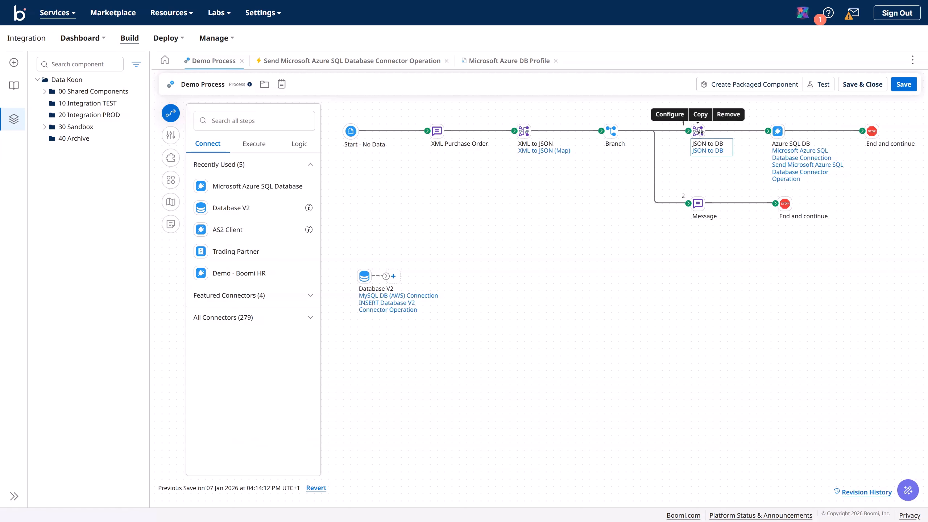
click(705, 150)
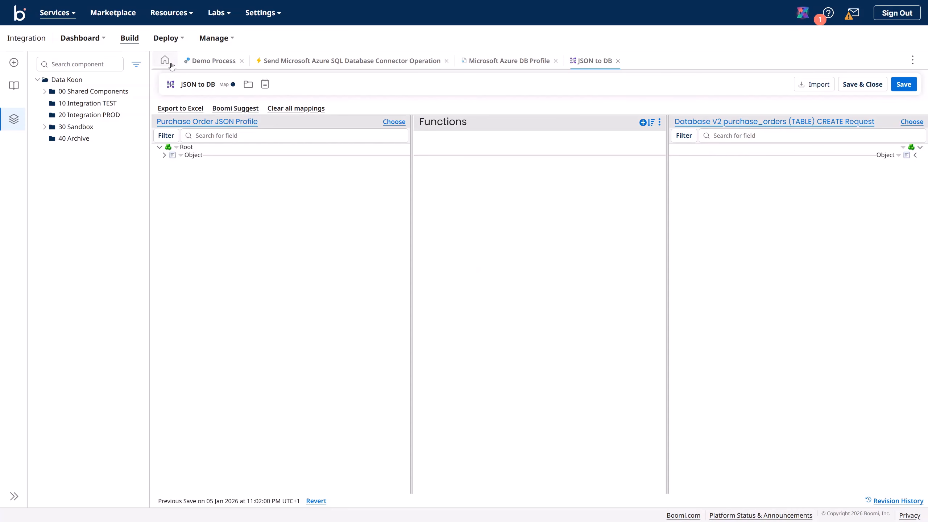
click(186, 65)
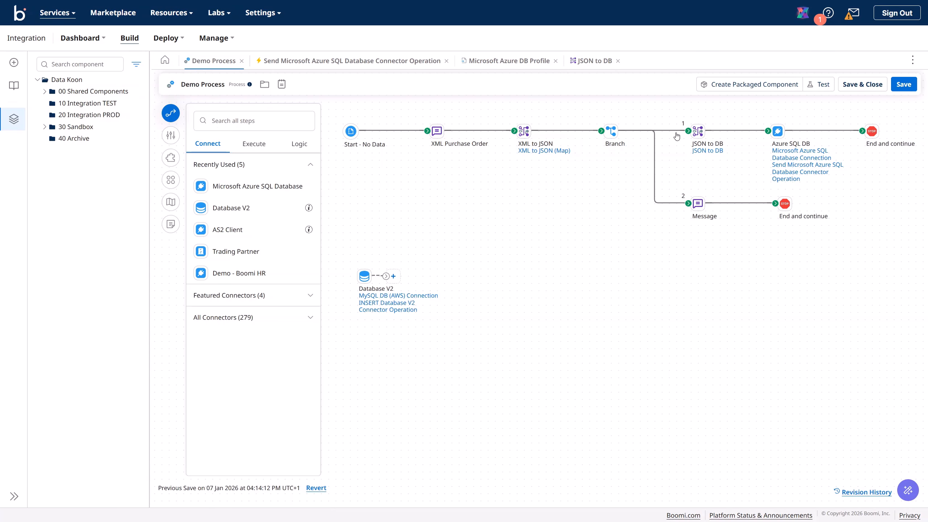
Step: Detach JSON to DB from branch path 1, move it below Database V2, and add a Map step there
click(672, 131)
click(720, 131)
drag(707, 136, 380, 339)
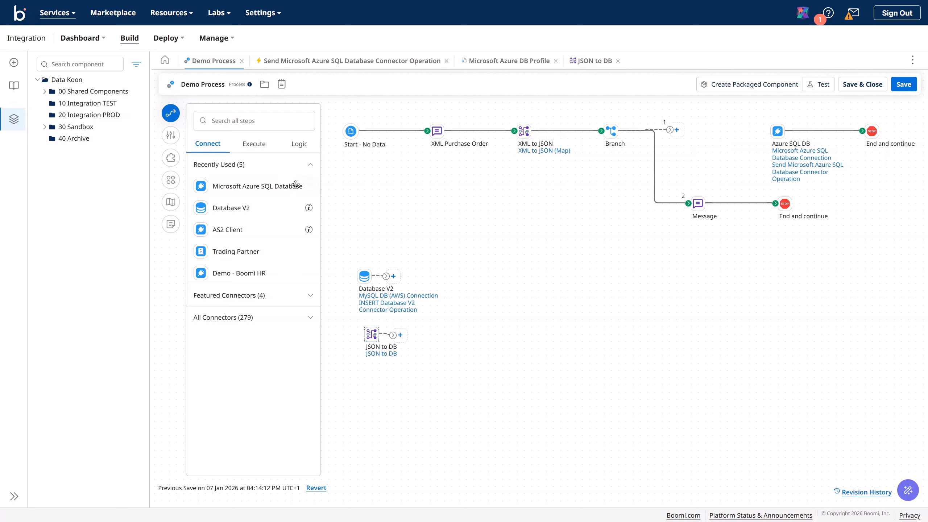
click(253, 143)
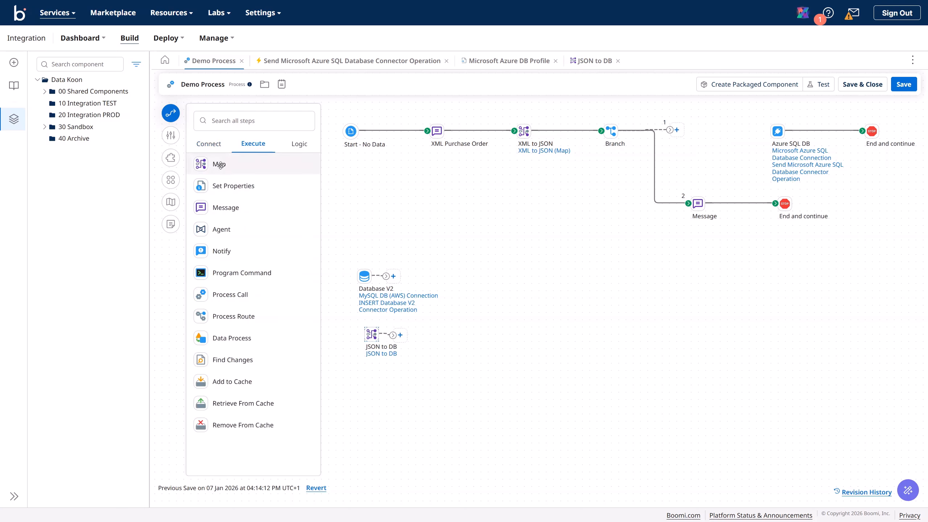
drag(221, 165, 625, 260)
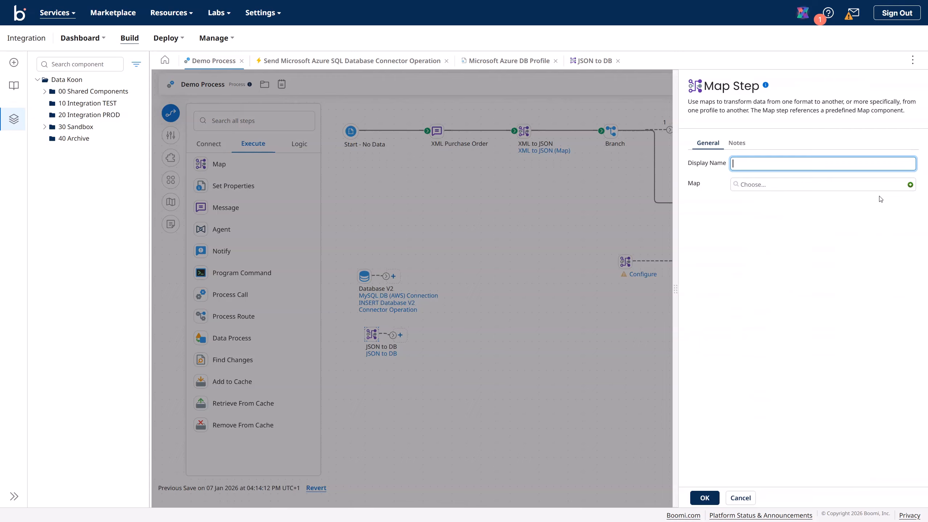
Step: Name the Map step 'JSON to Azure SQL DB' and create a new map with that name
text(JSON to Azure SQL DB)
click(911, 185)
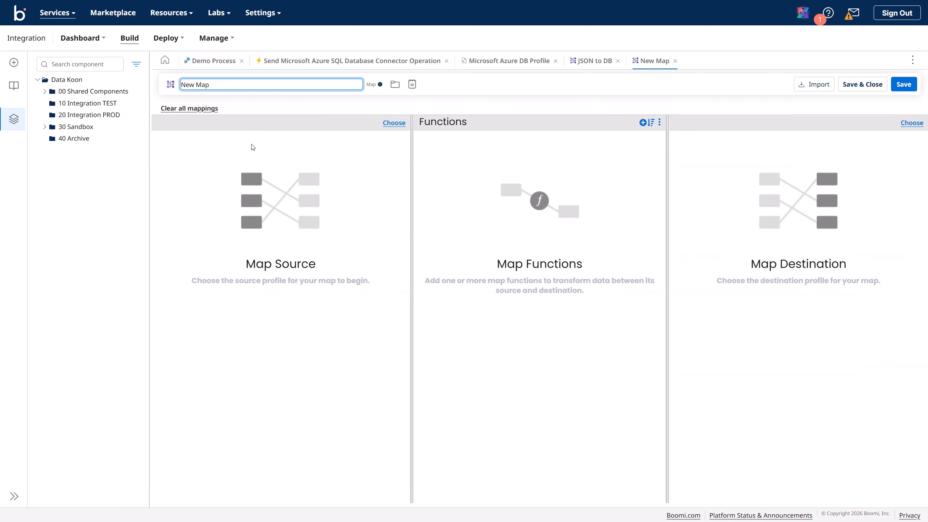
drag(224, 85, 114, 83)
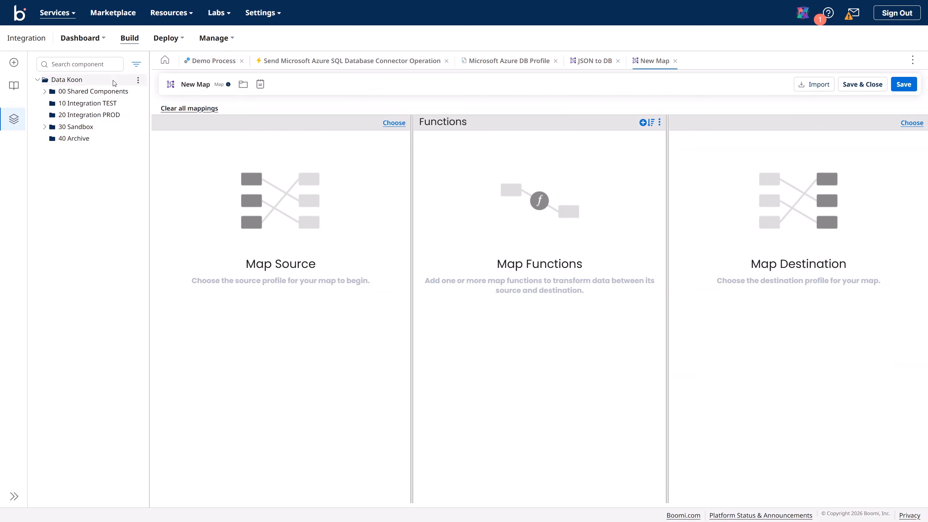
click(202, 86)
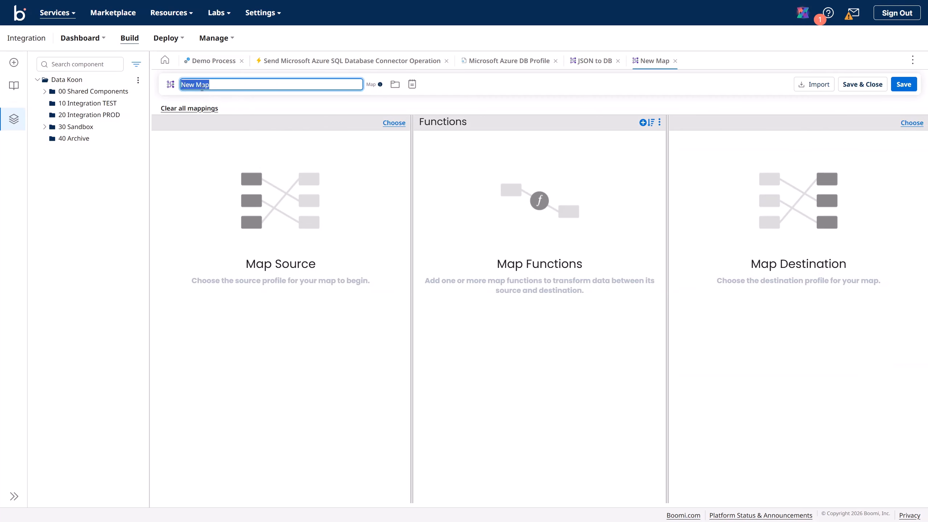
text(JSON to Azure)
text(SQL DB)
Step: Set the map's source profile to the JSON Purchase Order JSON Profile
click(394, 123)
click(394, 123)
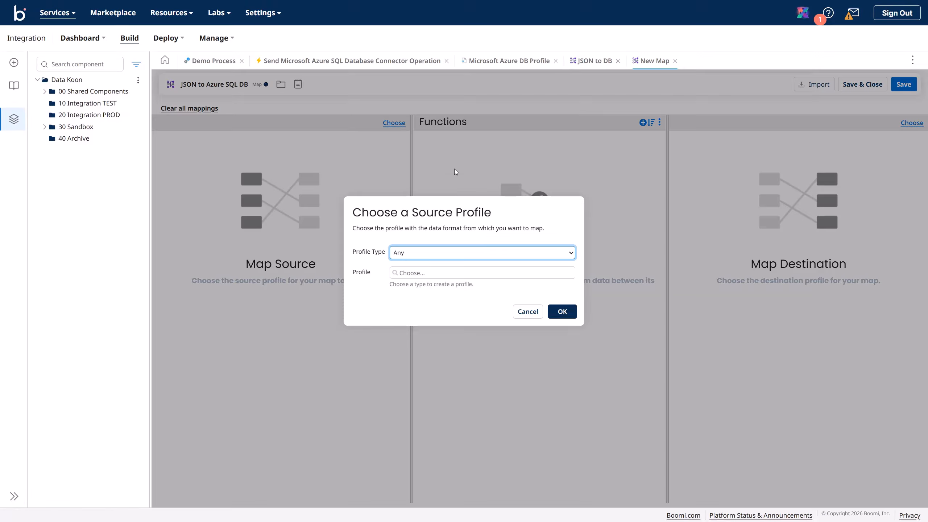
click(441, 252)
click(420, 312)
click(423, 274)
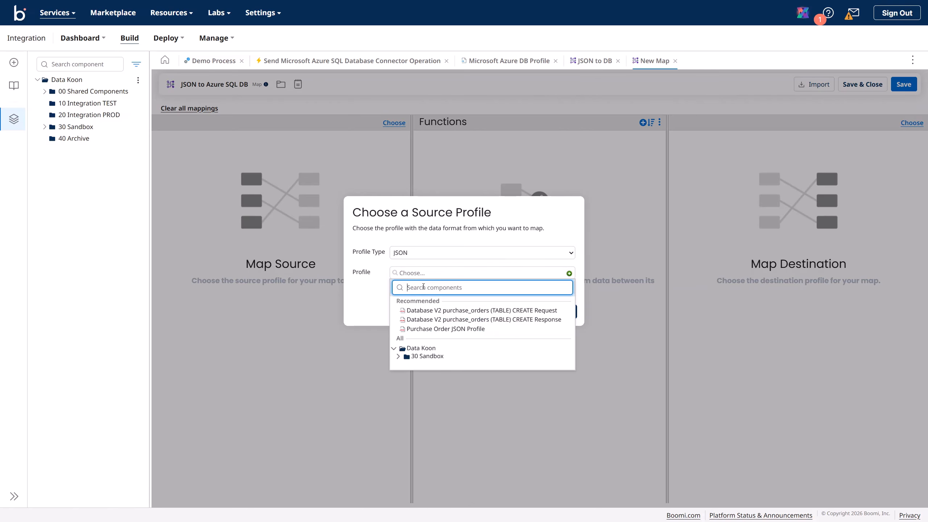
click(455, 330)
click(563, 312)
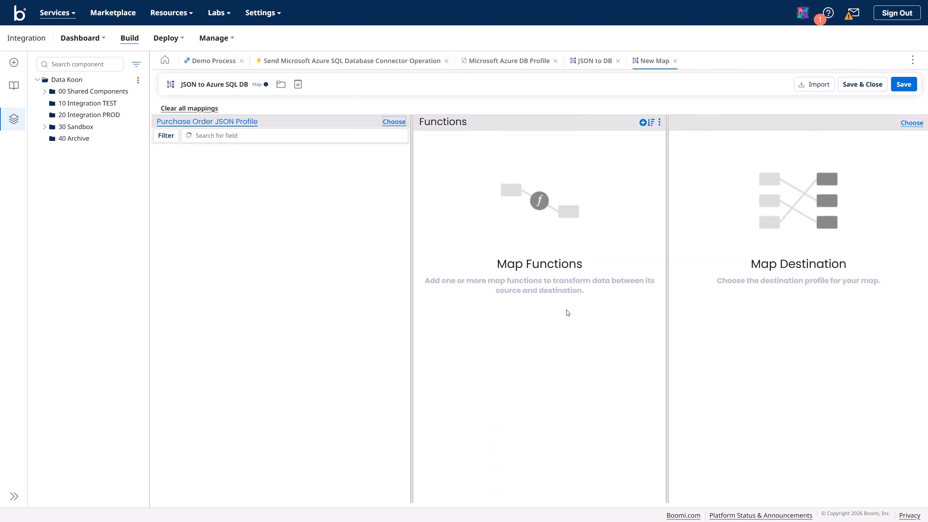
Step: Set the destination profile to Database (Legacy) Microsoft Azure DB Profile from the demo folder
click(913, 123)
click(534, 253)
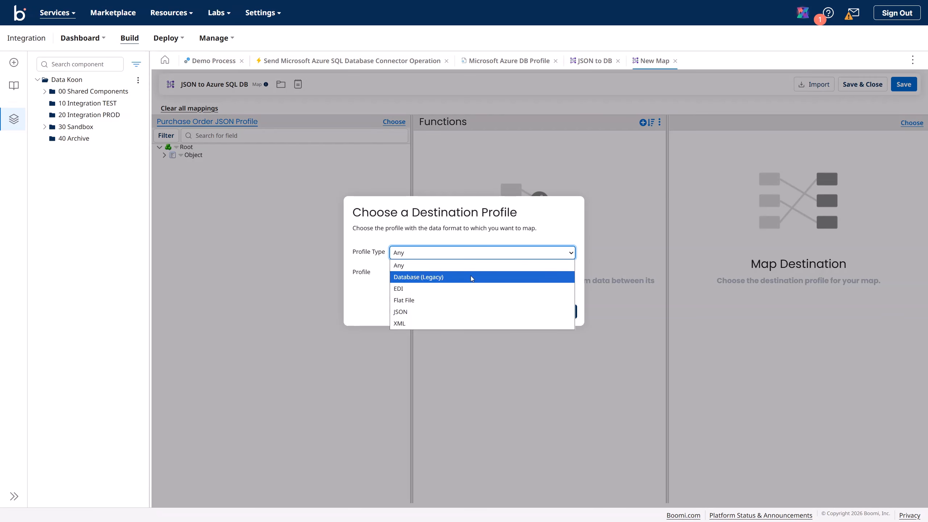
click(439, 278)
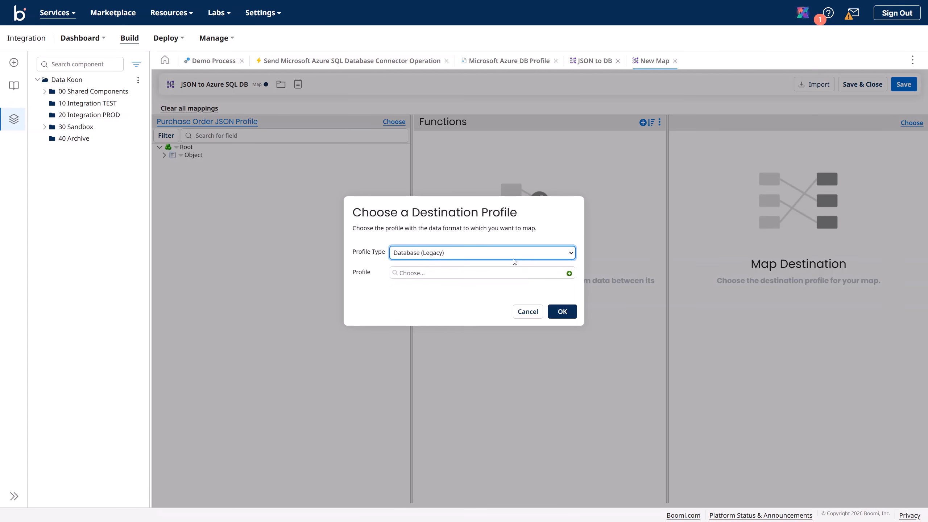
click(494, 274)
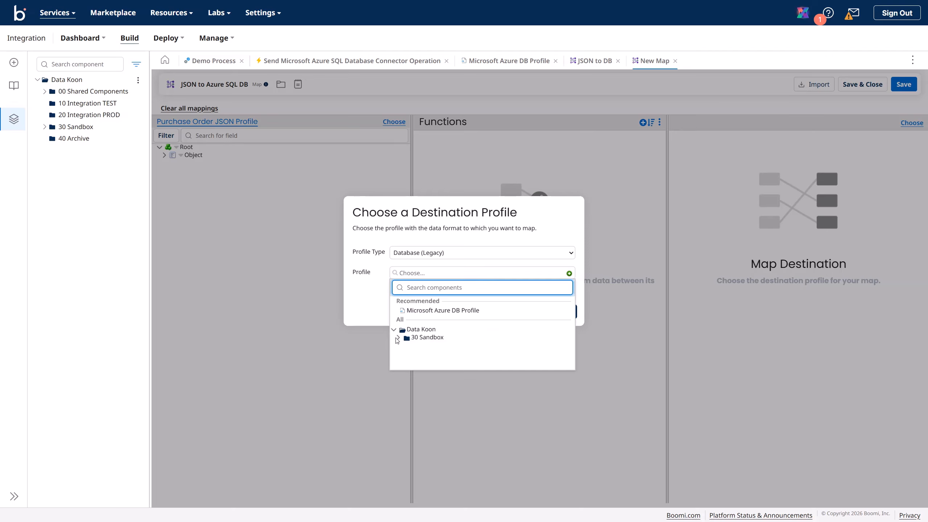
click(397, 338)
click(403, 347)
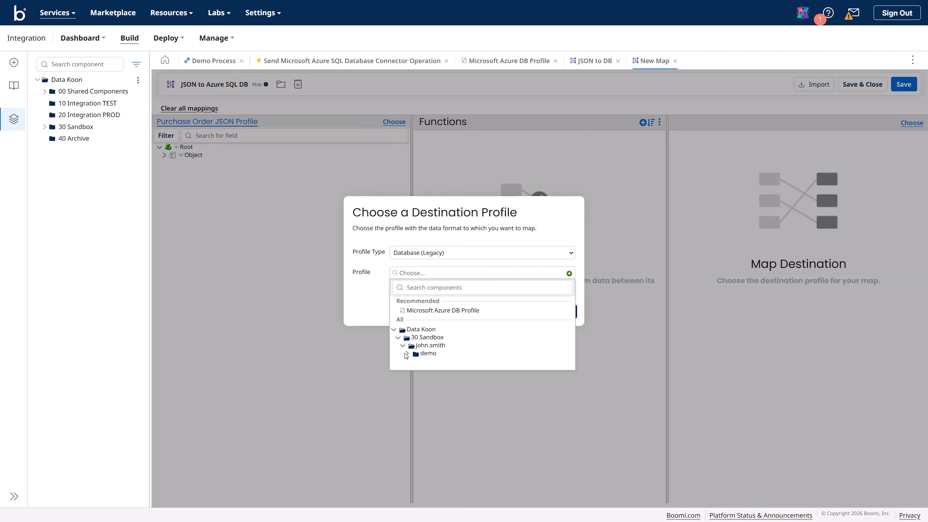
click(407, 354)
click(459, 363)
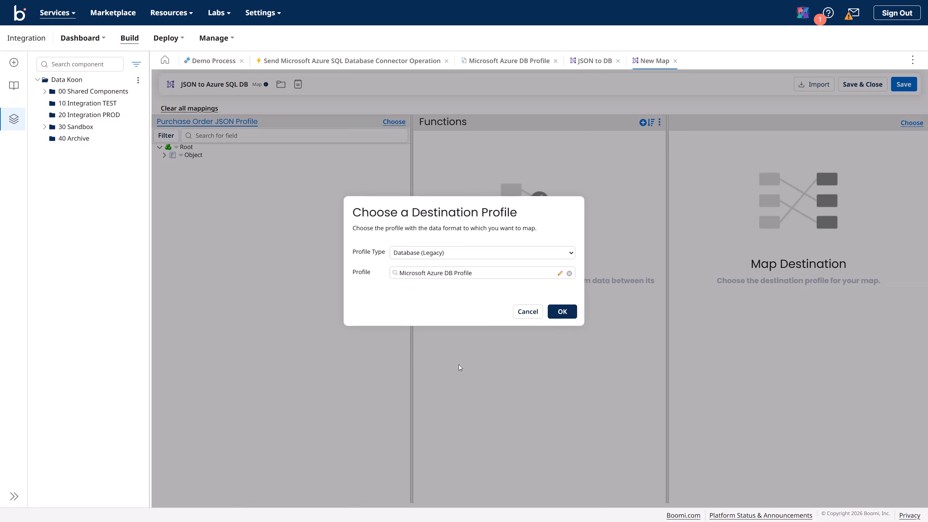
click(569, 316)
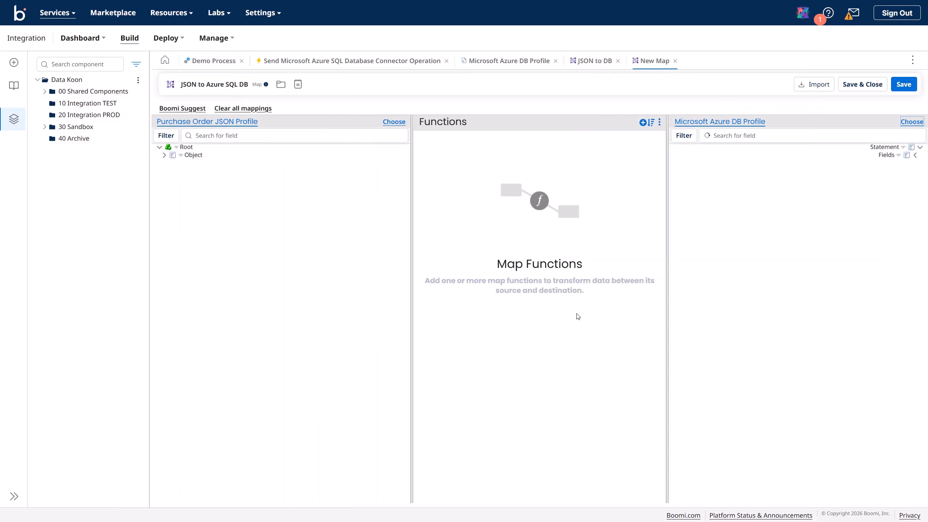
Step: Map poDate to purchase_order_date and buyerId to buyer_id
click(899, 155)
click(855, 167)
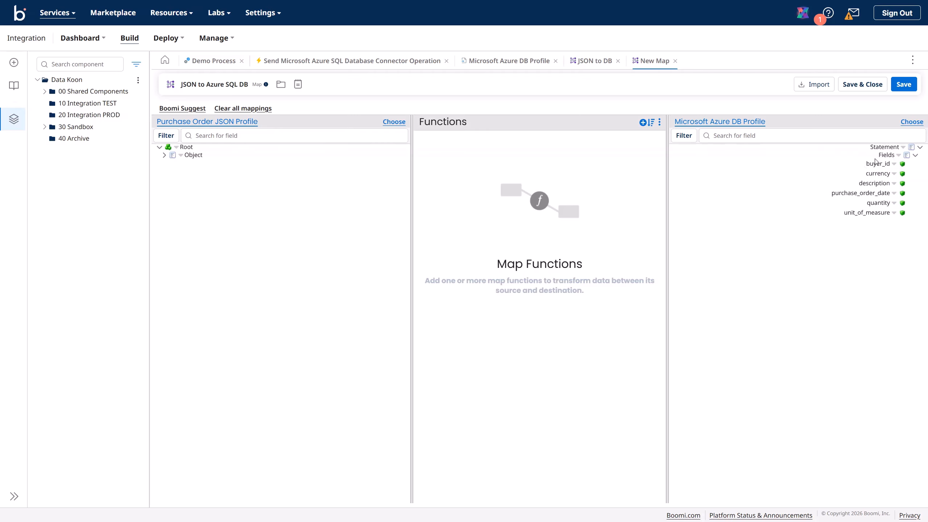
click(164, 155)
click(169, 164)
click(173, 171)
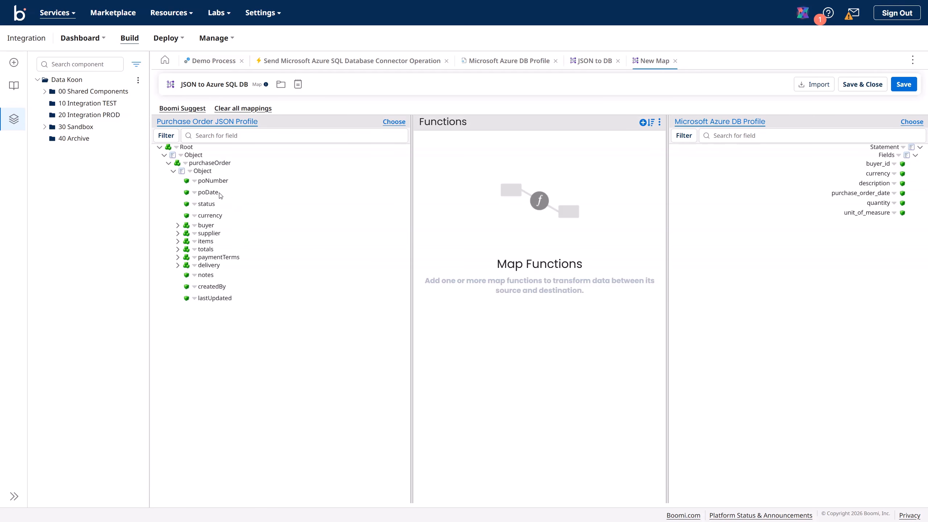
drag(211, 192, 838, 193)
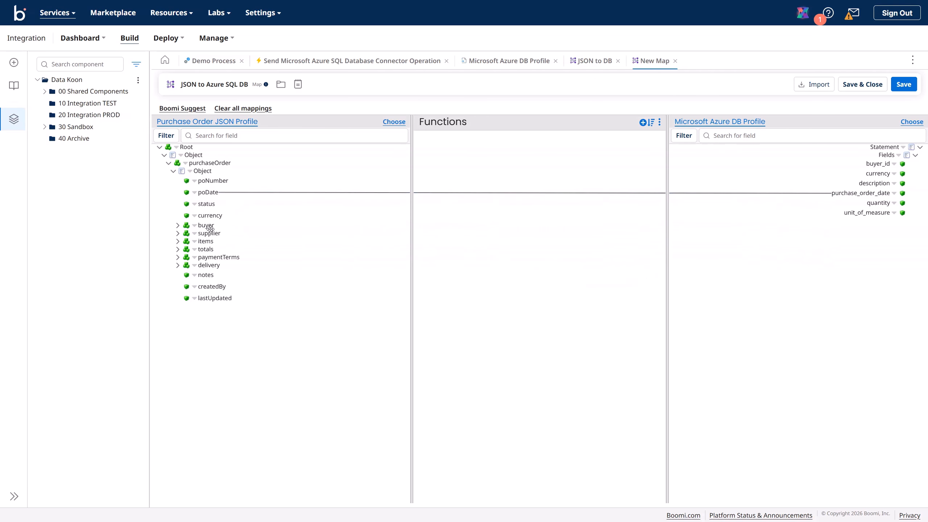
click(178, 226)
click(183, 233)
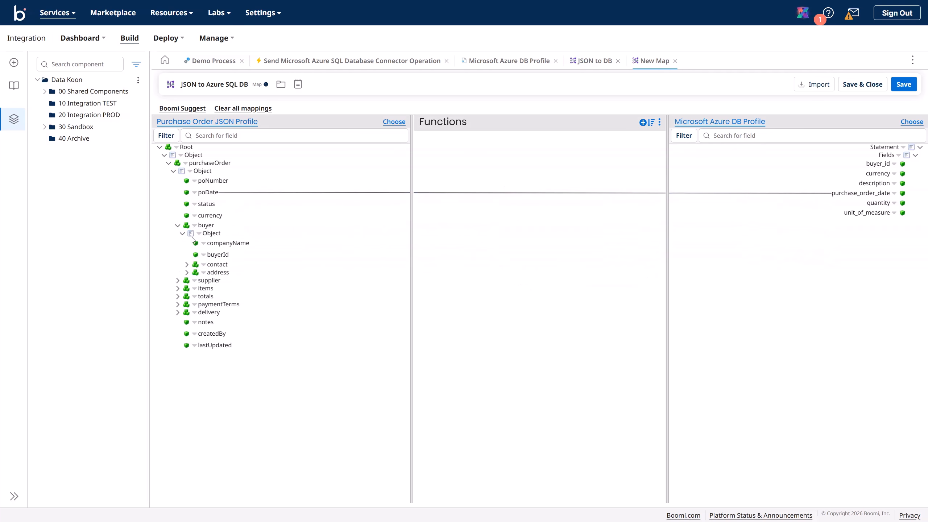
drag(229, 257, 870, 164)
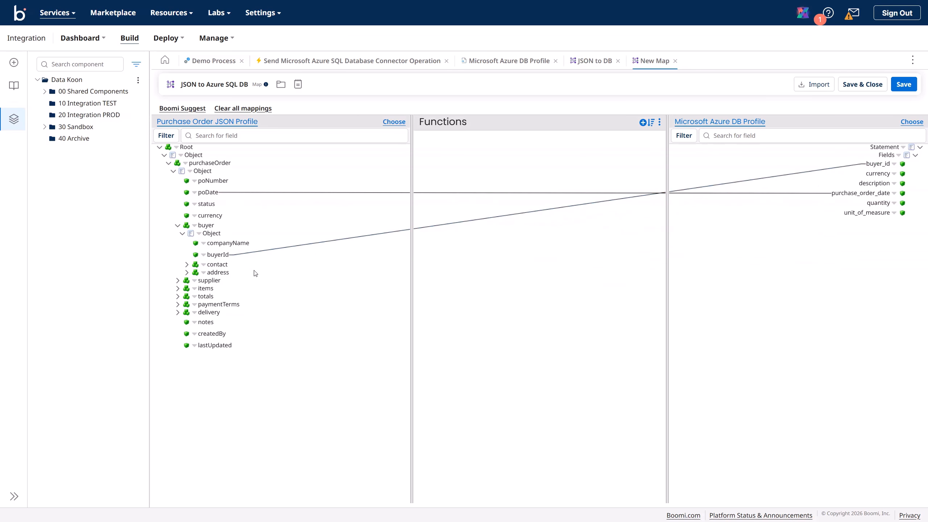
Step: Map the line item description, quantity and unitOfMeasure to description, quantity and unit_of_measure
click(177, 289)
click(183, 297)
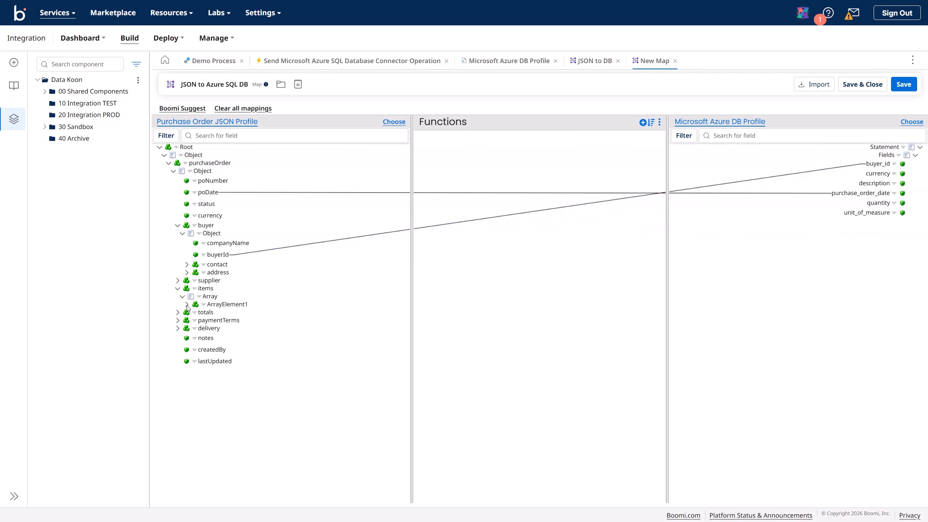
click(186, 305)
click(191, 313)
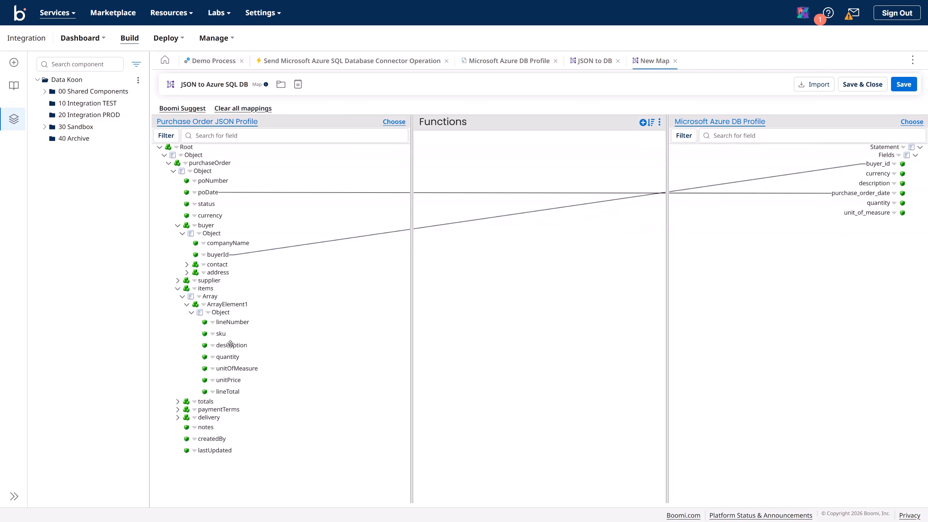
drag(231, 345, 873, 183)
drag(228, 356, 873, 204)
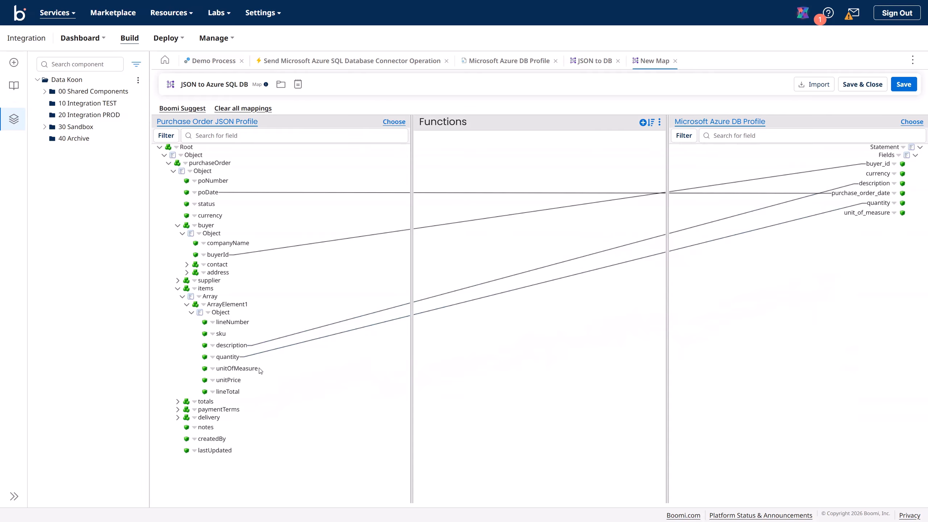
drag(248, 368, 854, 212)
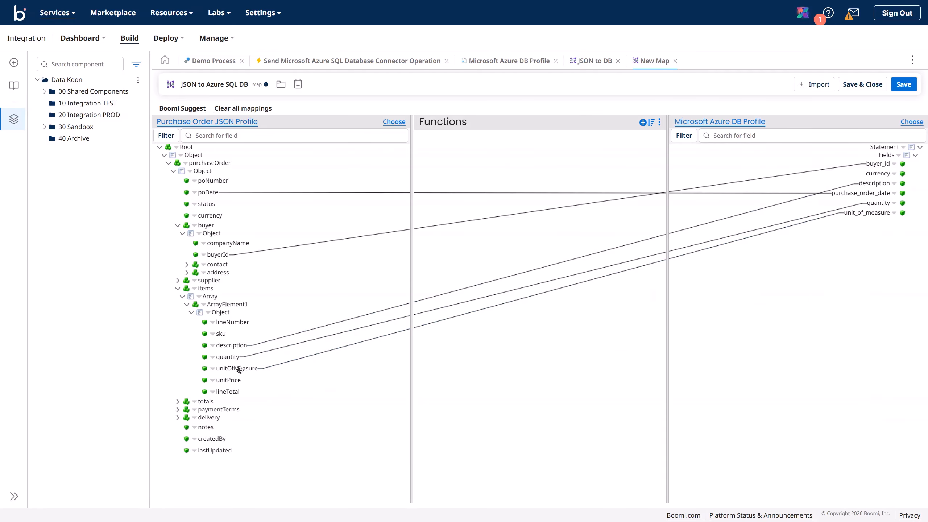
Step: Filter for currency, map it to the currency field, and save the map
click(217, 135)
text(currency)
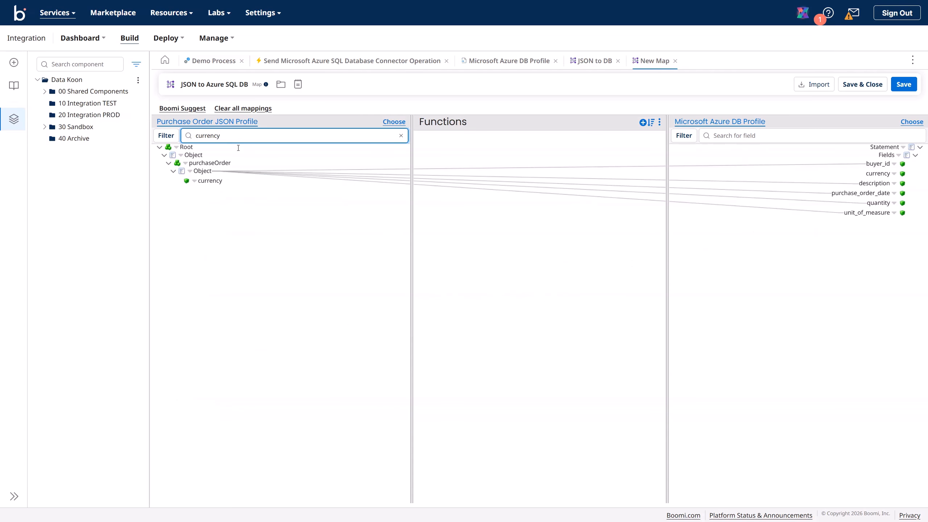
drag(221, 183, 856, 178)
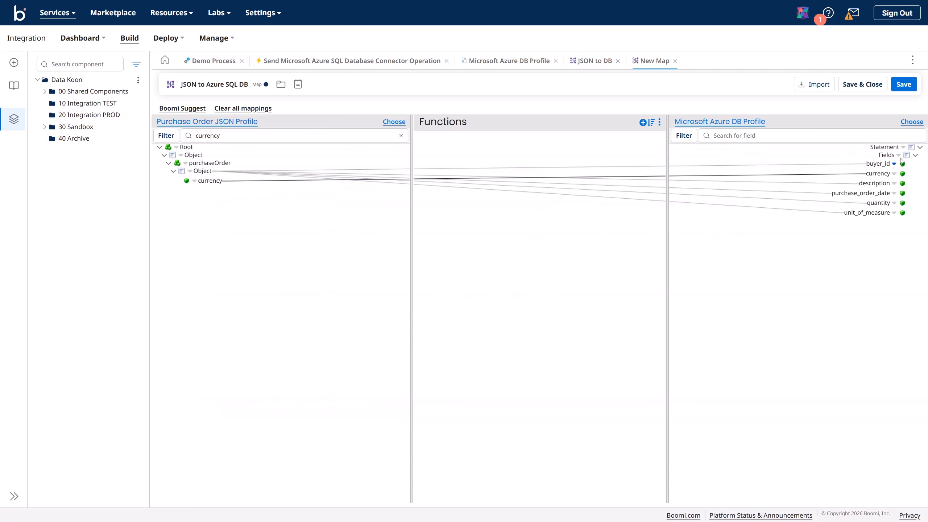
click(906, 84)
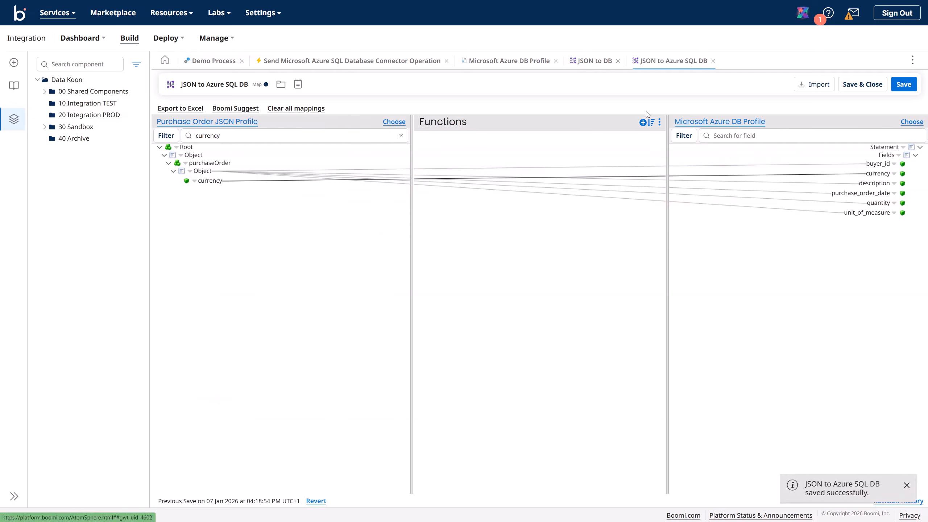
Step: Place the confirmed Map step on branch 1 before Azure SQL DB, save, and start a test
click(214, 61)
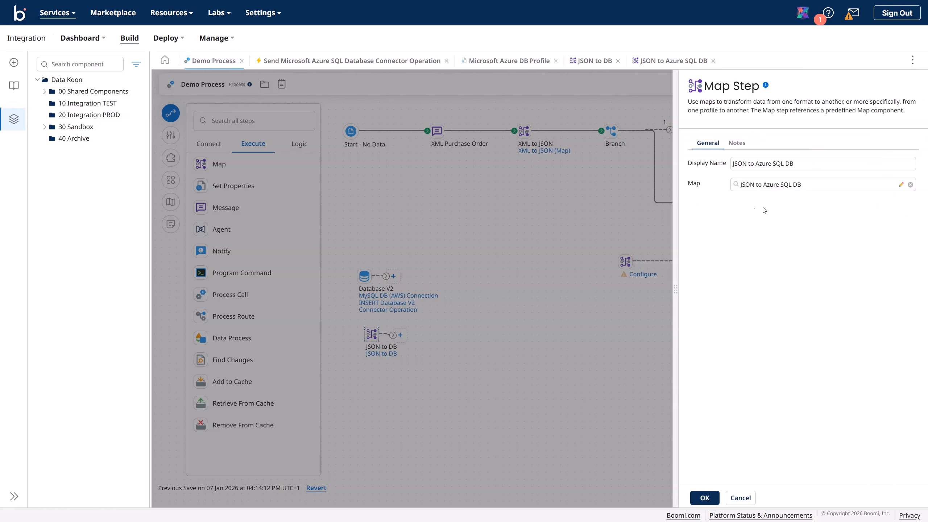
click(705, 497)
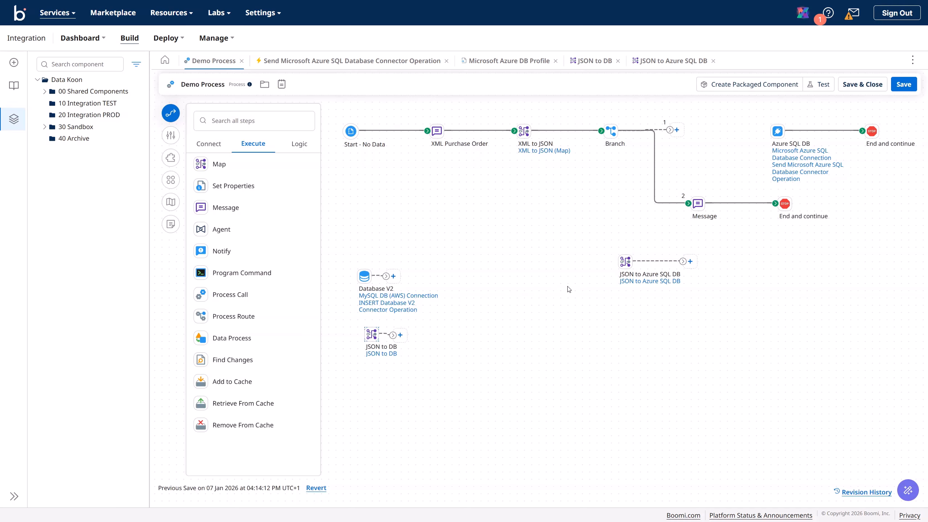
drag(625, 262, 778, 131)
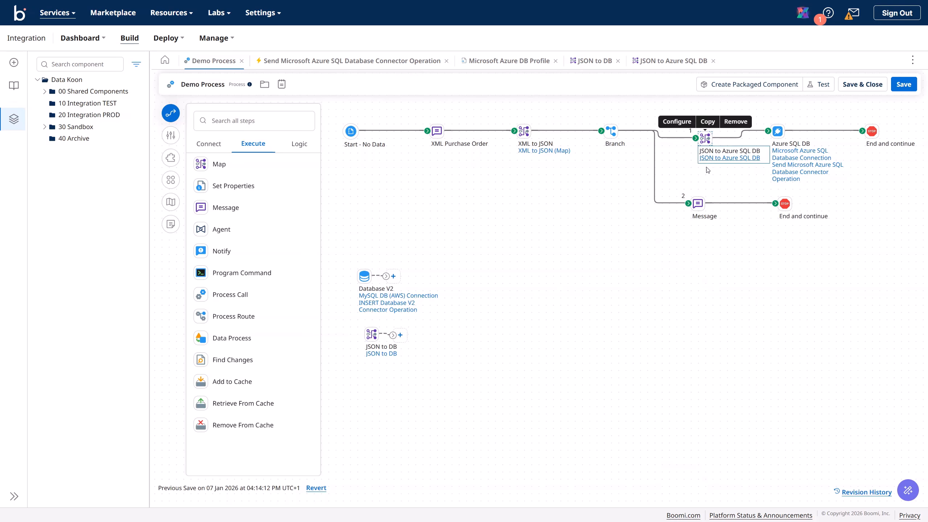
click(170, 180)
click(545, 288)
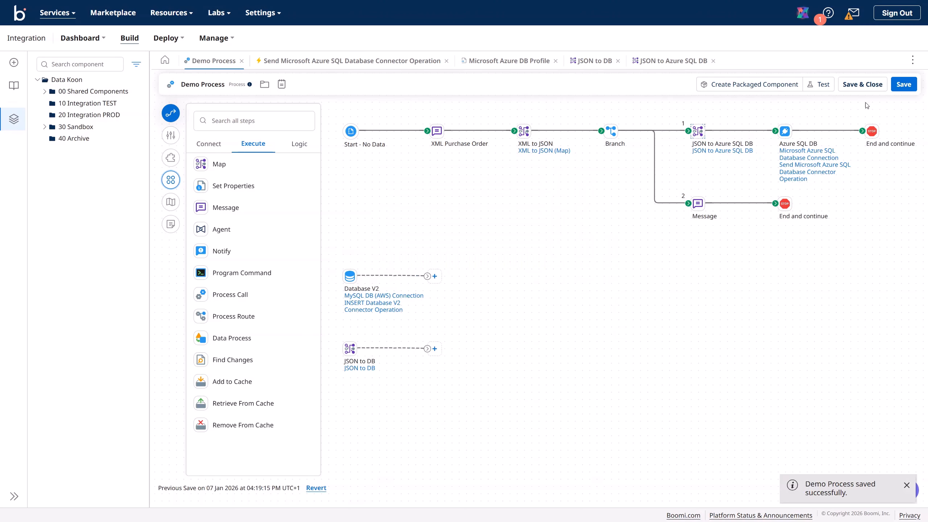
click(822, 85)
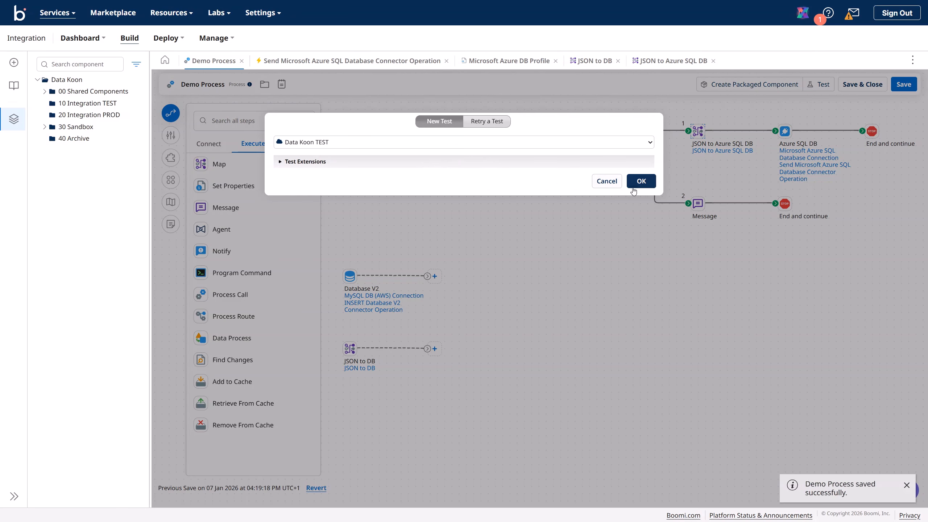
Step: Run the test on Data Koon TEST and dismiss the blank SQL Script error
click(642, 181)
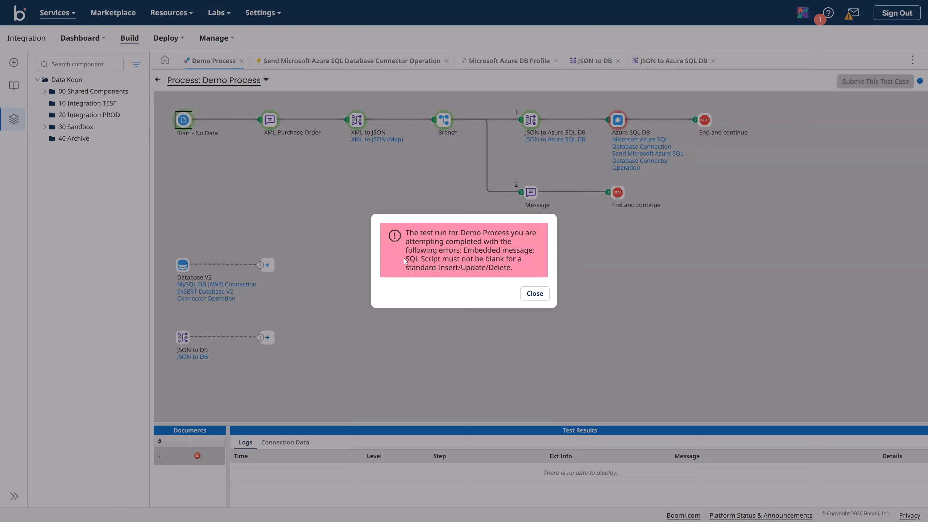
drag(407, 259, 523, 263)
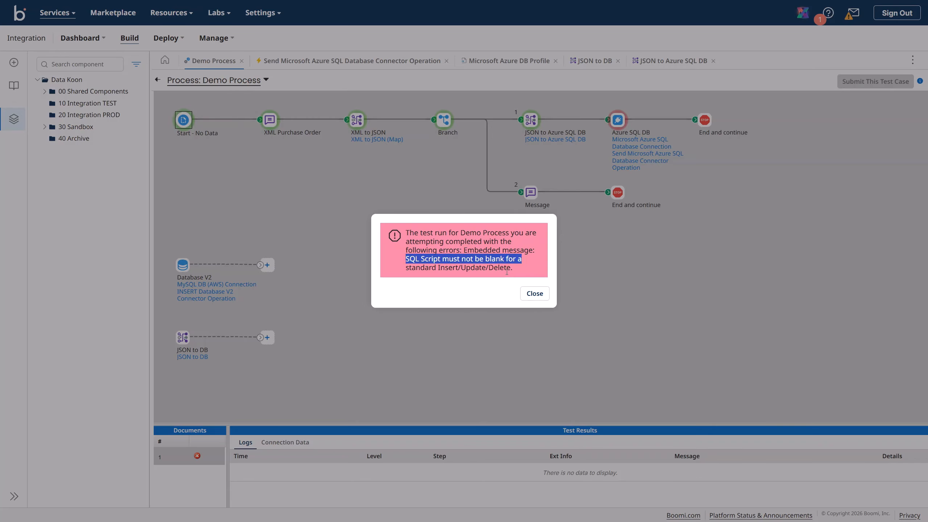
click(535, 294)
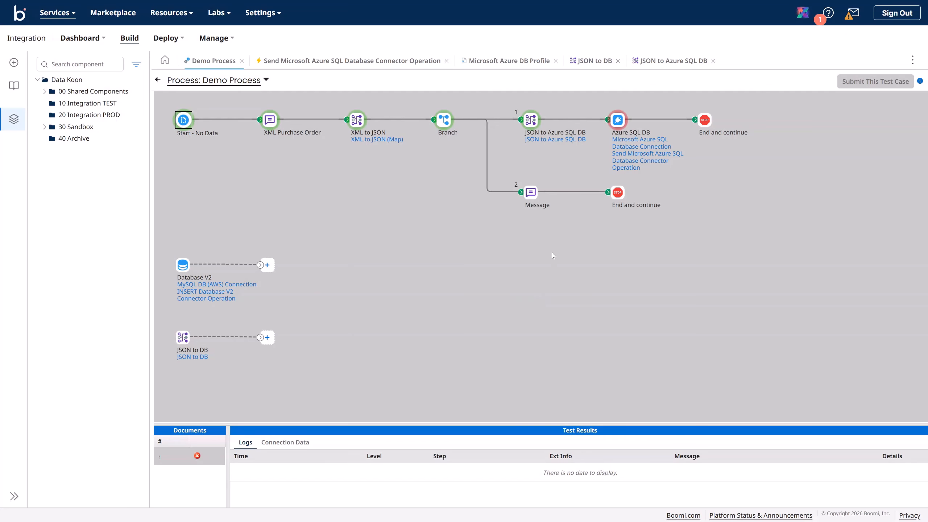
Step: Inspect the Azure SQL DB step's Microsoft Azure DB Profile, finding its SQL Script empty, then cancel
click(157, 79)
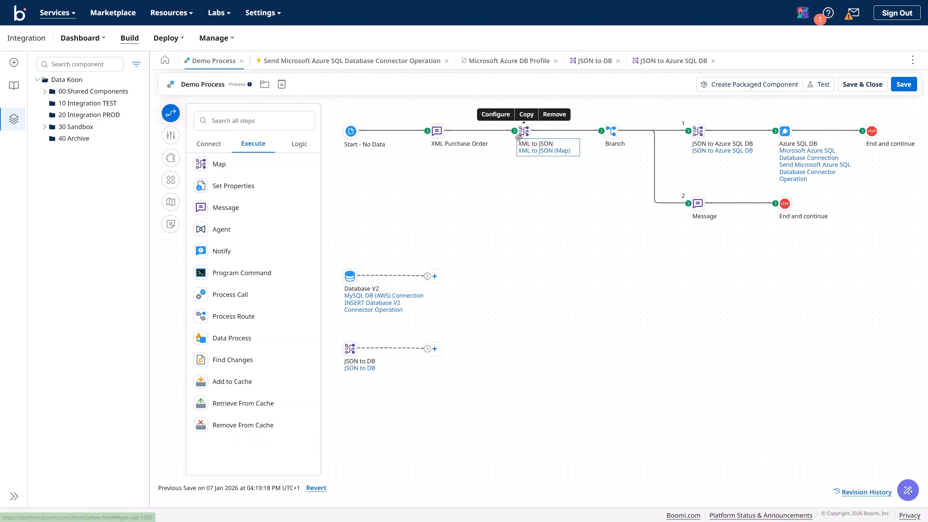
click(788, 131)
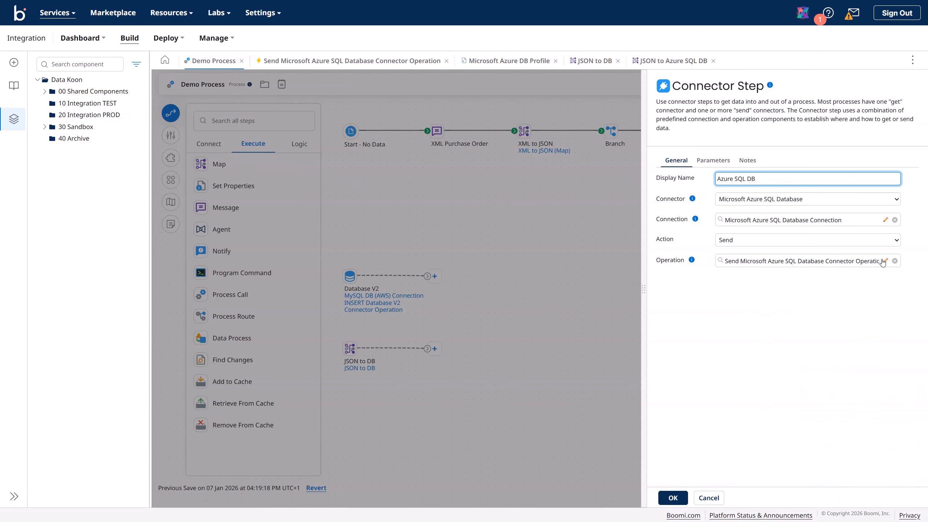
click(885, 261)
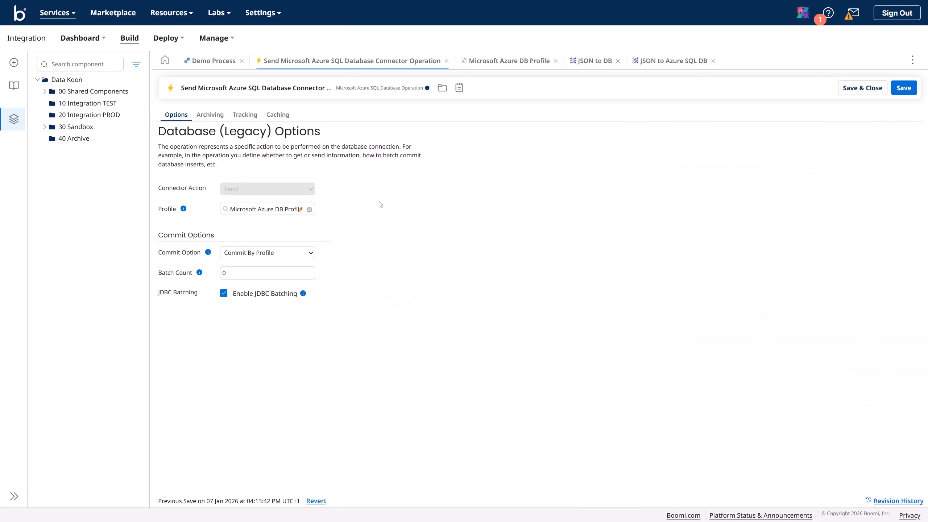
click(300, 210)
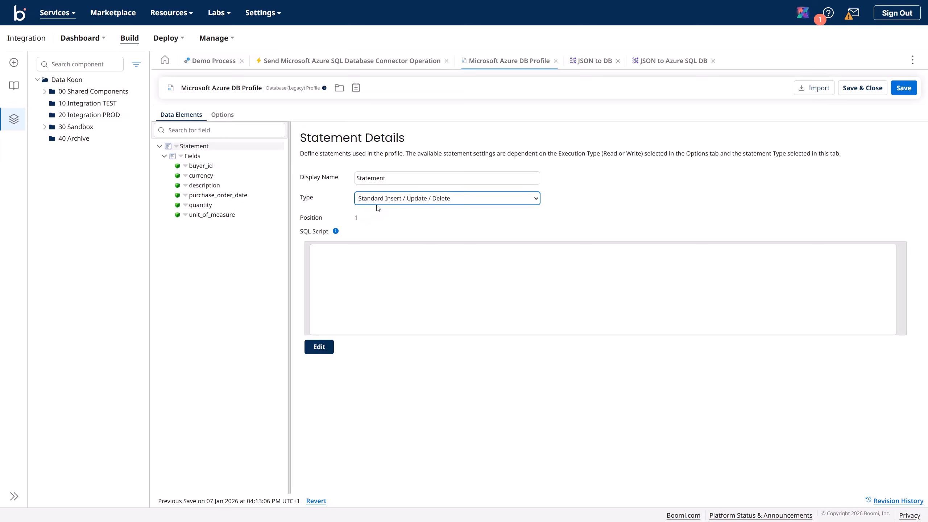
mouse_move(336, 230)
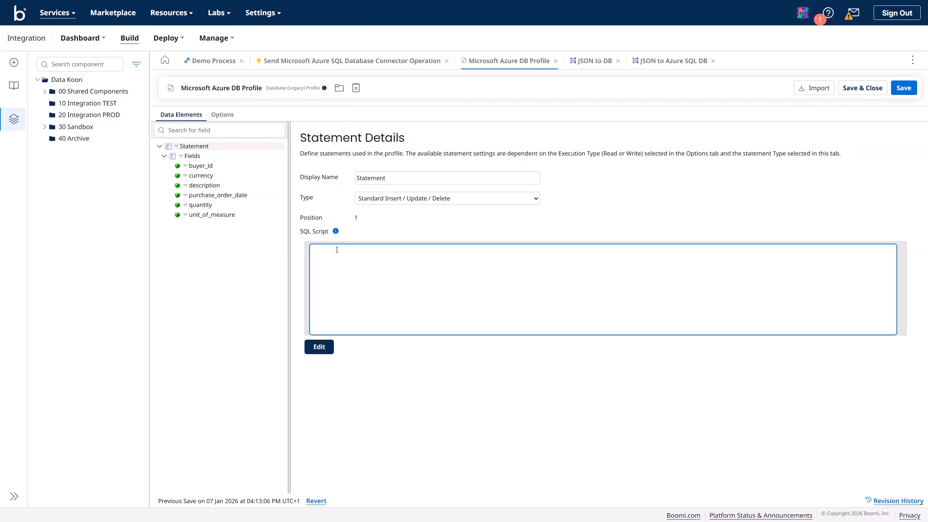
click(323, 251)
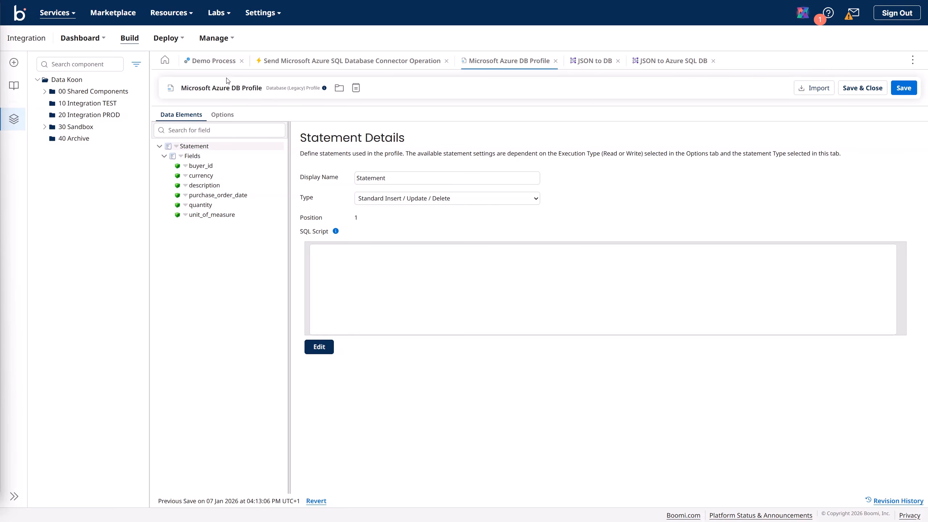
click(215, 62)
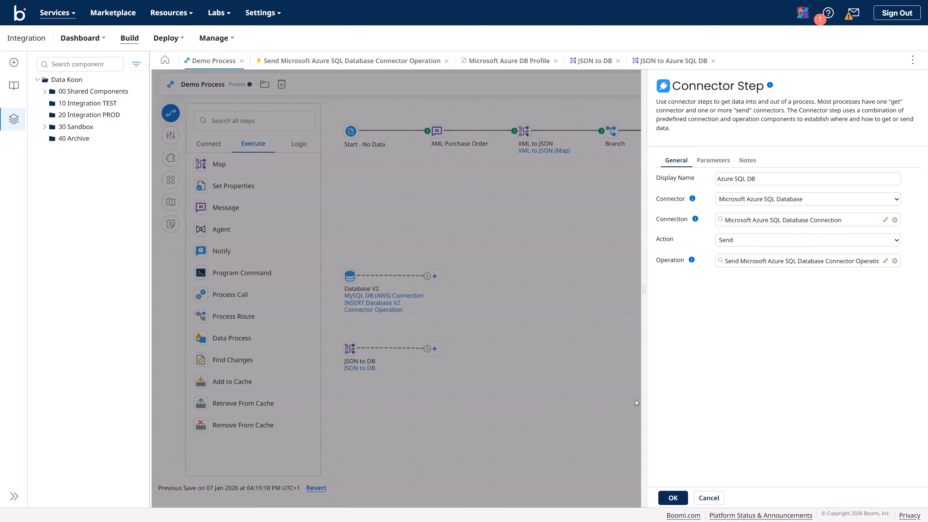
click(707, 499)
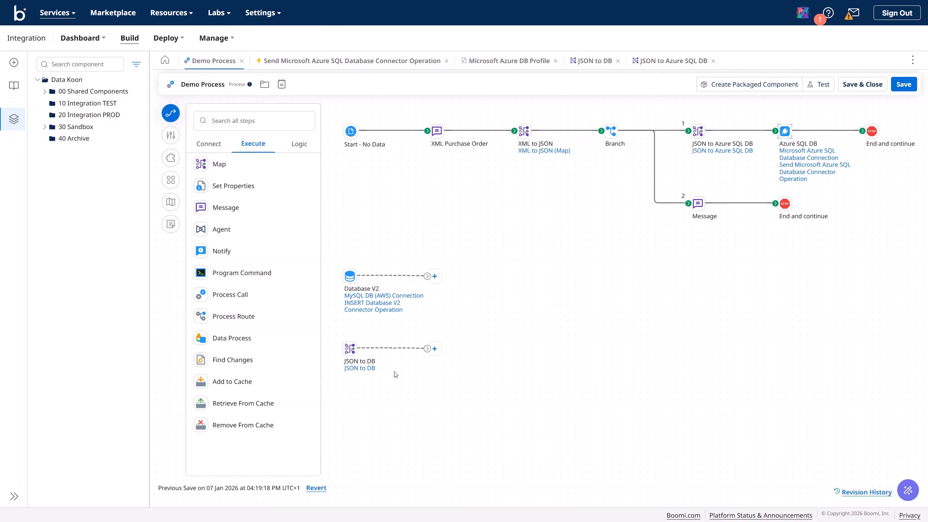
Step: Copy the INSERT SQL Query from the Database V2 step's operation
click(376, 311)
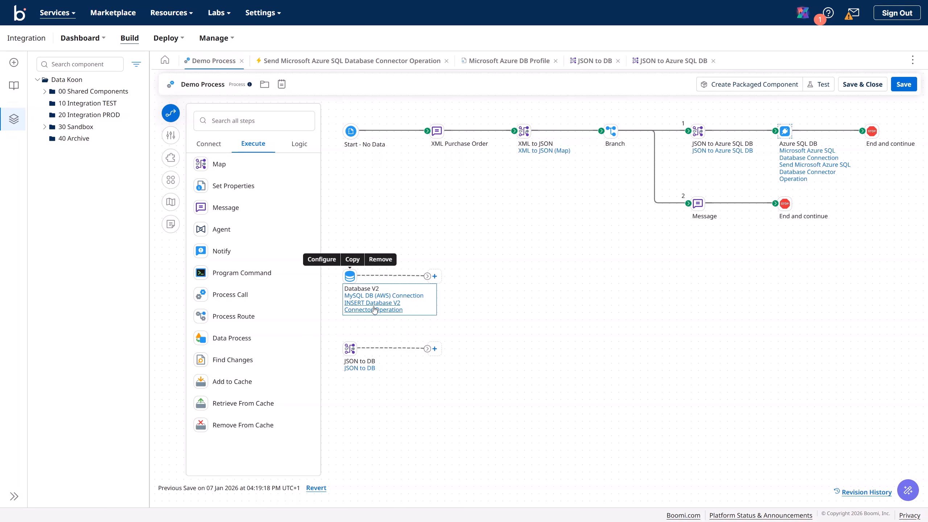
double_click(351, 279)
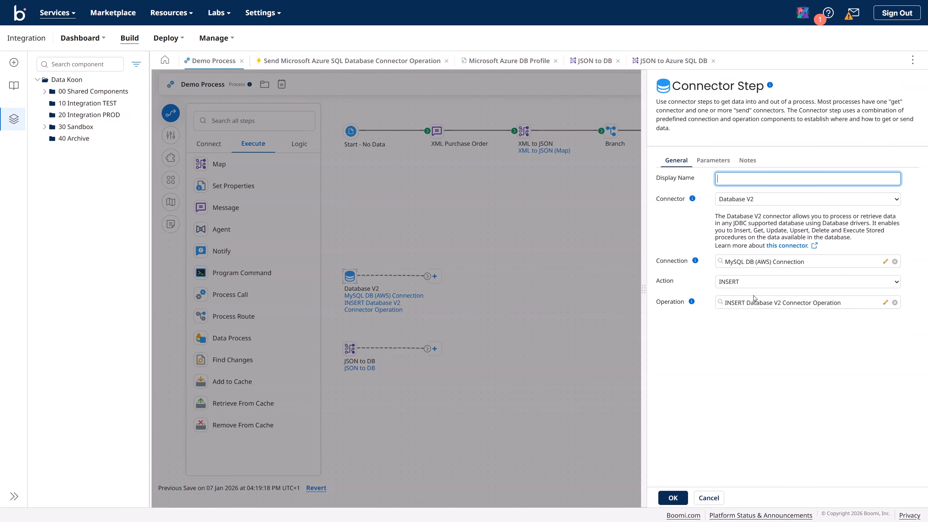
click(886, 302)
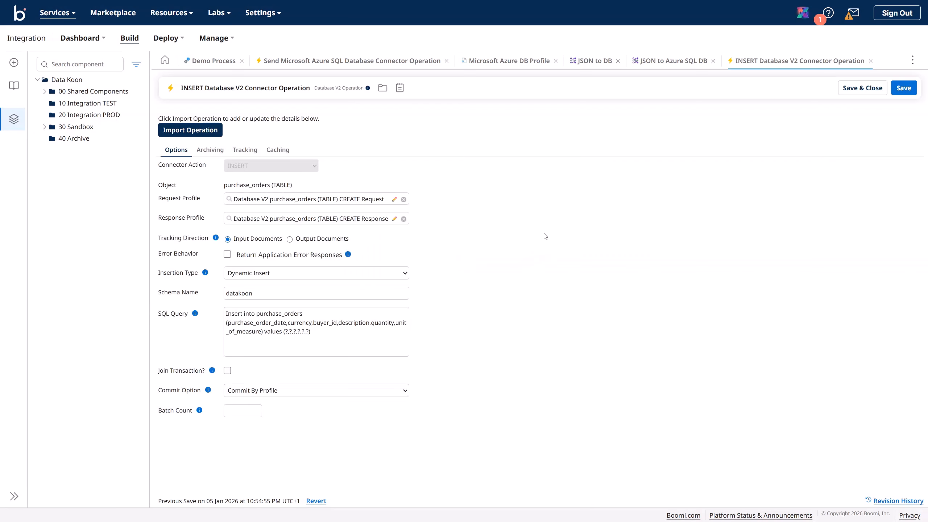
click(351, 327)
key(ctrl+a)
key(ctrl+c)
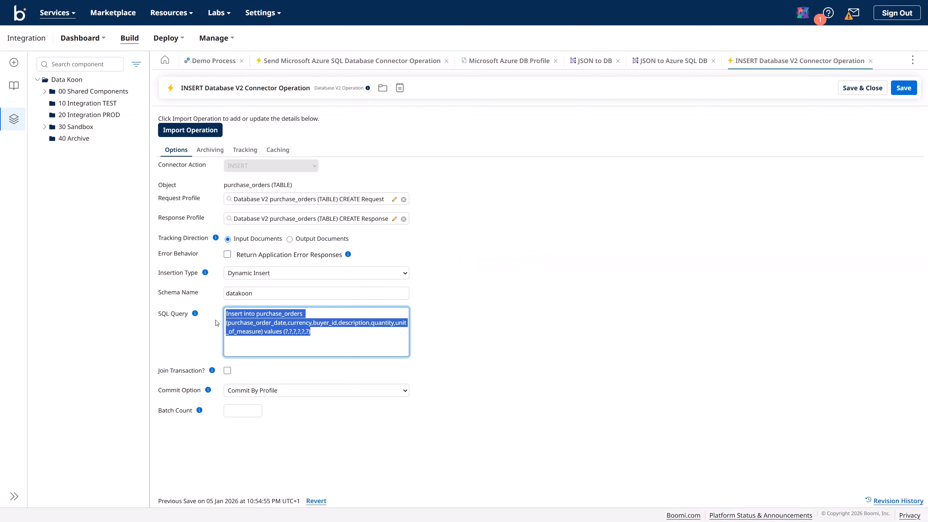
click(192, 324)
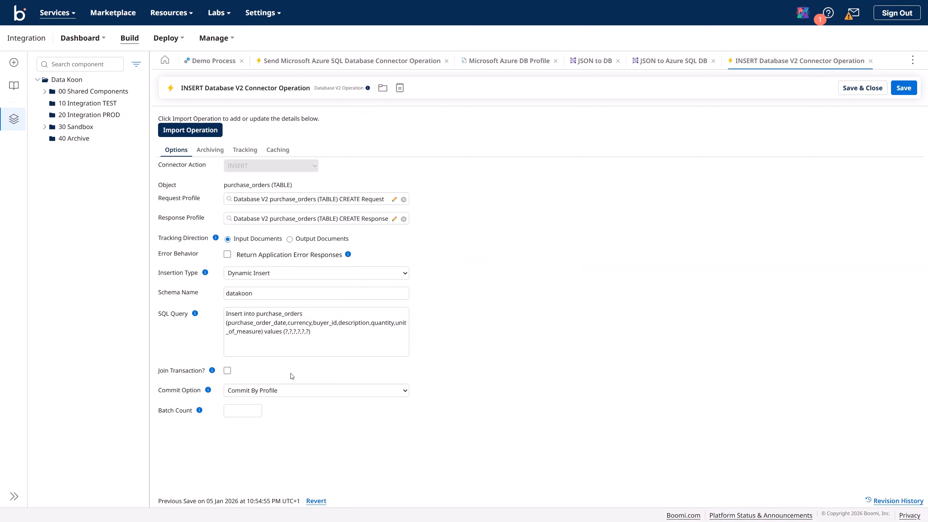
Step: Paste the INSERT statement into the Microsoft Azure DB Profile's SQL Script and save it
click(674, 65)
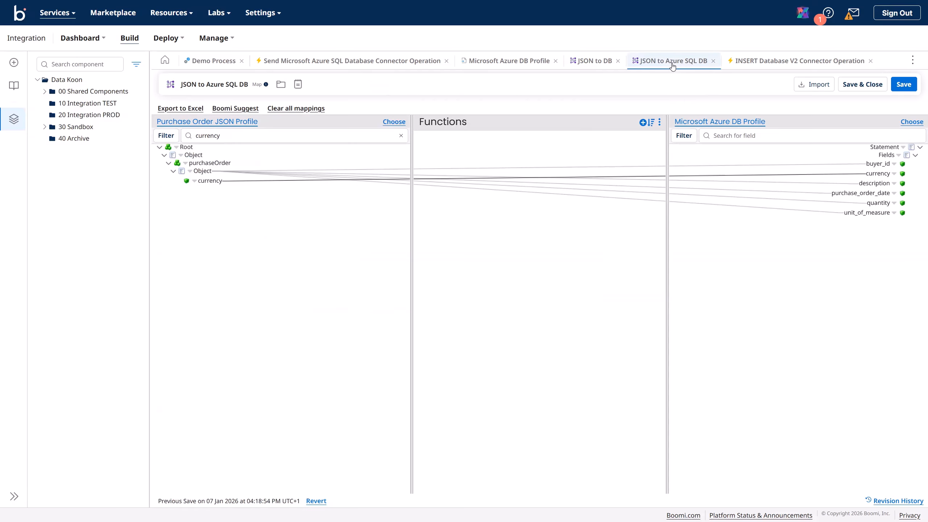
click(591, 62)
click(512, 64)
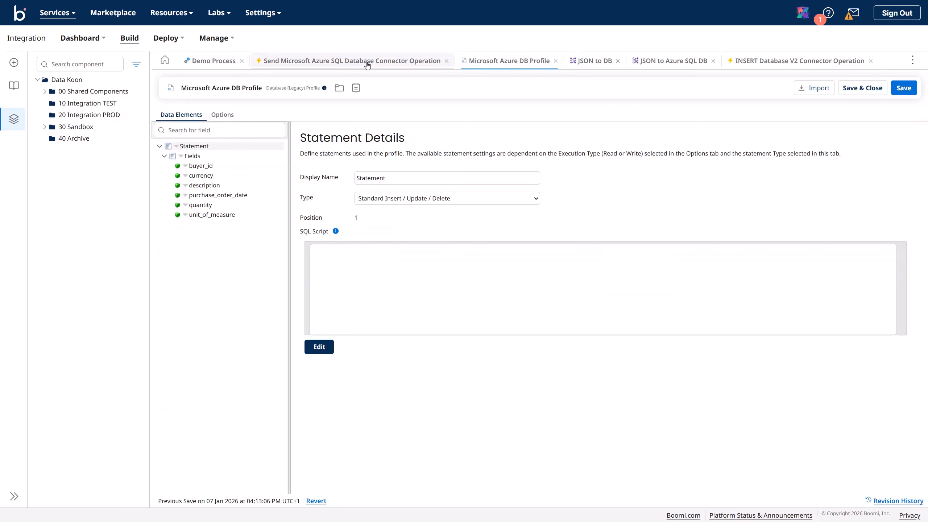
click(352, 257)
key(ctrl+v)
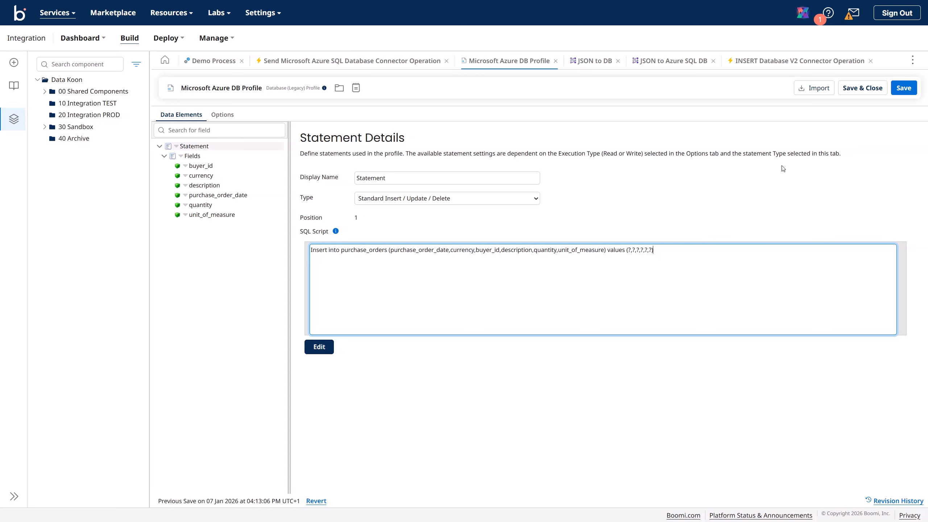
click(903, 87)
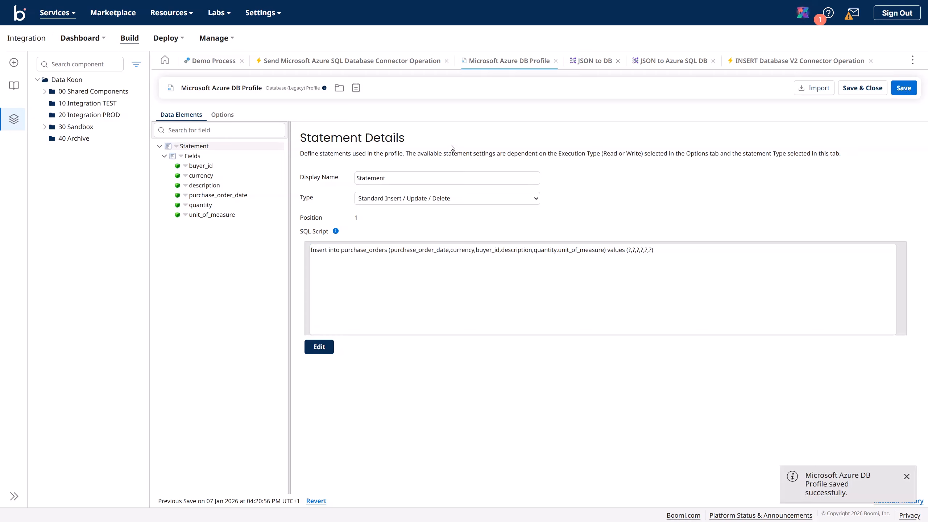
click(383, 271)
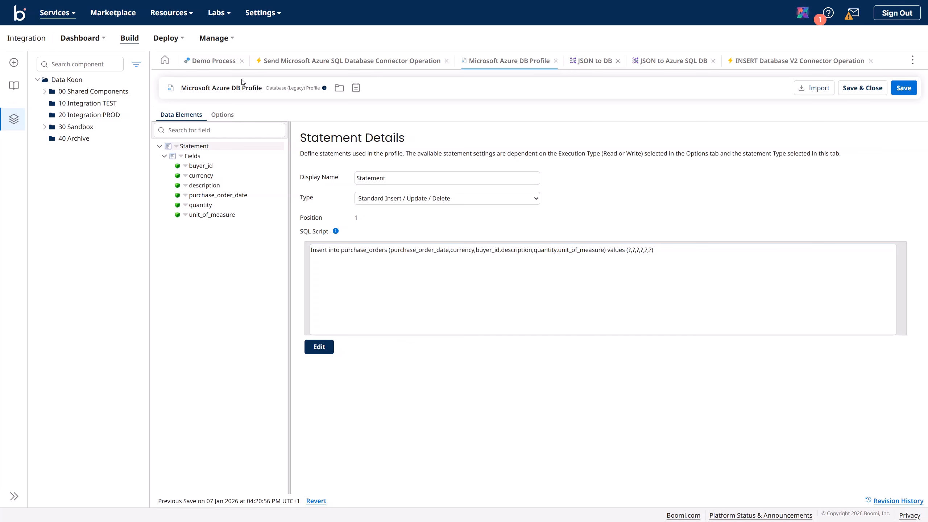
click(215, 60)
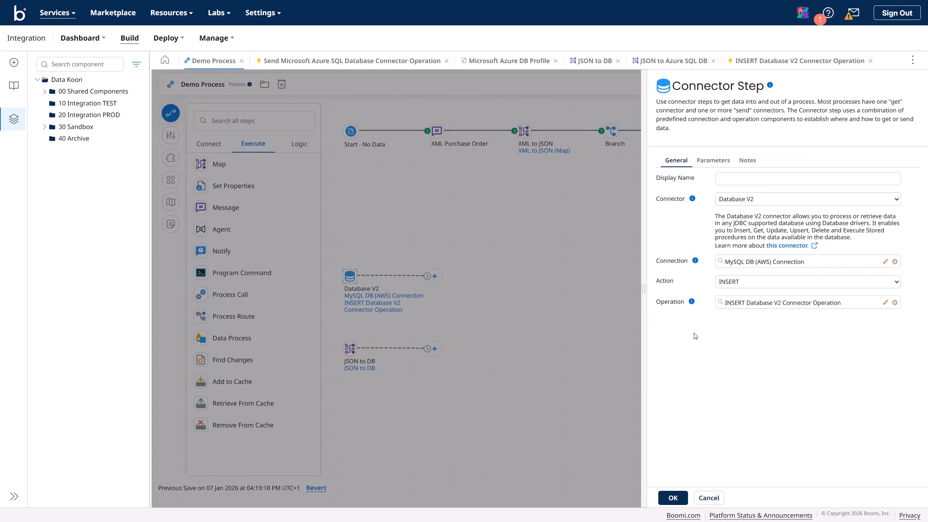
Step: Save the Demo Process and the Microsoft Azure DB Profile
click(710, 496)
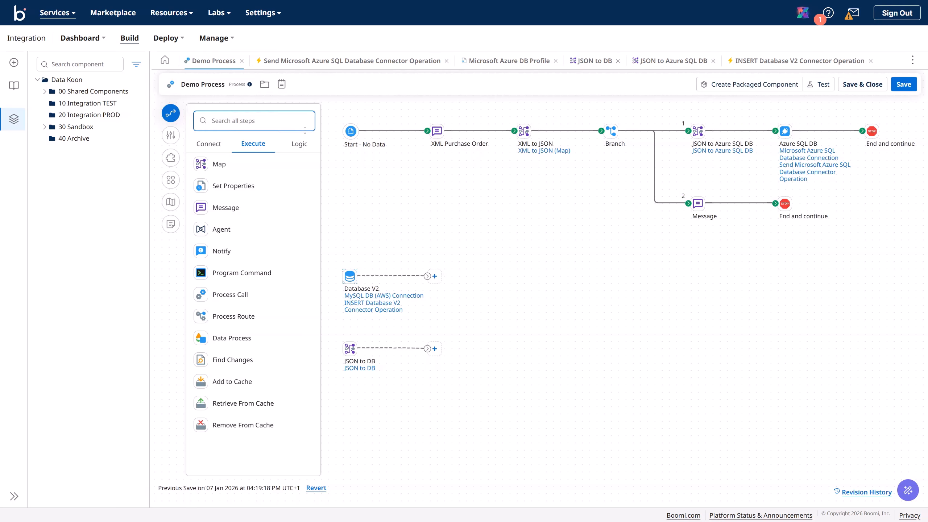
click(904, 84)
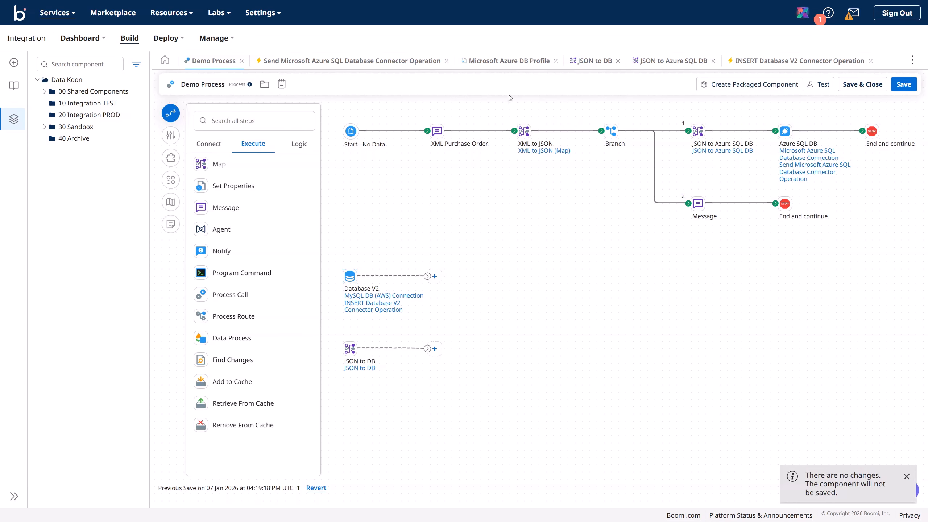
click(416, 64)
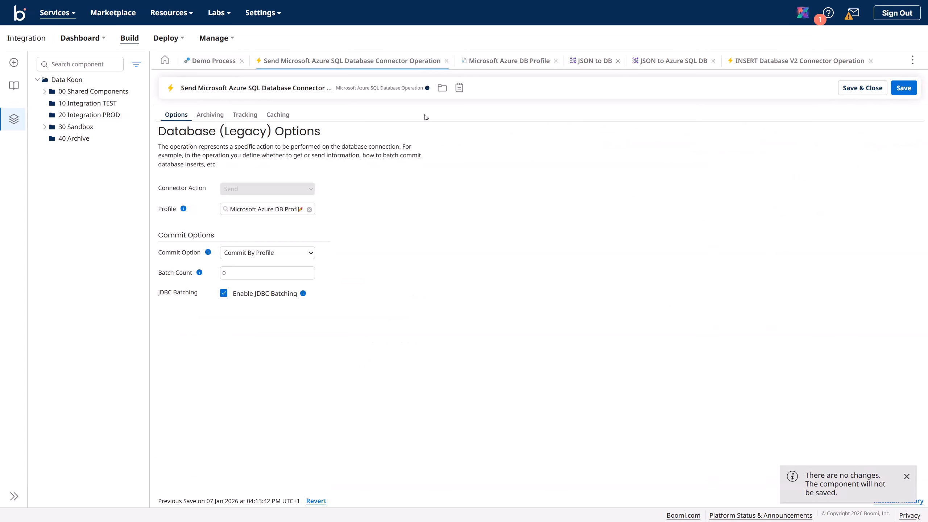
click(495, 65)
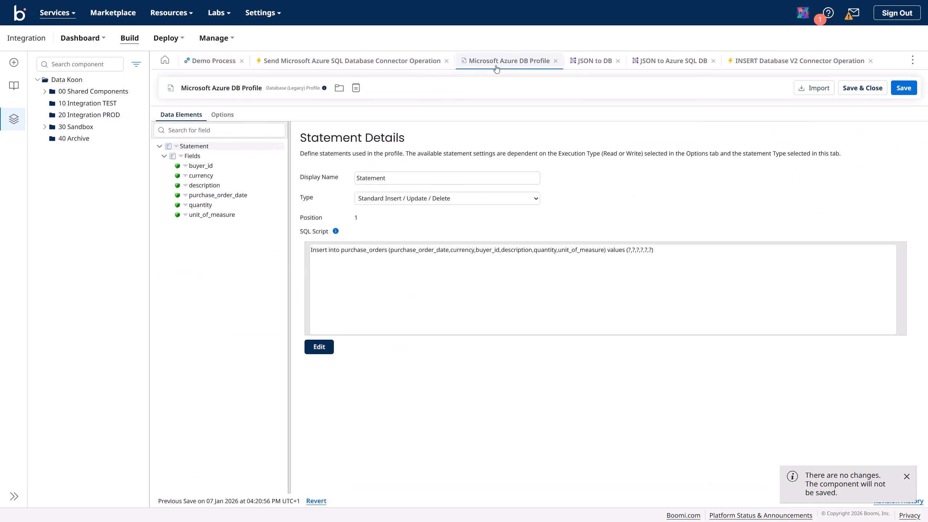
click(903, 93)
click(211, 62)
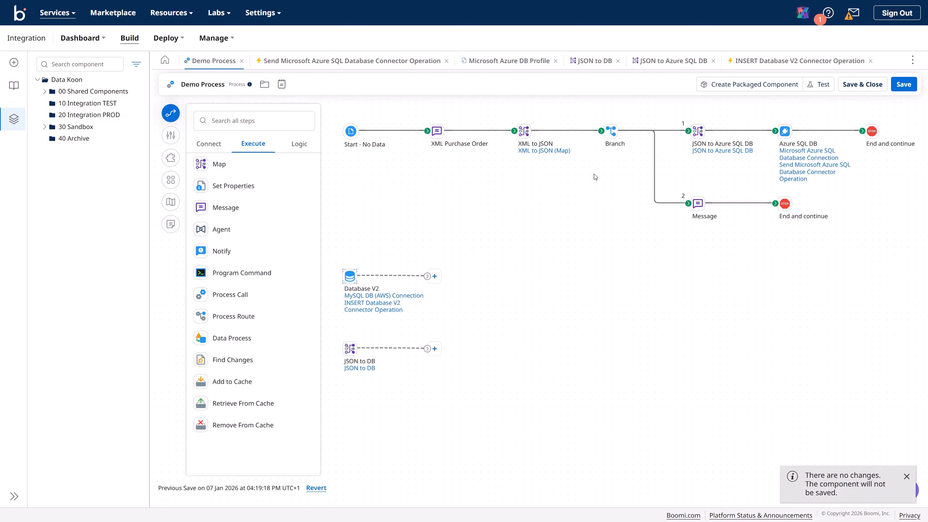
Step: Test on Data Koon TEST, dismiss the 'P00017' is not a number error, and exit test mode
click(823, 86)
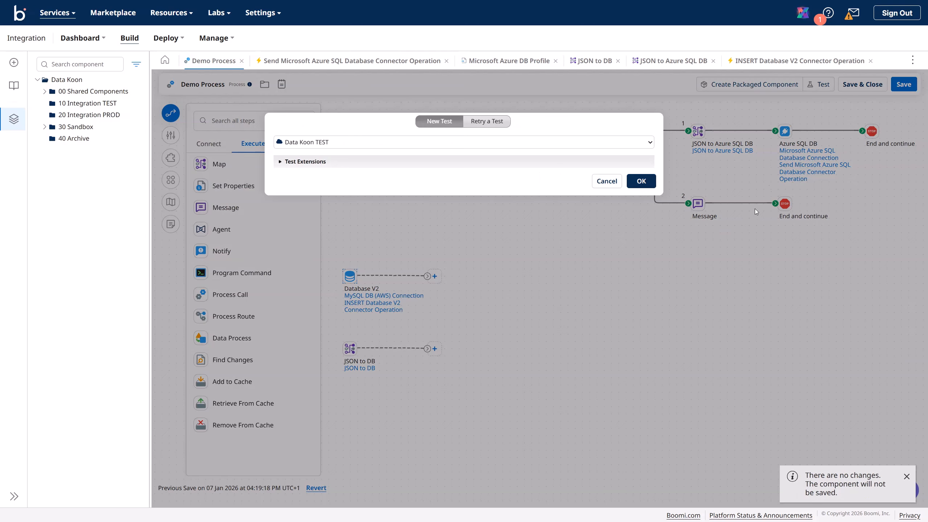
click(641, 181)
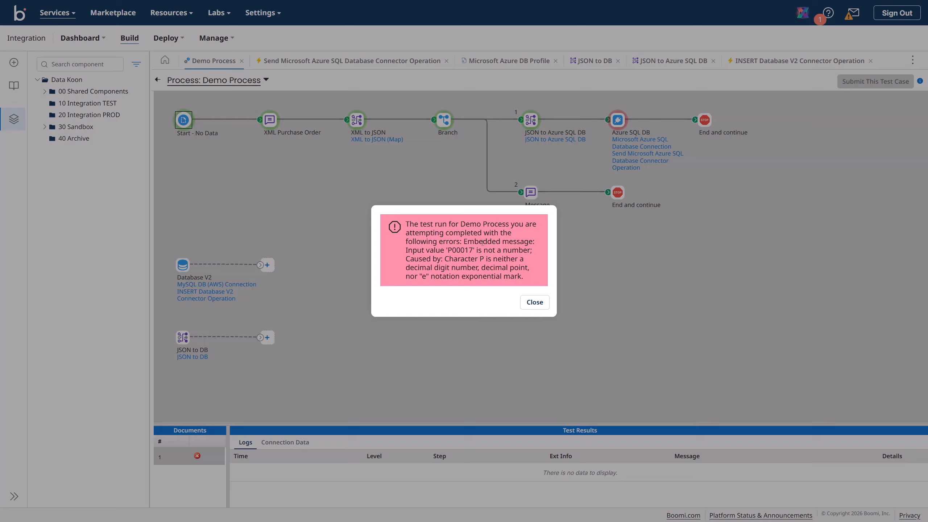
drag(444, 250, 534, 296)
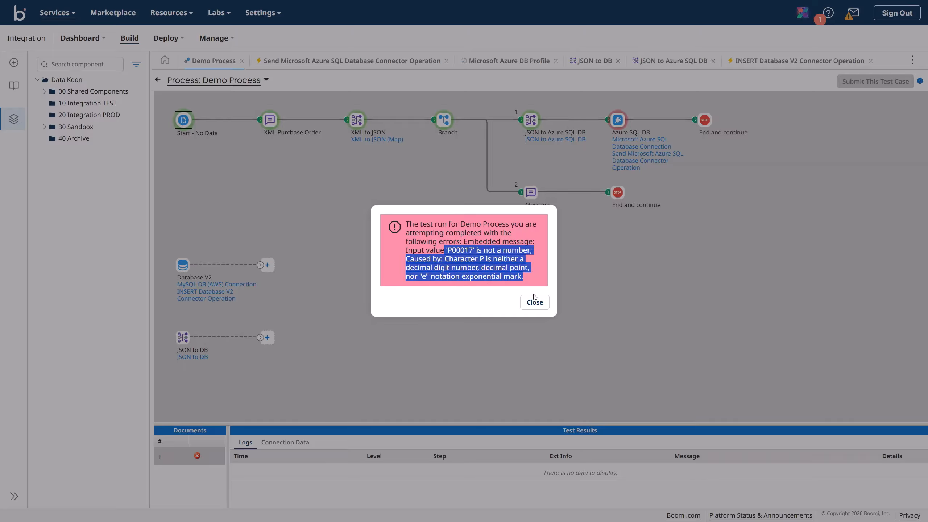
click(534, 302)
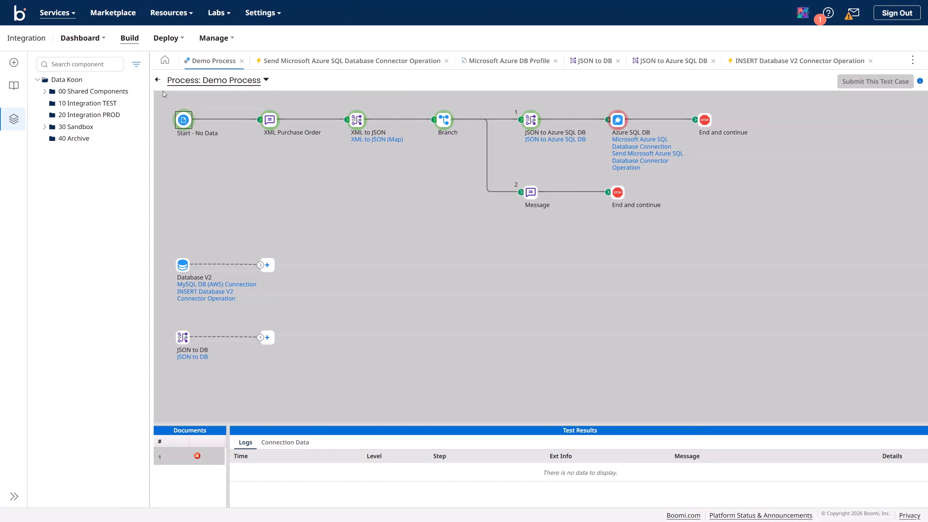
click(158, 80)
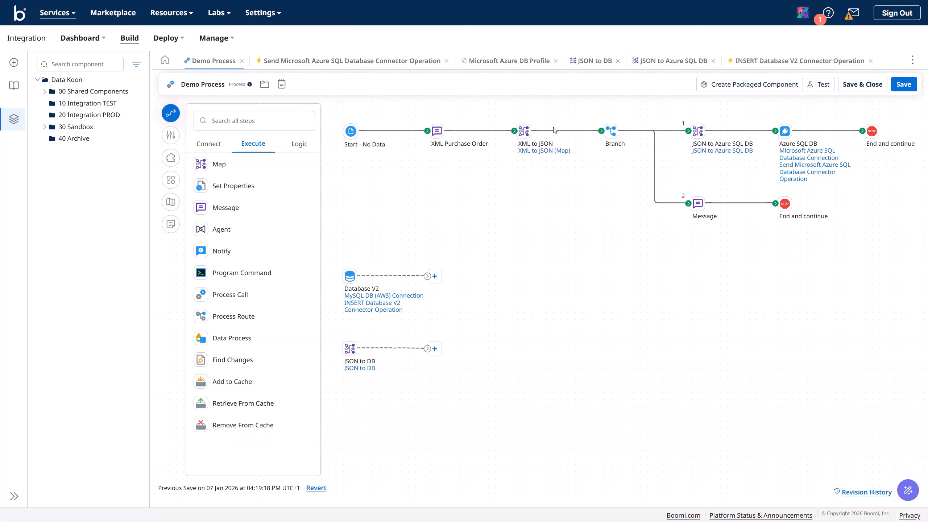
Step: Move purchase_order_date to the top of the Microsoft Azure DB Profile fields
click(397, 61)
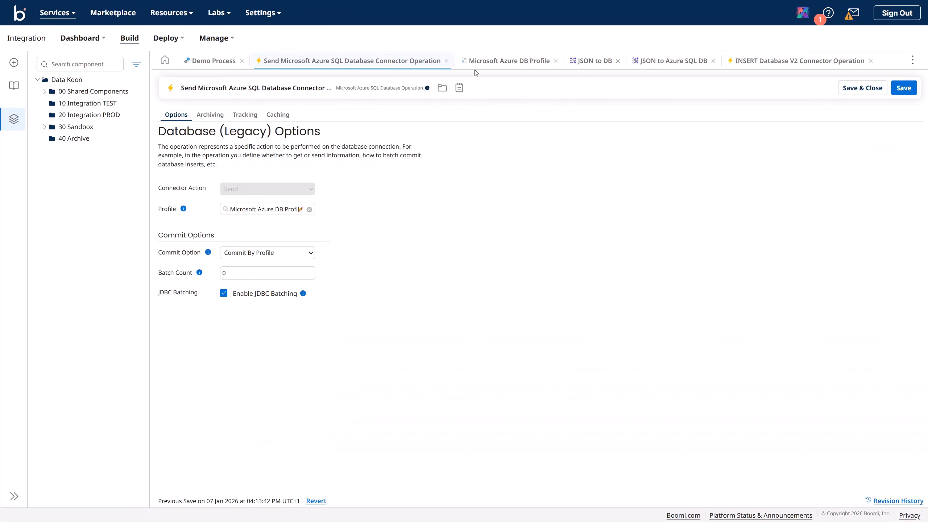
click(491, 62)
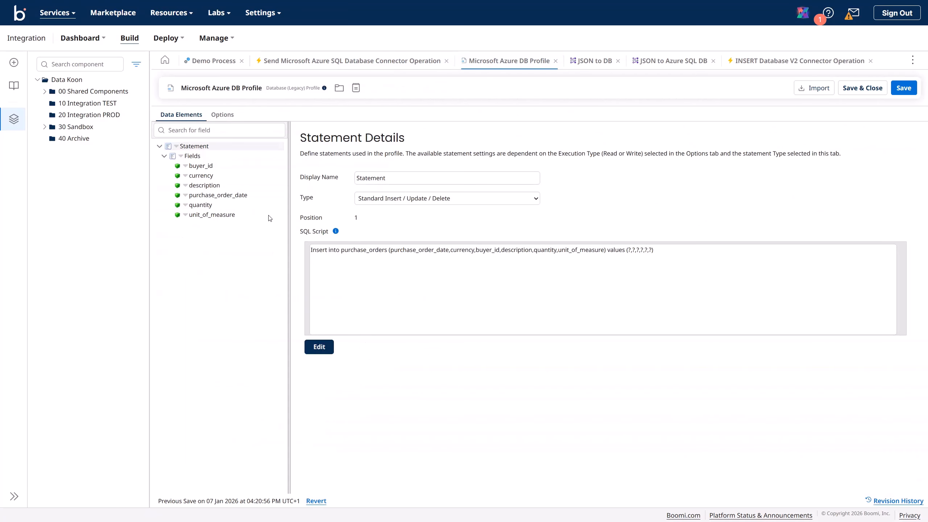
click(389, 255)
click(212, 194)
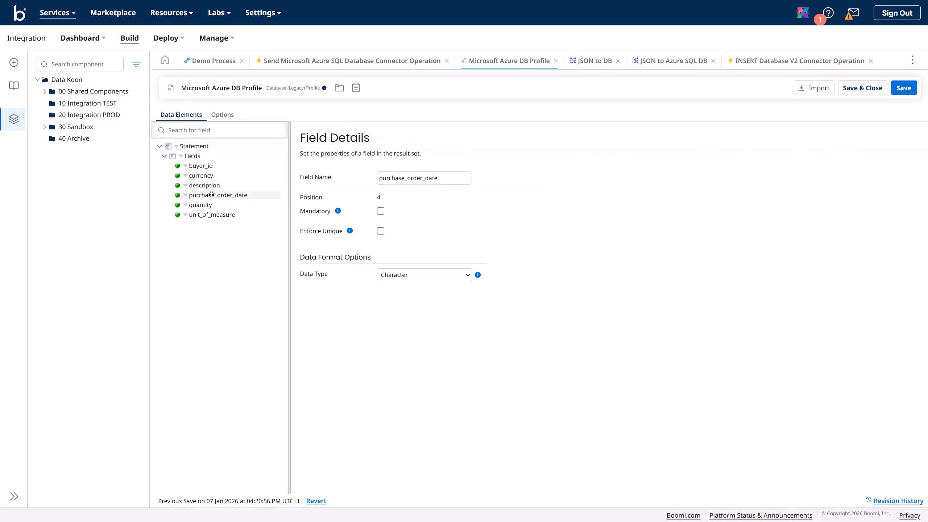
drag(213, 194, 214, 169)
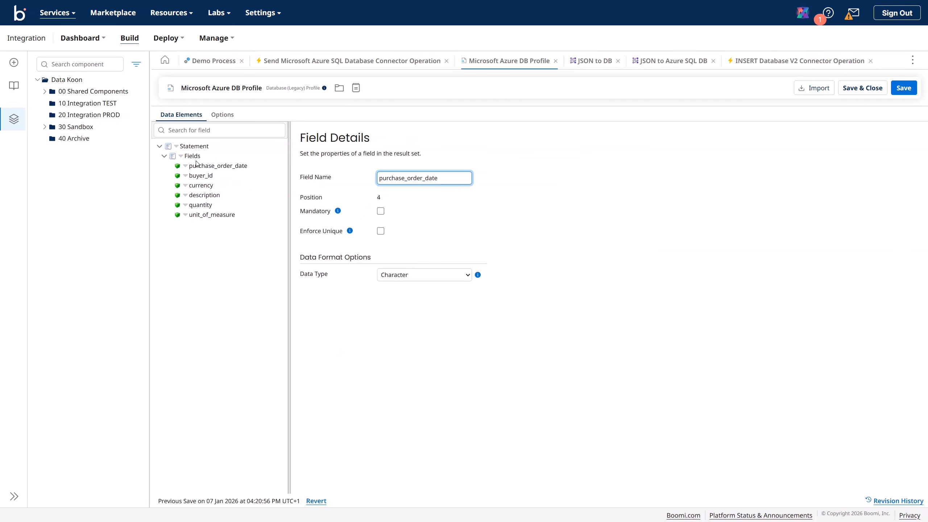
Step: Move currency above buyer_id to match the INSERT column order, then save the profile
click(194, 145)
click(443, 252)
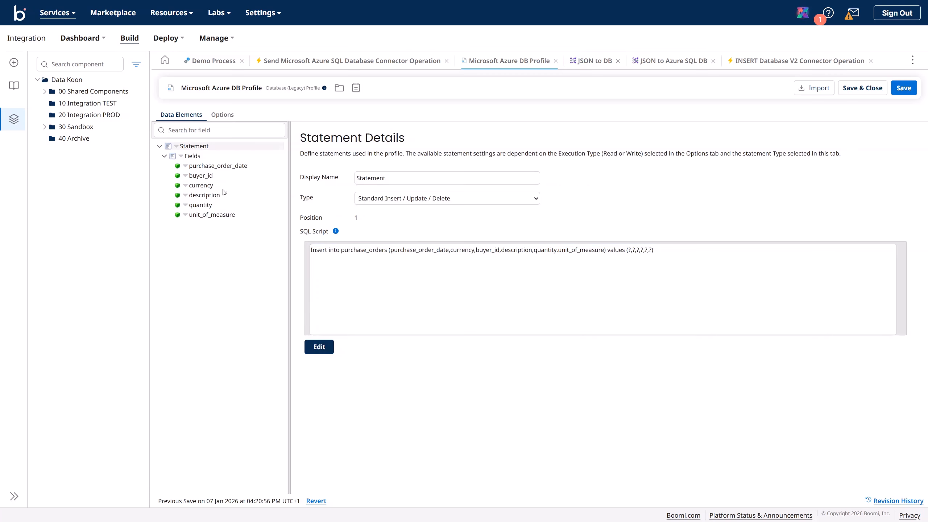
drag(211, 186, 205, 174)
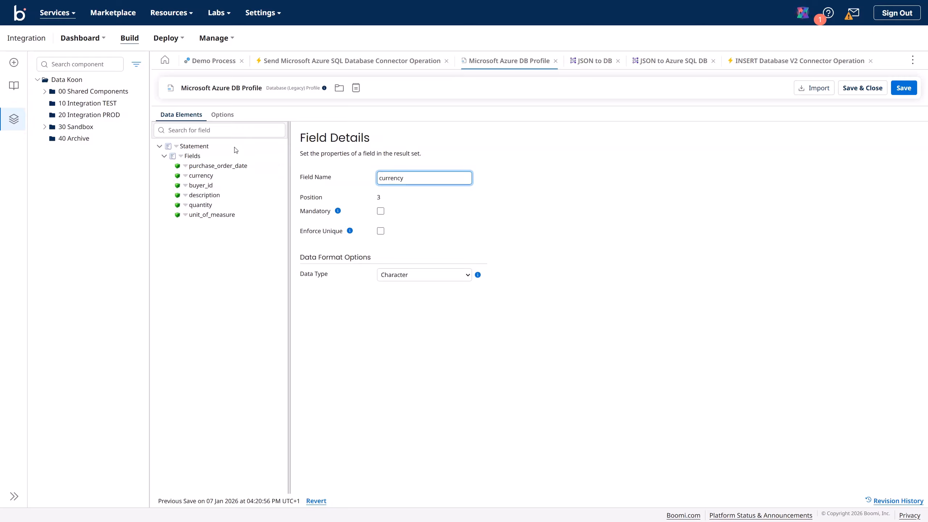
click(200, 146)
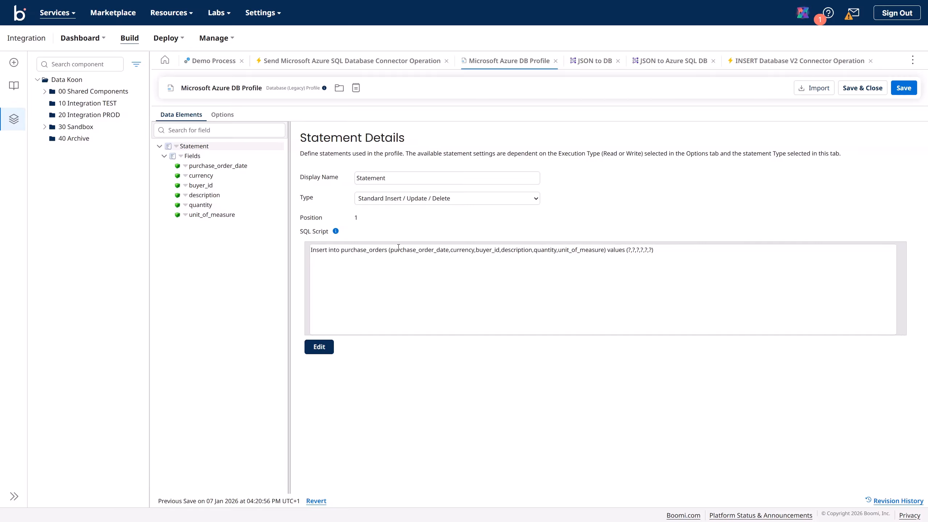
click(488, 254)
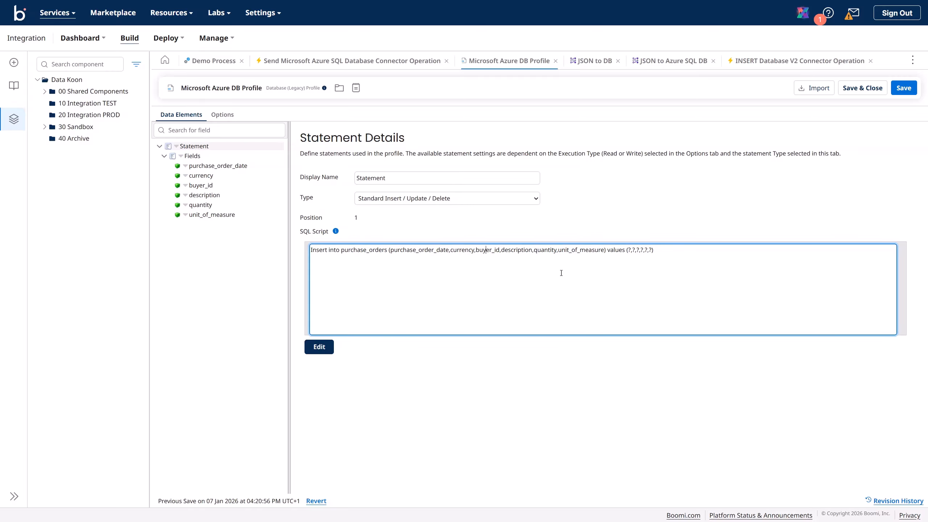
click(546, 252)
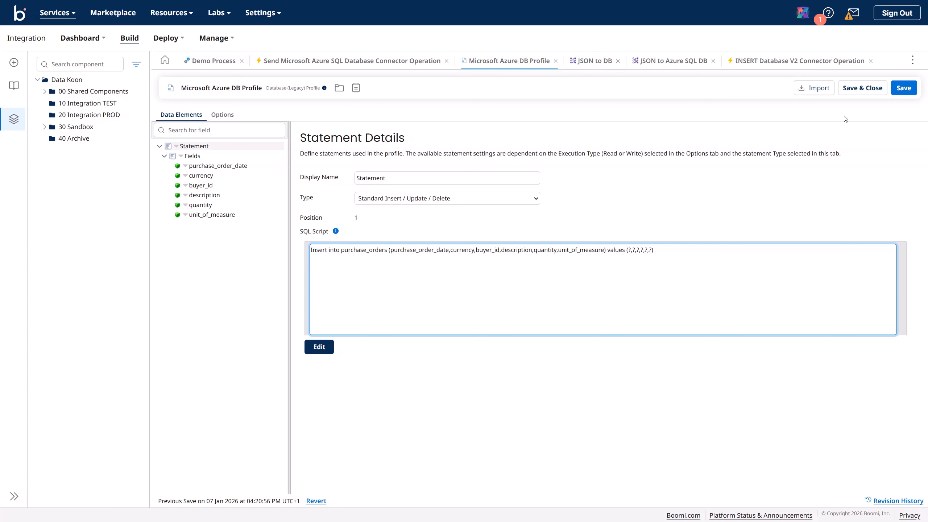
click(902, 89)
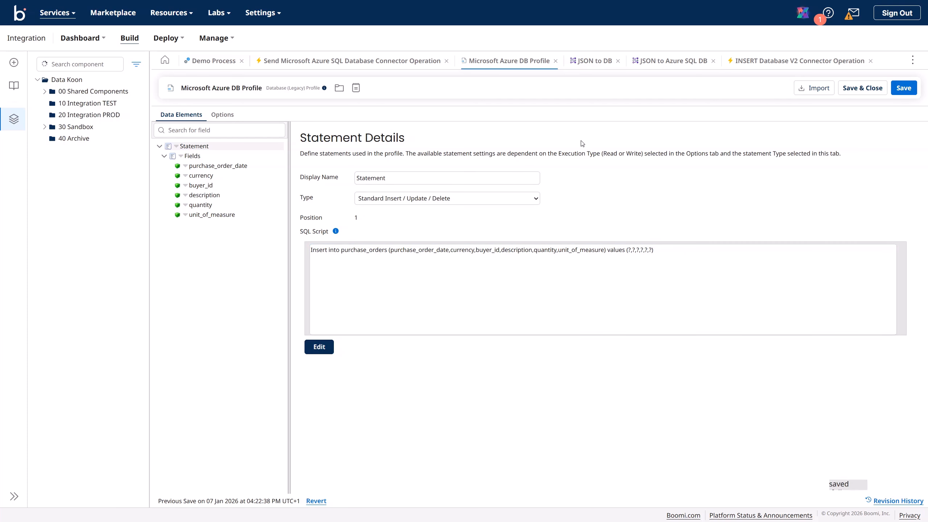
click(203, 62)
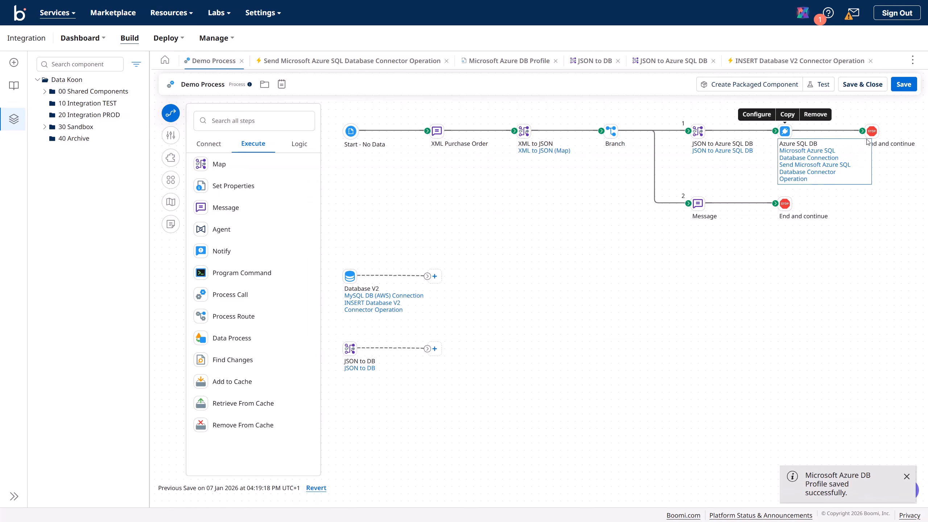
Step: Save and retest Demo Process on Data Koon TEST, close the 'P00017' is not a number error, and return to editing
click(907, 90)
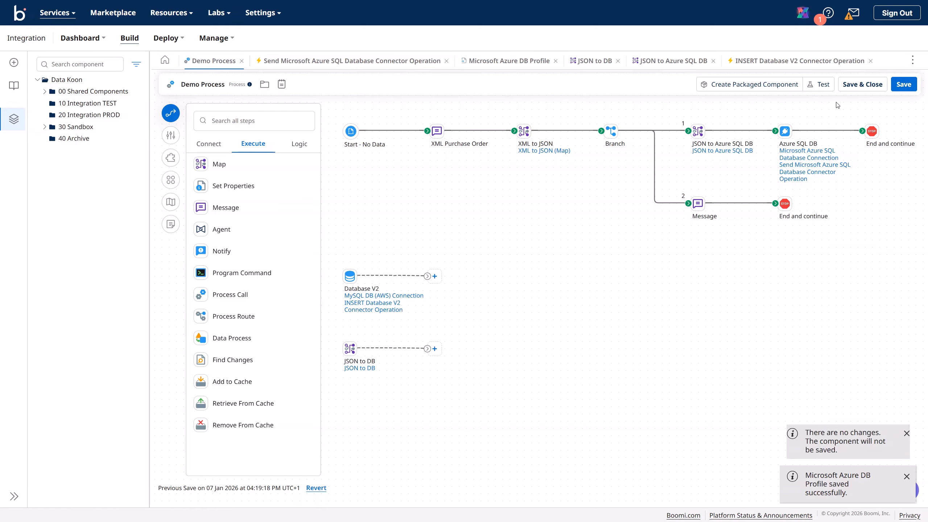
click(820, 84)
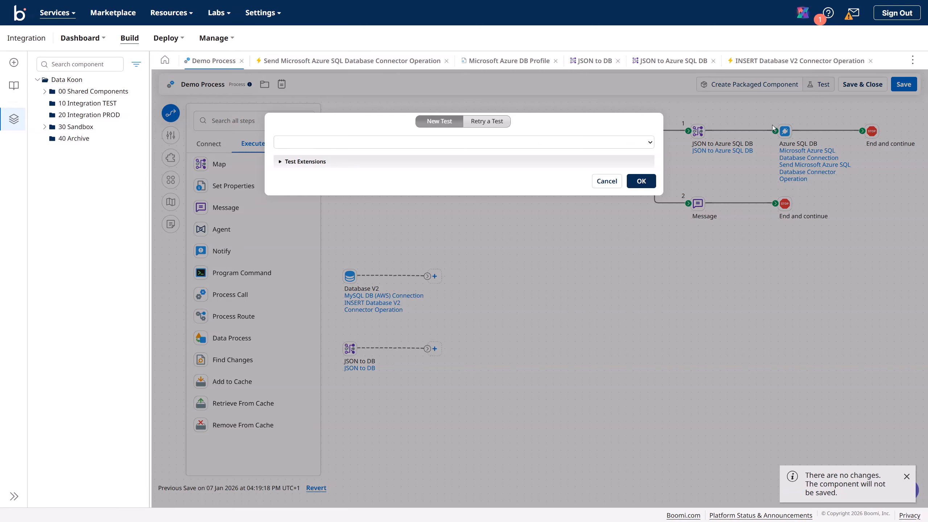
click(642, 180)
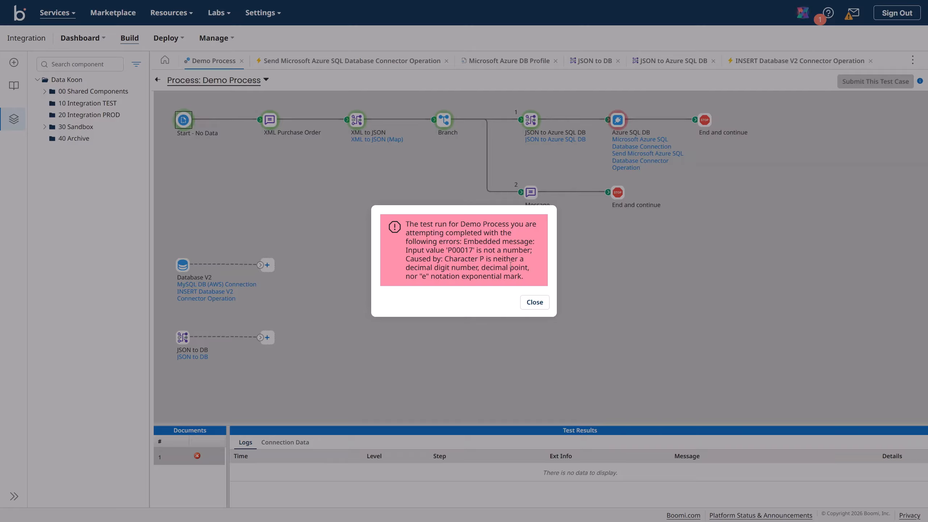
click(535, 303)
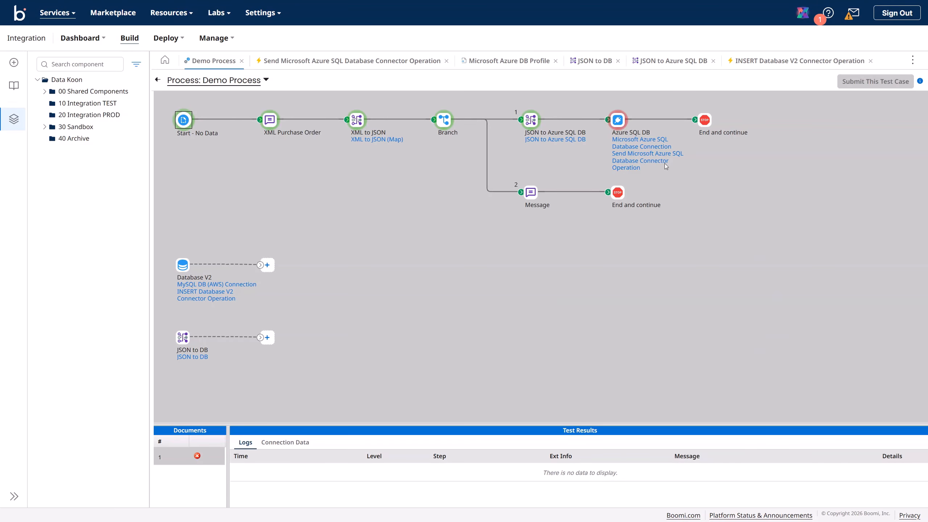
click(158, 80)
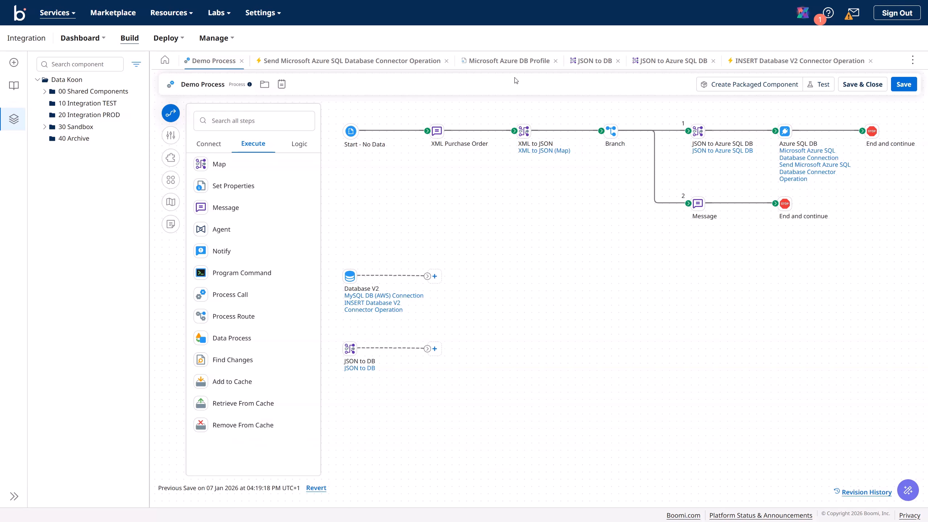
Step: Change buyer_id to Character in the Microsoft Azure DB Profile, save it, and save Demo Process
click(499, 70)
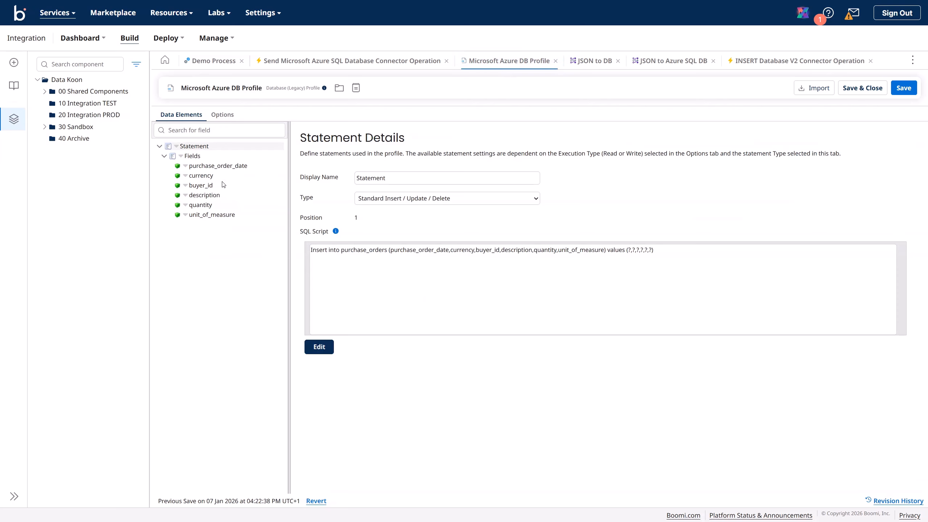
click(209, 186)
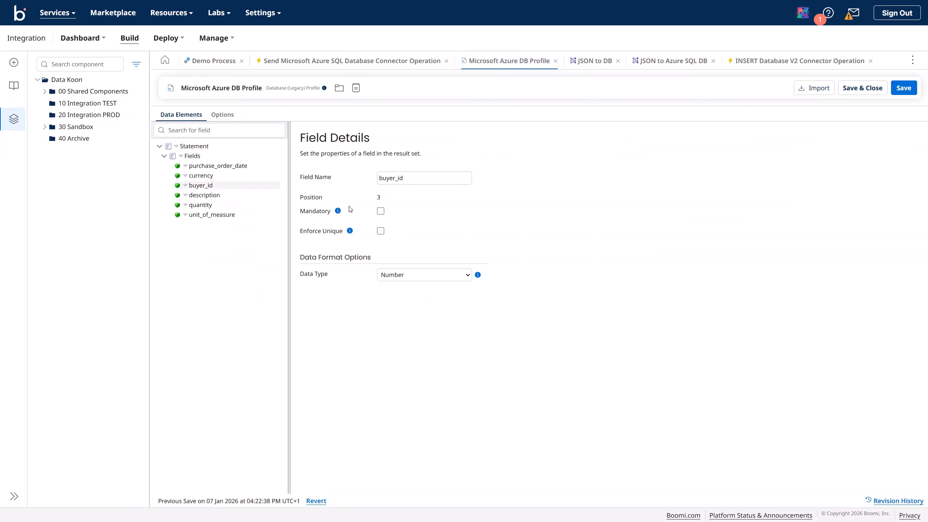
click(393, 278)
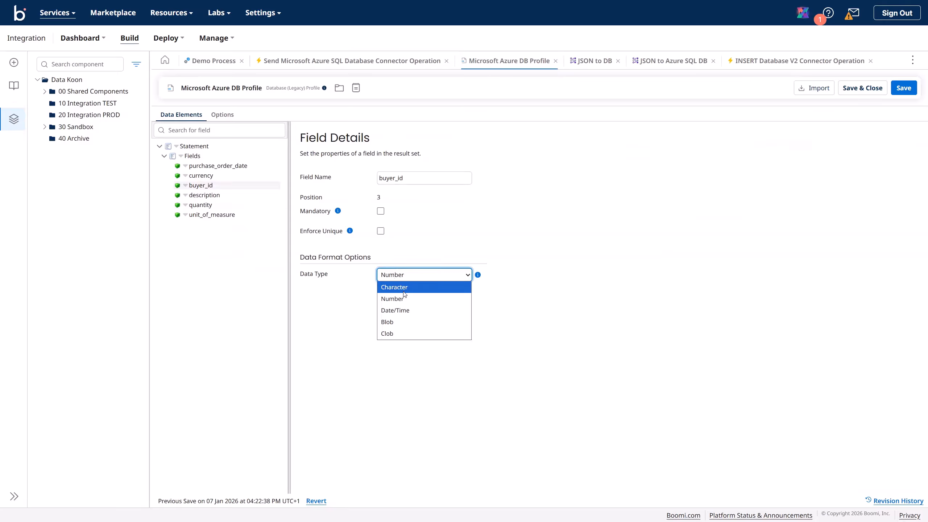
click(400, 288)
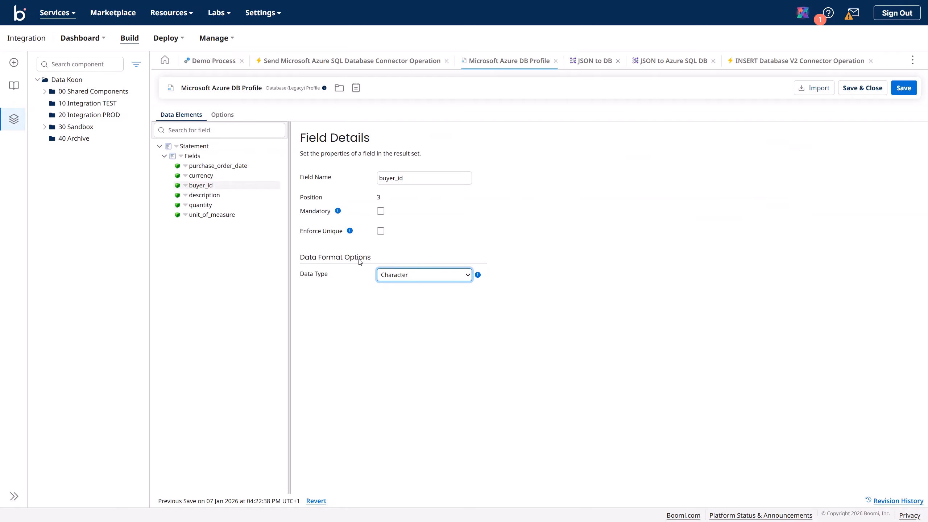
click(904, 87)
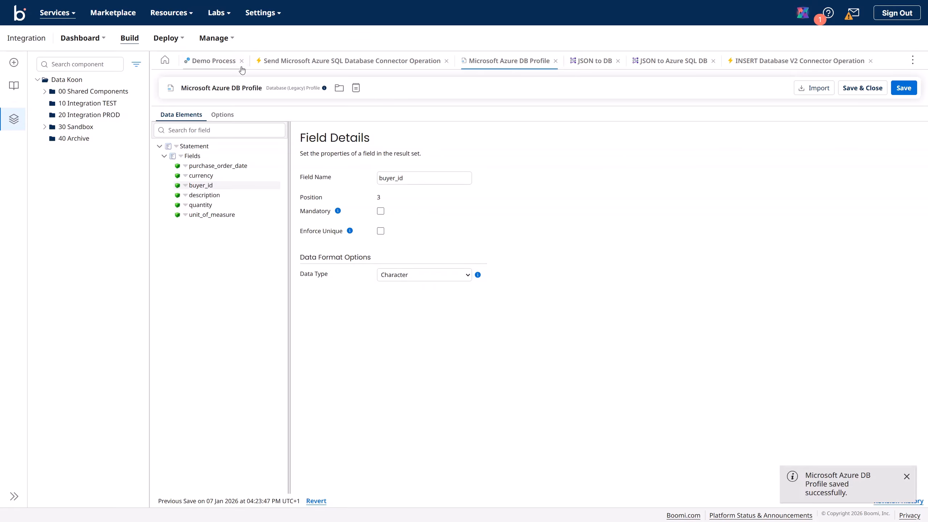
click(211, 61)
click(903, 86)
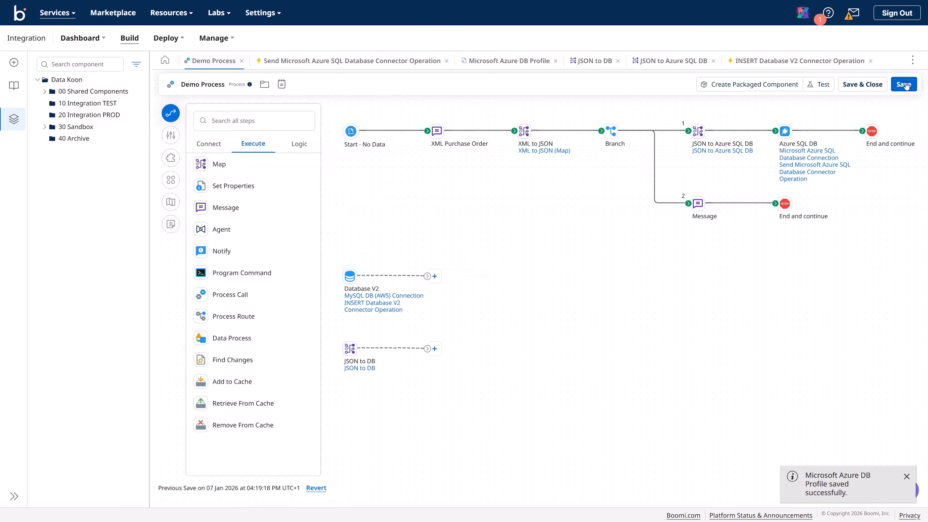
Step: Test-run Demo Process on Data Koon TEST and close the error about converting nvarchar 'P00017' to int
click(822, 85)
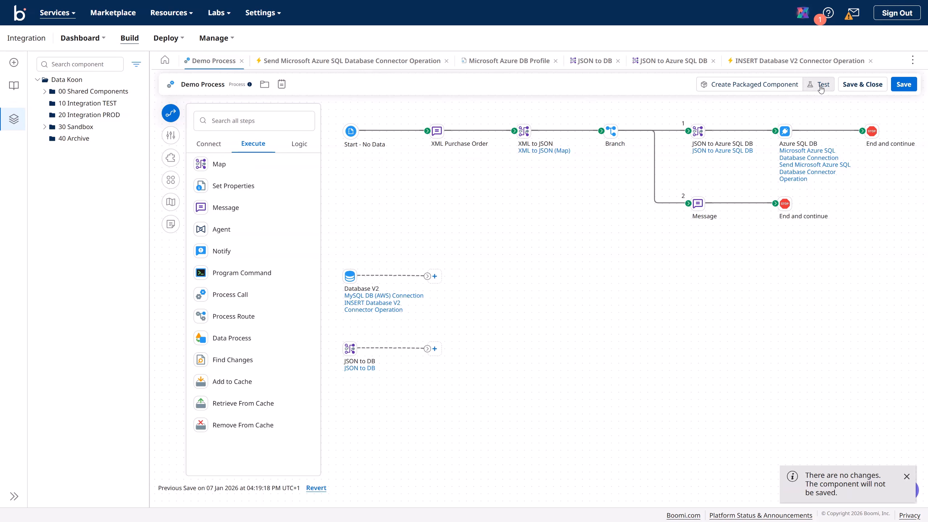
click(640, 180)
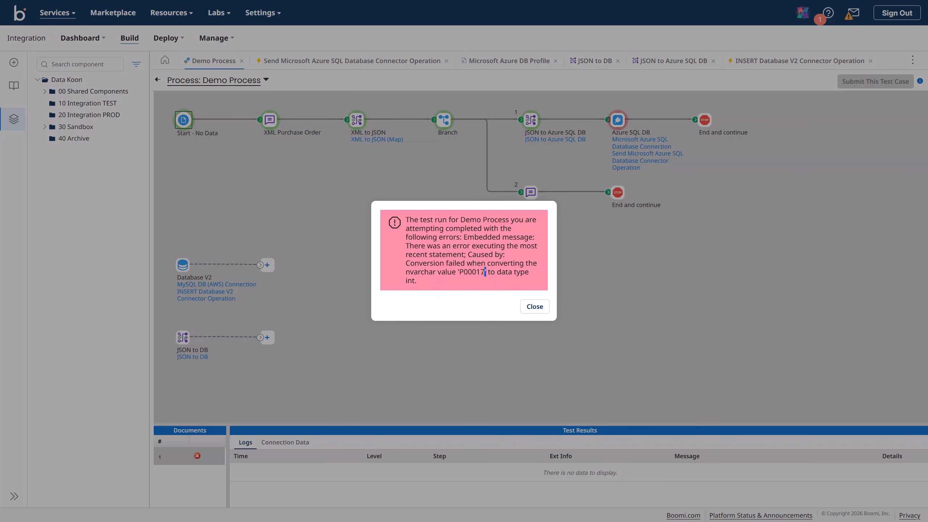
drag(486, 272, 459, 272)
click(535, 307)
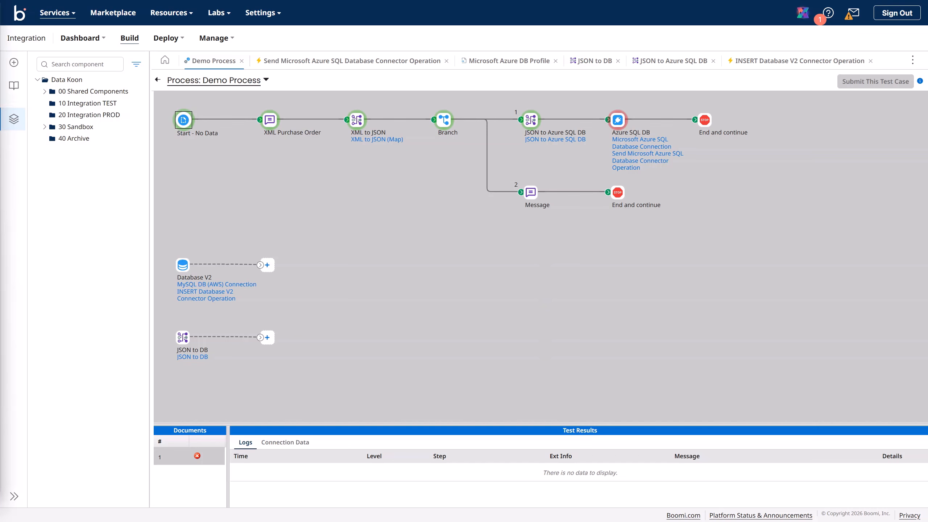
drag(927, 55, 617, 65)
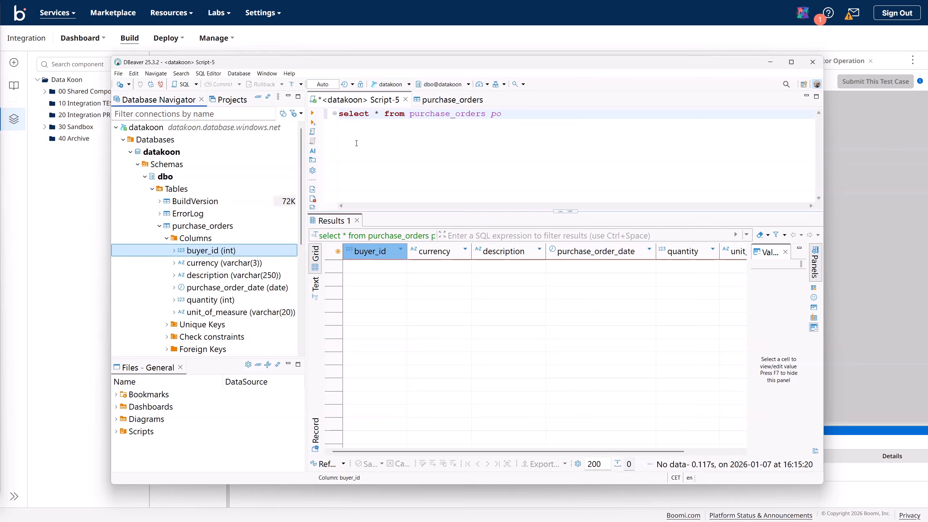
Step: Delete the purchase_orders table from the Database Navigator
click(211, 227)
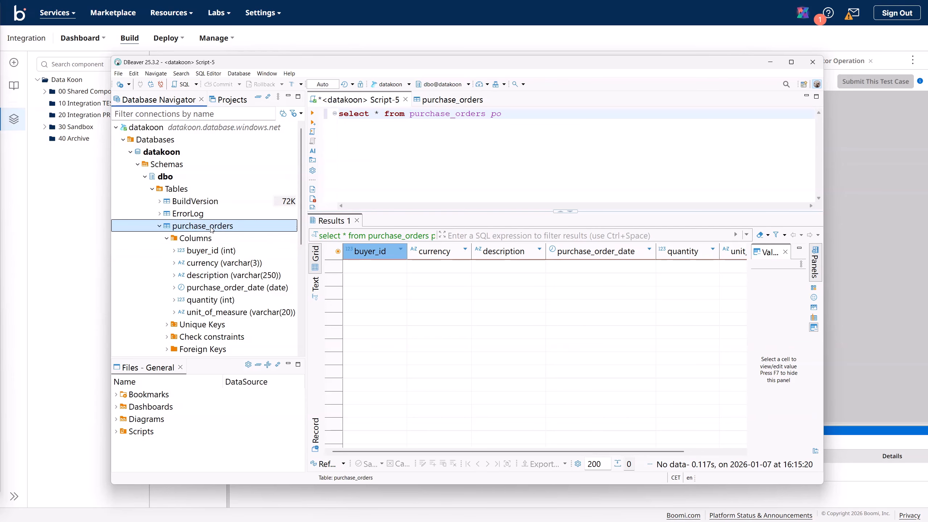
right_click(211, 227)
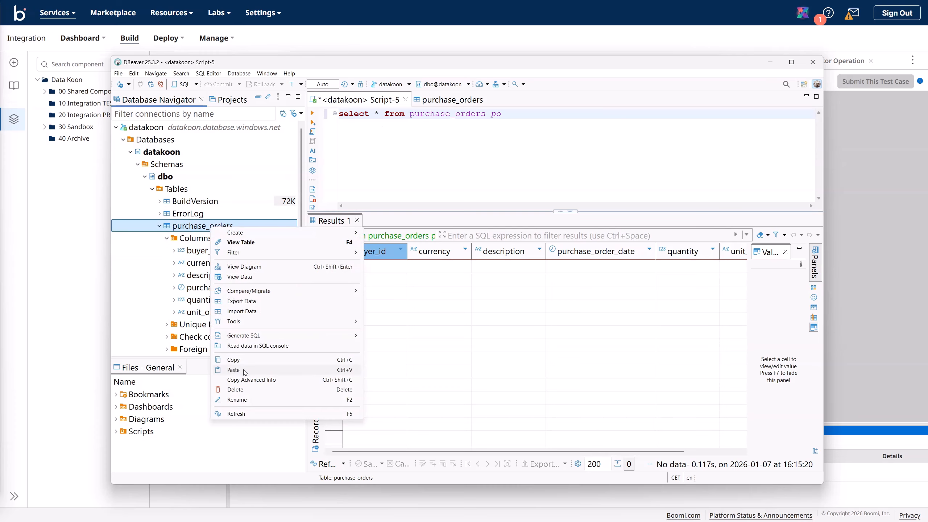
click(242, 389)
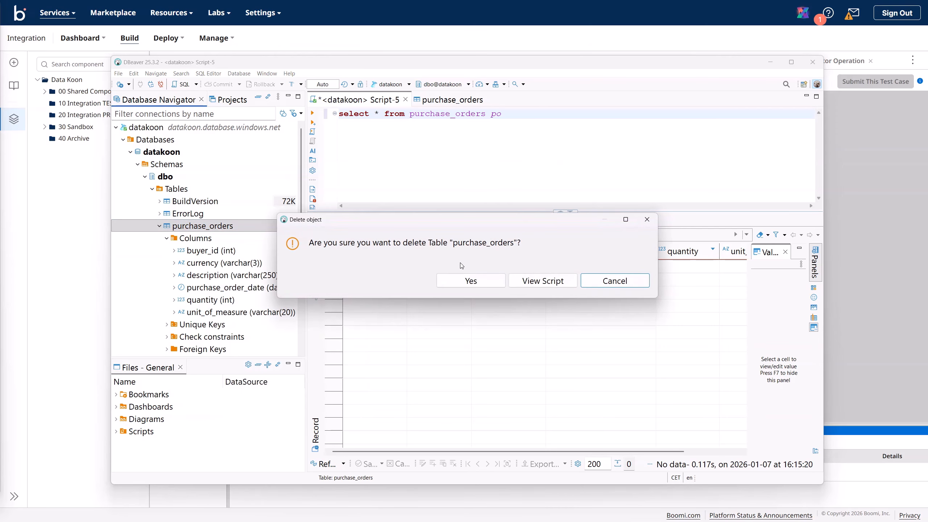
click(471, 280)
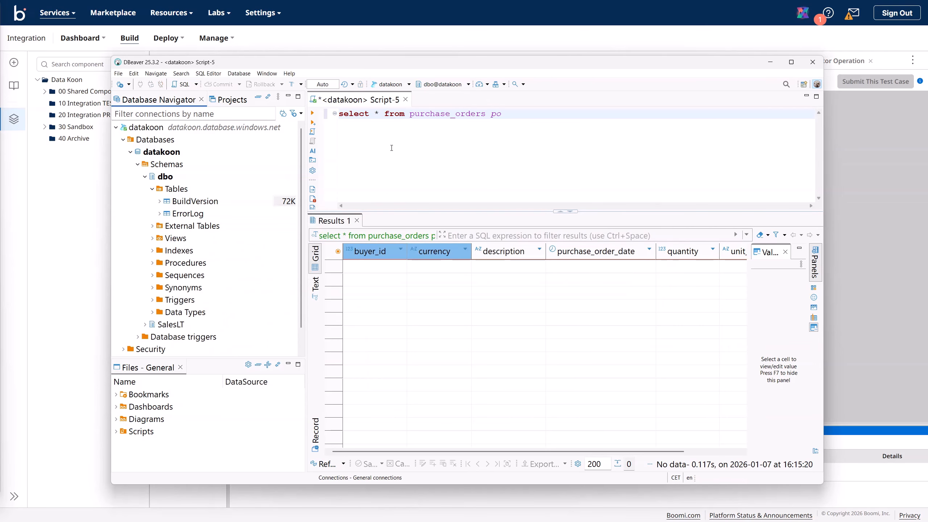
Step: Paste the CREATE TABLE purchase_orders statement on line 2 of the script
click(451, 127)
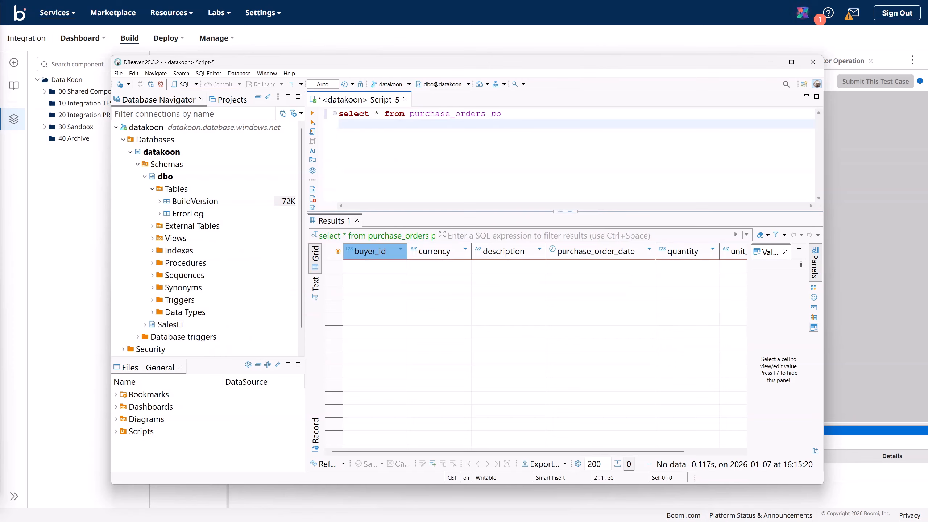
key(alt+Tab)
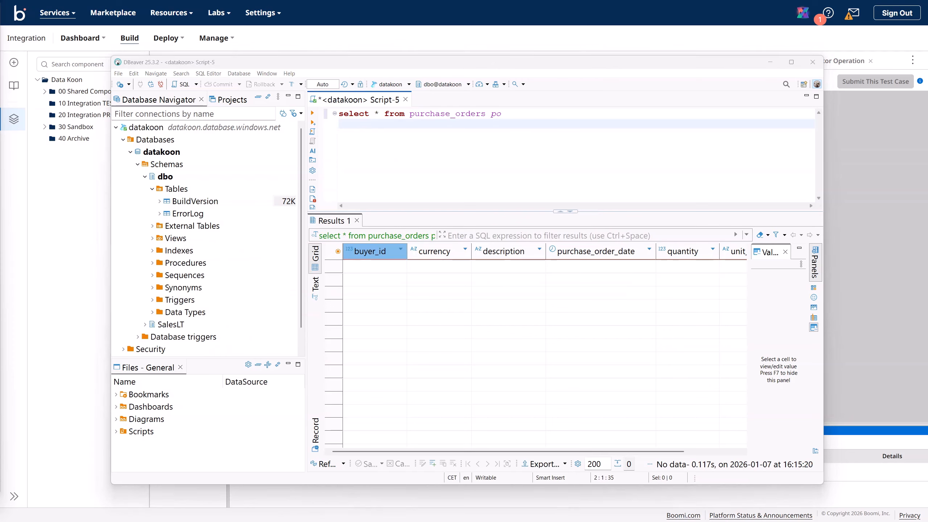
click(368, 128)
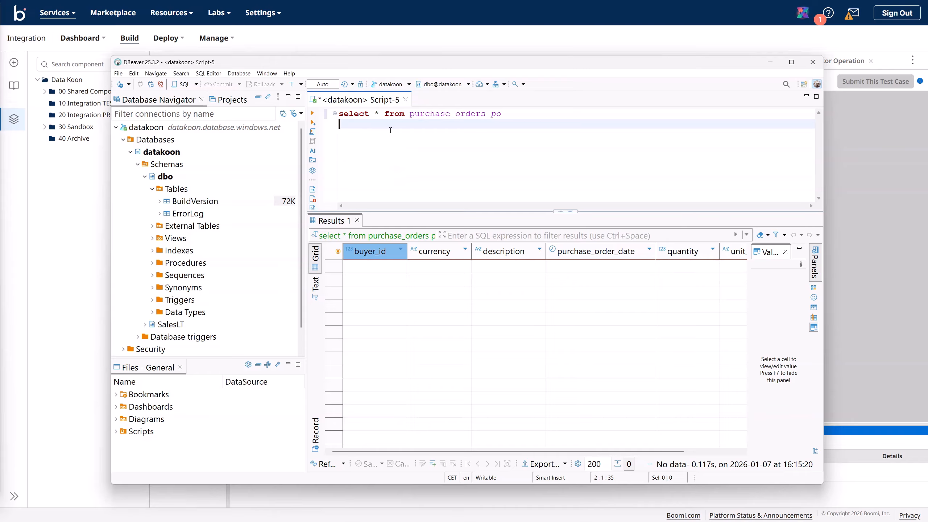
text(CREATE TABLE purchase_orders (     buyer_id INT NOT NULL,     currency VARCHAR(3) NOT NULL,     description TEXT,     purchase_order_date DATE NOT NULL,     quantity NUMERIC(10,2) NOT NULL,     unit_of_measure VARCHAR(20) NOT NULL );)
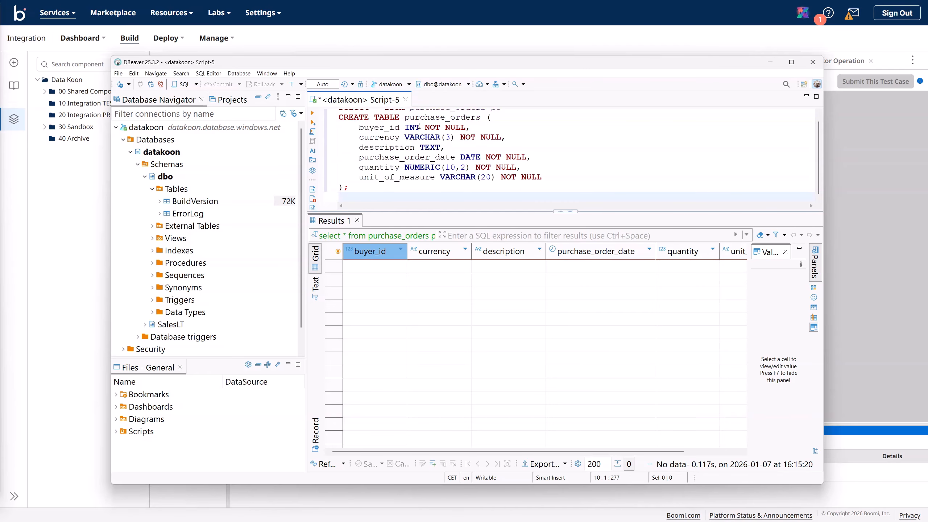
Step: Change buyer_id to VARCHAR(20) and description to VARCHAR(250) in the CREATE TABLE script
click(420, 127)
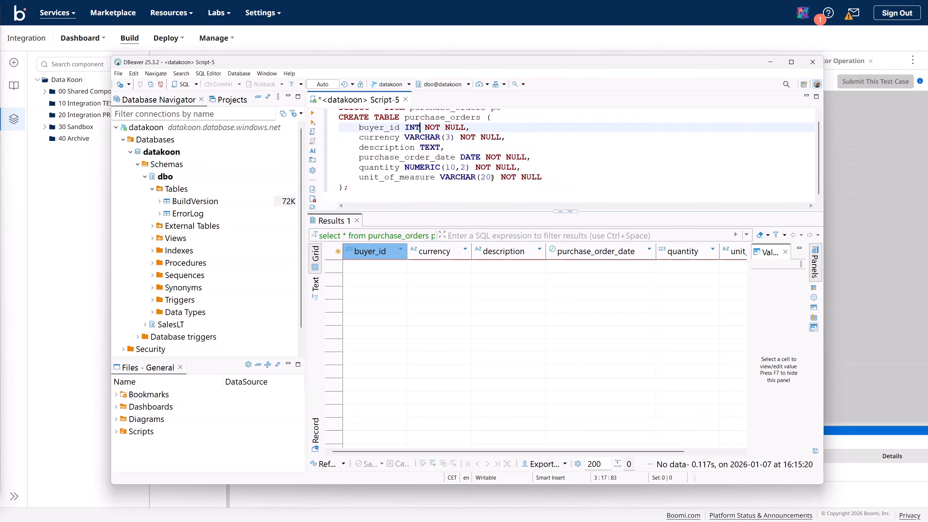
drag(494, 178, 440, 178)
key(ctrl+c)
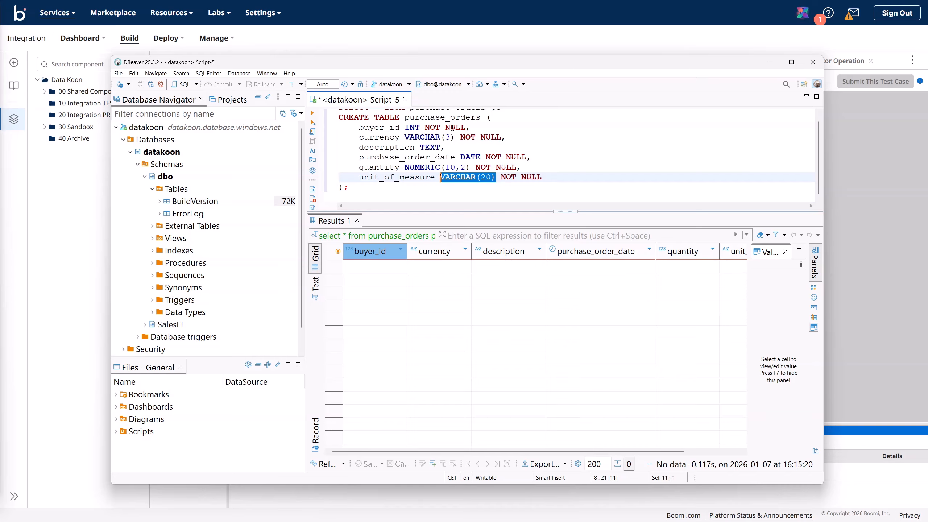
drag(420, 127, 420, 148)
key(ctrl+v)
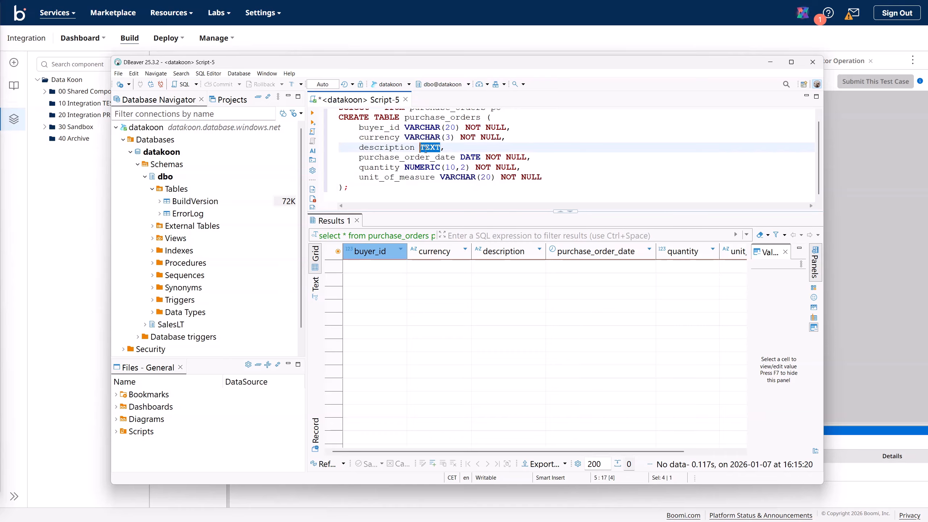
key(ctrl+v)
key(Left)
key(Left)
text(5)
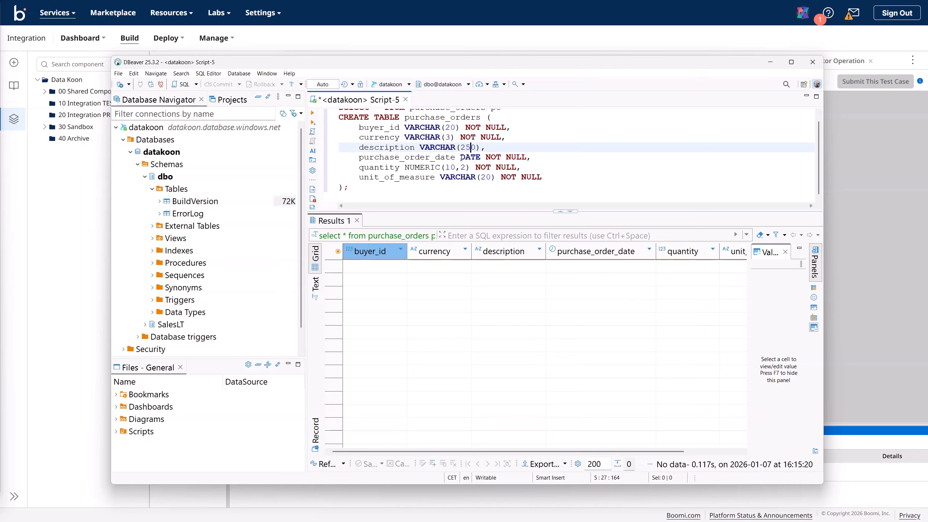
Step: Make purchase_order_date VARCHAR(20) and quantity INT, then run the script, which fails with SQL Error 208
click(468, 158)
double_click(481, 158)
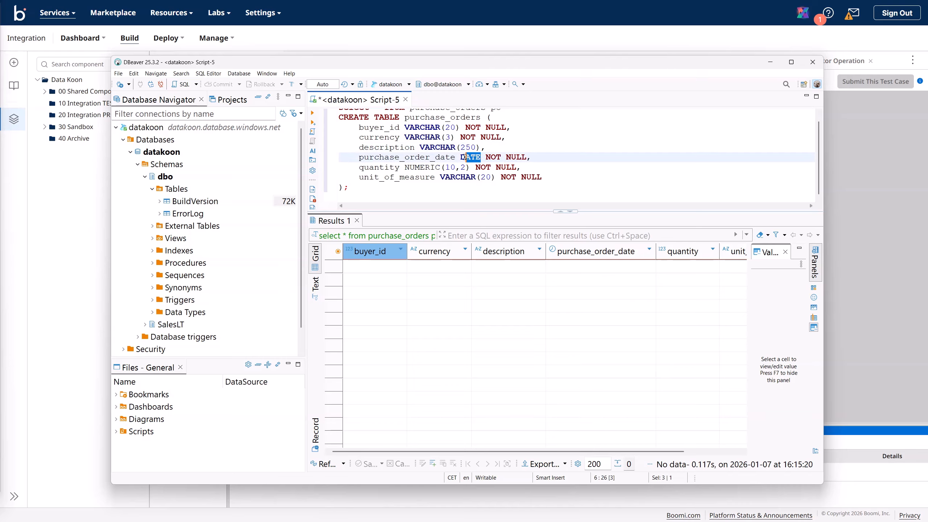
key(ctrl+v)
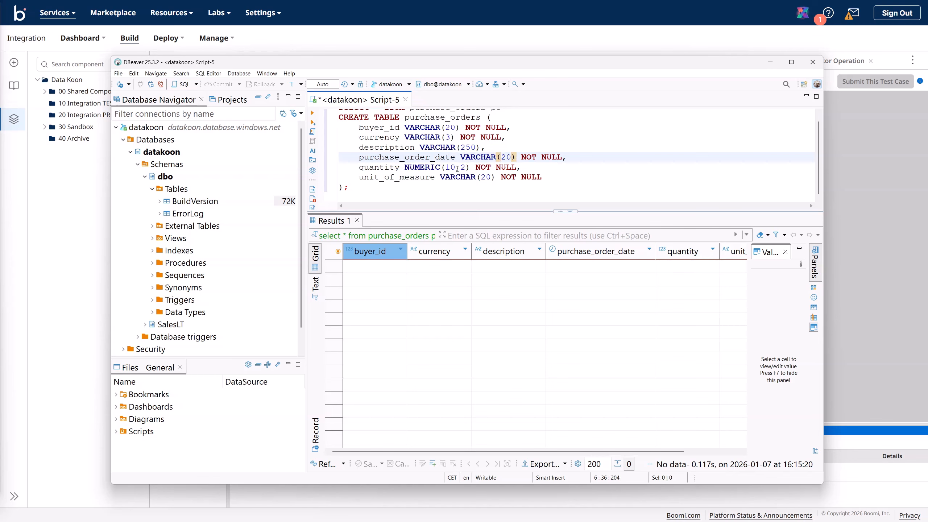
drag(471, 167, 404, 167)
text(INT)
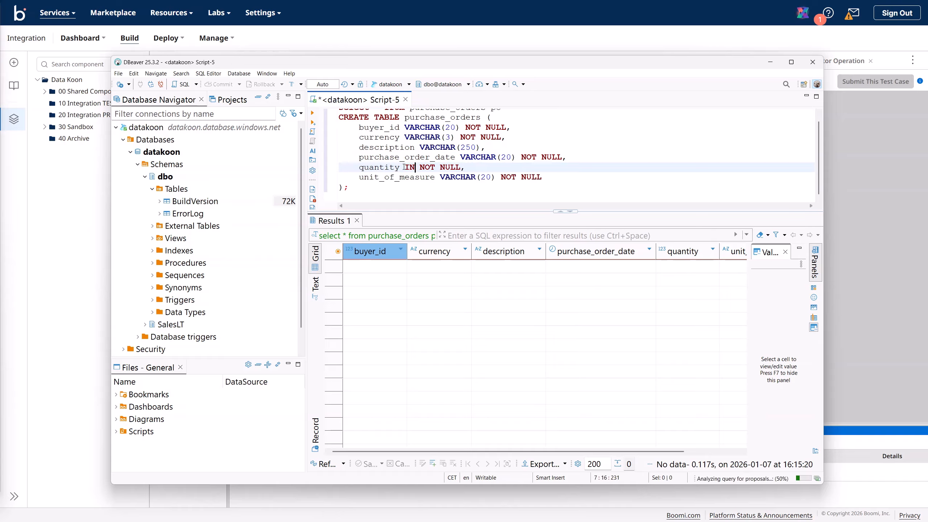
click(391, 148)
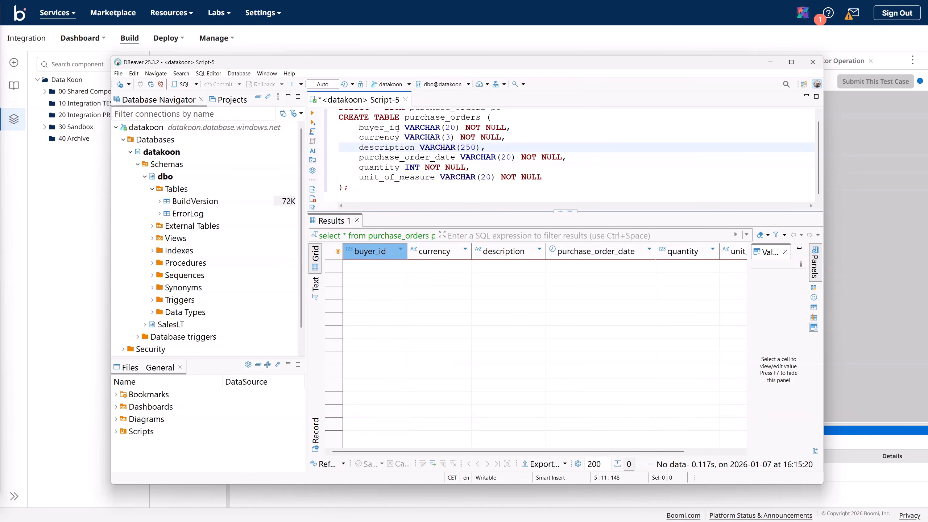
click(313, 113)
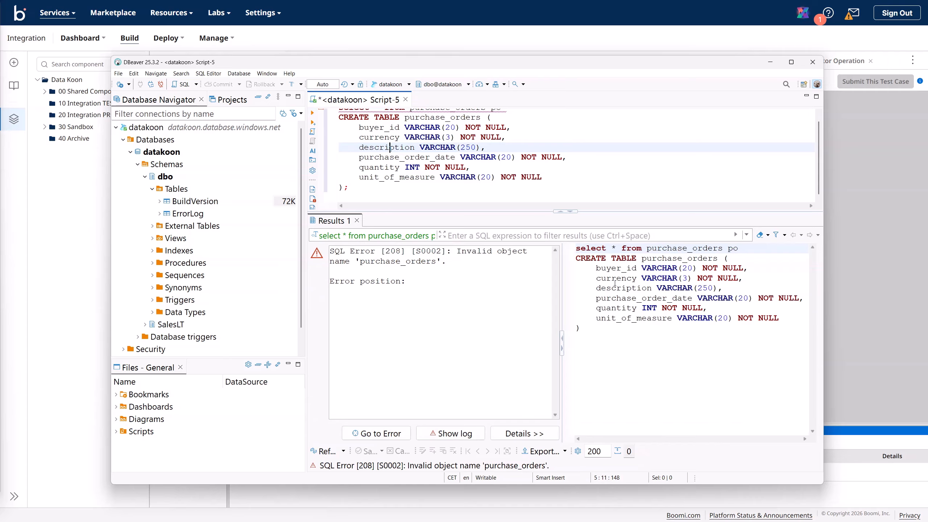
Step: Remove the select query so CREATE TABLE purchase_orders is on line 1, and run it
scroll(365, 146, up, 1)
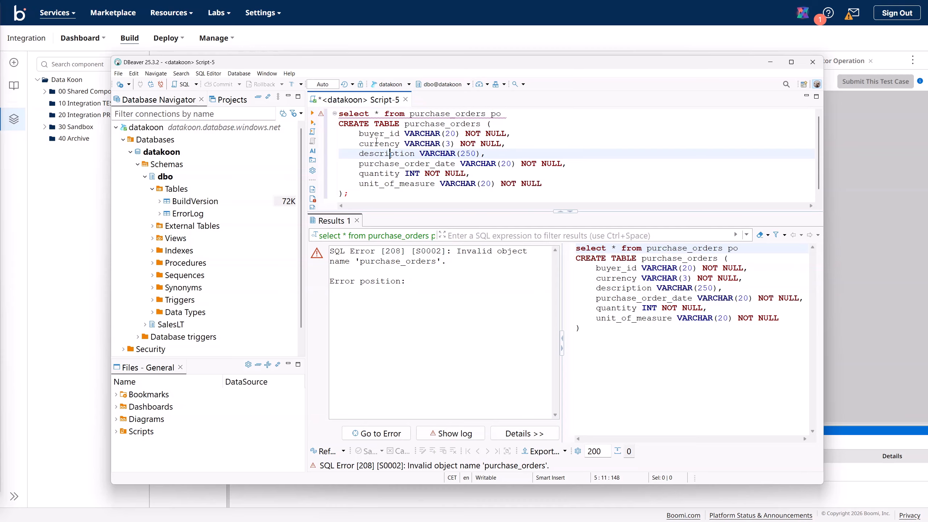
drag(510, 114, 332, 120)
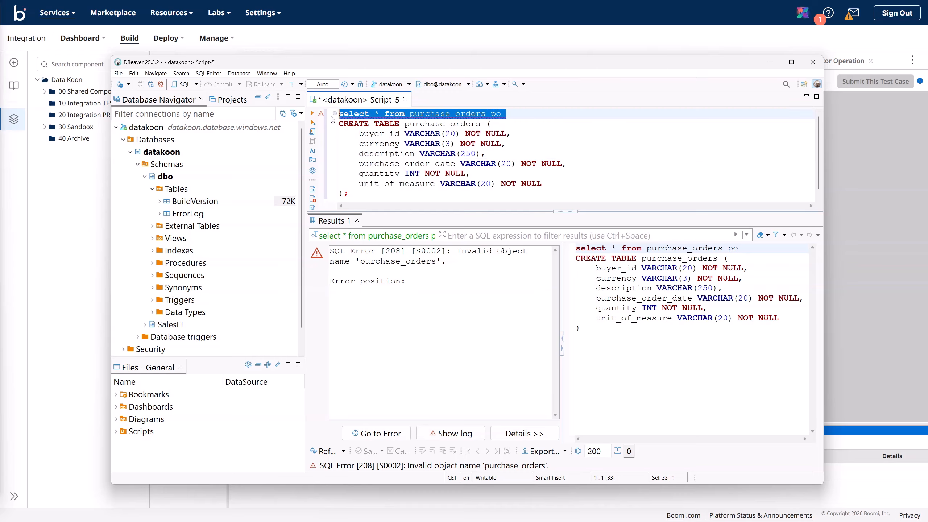
key(Delete)
click(342, 123)
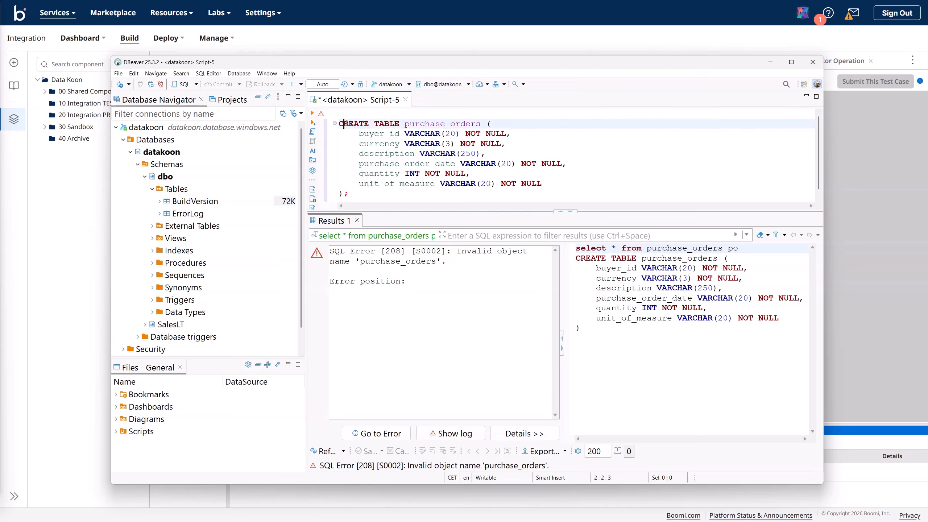
key(Home)
key(BackSpace)
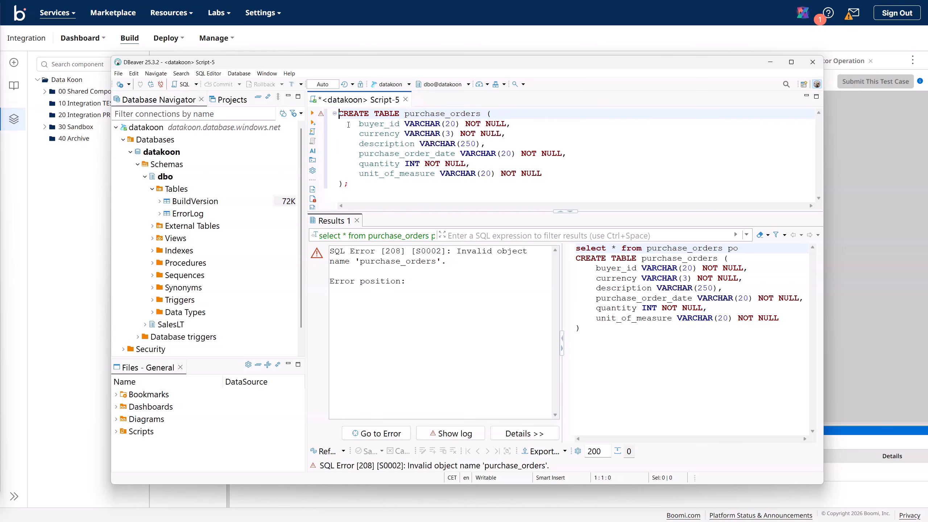
click(313, 114)
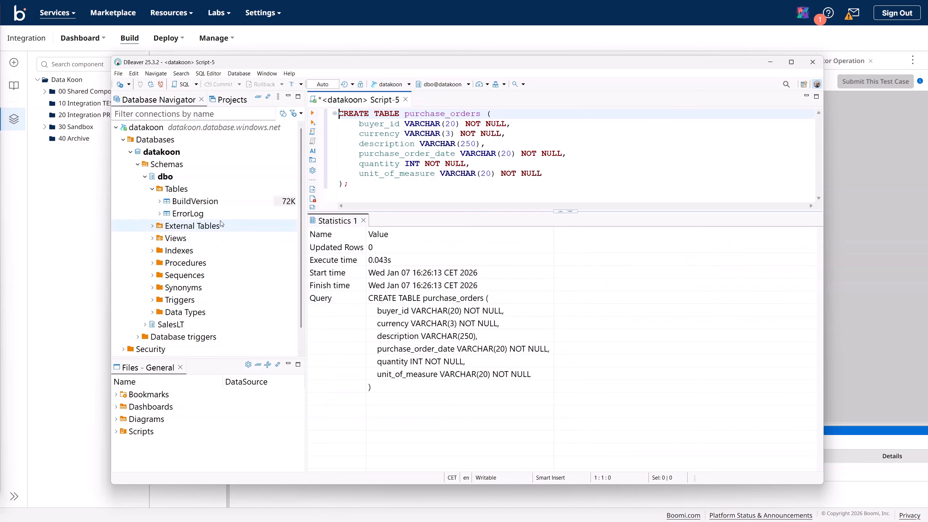
Step: Refresh the dbo tables, list the six purchase_orders columns, and move DBeaver aside
click(179, 192)
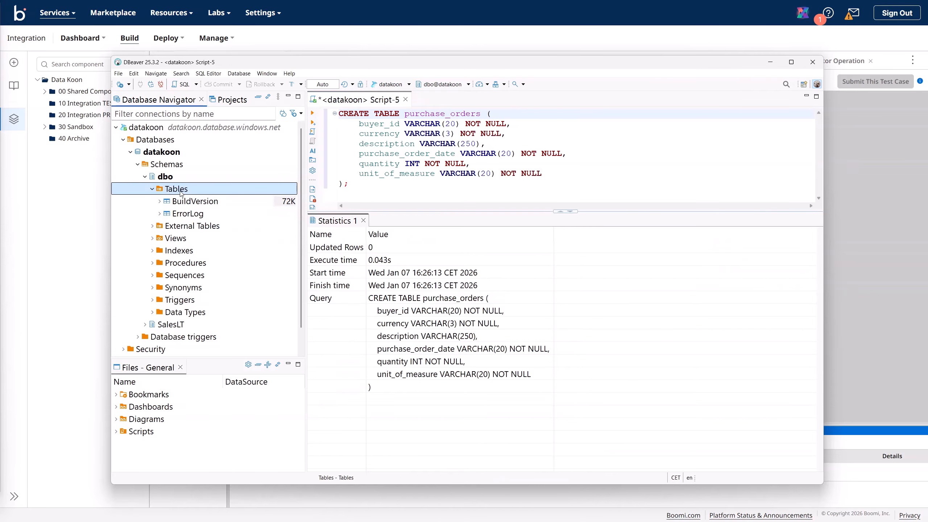
right_click(179, 192)
click(211, 337)
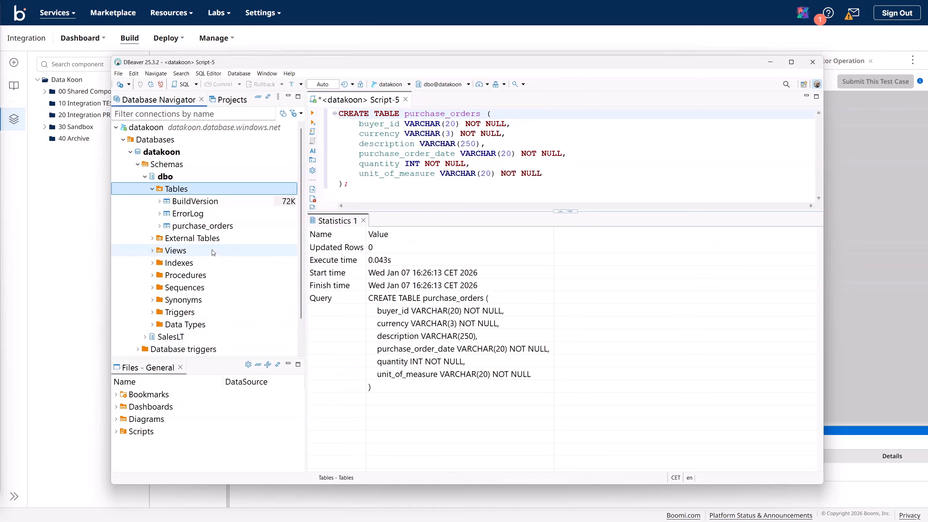
click(188, 227)
click(160, 227)
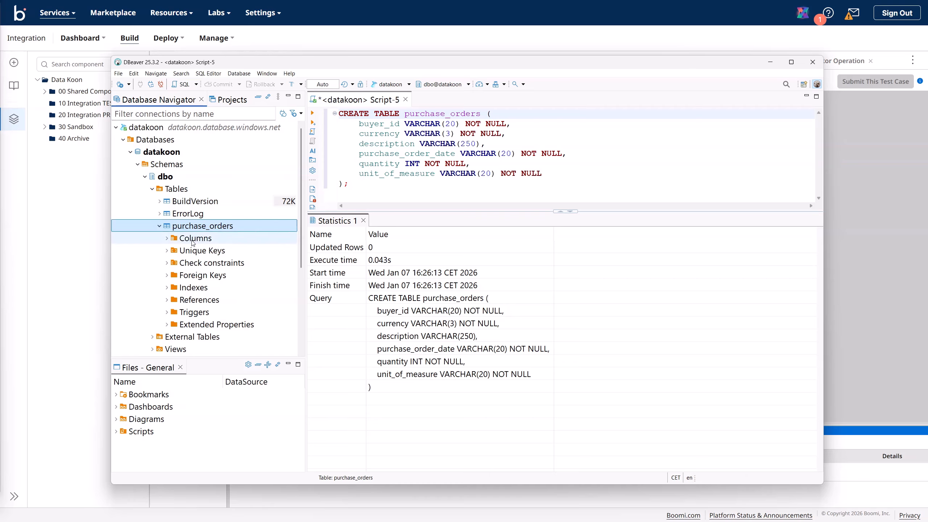
click(194, 237)
click(167, 238)
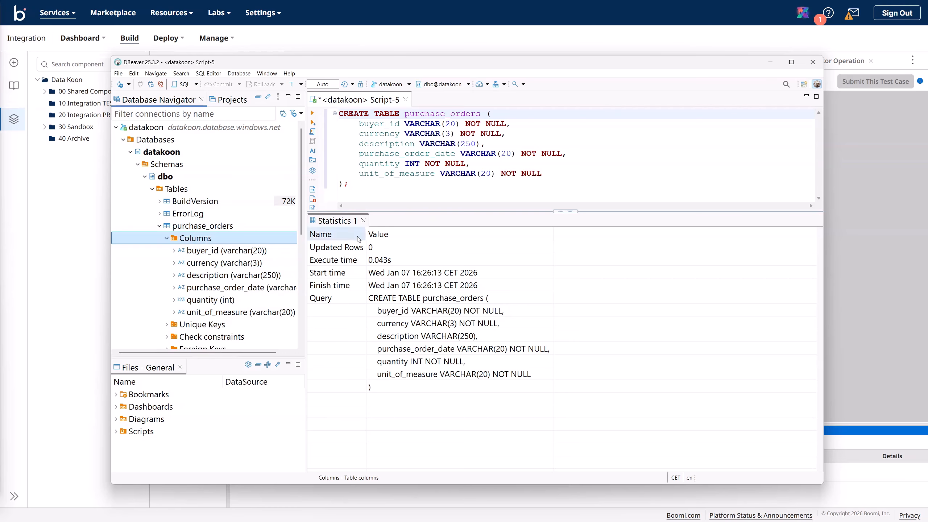
drag(725, 65, 927, 106)
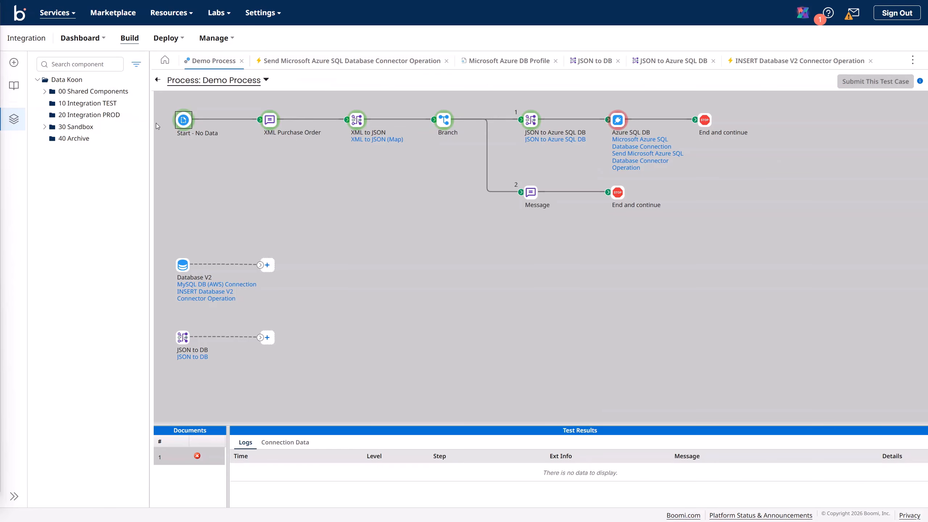
Step: Save and rerun the Demo Process test on Data Koon TEST, then review the Azure SQL DB step's logs
click(157, 81)
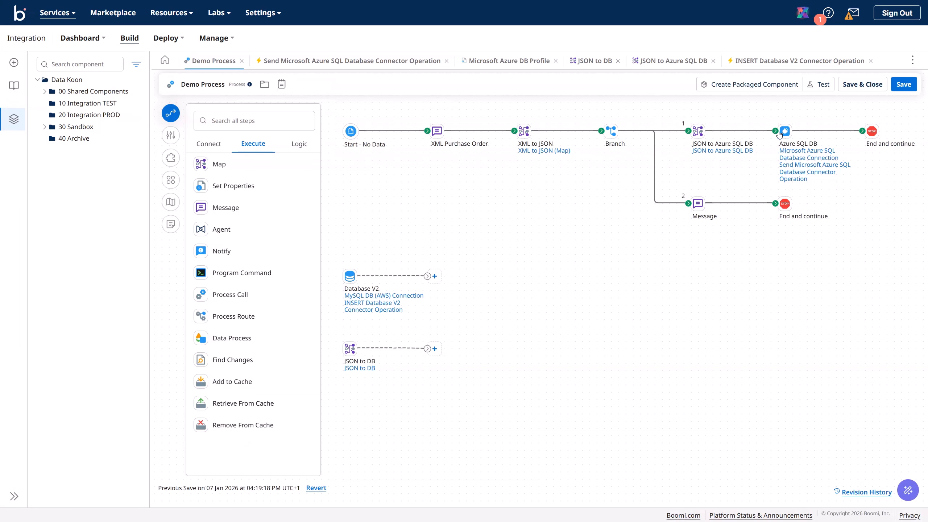
click(902, 85)
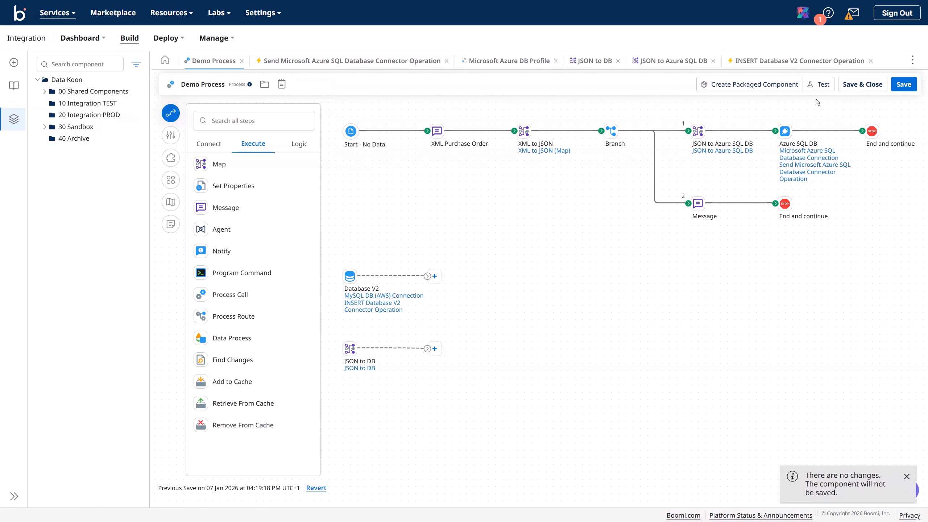
click(820, 88)
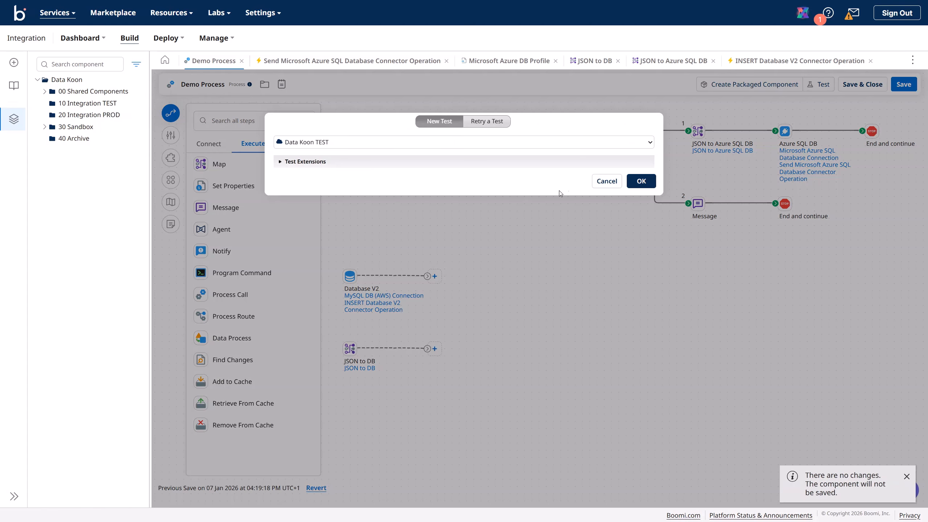
click(642, 181)
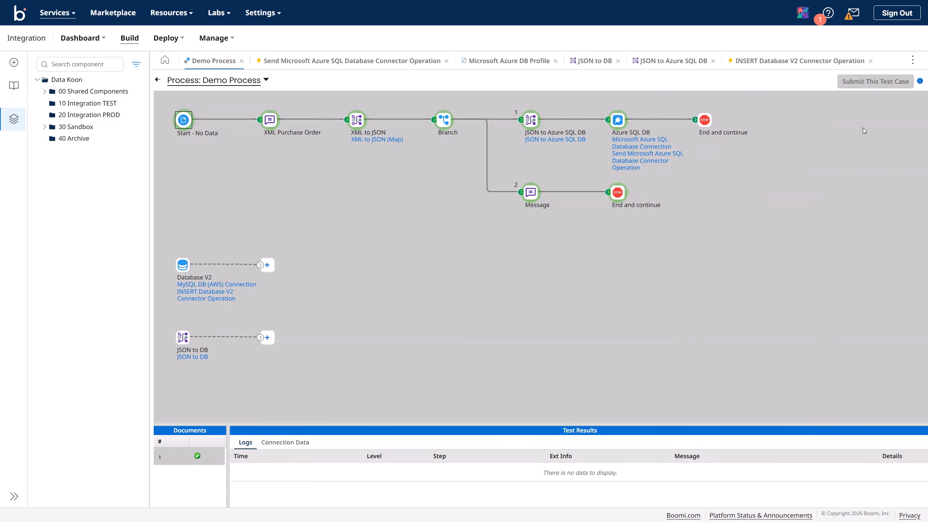
click(701, 126)
click(612, 123)
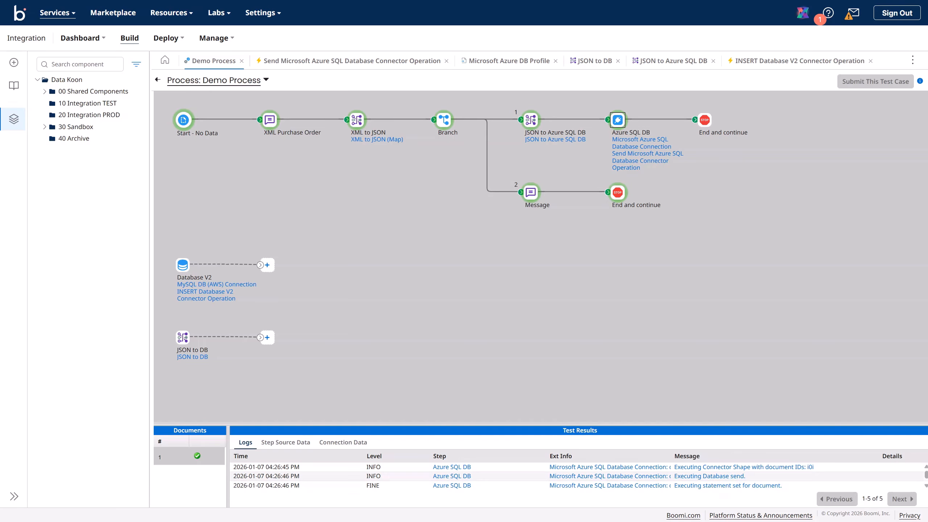
drag(927, 66, 469, 47)
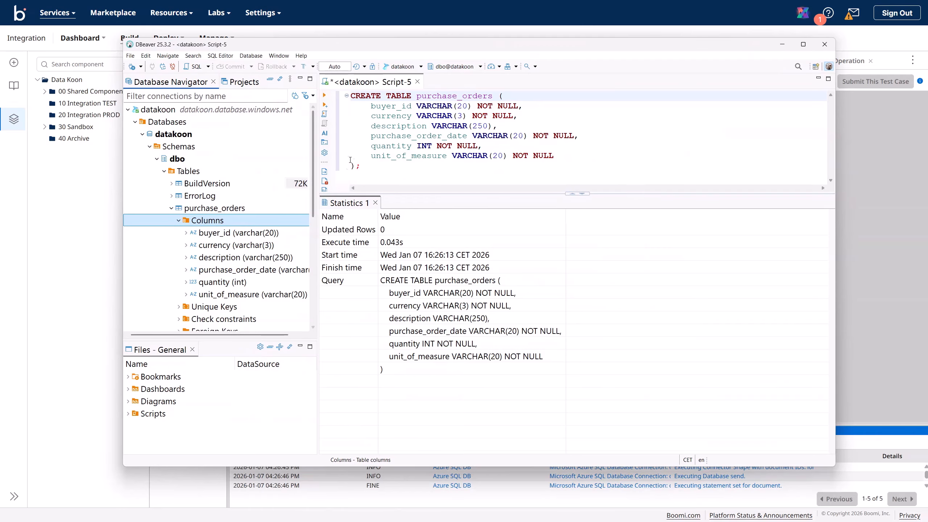
Step: Replace the CREATE TABLE script with SELECT * FROM purchase_orders and run it
drag(367, 168, 330, 88)
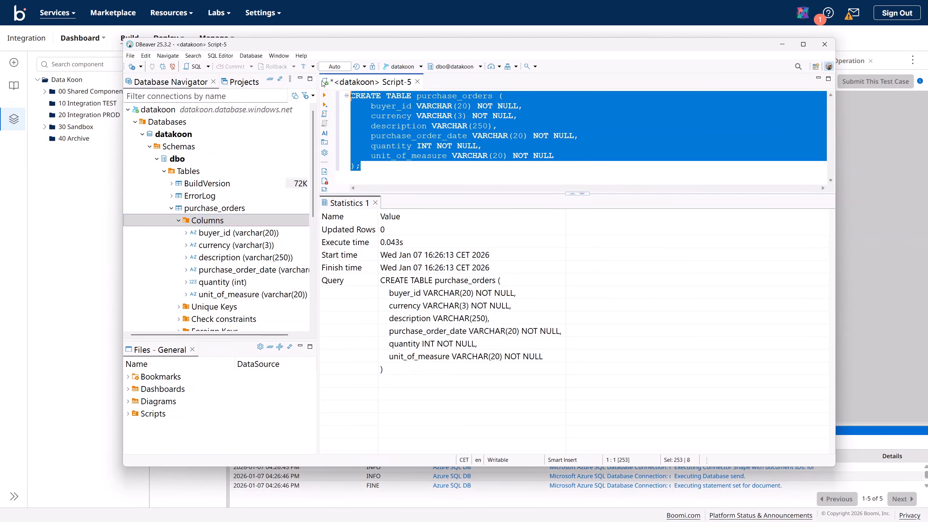
key(Delete)
text(SELECT)
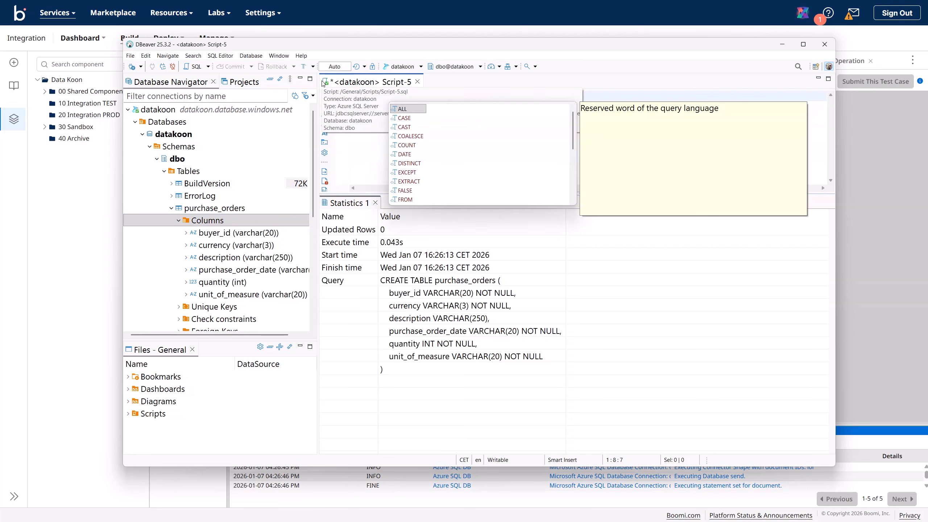
click(368, 123)
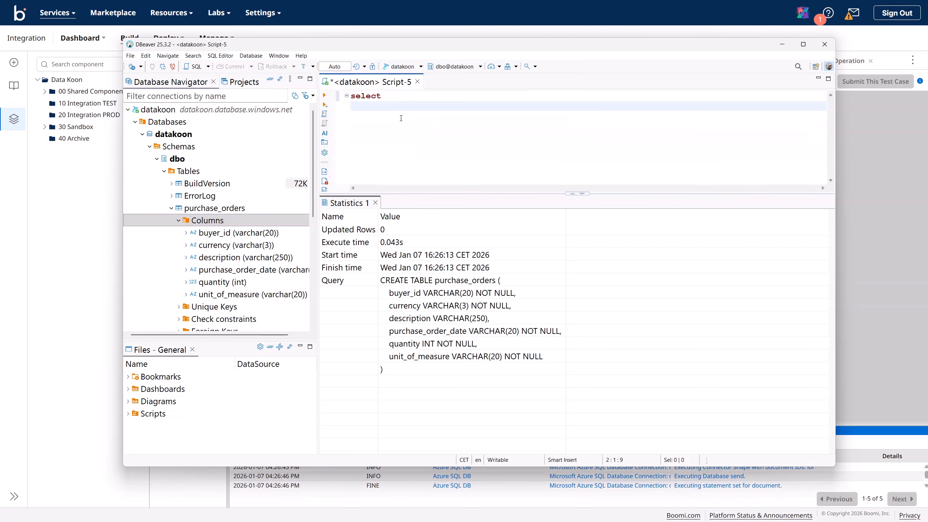
click(394, 95)
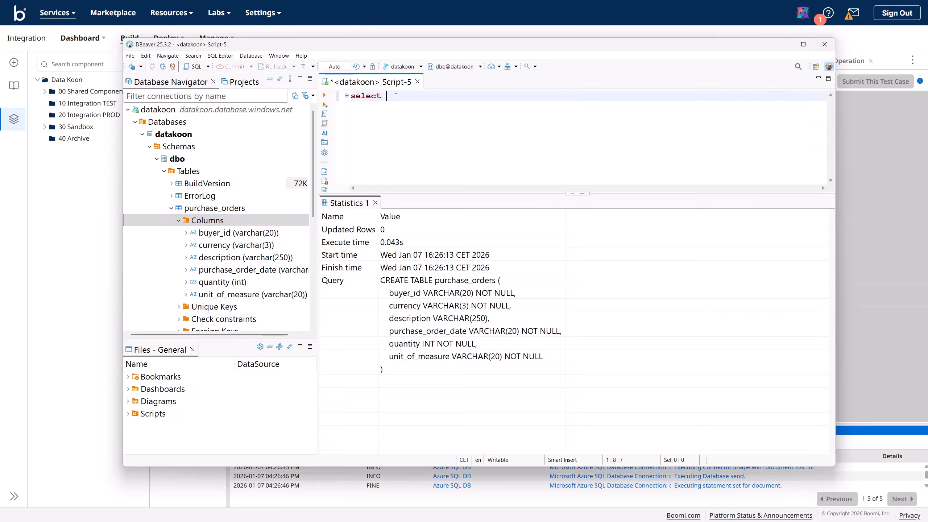
text(* fro)
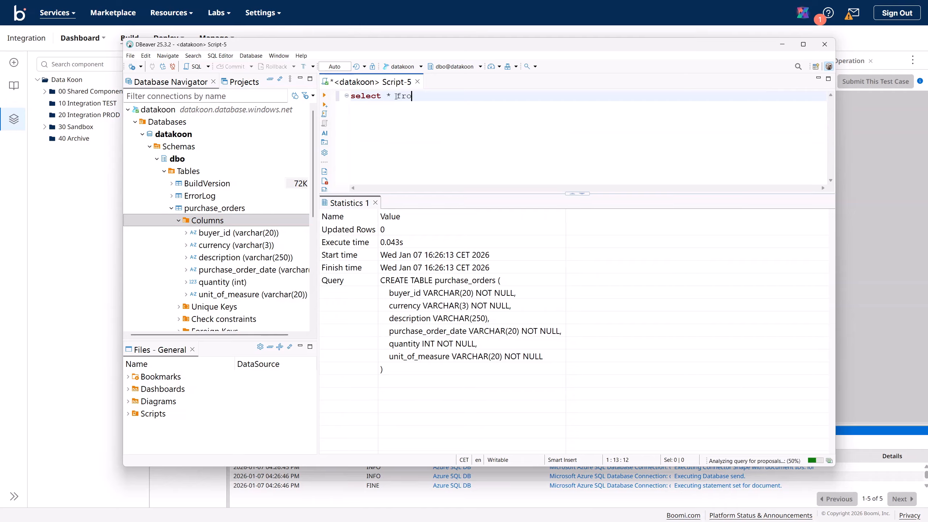
text(m purchase)
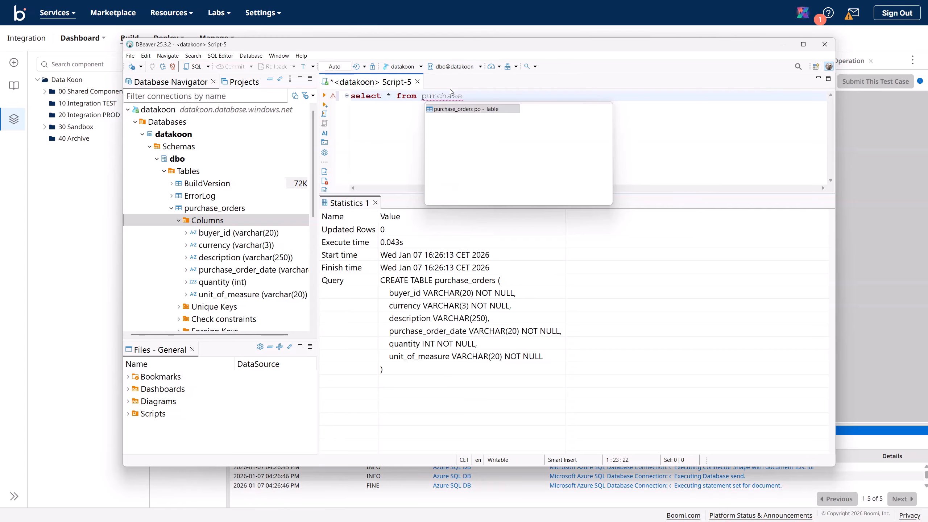
click(454, 111)
key(Return)
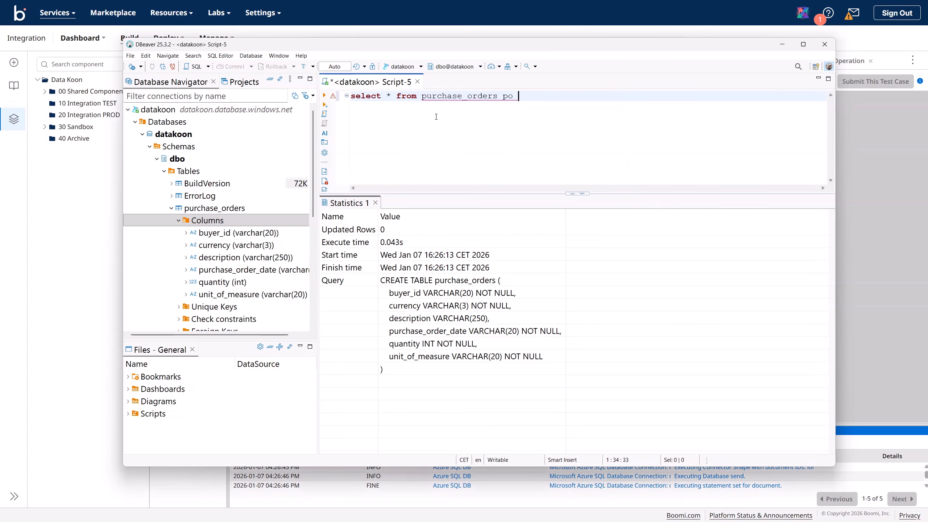
key(Return)
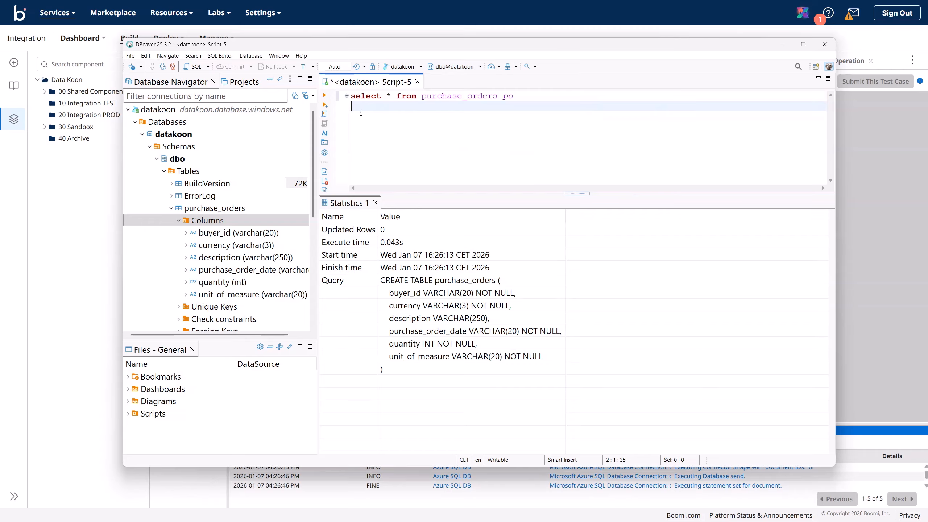
click(324, 95)
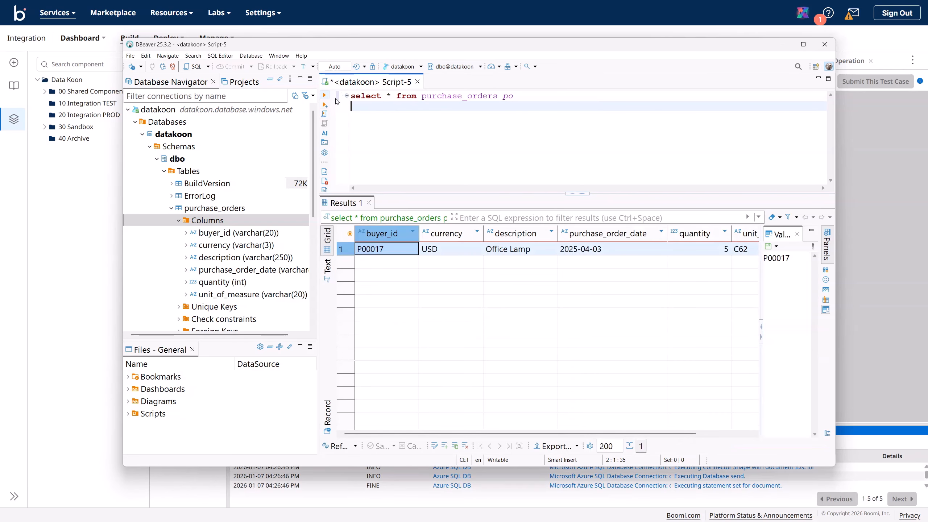
Step: Verify the returned row: USD, Office Lamp, 2025-04-03, quantity 5, unit C62
click(435, 249)
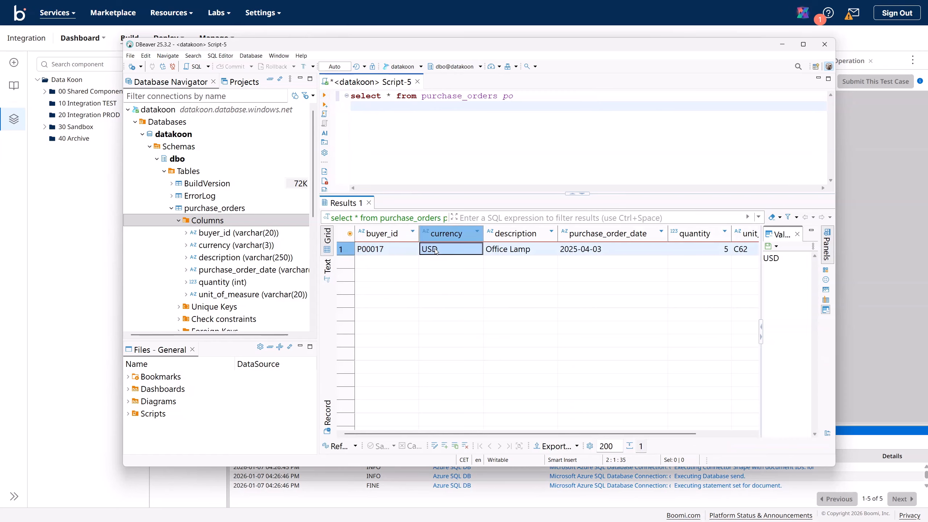
click(512, 250)
click(579, 252)
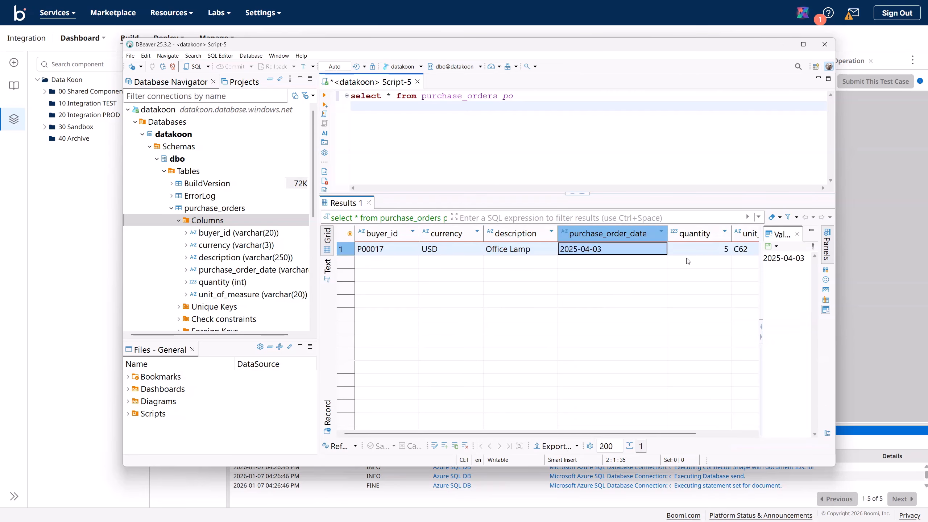
click(694, 249)
click(742, 253)
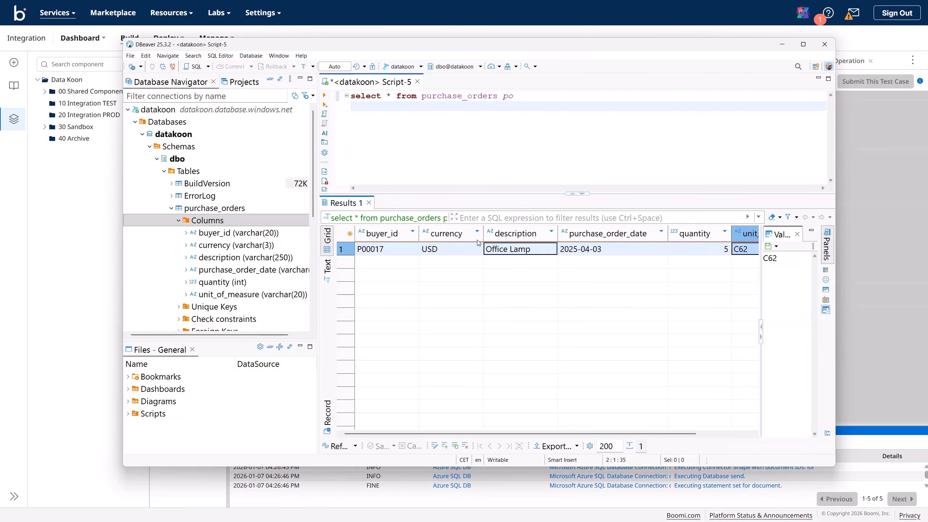
drag(704, 46, 927, 121)
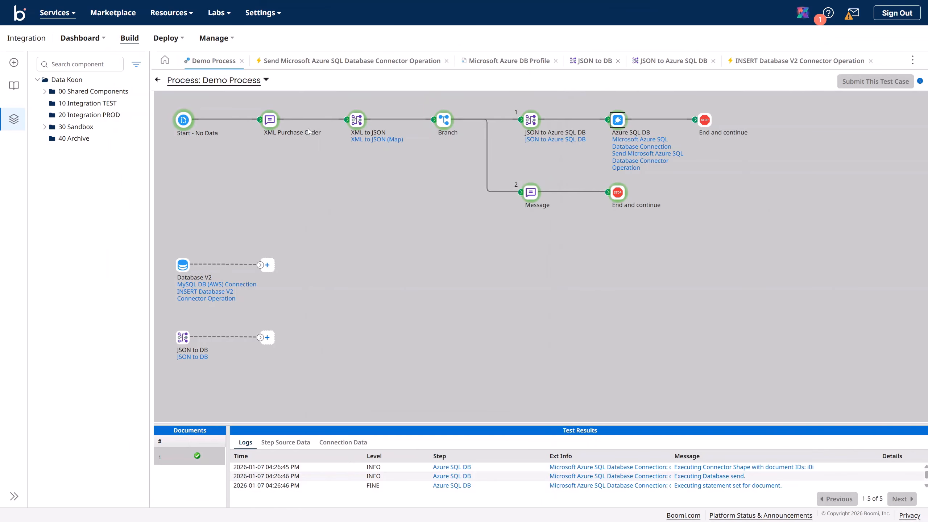
Step: Exit test mode and drag a Route step from the Logic palette onto the Demo Process canvas
click(157, 81)
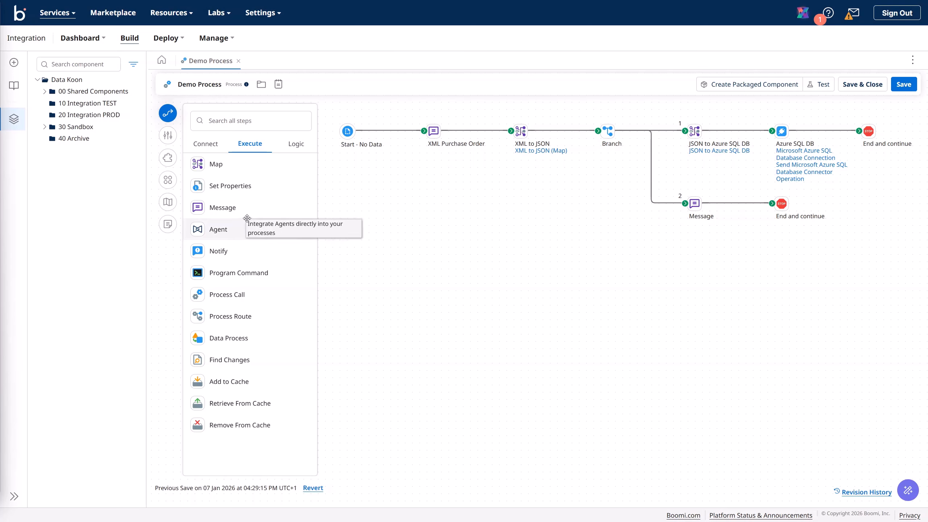
click(295, 145)
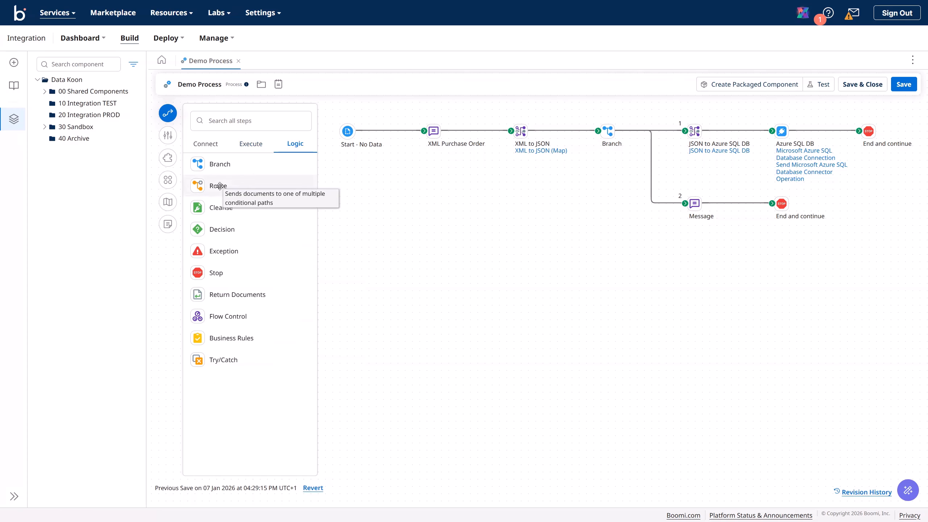
drag(219, 186, 399, 292)
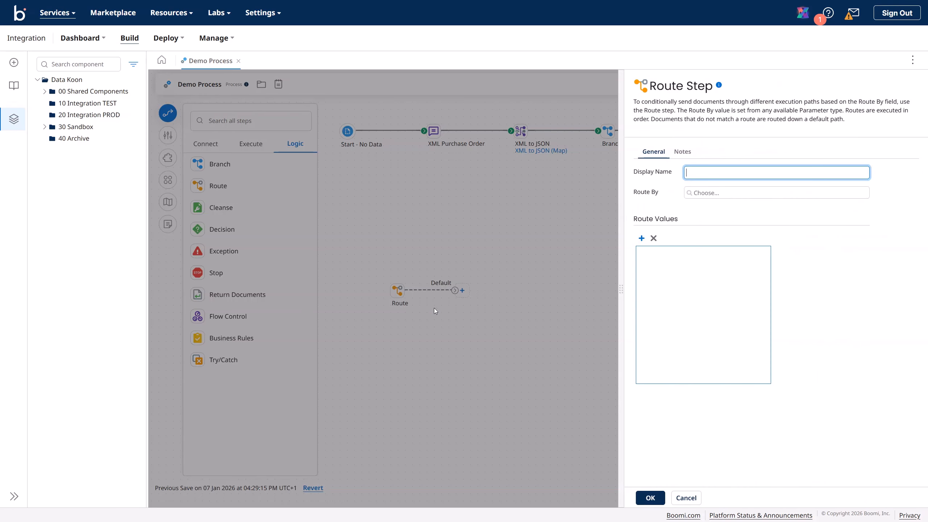
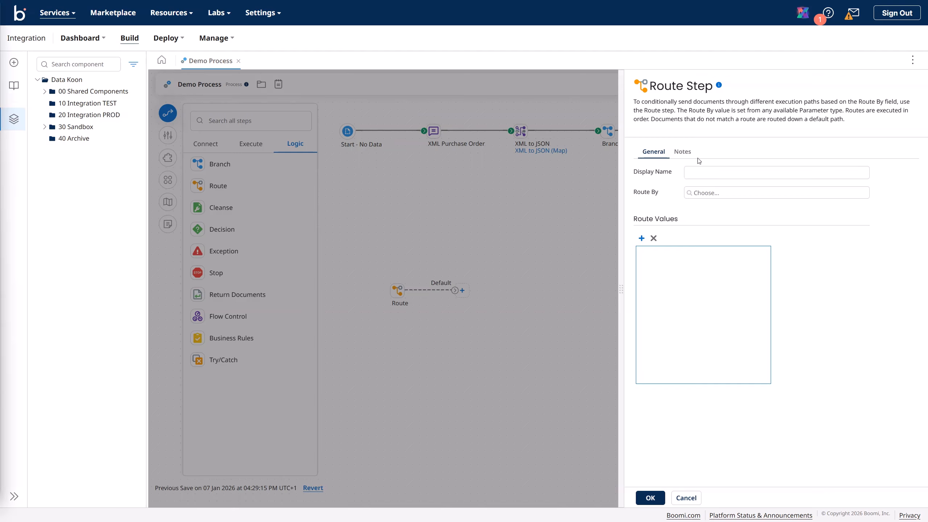
Step: Name the new route step 'Route By Buyer ID' and open its Route By parameter value settings
text(Routy)
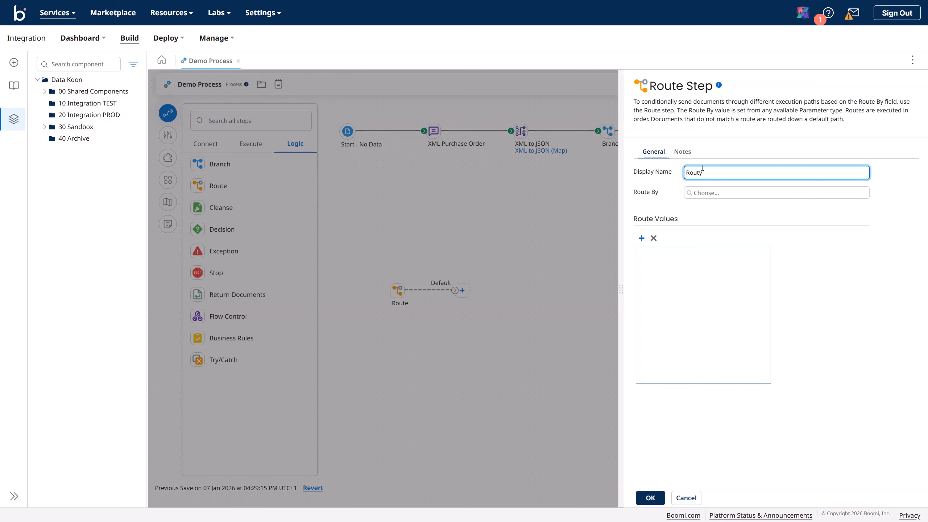
key(BackSpace)
text(e By Buyer ID)
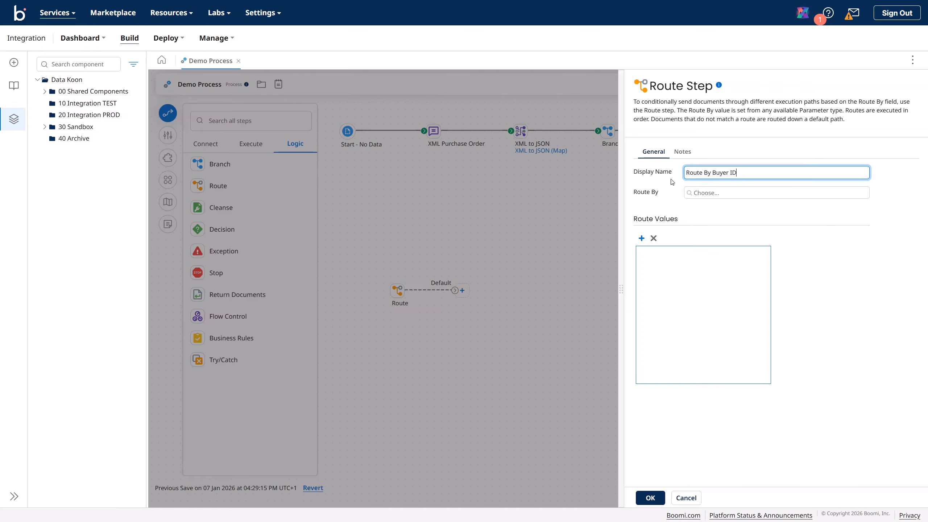
click(692, 197)
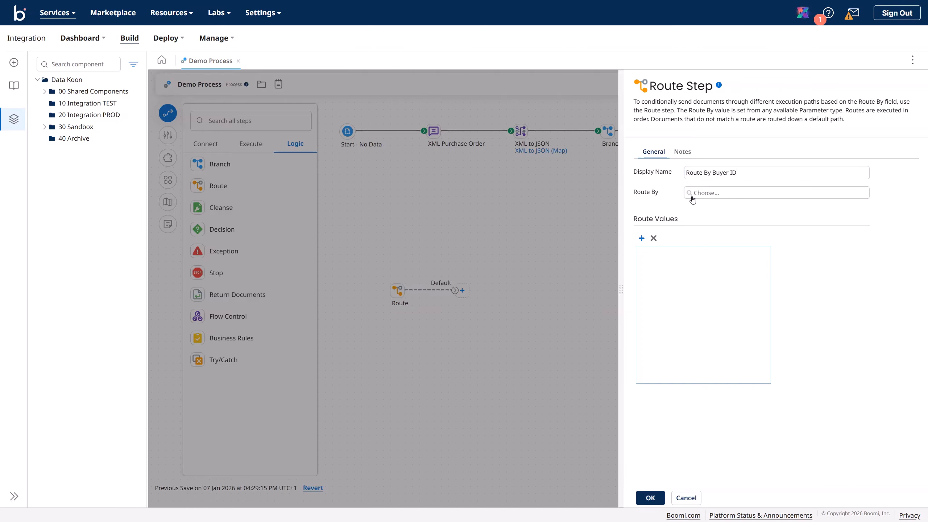
Step: Set the routing parameter to Profile Element: XML type, Purchase Order XML Profile, element ID (Order/ID)
click(438, 169)
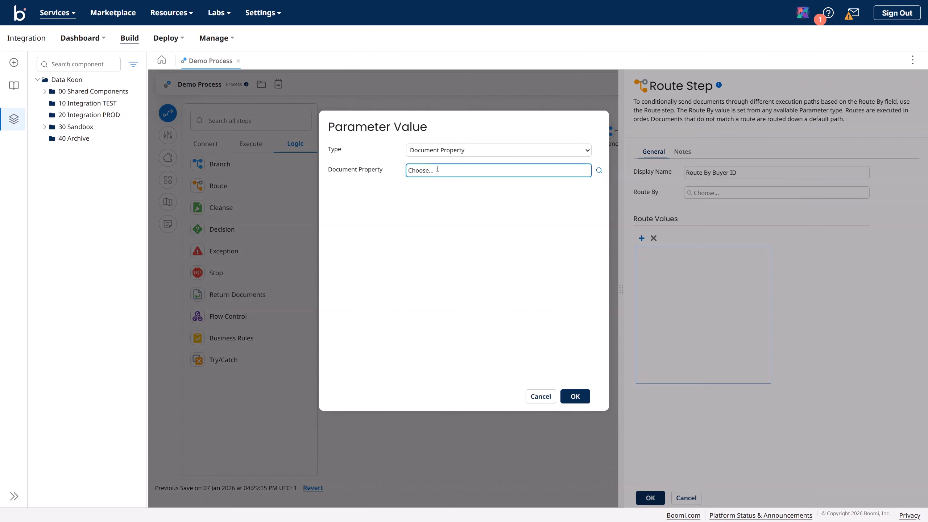
click(427, 155)
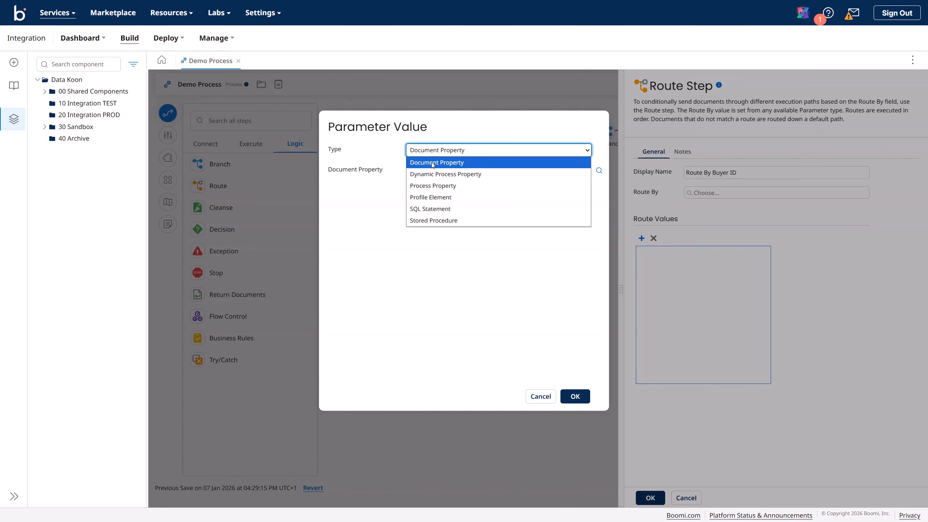
click(444, 198)
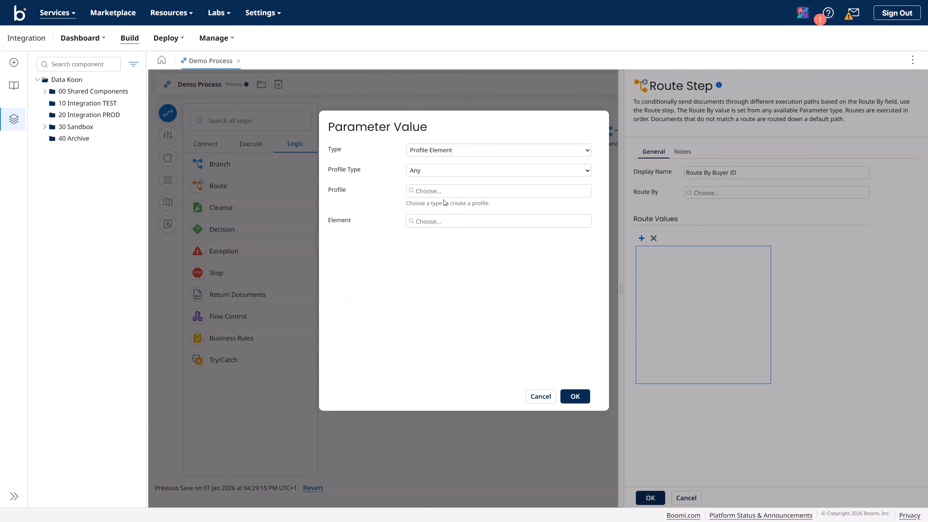
click(415, 171)
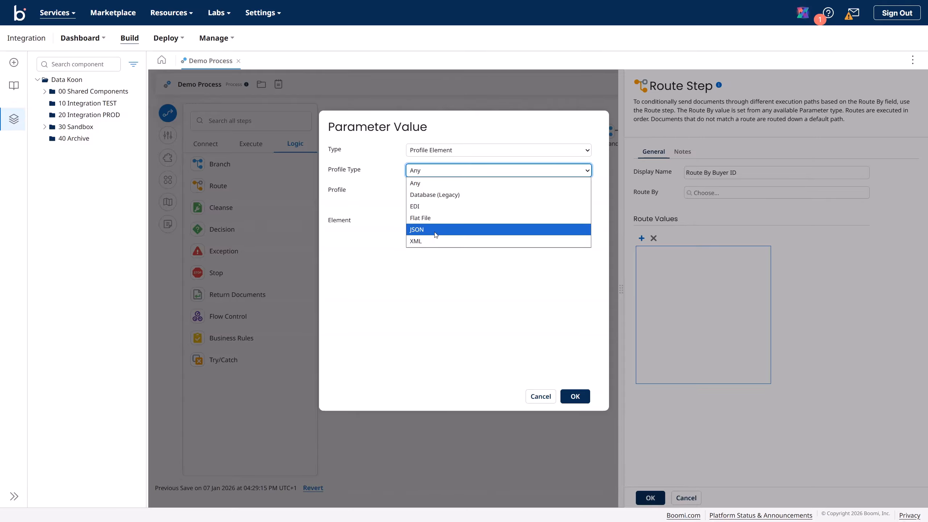
click(433, 241)
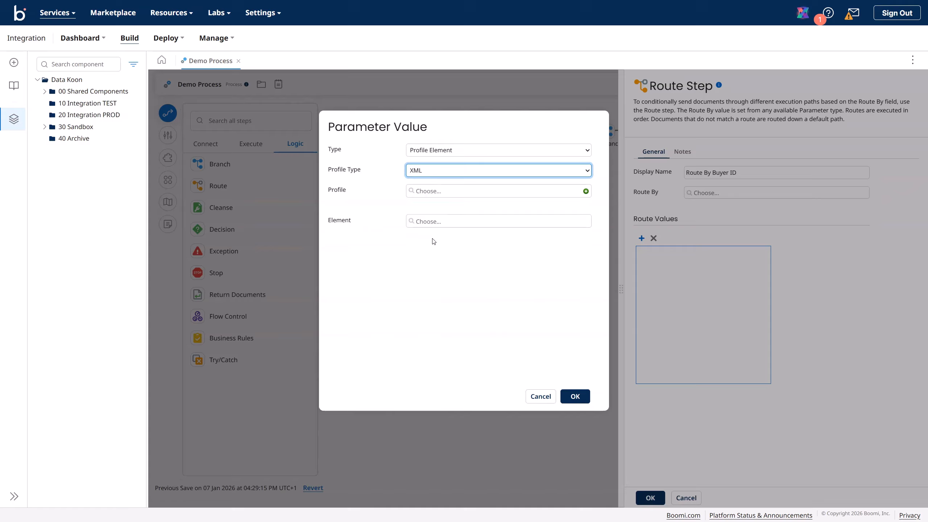
click(429, 194)
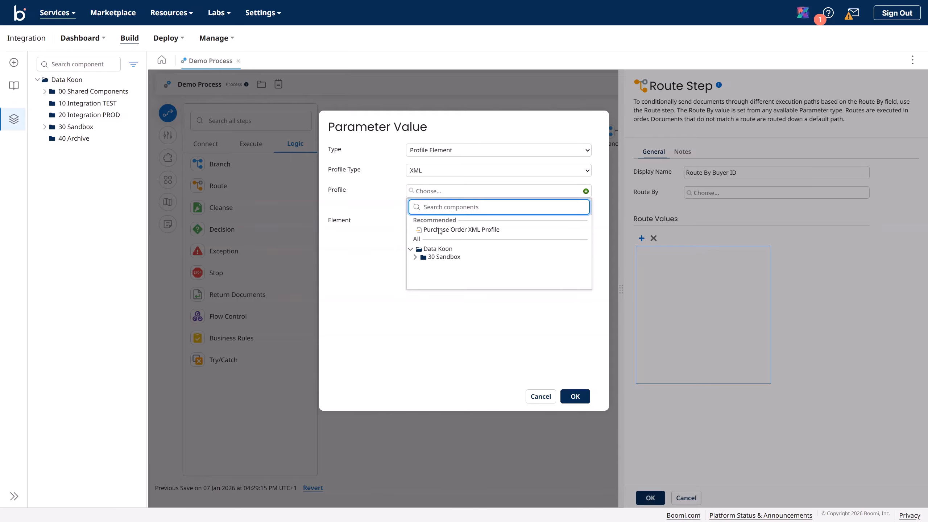
click(446, 231)
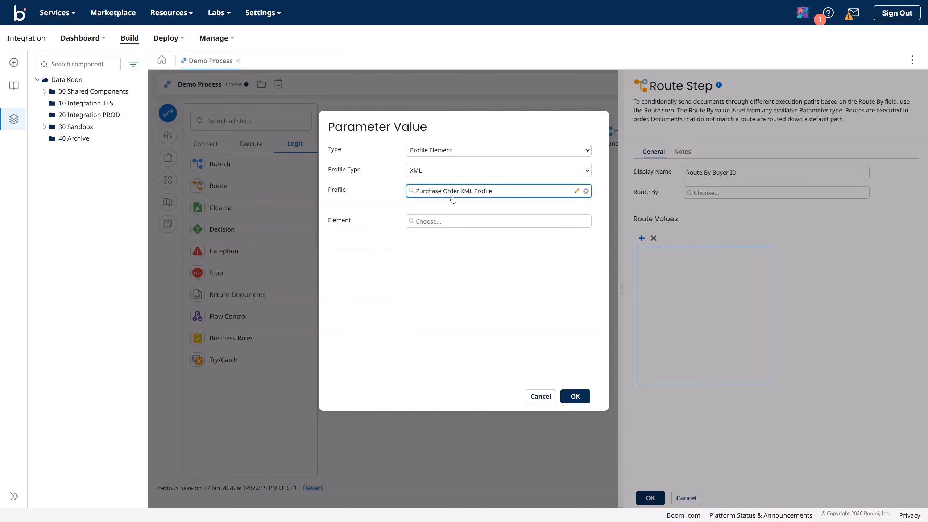
click(430, 220)
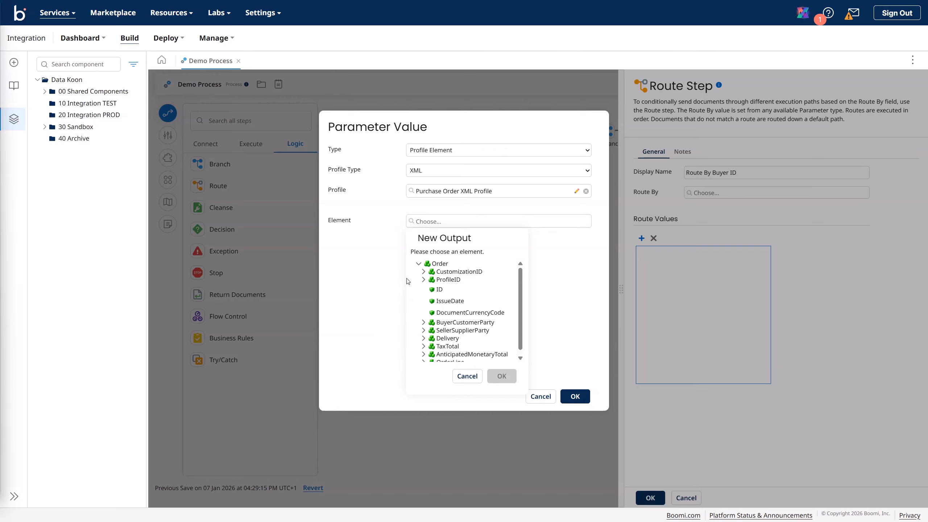
click(440, 290)
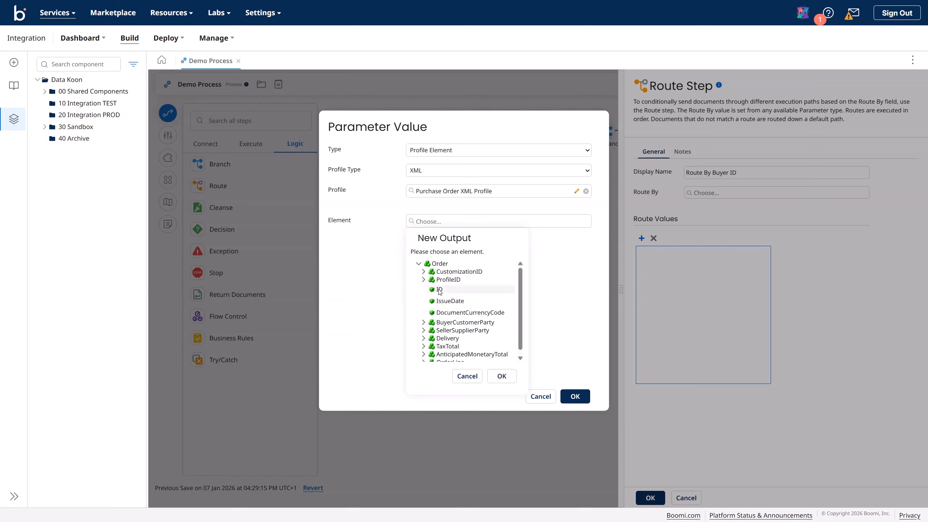
click(502, 378)
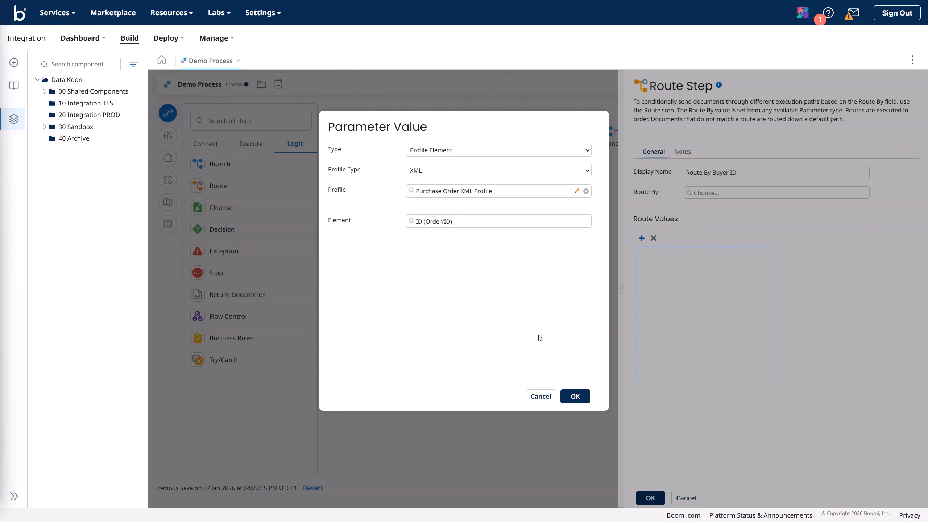
click(577, 397)
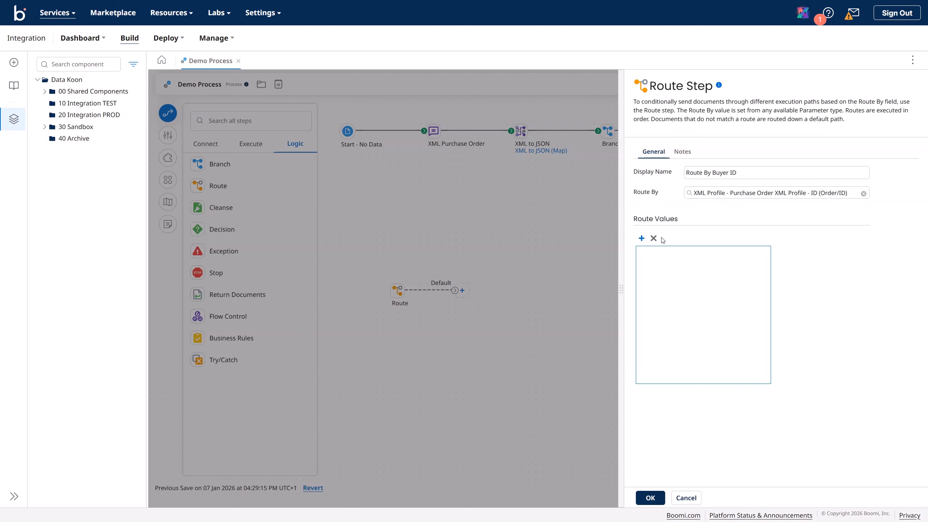
Step: Add route 1 to Route By Buyer ID matching Equal To P00017
click(642, 239)
click(653, 252)
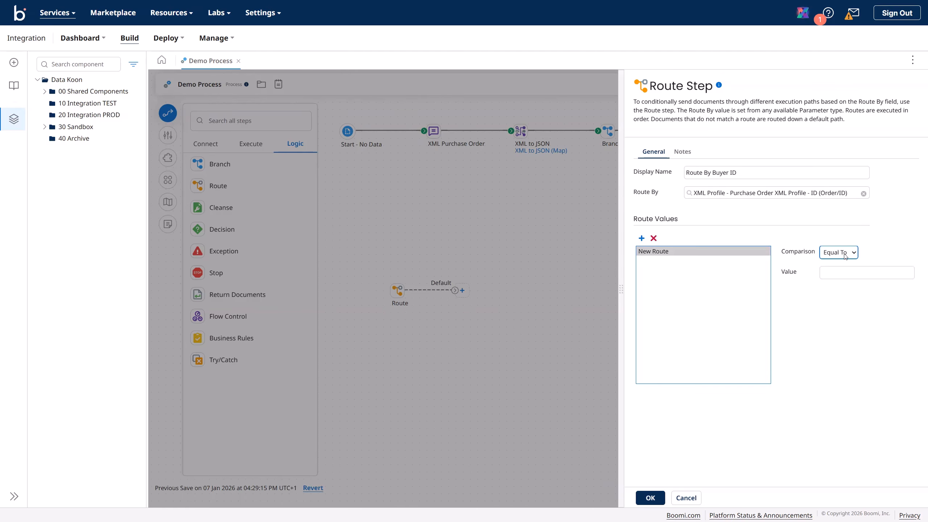
click(831, 270)
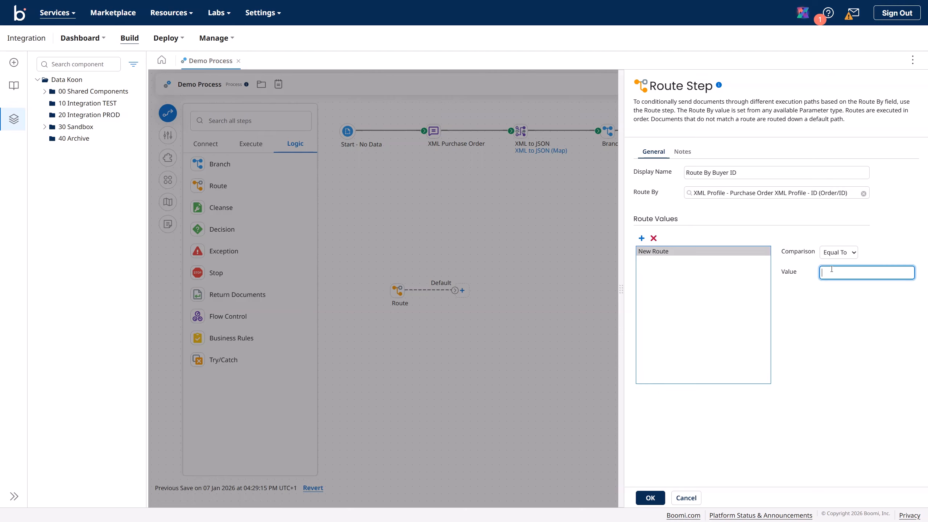
text(P00017)
click(656, 498)
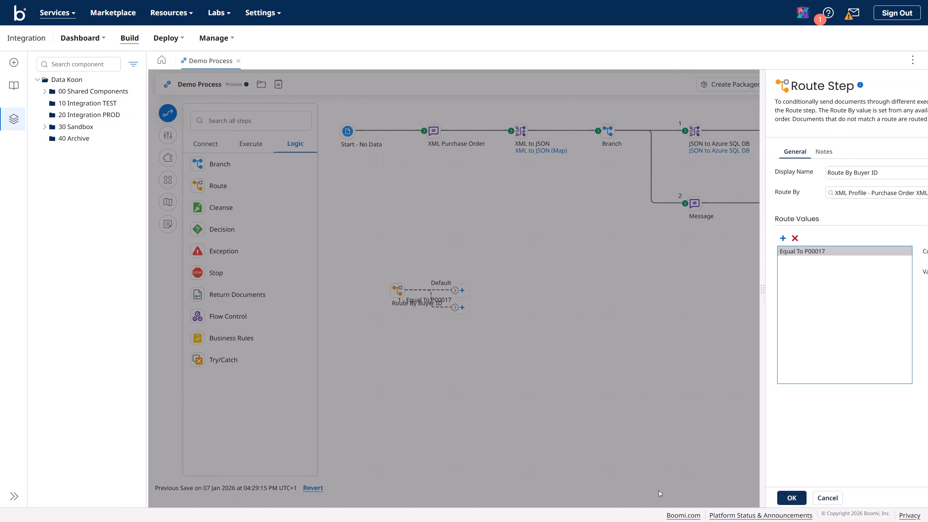
Step: Reposition the route step and extend its Default branch to the right on the canvas
drag(400, 289, 392, 274)
drag(449, 294, 465, 349)
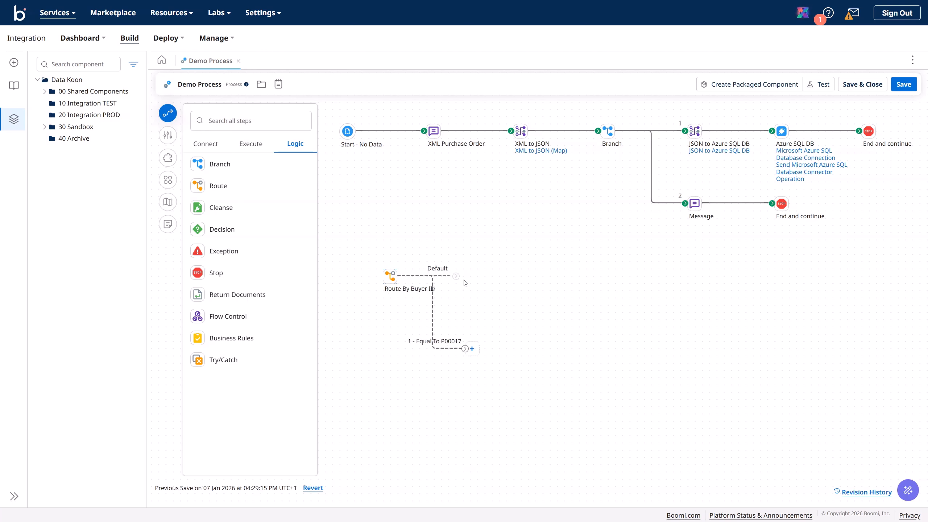
drag(465, 283, 510, 283)
mouse_move(436, 132)
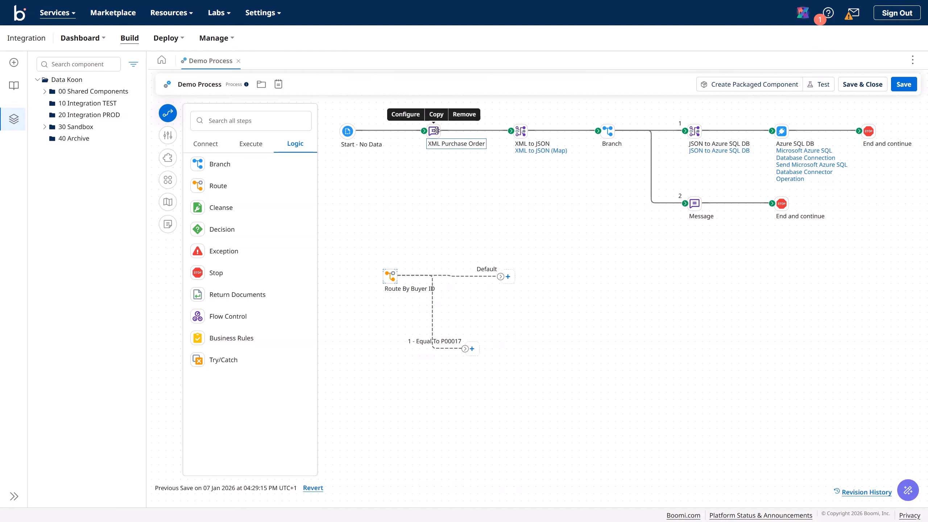
Step: Place a Message step from the Execute palette and name it XML PO P100121
click(251, 144)
drag(232, 207, 438, 228)
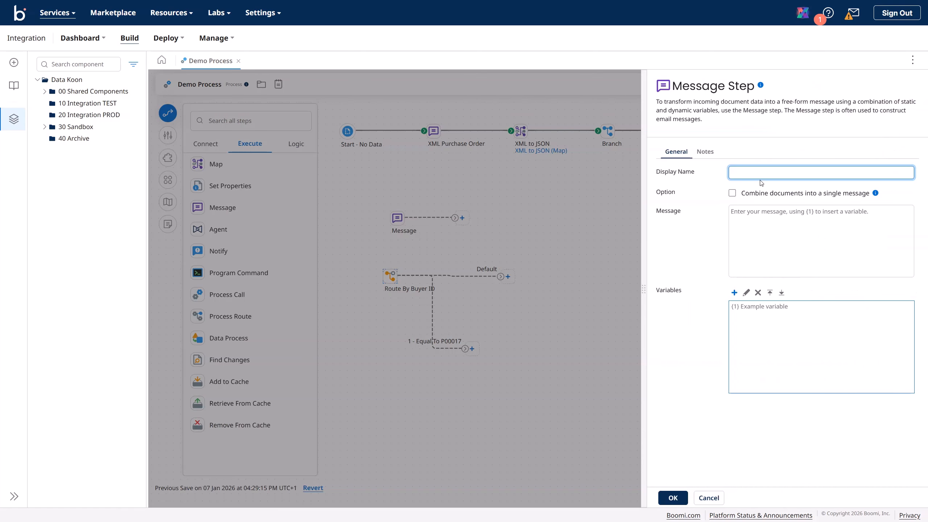
text(XM)
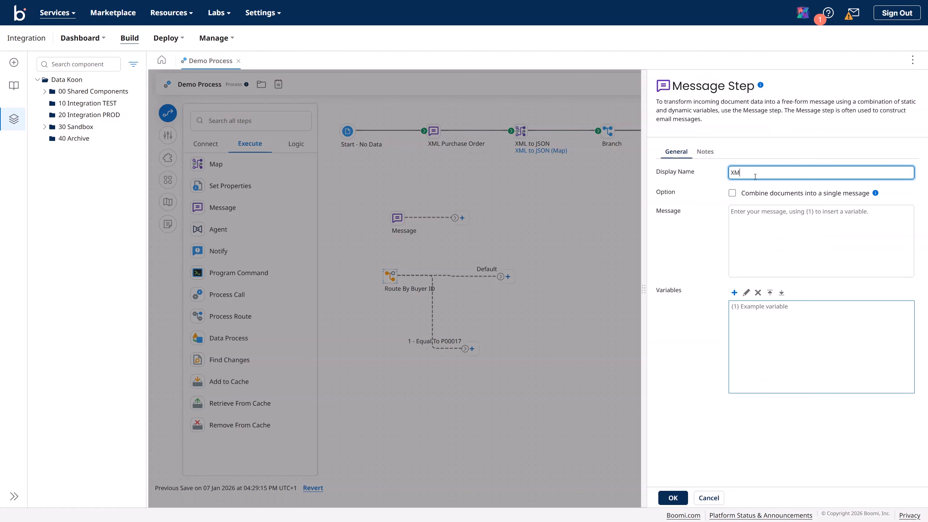
text(L Purchase)
text( Order)
key(BackSpace)
key(BackSpace)
key(BackSpace)
key(BackSpace)
key(BackSpace)
key(BackSpace)
key(BackSpace)
text(O P1)
Step: Set the message to {1}, backed by a static variable holding the pasted XML purchase order
click(767, 235)
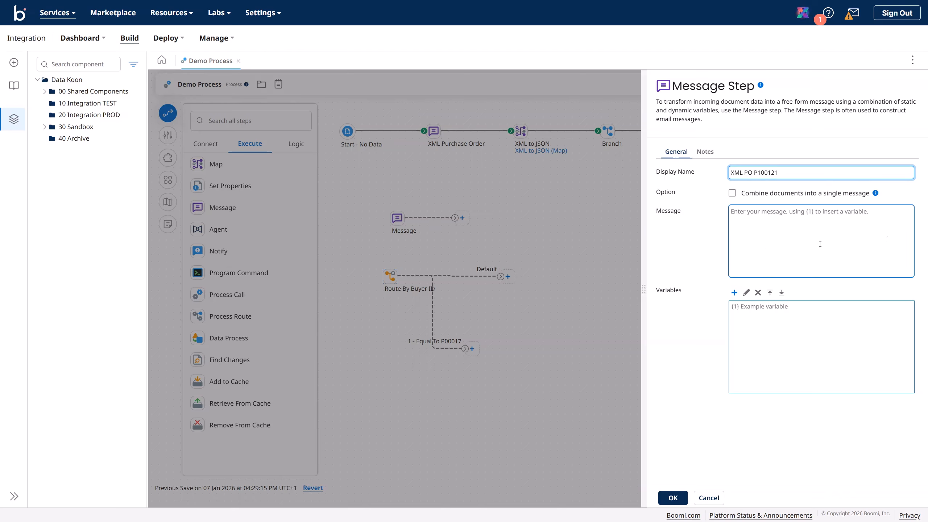
key(super+Tab)
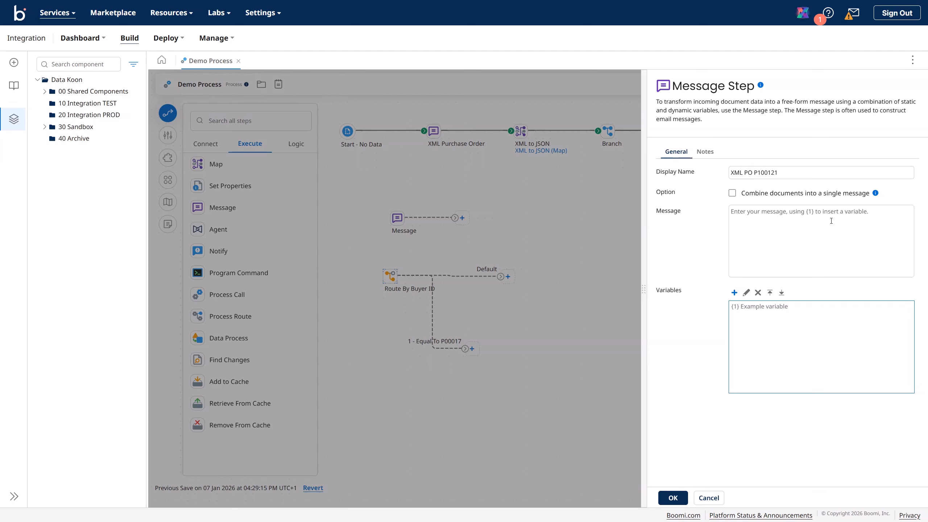
click(766, 223)
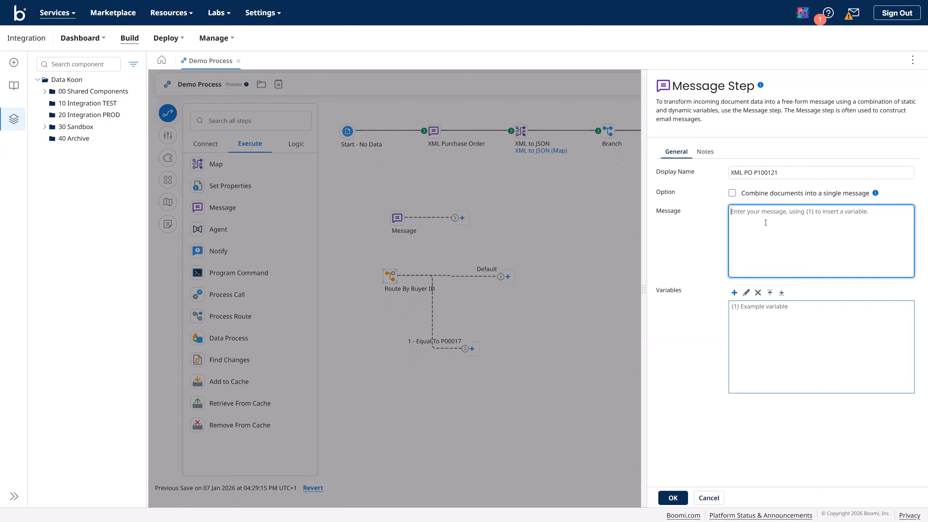
text({1)
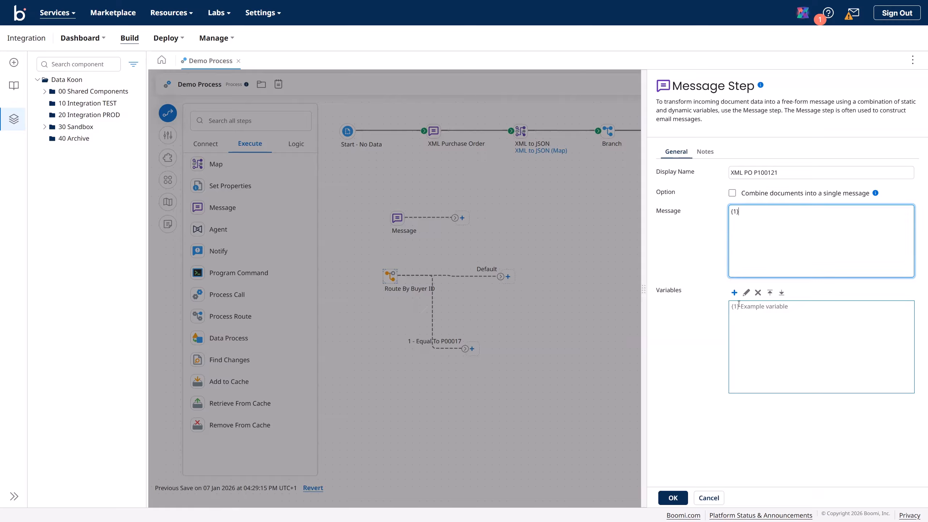
click(734, 293)
click(414, 172)
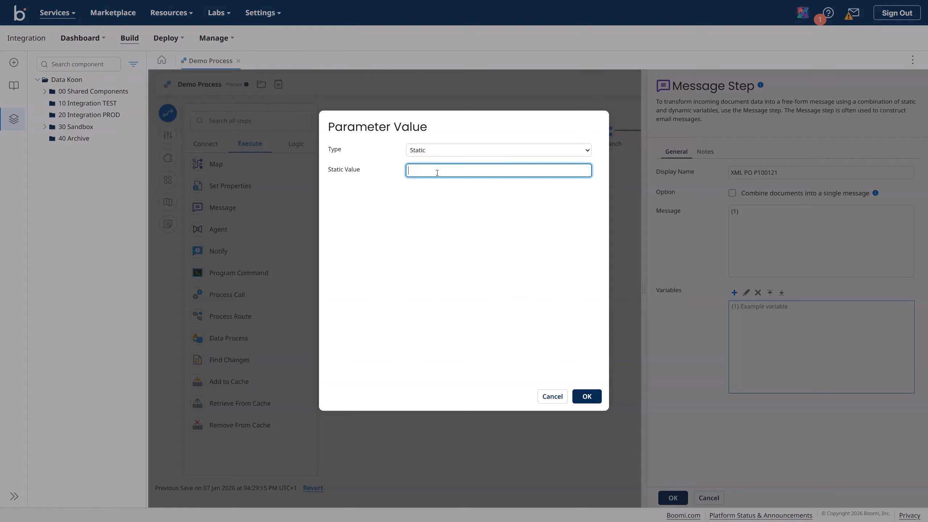
key(ctrl+v)
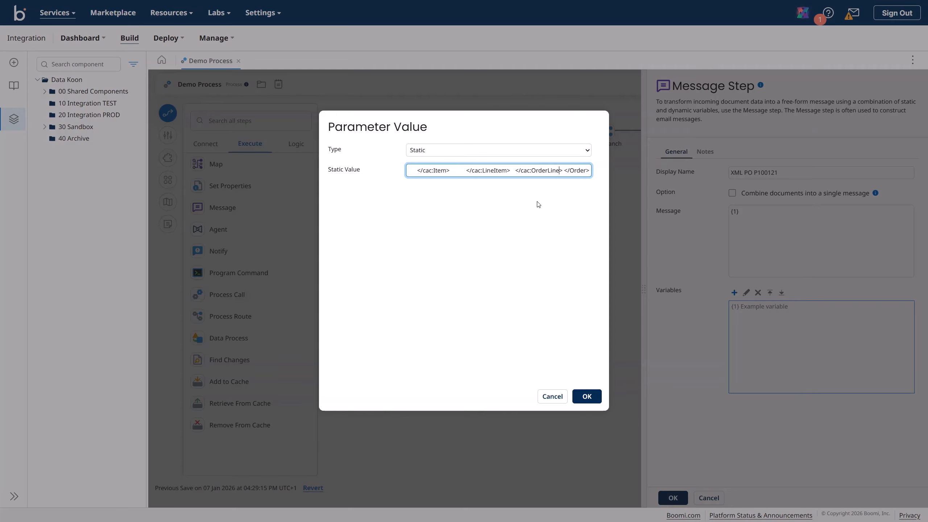
click(588, 396)
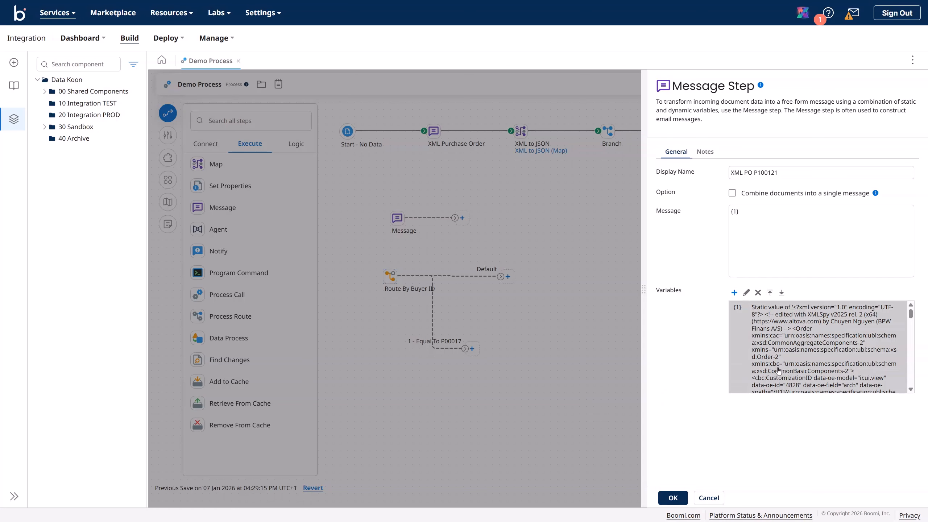
scroll(859, 347, down, 2)
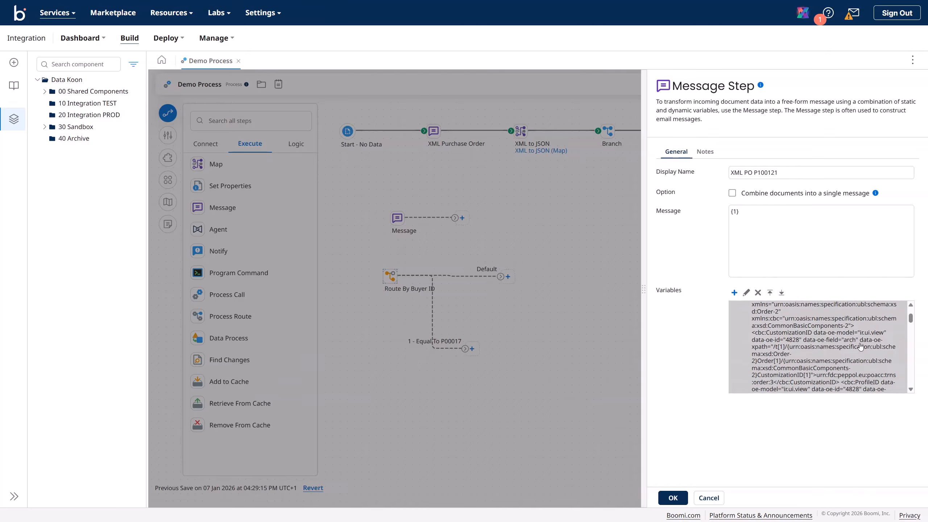
scroll(861, 347, down, 2)
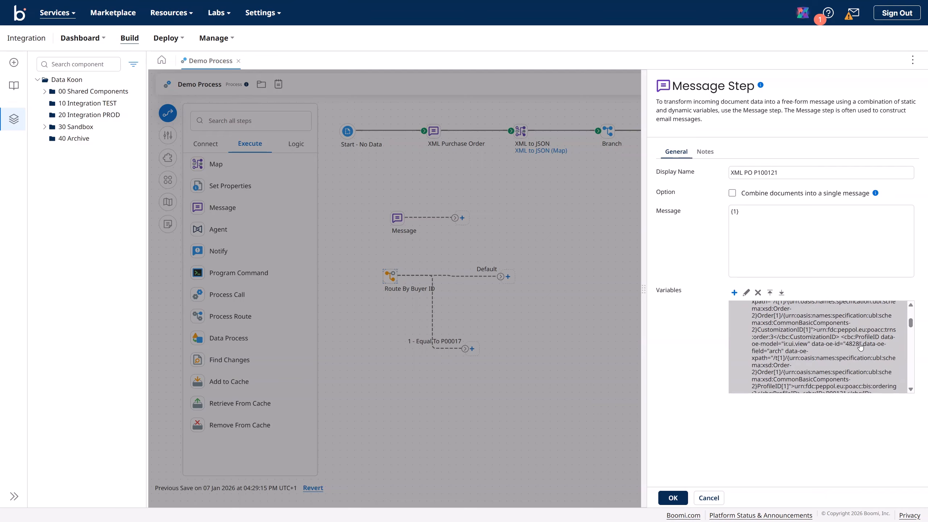
scroll(861, 347, down, 2)
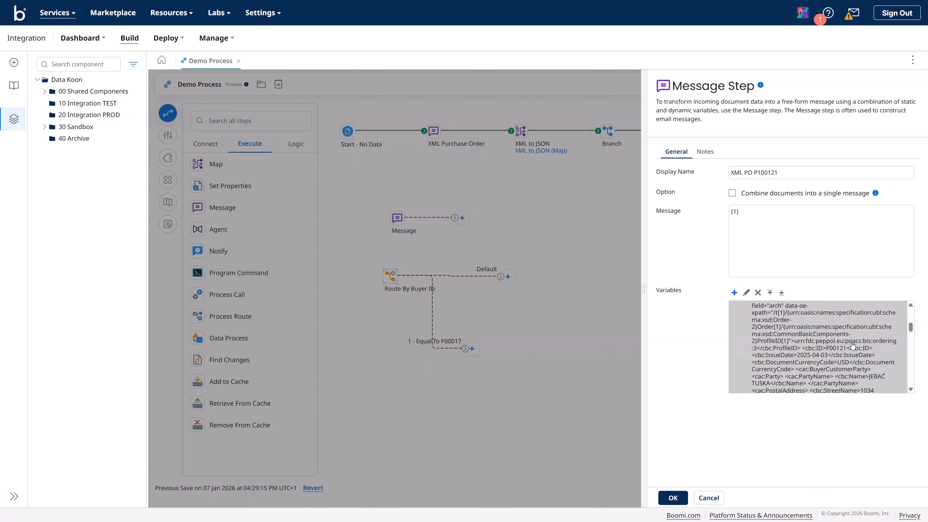
click(673, 497)
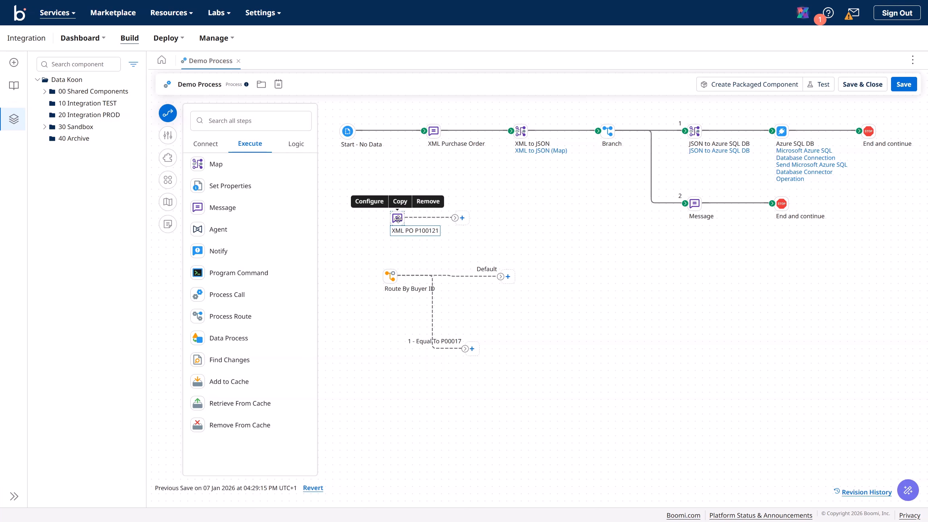
Step: Inspect the XML PO P100121 and XML to JSON step settings without changing them
double_click(398, 218)
drag(776, 173, 689, 178)
key(ctrl+c)
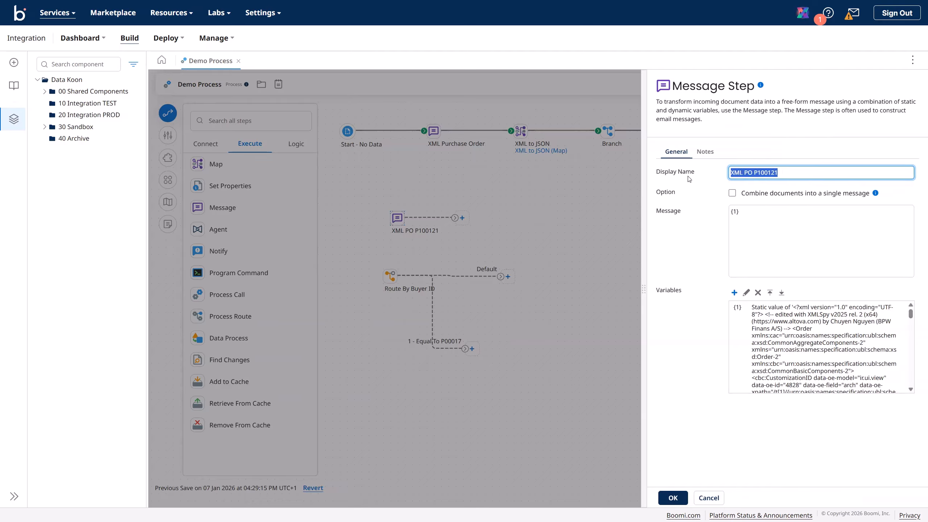
click(709, 498)
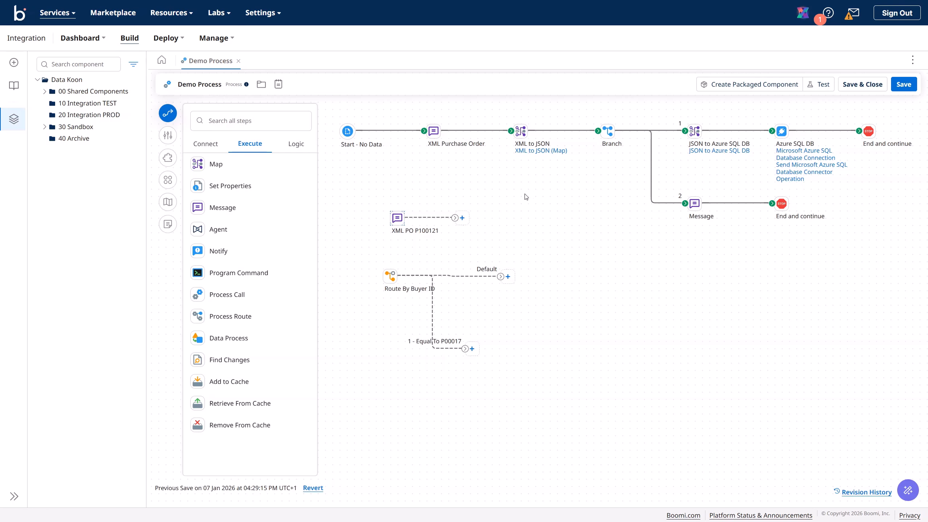
double_click(521, 130)
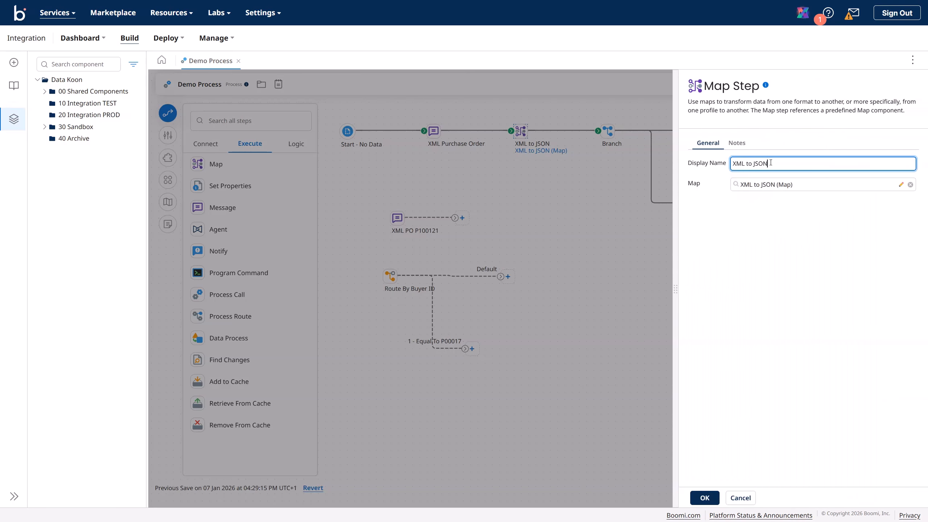
click(741, 498)
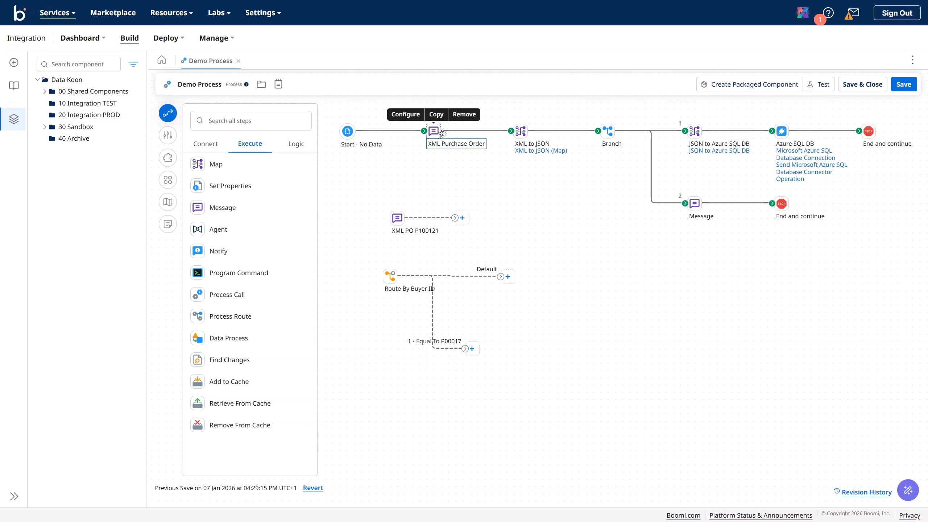
Step: Rename the original Message step to XML PO P100017 and move XML PO P100121 below the route
double_click(443, 133)
key(ctrl+a)
key(ctrl+v)
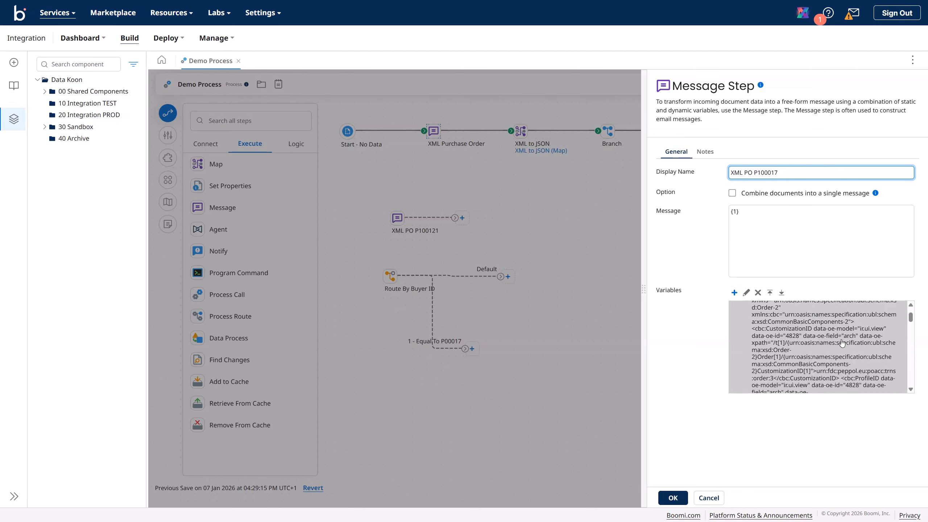
scroll(843, 343, down, 5)
scroll(843, 343, down, 2)
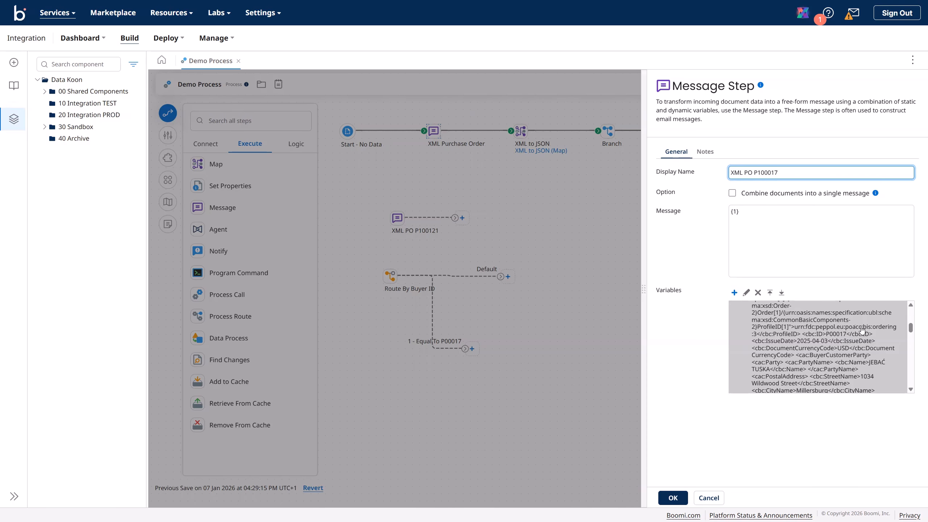
click(672, 498)
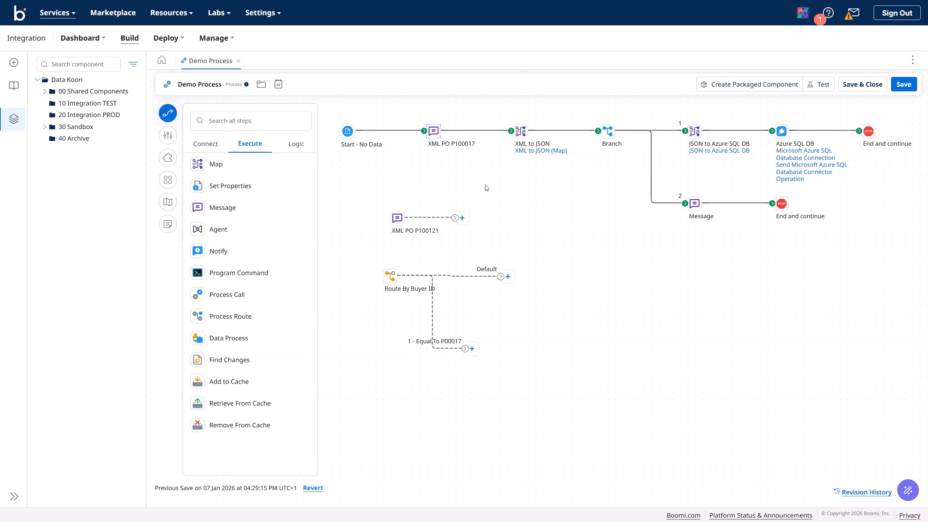
mouse_move(396, 217)
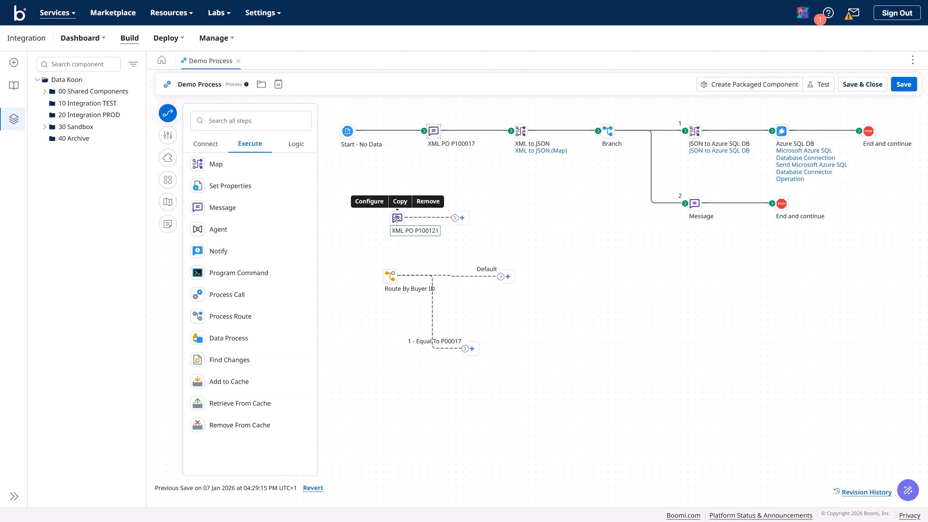
drag(397, 218, 381, 393)
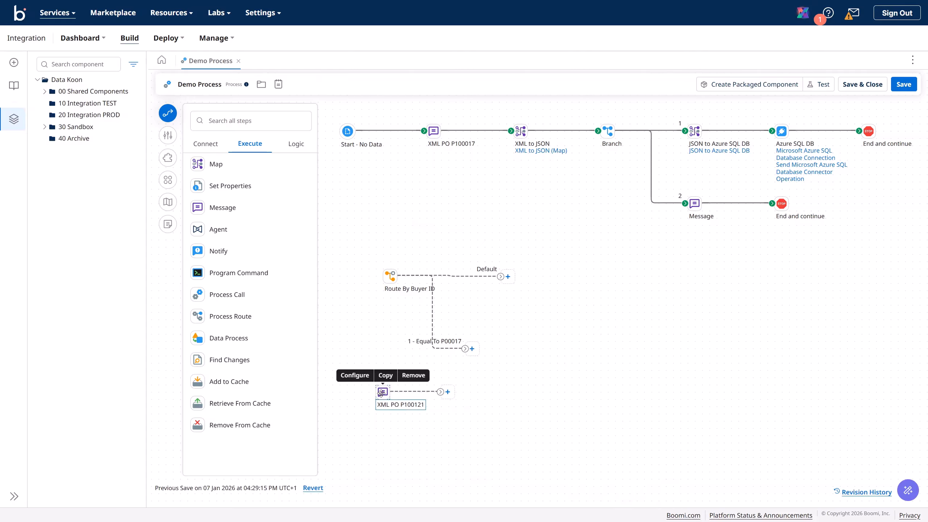
Step: Add route 2 to Route By Buyer ID with comparison Equal To and value P00121
click(390, 279)
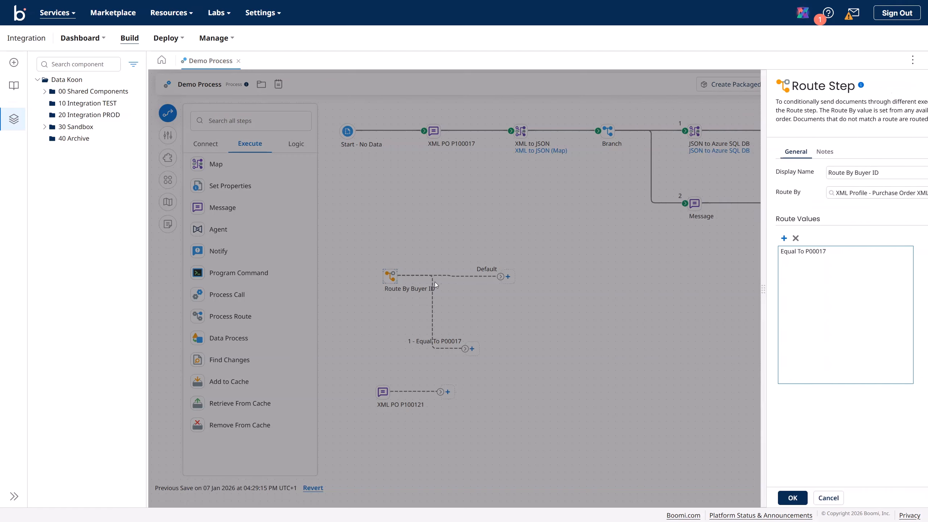
click(642, 238)
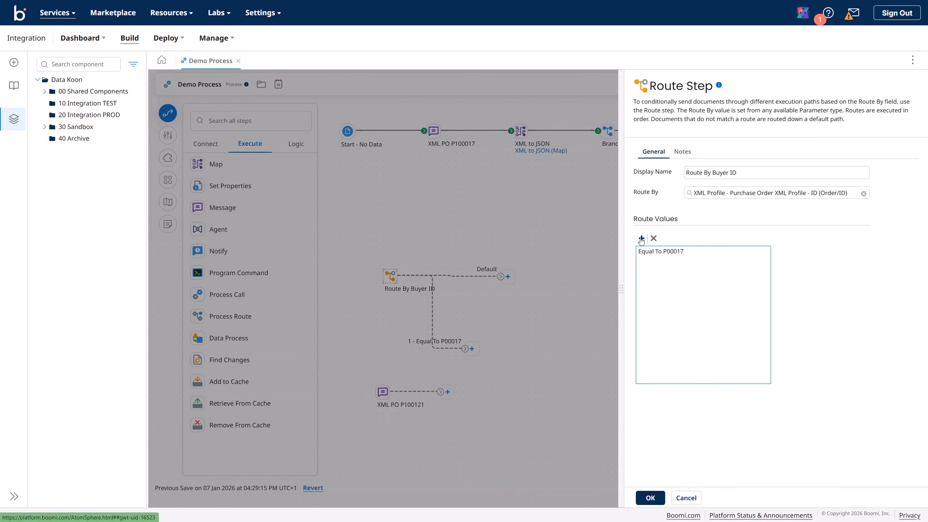
click(653, 261)
click(826, 271)
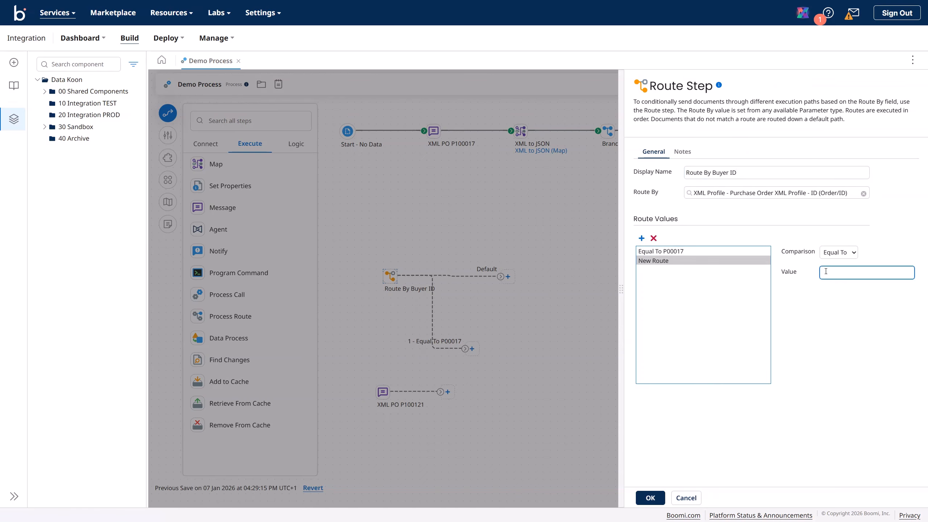
click(858, 272)
text(P00121)
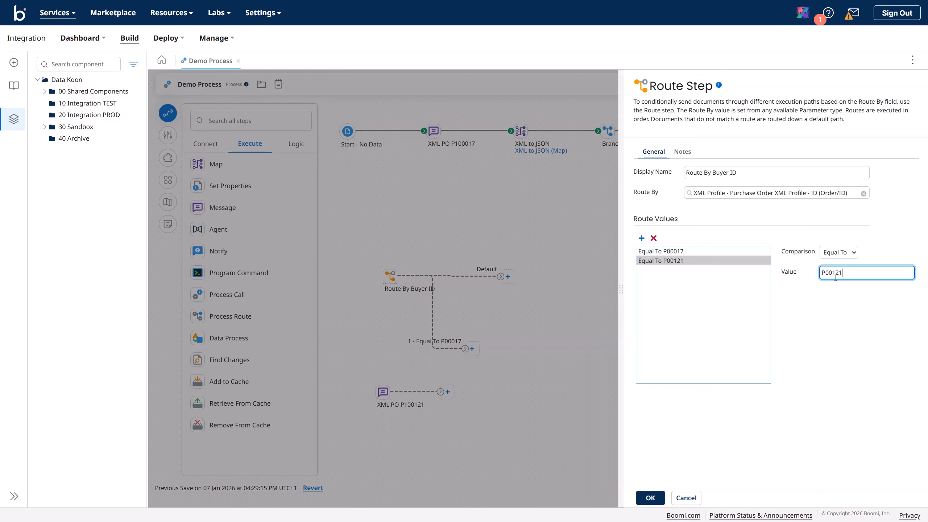
click(653, 498)
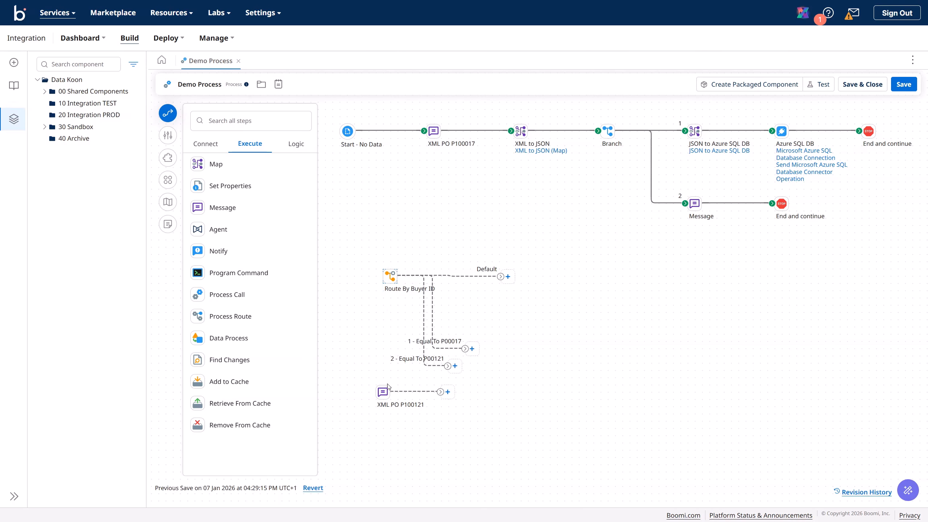
Step: Move XML PO P100121 aside and position Route By Buyer ID under the main flow
drag(382, 393, 362, 231)
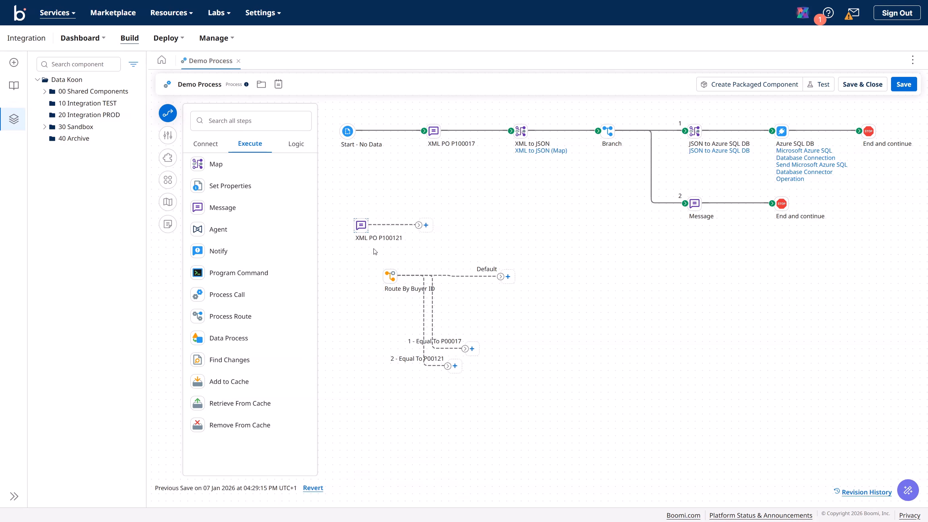
mouse_move(394, 279)
drag(394, 279, 510, 222)
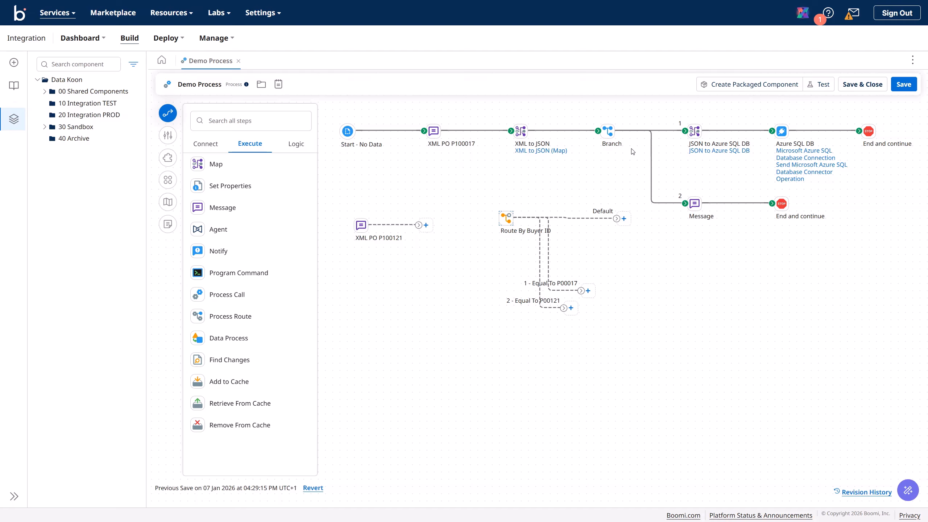
Step: Connect XML PO P100017 into the route, its Default branch to XML to JSON, and lower XML PO P100121
mouse_move(531, 156)
click(478, 131)
drag(478, 131, 500, 221)
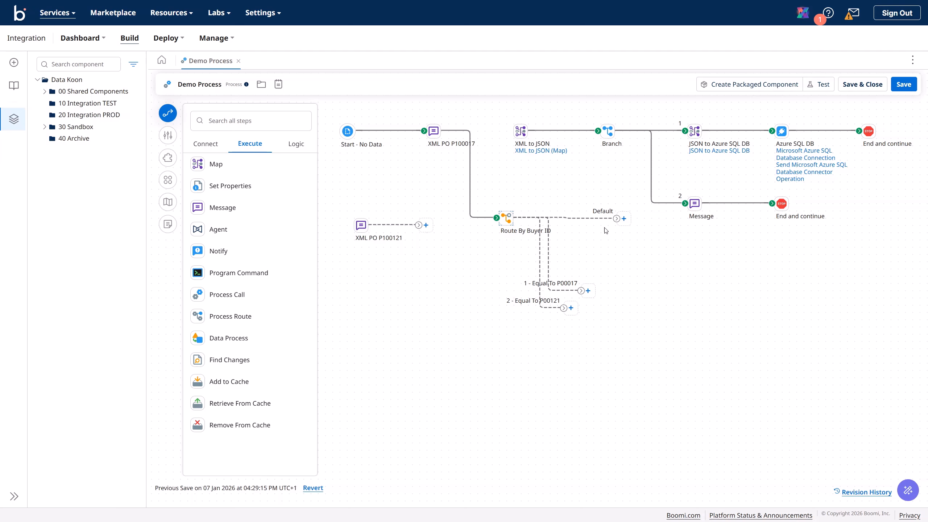
drag(617, 218, 520, 132)
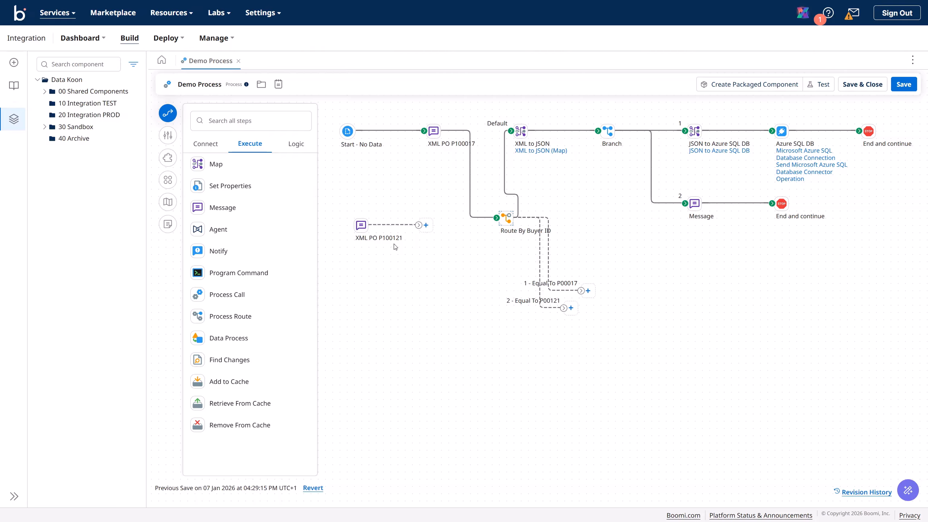
drag(361, 231, 390, 374)
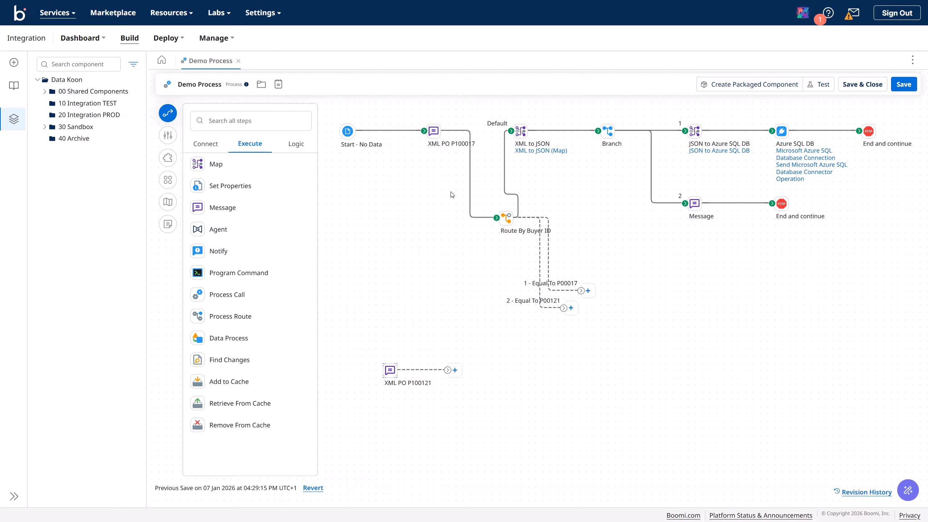
Step: Add two Stop steps and end route 1 (P00017) and route 2 (P00121) at them
click(296, 147)
drag(227, 273, 629, 277)
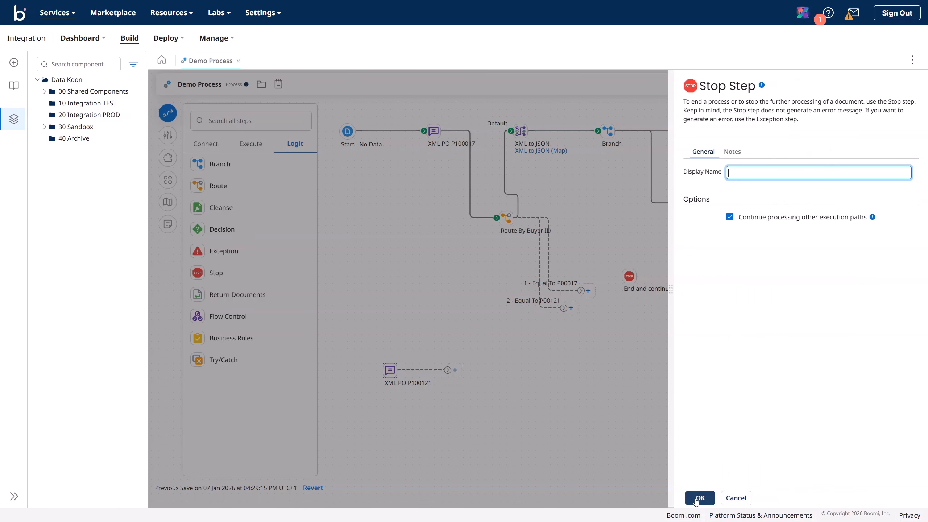
click(699, 499)
drag(212, 274, 674, 396)
click(699, 499)
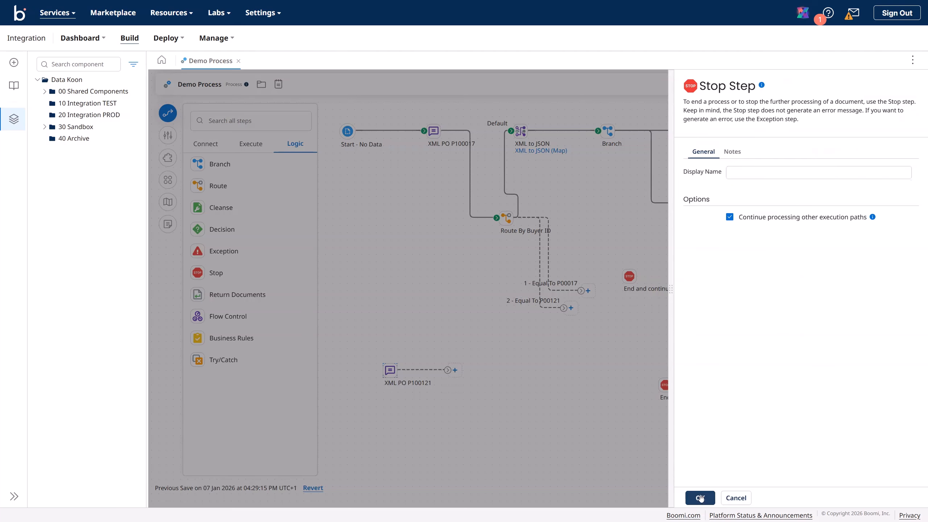
drag(582, 291, 629, 276)
drag(563, 308, 666, 390)
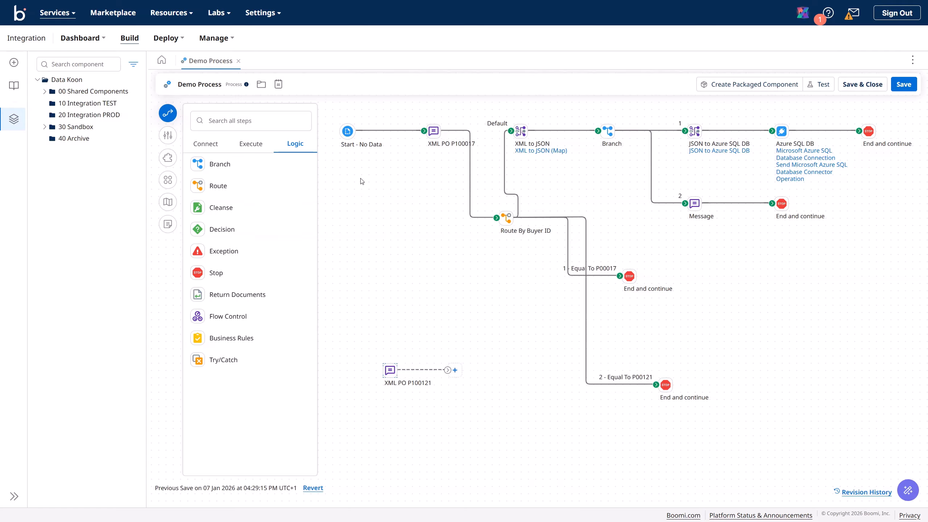
Step: Auto-arrange the diagram and save Demo Process
click(168, 180)
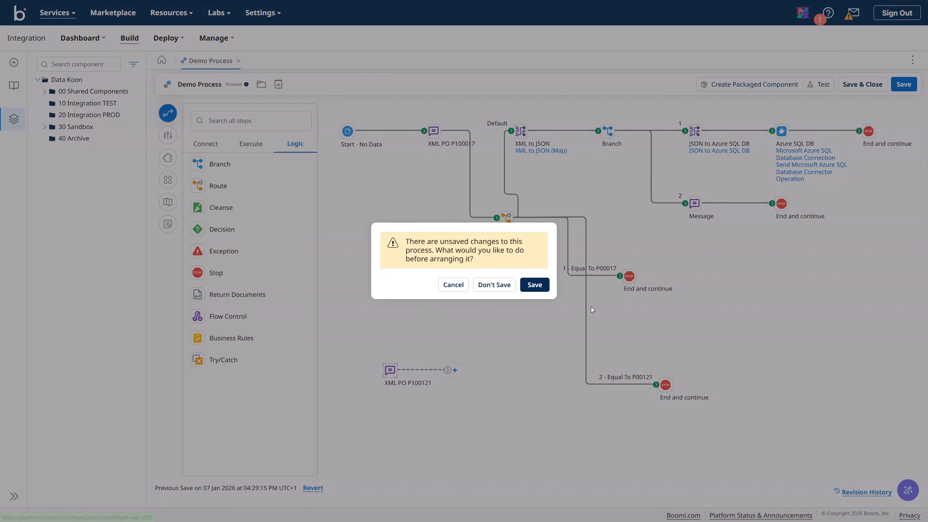
click(544, 286)
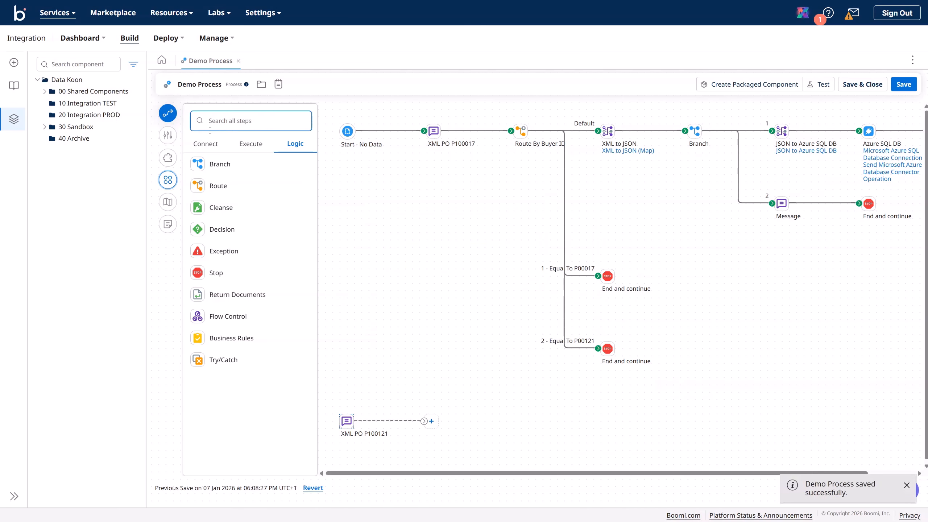
click(167, 118)
click(167, 117)
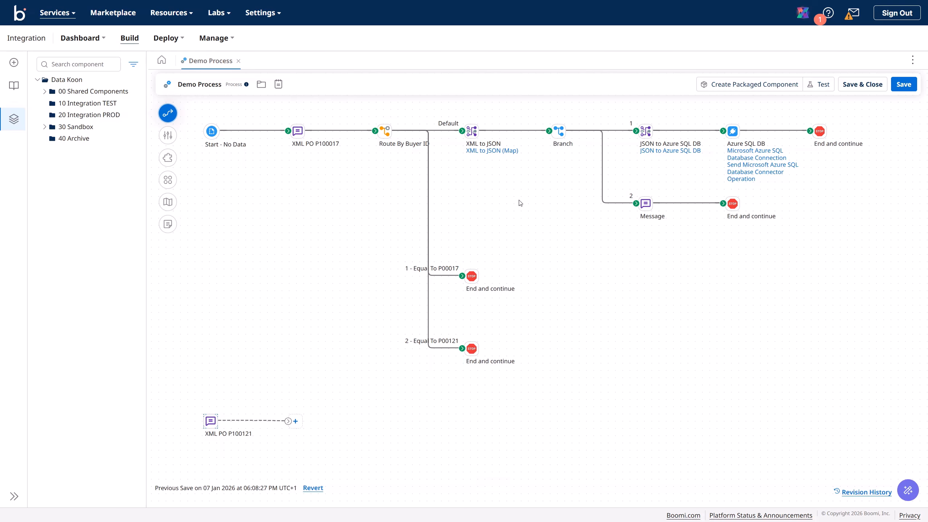
click(903, 85)
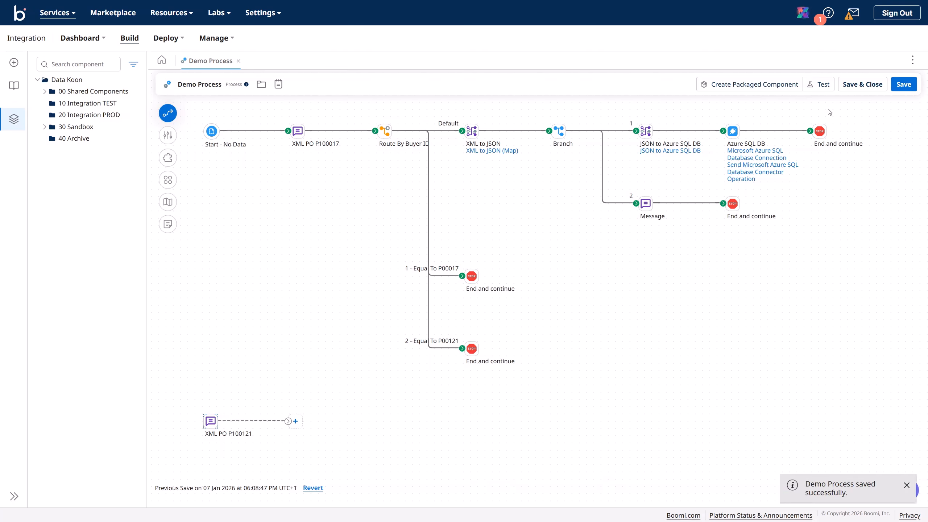
Step: Test-run Demo Process and open the document that reached the P00017 stop
click(821, 84)
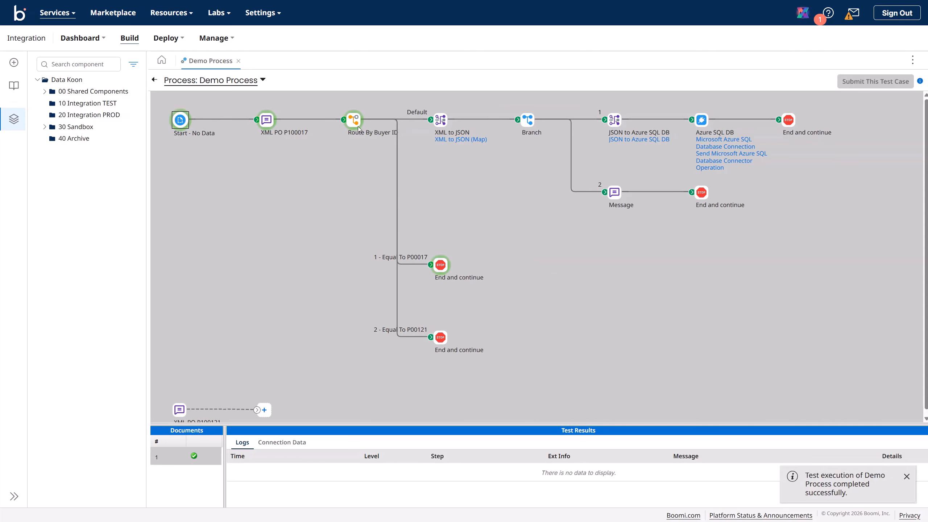
click(441, 266)
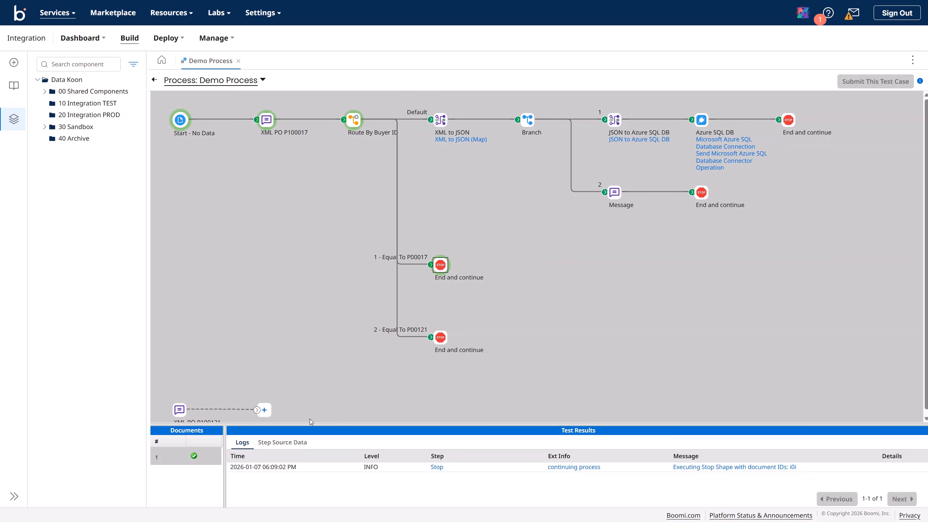
click(283, 442)
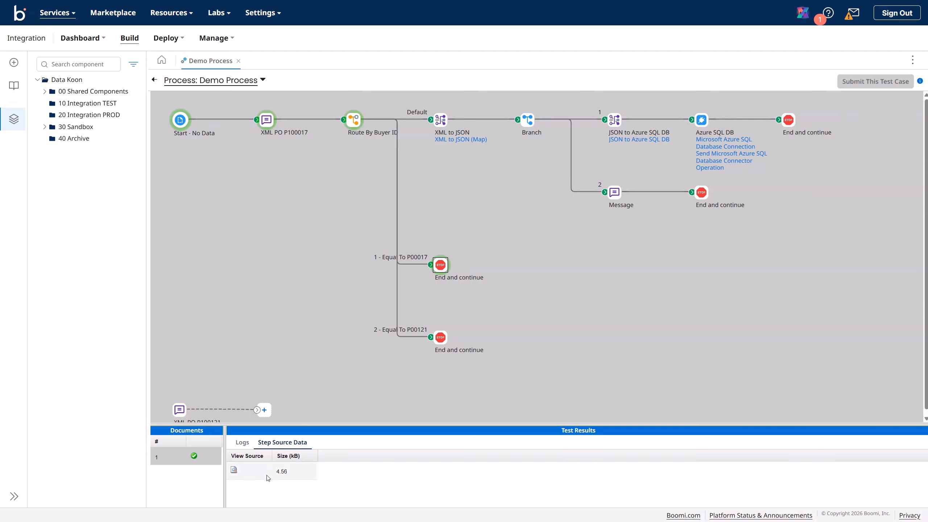
click(234, 470)
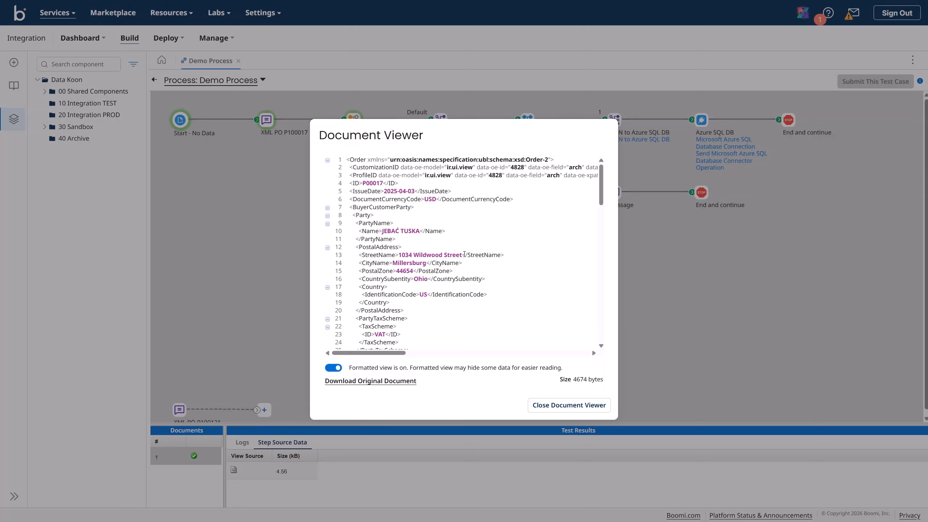
Step: Review the document's XML, highlight order ID P00017, and close the Document Viewer
scroll(446, 256, down, 5)
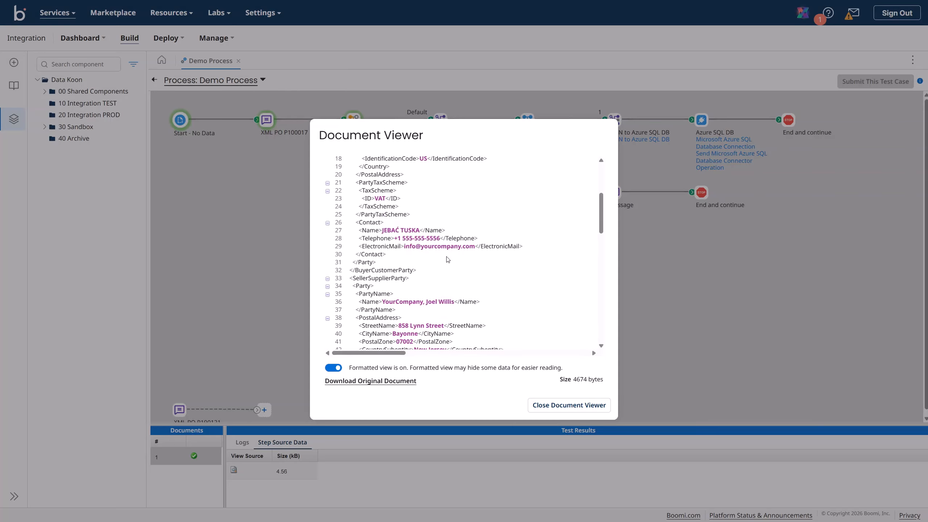
scroll(449, 259, down, 2)
scroll(447, 256, down, 2)
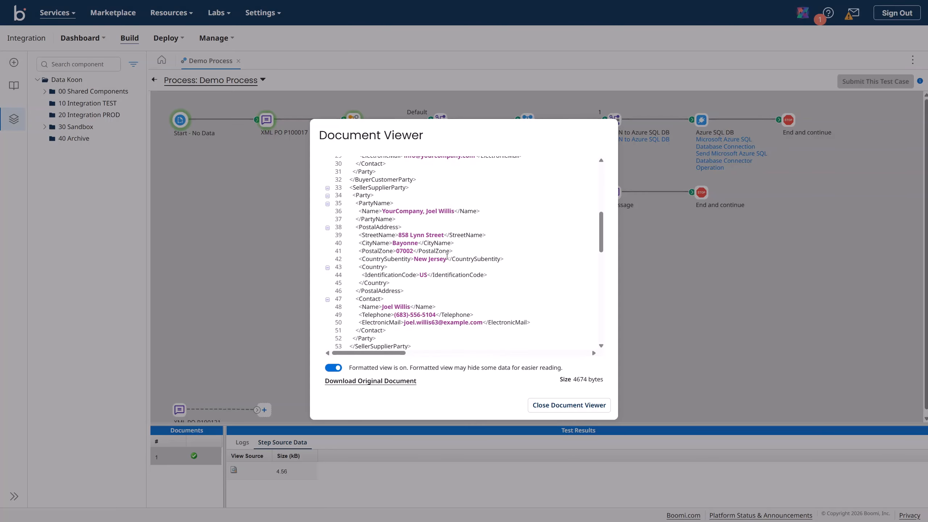
scroll(447, 257, down, 6)
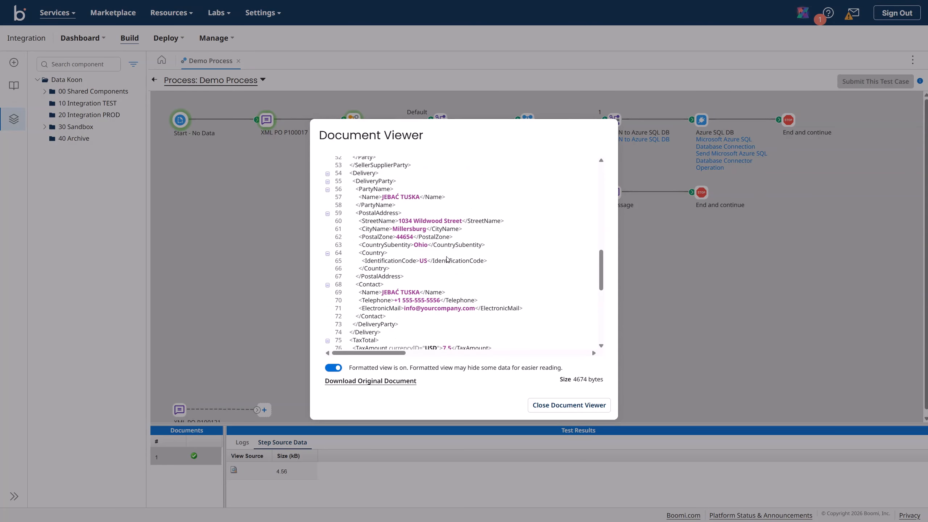
scroll(448, 259, down, 2)
scroll(448, 259, down, 7)
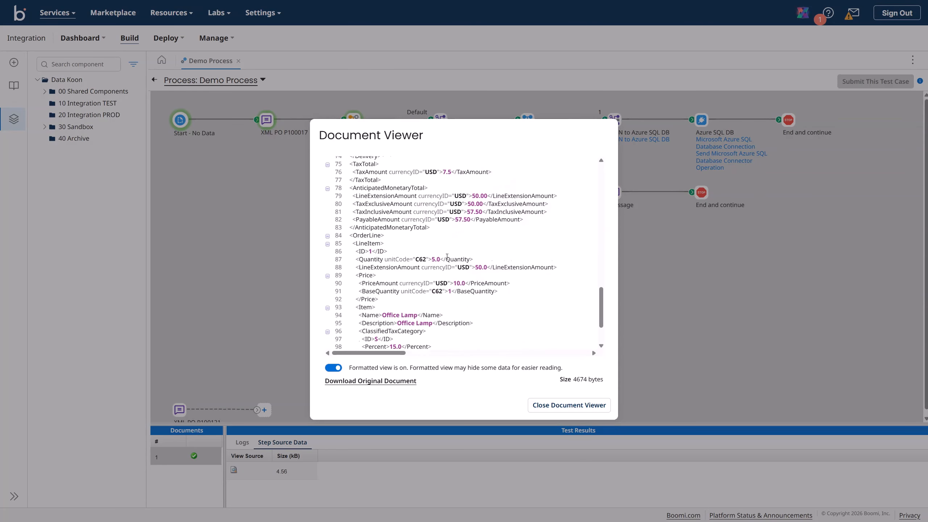
scroll(447, 257, down, 3)
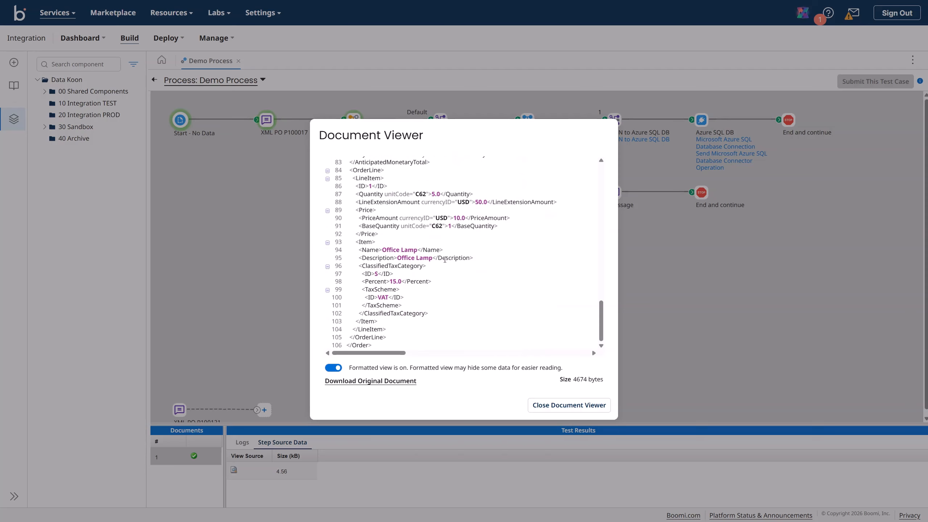
scroll(445, 260, up, 20)
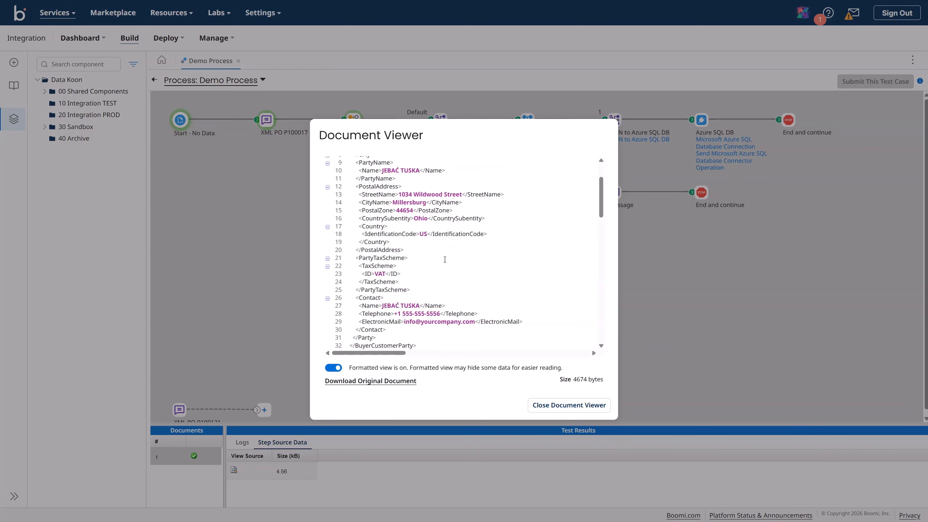
scroll(445, 262, down, 4)
scroll(445, 262, up, 6)
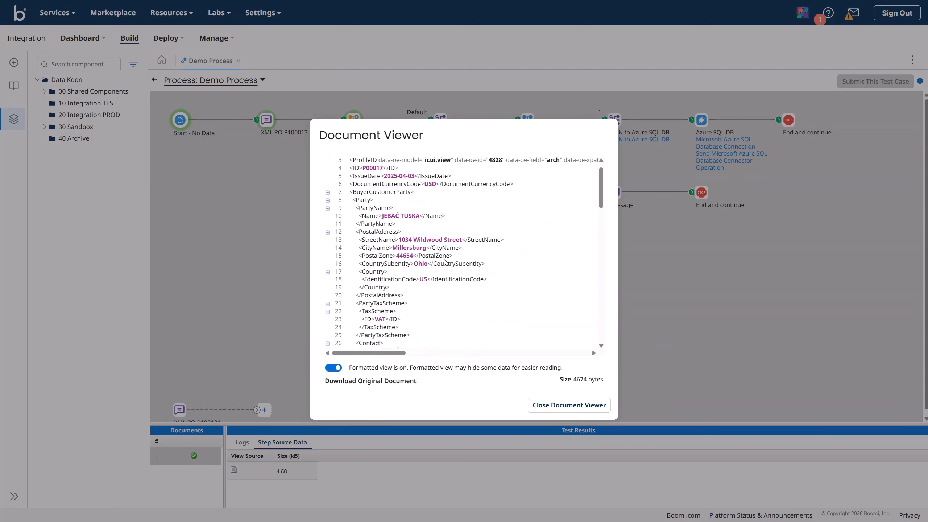
scroll(445, 260, up, 1)
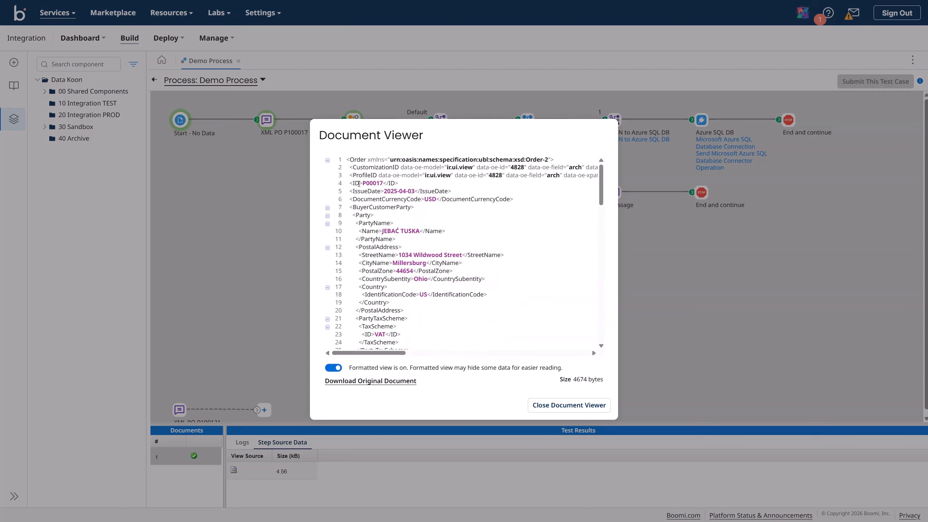
drag(362, 182, 386, 183)
click(551, 406)
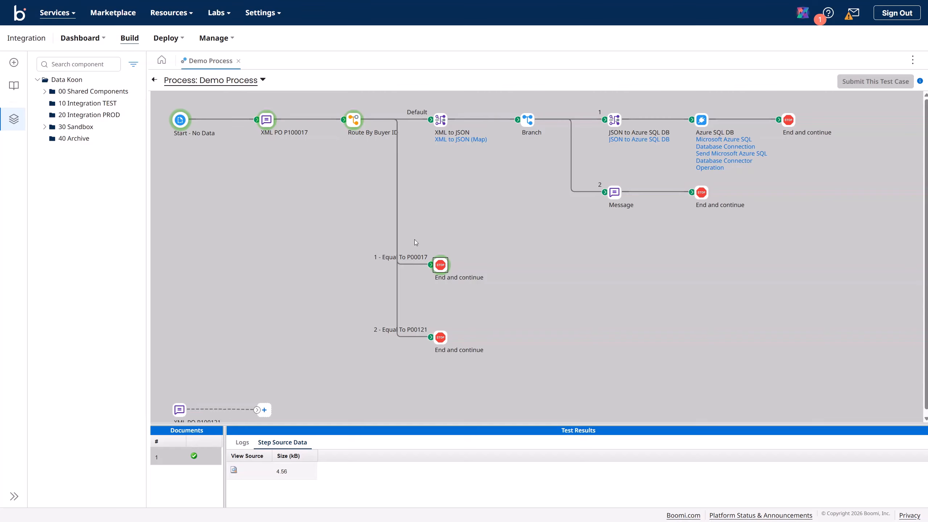
Step: Leave test mode and wire Start → XML PO P100121 → Route By Buyer ID, removing XML PO P100017
click(154, 82)
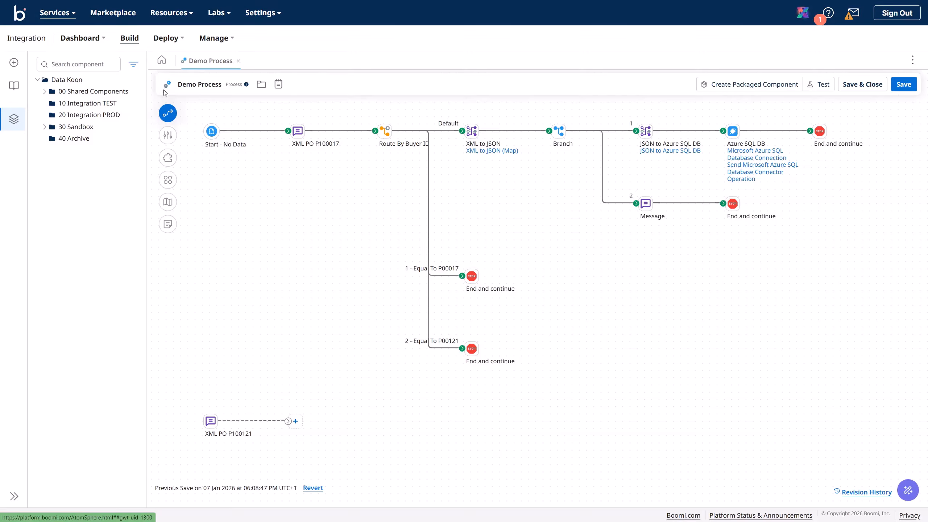
click(266, 130)
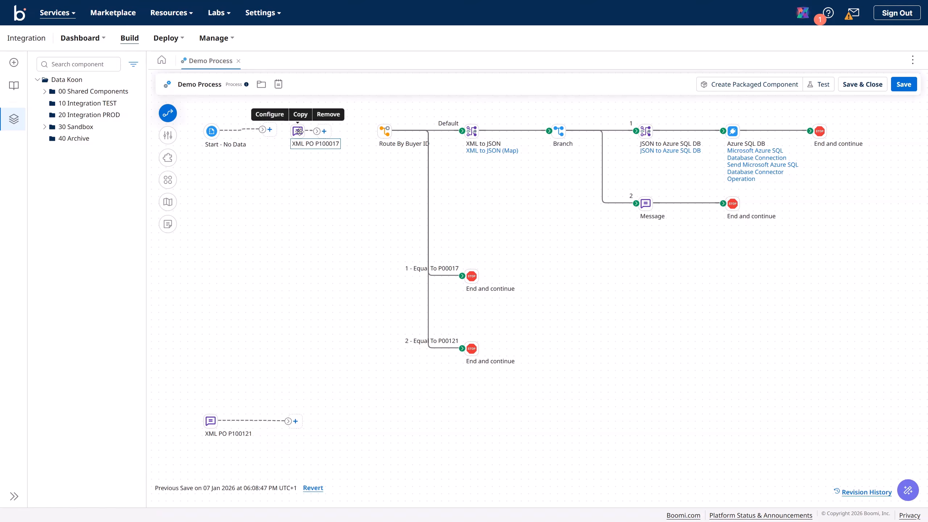
drag(298, 131, 210, 298)
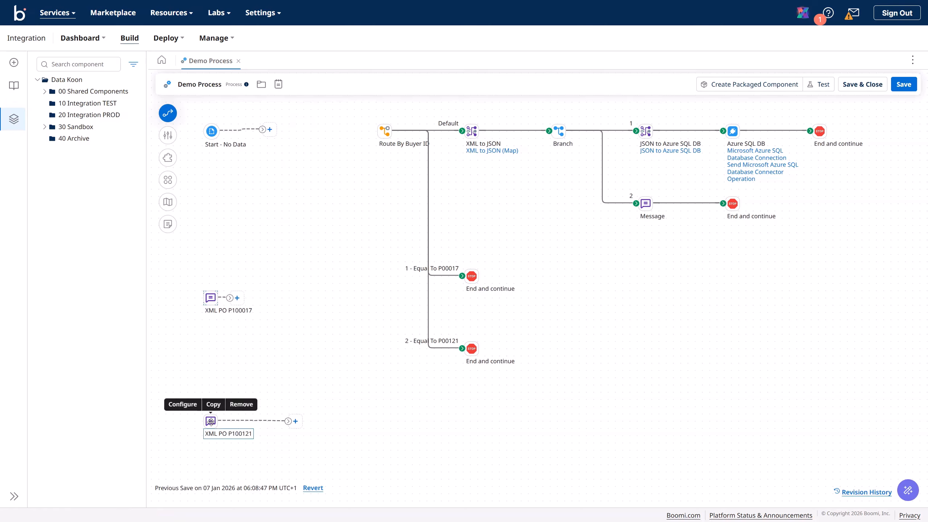
drag(211, 421, 296, 158)
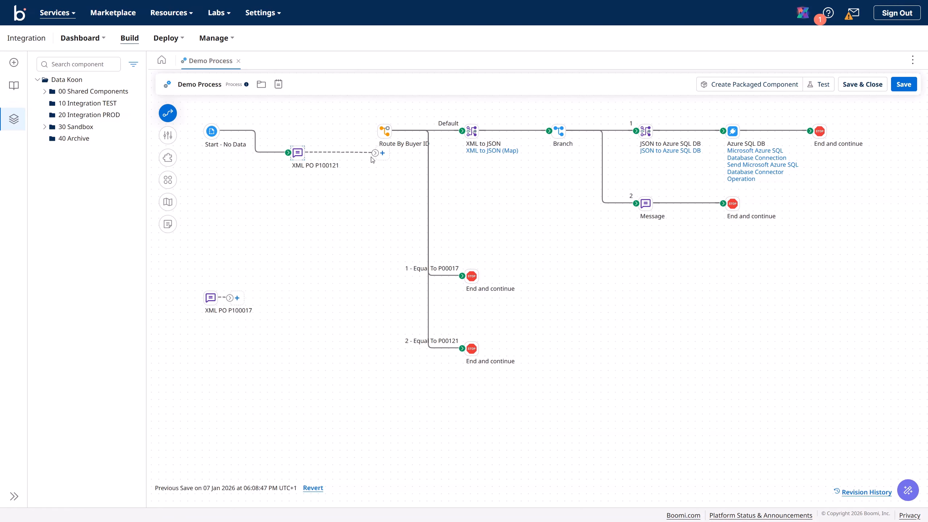
drag(375, 153, 384, 131)
Step: Auto-arrange the diagram and save Demo Process
click(175, 181)
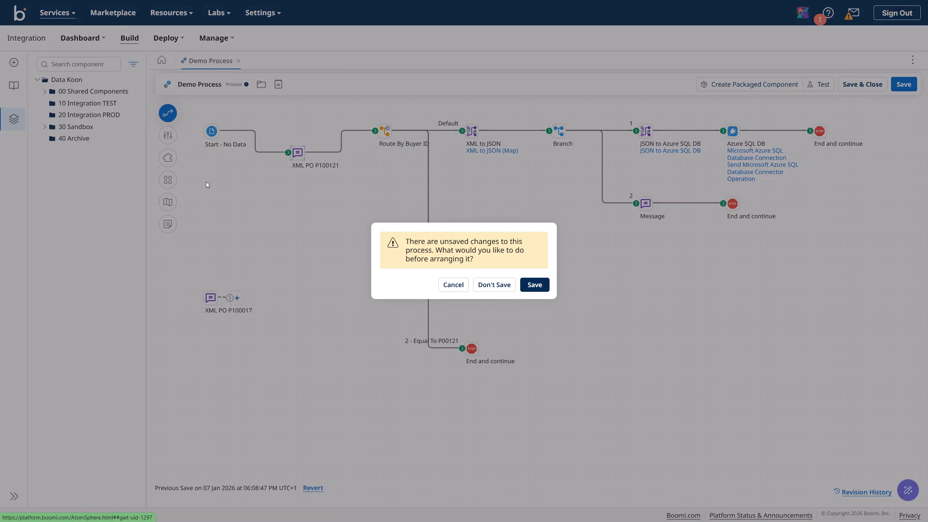
click(535, 285)
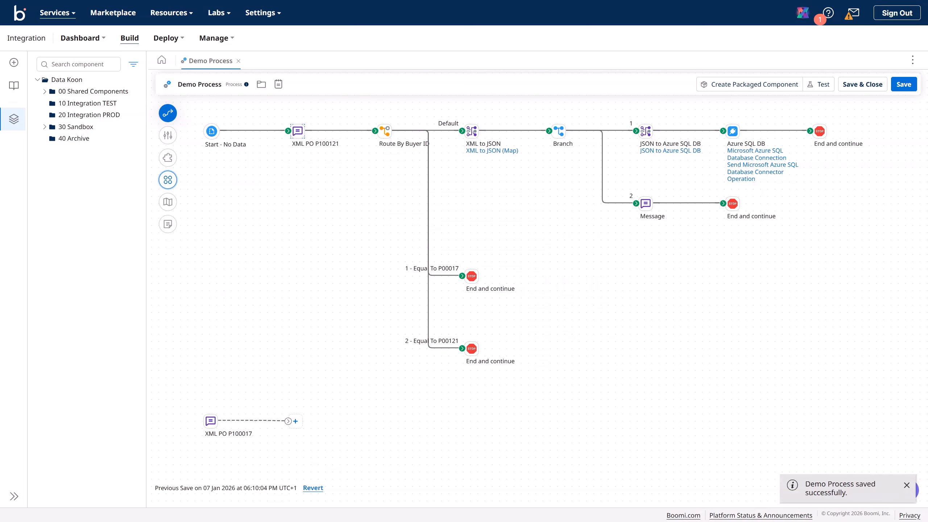
click(906, 87)
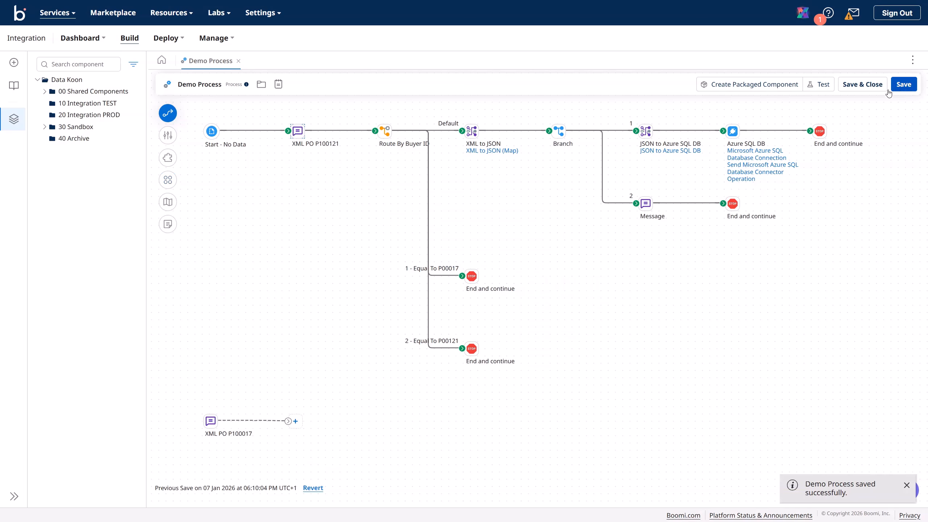
Step: Test-run Demo Process on Data Koon TEST and confirm order P00121 reached the route-2 stop
click(823, 87)
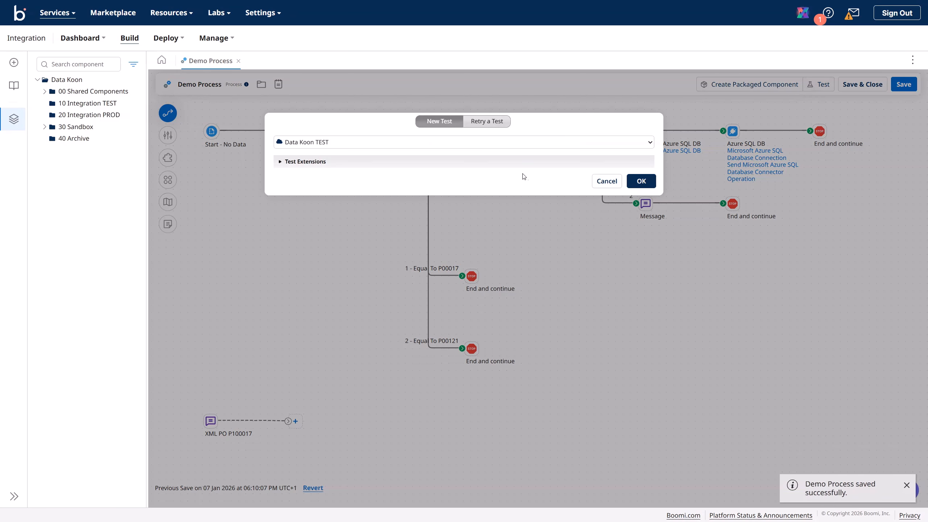
click(638, 188)
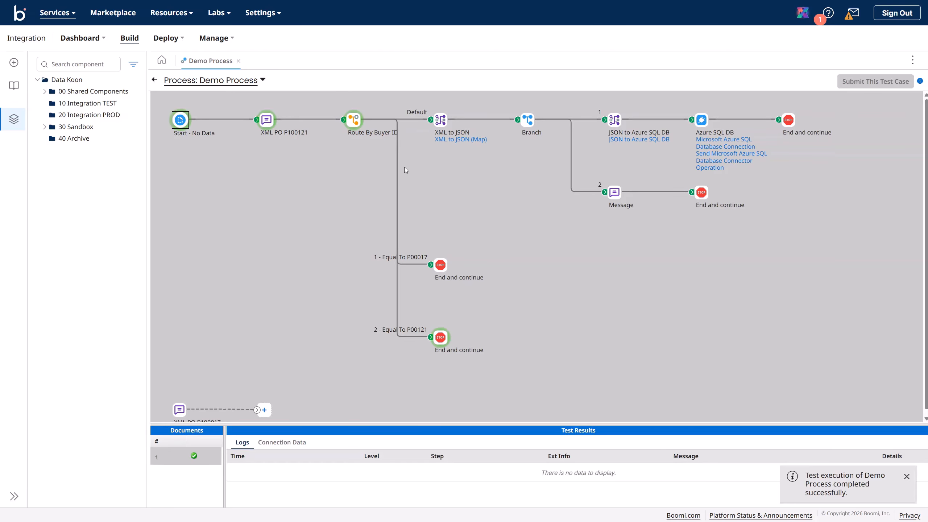
click(436, 339)
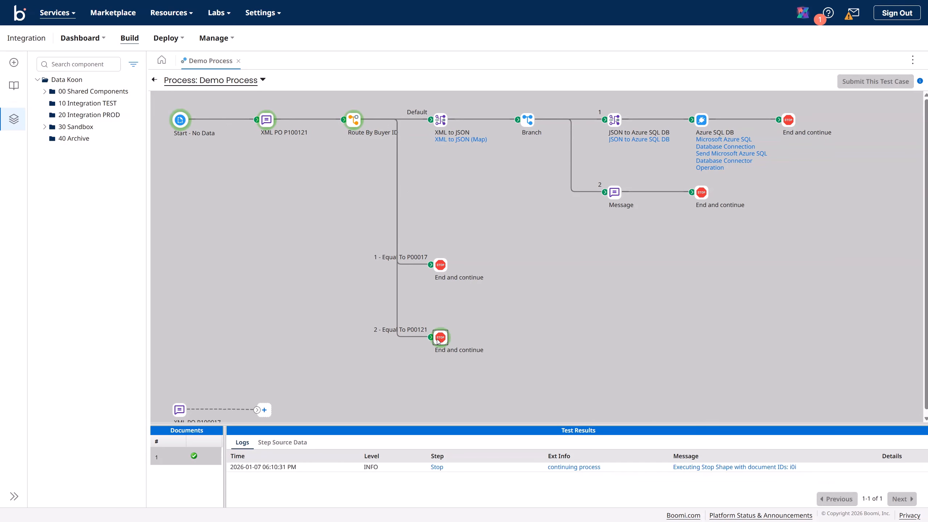
click(282, 442)
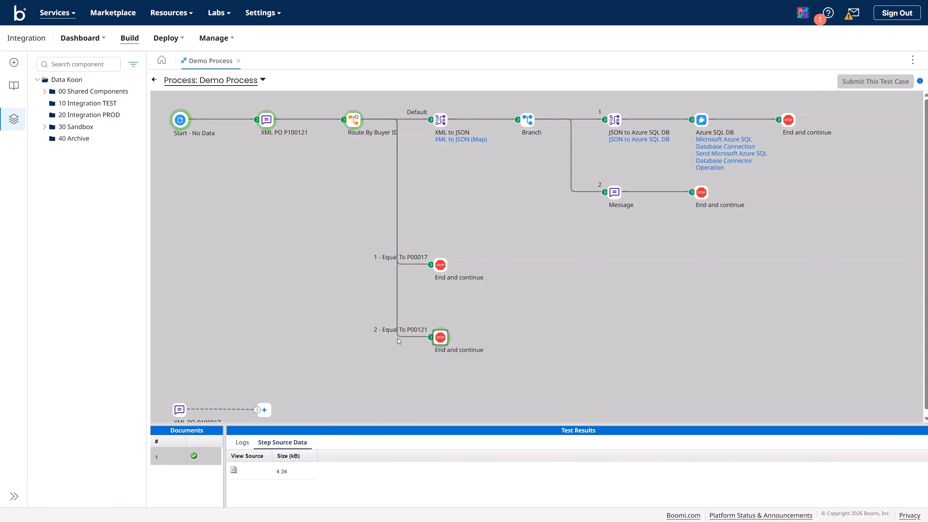
click(234, 471)
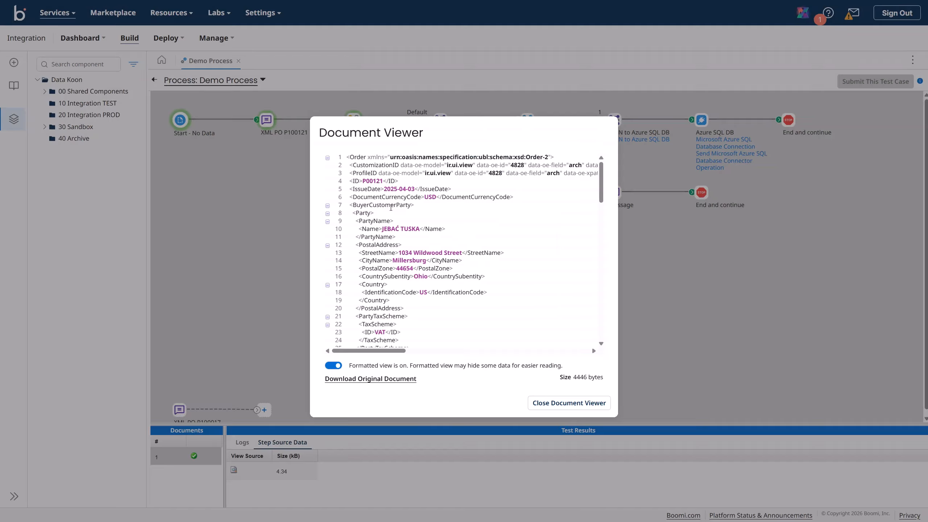
drag(383, 181, 363, 181)
click(542, 407)
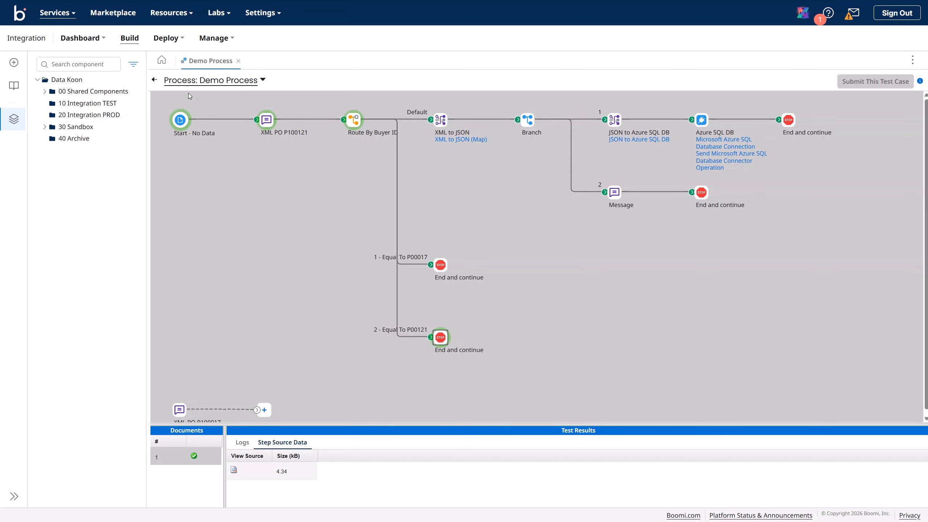
click(154, 80)
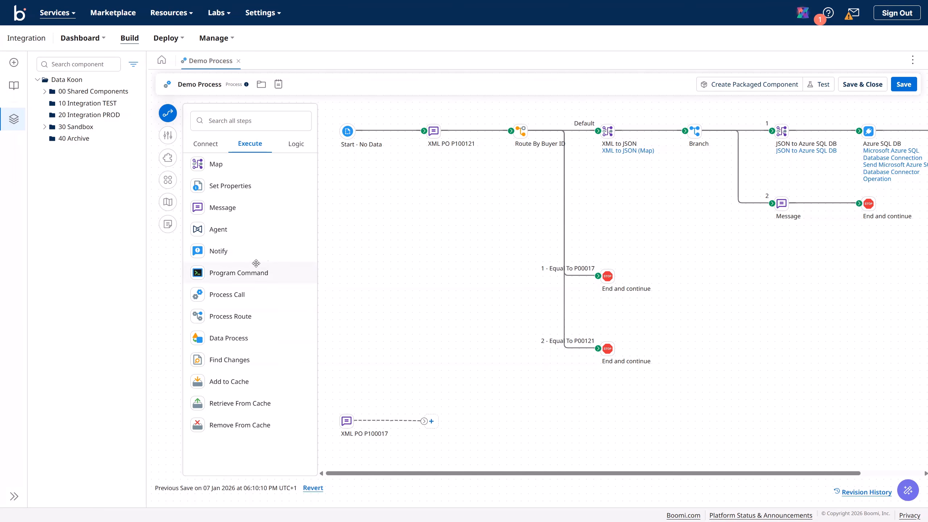
Step: Drop a Notify step onto the Demo Process canvas and read its description
drag(210, 252, 705, 305)
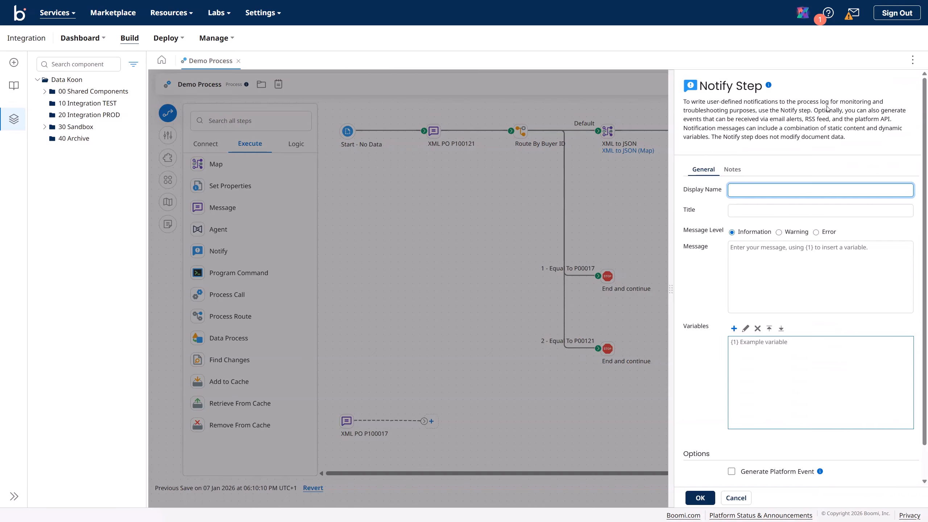
drag(799, 102, 884, 102)
drag(733, 110, 737, 111)
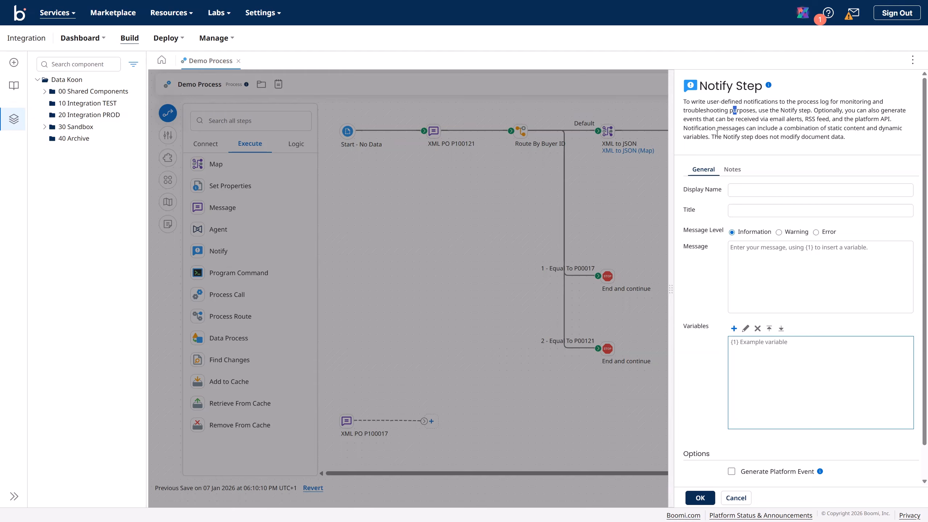
drag(714, 138, 847, 139)
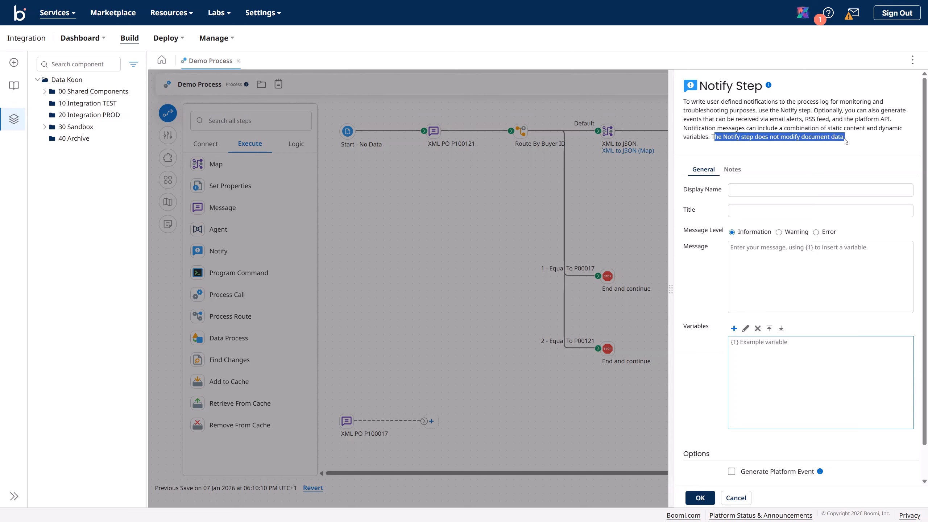
click(789, 128)
Step: Check the Notes section and leave the message level at Information
click(729, 172)
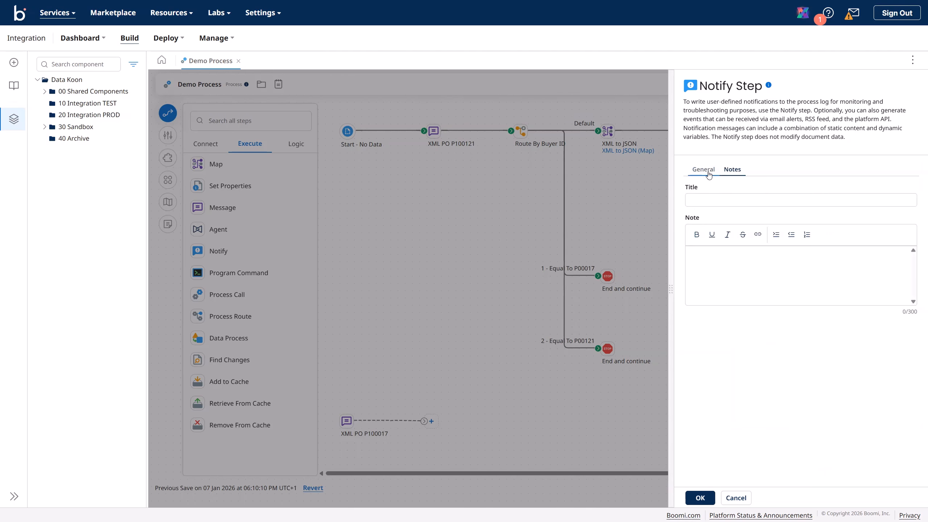
click(714, 175)
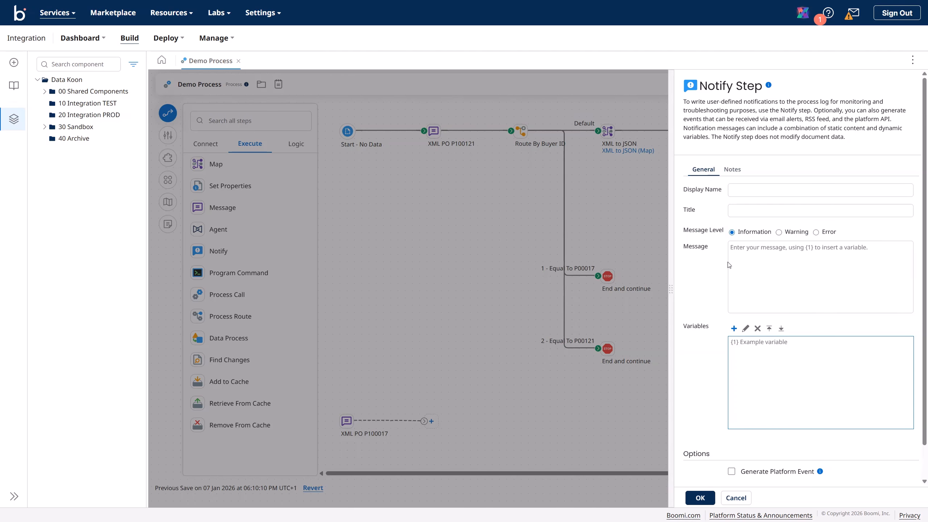
click(786, 234)
click(816, 234)
click(733, 233)
click(744, 249)
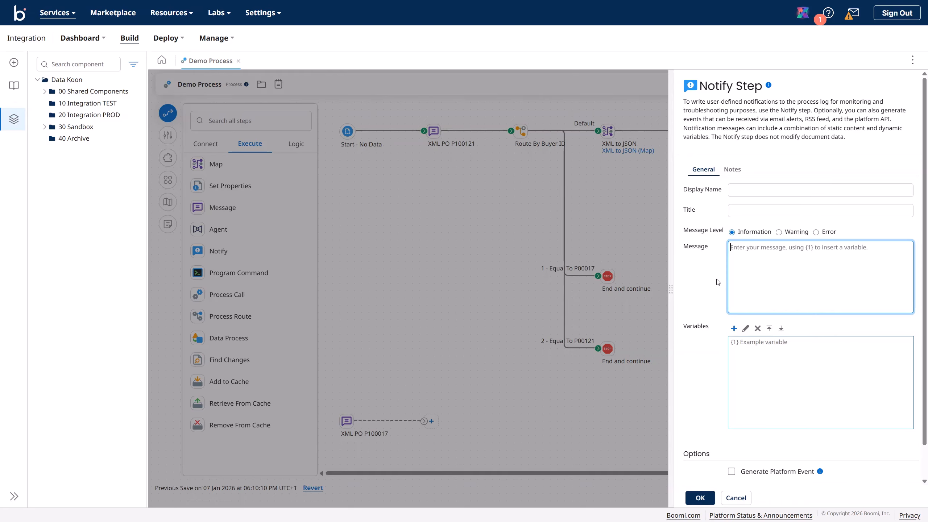
Step: Enter 'Log Buyer ID' as the display name and 'Buyer ID = {1}' as the message
click(736, 192)
click(736, 192)
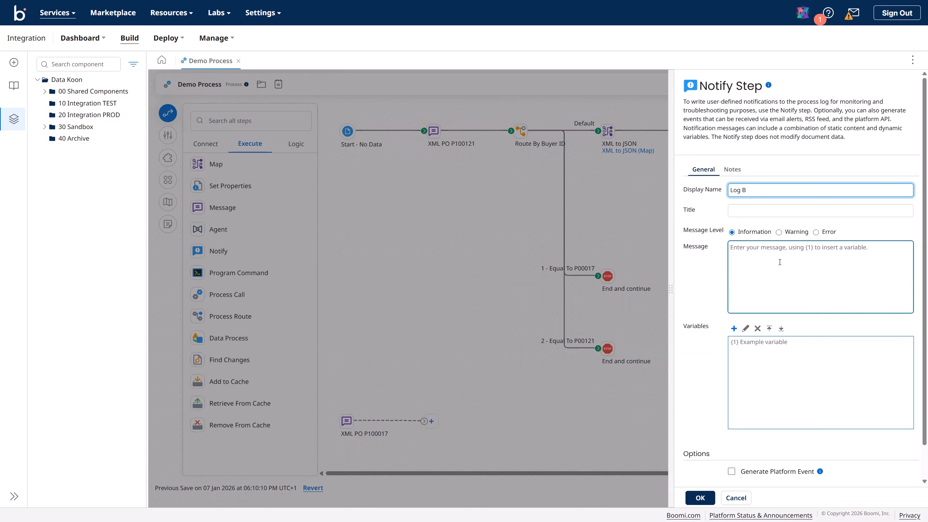
text(Log Buyer ID)
click(767, 254)
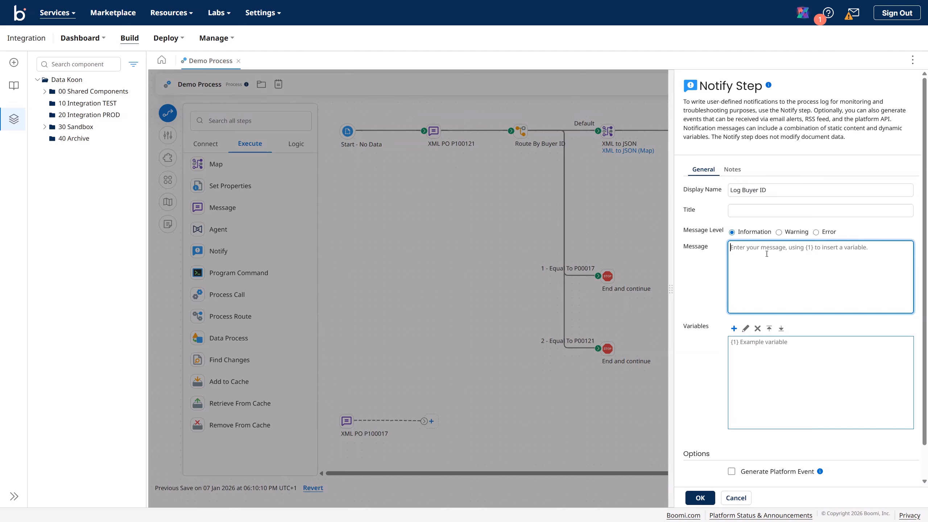
text(Buyer ID = {1)
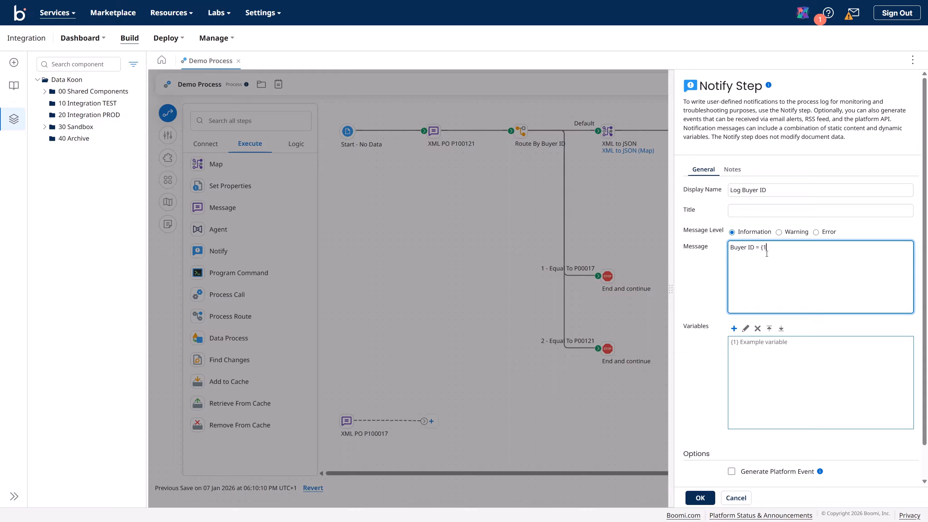
Step: Create message variable {1} as a Profile Element from the JSON Purchase Order JSON Profile
click(734, 328)
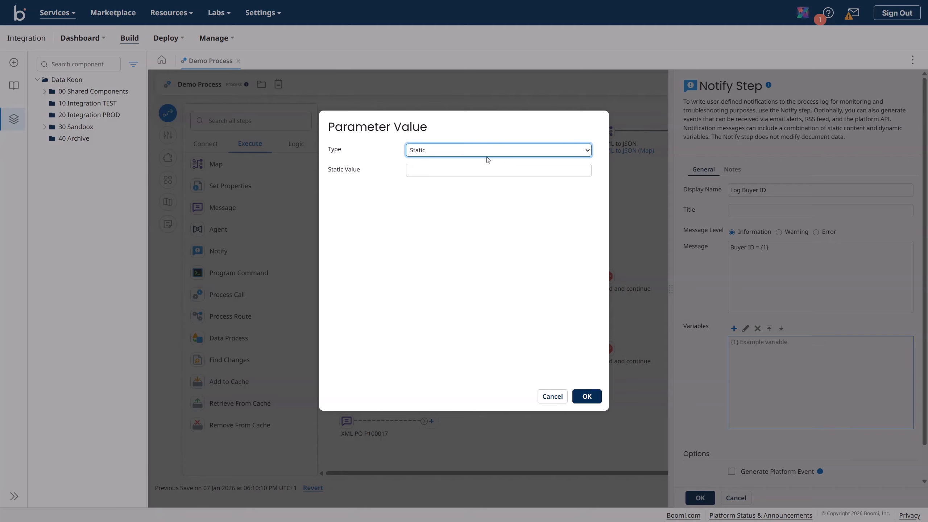
click(487, 156)
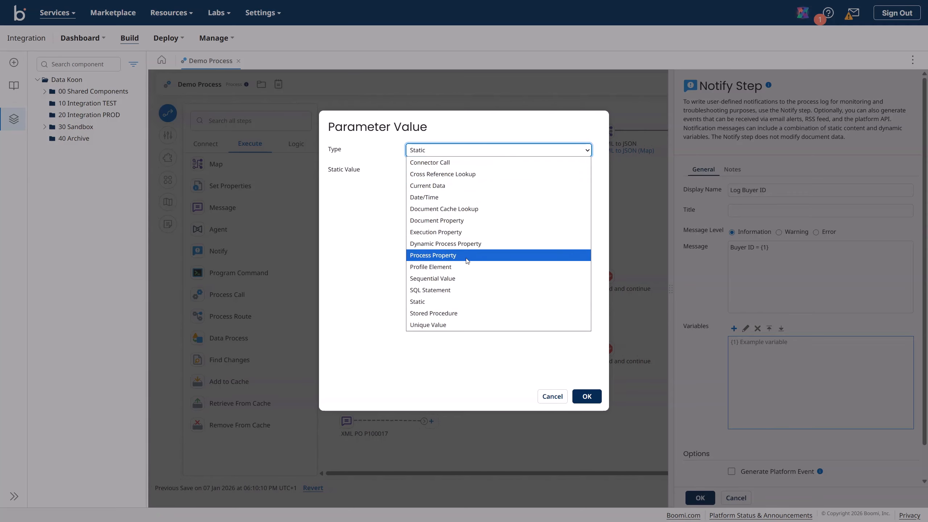
click(457, 266)
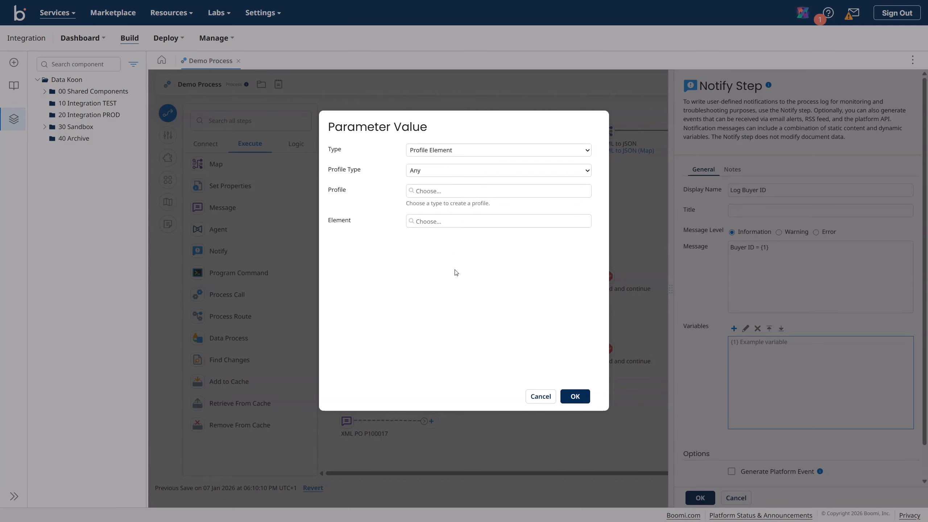
click(432, 171)
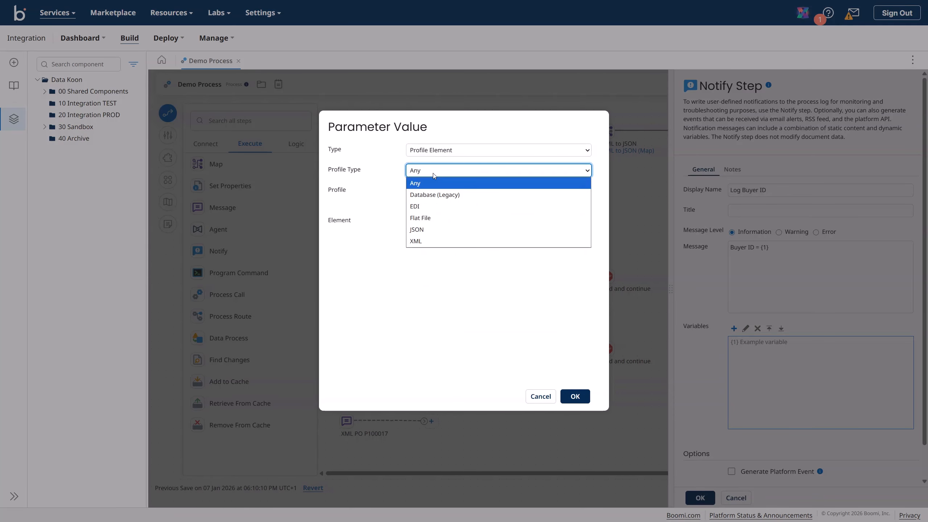
click(430, 229)
click(431, 196)
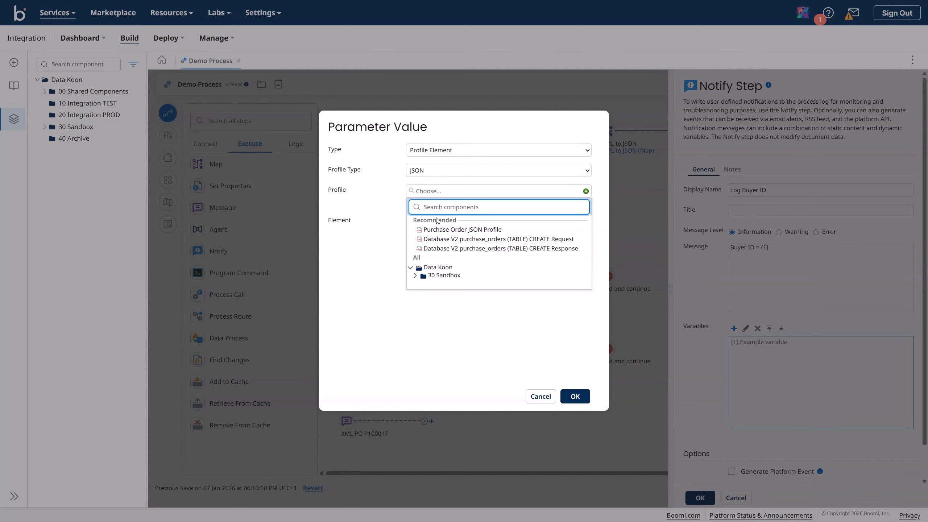
click(446, 230)
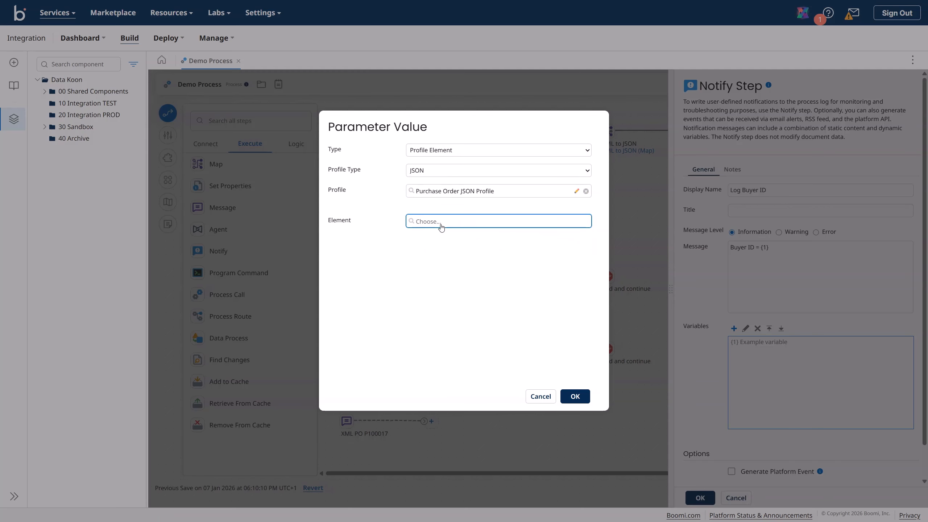
Step: Pick purchaseOrder > buyer > buyerId as the element and add the variable
click(441, 225)
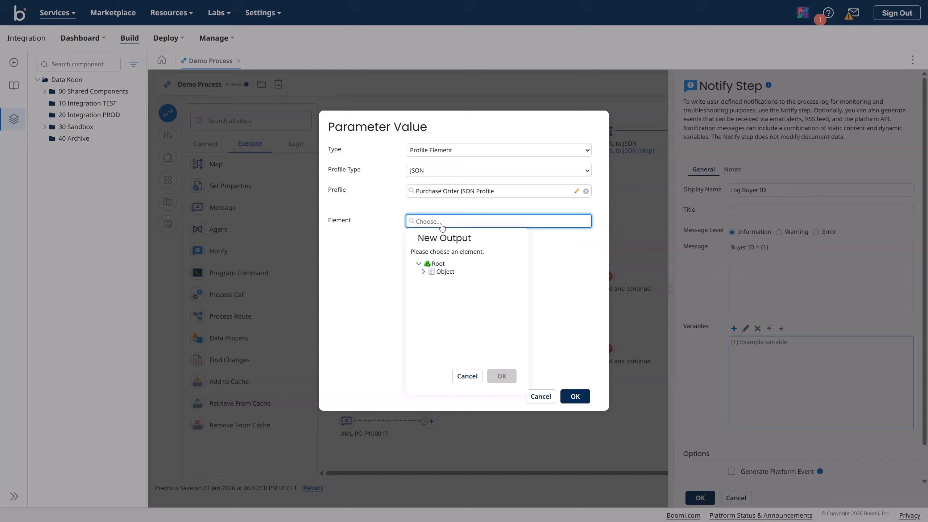
click(424, 271)
click(428, 280)
click(433, 288)
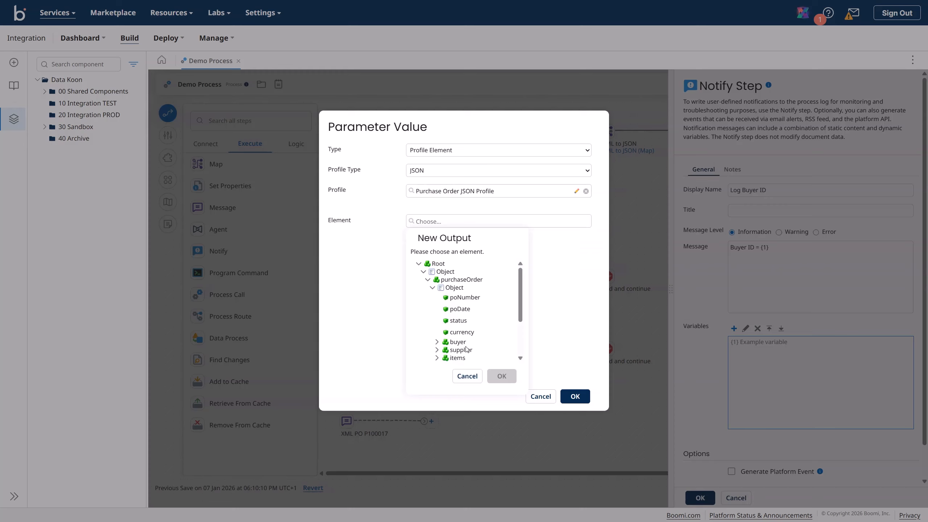
scroll(467, 350, down, 2)
click(437, 297)
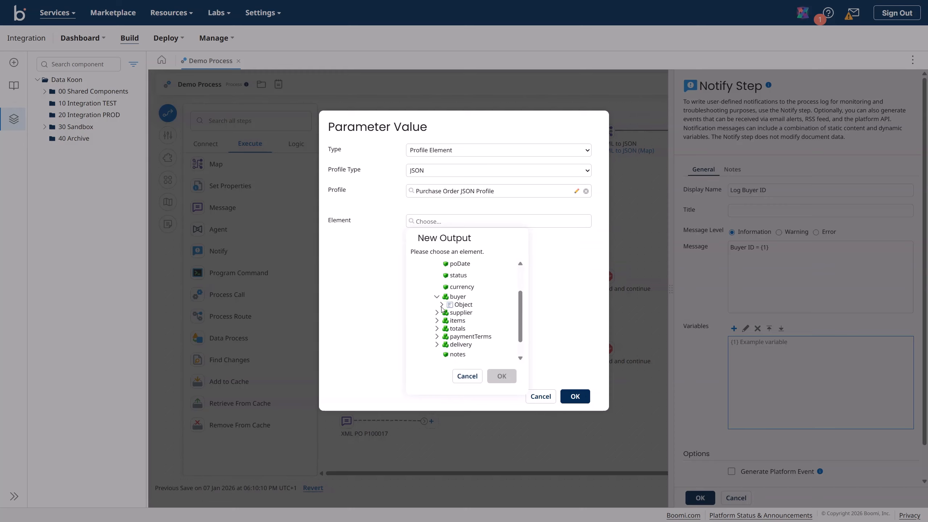
click(442, 305)
click(470, 327)
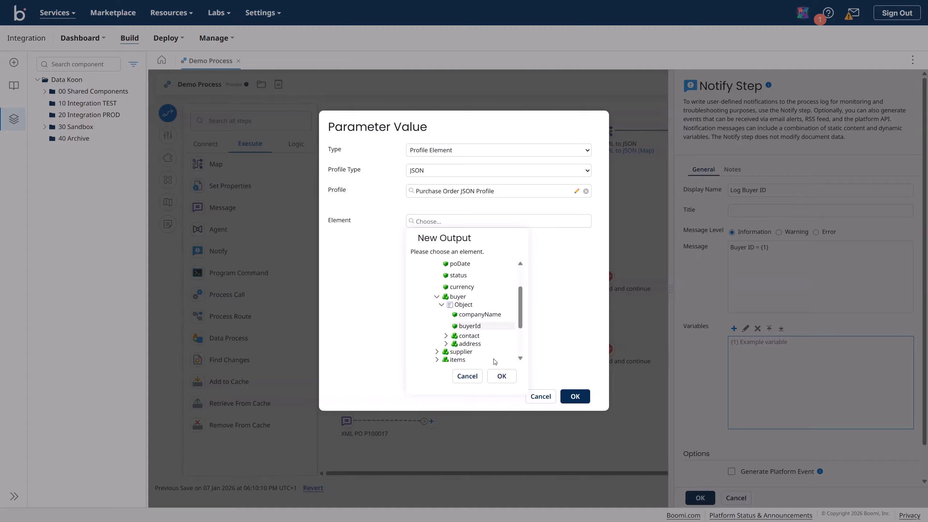
click(502, 376)
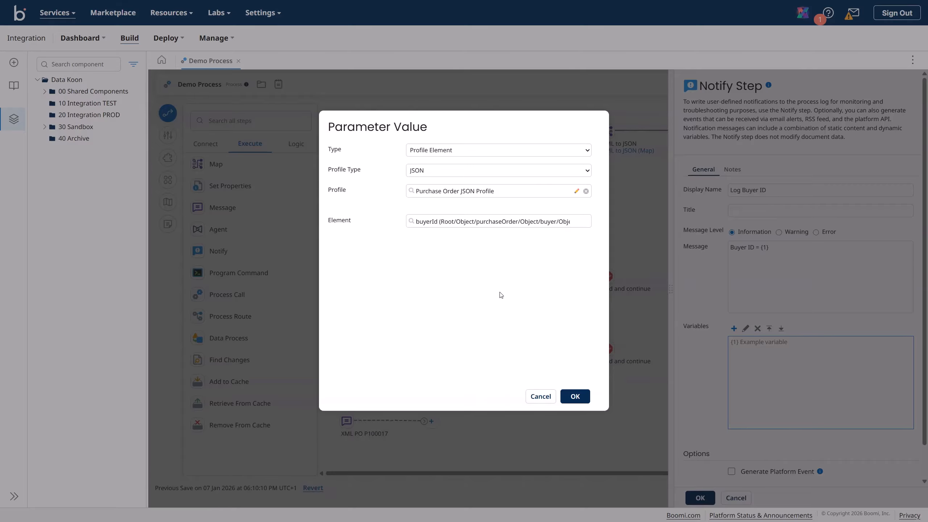
click(575, 398)
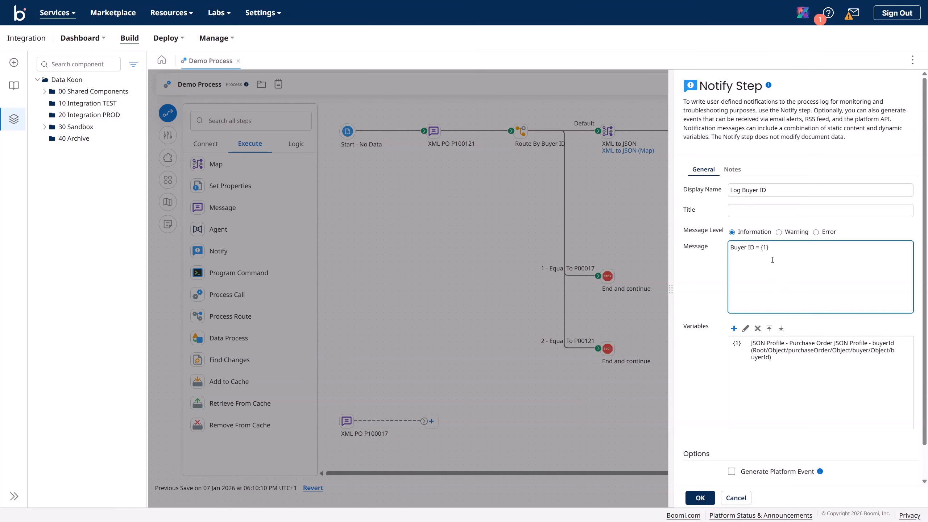
click(773, 248)
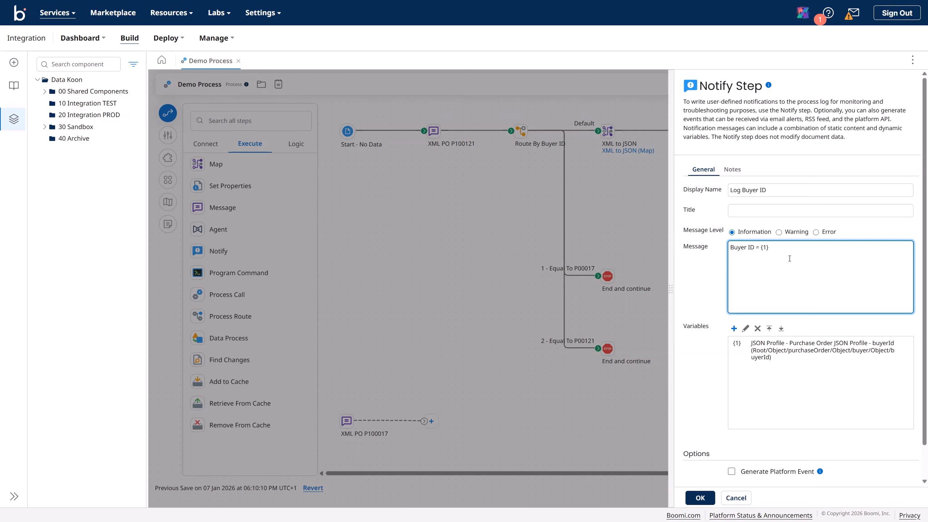
Step: Add variable {2} of type Date/Time using Current Date and the MMddyyyy mask
click(734, 329)
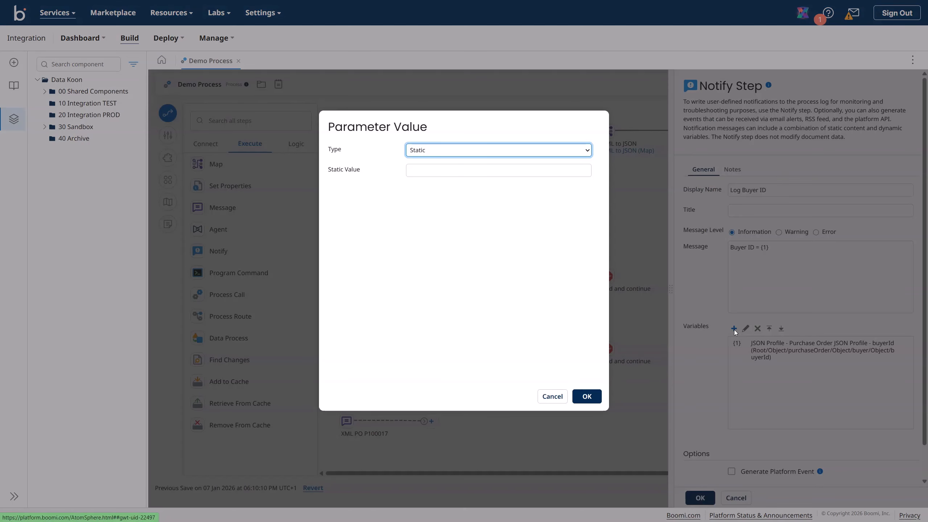
click(415, 171)
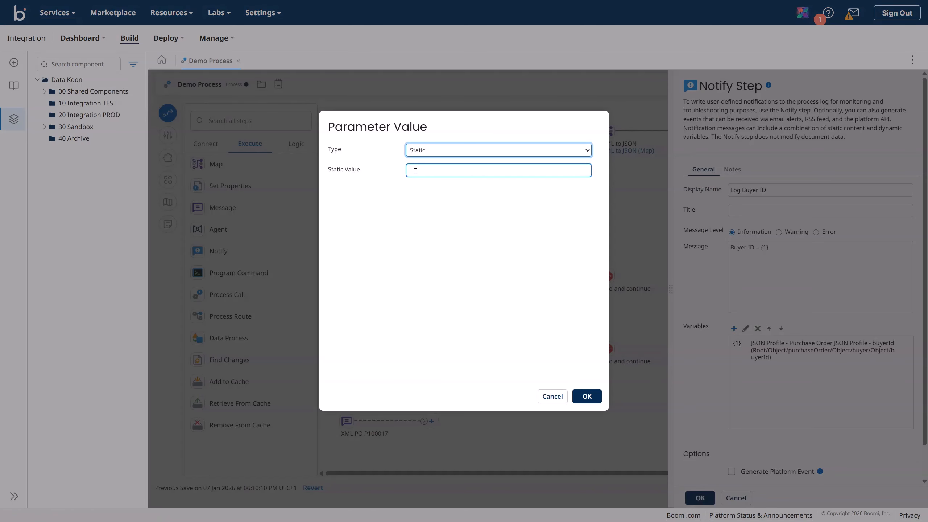
click(421, 153)
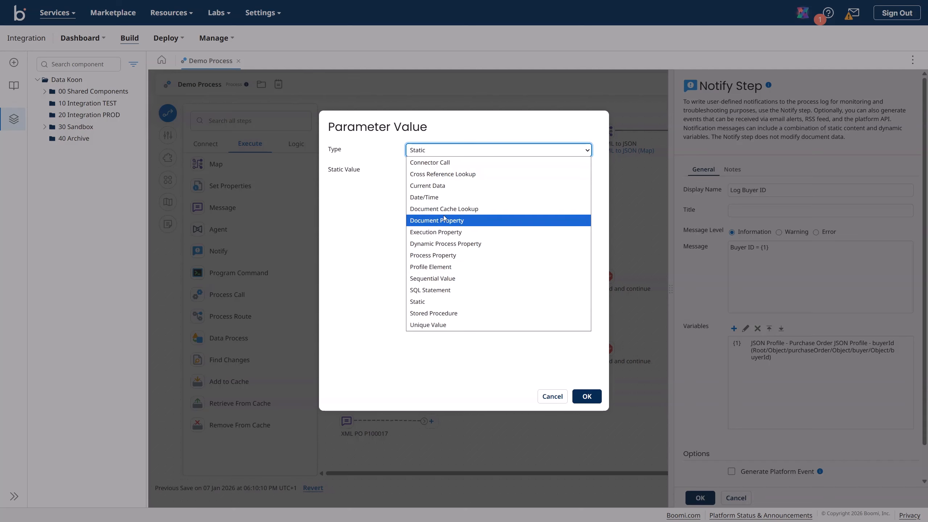
click(440, 197)
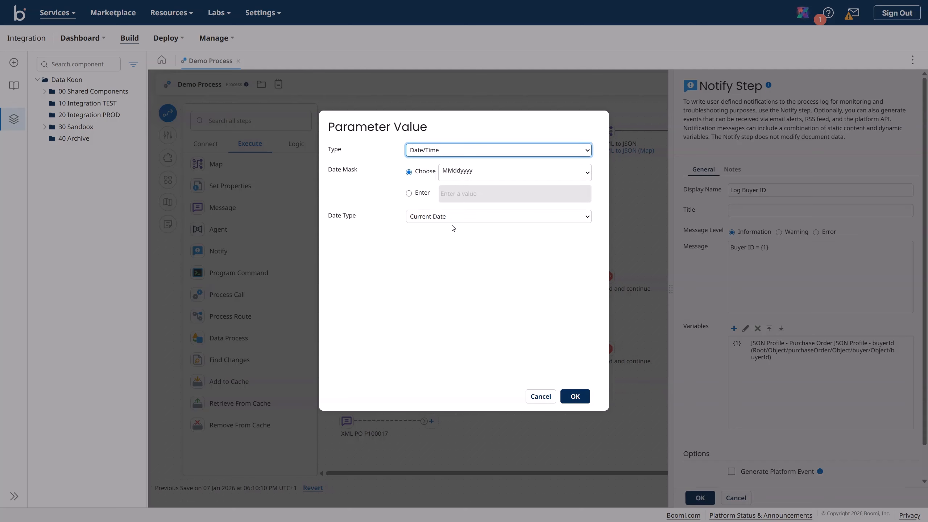
click(453, 178)
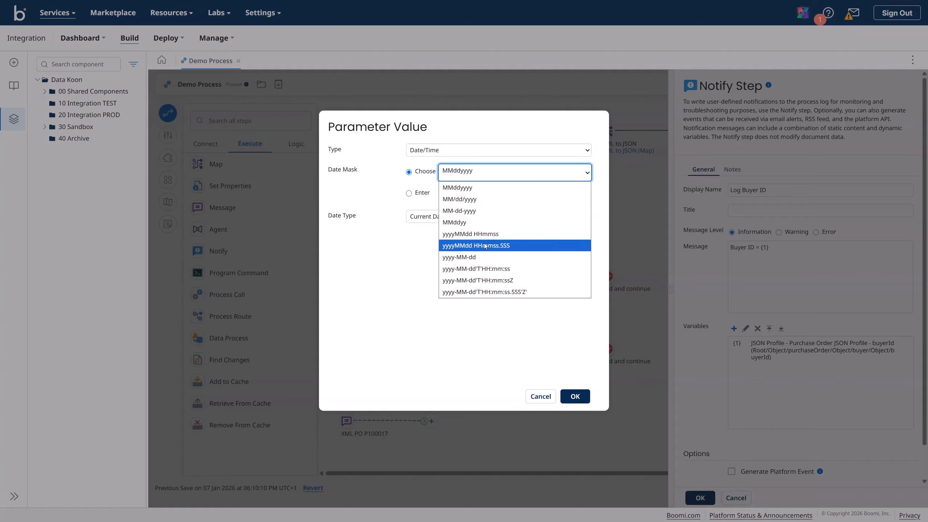
click(463, 193)
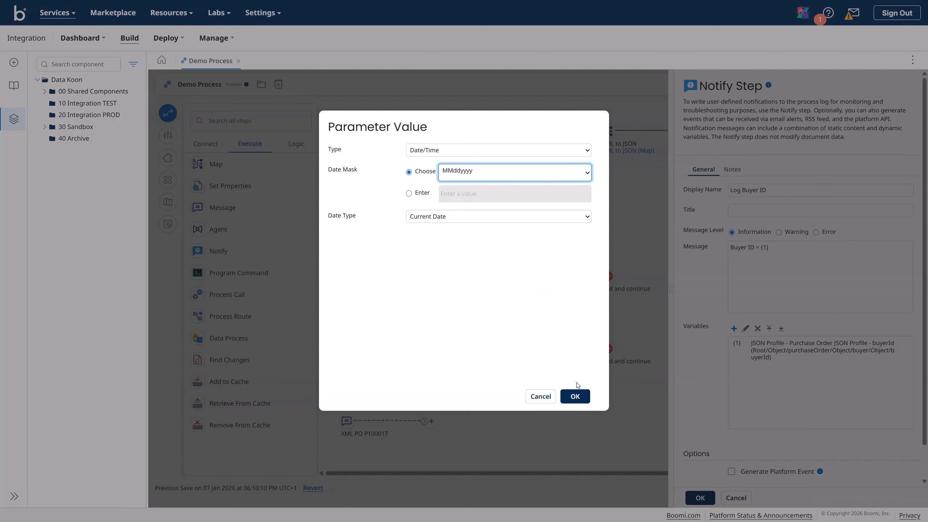
click(575, 397)
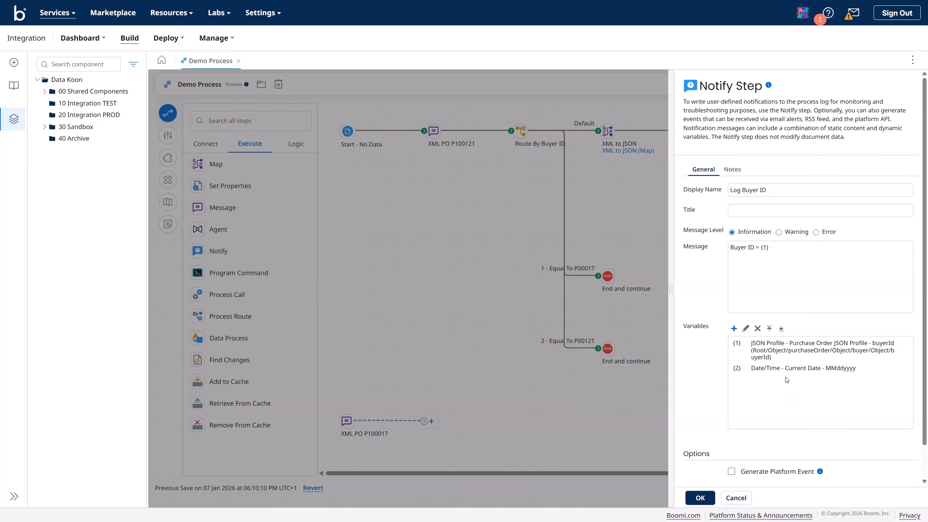
Step: Append 'Current Date = {2}' to the message, review the Options help, and apply the step
click(790, 283)
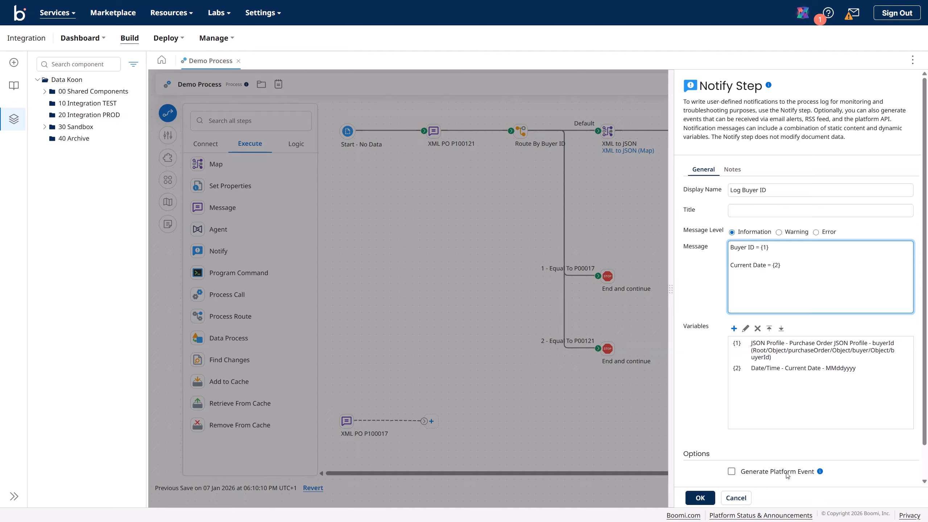
click(820, 473)
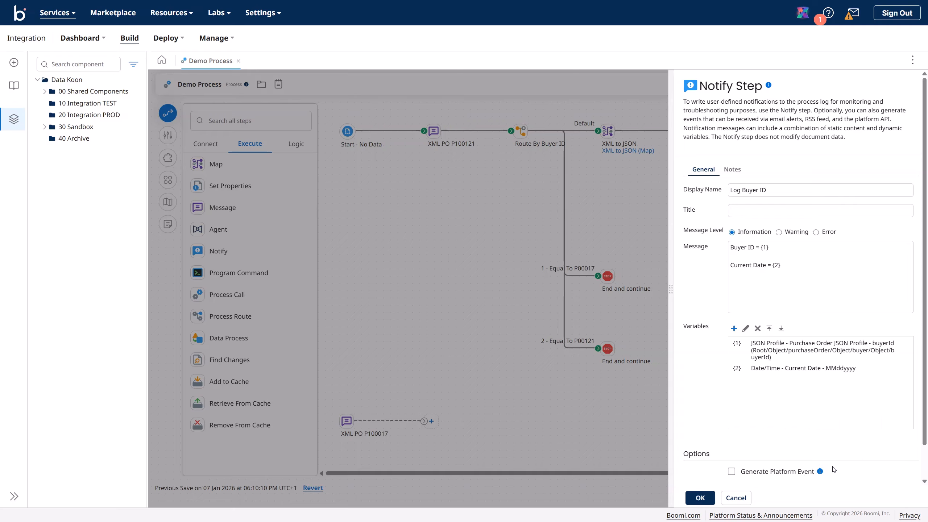
scroll(832, 464, down, 1)
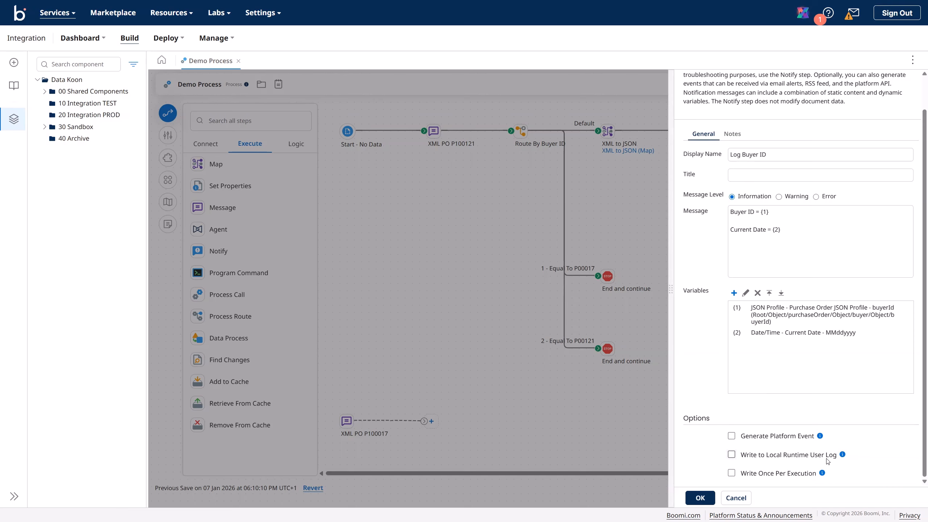
click(842, 455)
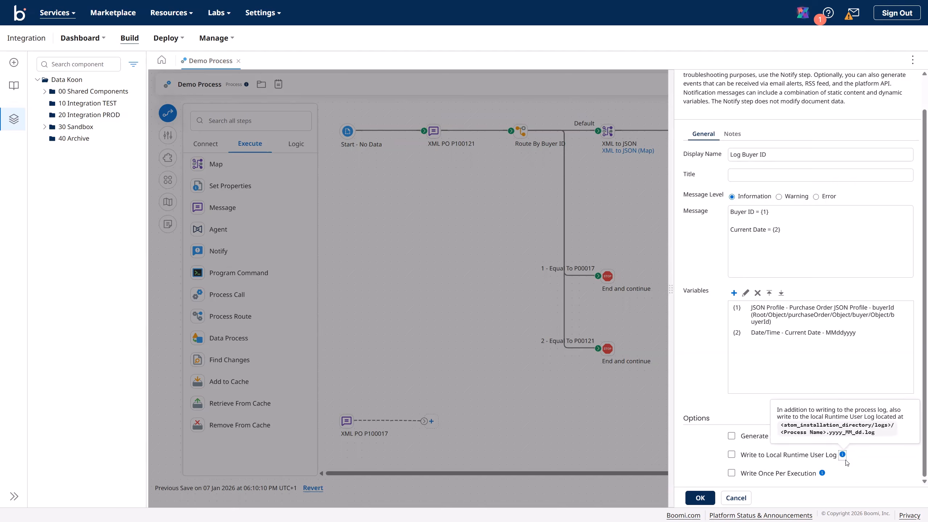
click(822, 473)
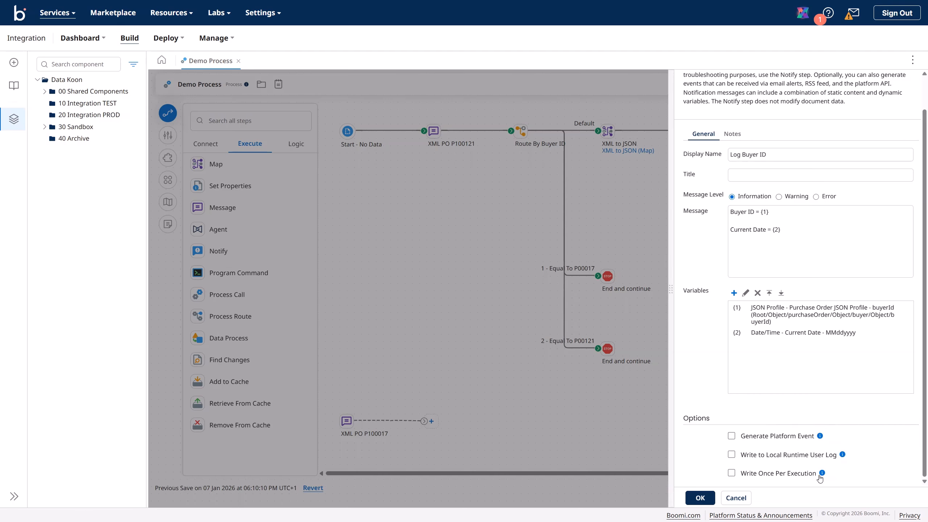
click(700, 498)
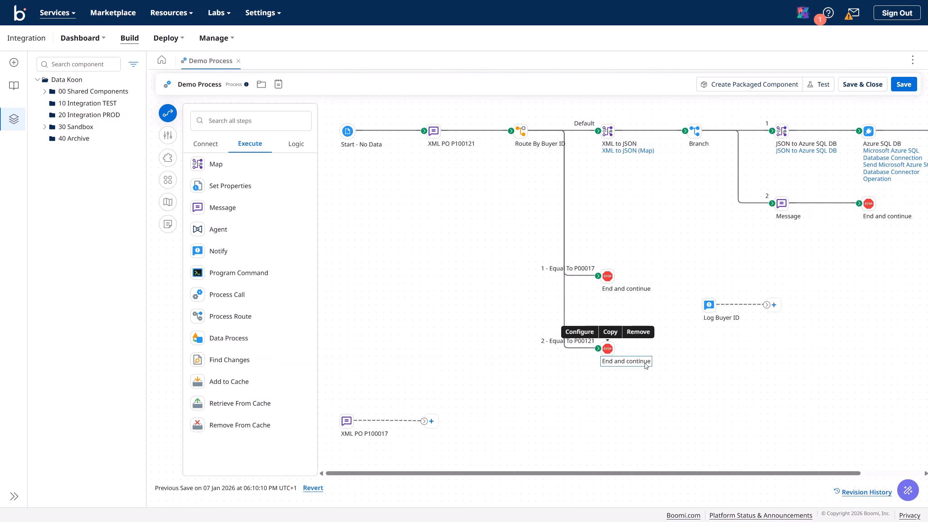
Step: Wire Log Buyer ID between route branch 1 (Equal To P00017) and its End and continue
mouse_move(707, 307)
drag(709, 306, 673, 276)
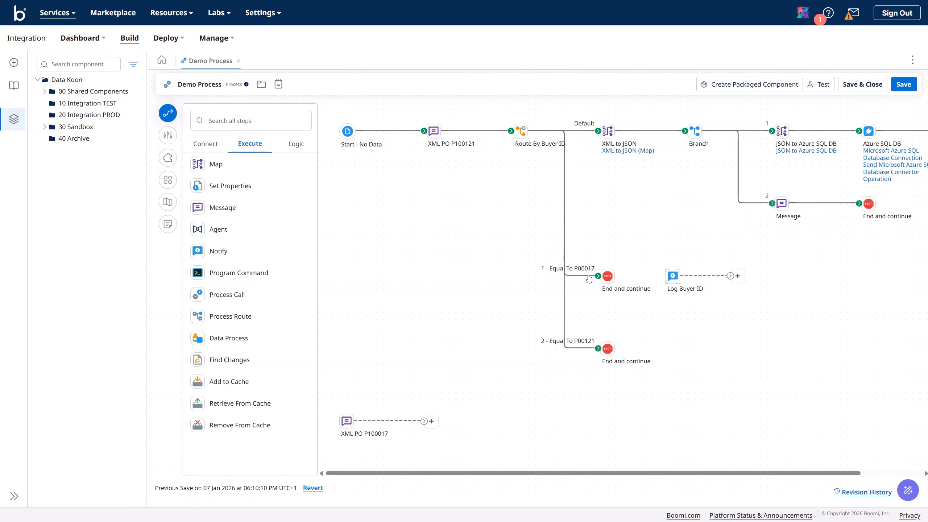
drag(608, 276, 781, 269)
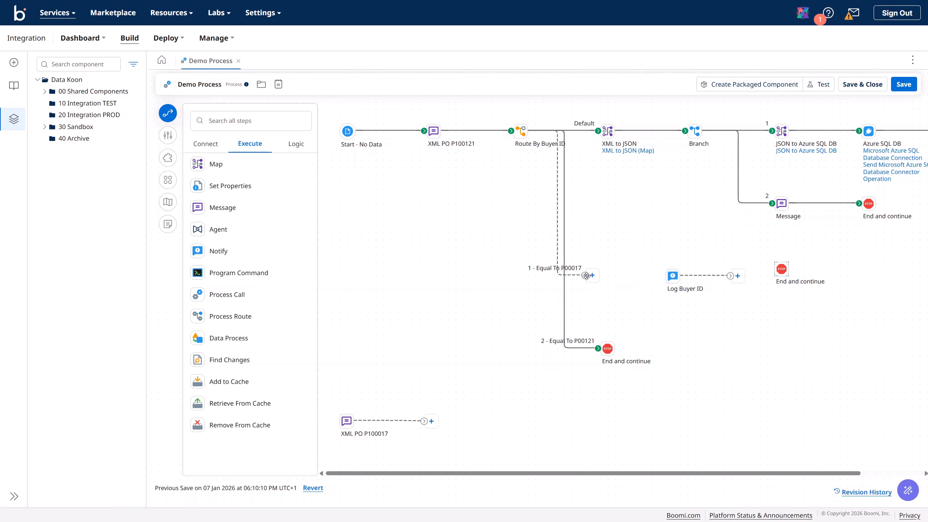
drag(585, 275, 671, 275)
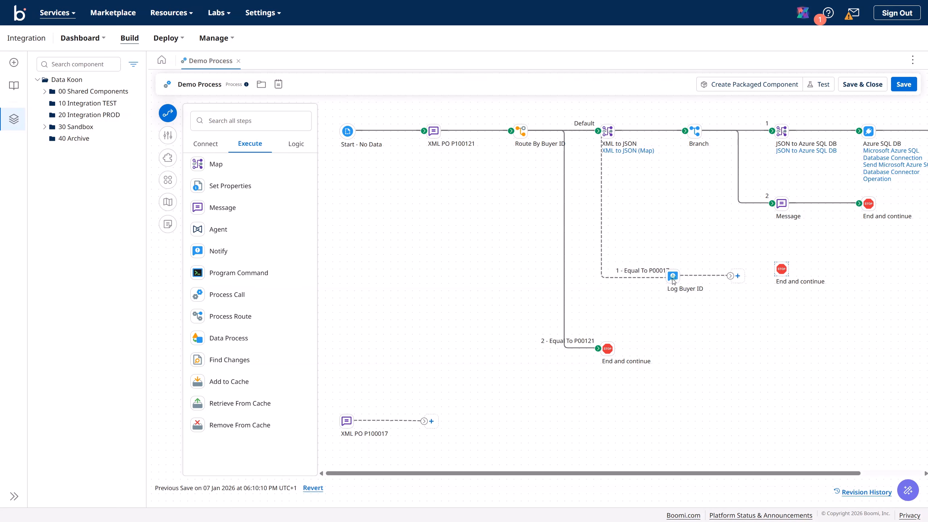
drag(730, 276, 777, 269)
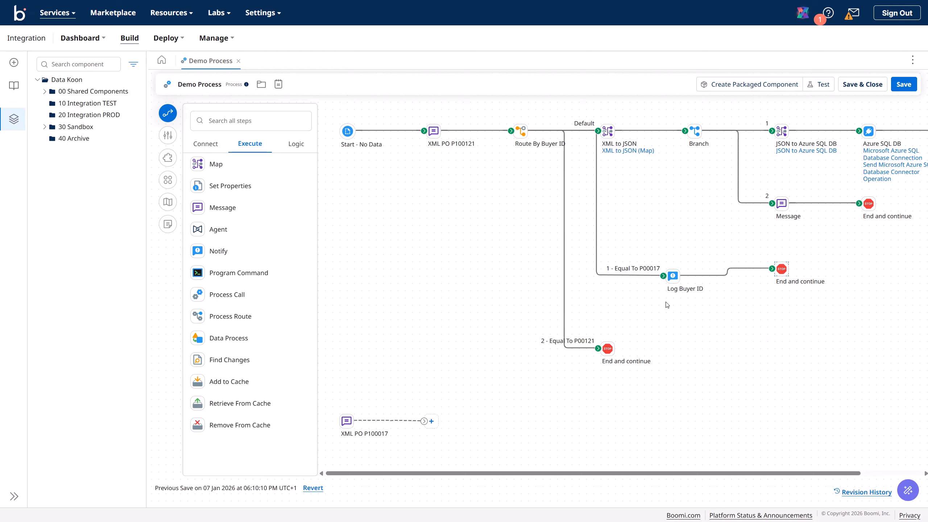
drag(673, 276, 672, 297)
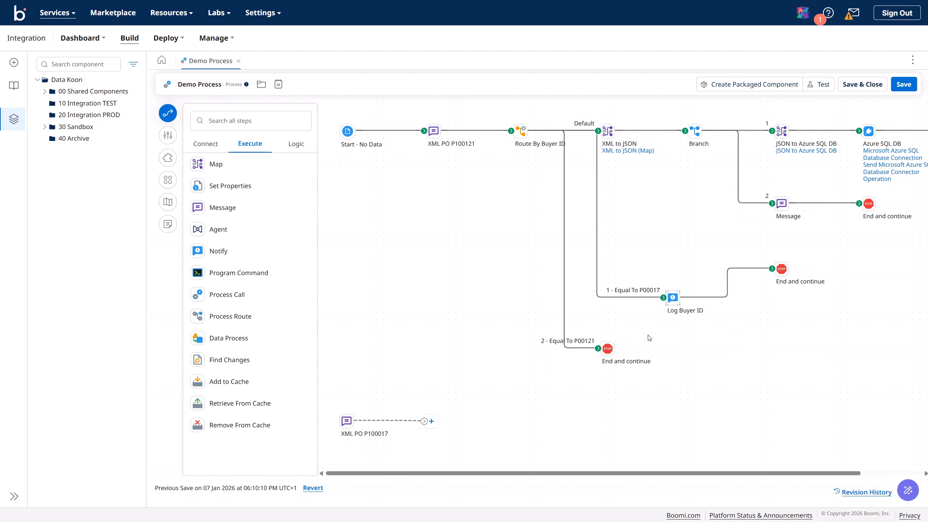
Step: Move branch 2's End and continue aside and detach the P00121 branch from Log Buyer ID
click(609, 350)
drag(612, 352, 653, 372)
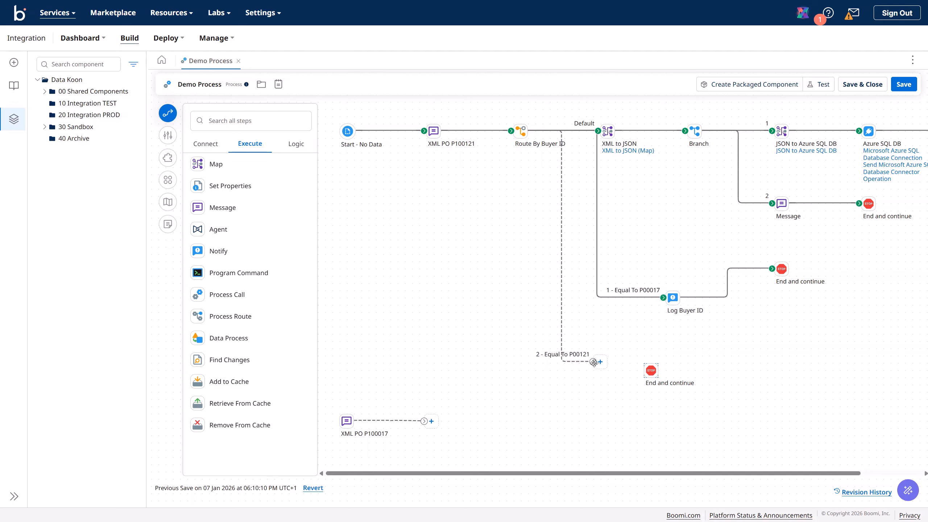
drag(594, 362, 656, 284)
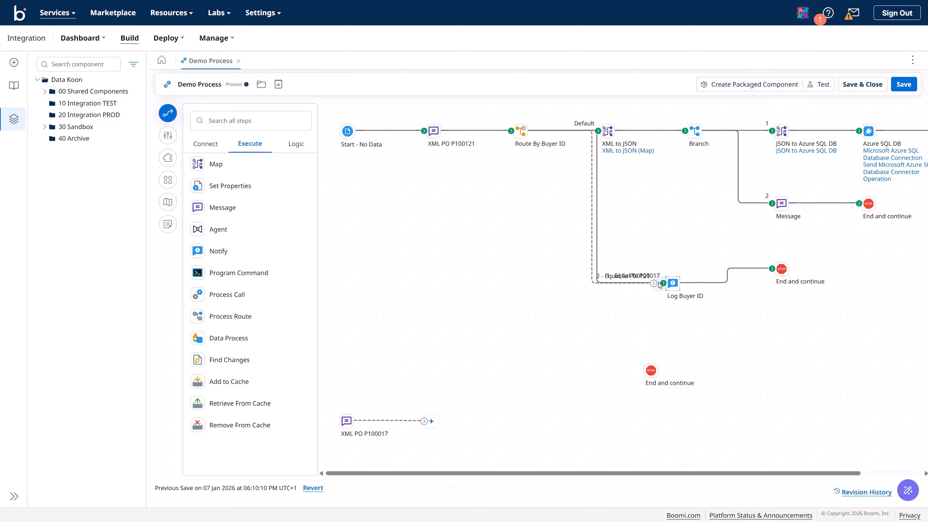
drag(659, 289, 621, 333)
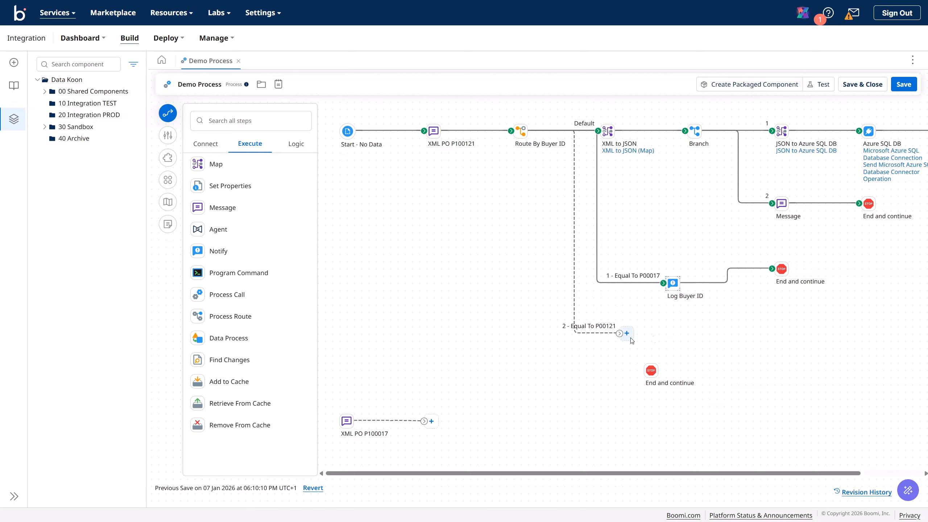
Step: Paste a copy of Log Buyer ID, connect the P00121 branch to it, and clear the clipboard
mouse_move(682, 297)
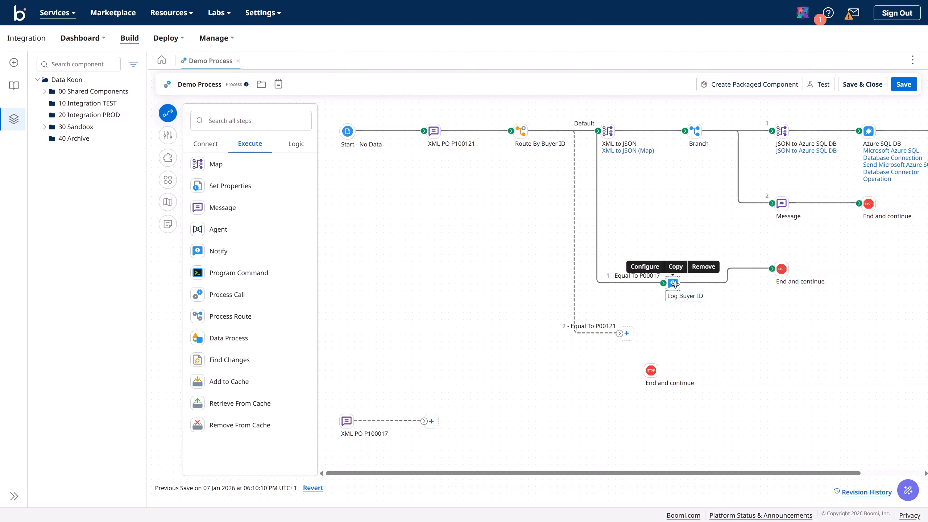
click(676, 267)
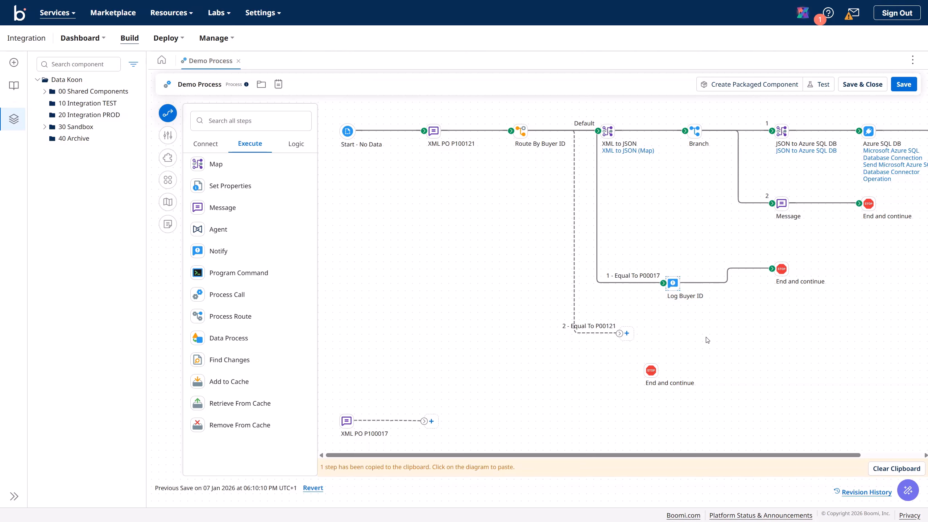
right_click(704, 356)
key(Escape)
click(677, 333)
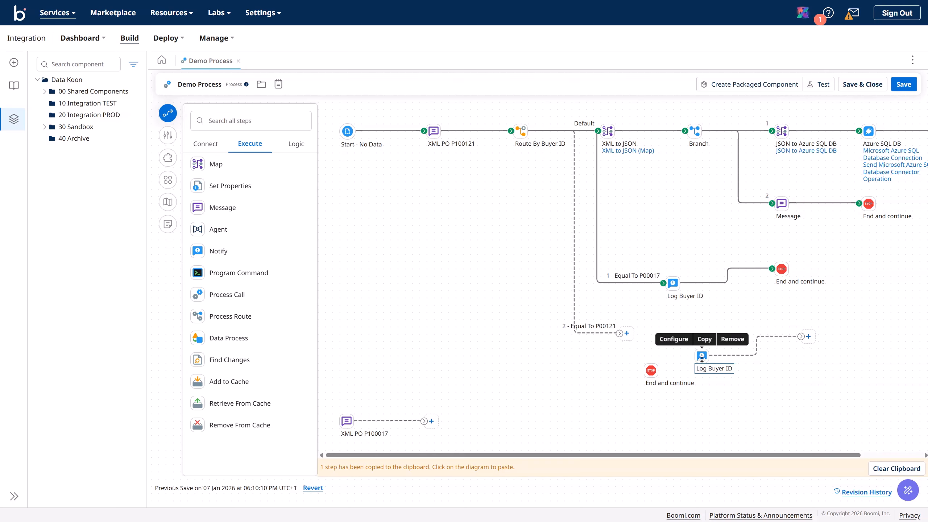
drag(620, 333, 759, 338)
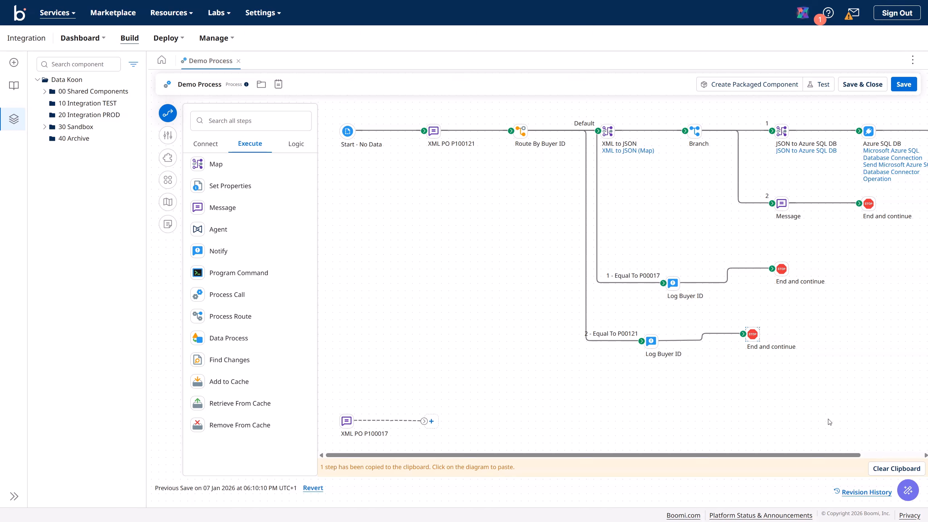
click(884, 471)
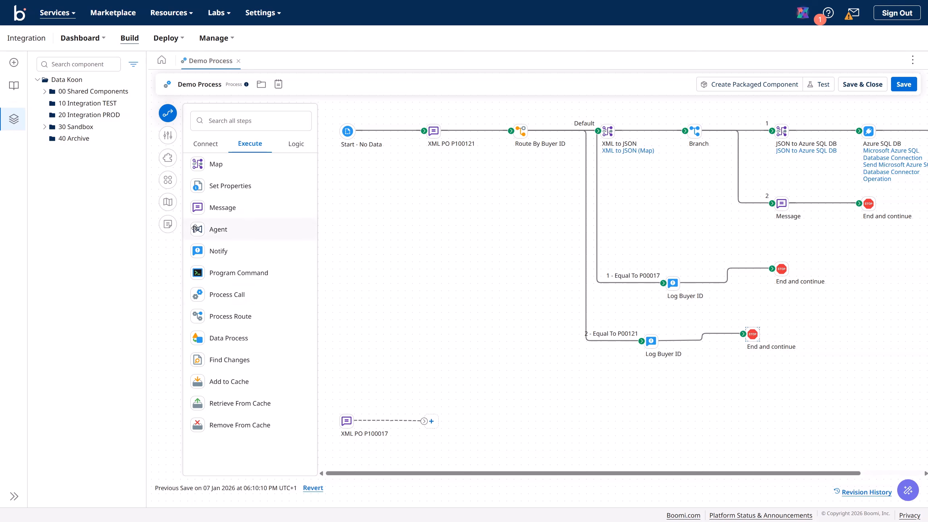
Step: Save Demo Process, auto-arrange its layout, and save again with Ctrl+S
click(167, 179)
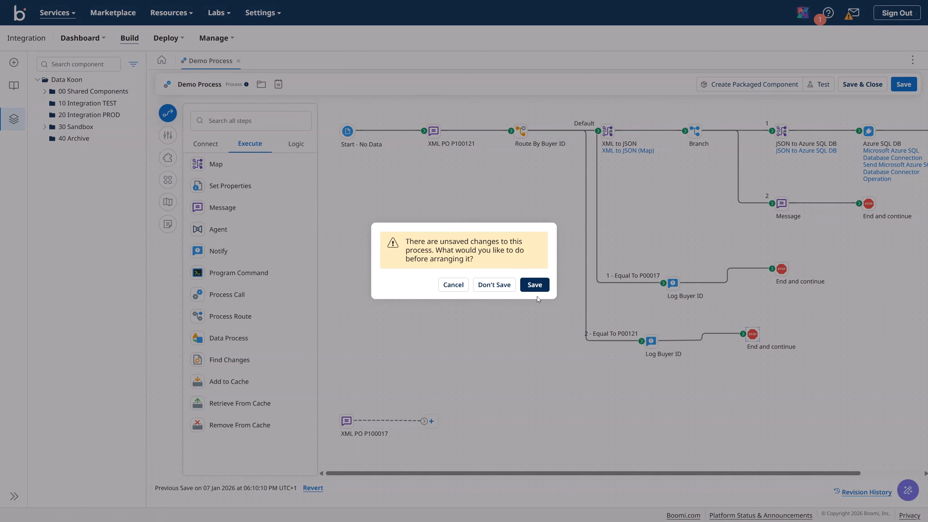
click(536, 287)
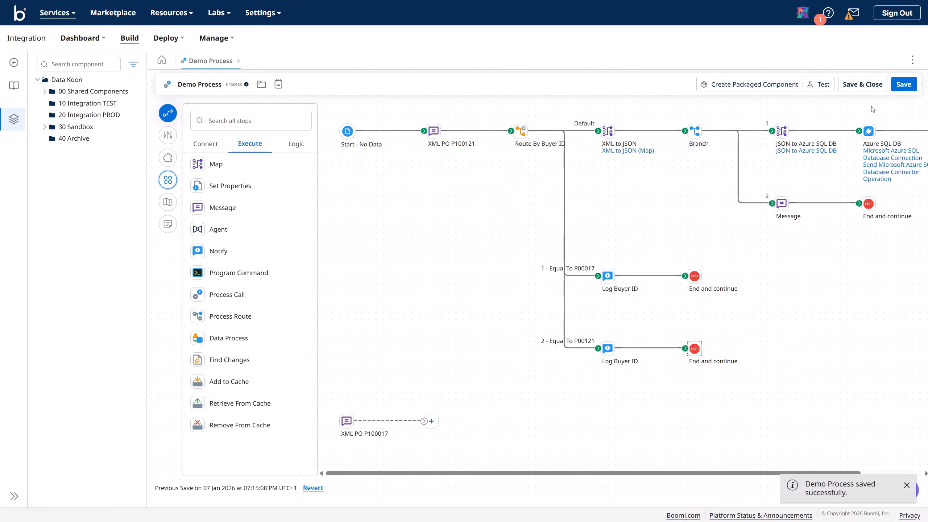
key(ctrl+s)
Step: Test-run Demo Process on the Data Koon TEST runtime in 10 TEST and dismiss the error
click(821, 84)
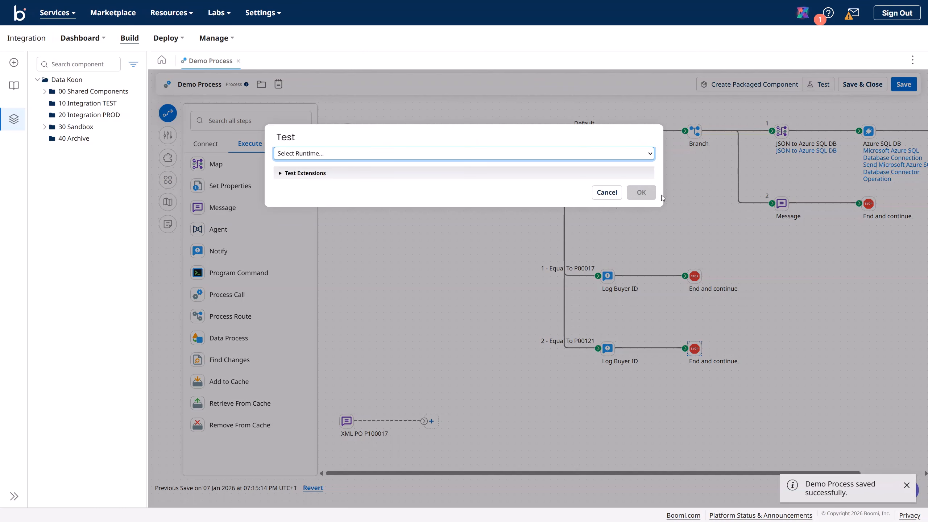
click(614, 155)
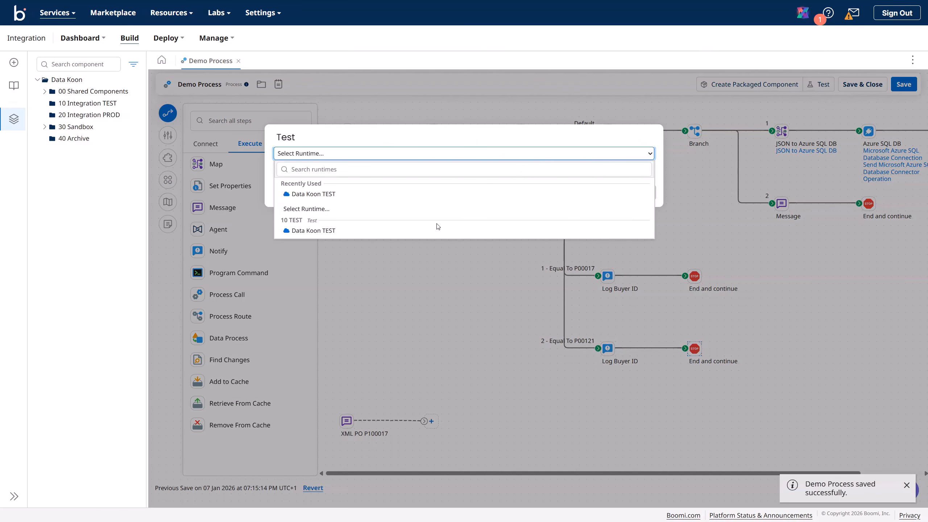
click(436, 228)
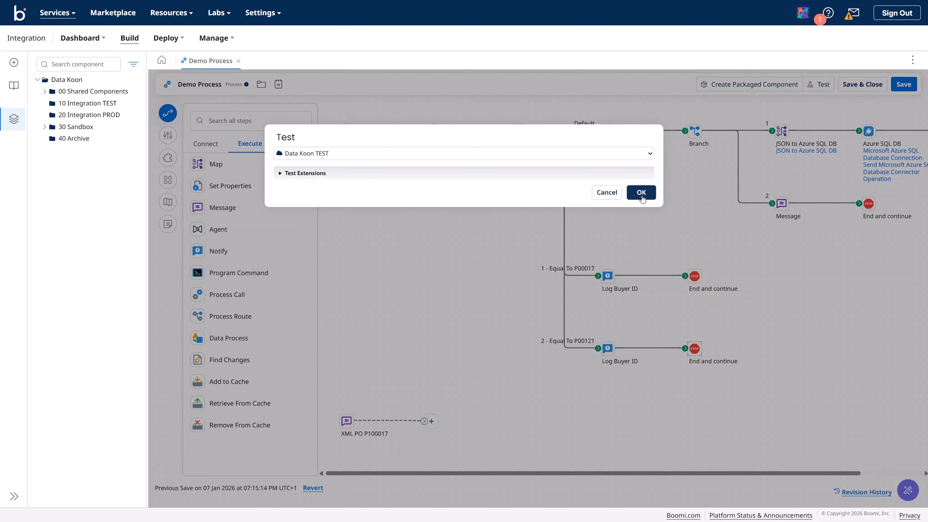
click(642, 192)
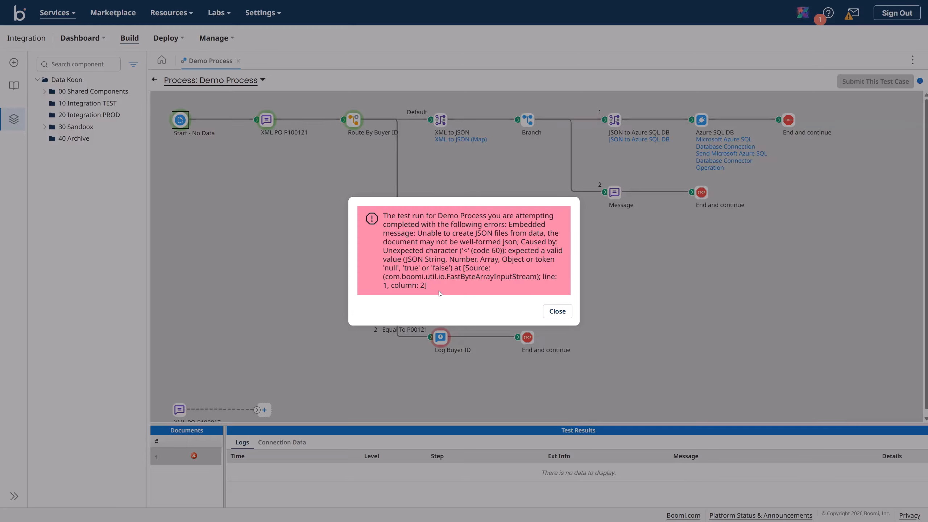
click(557, 311)
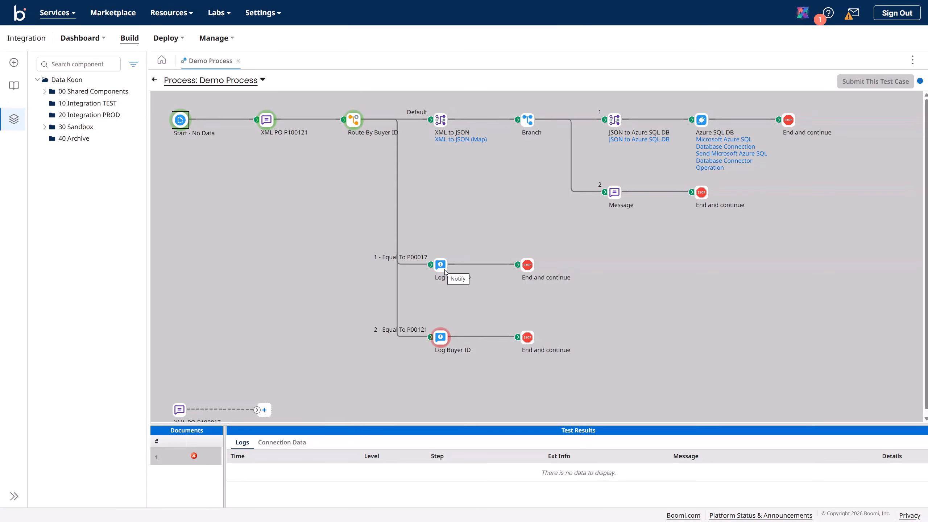
Step: Review the Log Buyer ID logs and return to editing the process
click(441, 337)
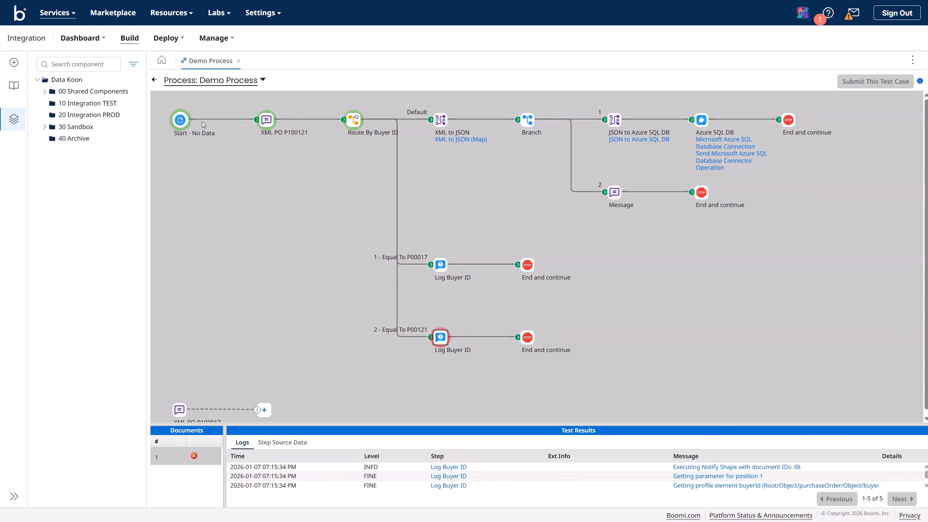
click(154, 80)
click(434, 132)
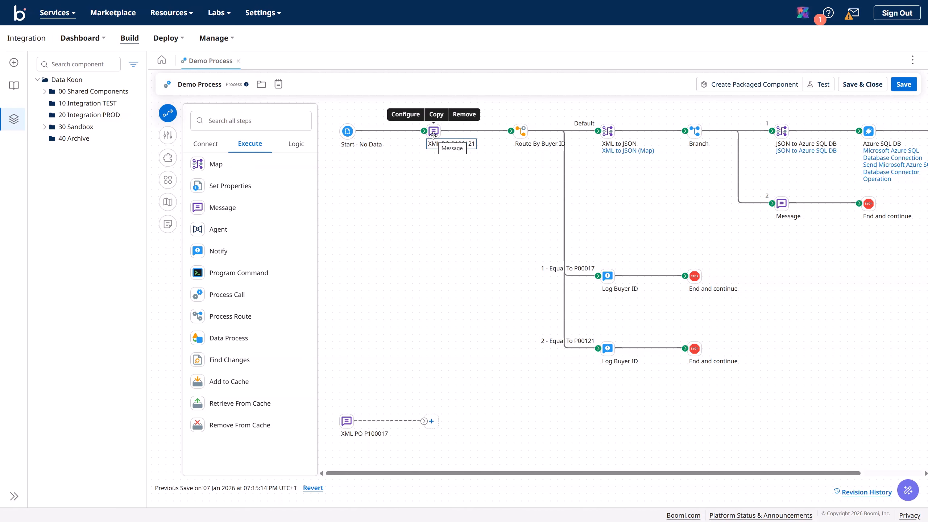
Step: Point the upper Log Buyer ID's variable {1} to XML profile Purchase Order XML Profile, element ID (Order/ID)
click(614, 275)
double_click(614, 274)
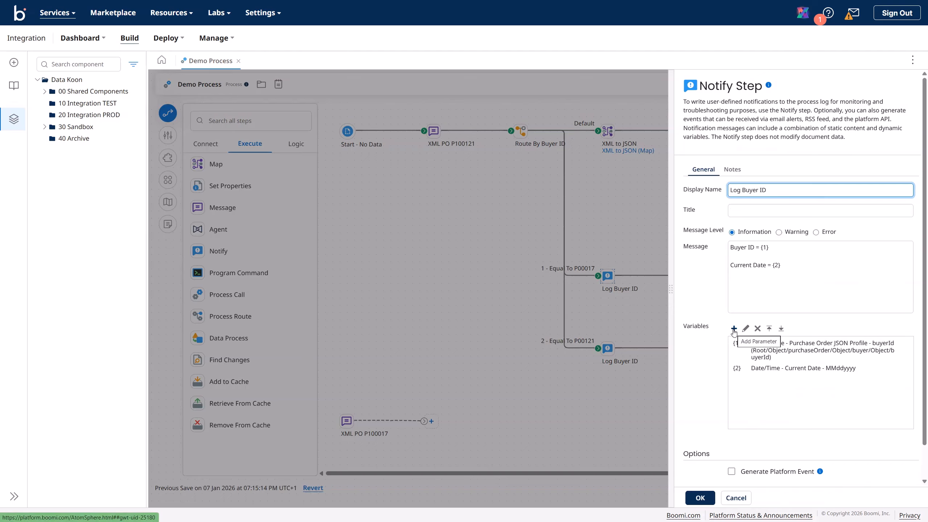
click(760, 347)
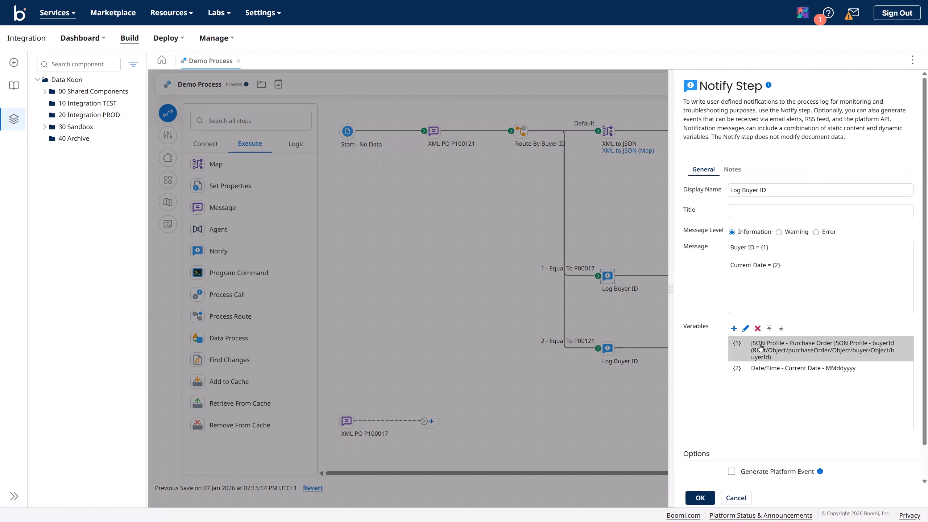
click(745, 329)
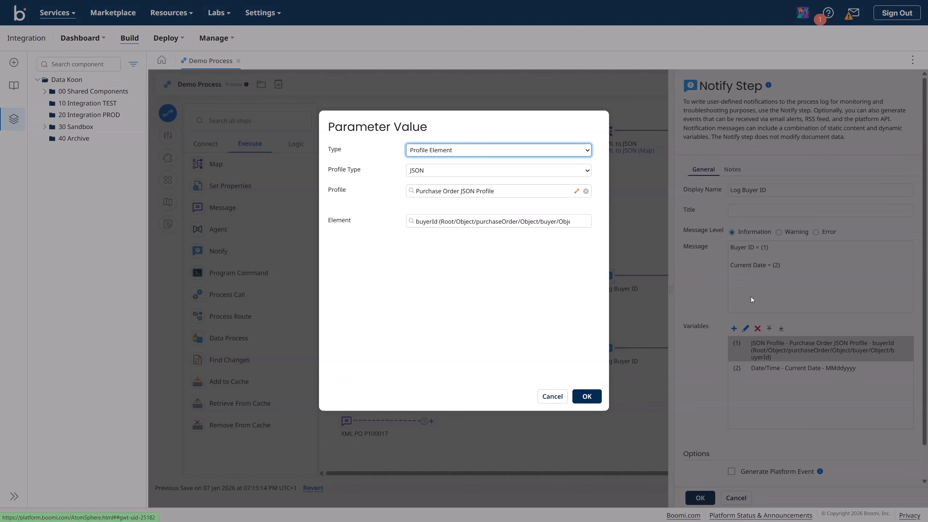
click(473, 175)
click(440, 241)
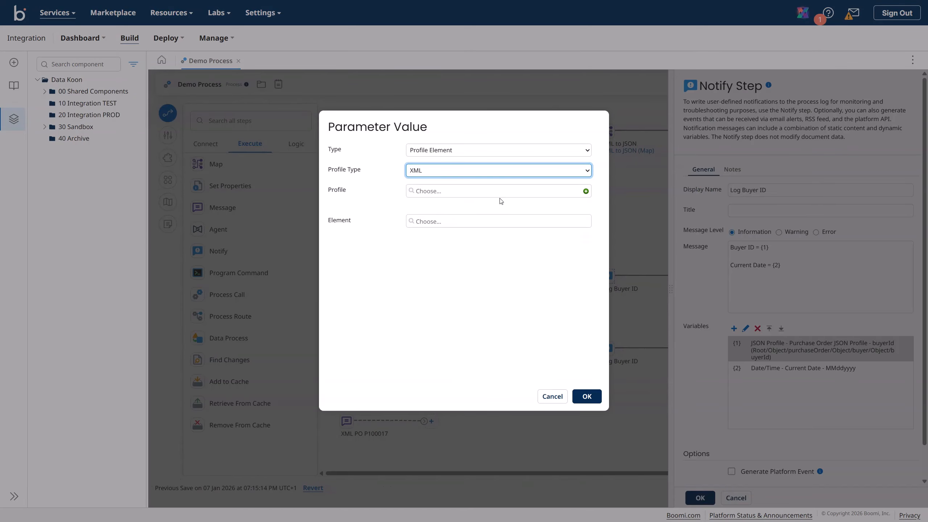
click(500, 191)
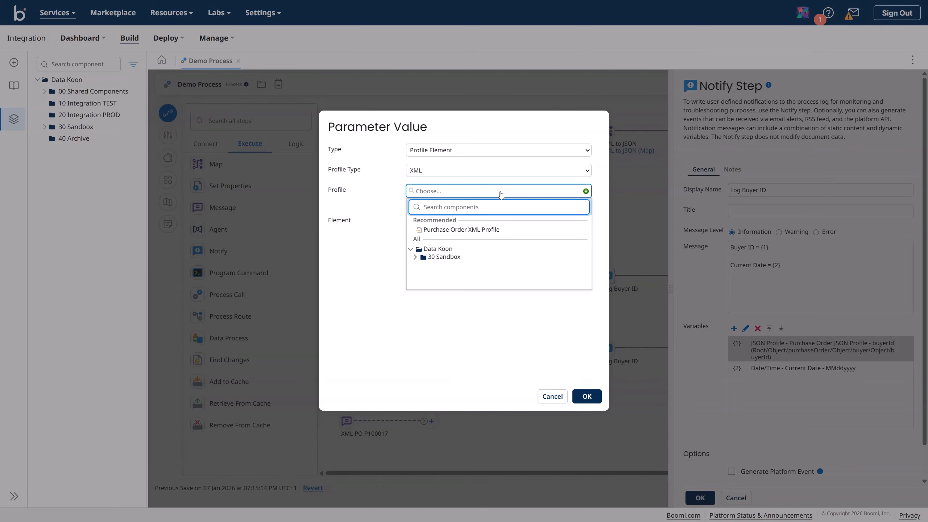
click(484, 230)
click(459, 227)
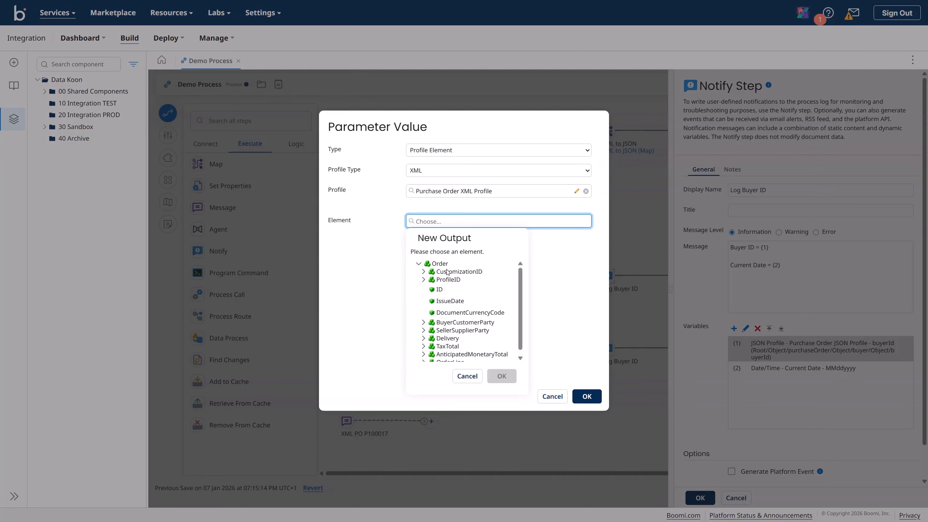
click(440, 291)
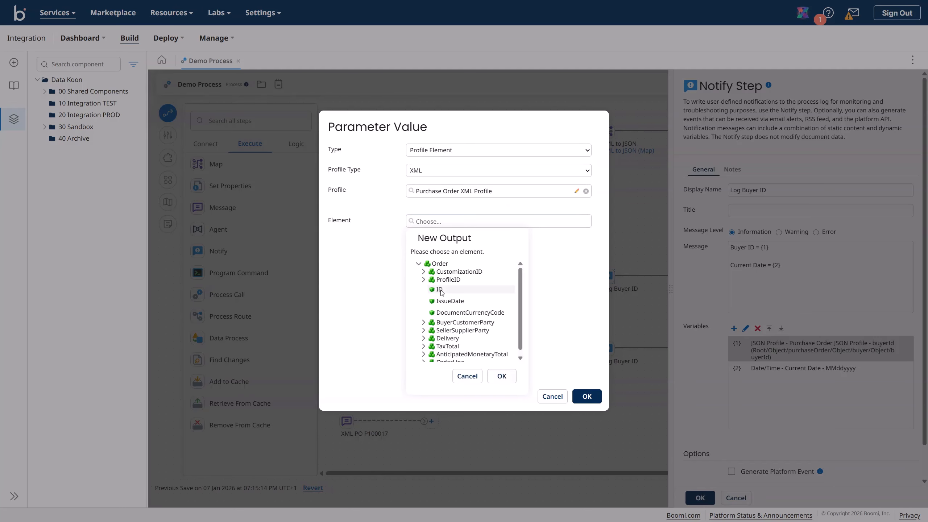
click(503, 376)
click(594, 398)
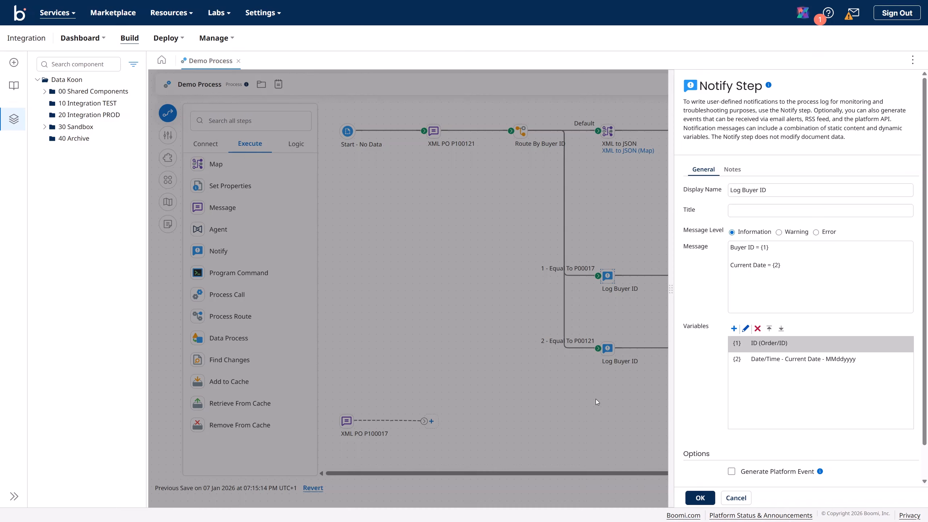
click(700, 498)
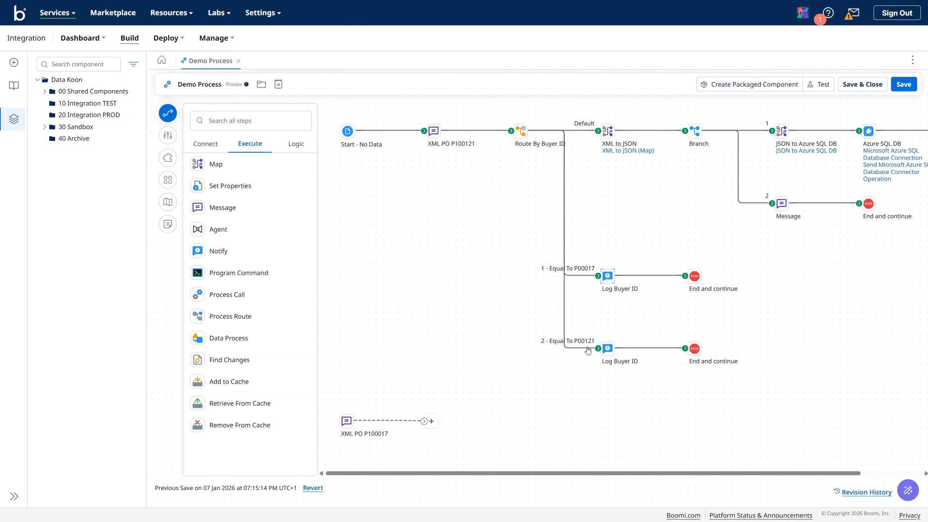
Step: Disconnect and delete the upper Log Buyer ID step, then open the route-2 Log Buyer ID's settings
click(587, 348)
click(584, 275)
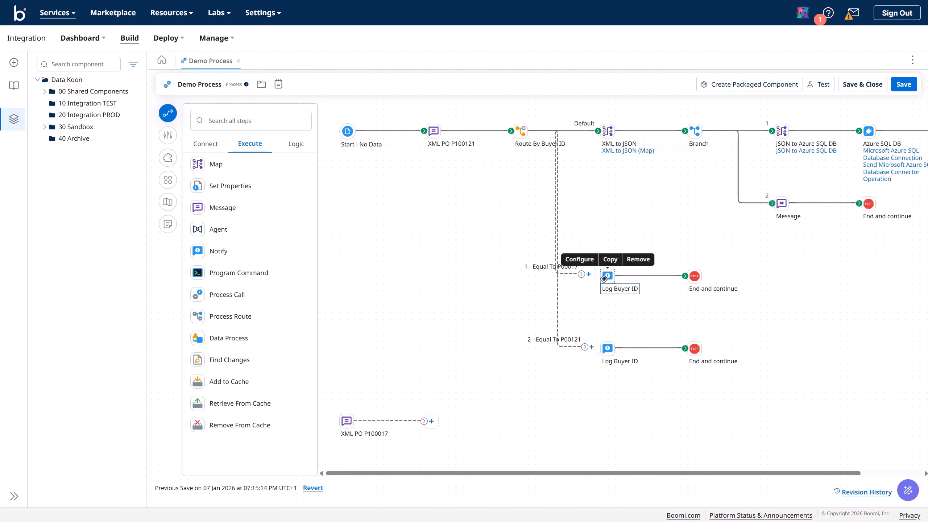
click(660, 277)
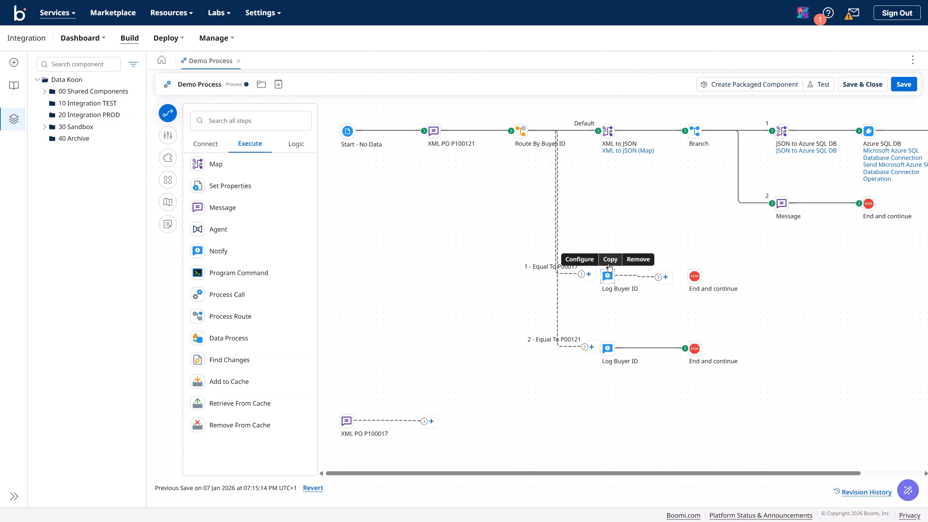
click(638, 259)
click(535, 285)
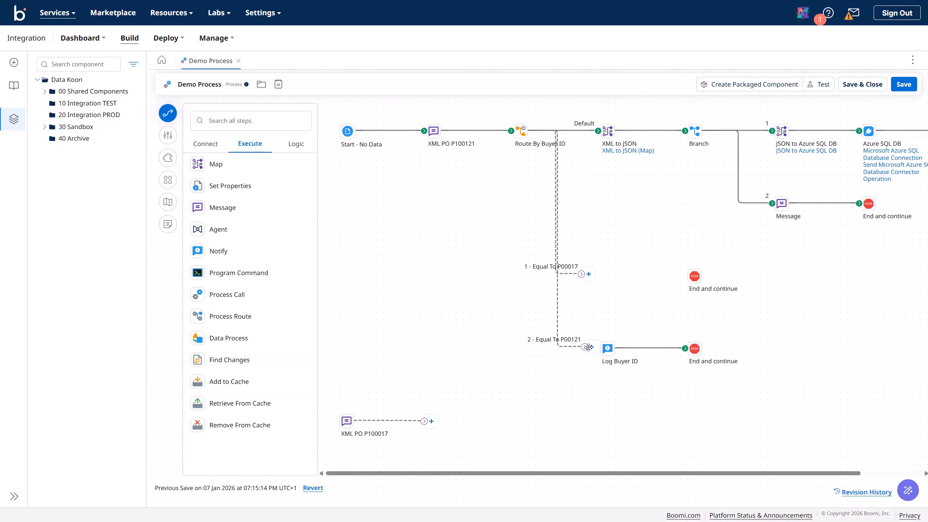
double_click(608, 348)
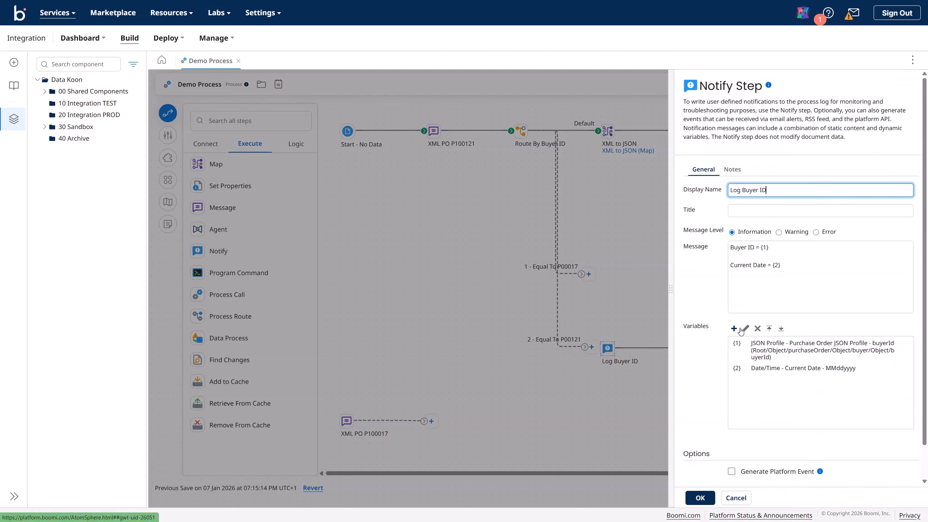
Step: Set variable {1} to an XML profile element, choosing Purchase Order XML Profile from the demo folder
click(767, 350)
click(746, 329)
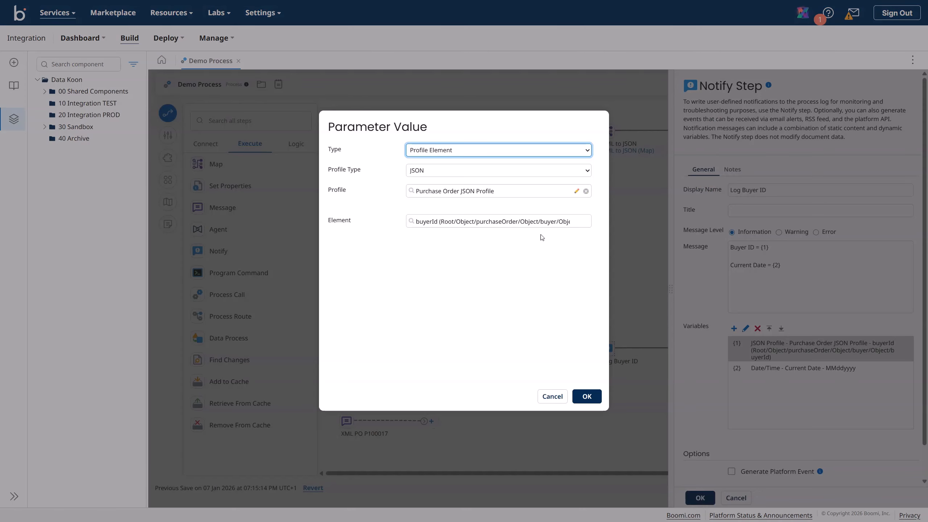
click(455, 172)
click(446, 237)
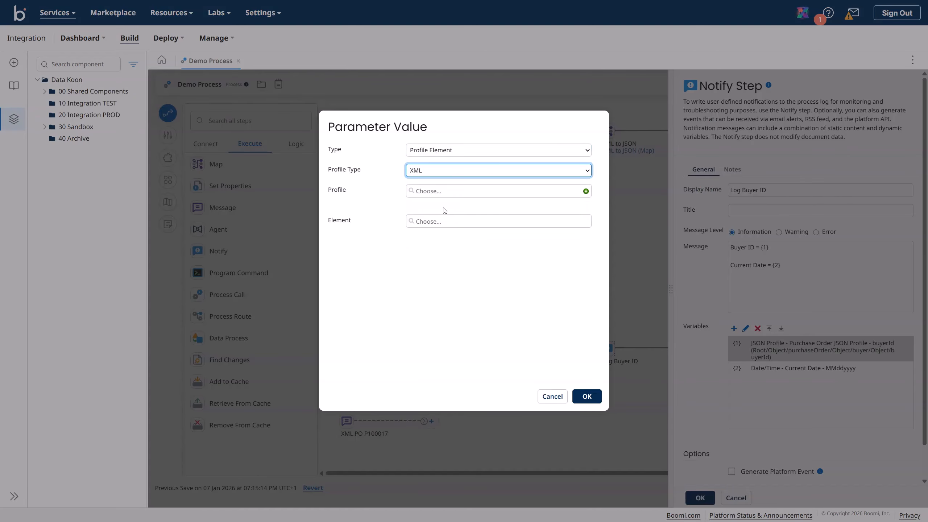
click(442, 192)
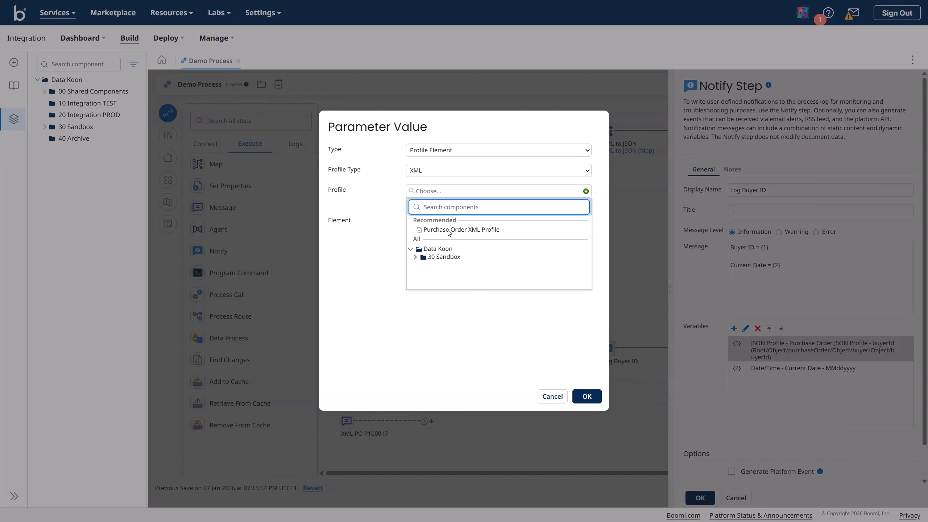
click(416, 258)
click(420, 265)
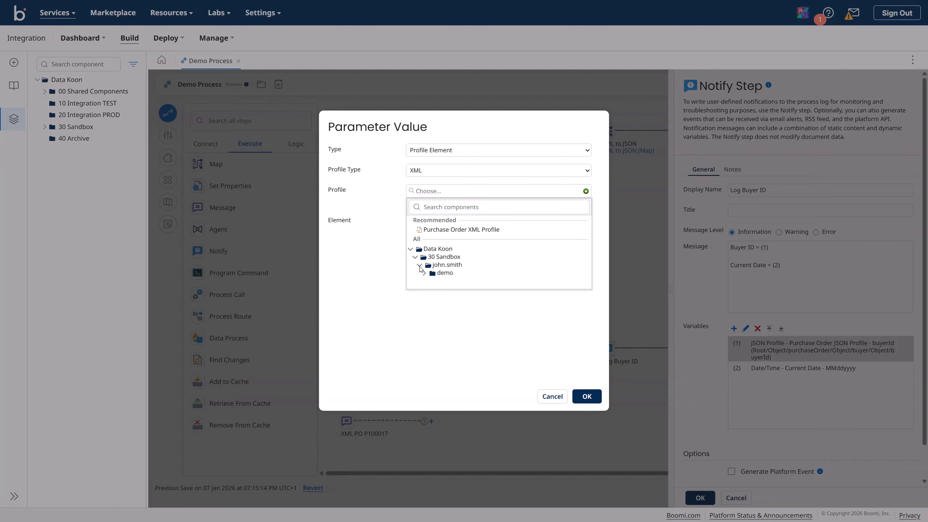
click(424, 273)
click(471, 283)
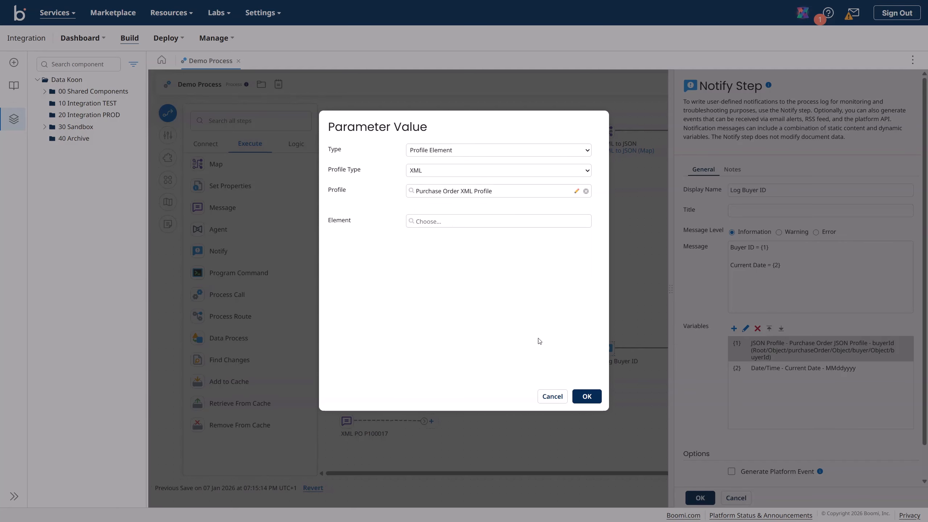
Step: Select the ID (Order/ID) element for variable {1} and apply the Log Buyer ID settings
click(465, 223)
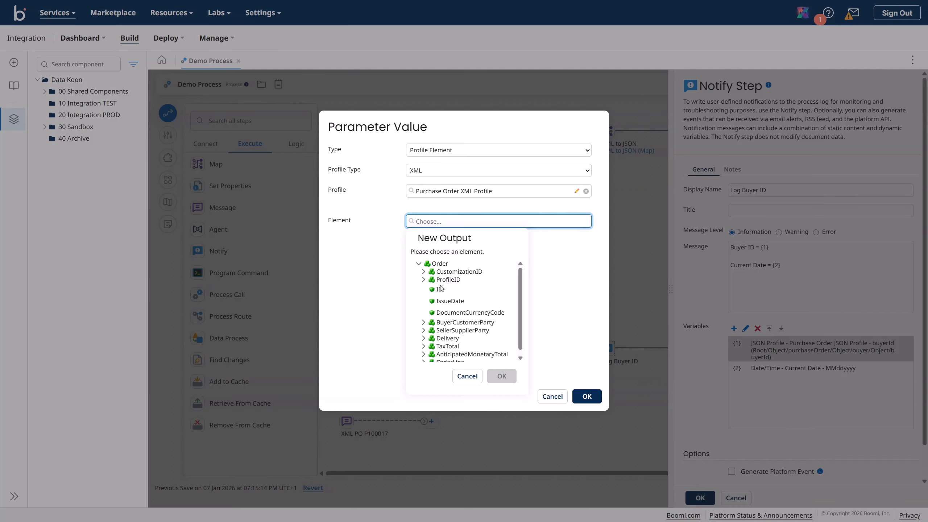
click(440, 289)
click(501, 376)
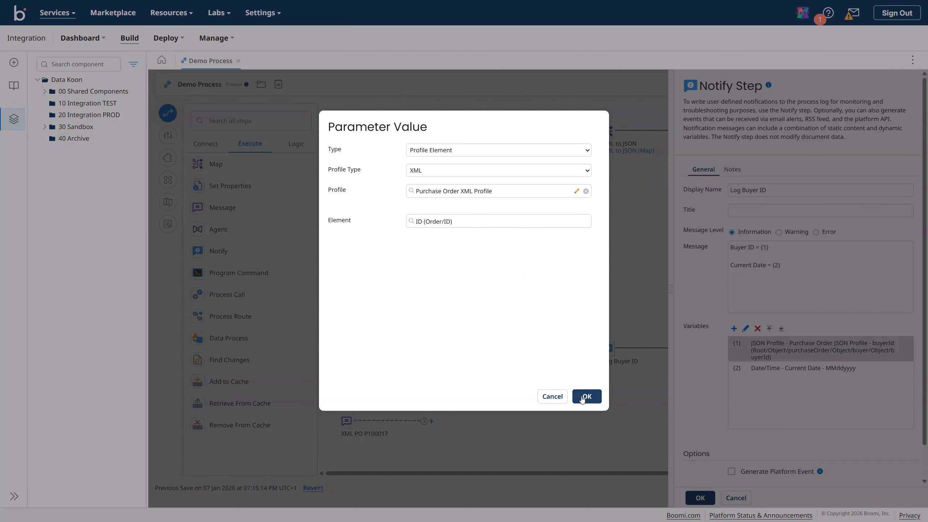
click(585, 397)
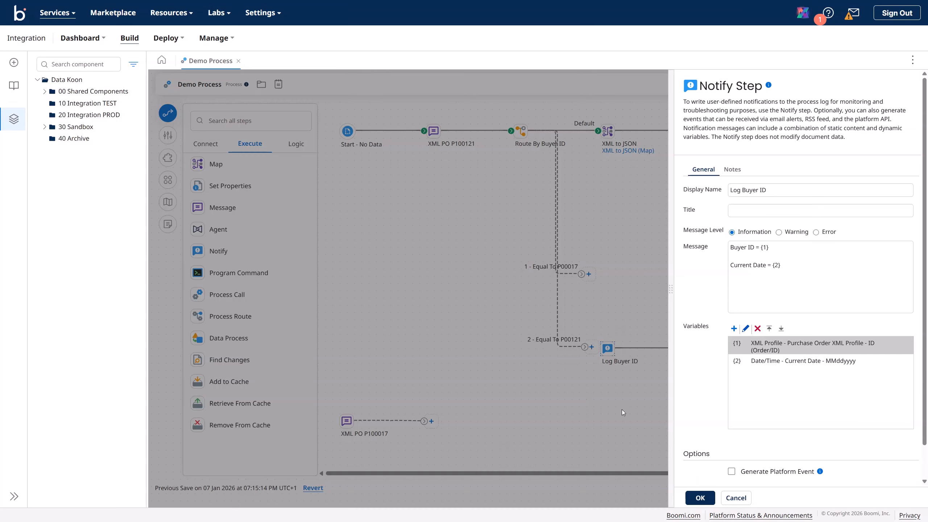
scroll(760, 416, down, 2)
click(701, 497)
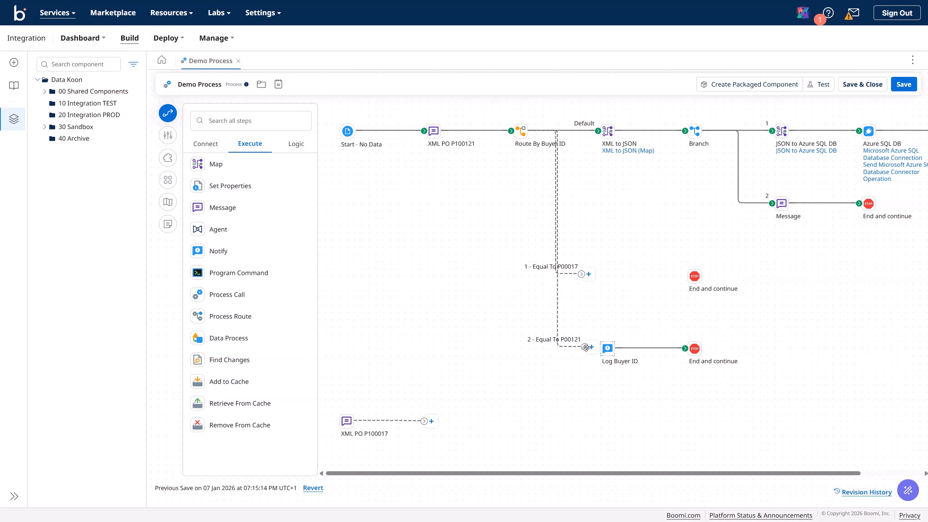
Step: Reconnect branch 2 to the Log Buyer ID step
drag(586, 347, 604, 354)
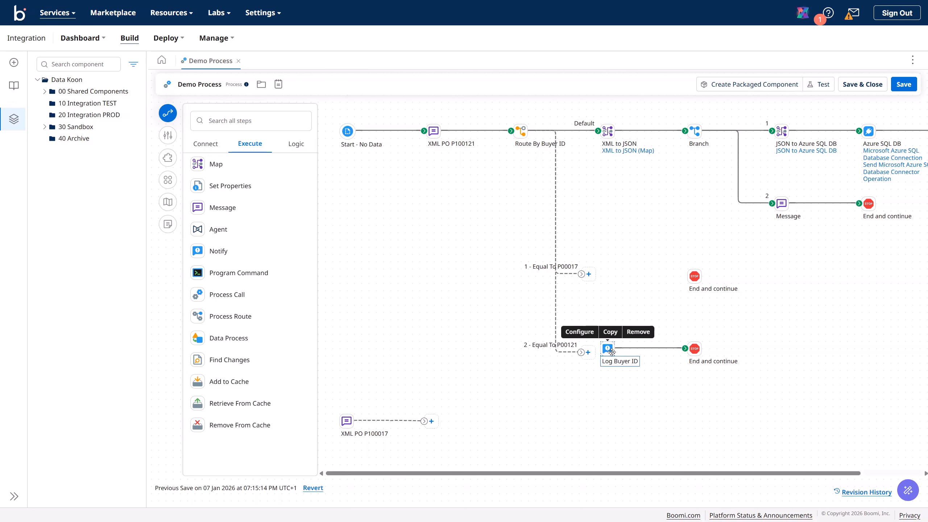
click(611, 352)
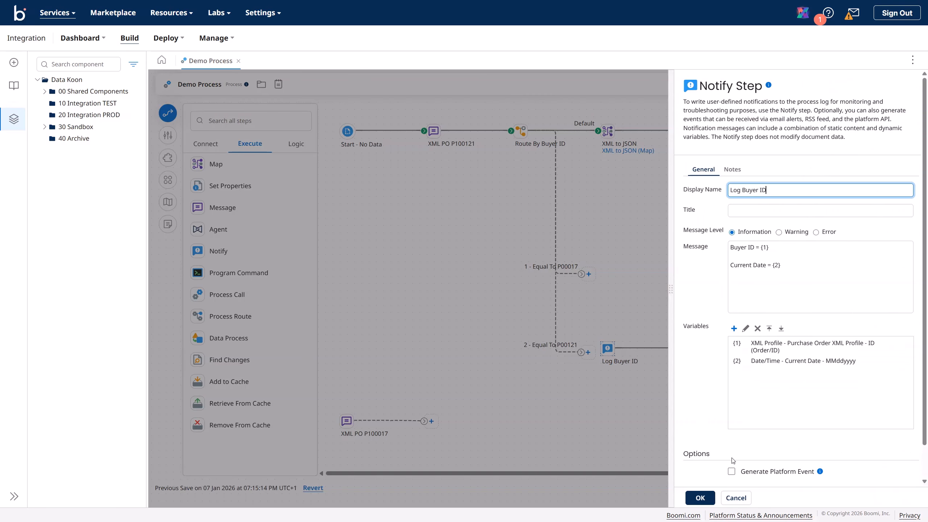
click(700, 497)
Step: Copy and paste the Log Buyer ID step, placing the copy beside branch 1
mouse_move(608, 345)
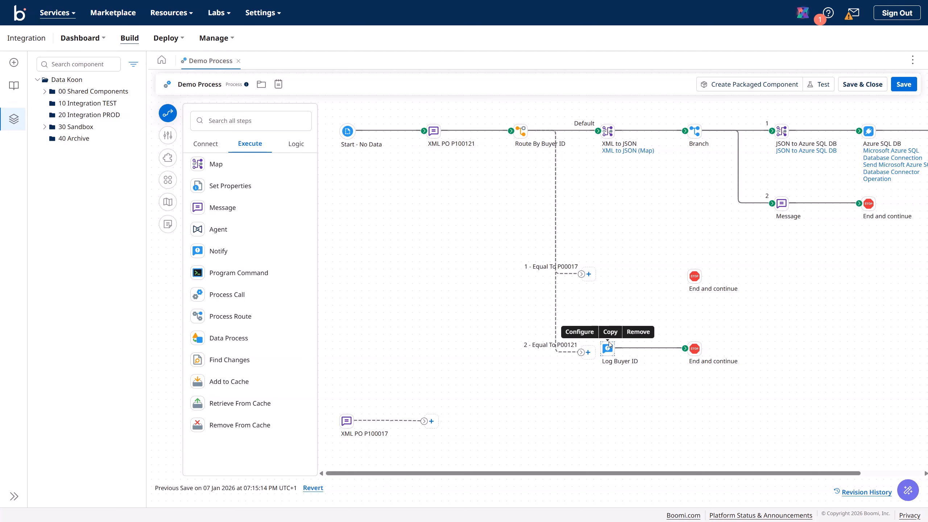
click(609, 335)
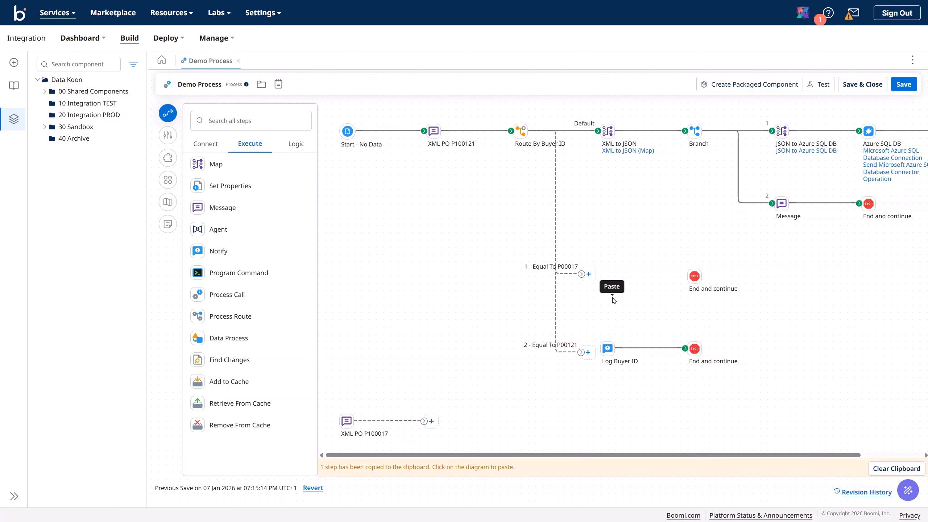
click(622, 298)
click(885, 470)
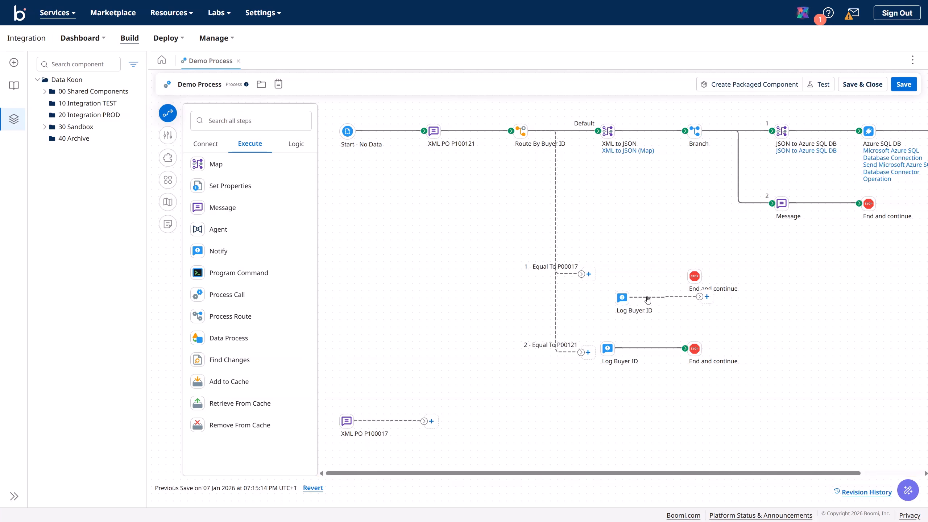
drag(622, 298, 601, 269)
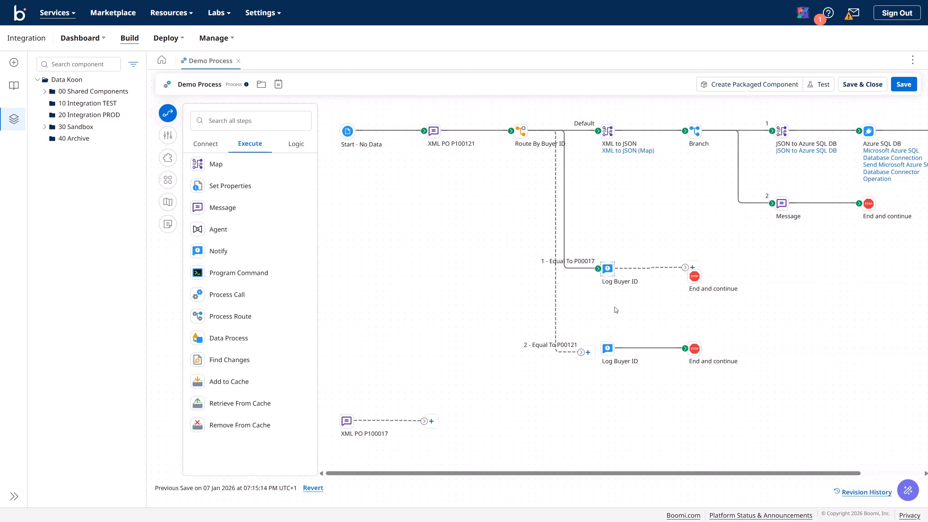
Step: Wire branch 1 through the new Log Buyer ID to End and continue, arrange, and save
drag(582, 352, 607, 349)
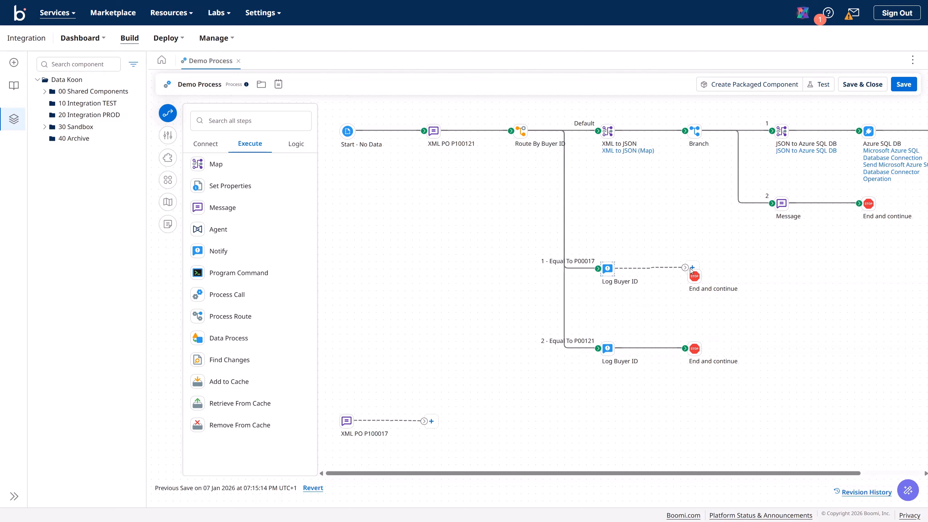
drag(685, 266, 687, 274)
click(168, 180)
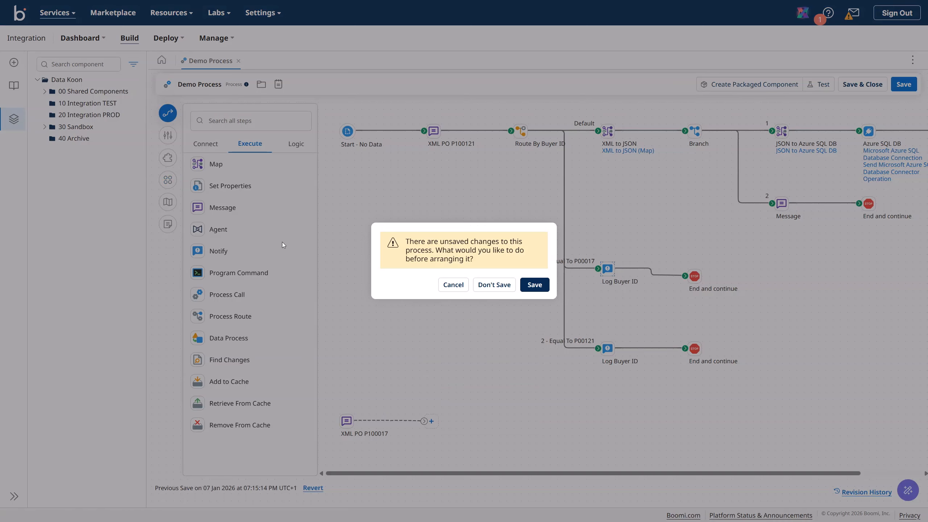
click(533, 287)
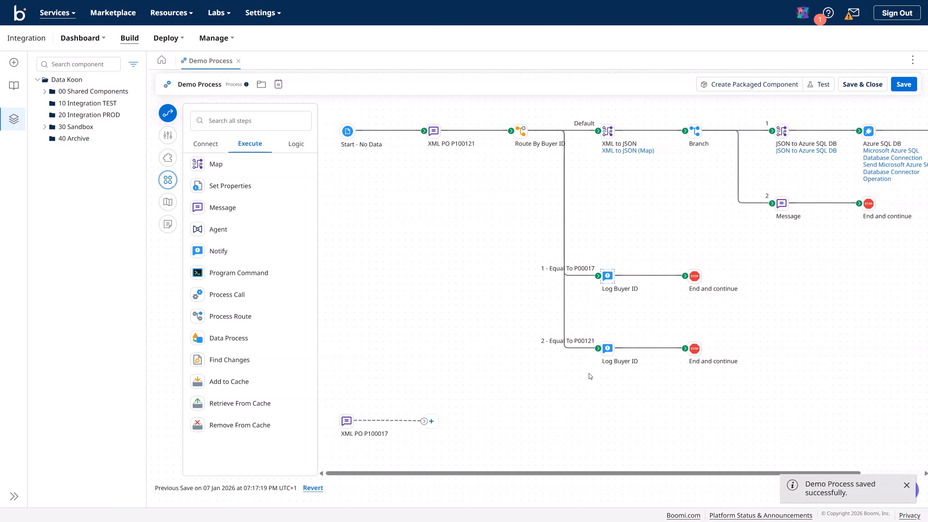
Step: Save Demo Process and test-run it on the Data Koon TEST runtime
click(903, 84)
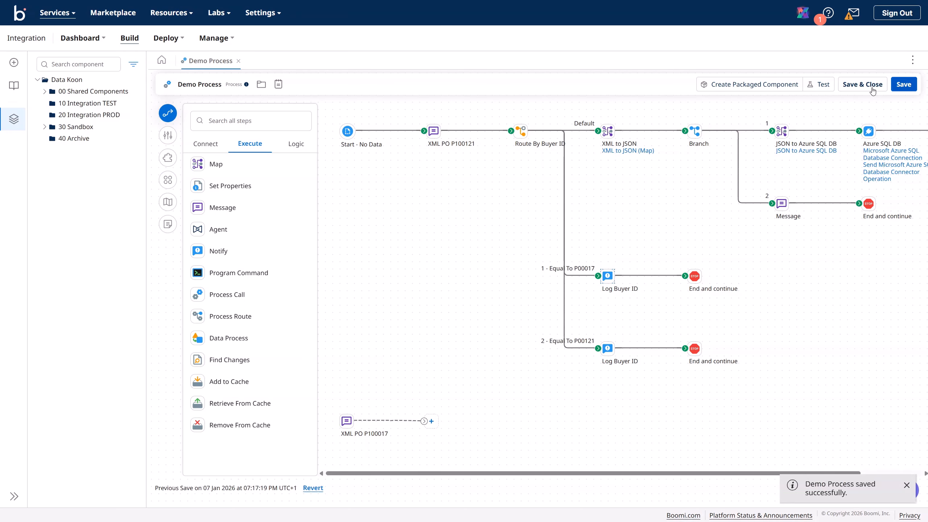
click(823, 86)
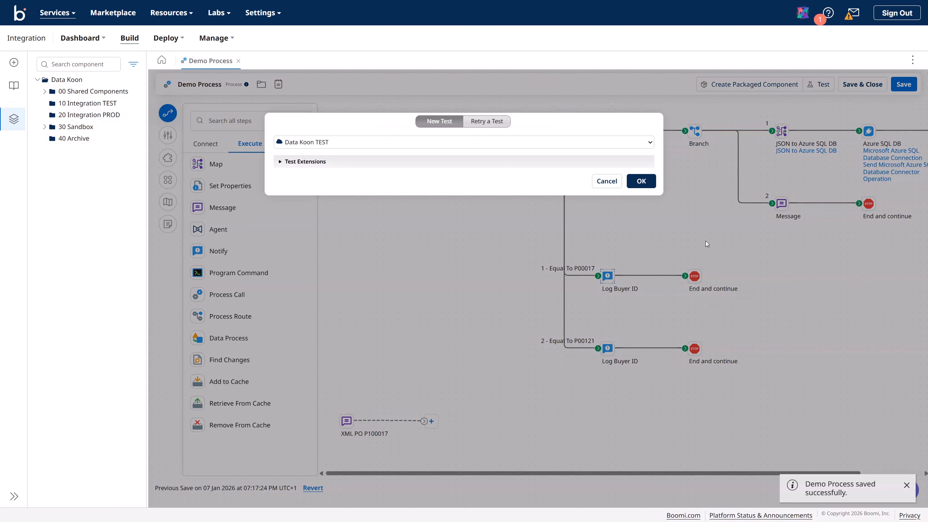
click(643, 181)
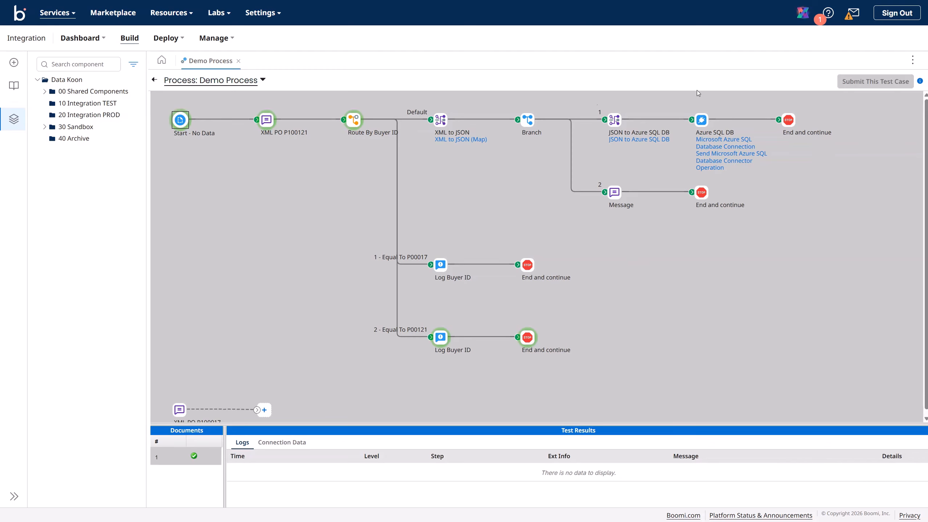
Step: Replace XML PO P100121 with XML PO P100017 between Start and Route By Buyer ID
click(154, 79)
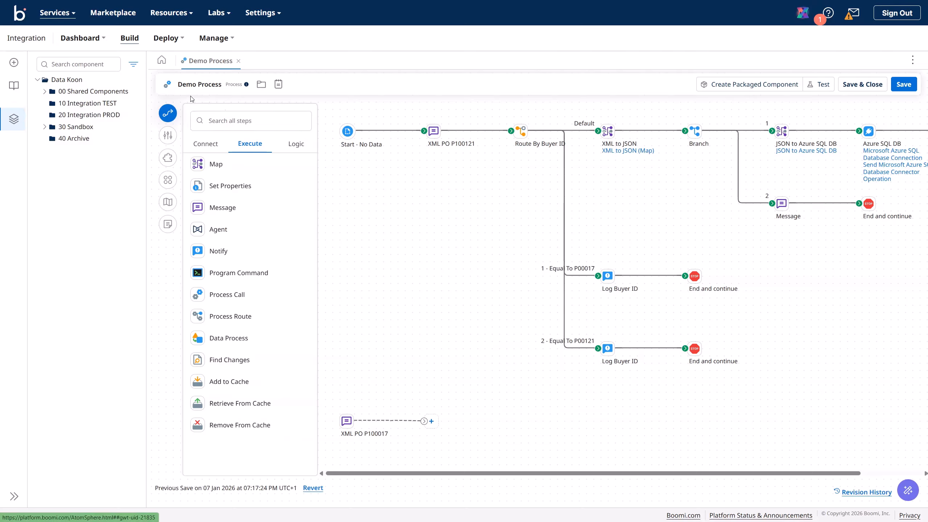
drag(434, 131, 412, 232)
mouse_move(346, 417)
drag(348, 418, 424, 150)
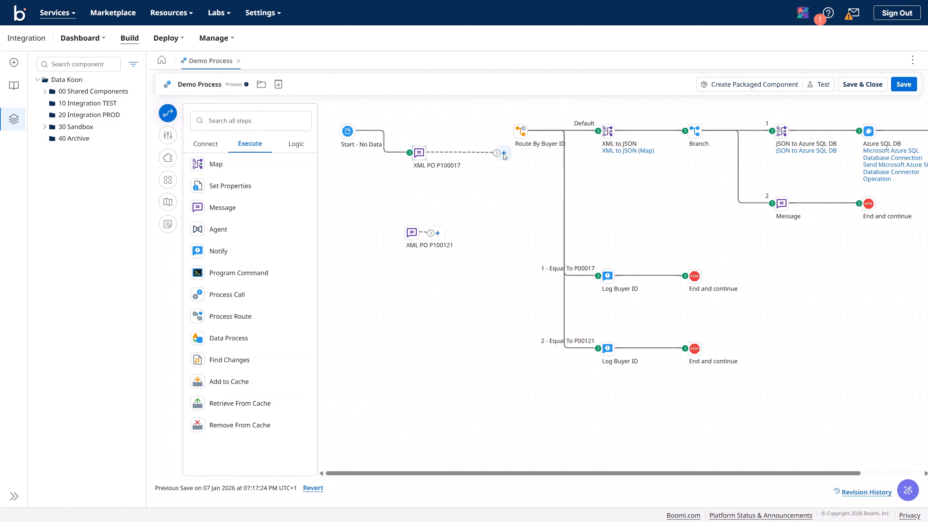
drag(497, 153, 519, 128)
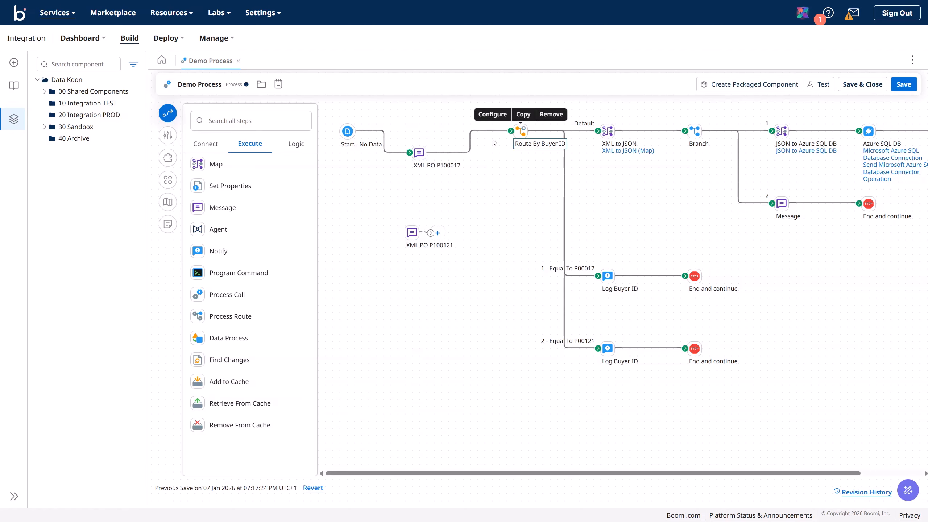
Step: Arrange the process diagram and save Demo Process
click(168, 180)
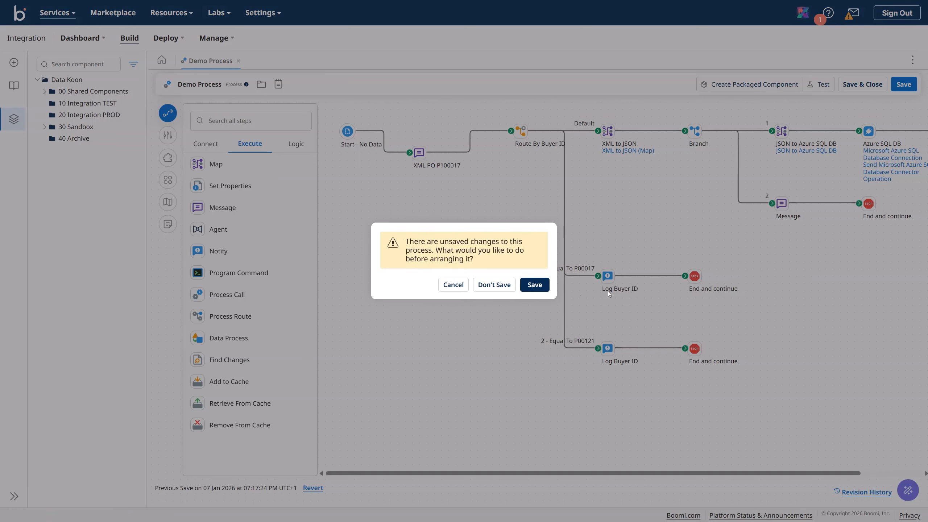
click(535, 285)
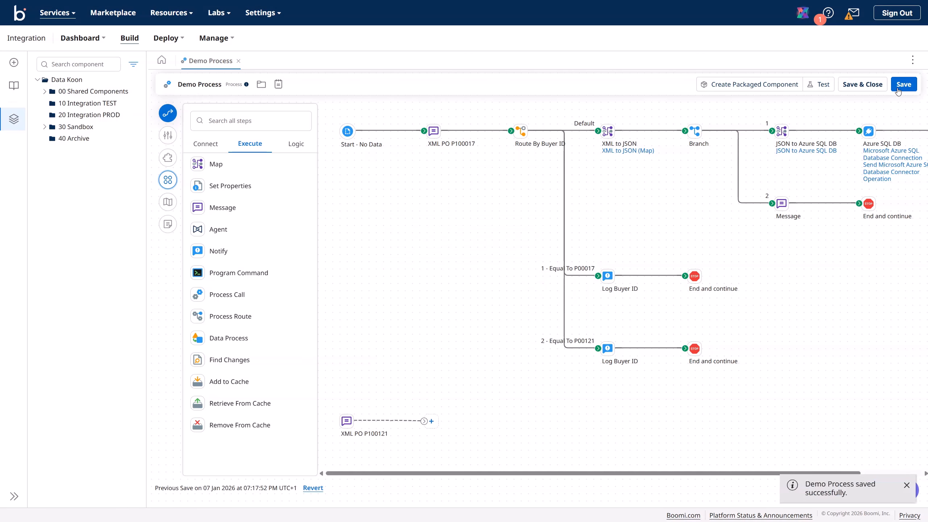
click(899, 88)
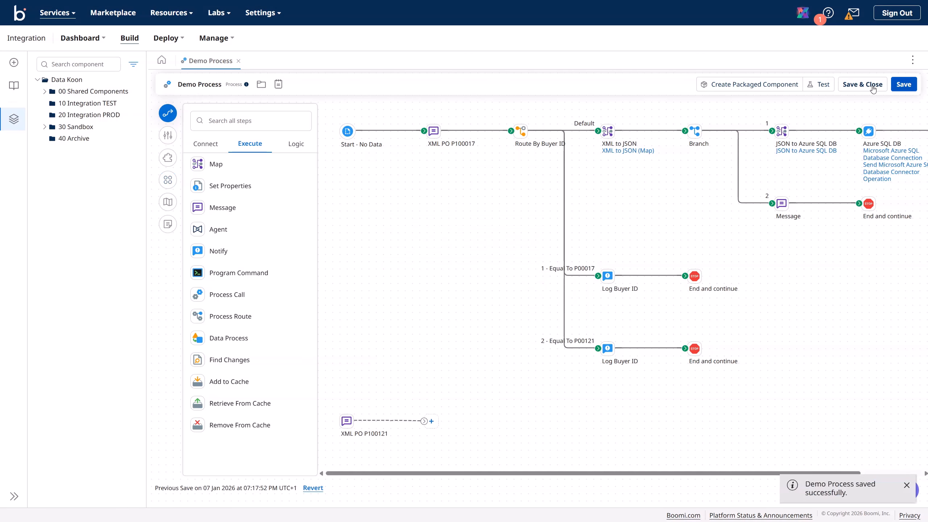
Step: Re-run the test on TEST and confirm branch 1's End and continue source data shows order P00017
click(820, 85)
click(641, 181)
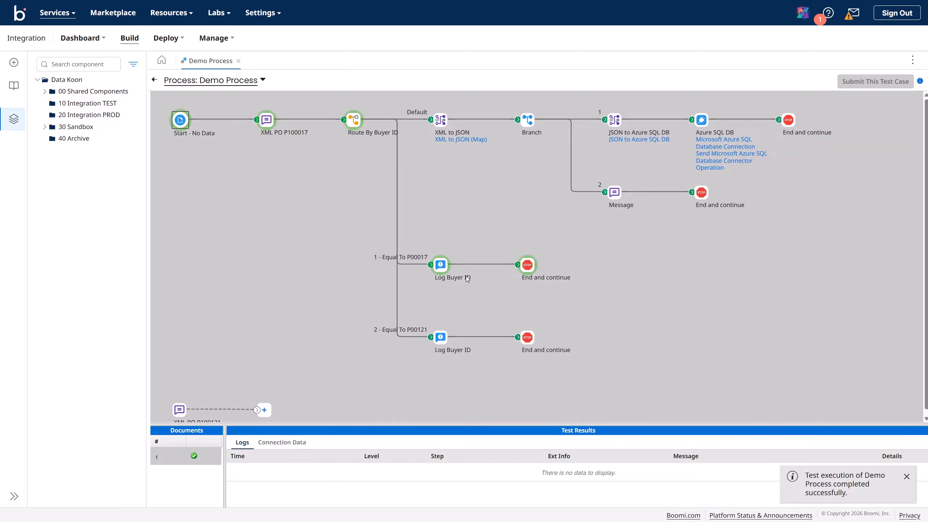
click(531, 268)
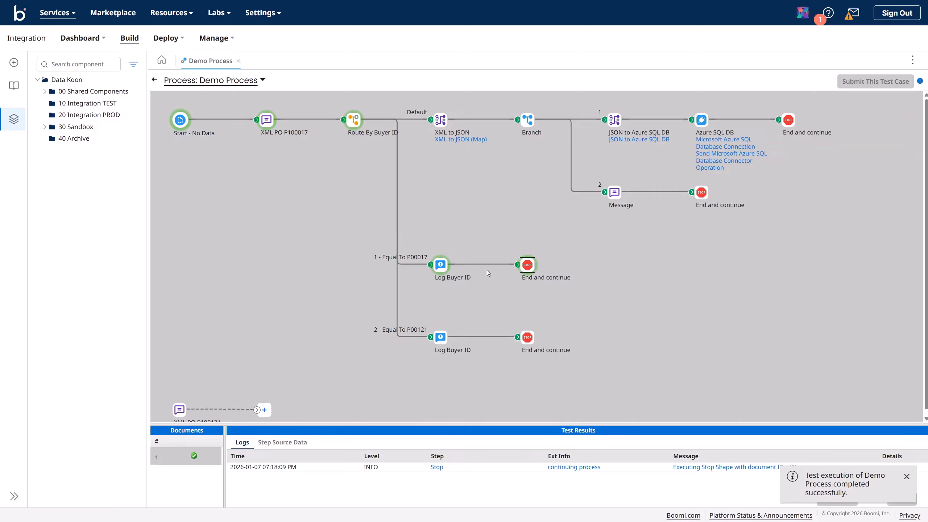
click(281, 443)
click(234, 471)
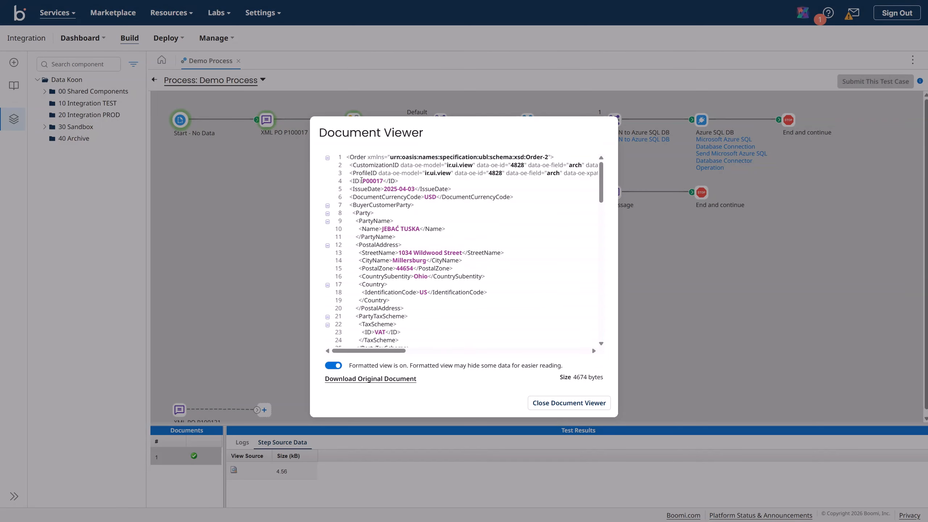
drag(361, 180, 385, 181)
click(556, 406)
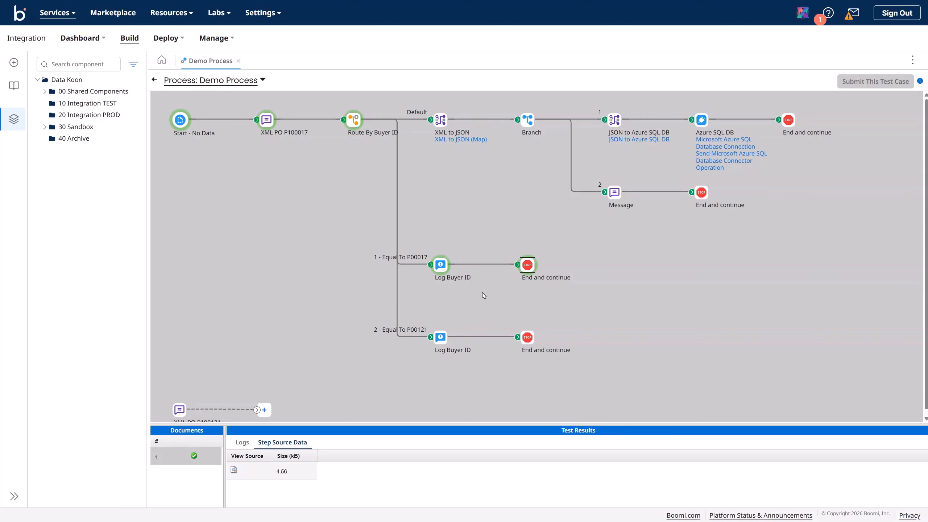
click(154, 79)
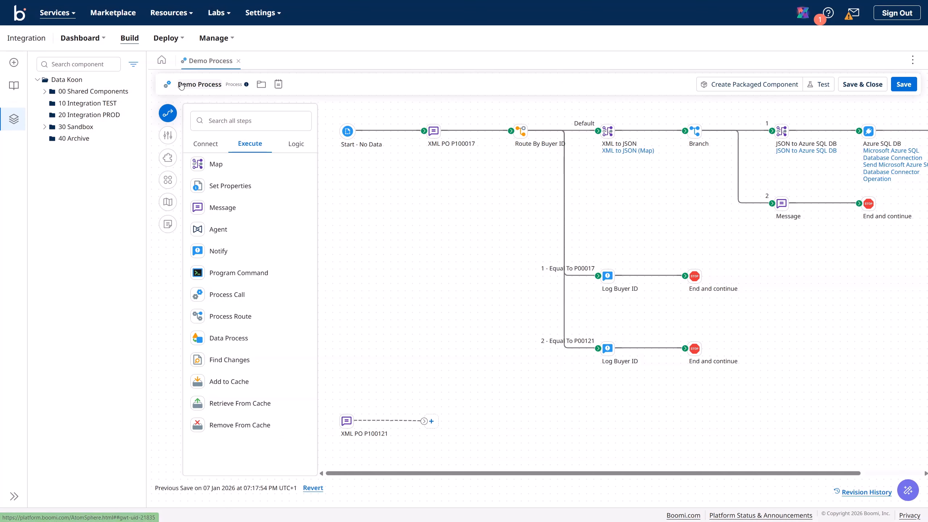
Step: Open Process Reporting and review the Documents view's time range and filter options
click(214, 40)
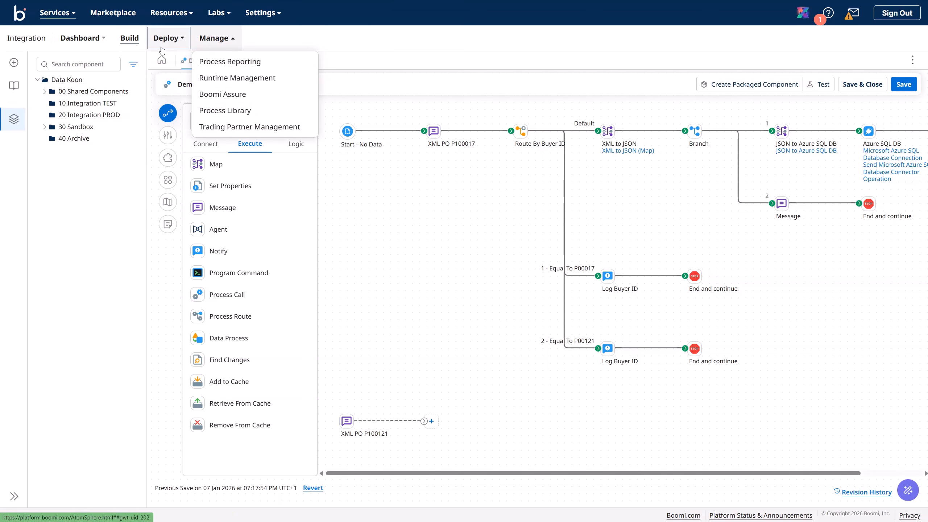
click(92, 43)
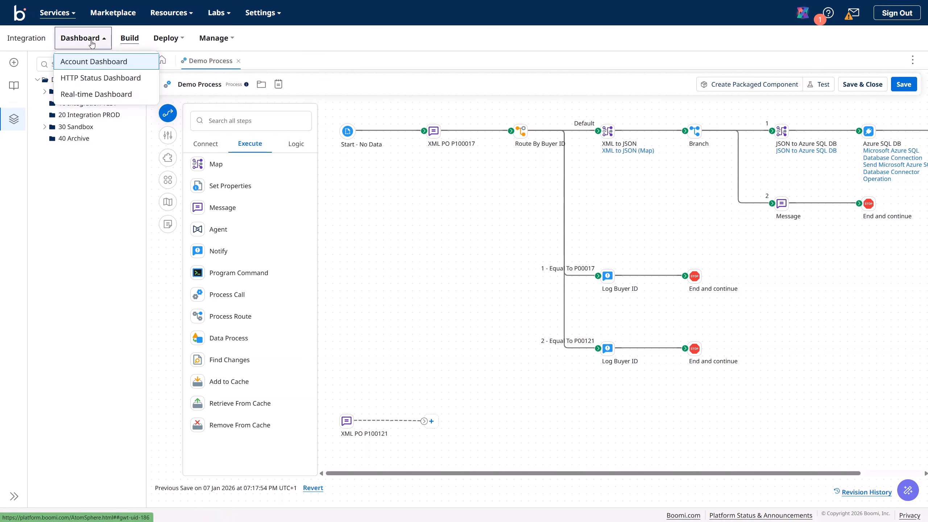
click(214, 41)
click(221, 62)
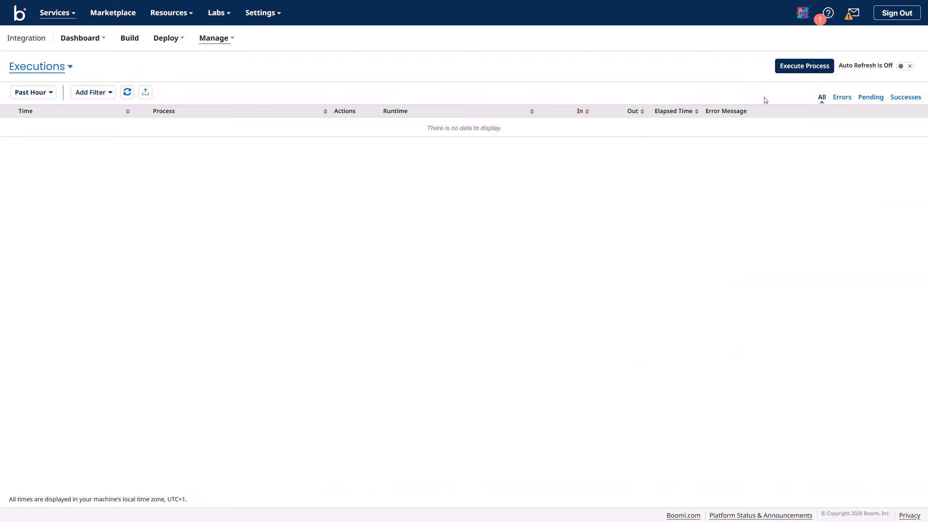
click(69, 67)
click(68, 79)
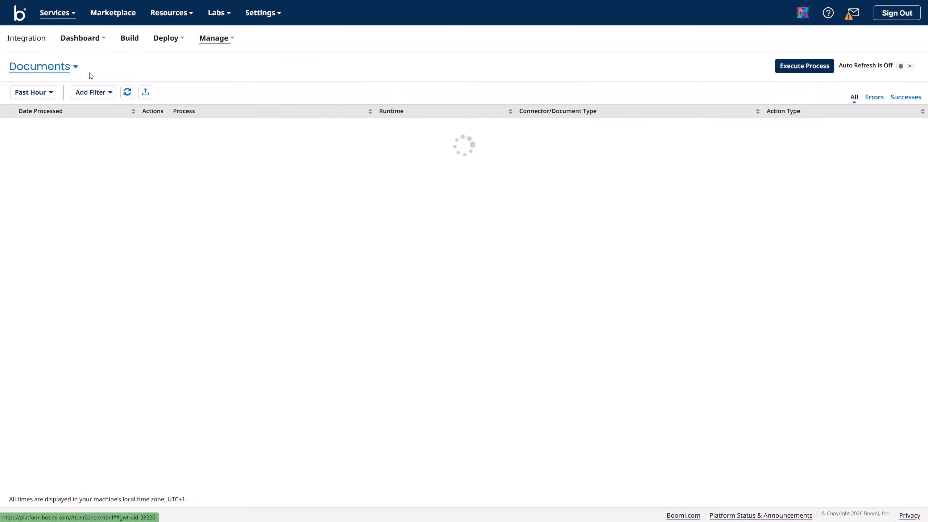
click(54, 95)
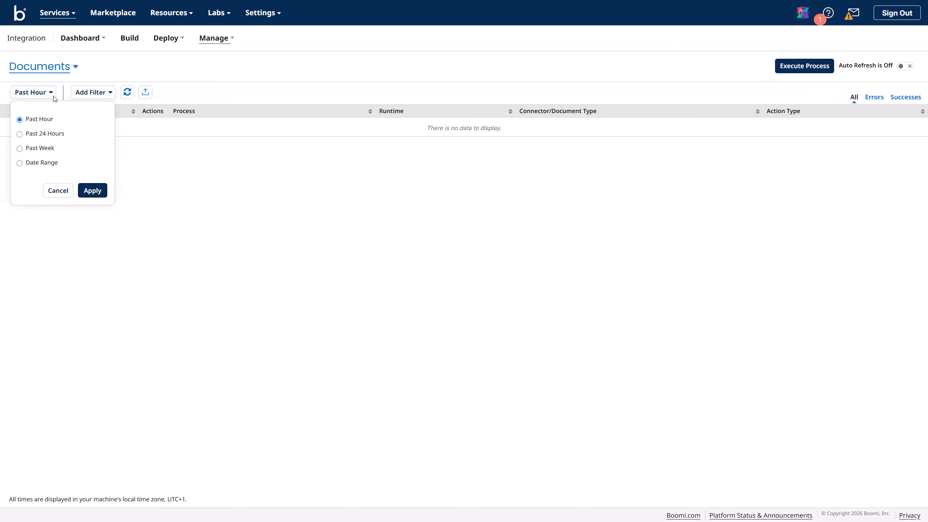
click(110, 93)
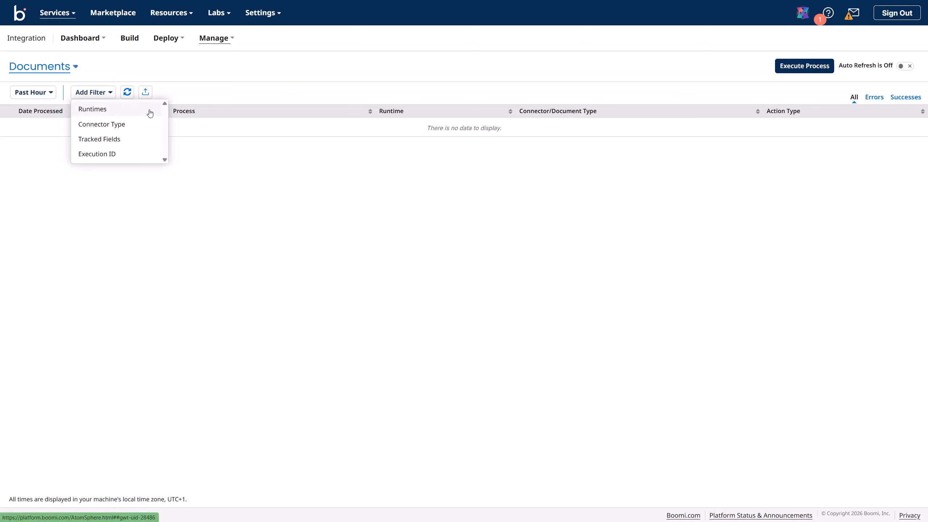
click(205, 95)
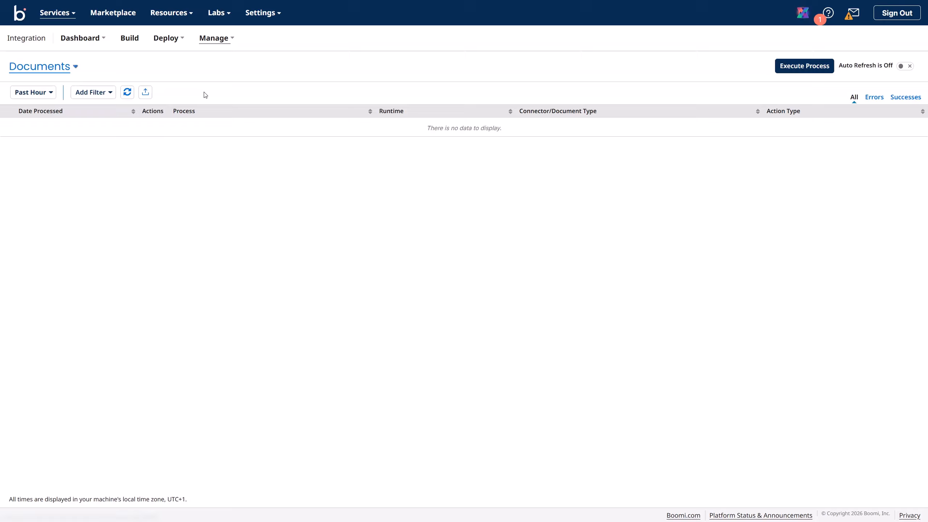
Step: Open and cancel Execute Process on Data Koon TEST, then switch the report to Executions
click(823, 71)
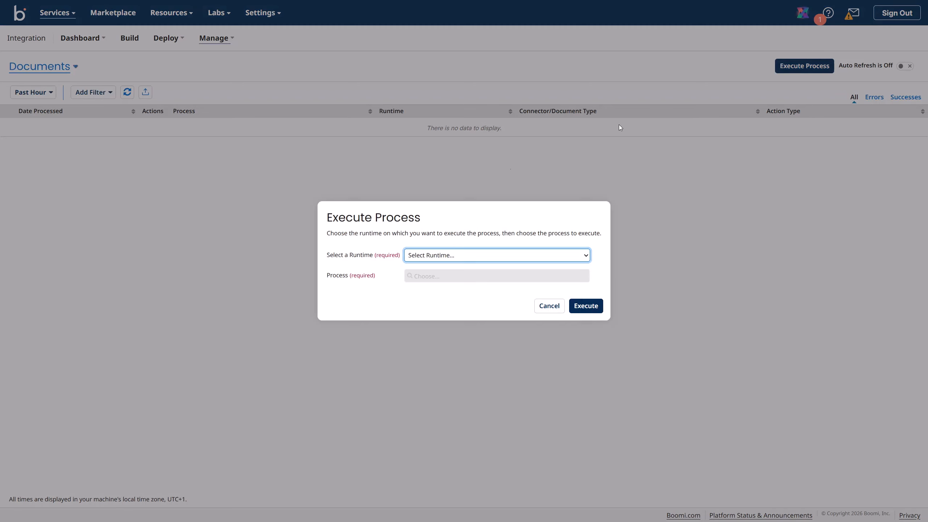
click(444, 255)
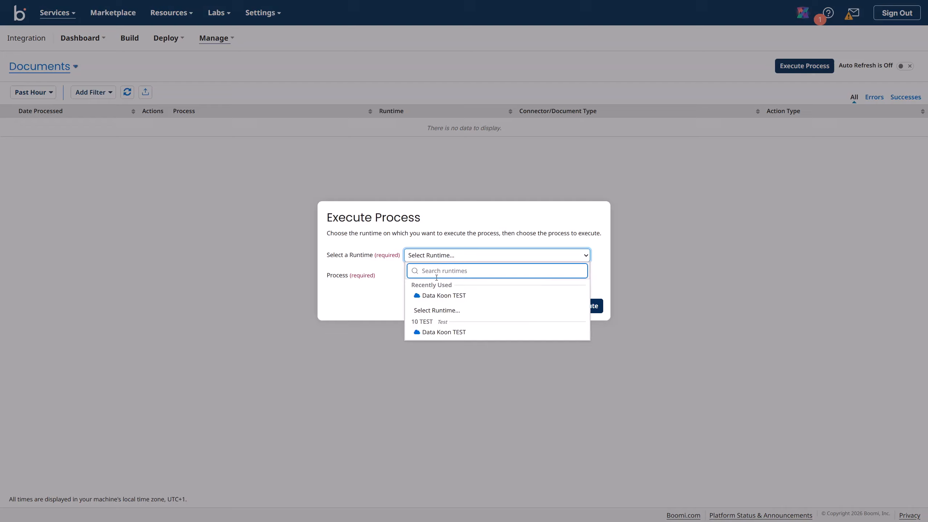
click(440, 297)
click(445, 278)
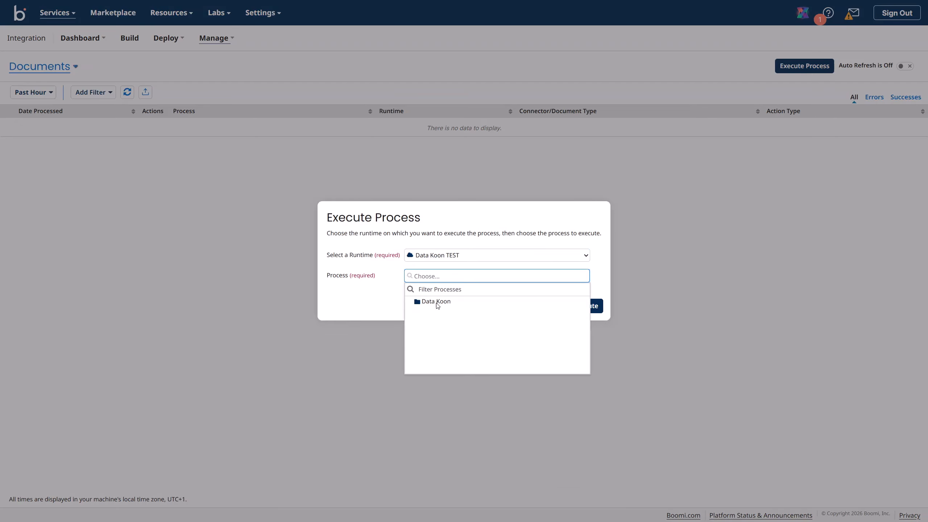
click(379, 297)
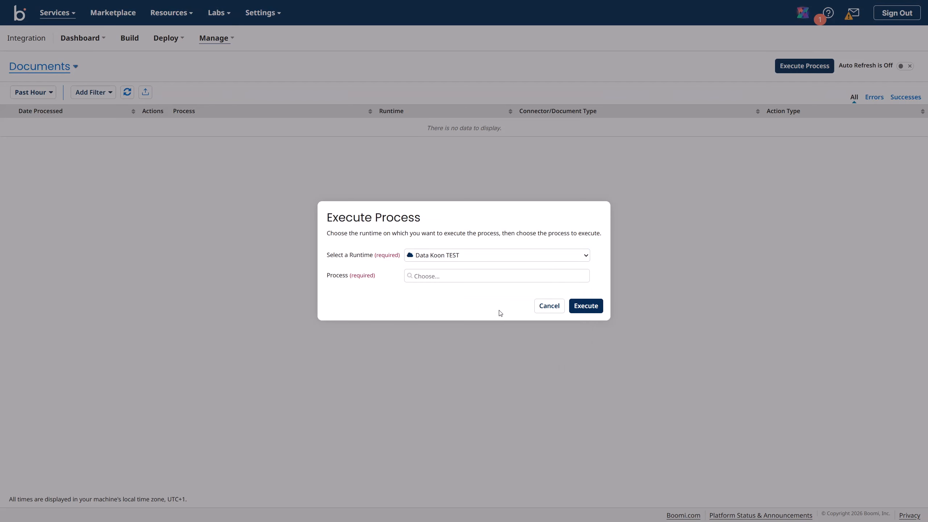
click(539, 313)
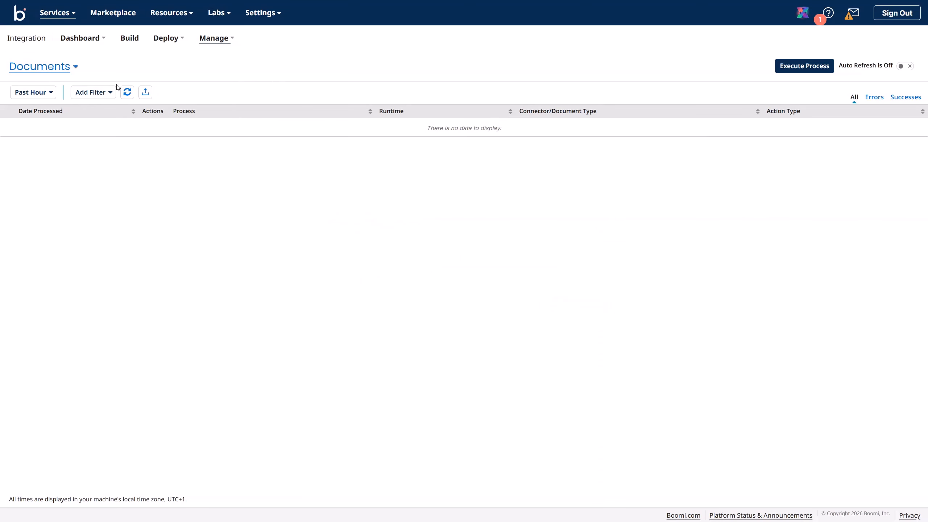
click(74, 68)
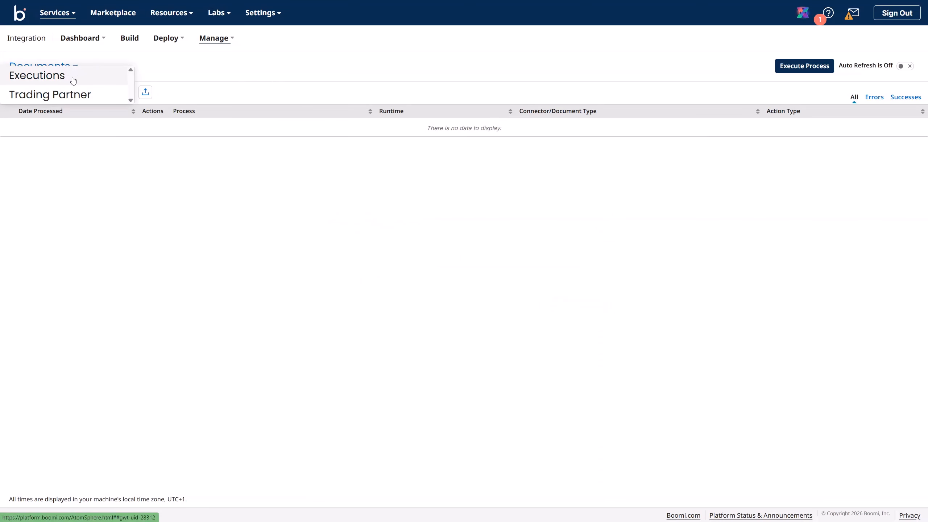
click(53, 78)
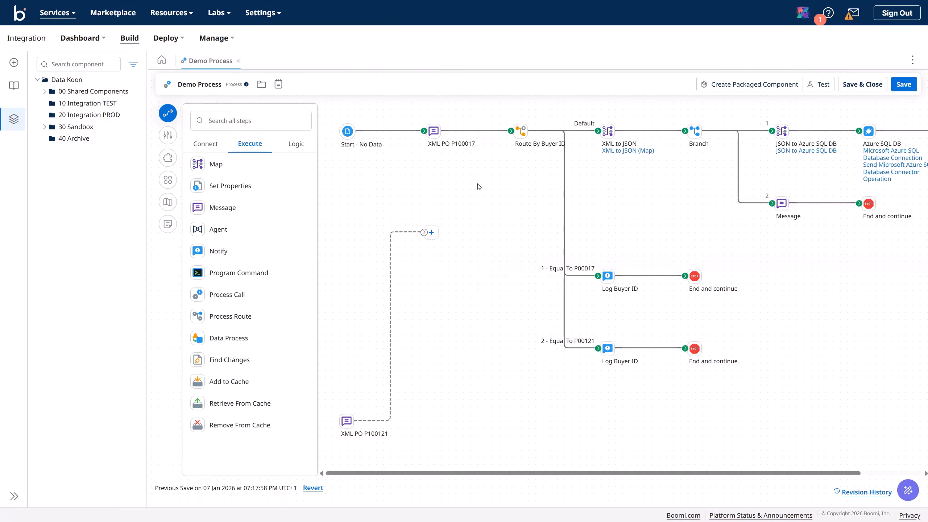
Step: Start packaging Demo Process and enter the version 'Demo Process V.1.0'
click(168, 181)
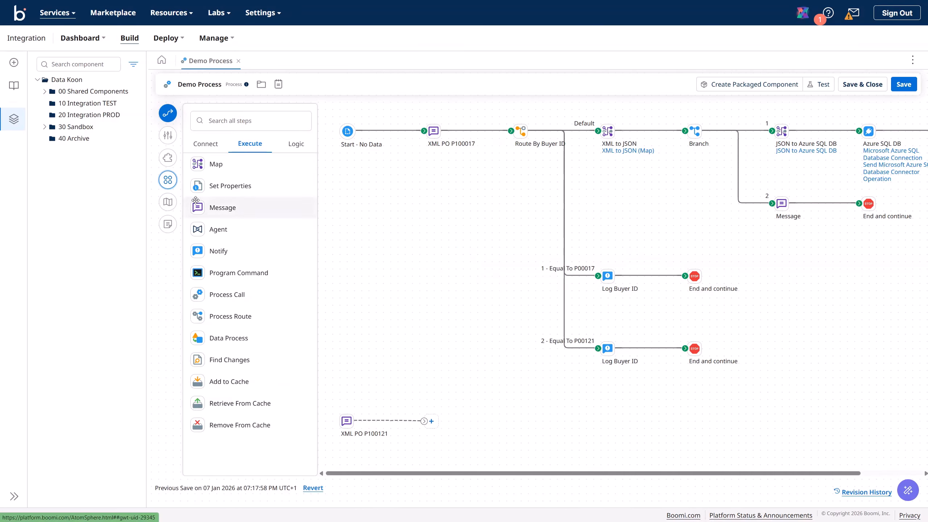
click(754, 86)
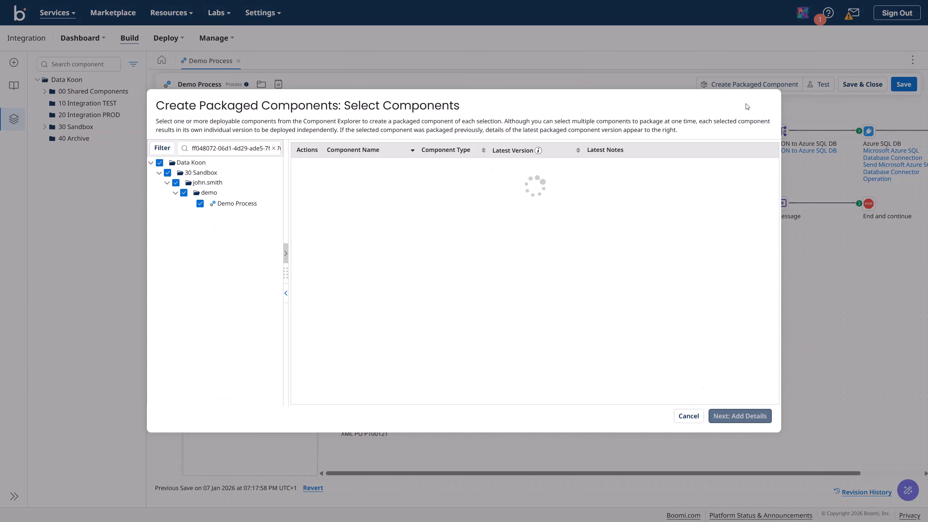
click(741, 417)
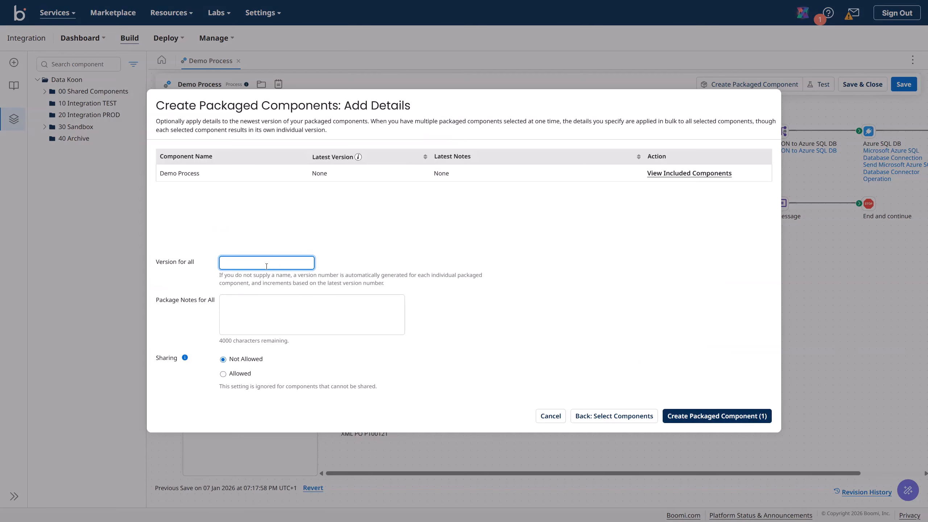
text(Demo )
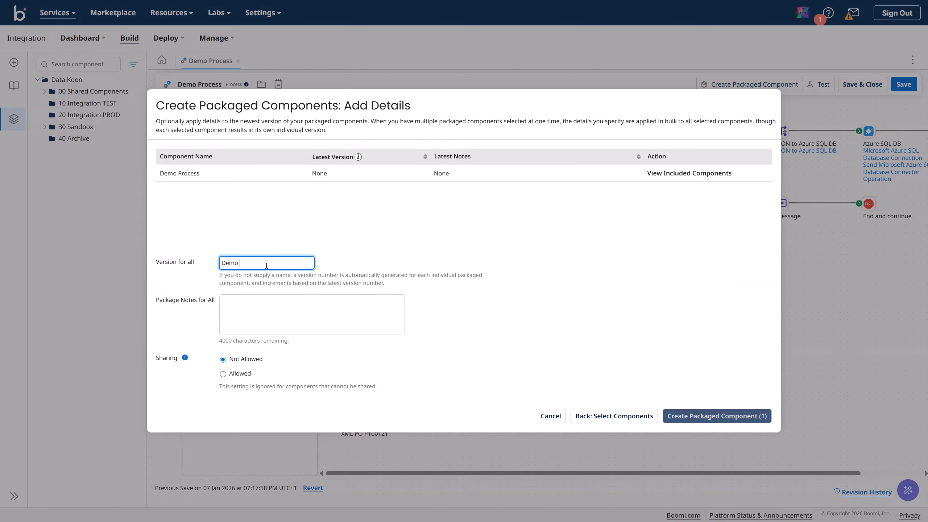
text(Process )
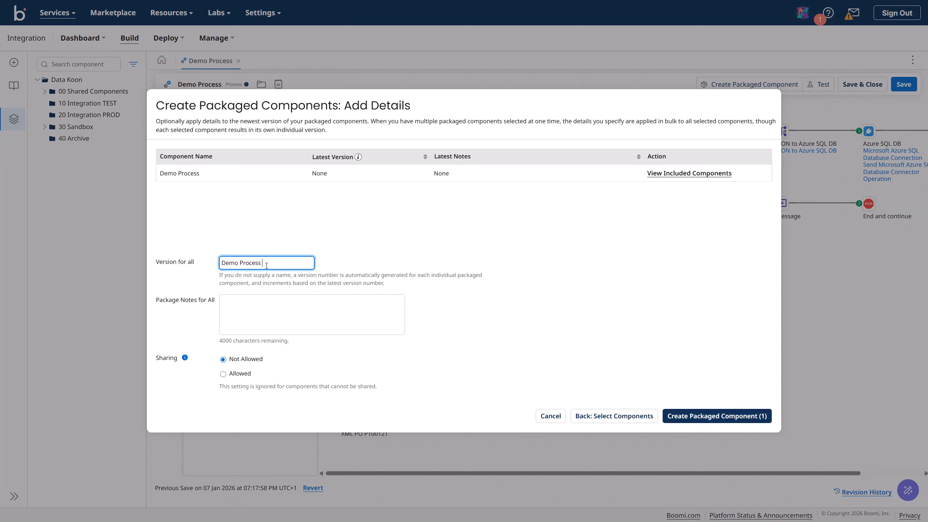
text(V1.)
key(BackSpace)
text(.0)
click(266, 263)
text(.)
Step: Copy the version text into the package notes and create the packaged component
drag(276, 263, 172, 257)
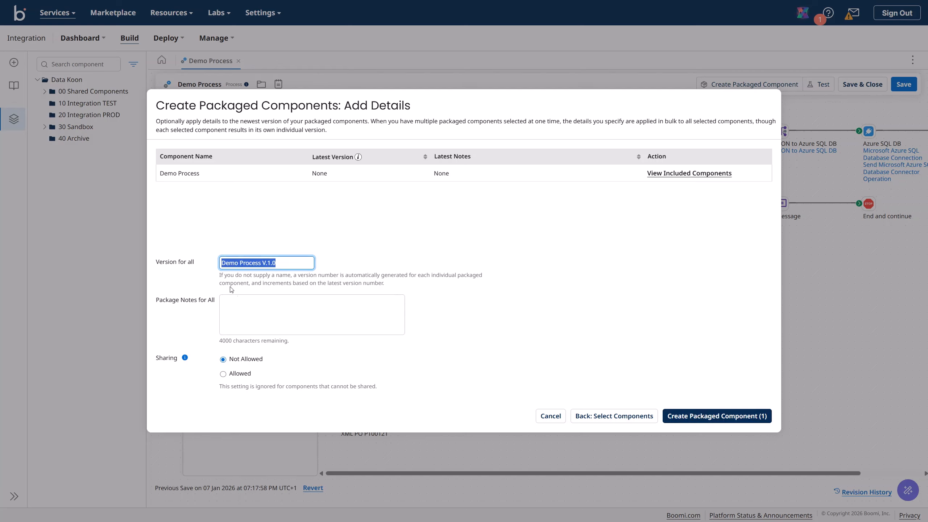
key(ctrl+c)
click(238, 306)
key(ctrl+v)
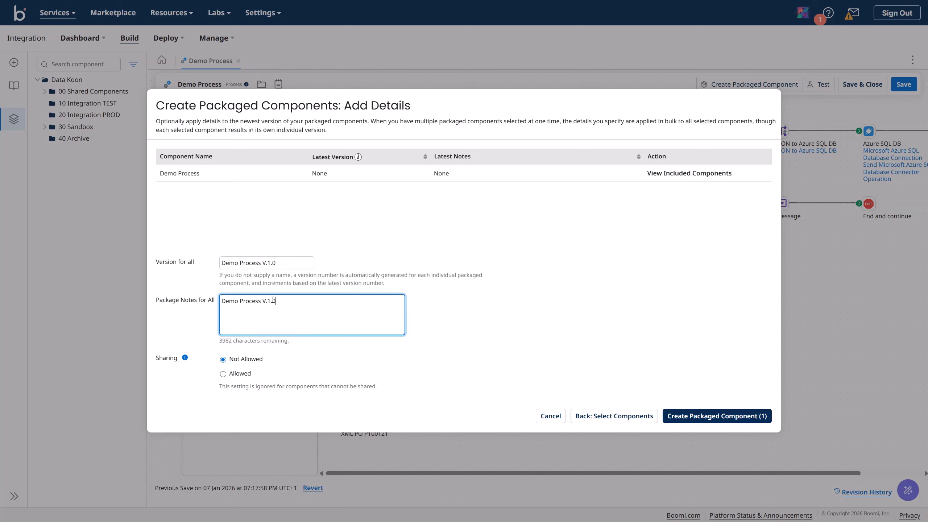
click(674, 417)
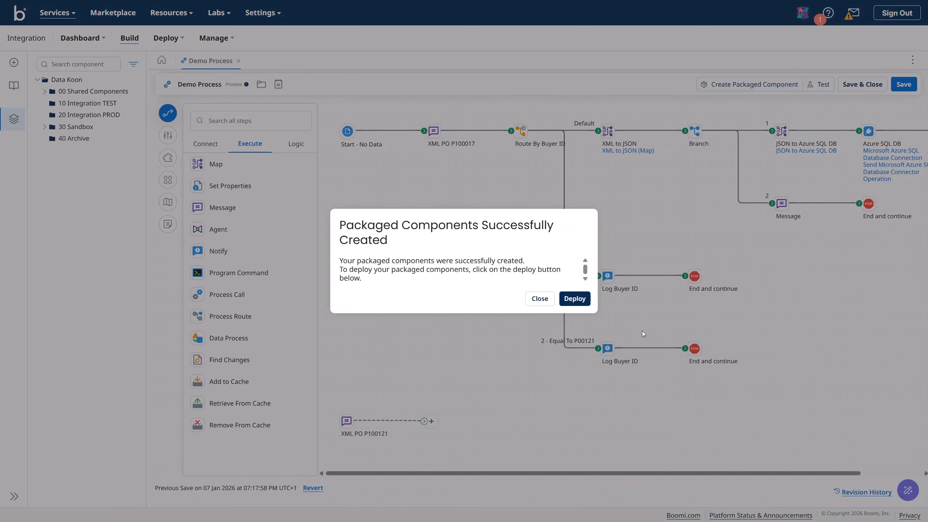
Step: Deploy the package to the 10 TEST environment with deployment notes 'Demo Process V.1.0'
click(575, 298)
click(276, 149)
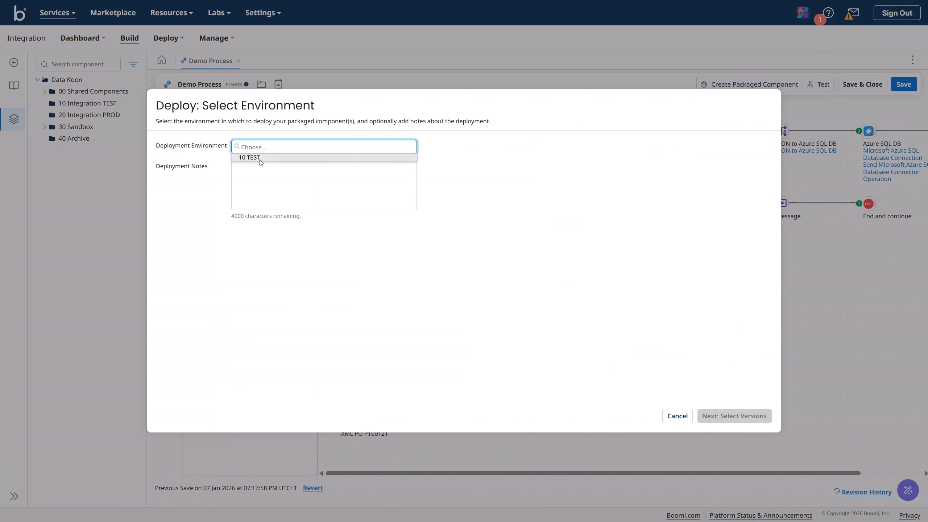
click(259, 158)
click(279, 181)
click(275, 178)
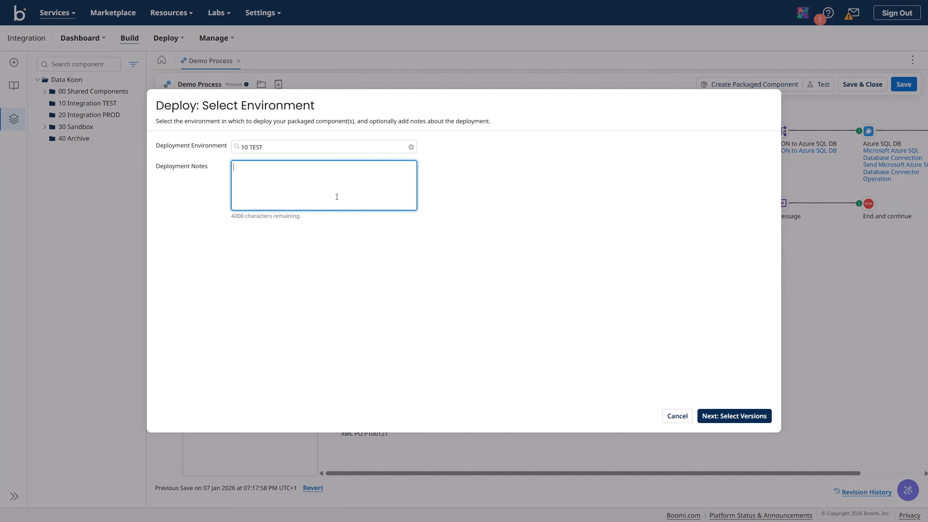
text(Demo Process V.1.0)
click(716, 416)
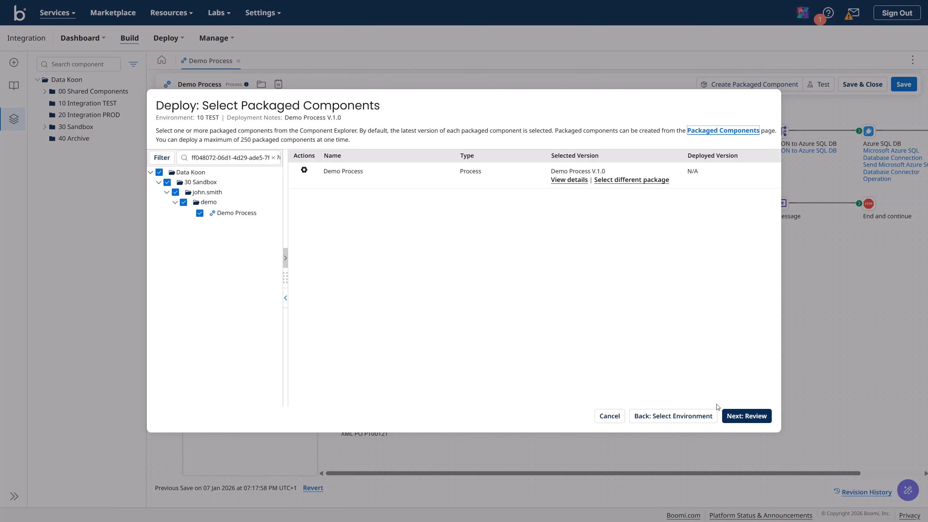
click(727, 417)
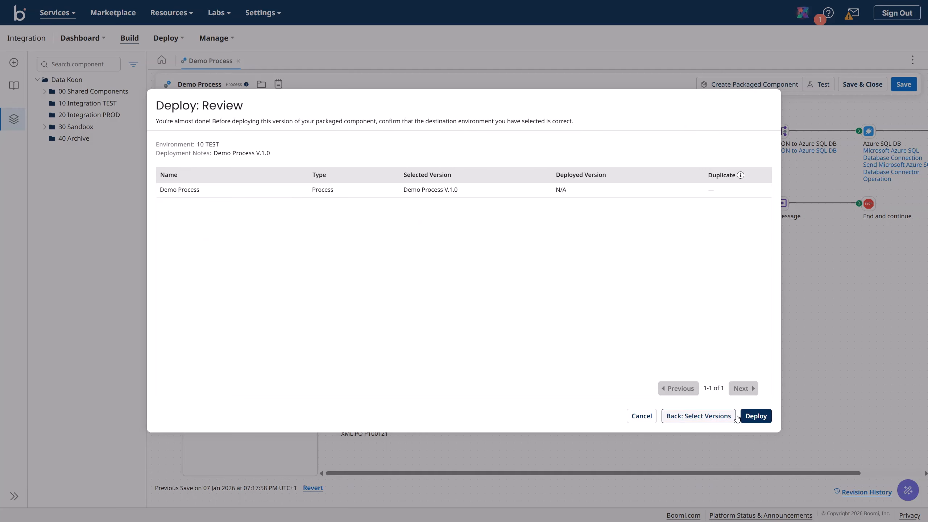
click(756, 417)
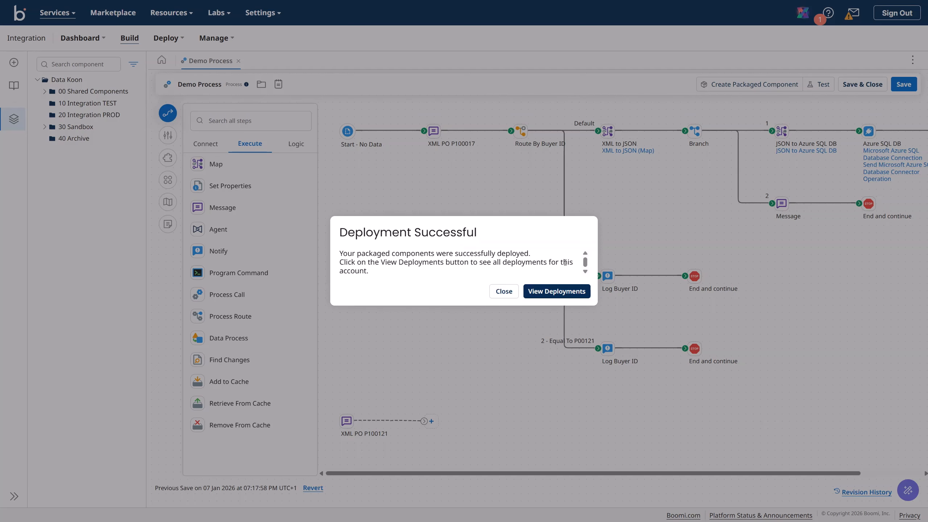
Step: Review the Demo Process deployment on the Deployments page and open its details
click(557, 292)
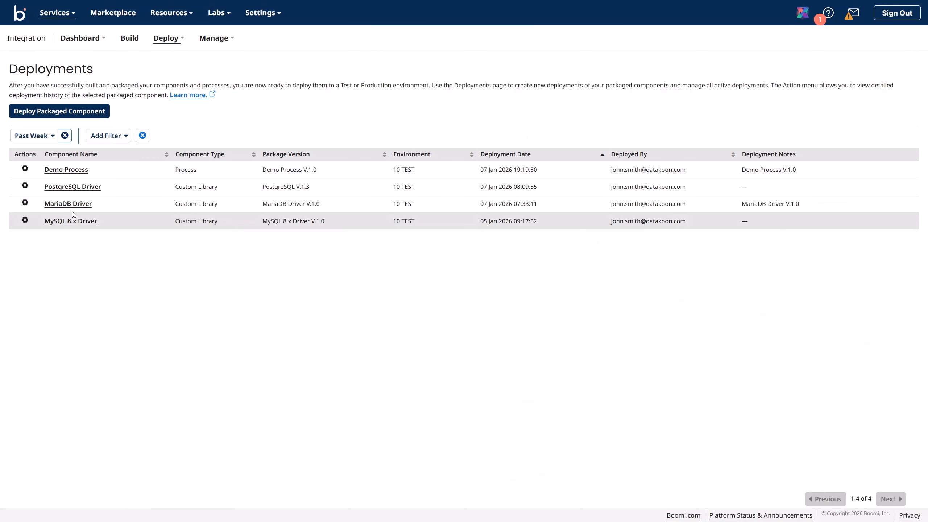
click(24, 170)
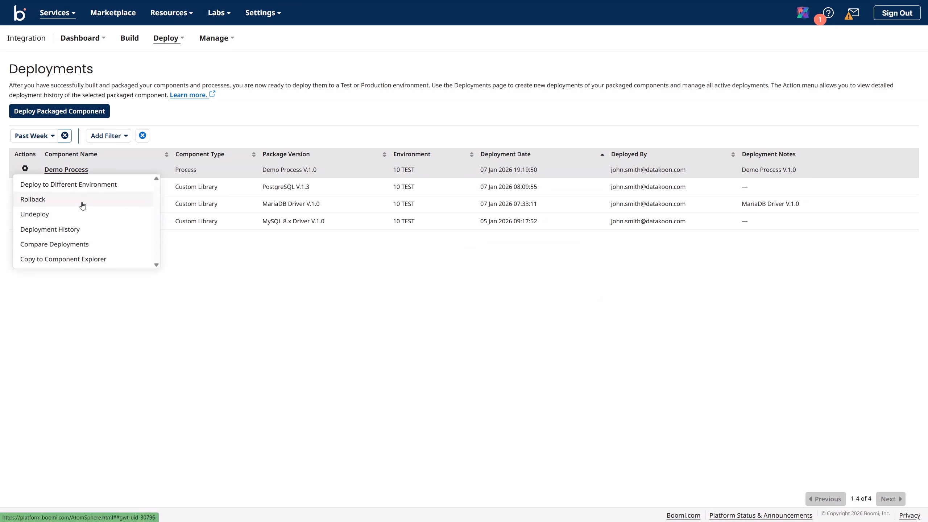
click(223, 265)
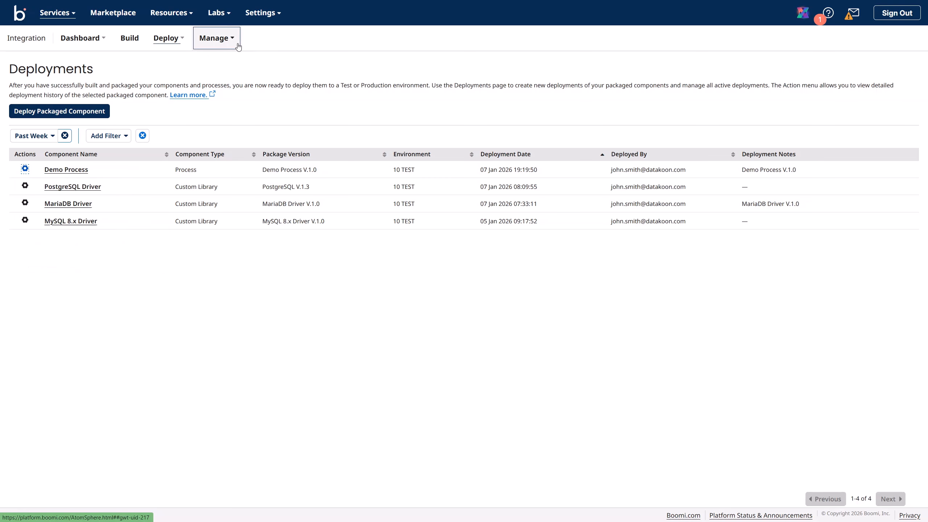
click(219, 38)
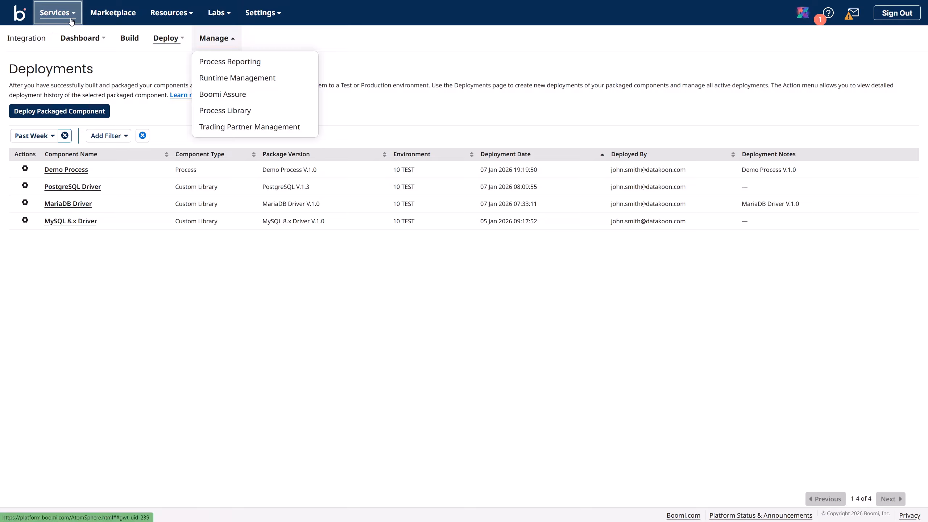
click(168, 39)
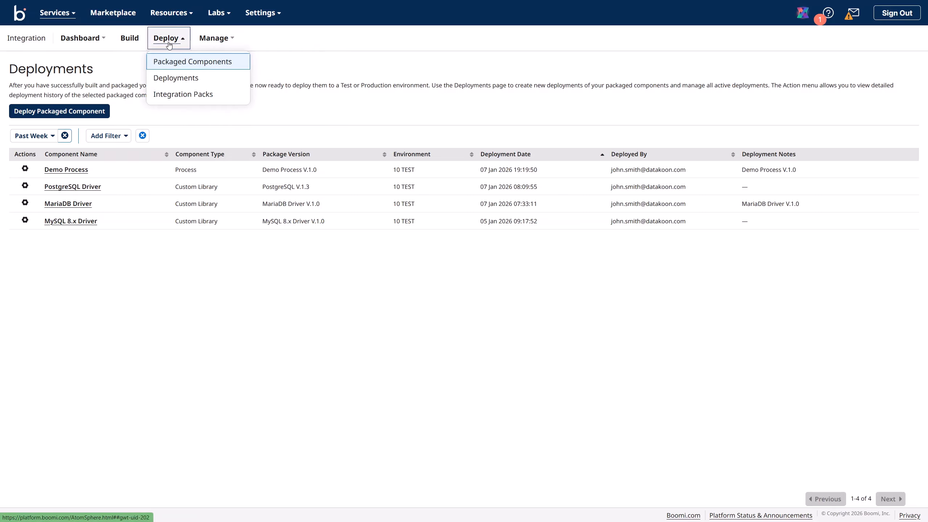
click(186, 83)
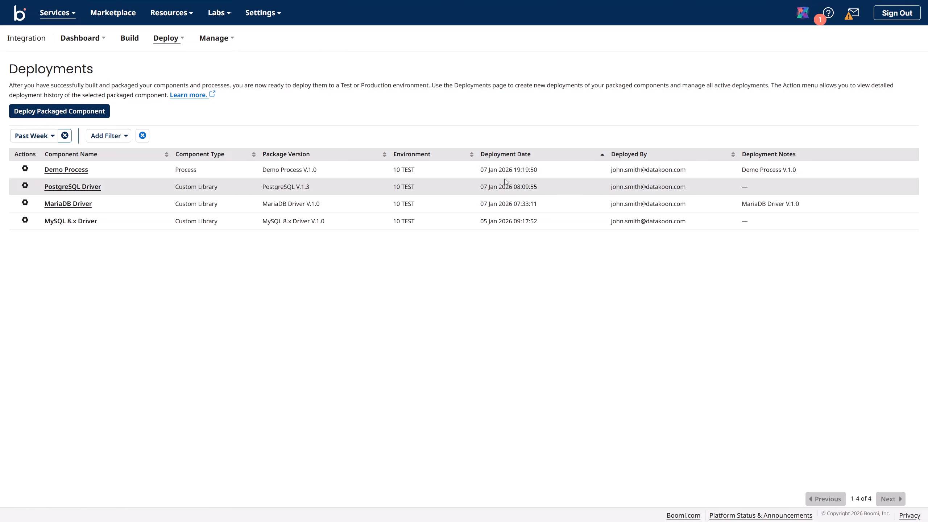
click(25, 168)
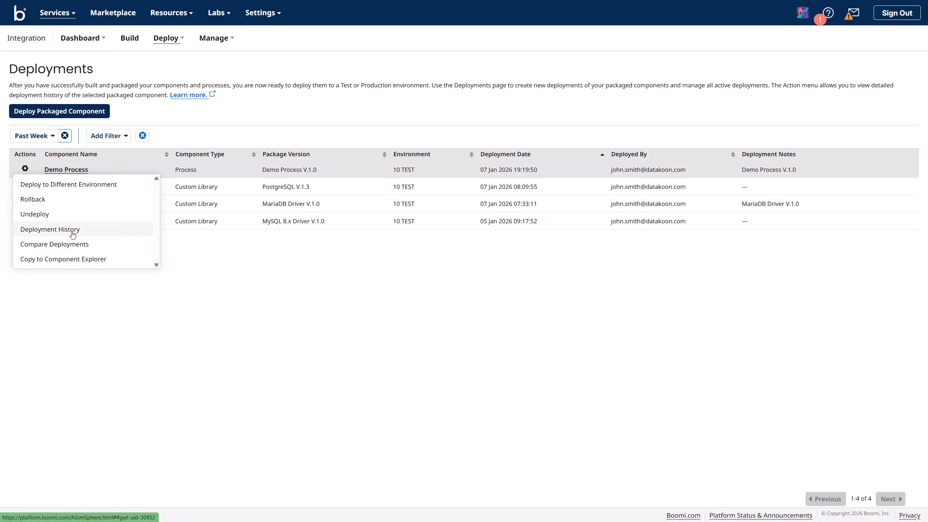
click(237, 263)
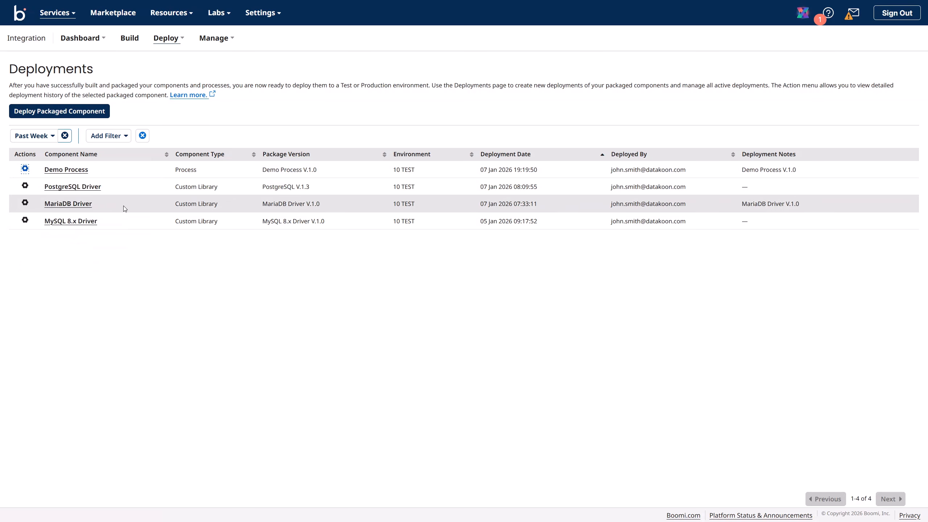
click(78, 172)
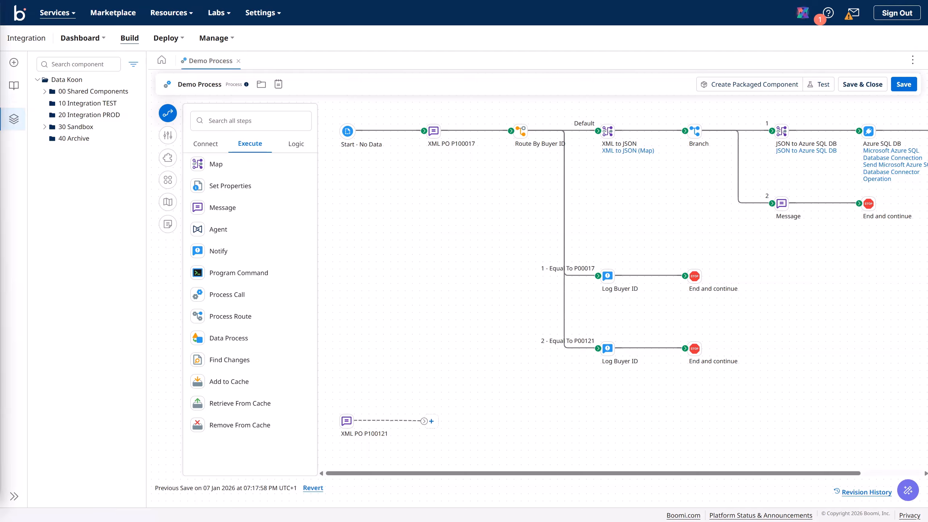
Step: Collapse the step palette and go to Runtime Management's Environments page showing 10 TEST
click(168, 113)
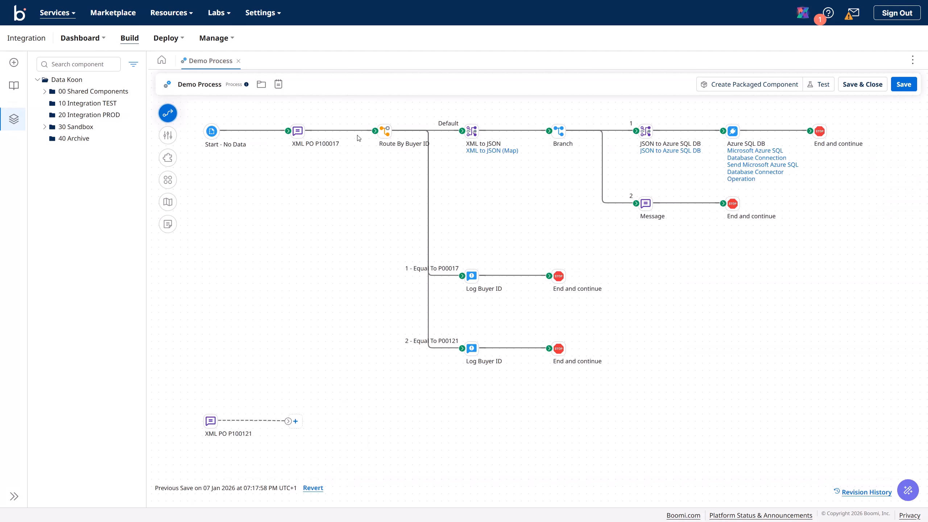
click(269, 15)
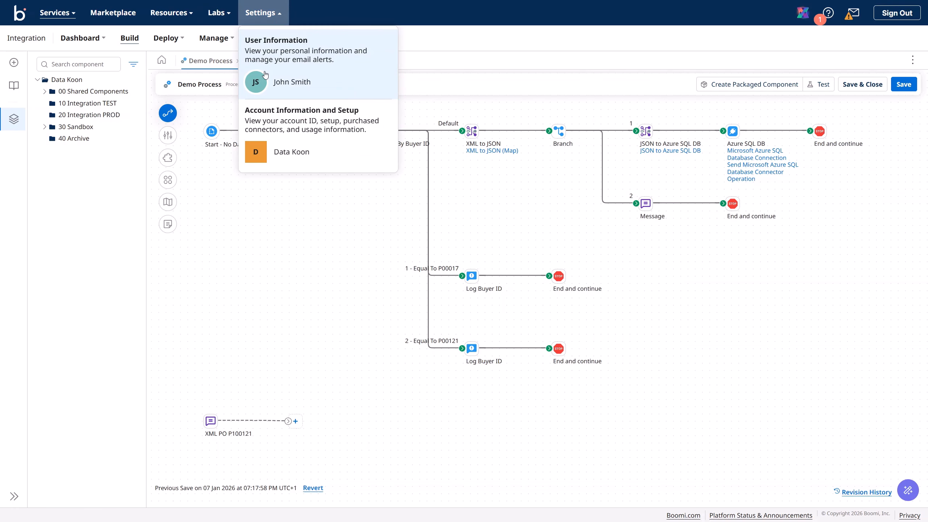
click(328, 214)
click(231, 44)
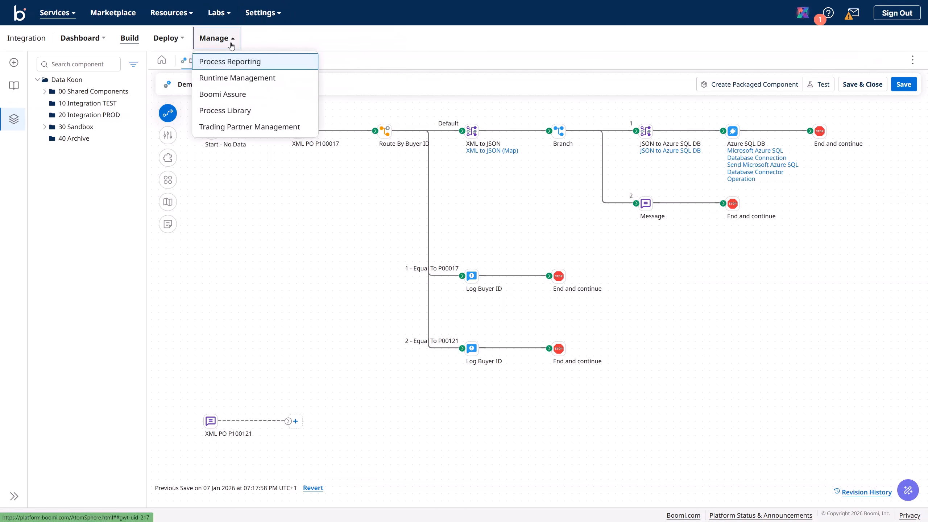
click(241, 78)
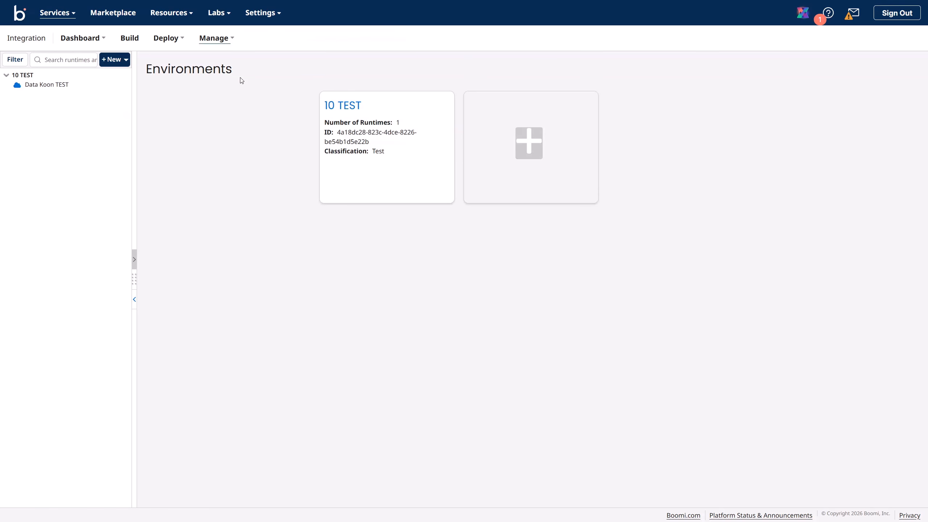
Step: Open the schedule settings for Demo Process under Data Koon TEST's deployed processes
click(55, 86)
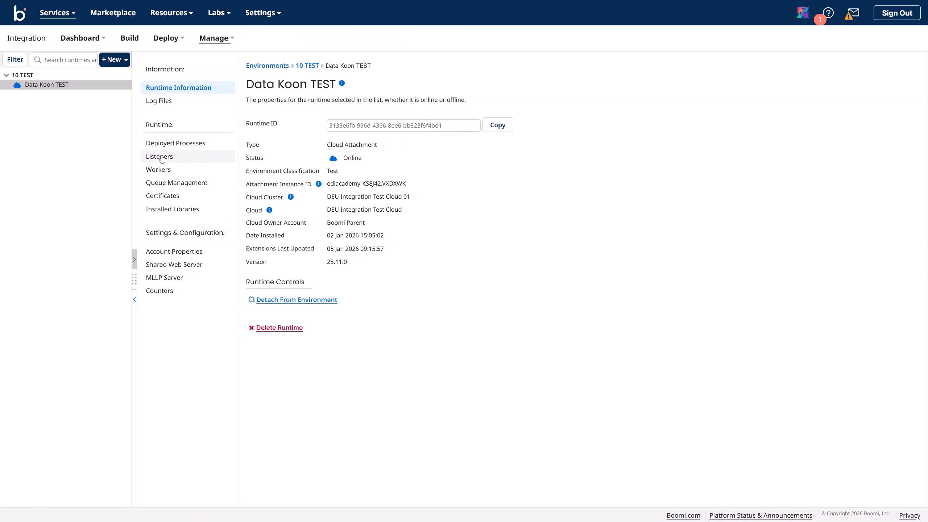
click(168, 145)
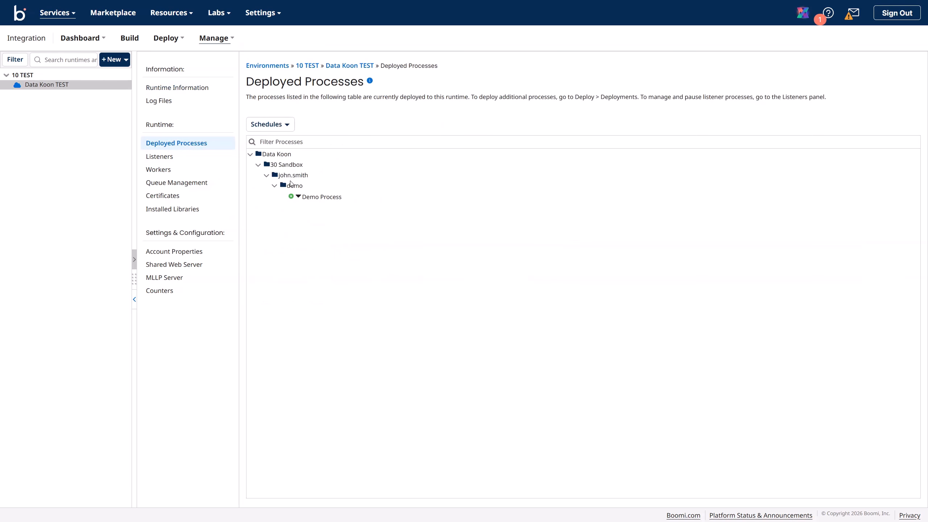
click(299, 198)
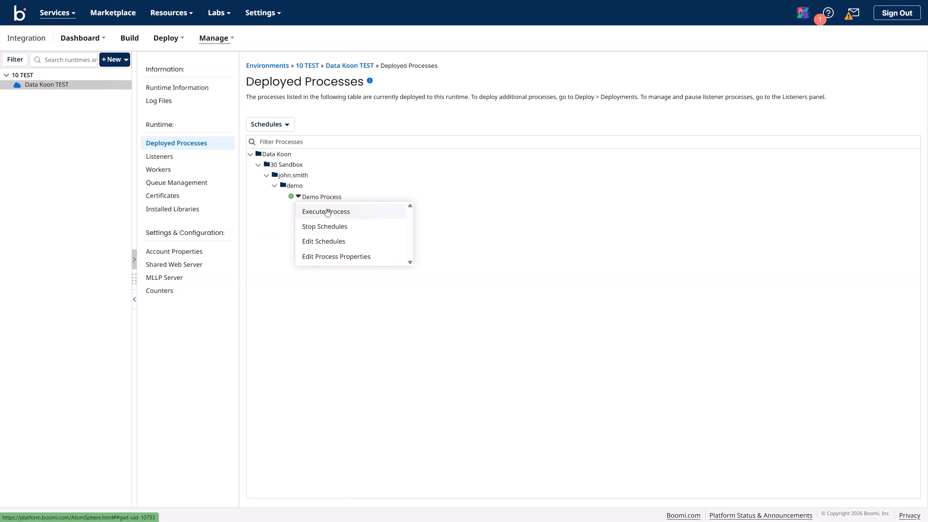
click(327, 243)
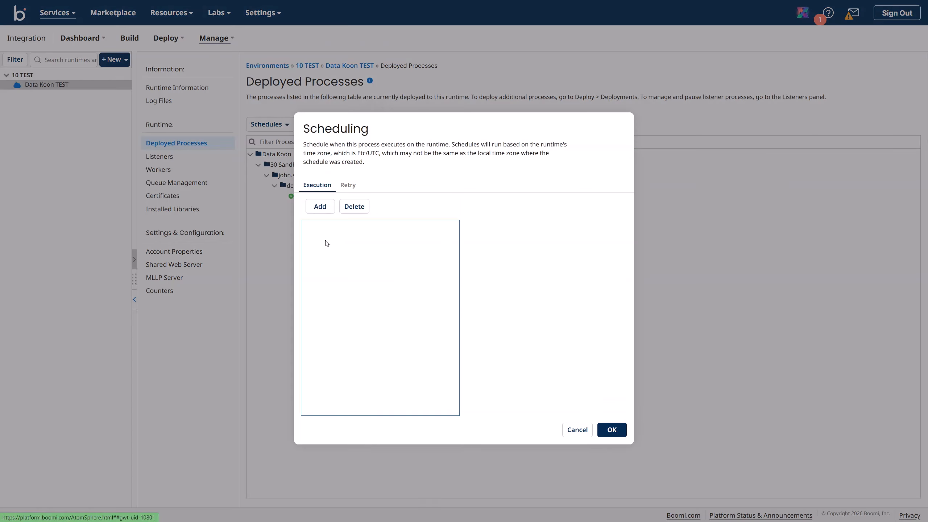
drag(309, 134, 376, 153)
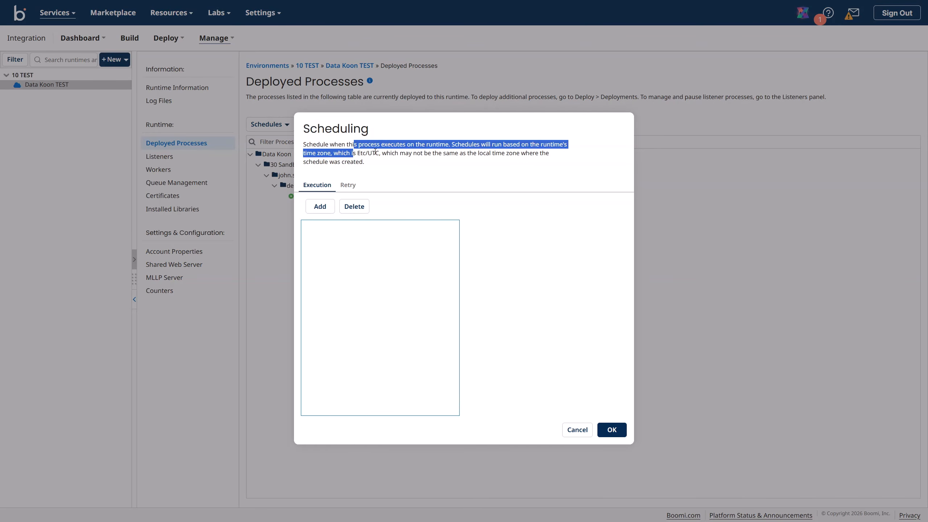
click(401, 150)
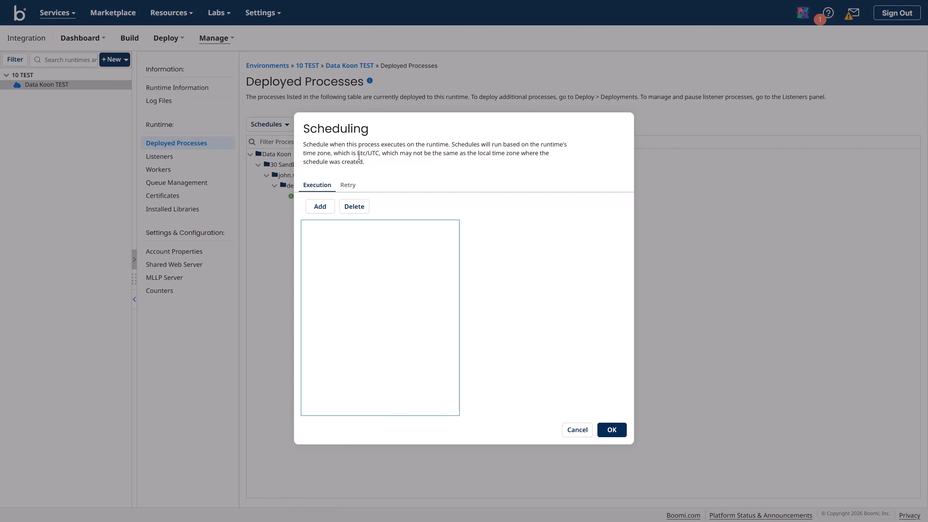
Step: Add a schedule with interval 1, include Saturday and Sunday, and save it
click(326, 210)
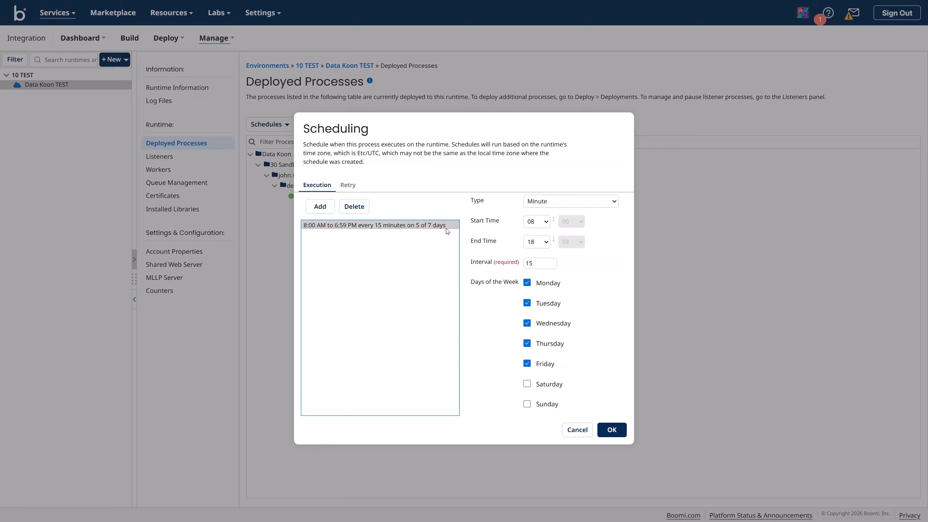
click(516, 265)
double_click(536, 264)
text(1)
click(527, 384)
click(526, 405)
click(608, 430)
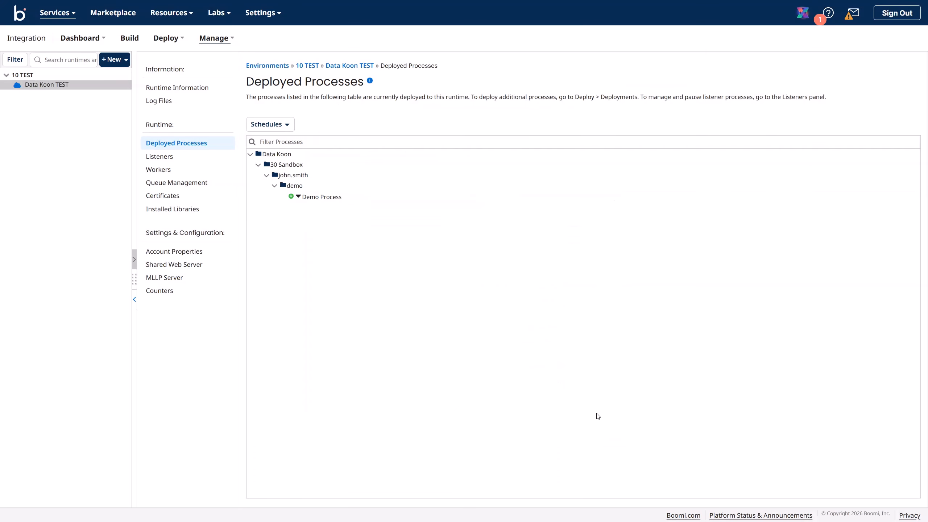
Step: Execute Demo Process manually, then view the refreshed executions in Process Reporting
click(298, 198)
click(321, 213)
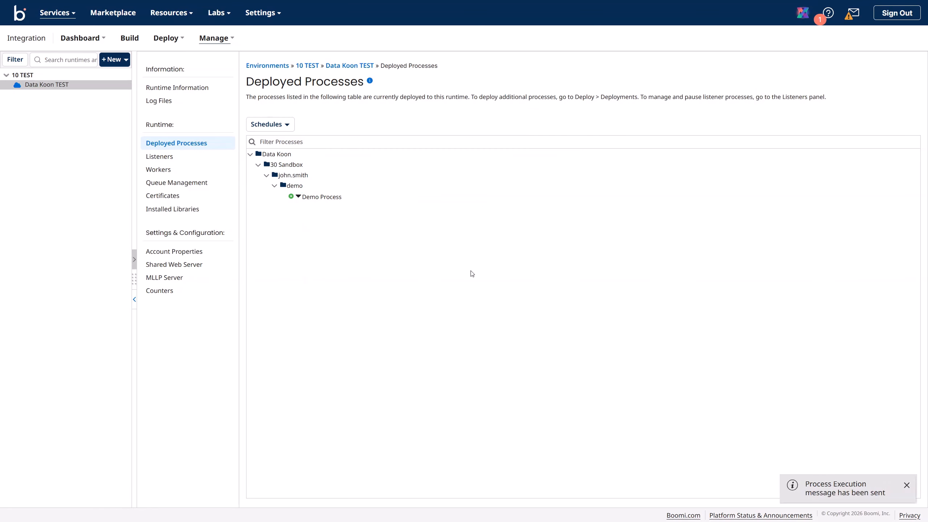
drag(804, 489, 891, 496)
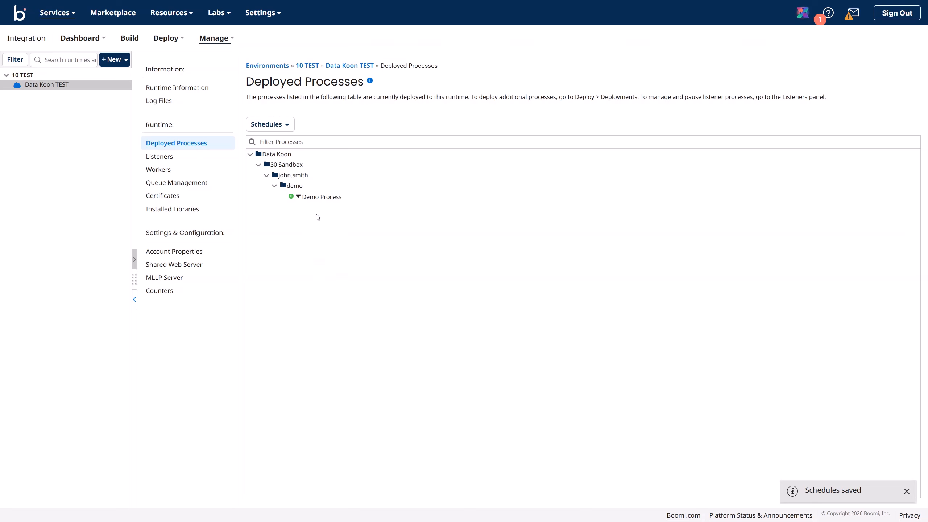
click(229, 42)
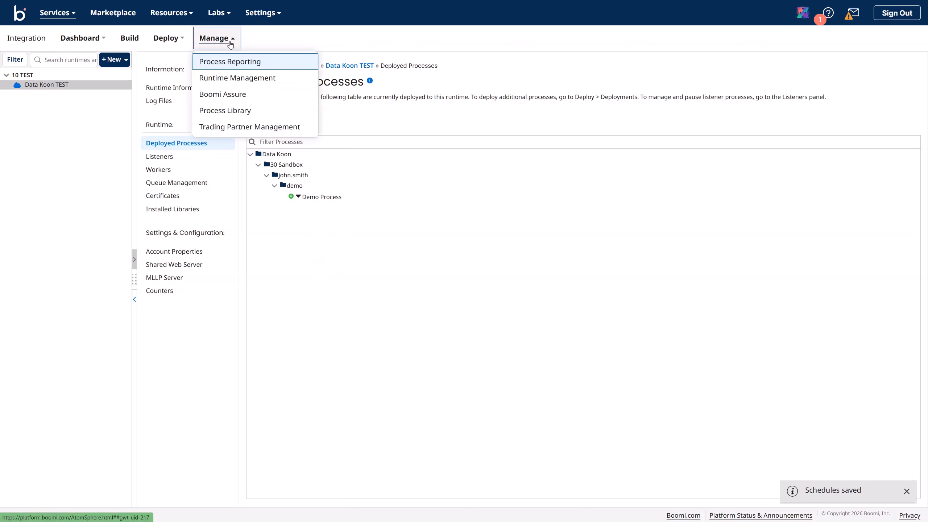
click(238, 65)
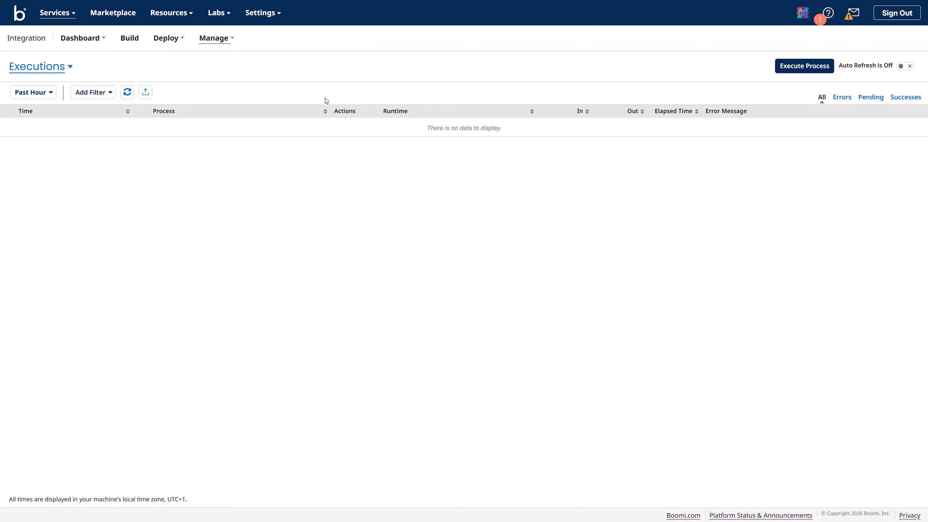
click(127, 91)
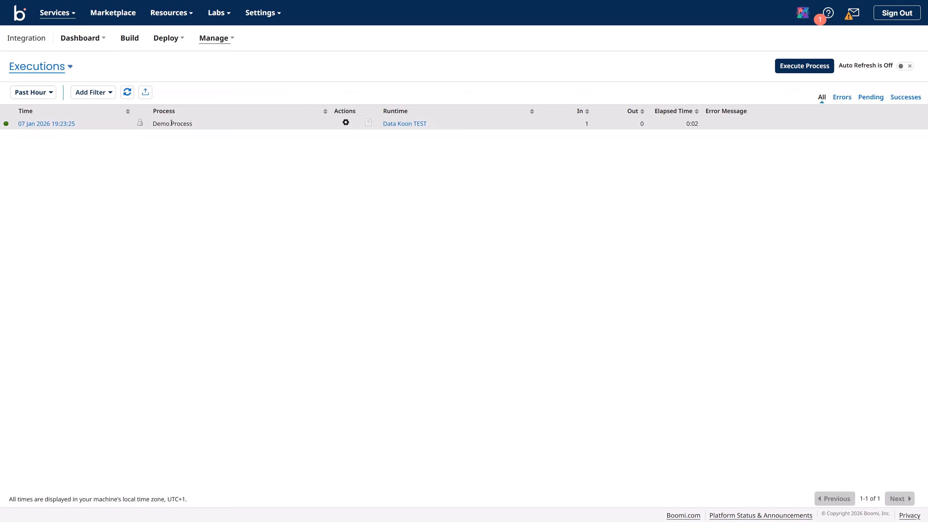
Step: Inspect the run's log messages, including Buyer ID P00017 and Executing Start Shape
click(369, 125)
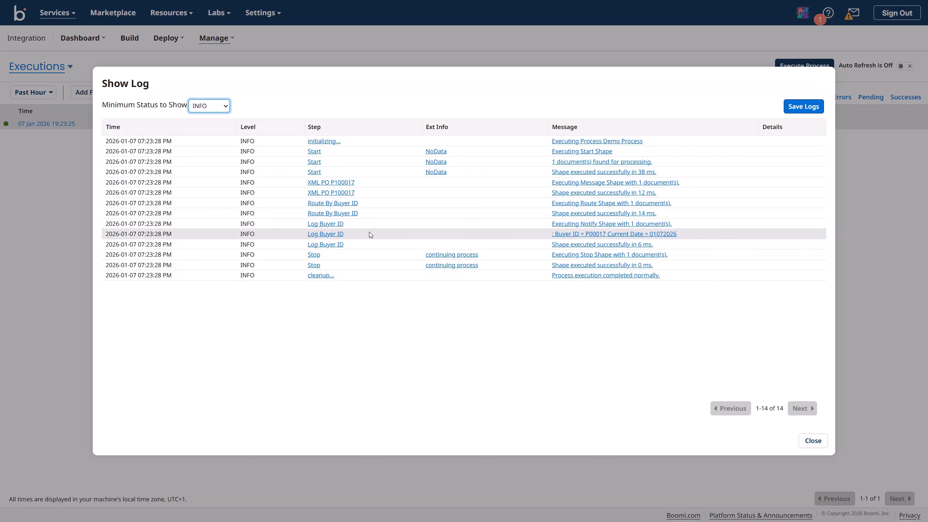
click(560, 237)
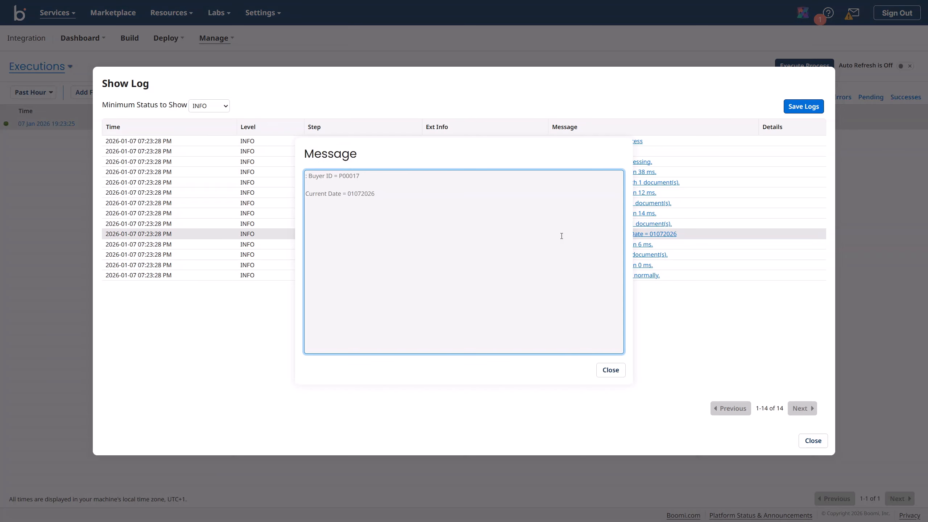
drag(306, 174, 385, 195)
click(342, 184)
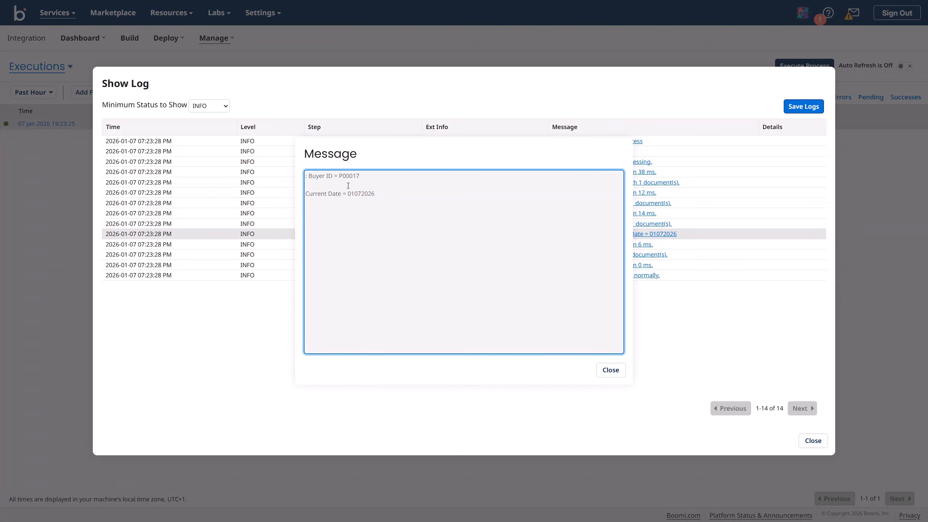
click(609, 373)
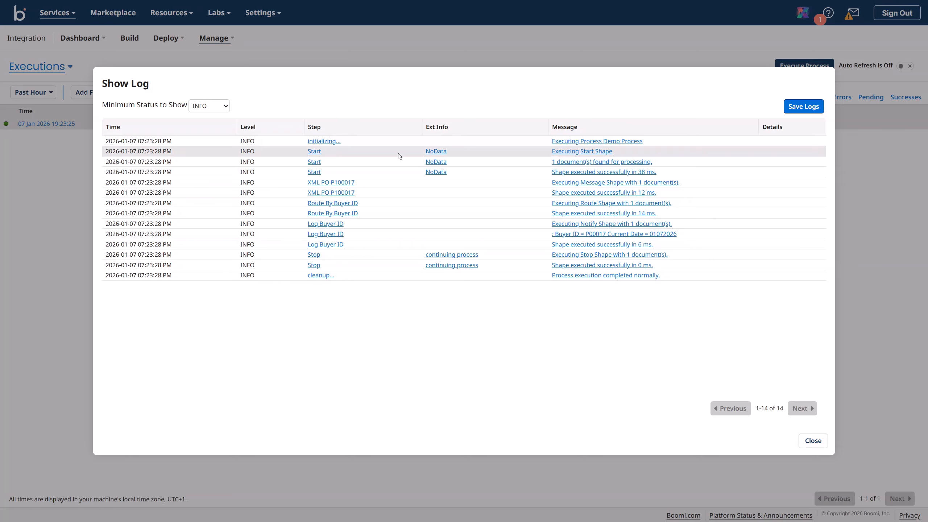
click(567, 154)
click(610, 373)
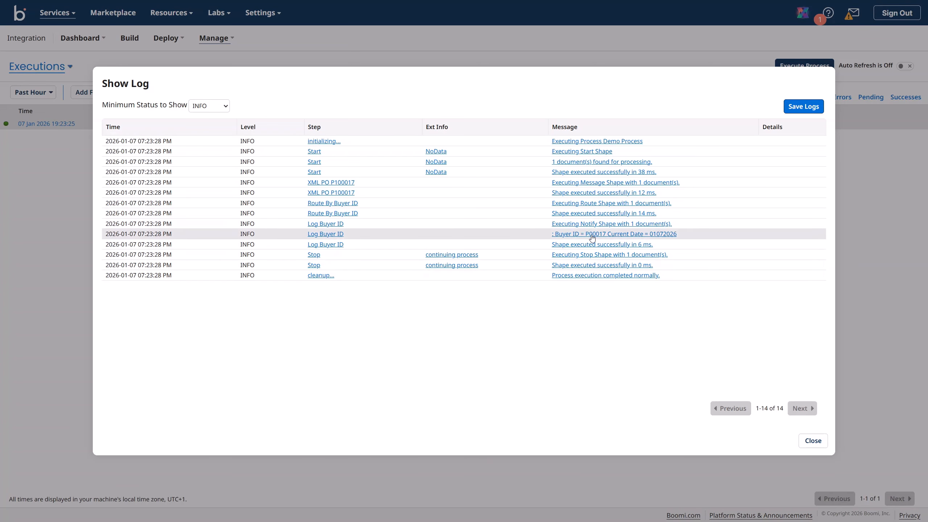
click(804, 441)
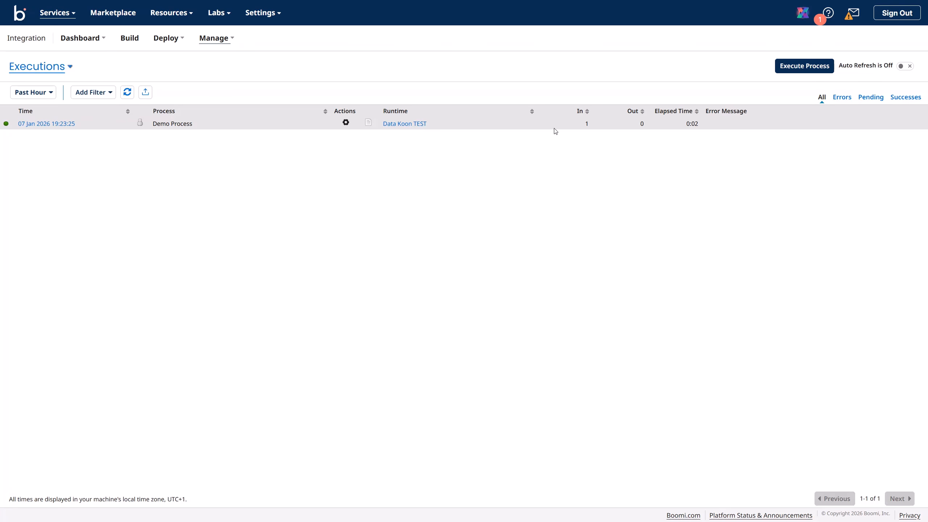
Step: View the execution's extended information, then refresh to show the 19:24:00 scheduled run
click(345, 123)
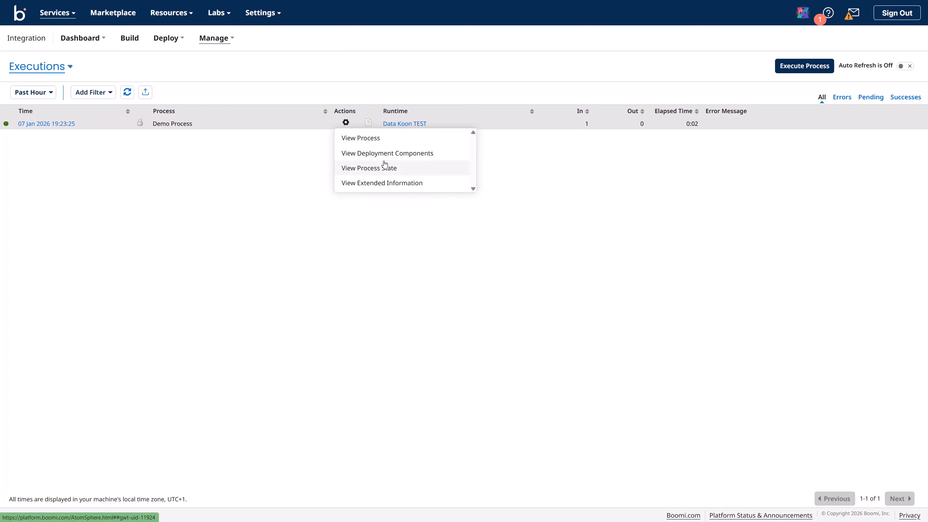
click(391, 185)
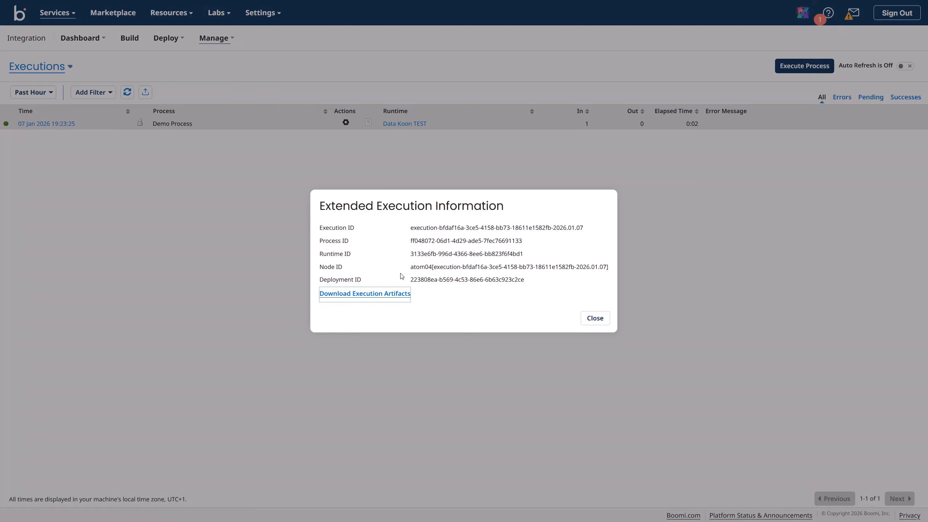
click(592, 320)
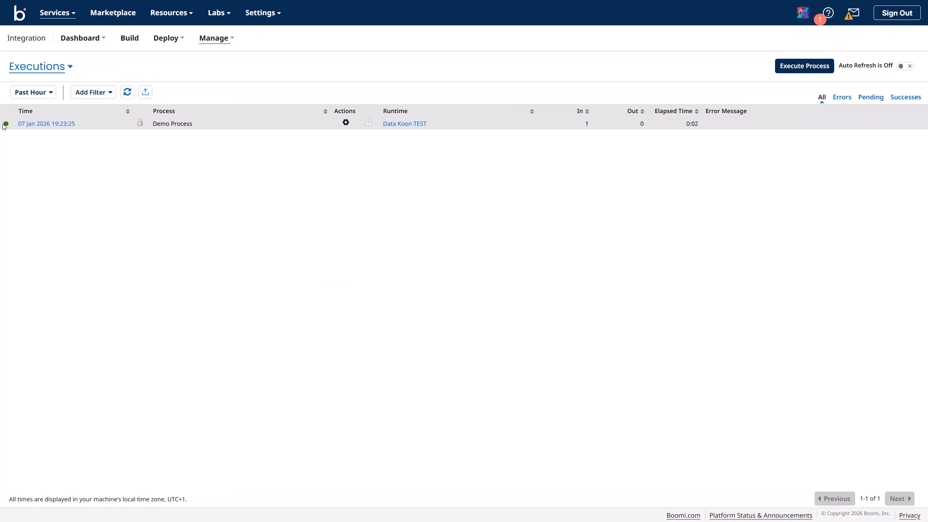
click(128, 92)
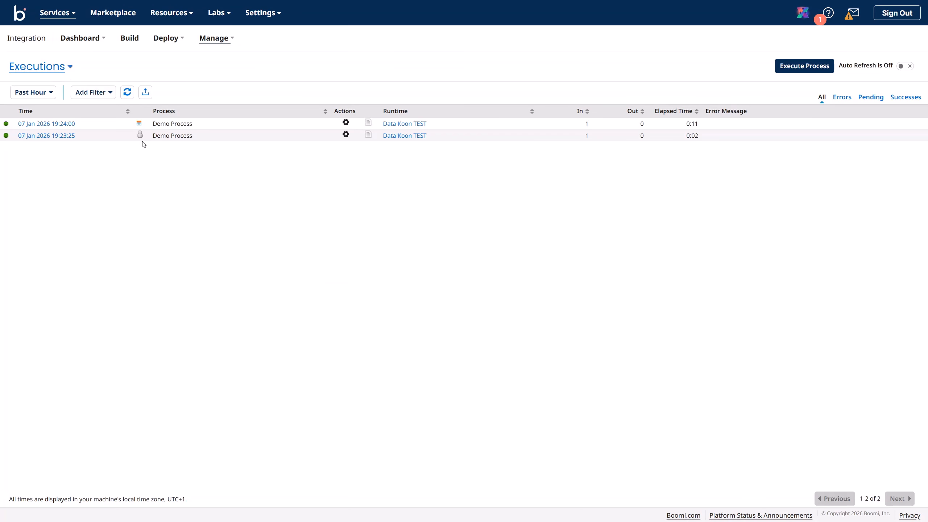
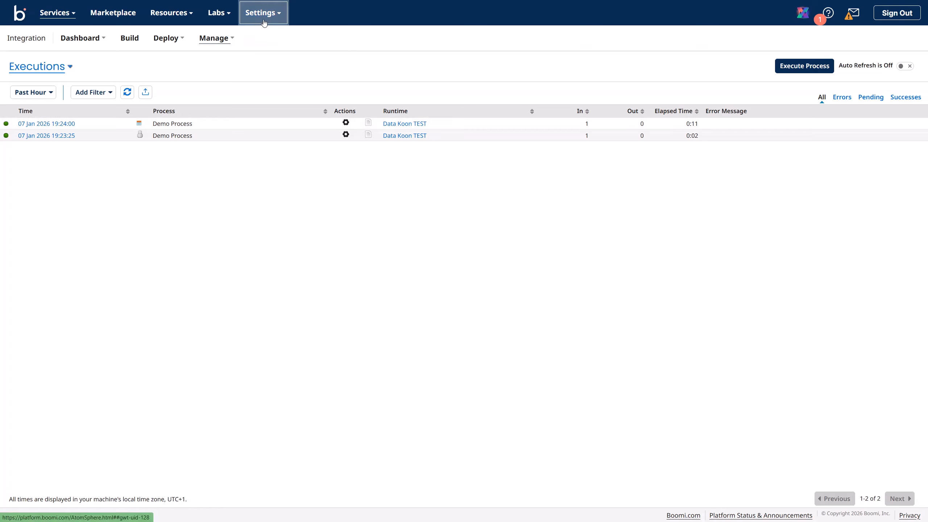
Step: Open Runtime Management and view the Data Koon TEST runtime's information in 10 TEST
click(264, 14)
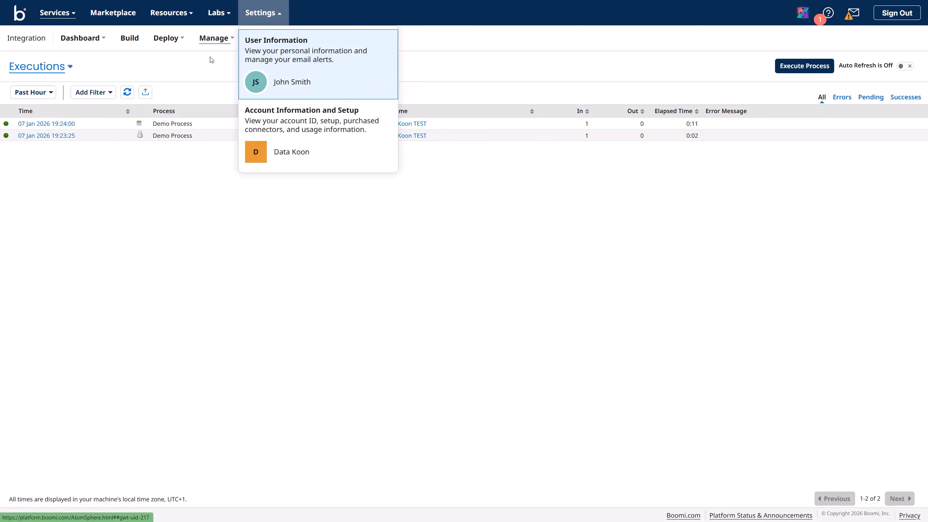
click(217, 45)
click(224, 78)
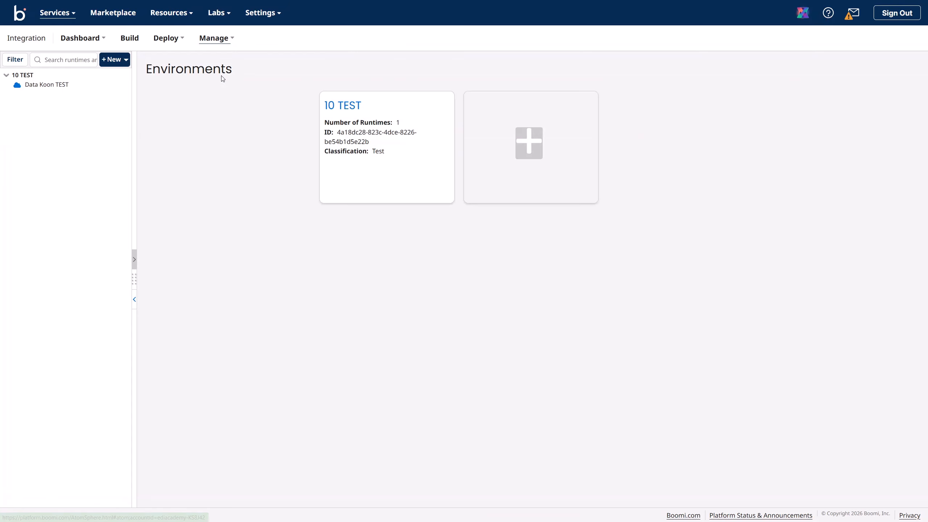
click(49, 86)
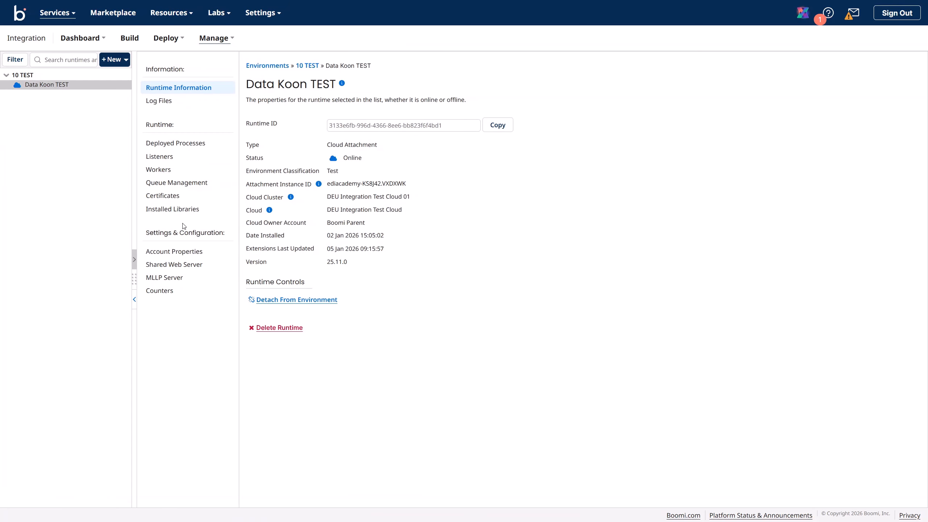
Step: Stop Demo Process's schedules on Data Koon TEST, then open its Edit Process Properties dialog
click(163, 144)
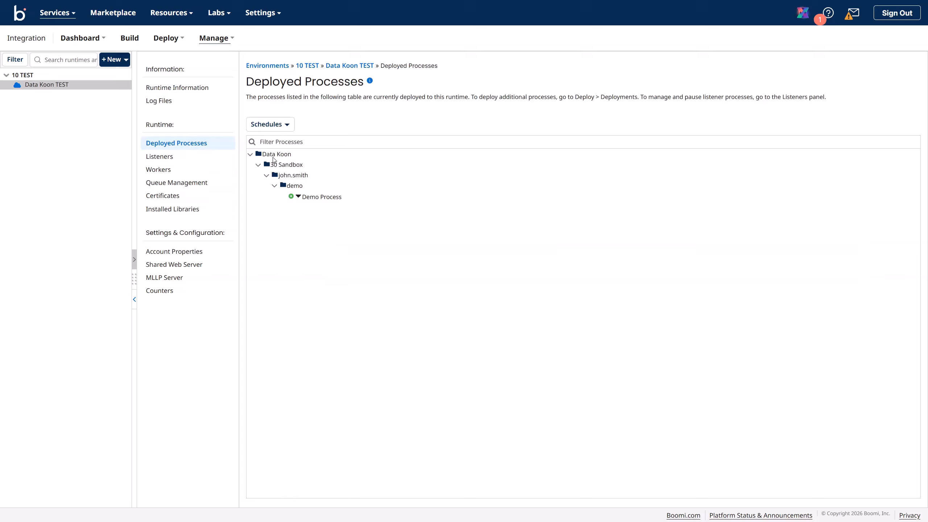
click(299, 198)
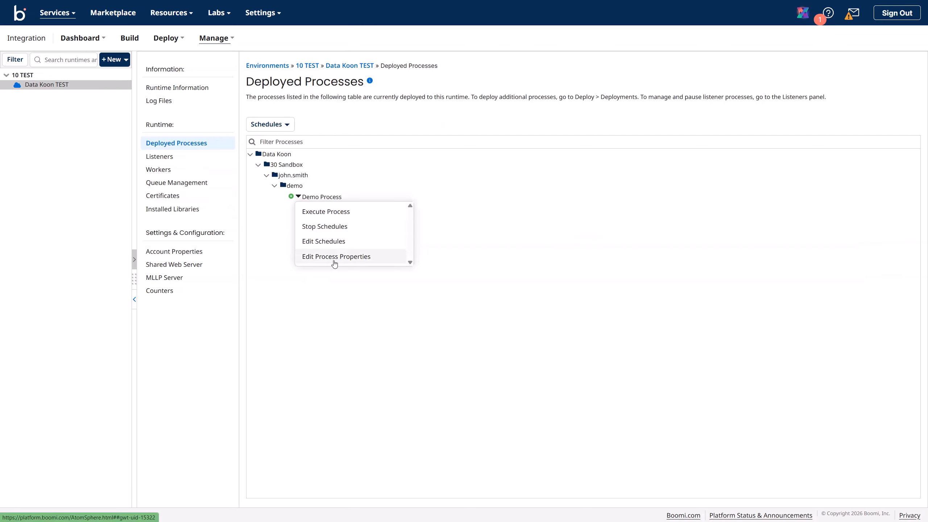
click(327, 228)
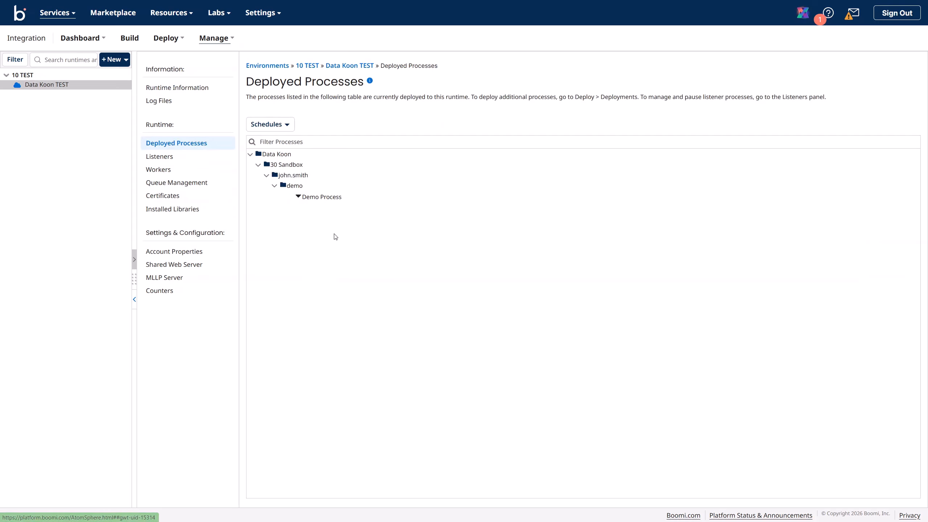
click(298, 198)
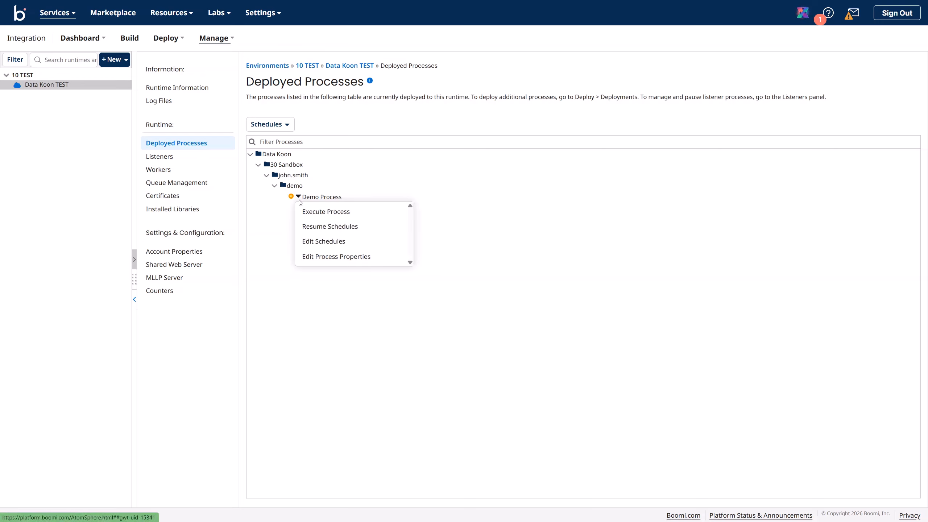
click(332, 258)
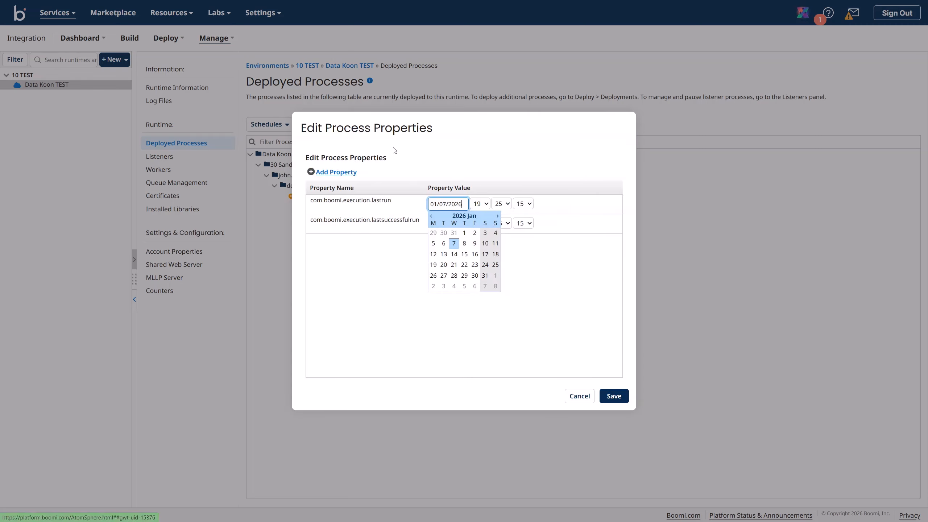
Step: Review both lastrun dates (01/07/2026 19:25:15) and cancel the properties dialog without changes
click(384, 178)
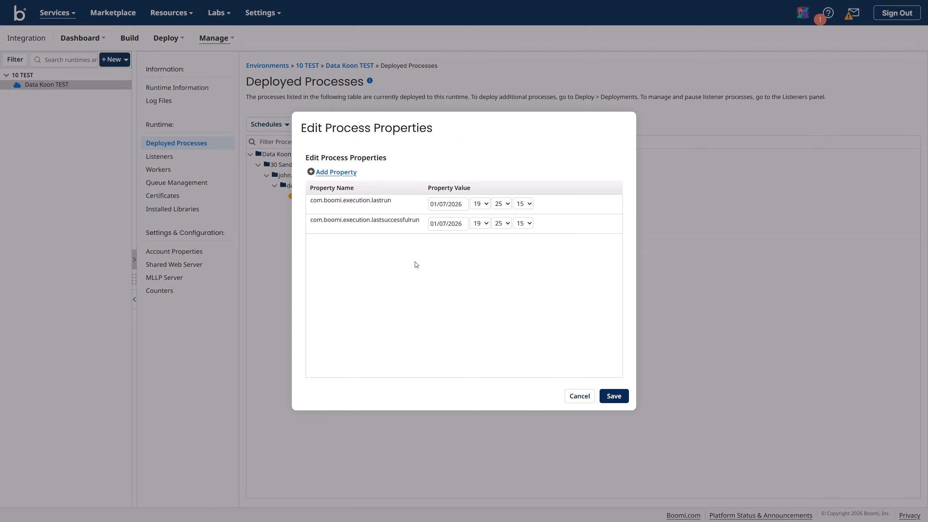
click(579, 395)
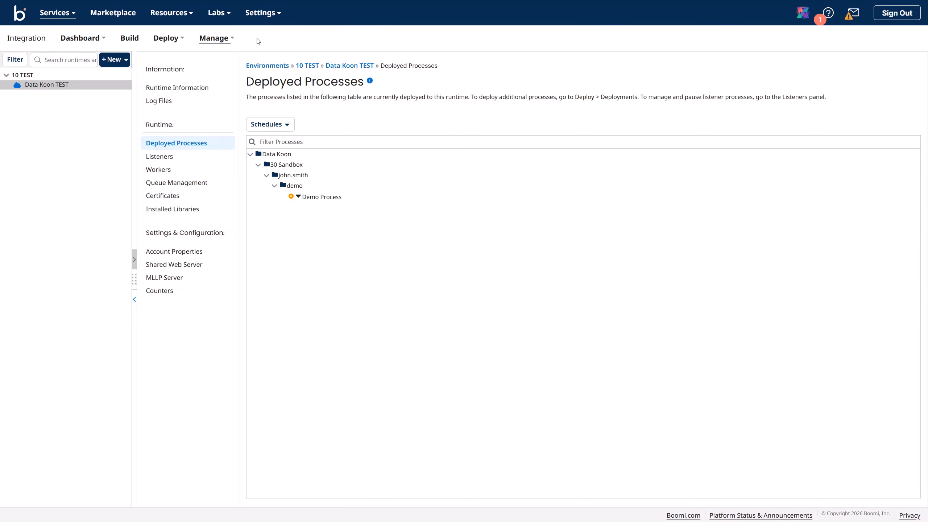
Step: Open Process Reporting and refresh until three successful Demo Process runs on Data Koon TEST appear
click(221, 41)
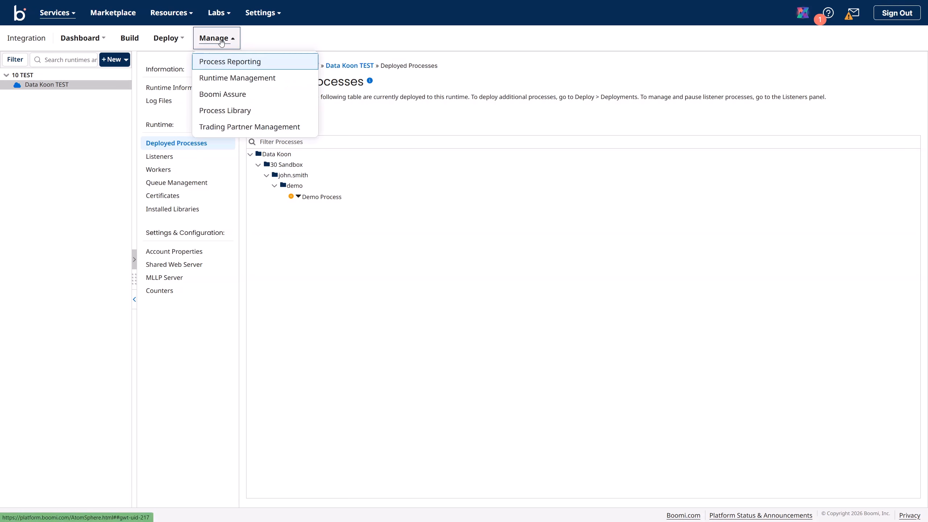
click(229, 62)
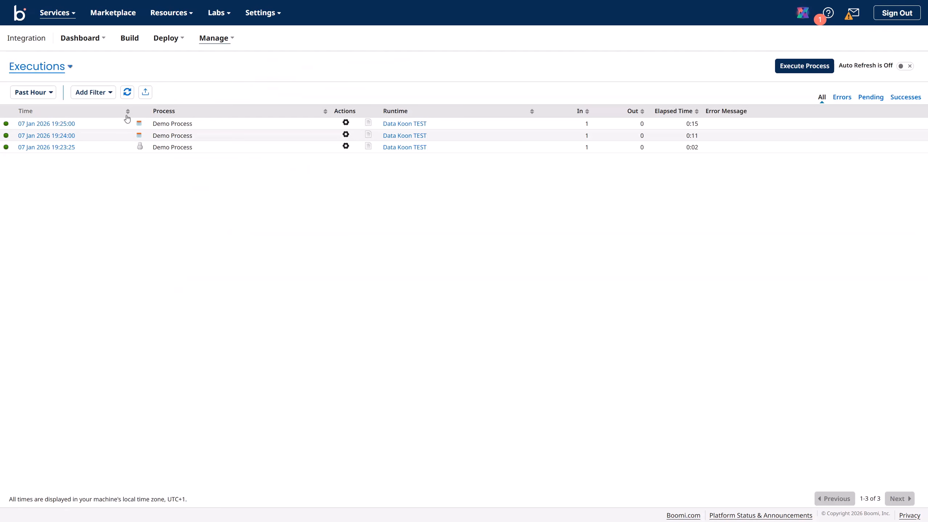
click(127, 94)
click(129, 93)
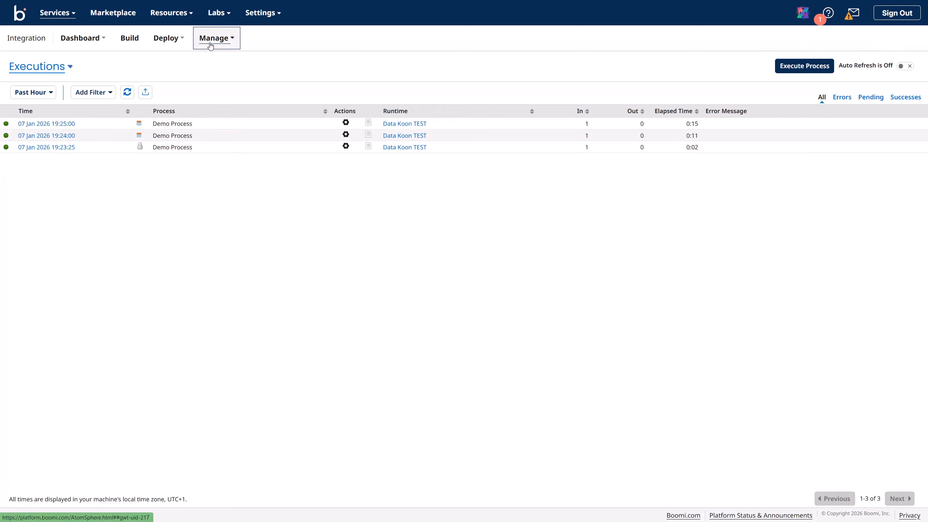
Step: Reopen Demo Process in Integration Build, auto-arrange its shapes, and save, which reports no changes
click(56, 12)
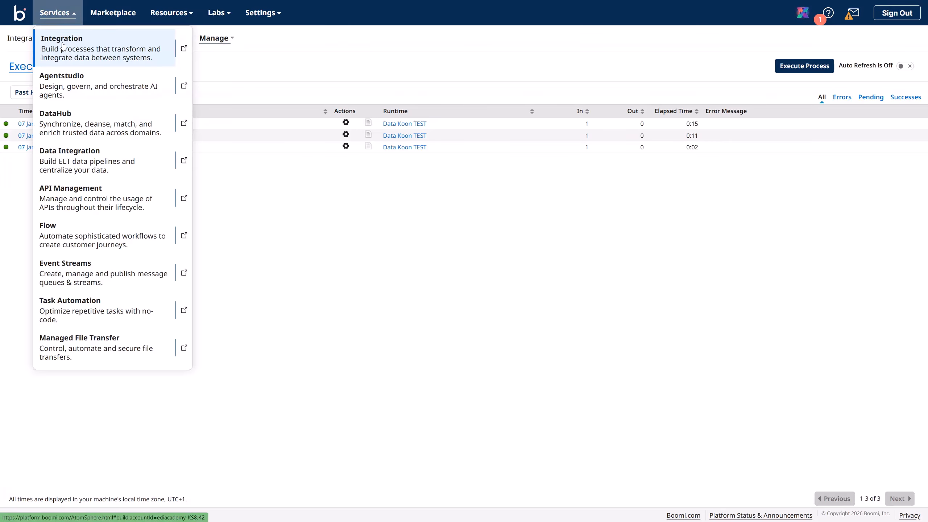
click(91, 53)
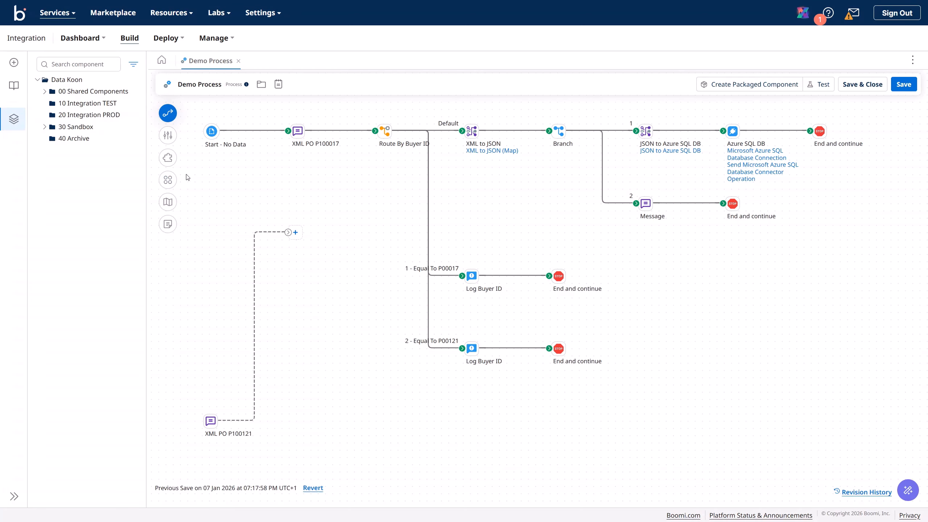
click(167, 180)
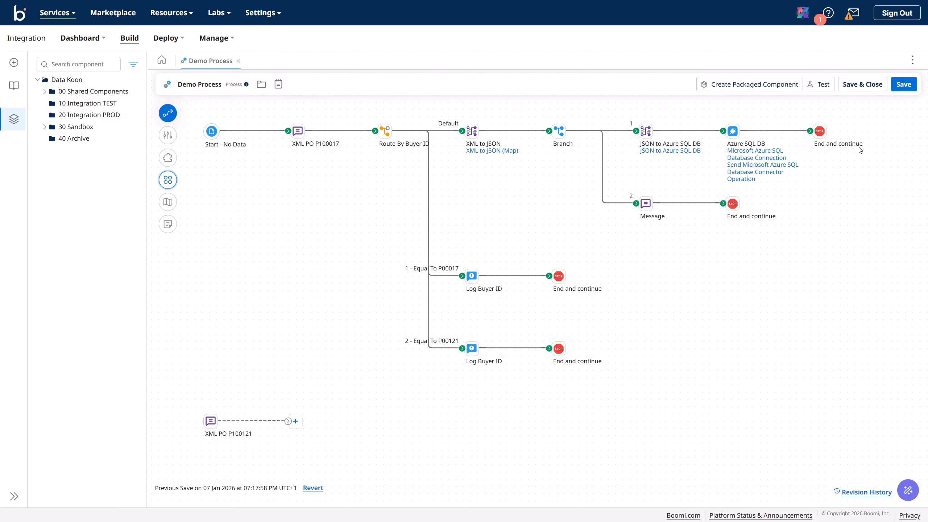
click(902, 90)
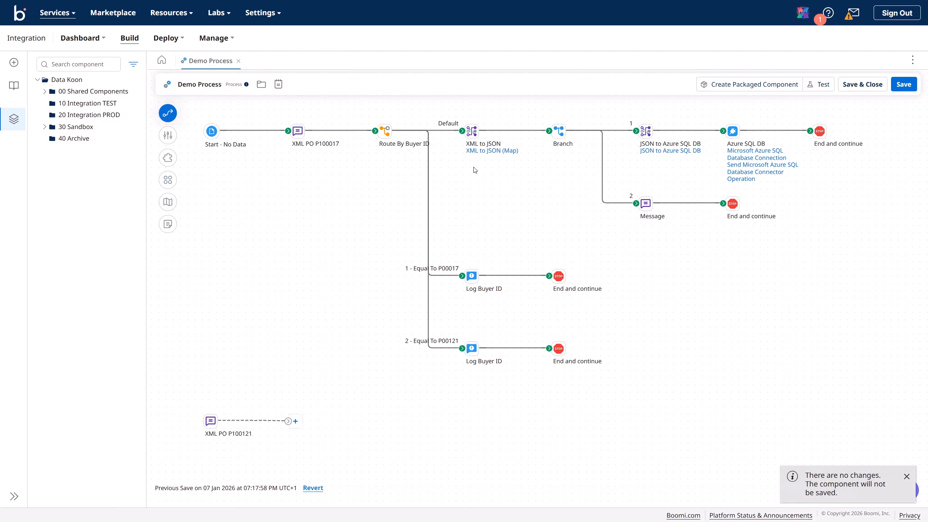